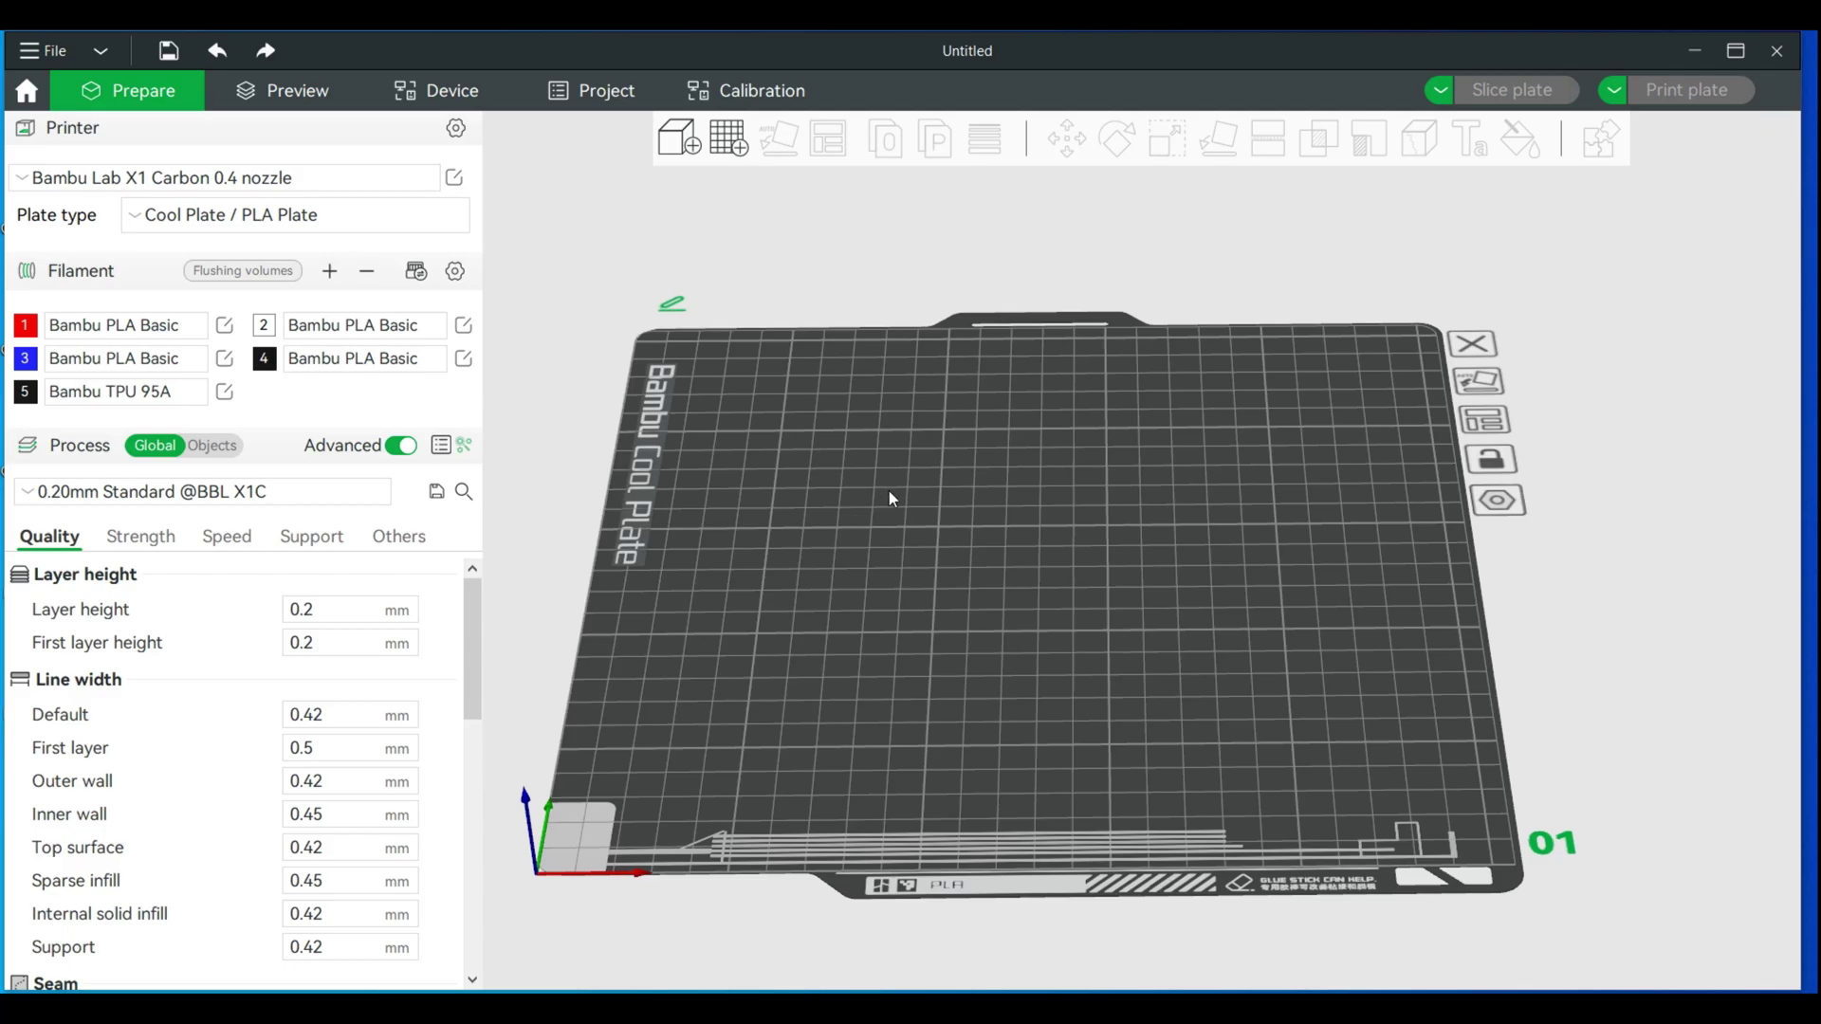
Add a cylinder primitive to the plate
{"action": "right_click", "coordinate": [942, 545]}
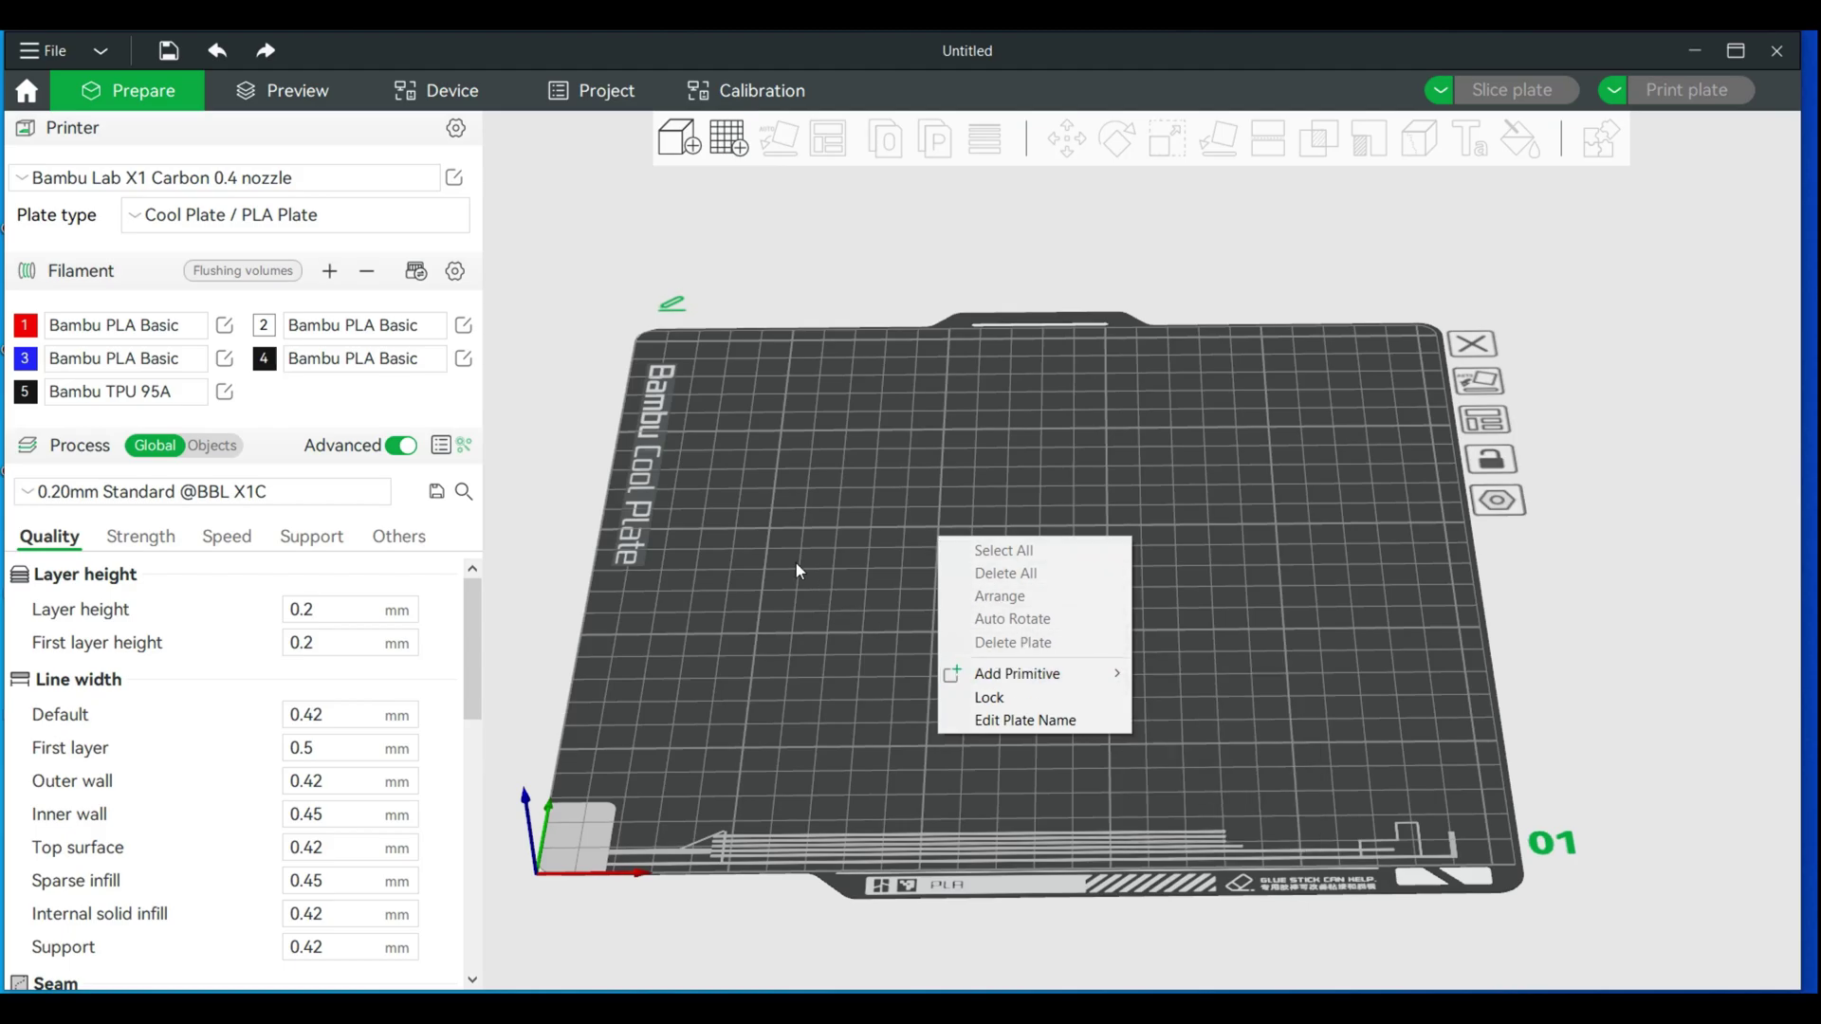
{"action": "mouse_move", "coordinate": [1007, 679]}
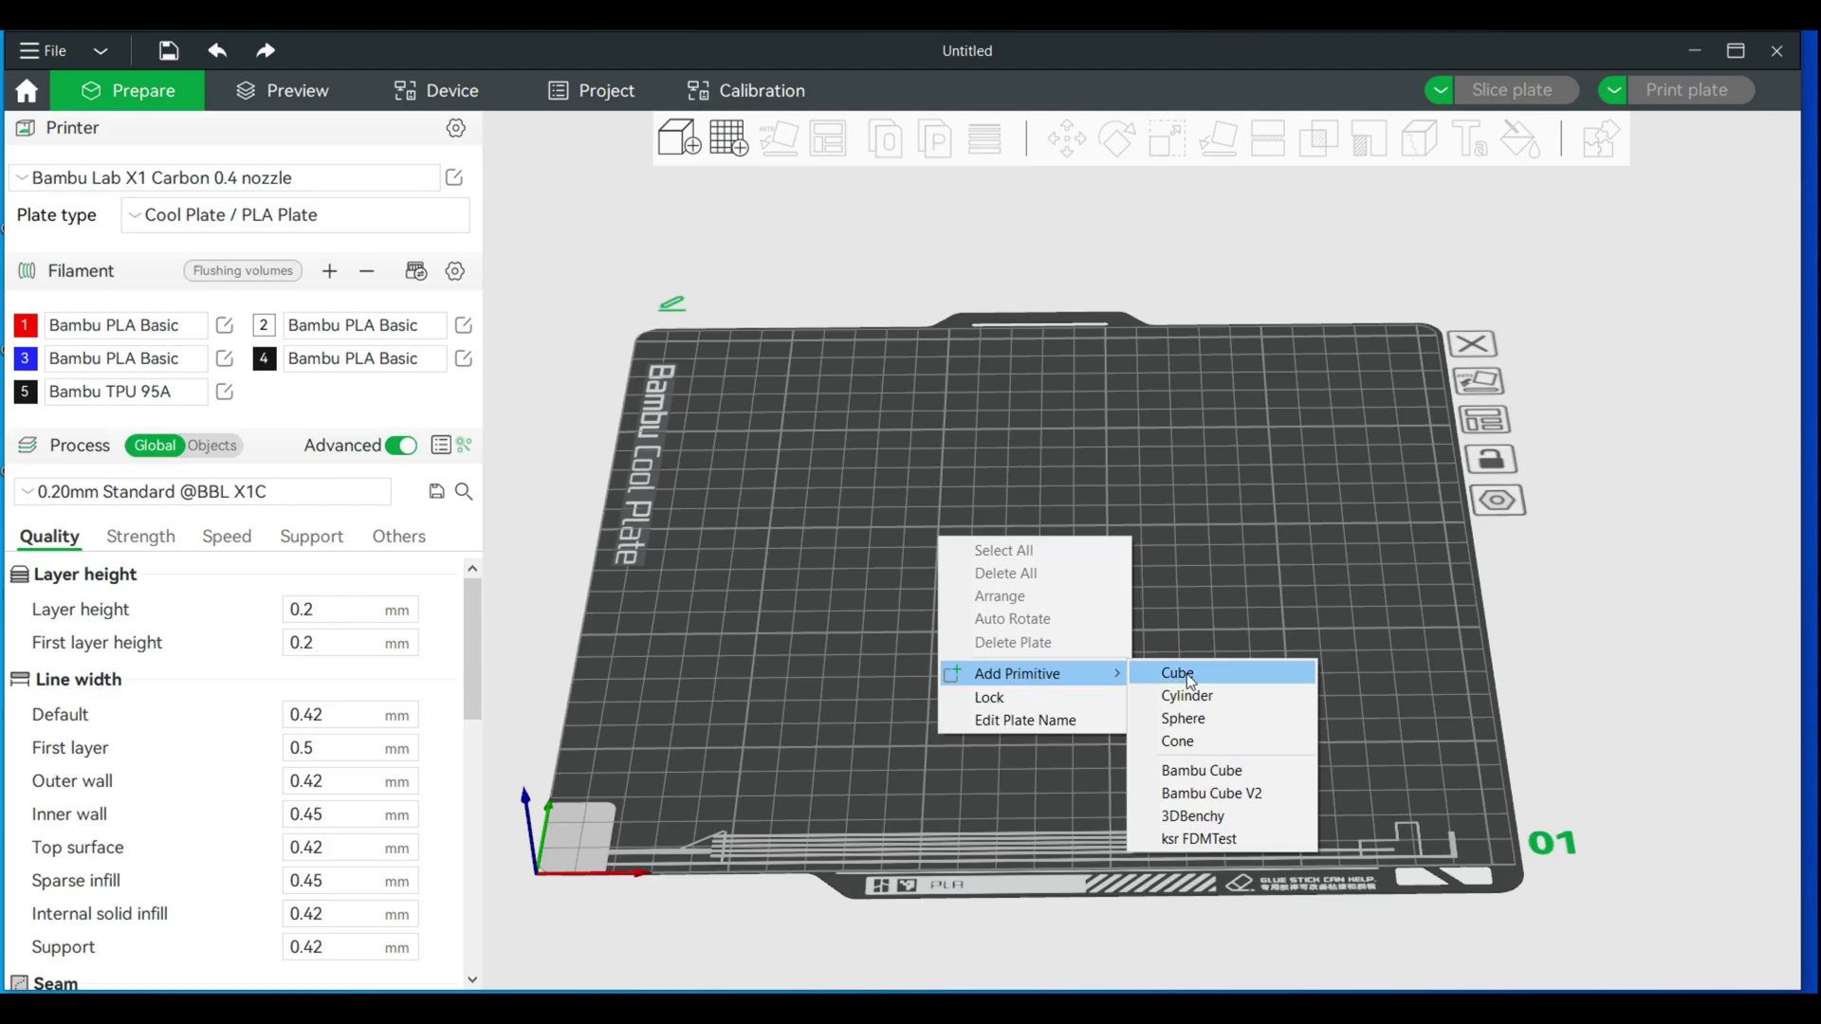
{"action": "left_click", "coordinate": [1231, 695]}
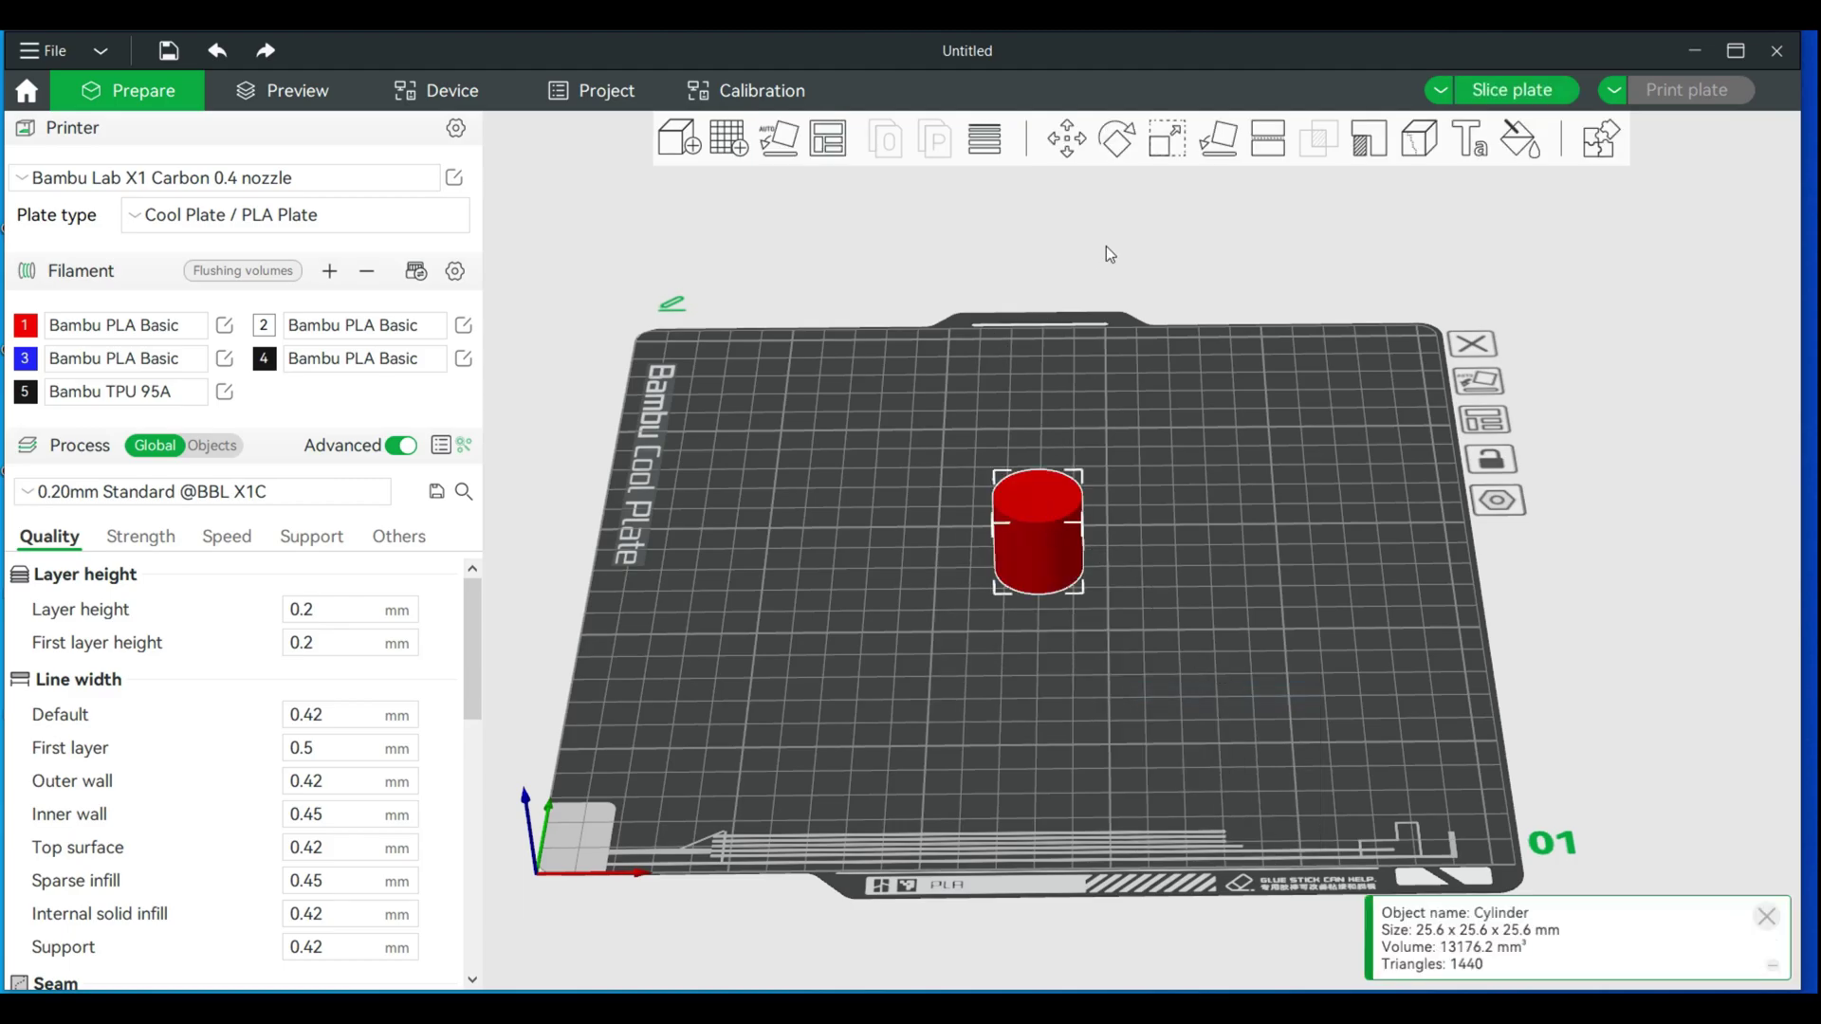
Scale the cylinder non-uniformly to 150 × 150 × 10 mm
{"action": "left_click", "coordinate": [1169, 144]}
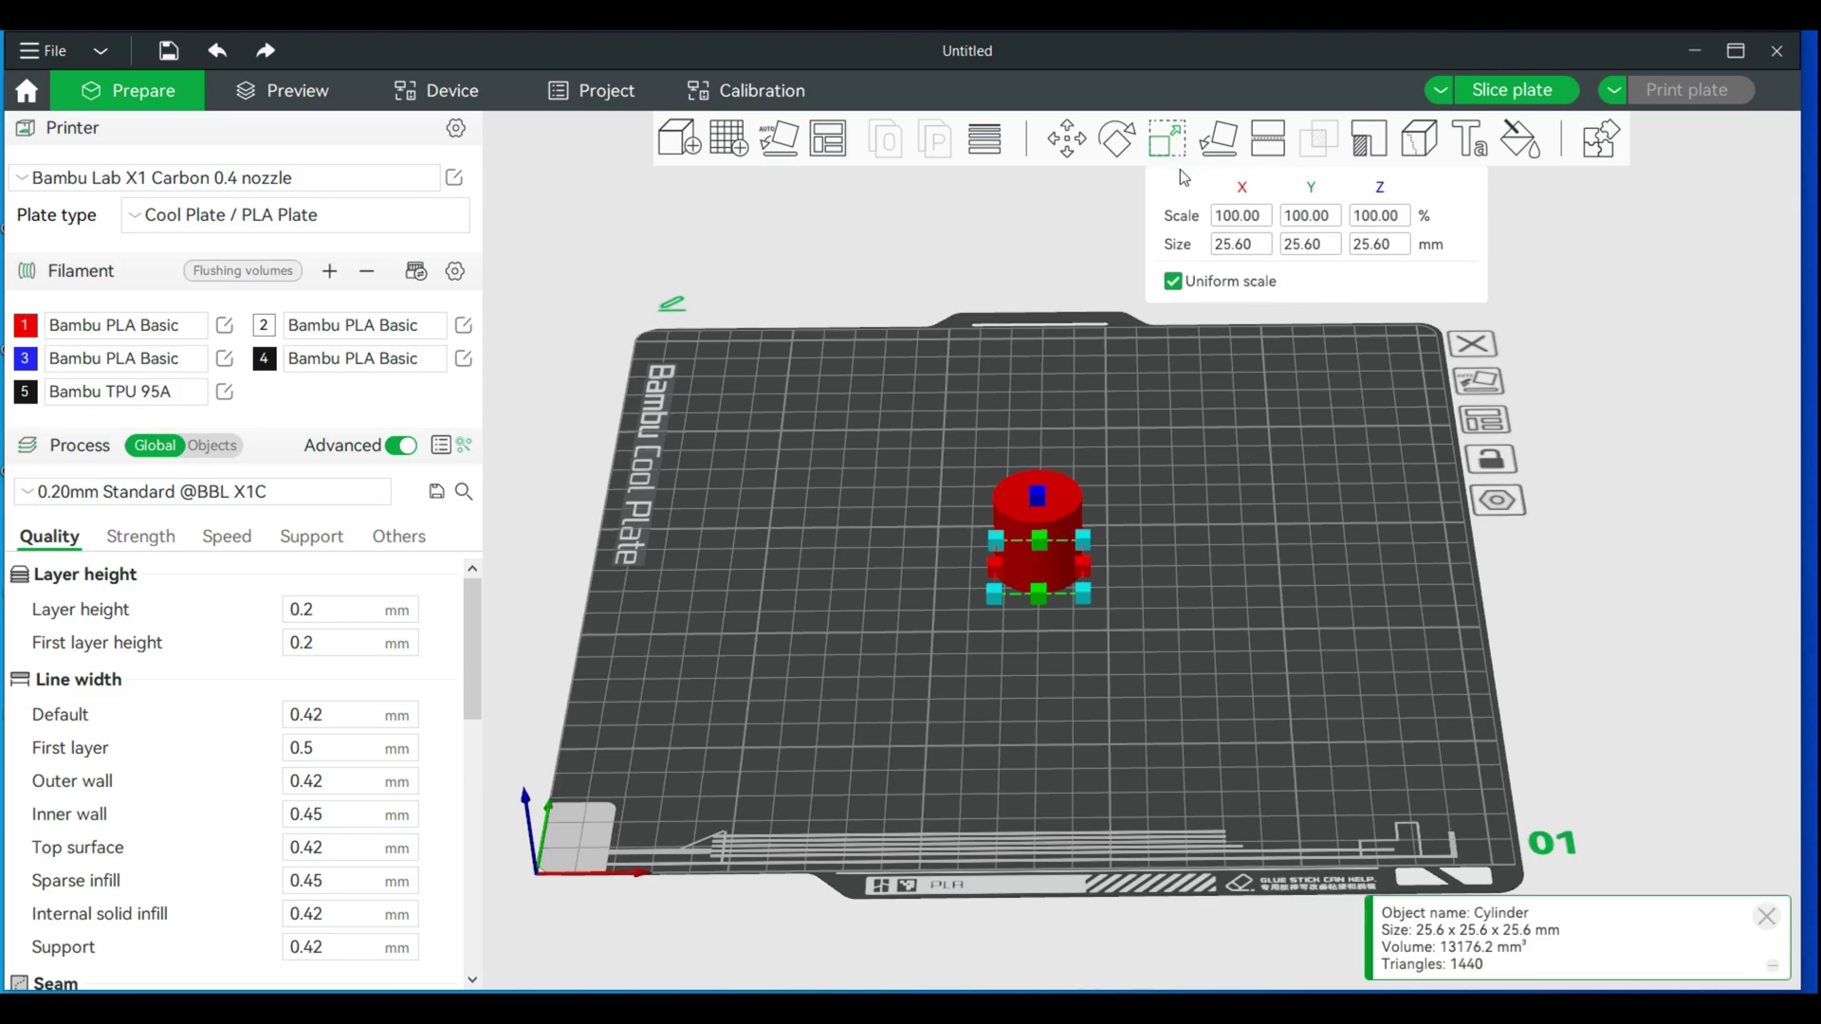
{"action": "left_click", "coordinate": [1174, 283]}
{"action": "left_click", "coordinate": [1244, 249]}
{"action": "key", "text": "BackSpace"}
{"action": "key", "text": "BackSpace"}
{"action": "key", "text": "BackSpace"}
{"action": "key", "text": "BackSpace"}
{"action": "key", "text": "BackSpace"}
{"action": "type", "text": "150"}
{"action": "key", "text": "Tab"}
{"action": "key", "text": "BackSpace"}
{"action": "key", "text": "BackSpace"}
{"action": "key", "text": "BackSpace"}
{"action": "key", "text": "BackSpace"}
{"action": "key", "text": "BackSpace"}
{"action": "type", "text": "150"}
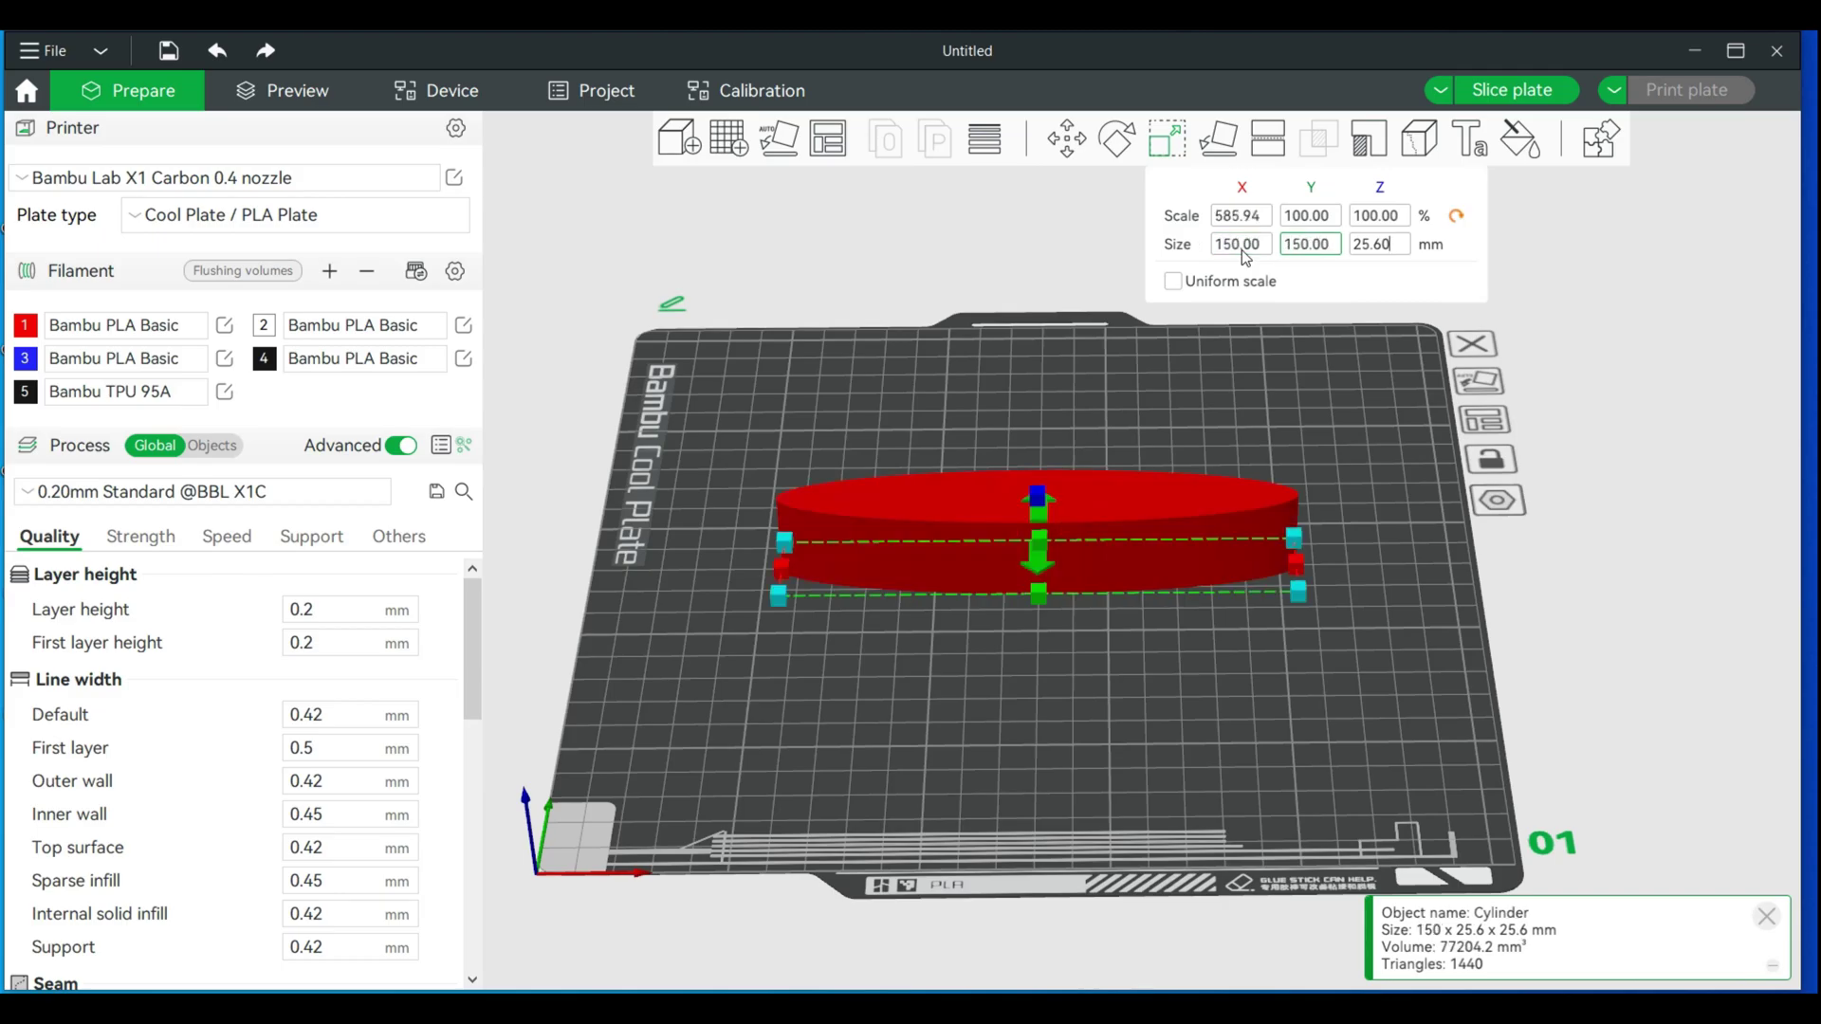
{"action": "key", "text": "Tab"}
{"action": "key", "text": "BackSpace"}
{"action": "key", "text": "BackSpace"}
{"action": "key", "text": "BackSpace"}
{"action": "key", "text": "BackSpace"}
{"action": "key", "text": "BackSpace"}
{"action": "type", "text": "10"}
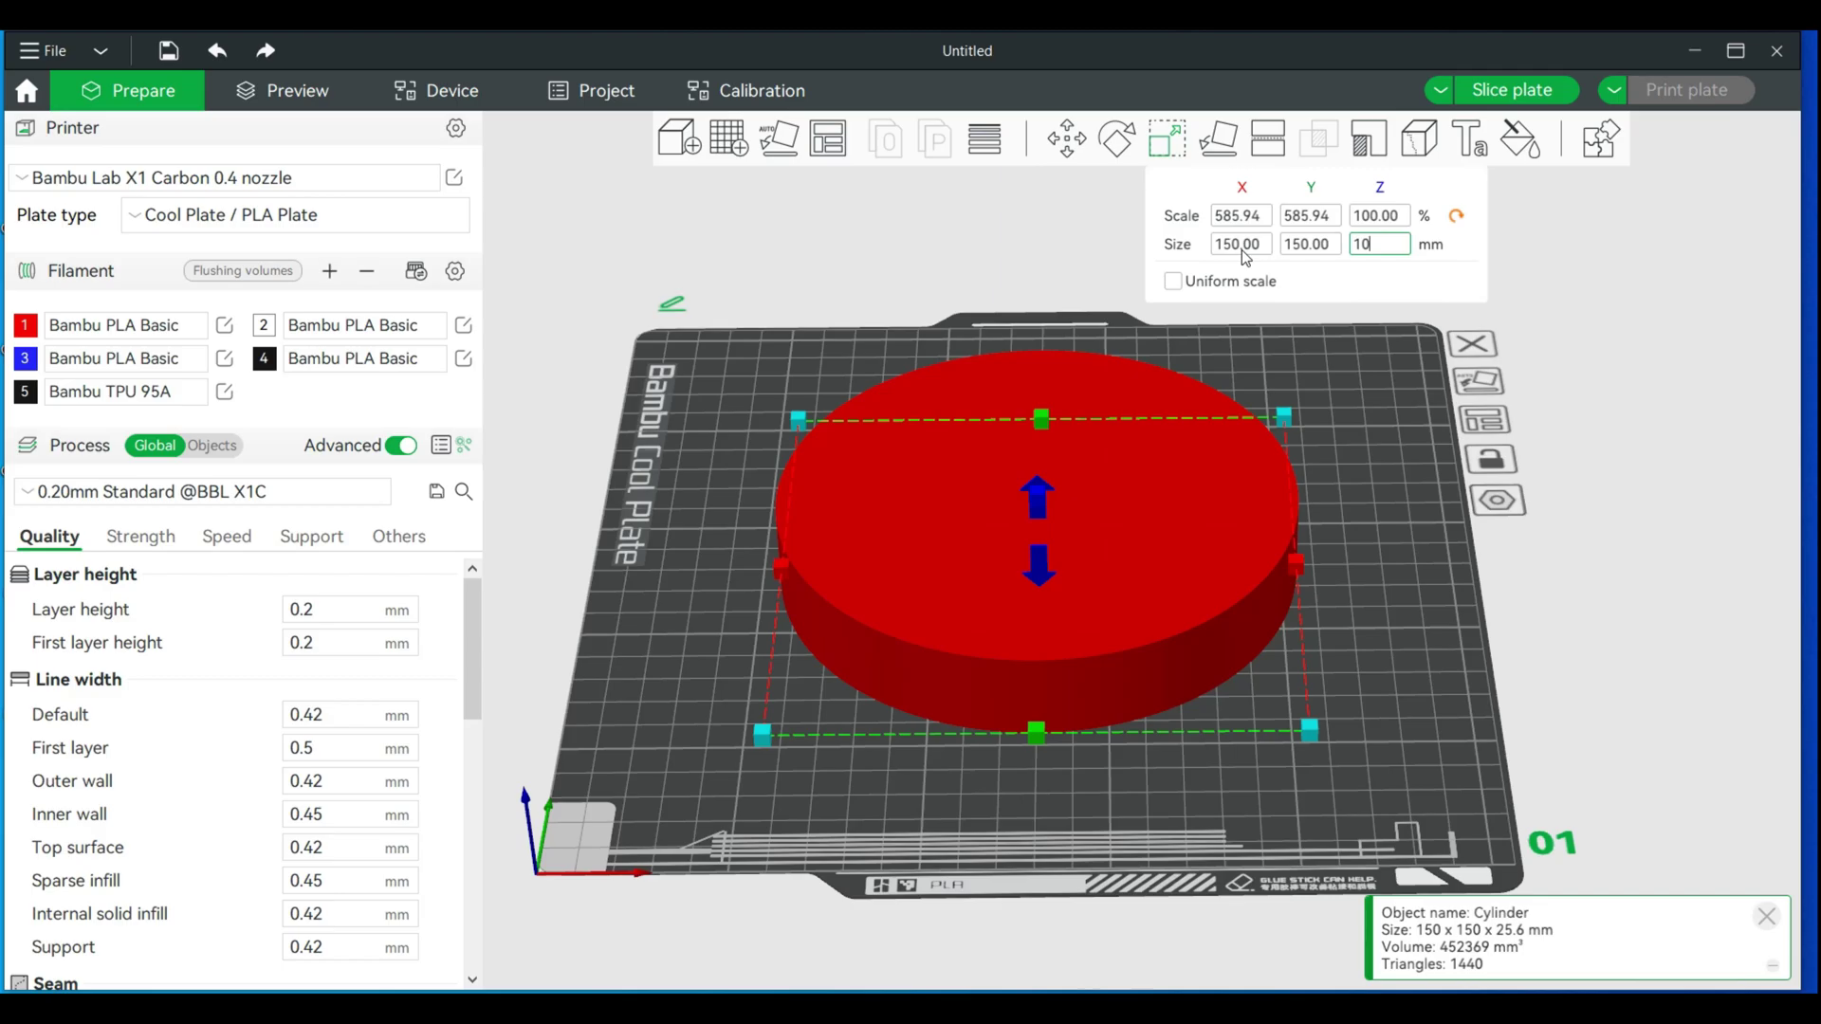
{"action": "key", "text": "Return"}
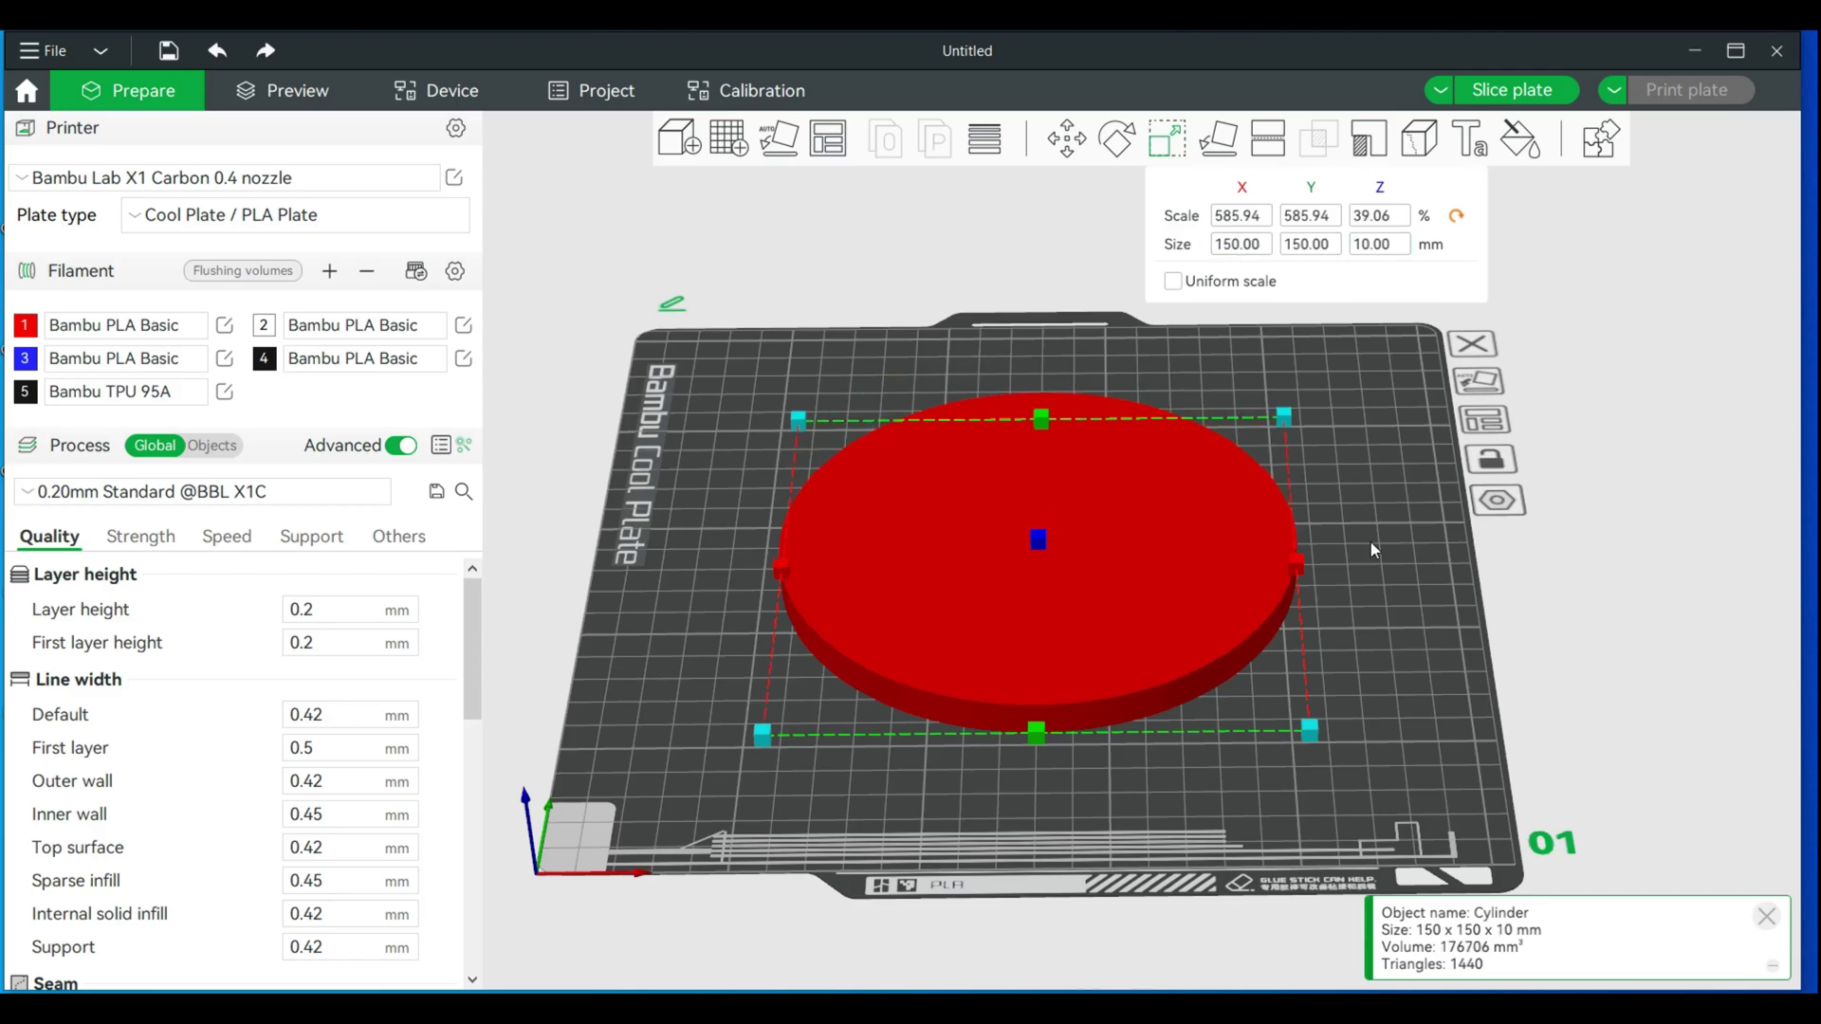
Load Pepsi1.svg from the Desktop as a part of the disc
{"action": "left_click_drag", "start_coordinate": [1373, 550], "coordinate": [1375, 599]}
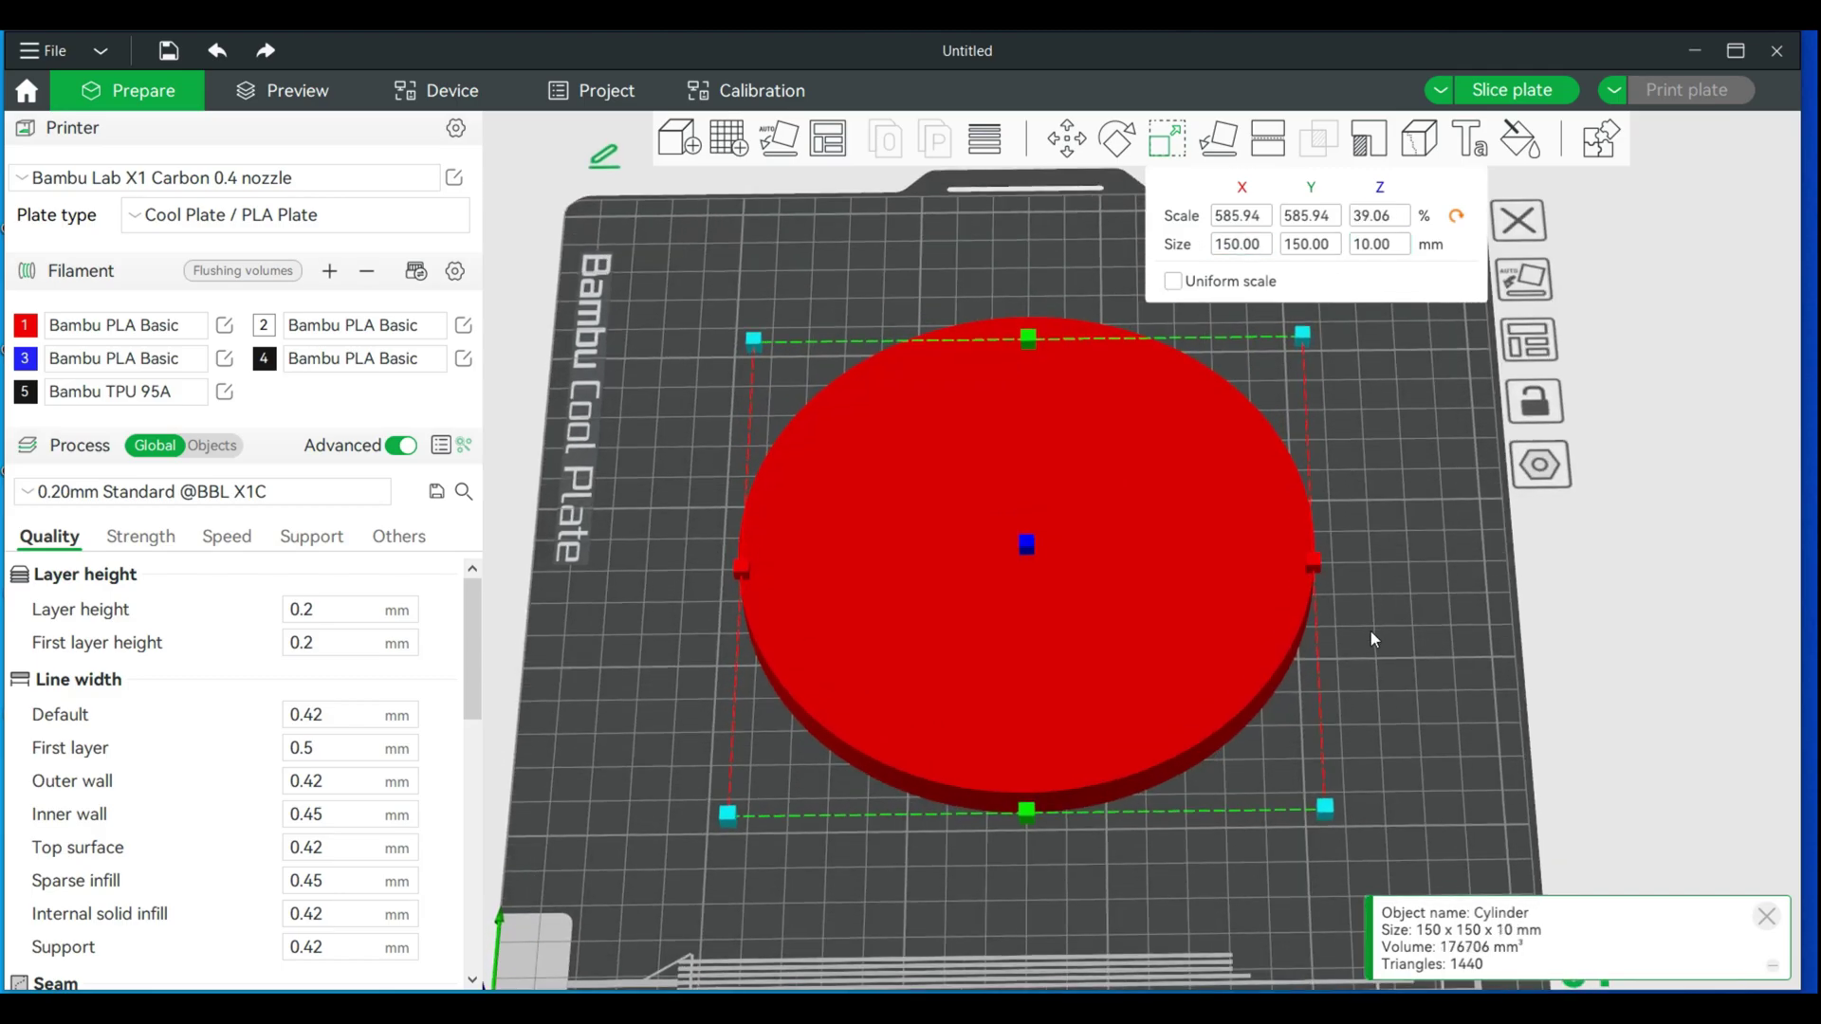
{"action": "scroll", "coordinate": [1378, 565], "scroll_direction": "up", "scroll_amount": 2}
{"action": "left_click", "coordinate": [1363, 623]}
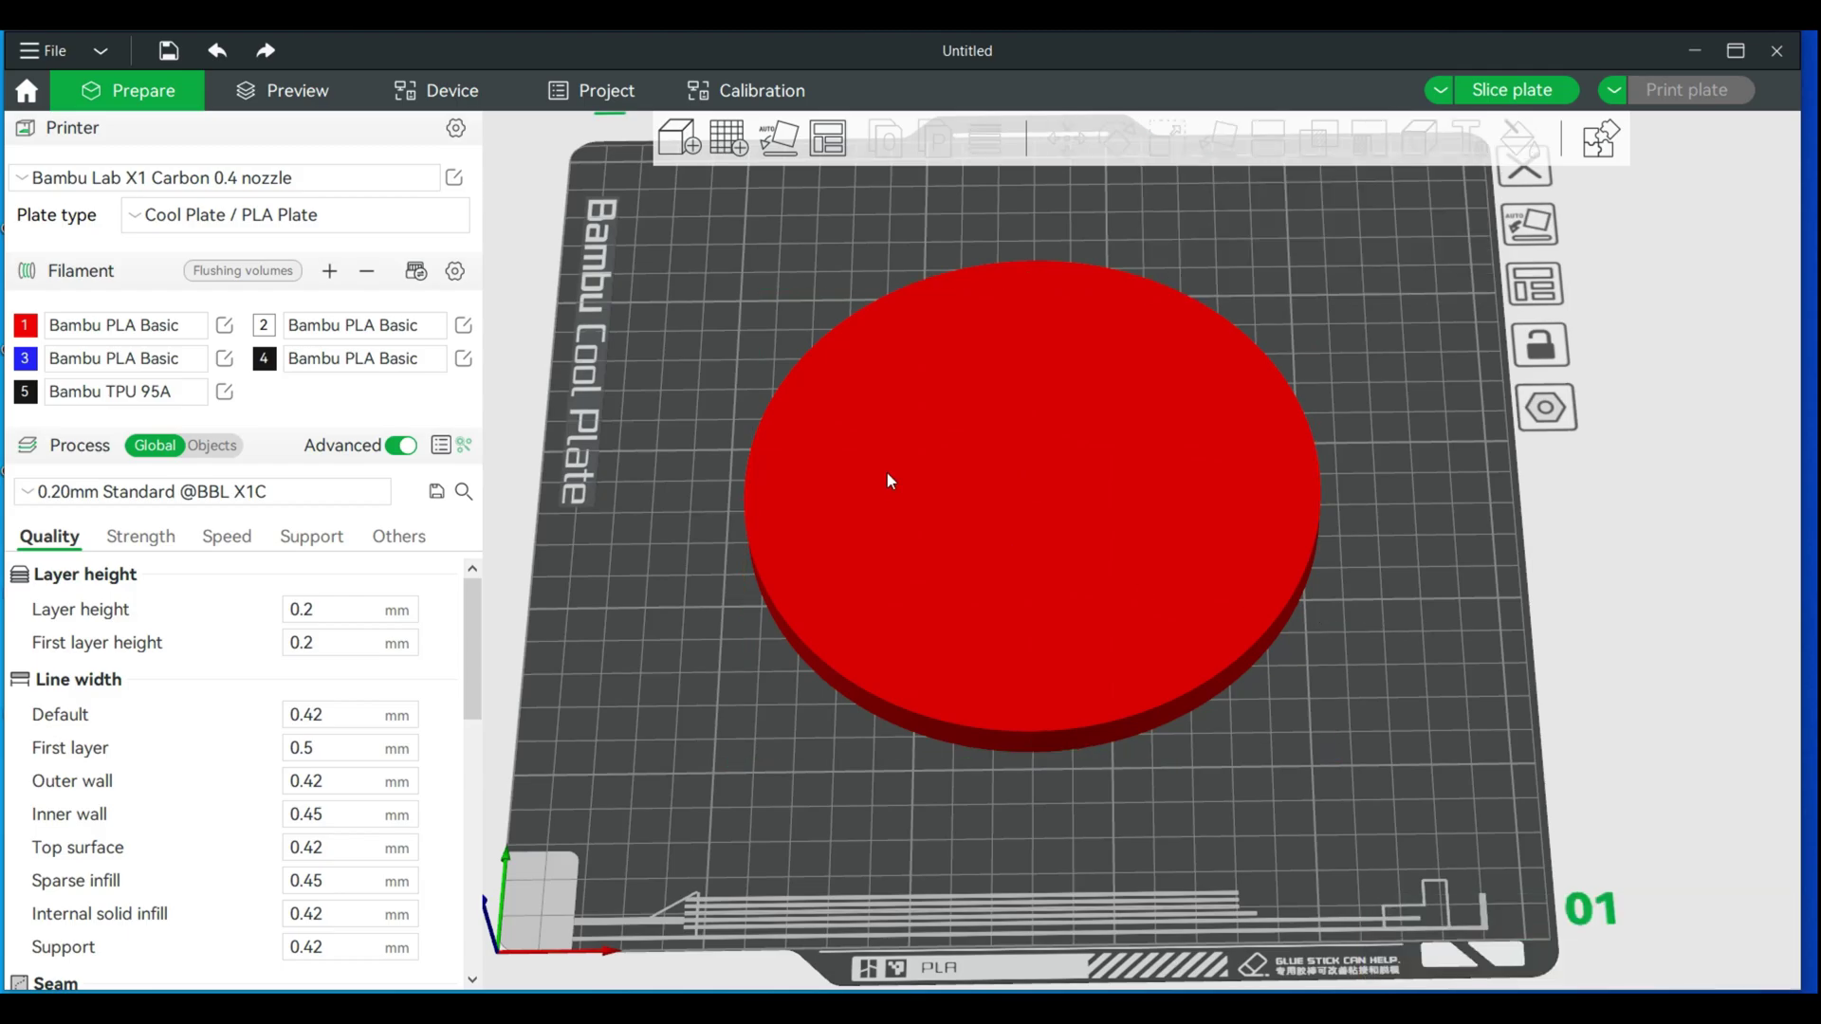
{"action": "scroll", "coordinate": [964, 486], "scroll_direction": "down", "scroll_amount": 1}
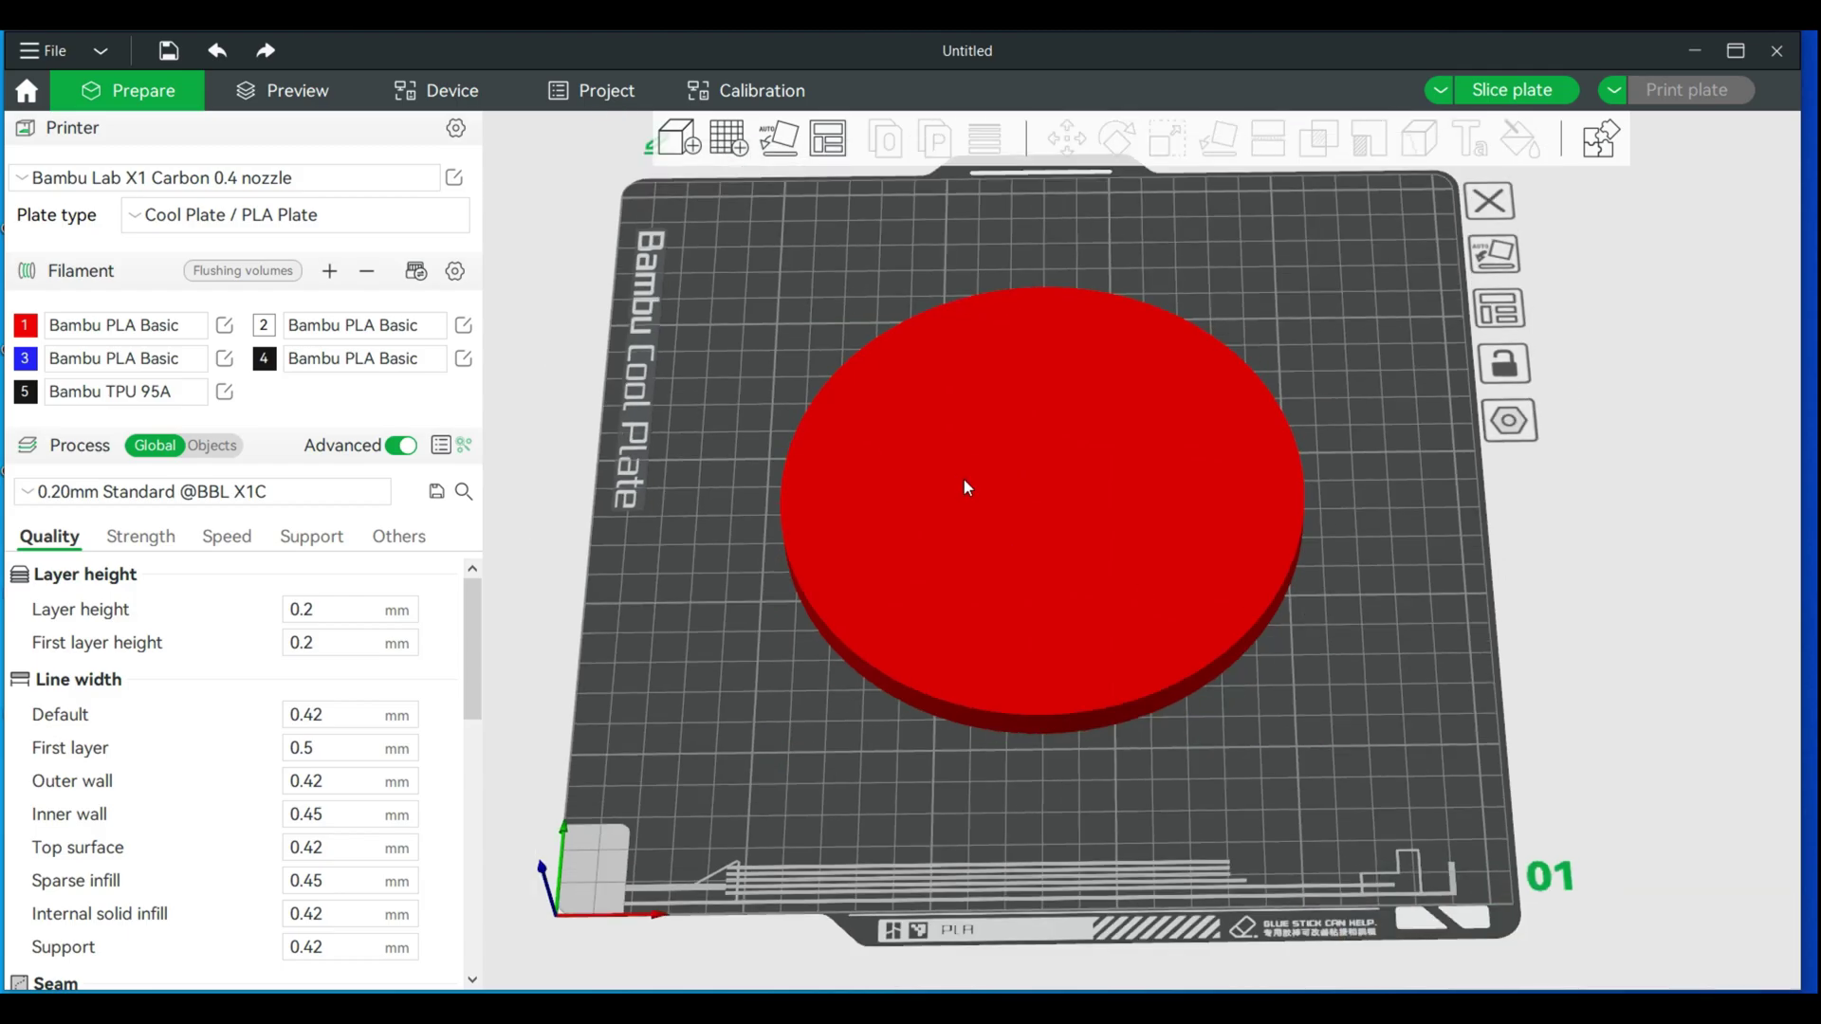
{"action": "right_click", "coordinate": [993, 499]}
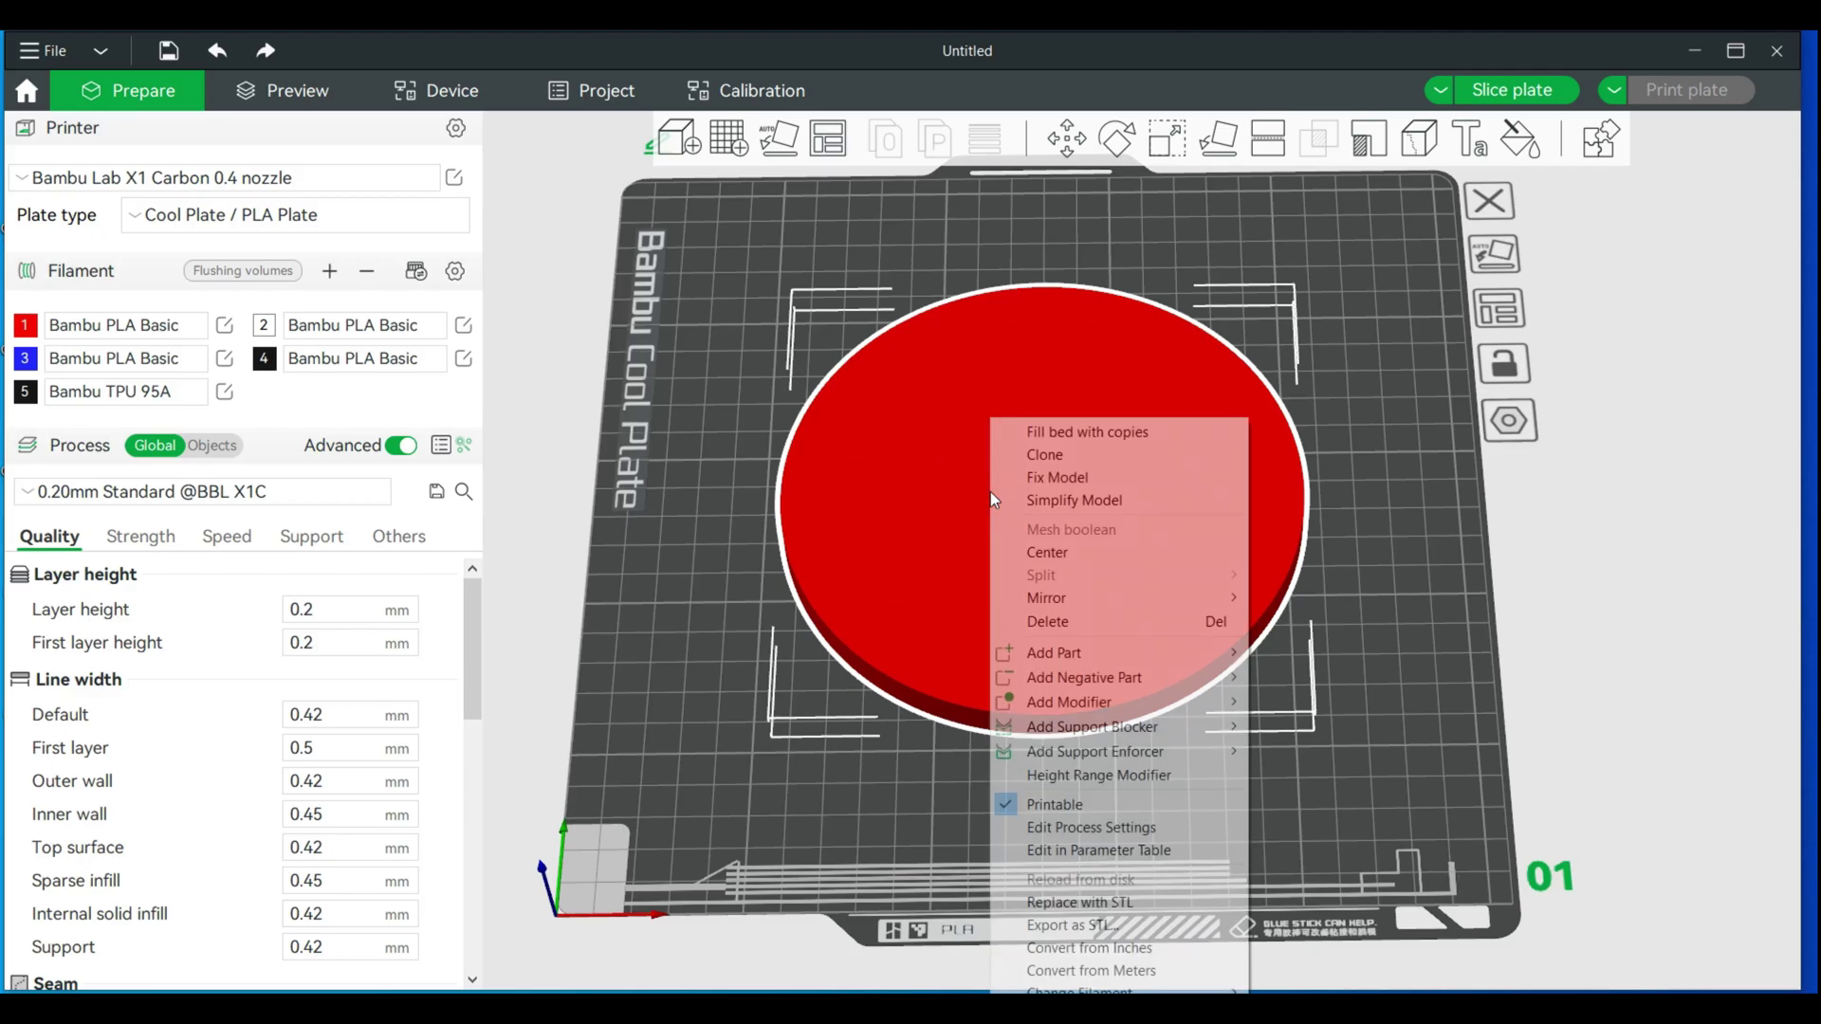
{"action": "mouse_move", "coordinate": [1075, 652]}
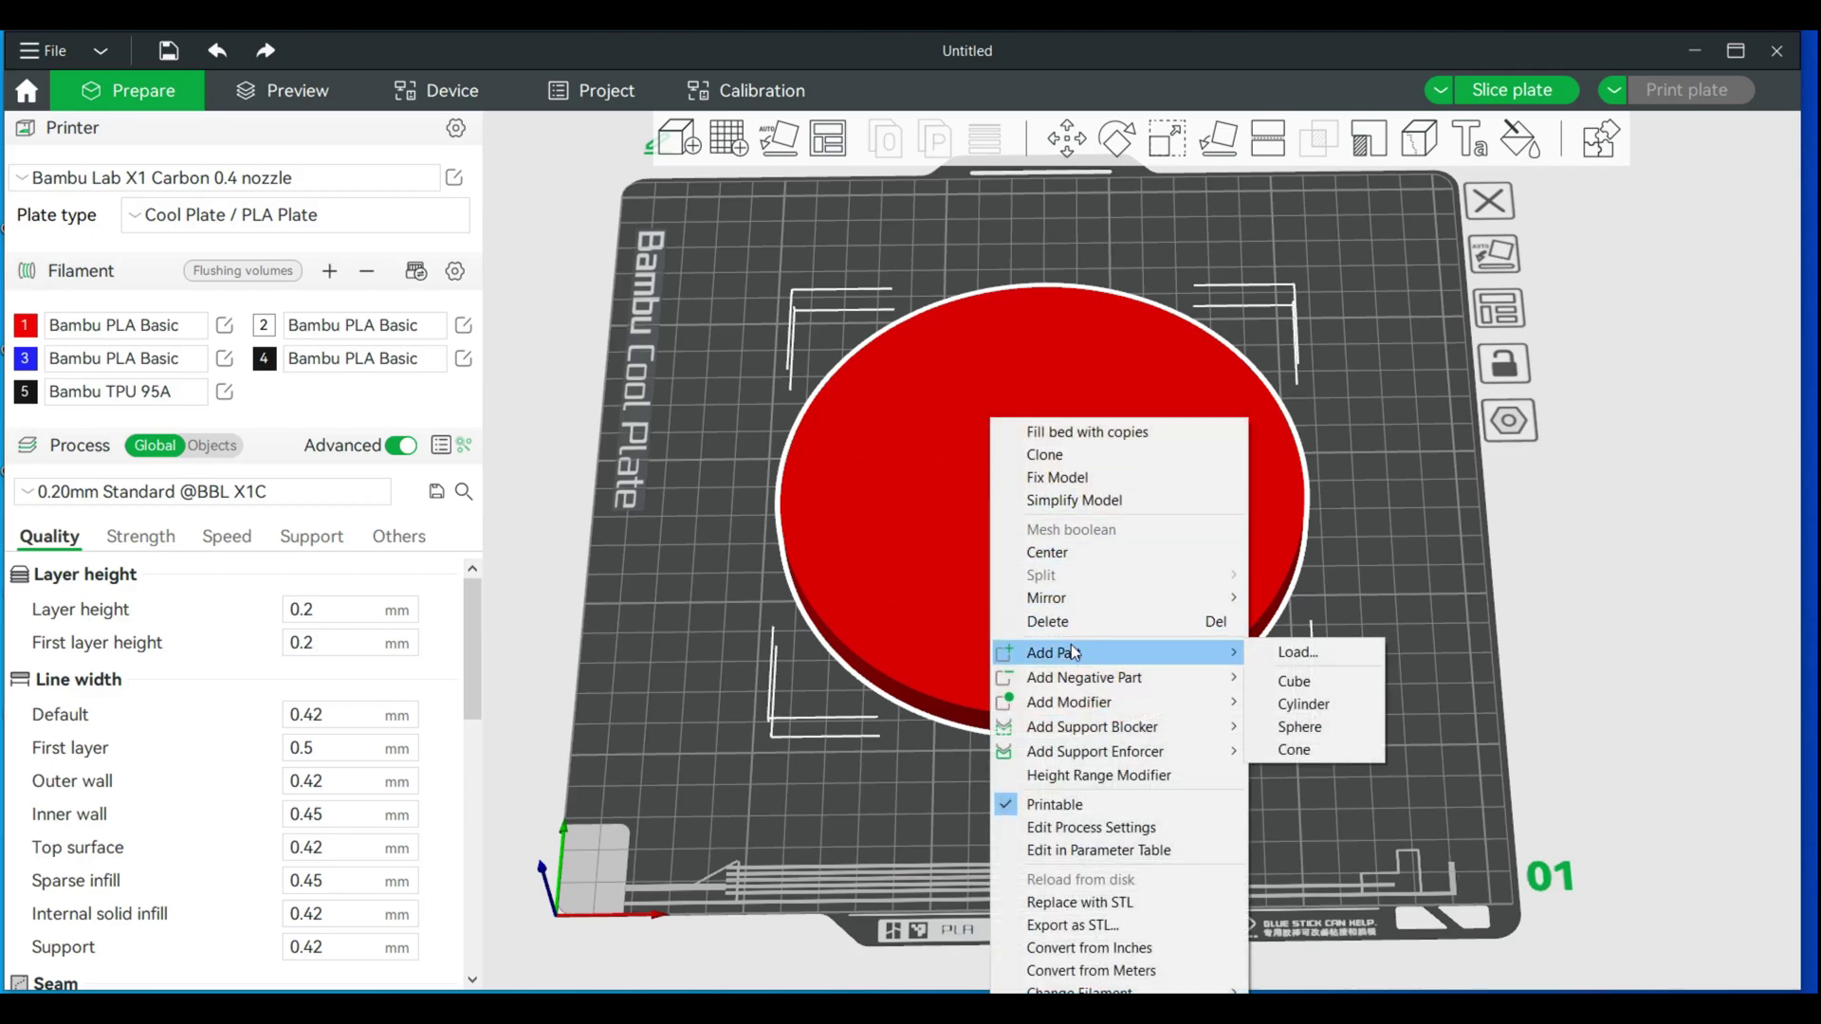
{"action": "left_click", "coordinate": [1364, 655]}
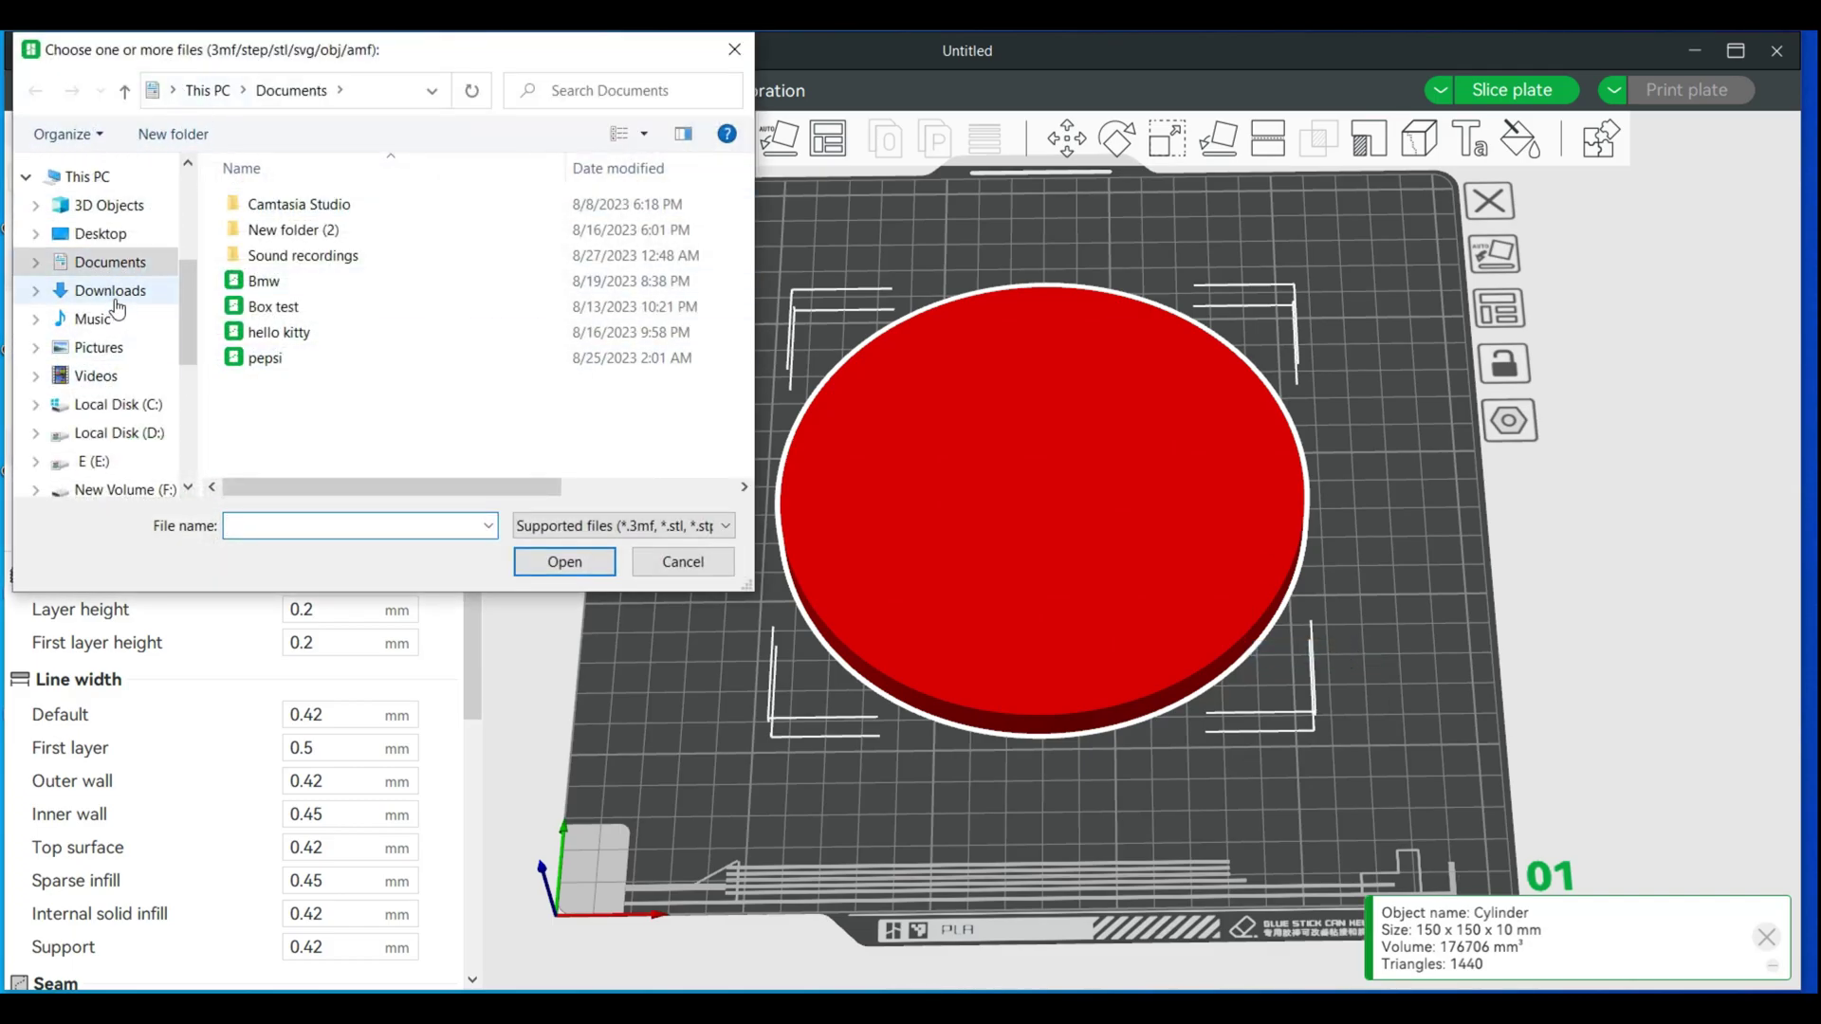
{"action": "left_click", "coordinate": [96, 234]}
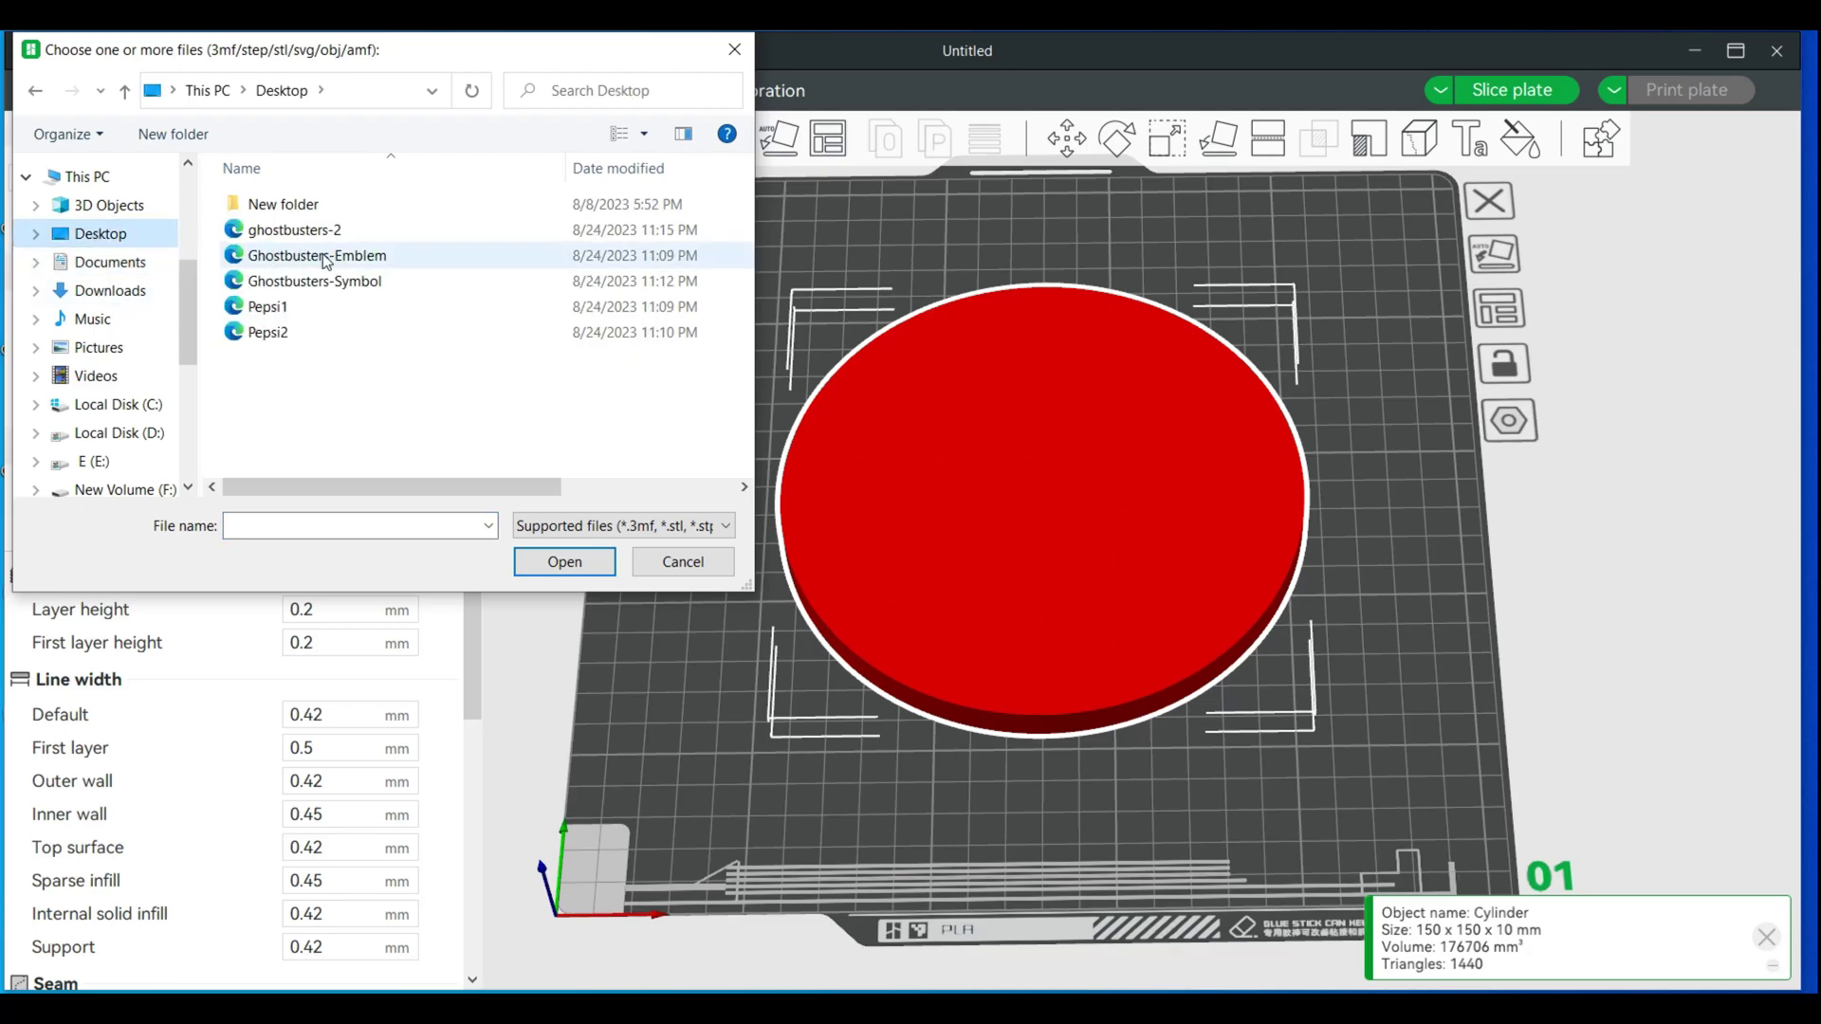
{"action": "left_click", "coordinate": [275, 308]}
{"action": "left_click", "coordinate": [565, 564]}
{"action": "scroll", "coordinate": [971, 554], "scroll_direction": "down", "scroll_amount": 5}
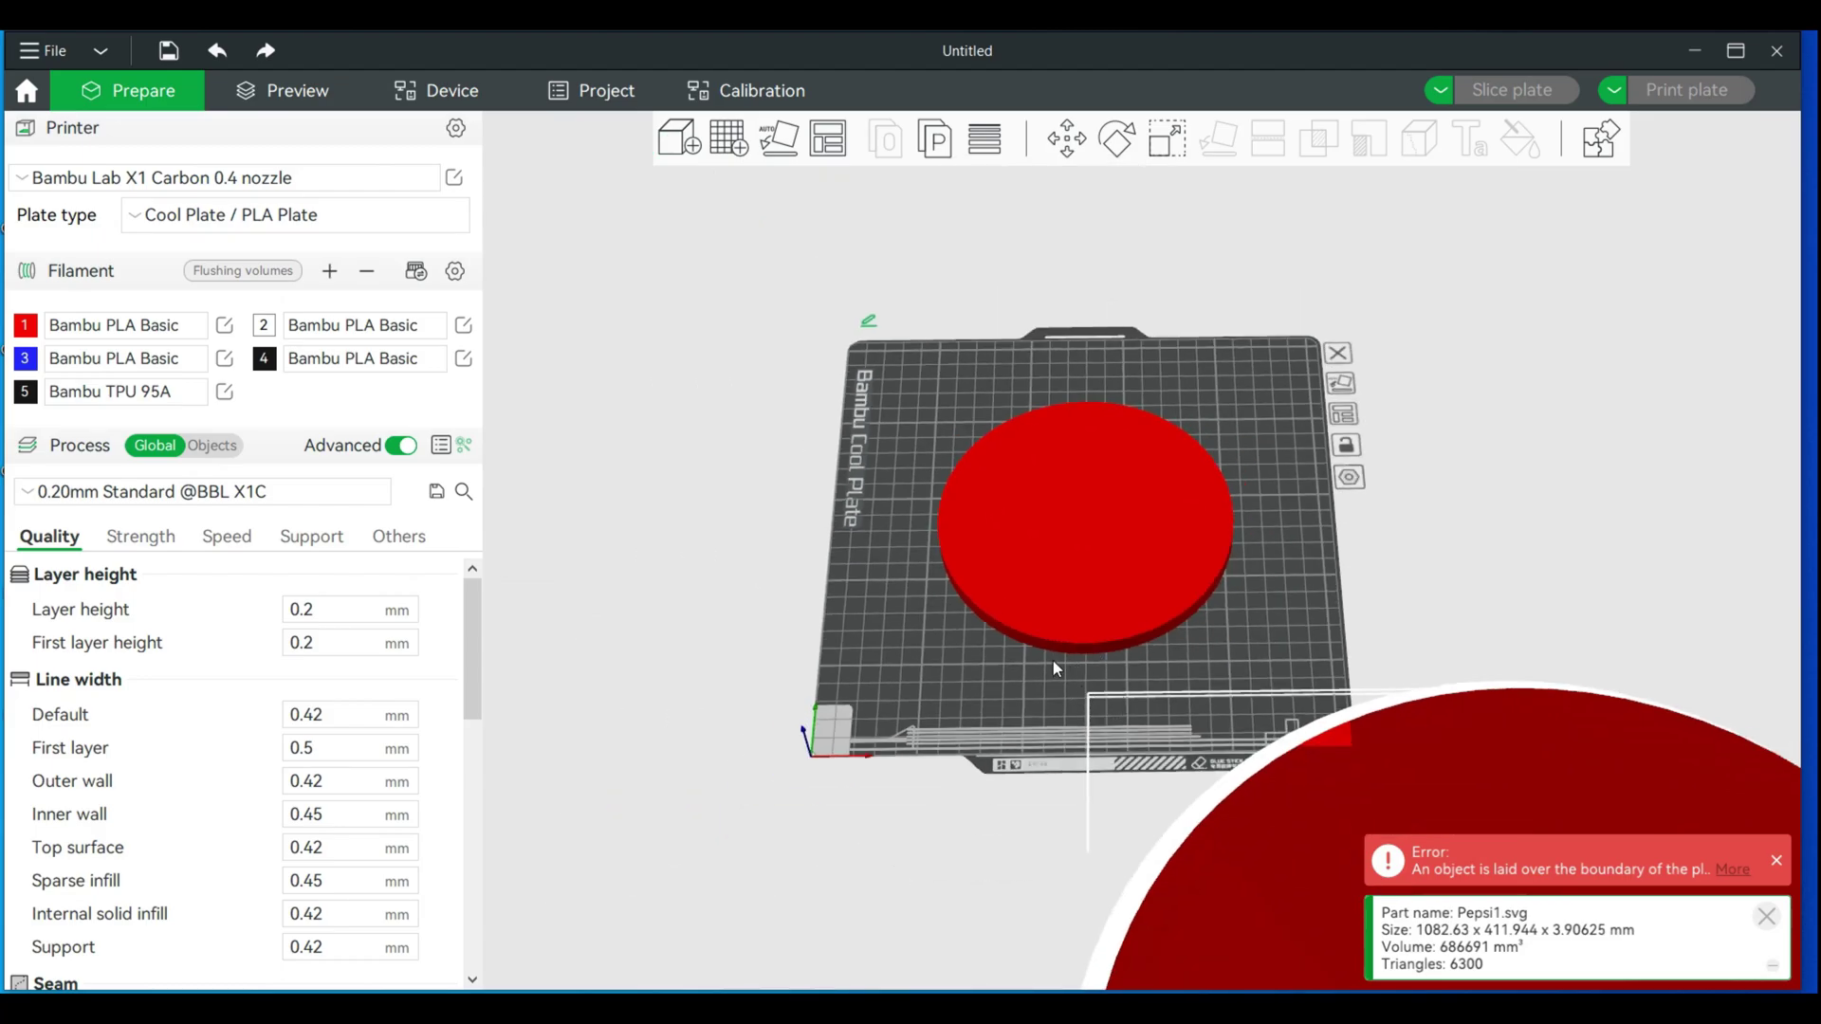
Show the object list, nudge the Cylinder, and drag the Pepsi1.svg part up-left toward the plate
{"action": "right_click_drag", "start_coordinate": [1105, 724], "coordinate": [929, 617]}
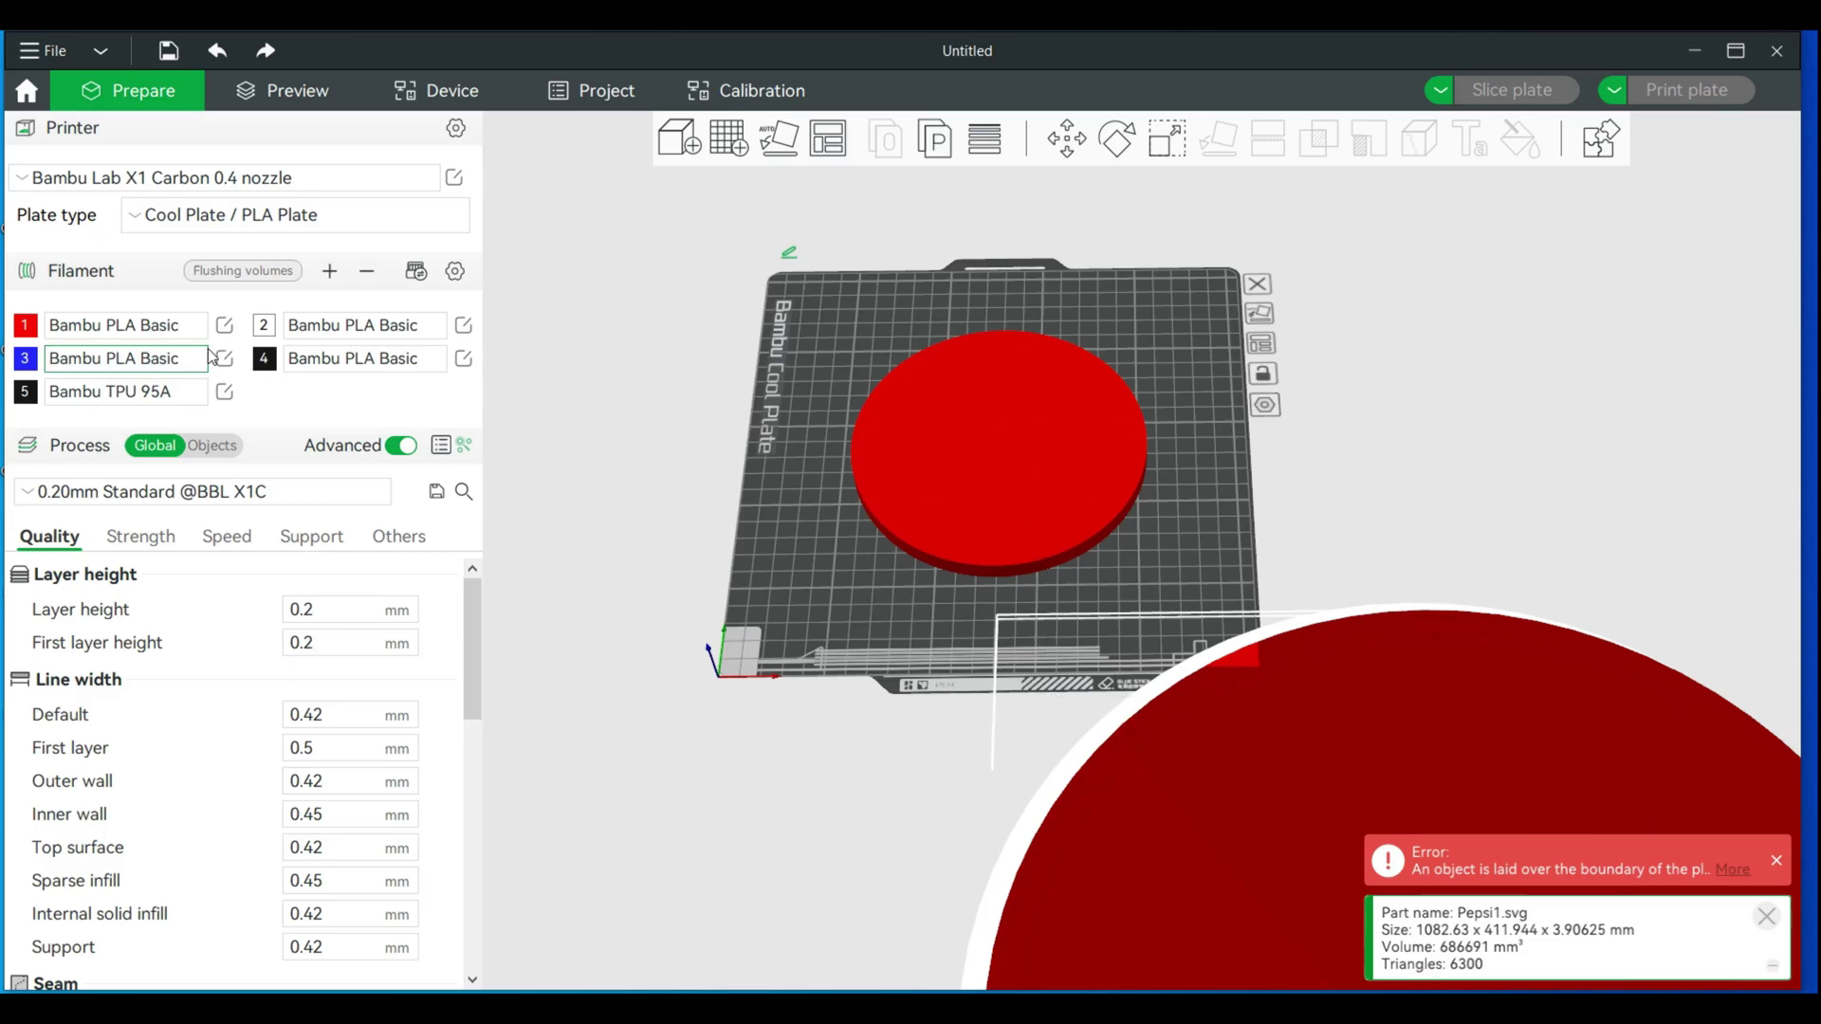
{"action": "left_click", "coordinate": [212, 446]}
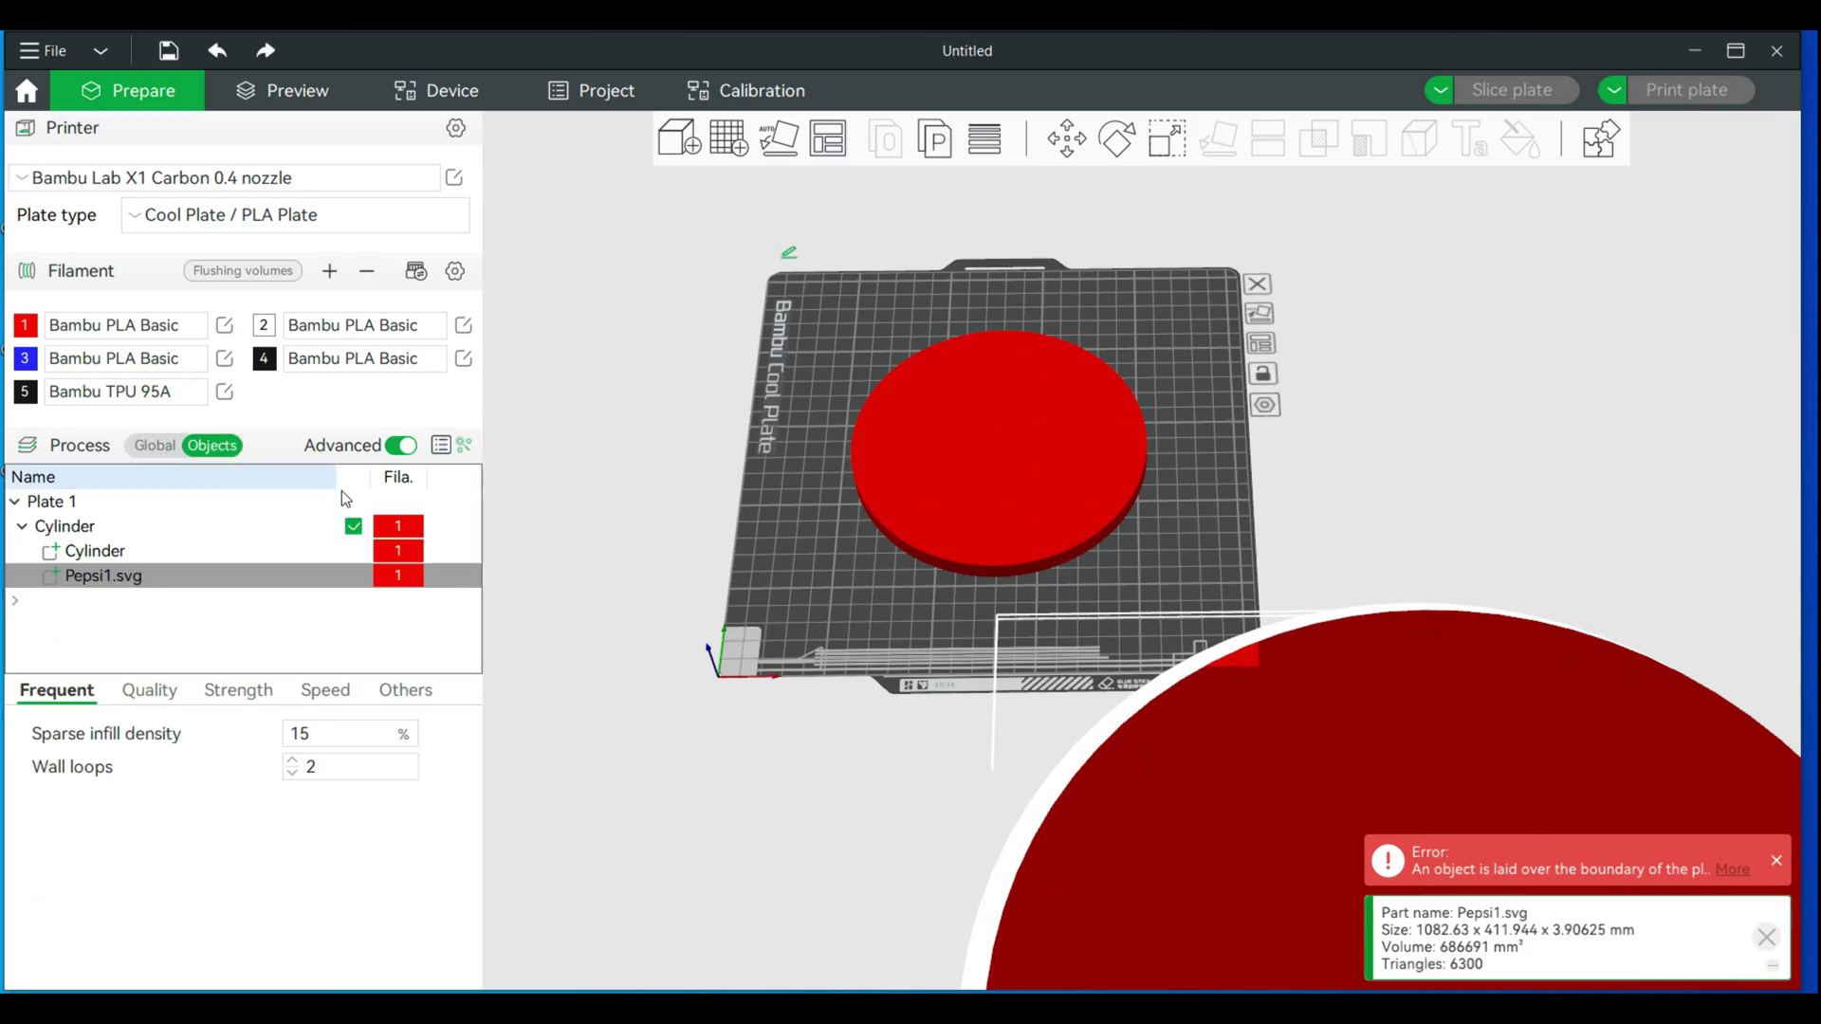
{"action": "left_click", "coordinate": [768, 590]}
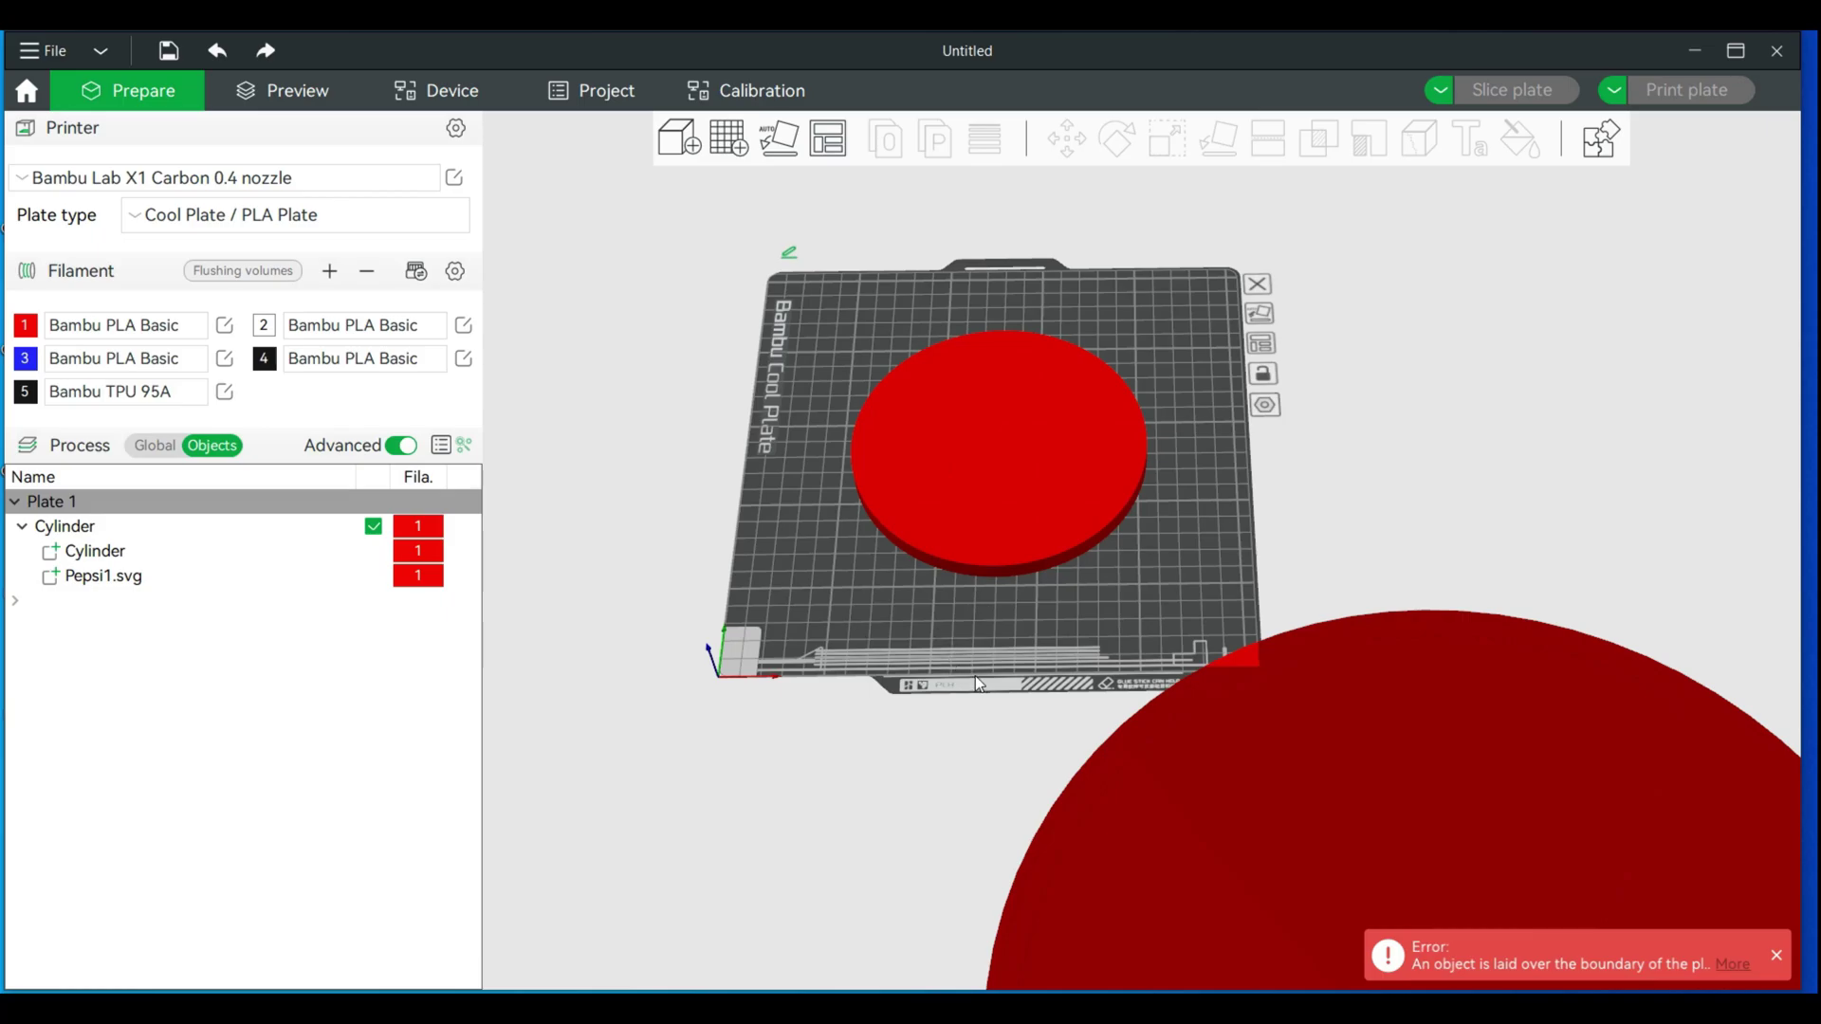
{"action": "mouse_move", "coordinate": [1215, 851]}
{"action": "left_mouse_down"}
{"action": "mouse_move", "coordinate": [1180, 846]}
{"action": "mouse_move", "coordinate": [1231, 839]}
{"action": "left_mouse_up"}
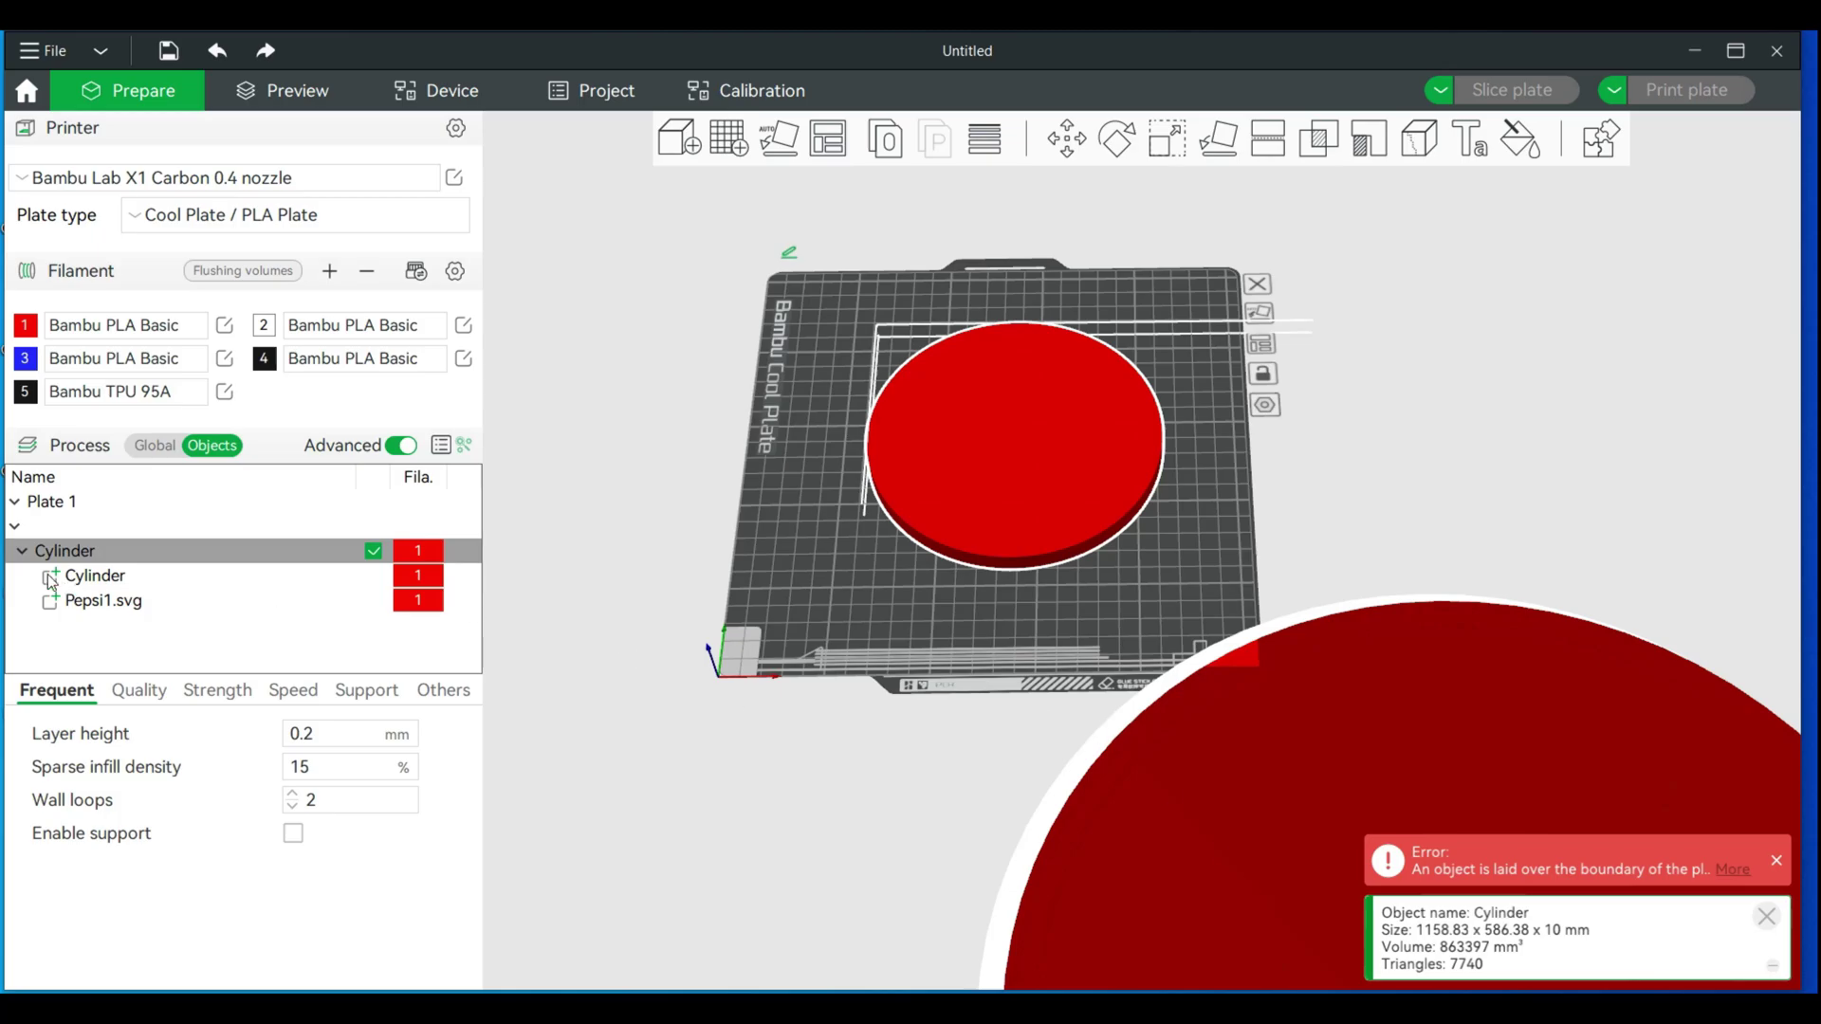
{"action": "left_click", "coordinate": [114, 602]}
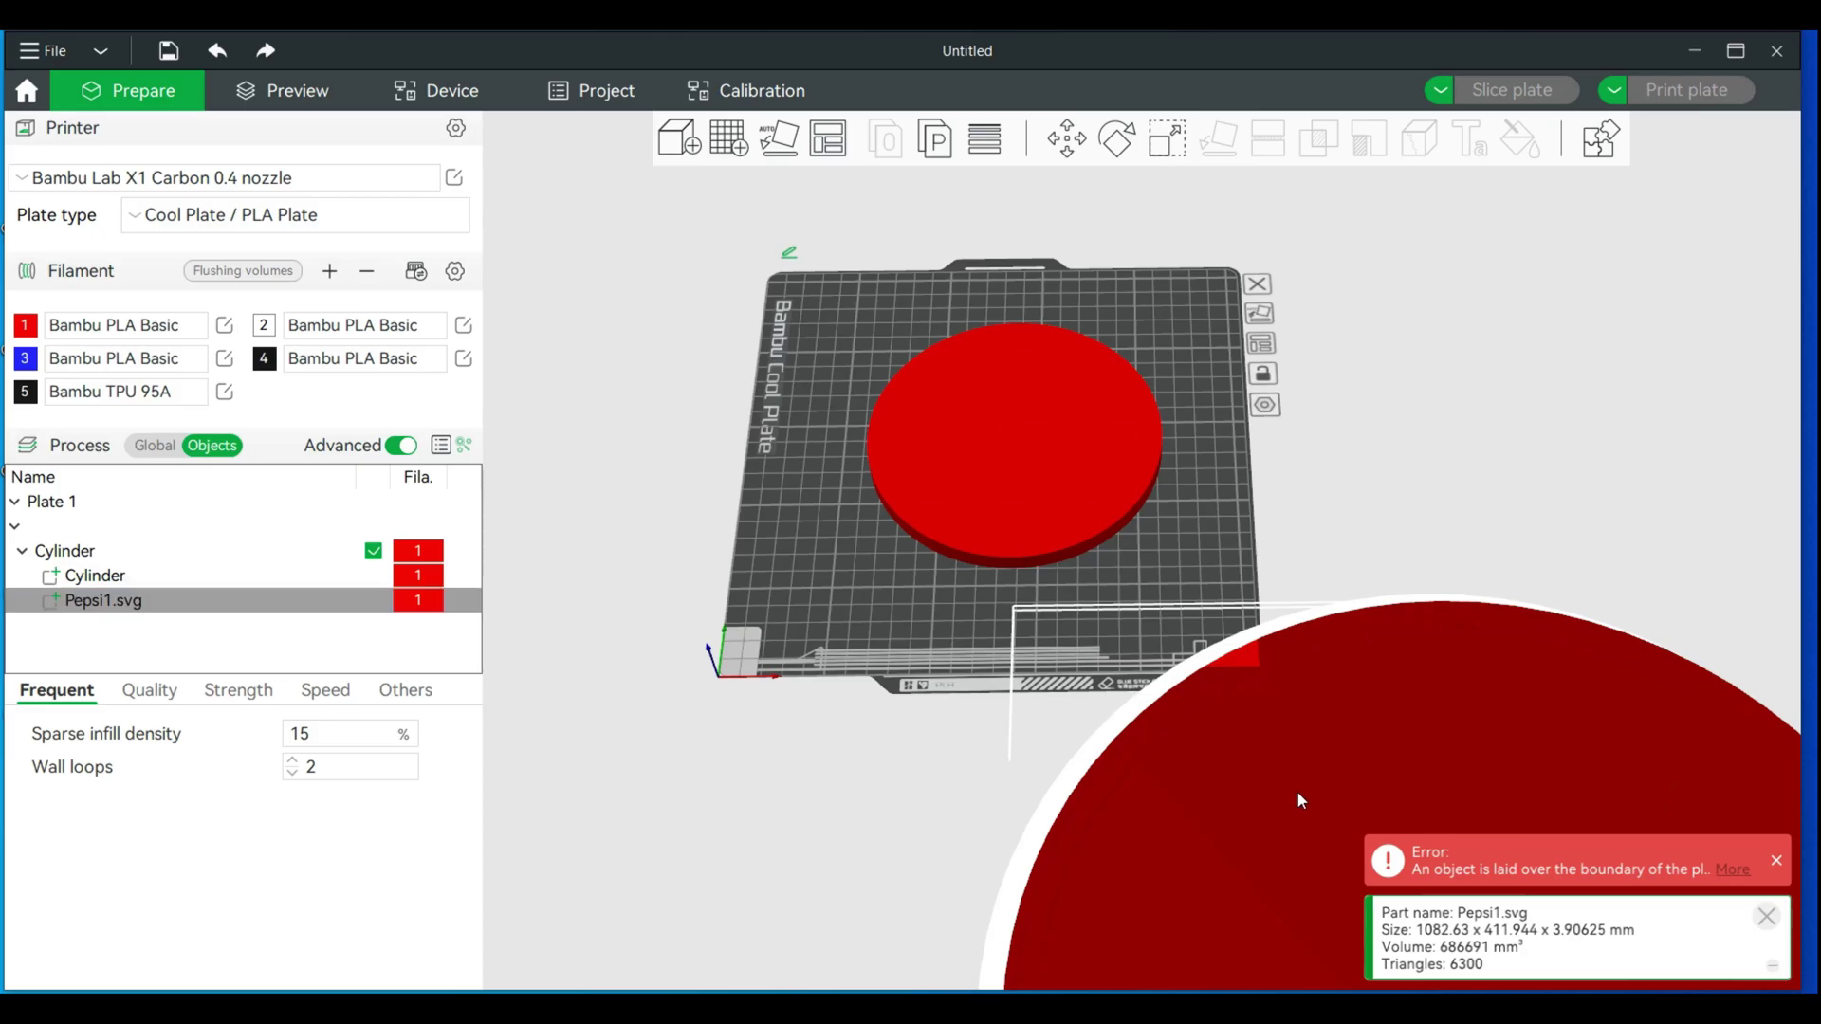
{"action": "left_click_drag", "start_coordinate": [1295, 788], "coordinate": [835, 602]}
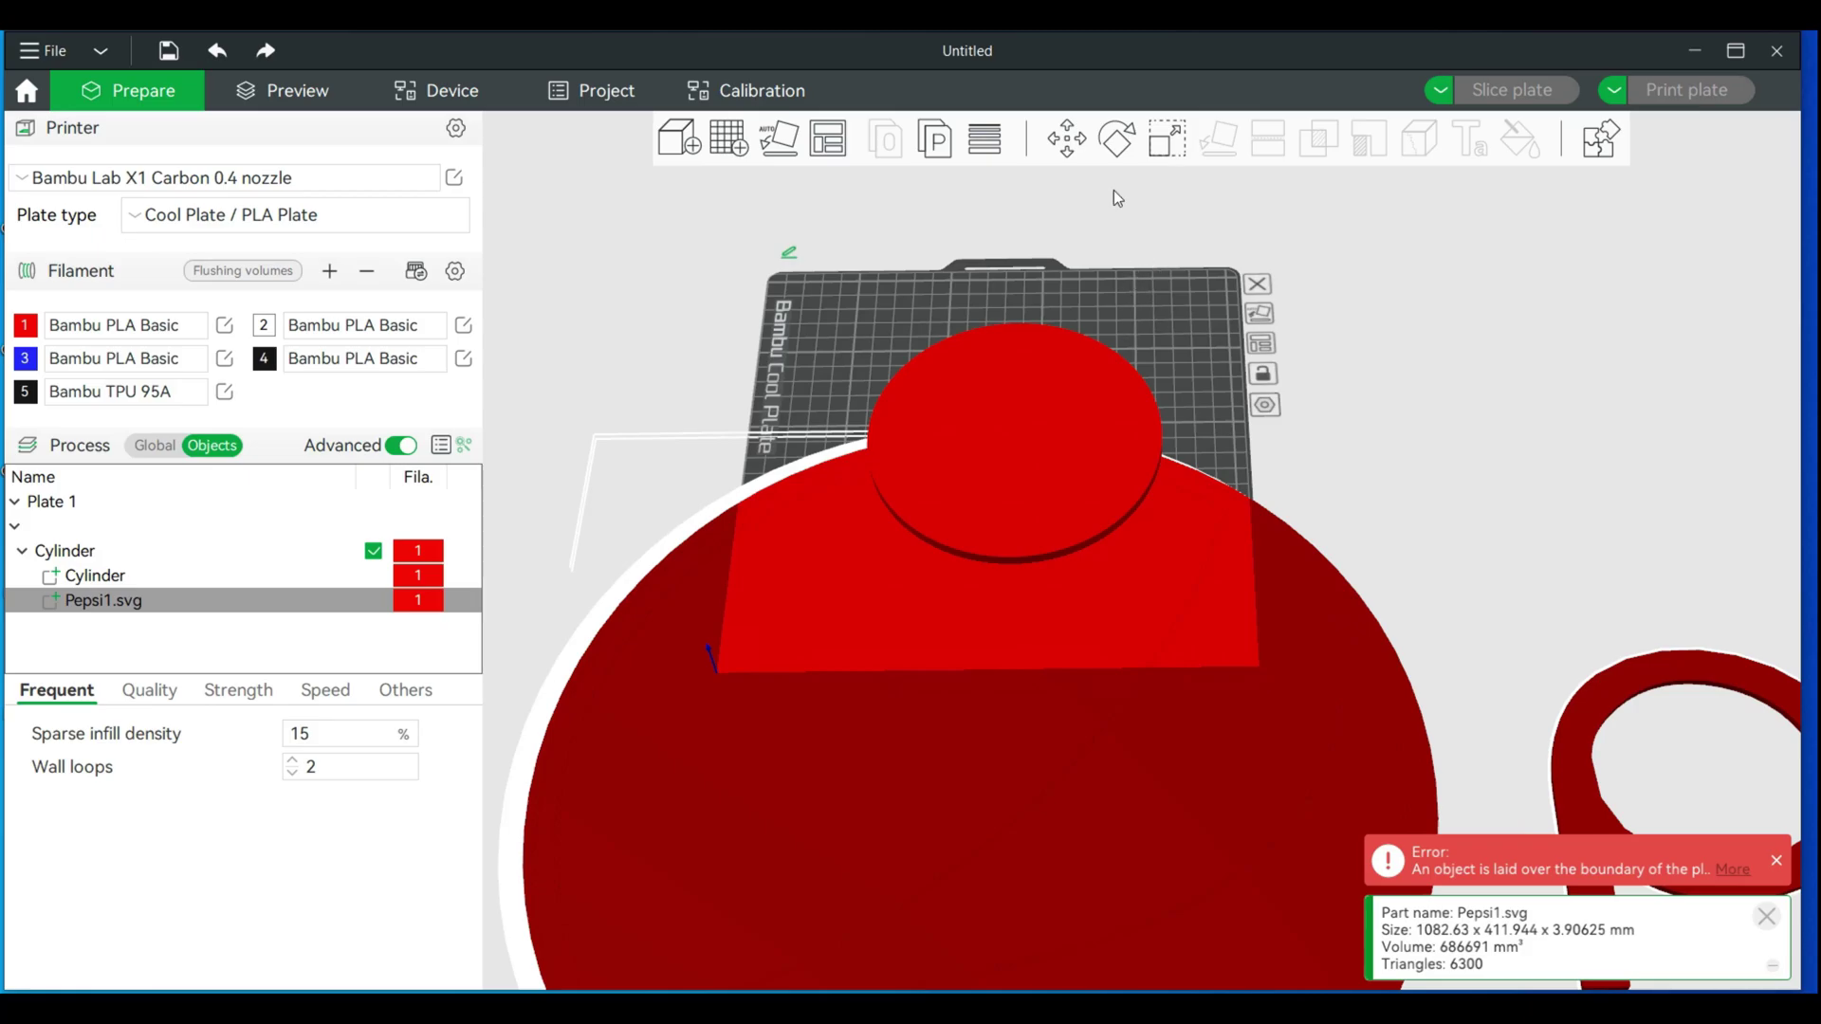
Scale the Pepsi1.svg logo down to 26.87% (290.88 × 110.68 mm) and place it near the disc
{"action": "left_click", "coordinate": [1163, 147]}
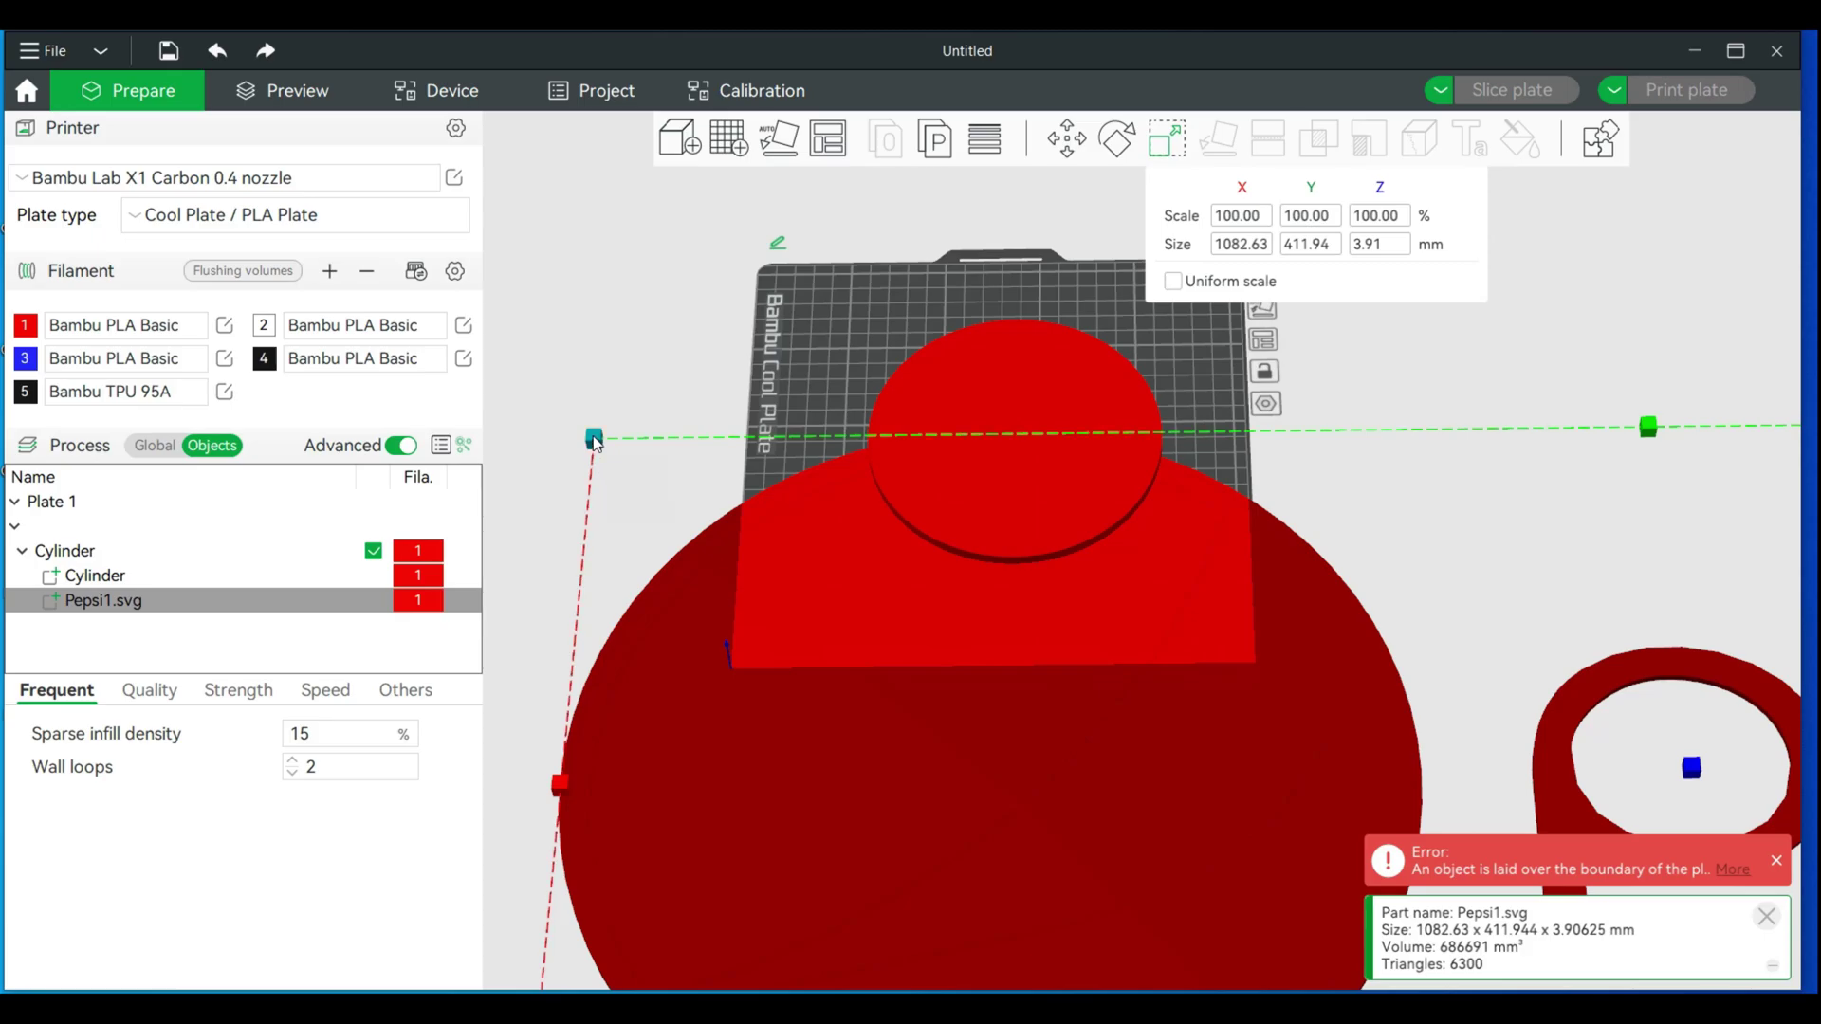
{"action": "left_click_drag", "start_coordinate": [597, 443], "coordinate": [1022, 723]}
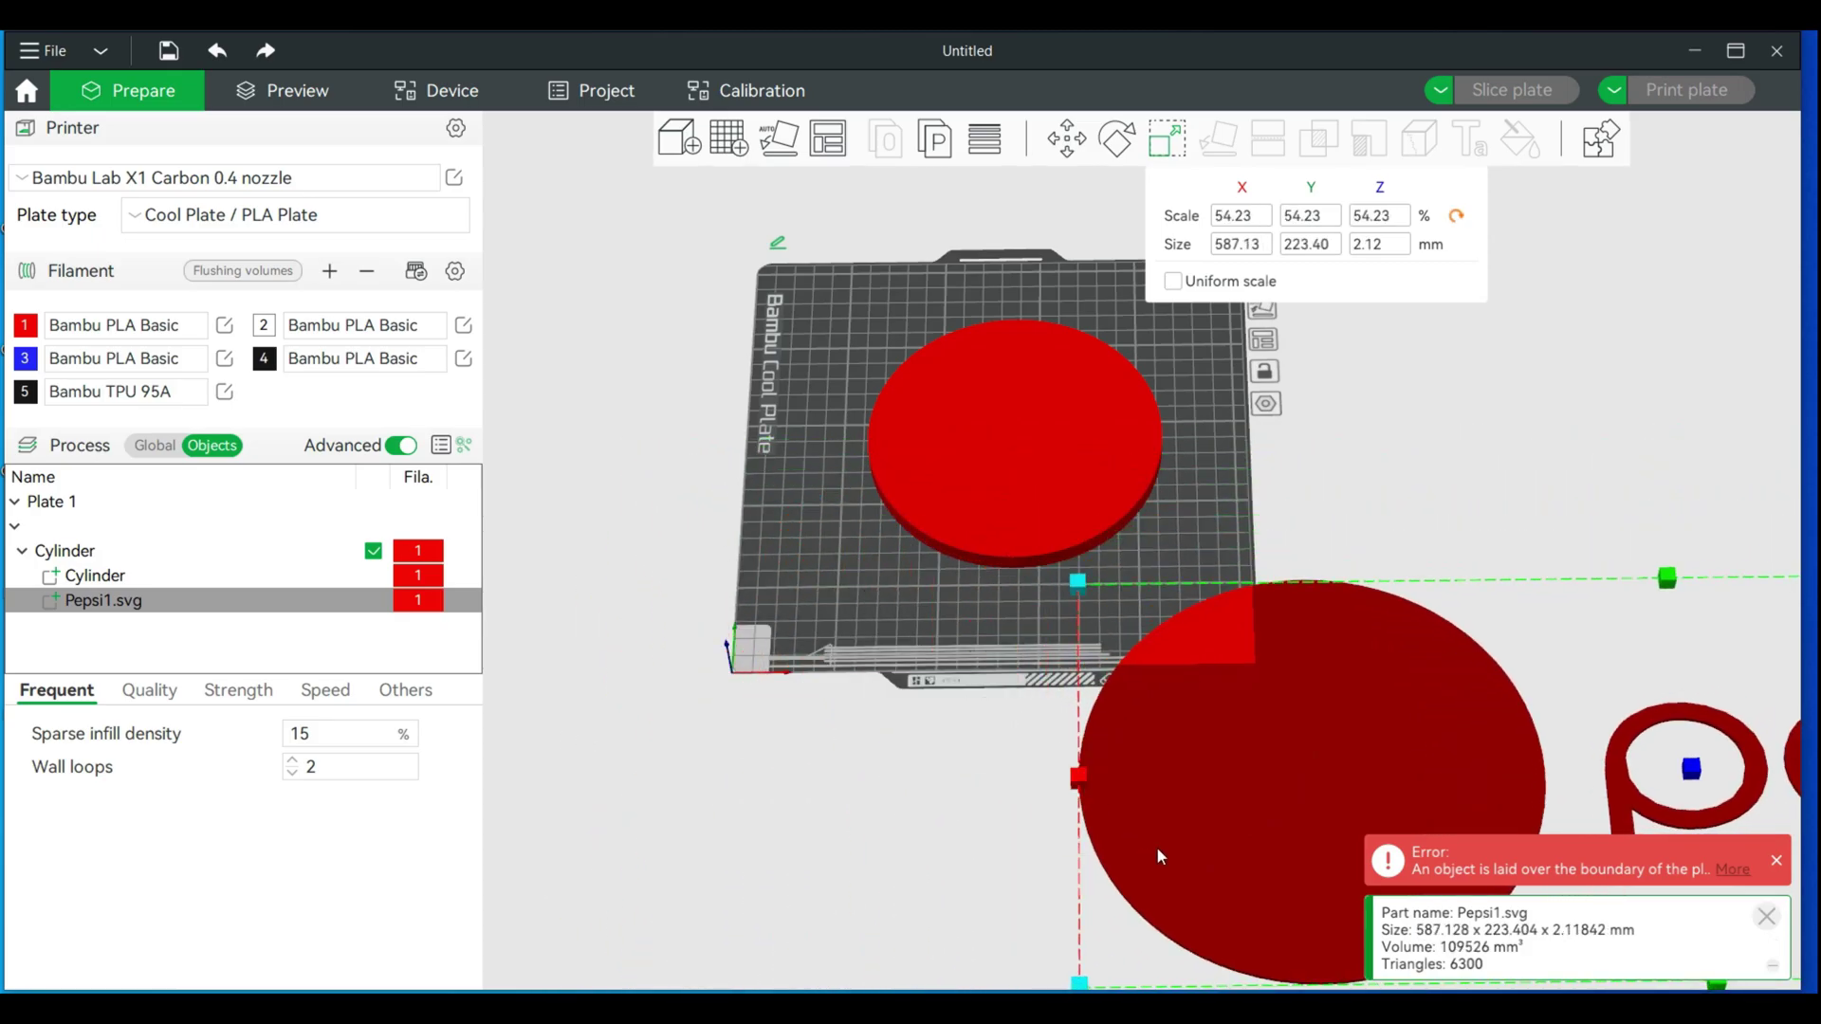
{"action": "left_click_drag", "start_coordinate": [1029, 800], "coordinate": [928, 725]}
{"action": "left_click_drag", "start_coordinate": [867, 519], "coordinate": [881, 674]}
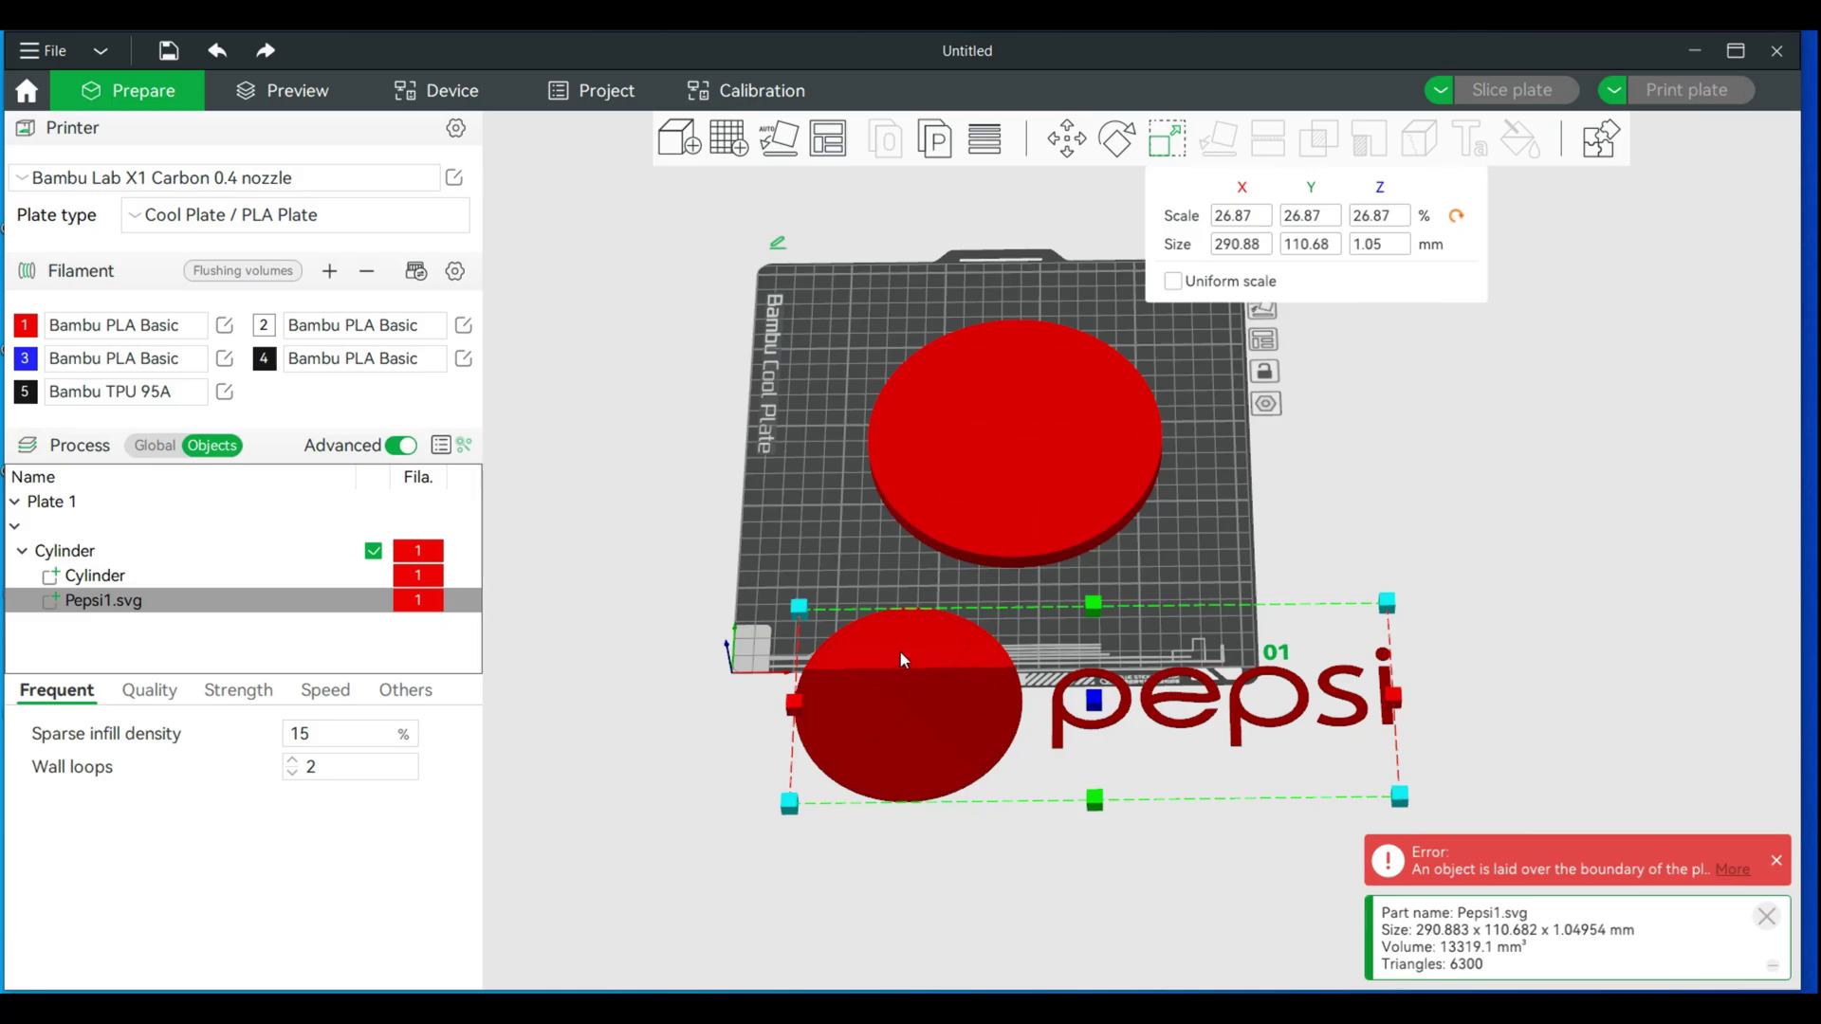
{"action": "mouse_move", "coordinate": [911, 622]}
{"action": "left_mouse_down"}
{"action": "mouse_move", "coordinate": [903, 645]}
{"action": "mouse_move", "coordinate": [960, 668]}
{"action": "mouse_move", "coordinate": [904, 628]}
{"action": "left_mouse_up"}
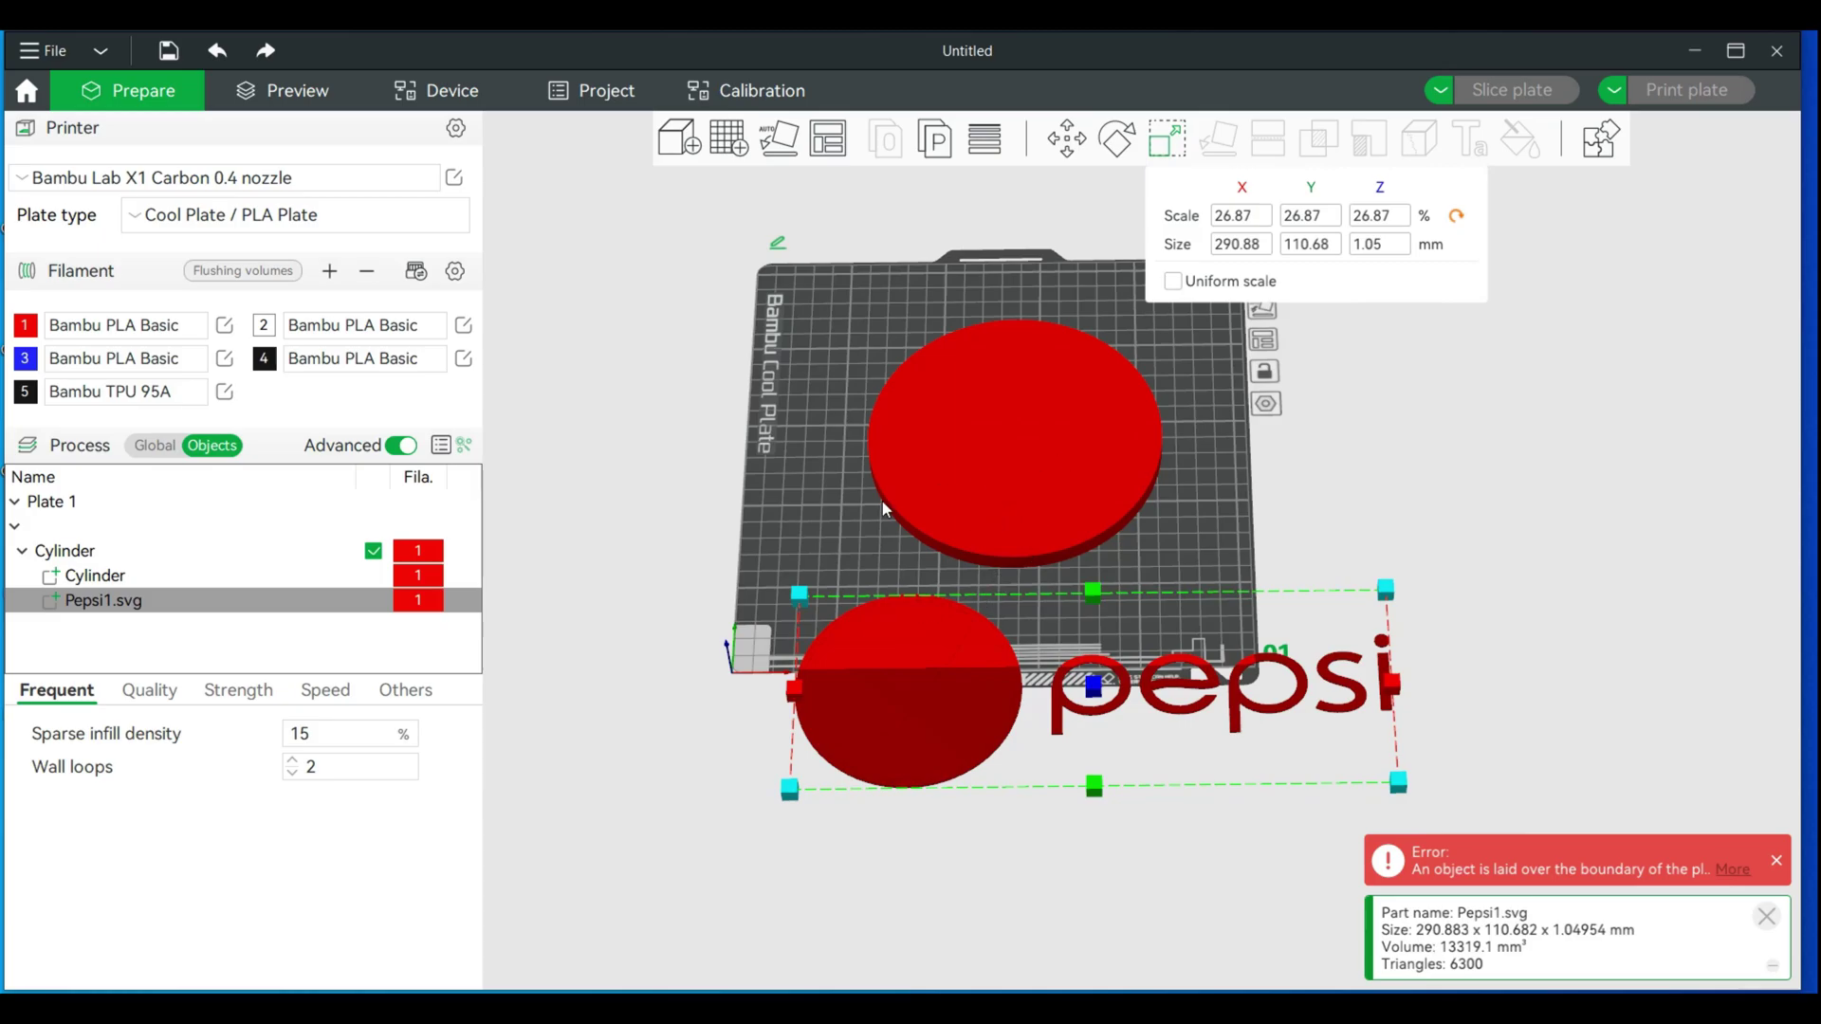
Assign the Cylinder object to white filament 2, then select the Pepsi1.svg part
{"action": "right_click", "coordinate": [414, 556]}
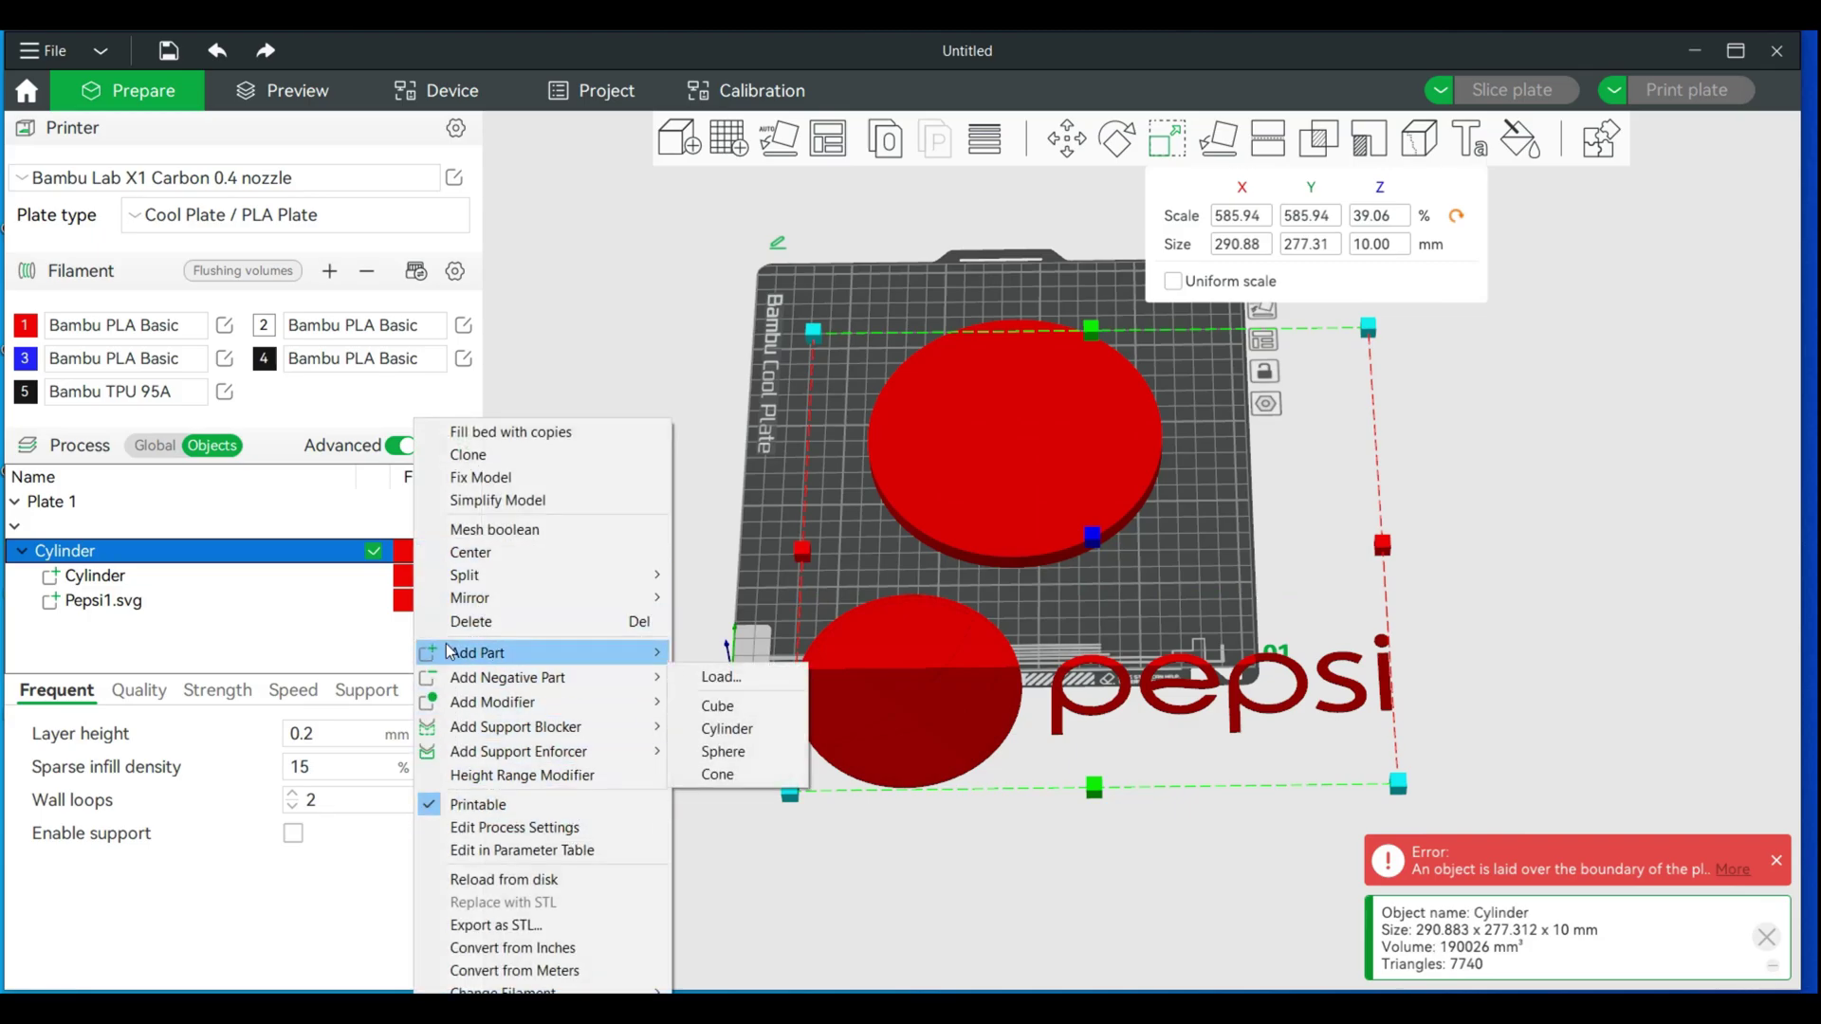
{"action": "left_click", "coordinate": [213, 602]}
{"action": "left_click", "coordinate": [108, 543]}
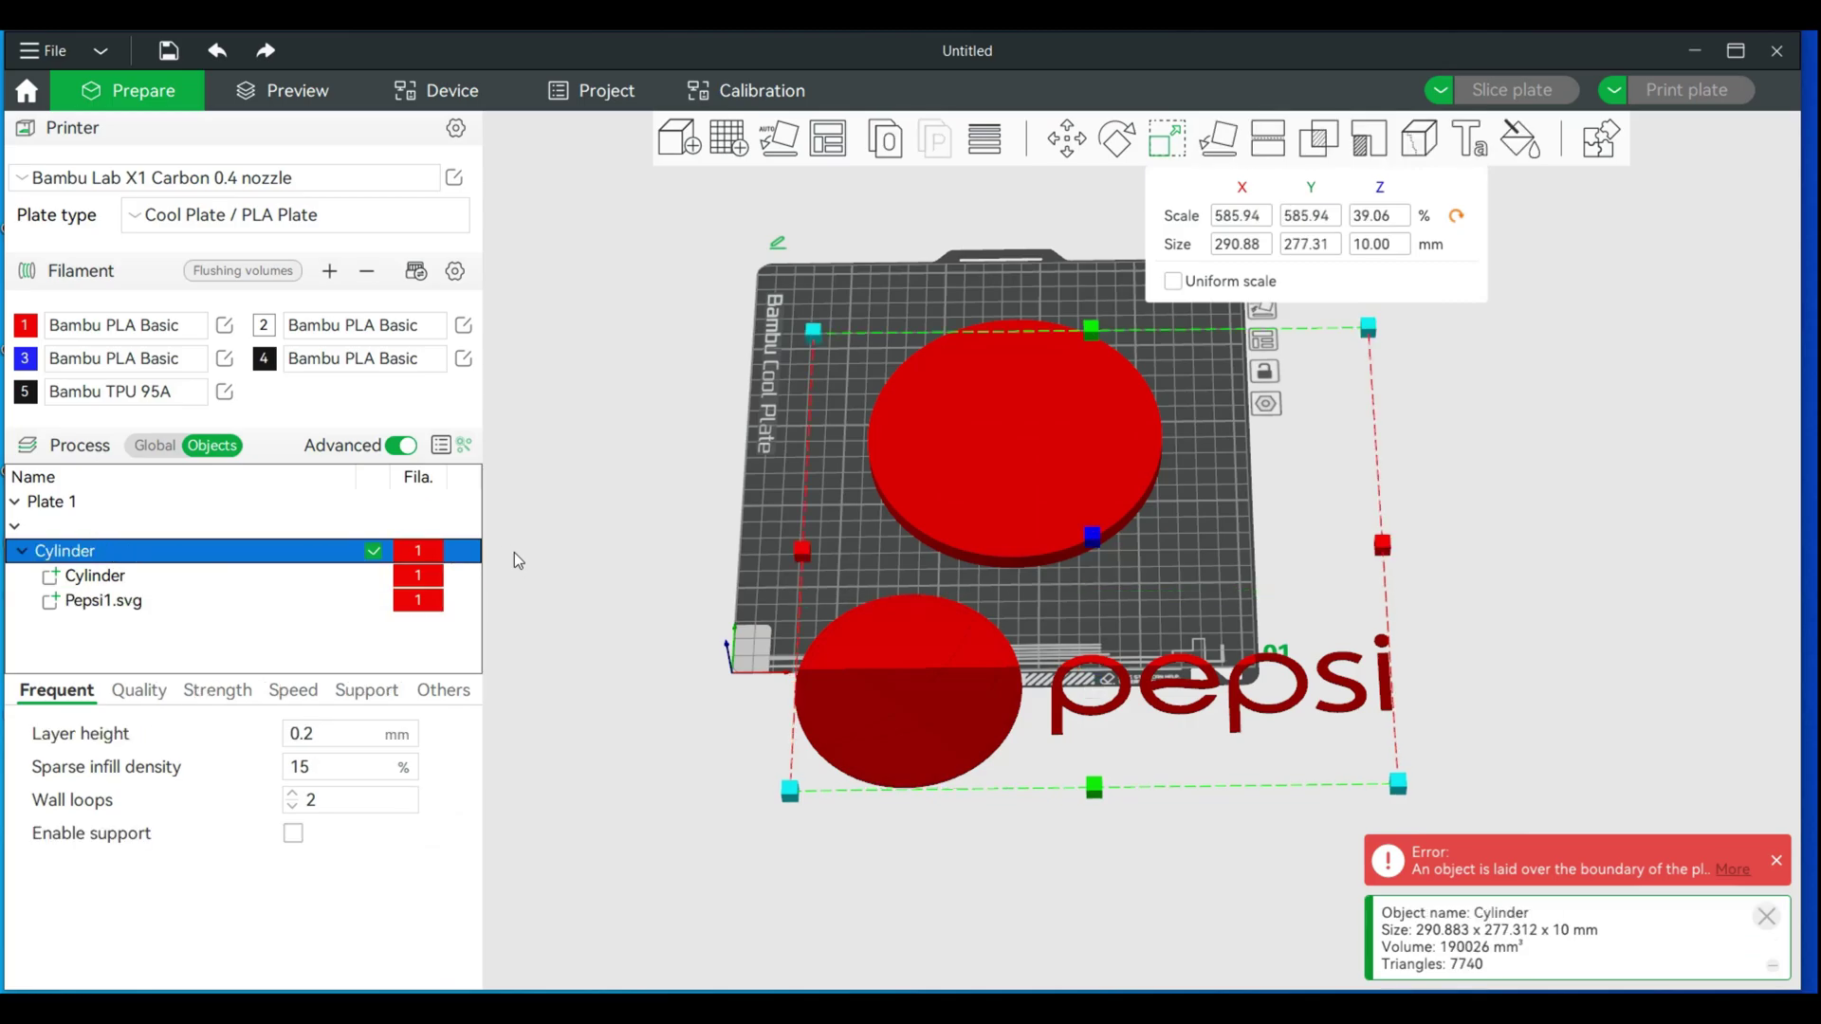
{"action": "right_click", "coordinate": [426, 556]}
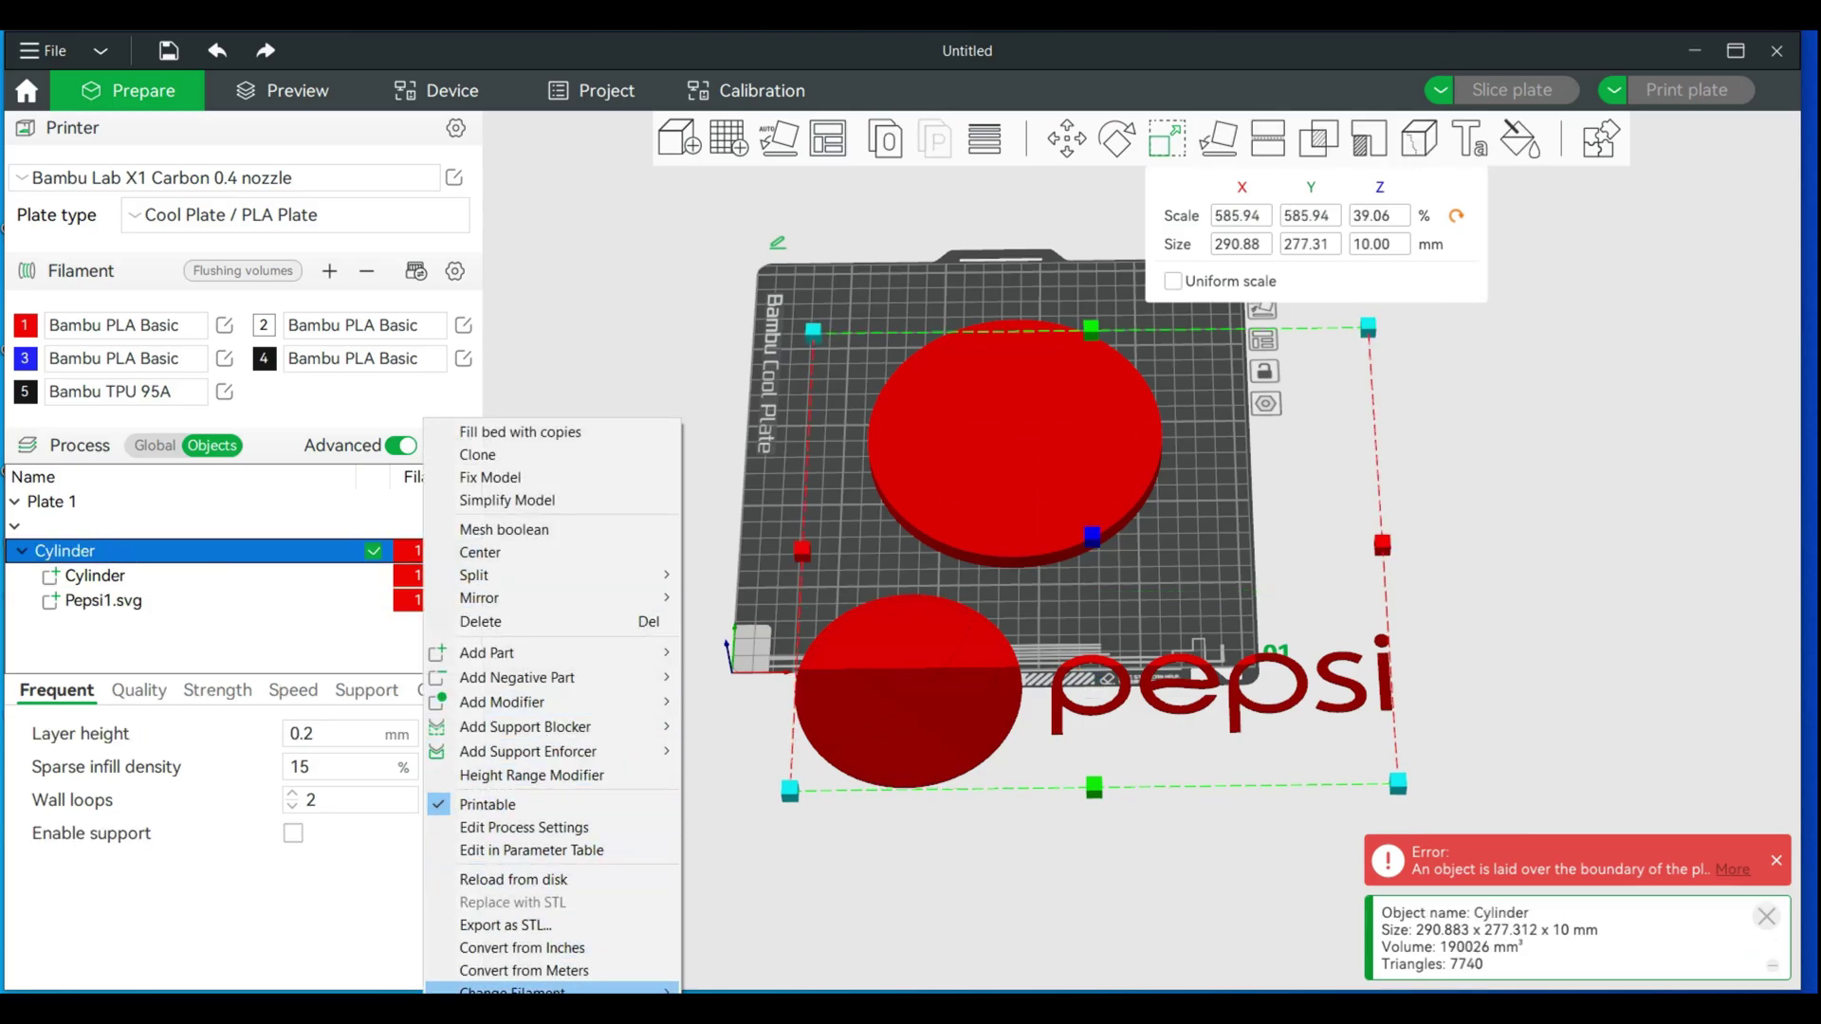
{"action": "mouse_move", "coordinate": [531, 990]}
{"action": "left_click", "coordinate": [747, 904]}
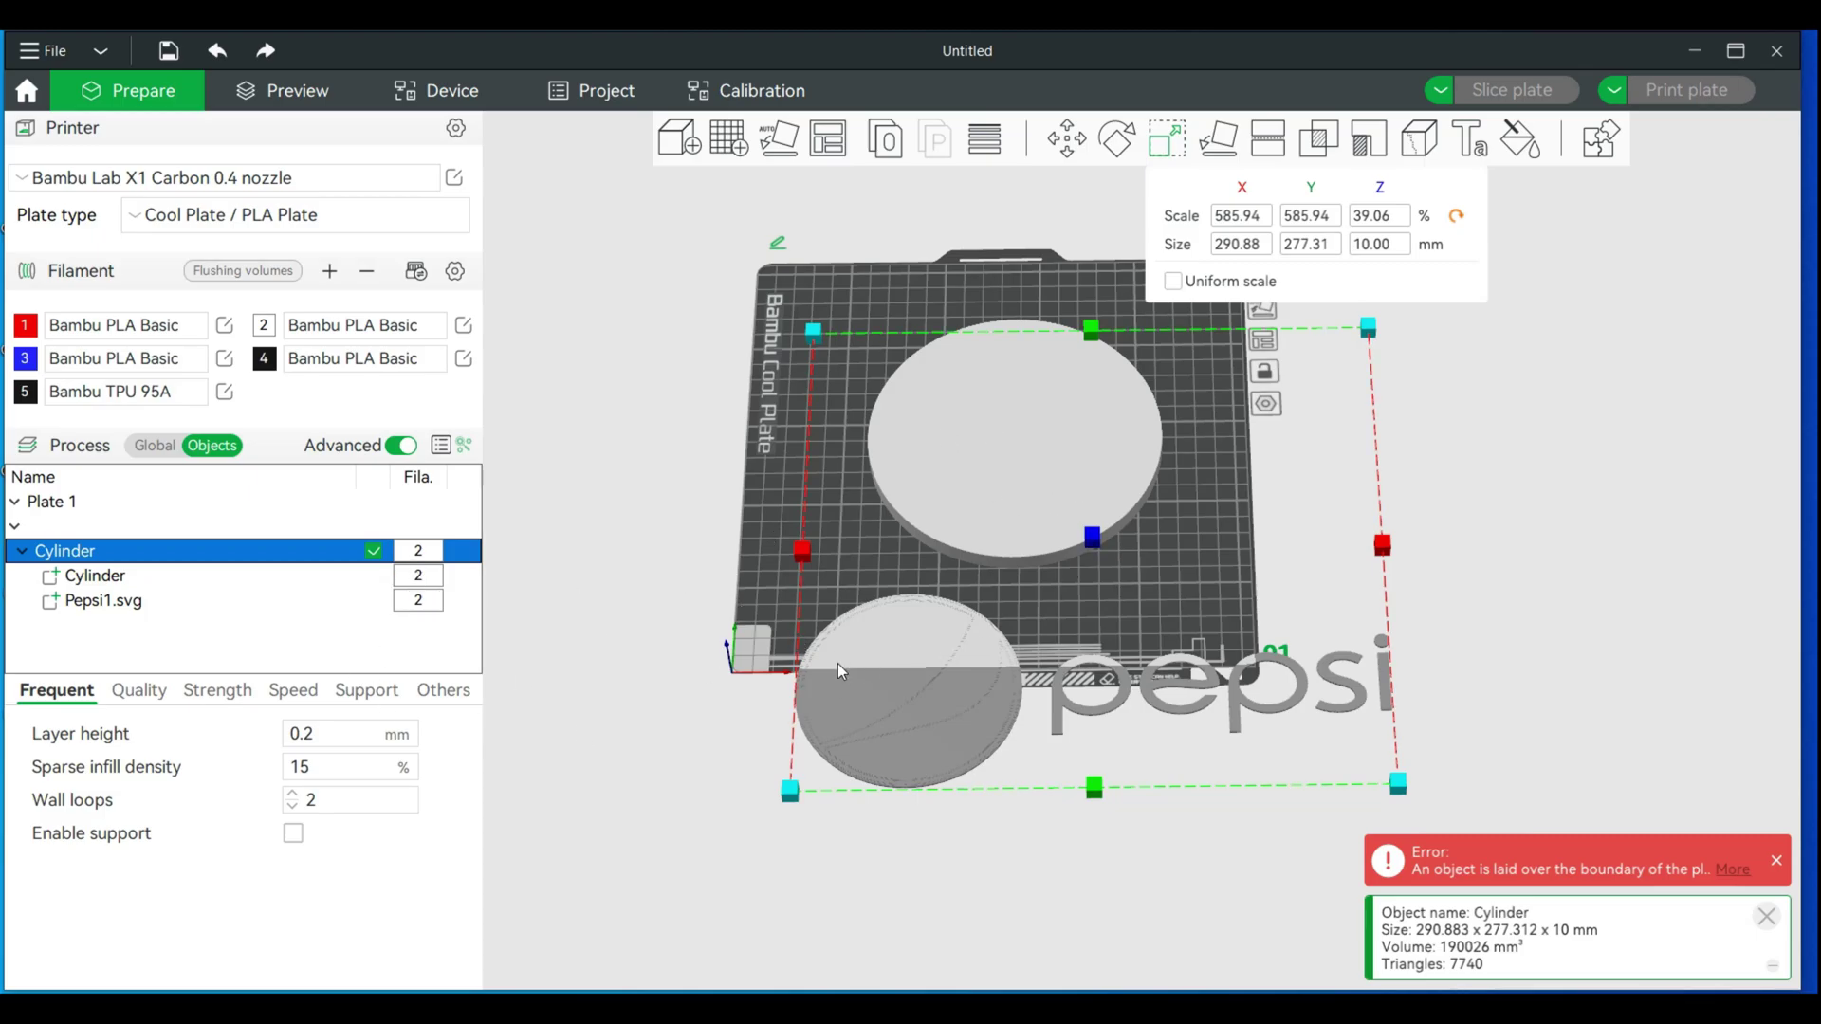
{"action": "left_click", "coordinate": [98, 605]}
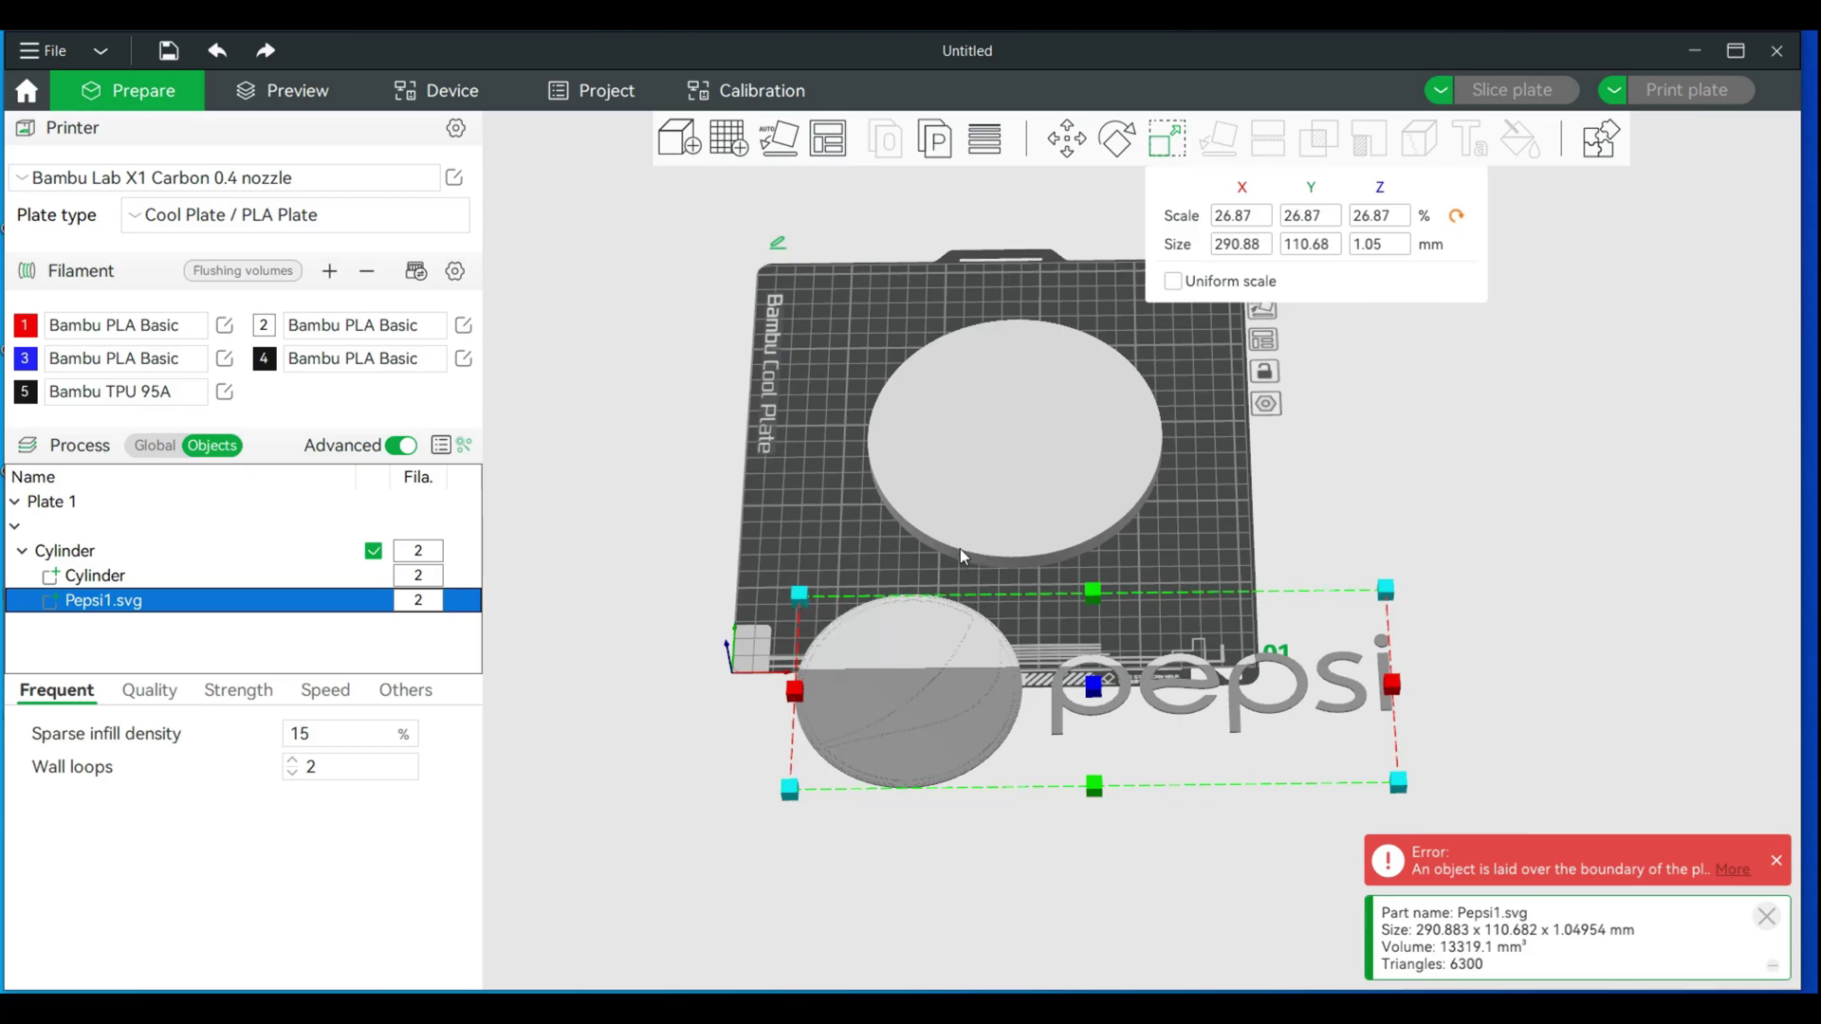
Centre both the Pepsi logo part and the cylinder part on the plate
{"action": "right_click", "coordinate": [890, 642]}
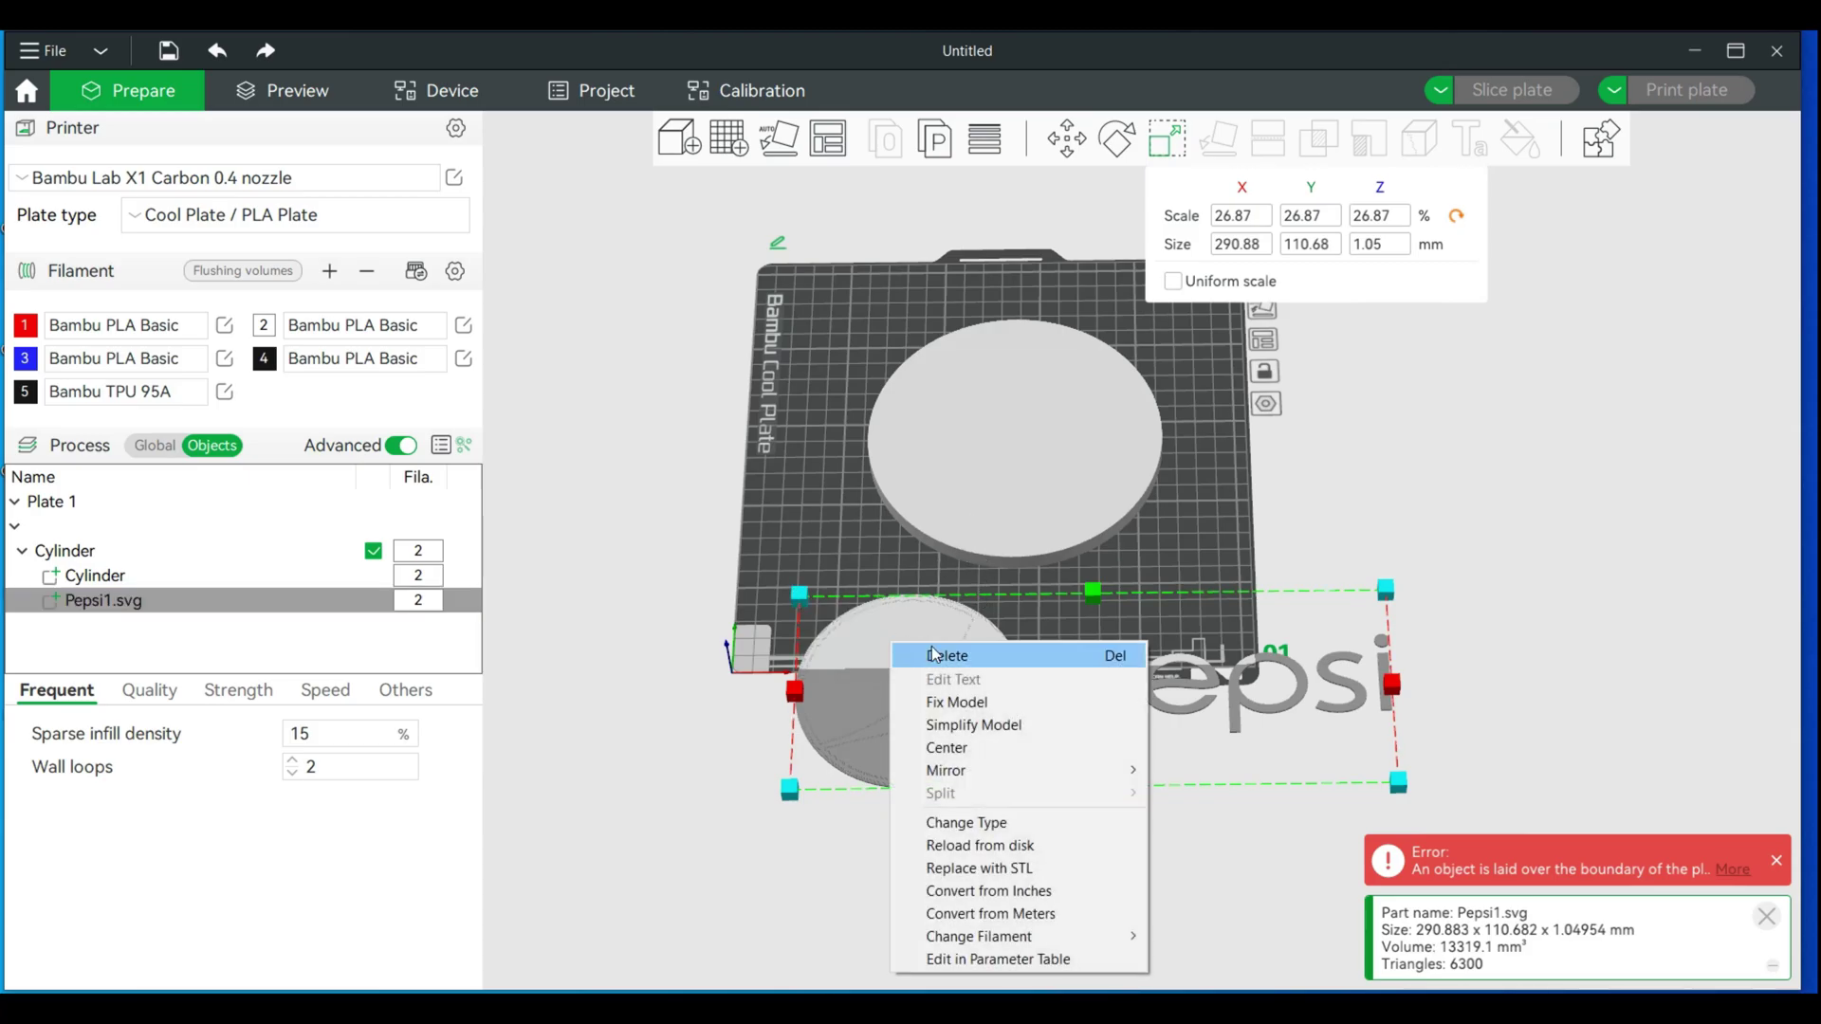
{"action": "left_click", "coordinate": [962, 747]}
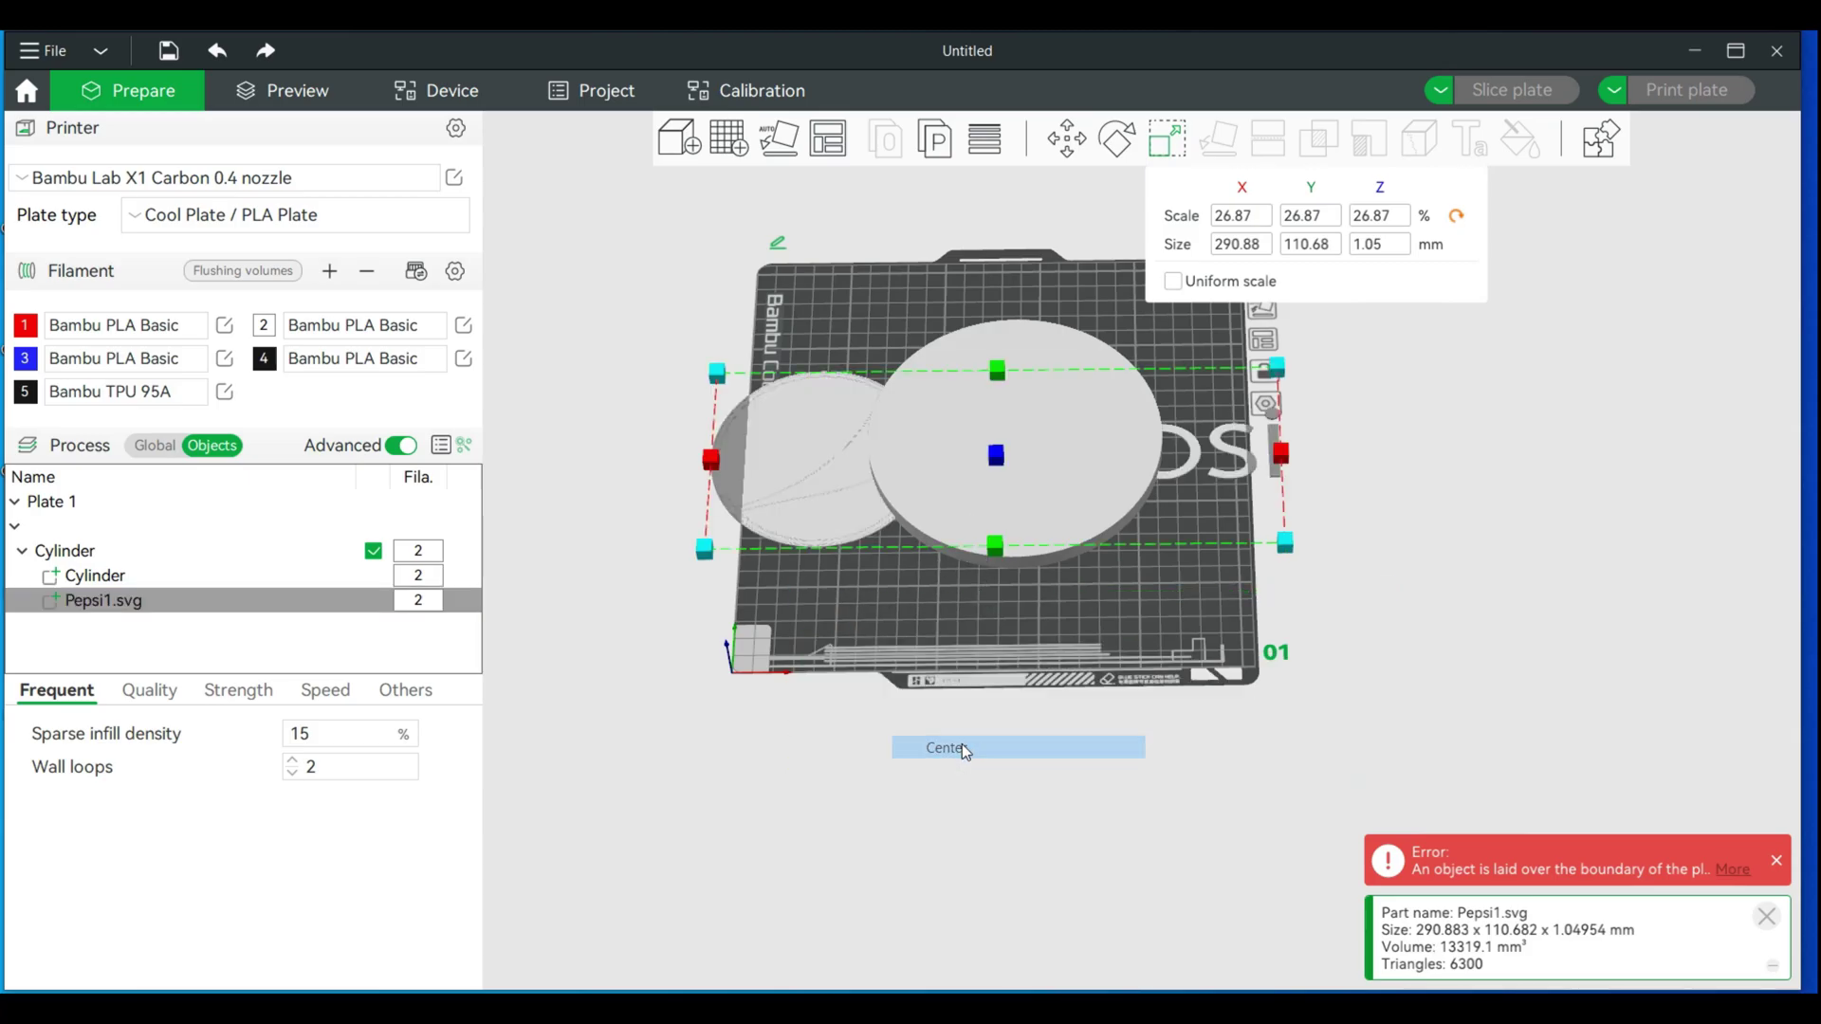
{"action": "left_click", "coordinate": [87, 576]}
{"action": "right_click", "coordinate": [1094, 468]}
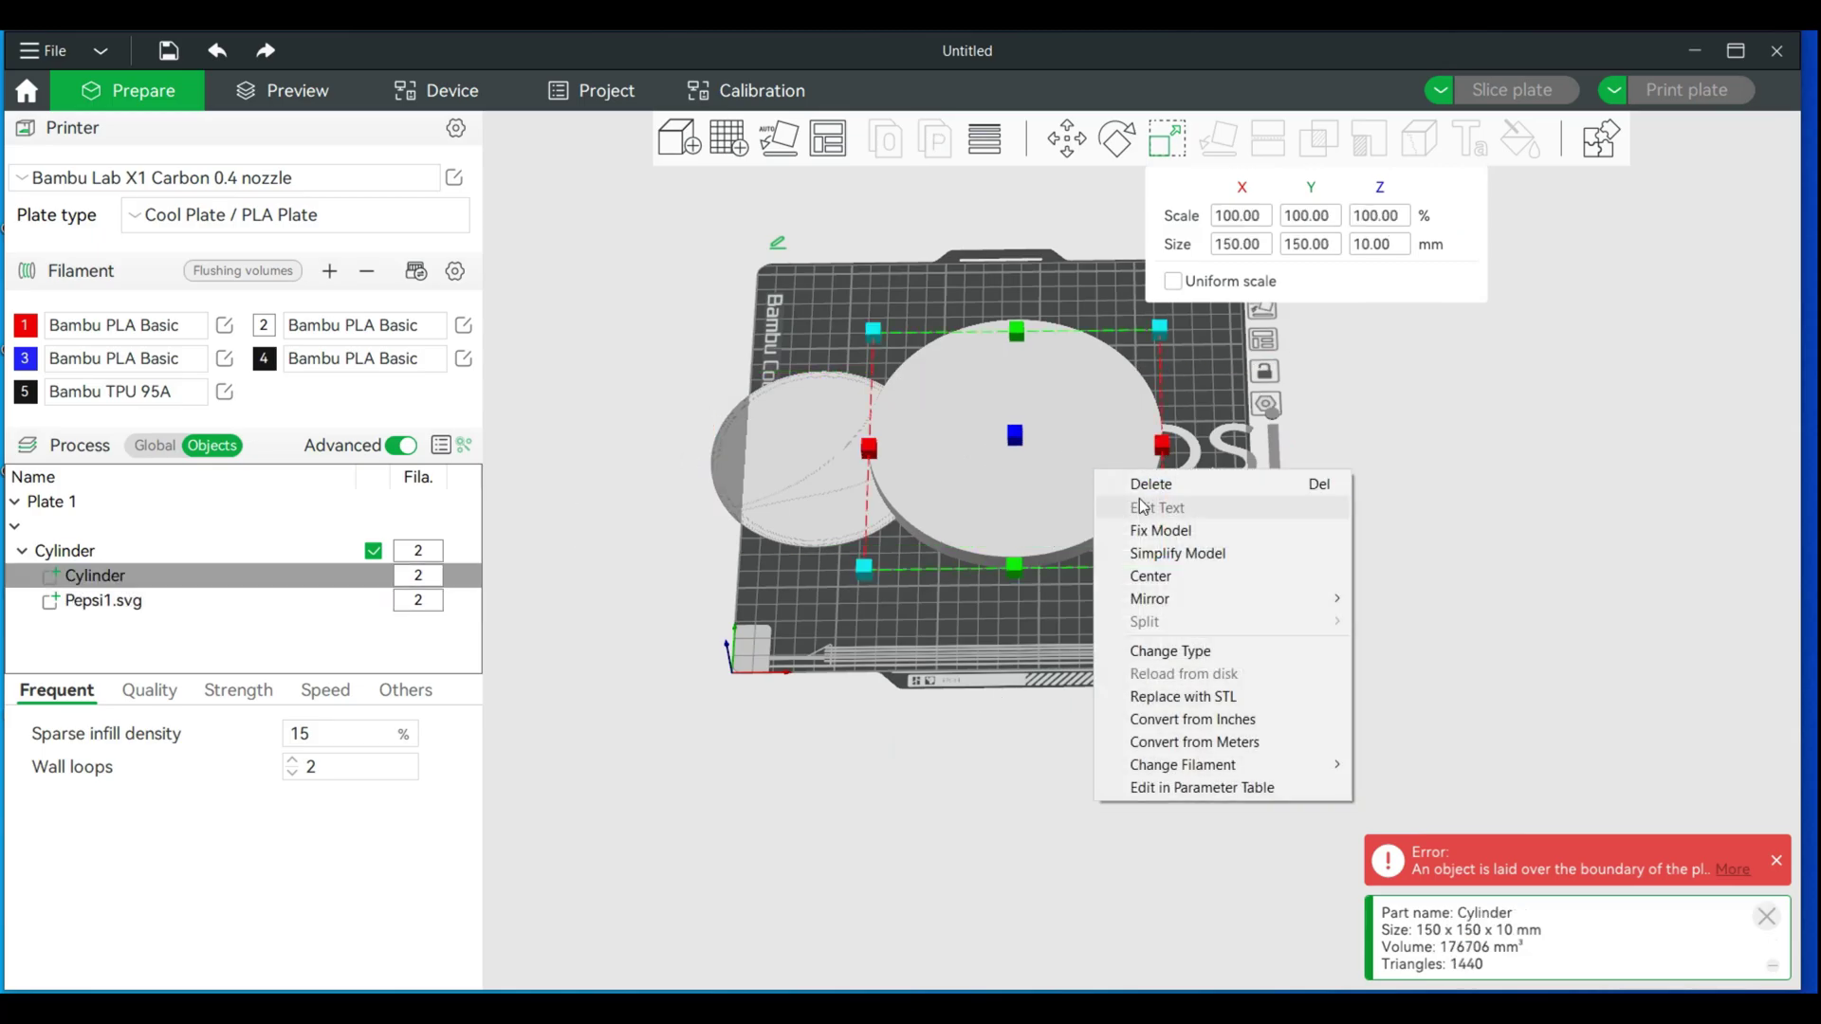
{"action": "left_click", "coordinate": [1171, 574]}
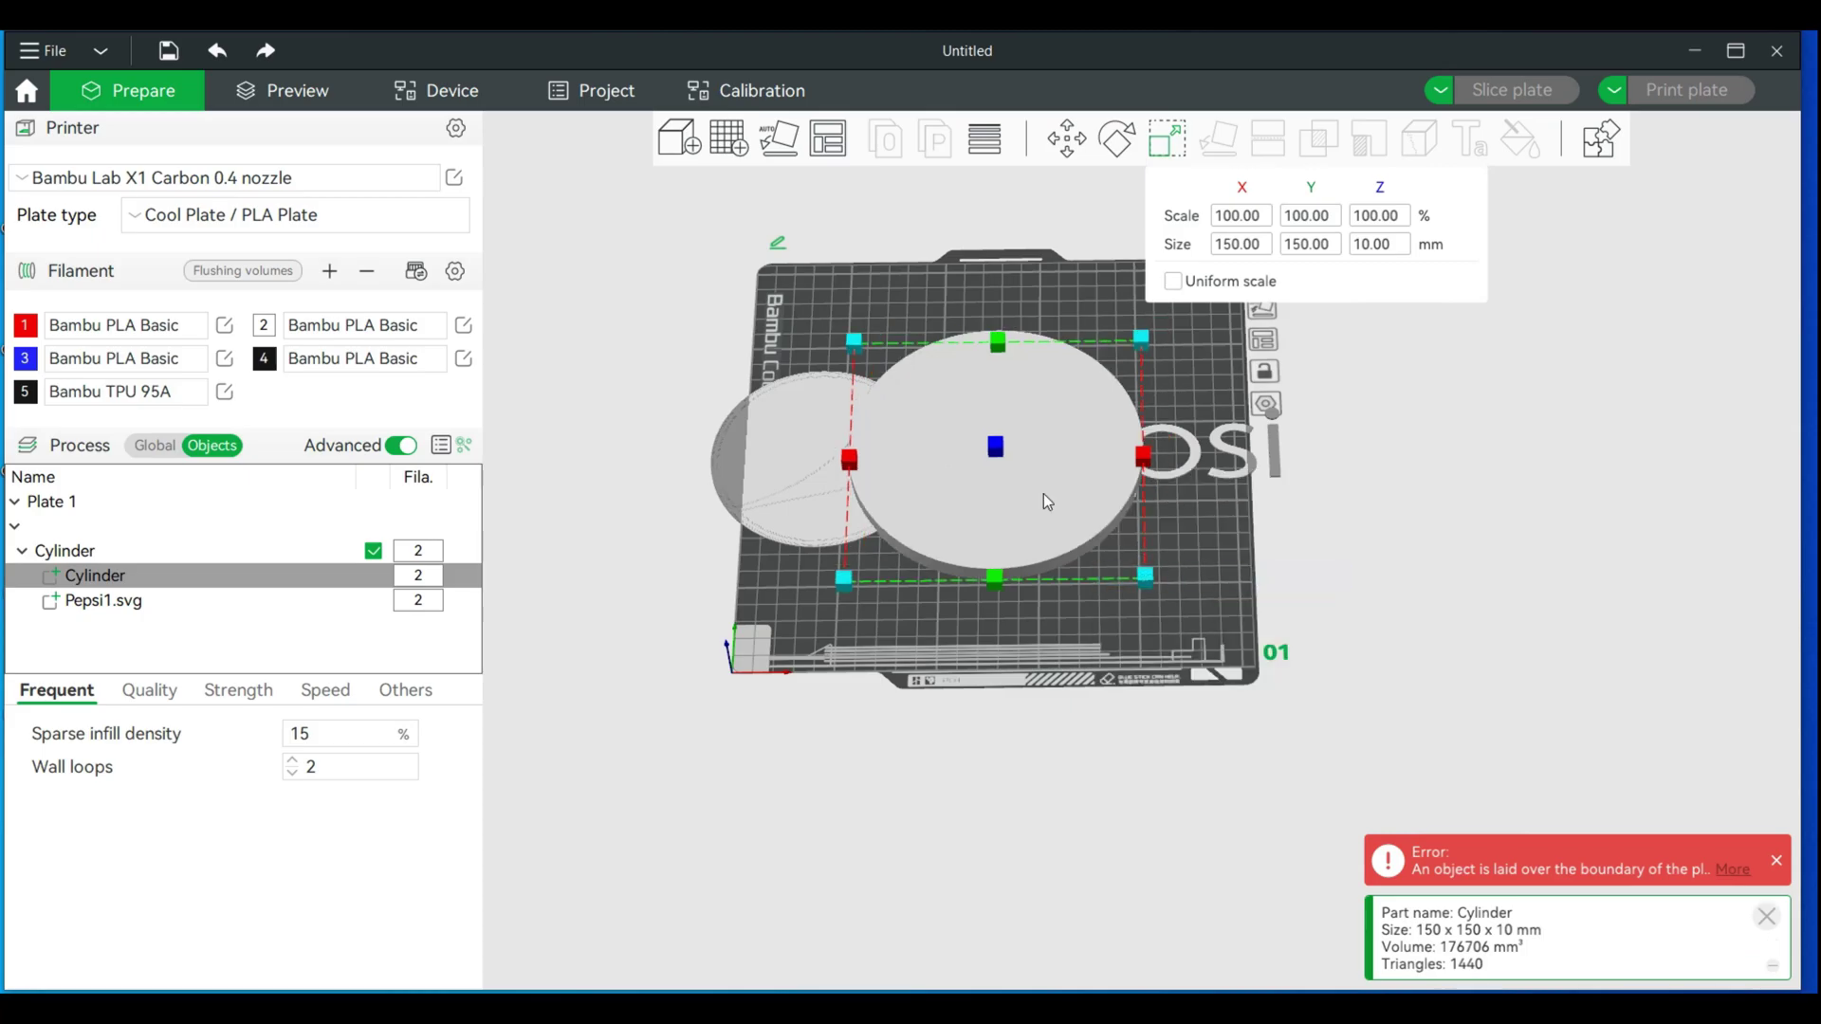
Shrink the Pepsi logo to fit inside the disc and recentre the Cylinder object
{"action": "left_click", "coordinate": [95, 599]}
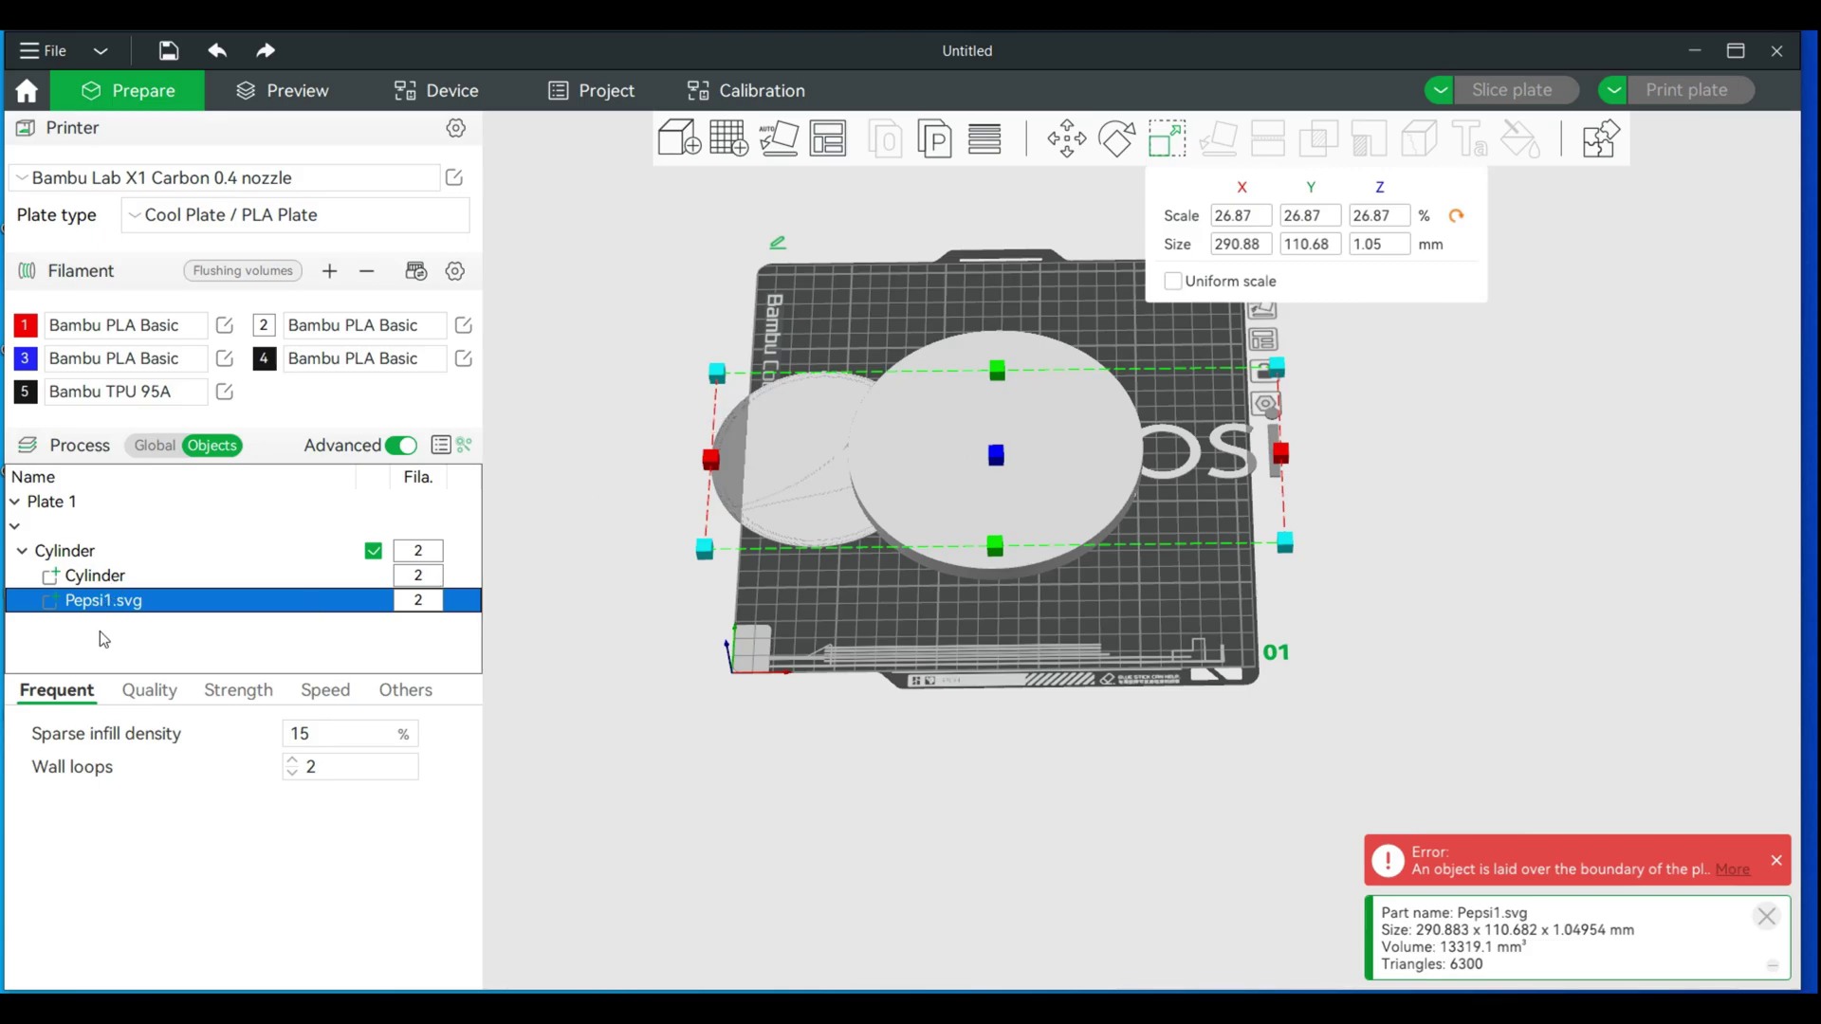
{"action": "left_click_drag", "start_coordinate": [716, 371], "coordinate": [841, 431]}
{"action": "left_click", "coordinate": [949, 527]}
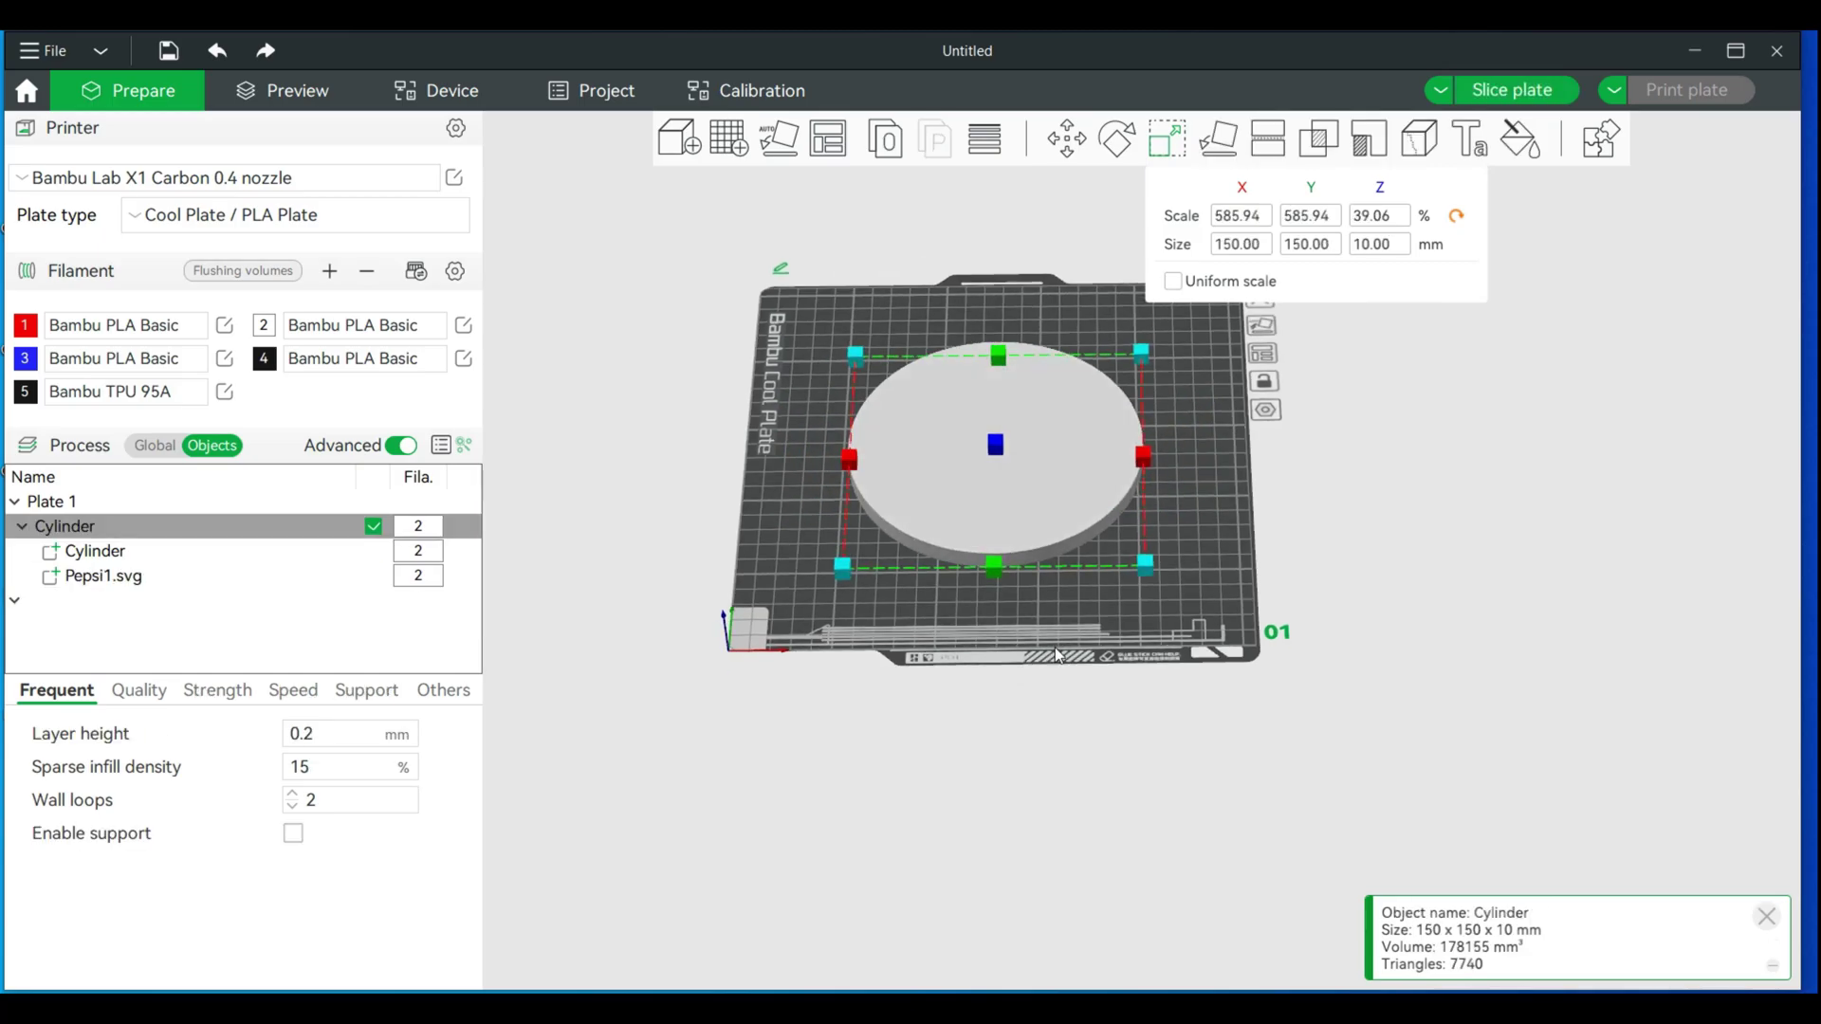
{"action": "scroll", "coordinate": [1055, 644], "scroll_direction": "up", "scroll_amount": 3}
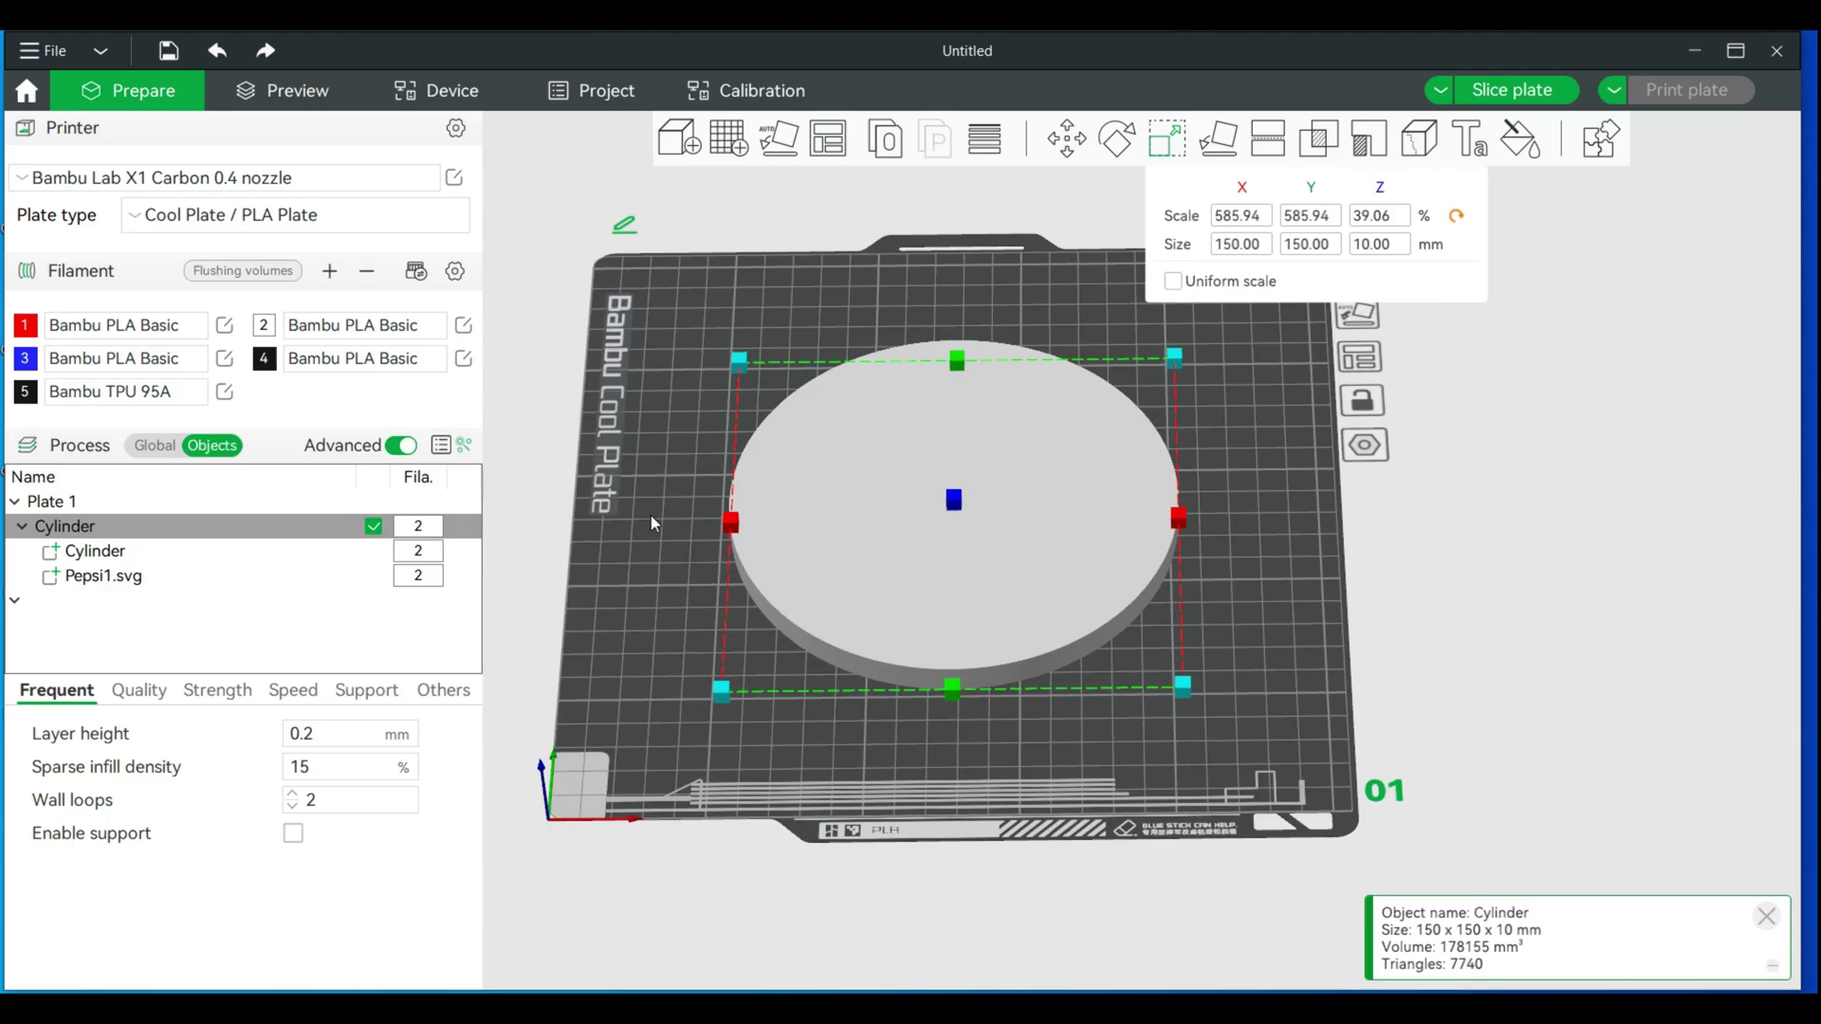
{"action": "left_click_drag", "start_coordinate": [806, 508], "coordinate": [870, 521]}
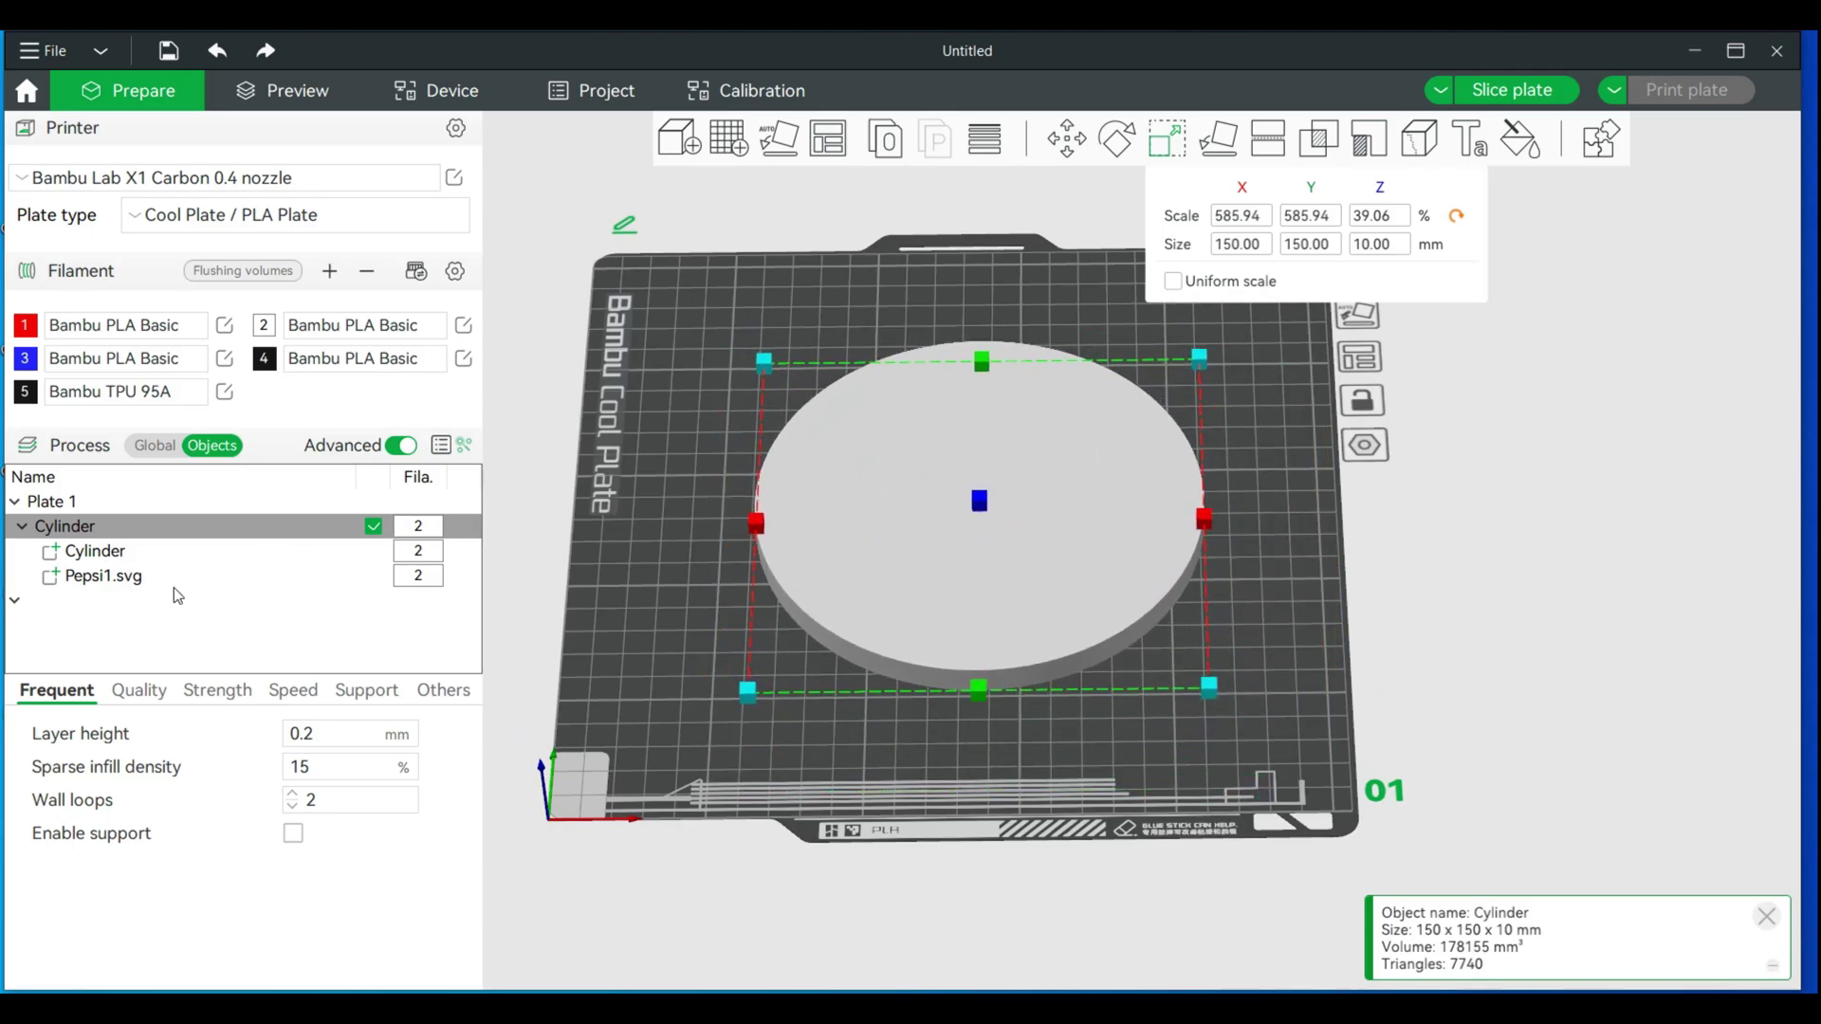
{"action": "right_click", "coordinate": [858, 547]}
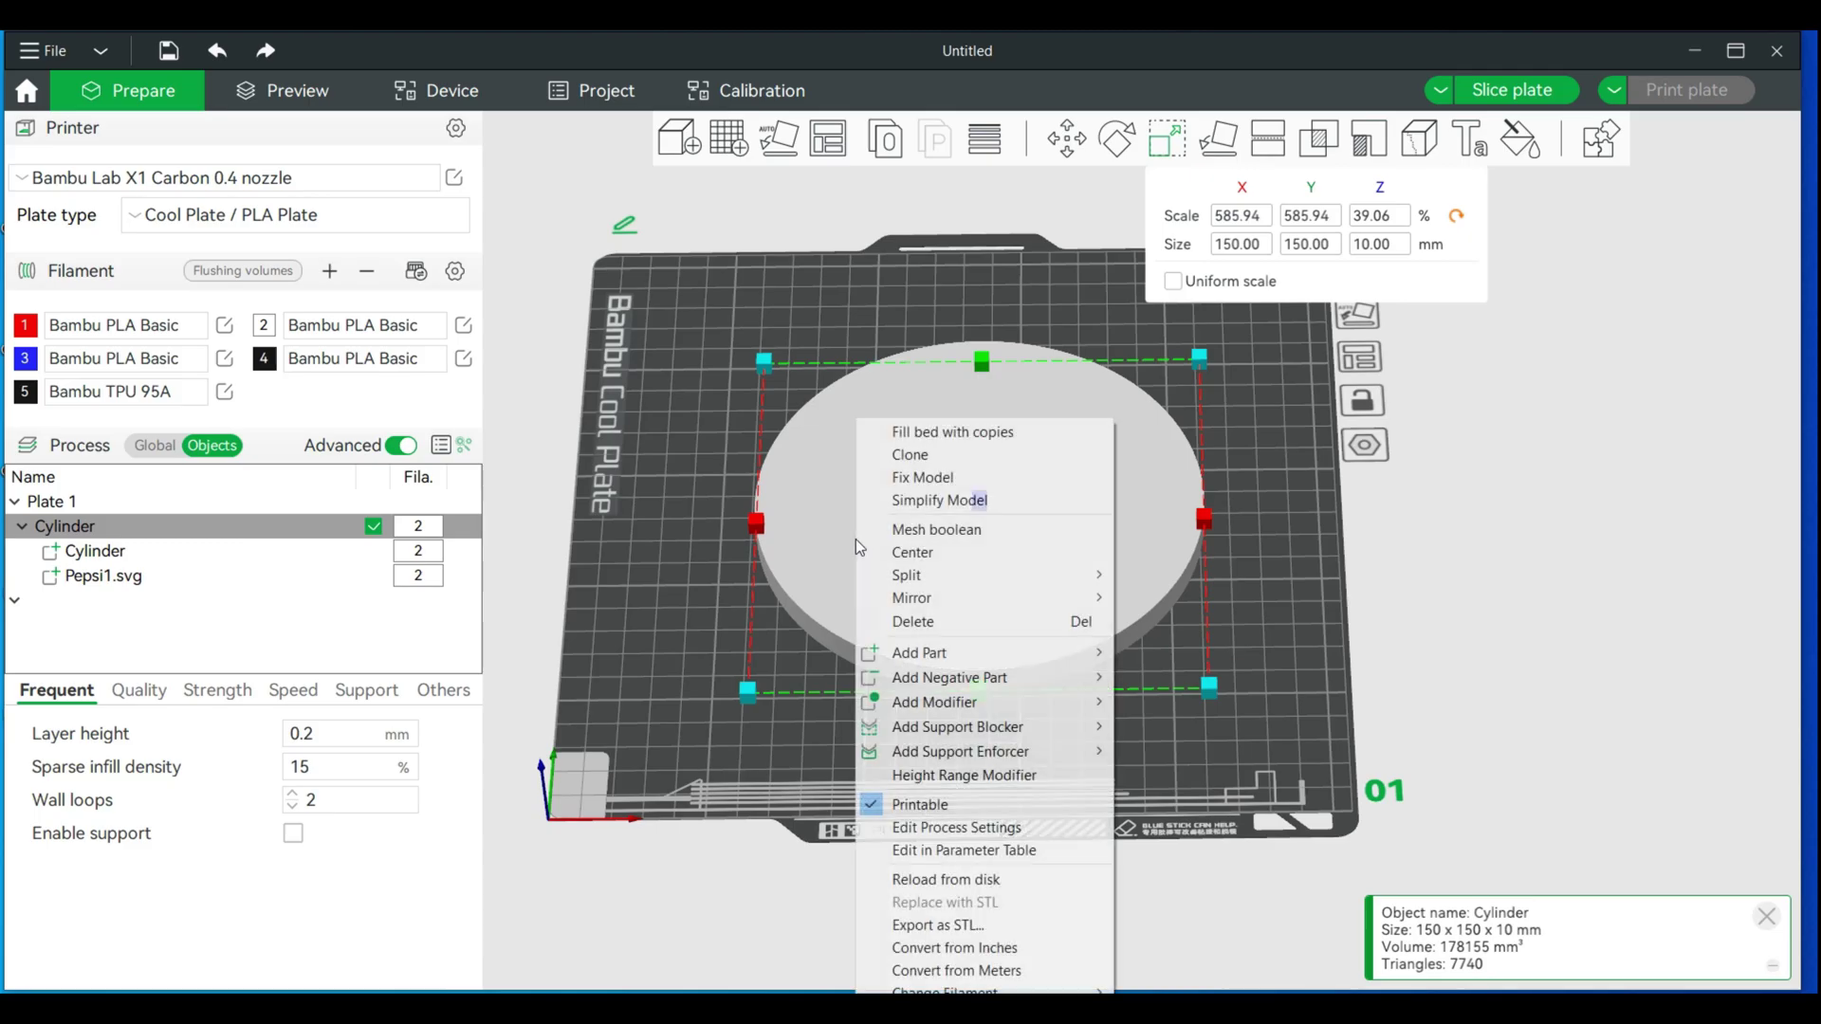
{"action": "left_click", "coordinate": [924, 561]}
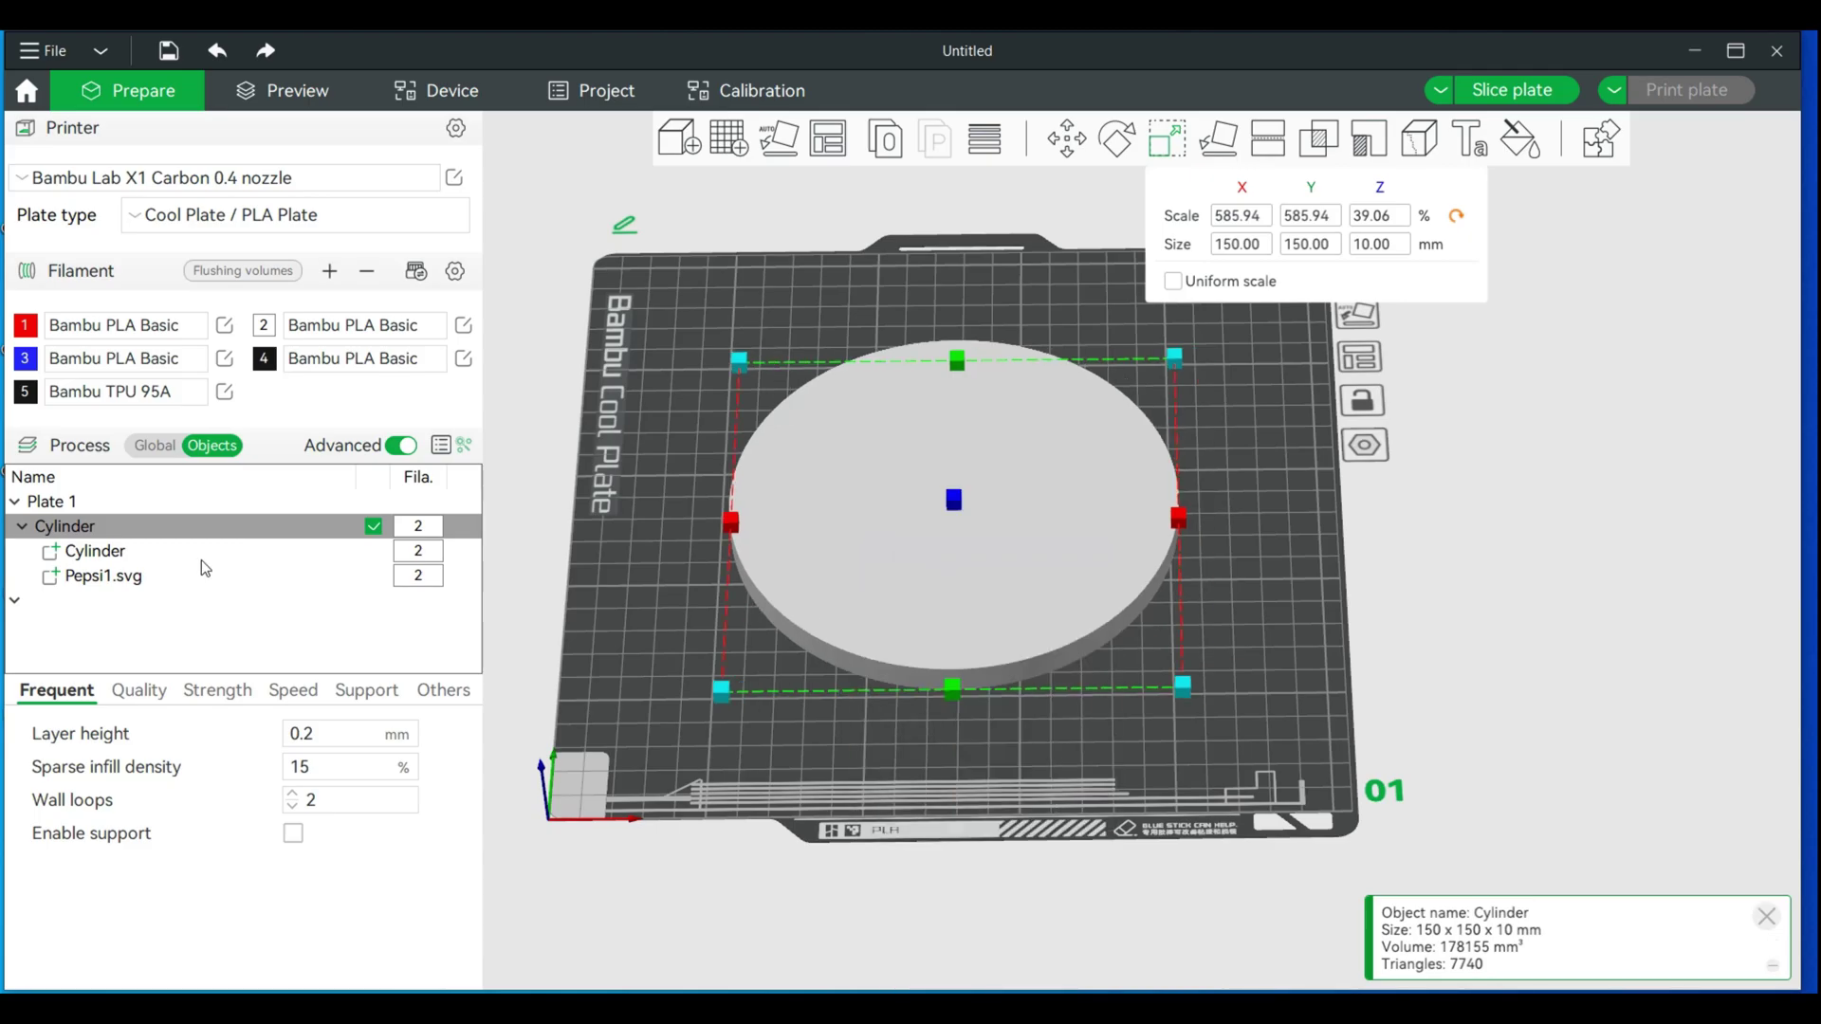
Move the Pepsi1.svg logo along Z until it rests on the disc top, 10.113 mm total height
{"action": "left_click", "coordinate": [104, 580]}
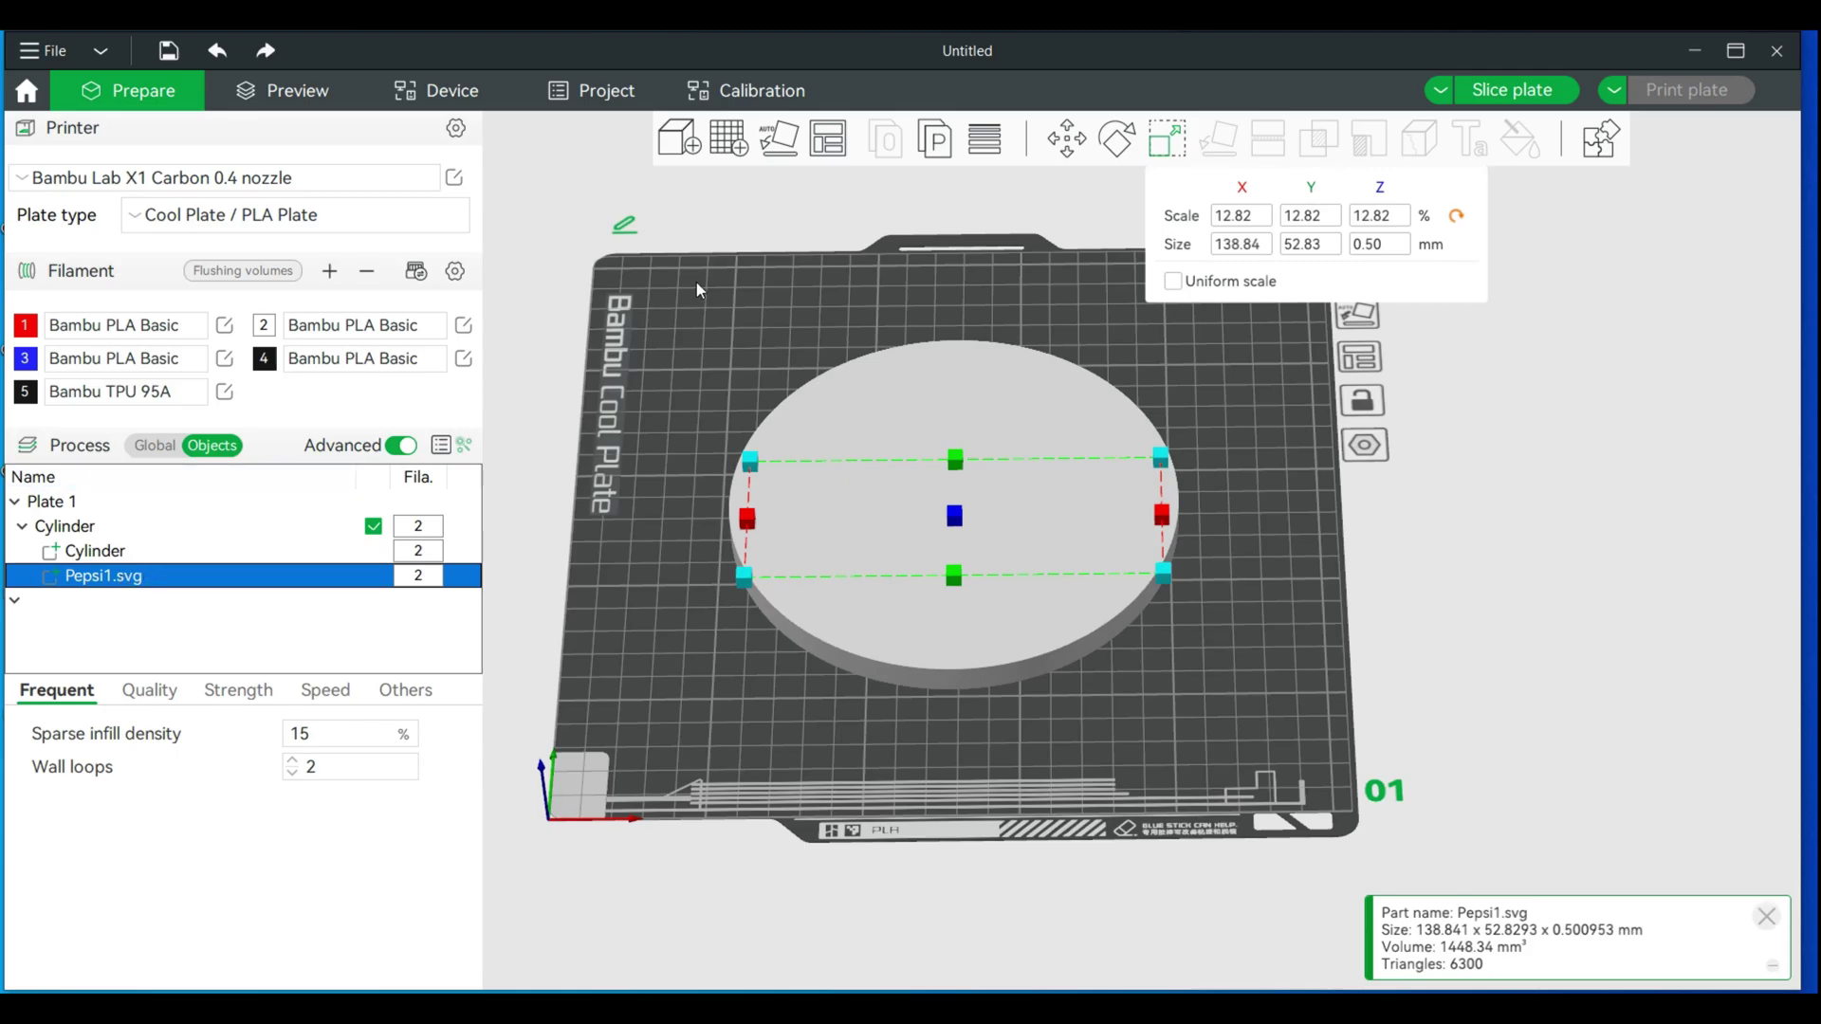
{"action": "left_click", "coordinate": [1067, 139]}
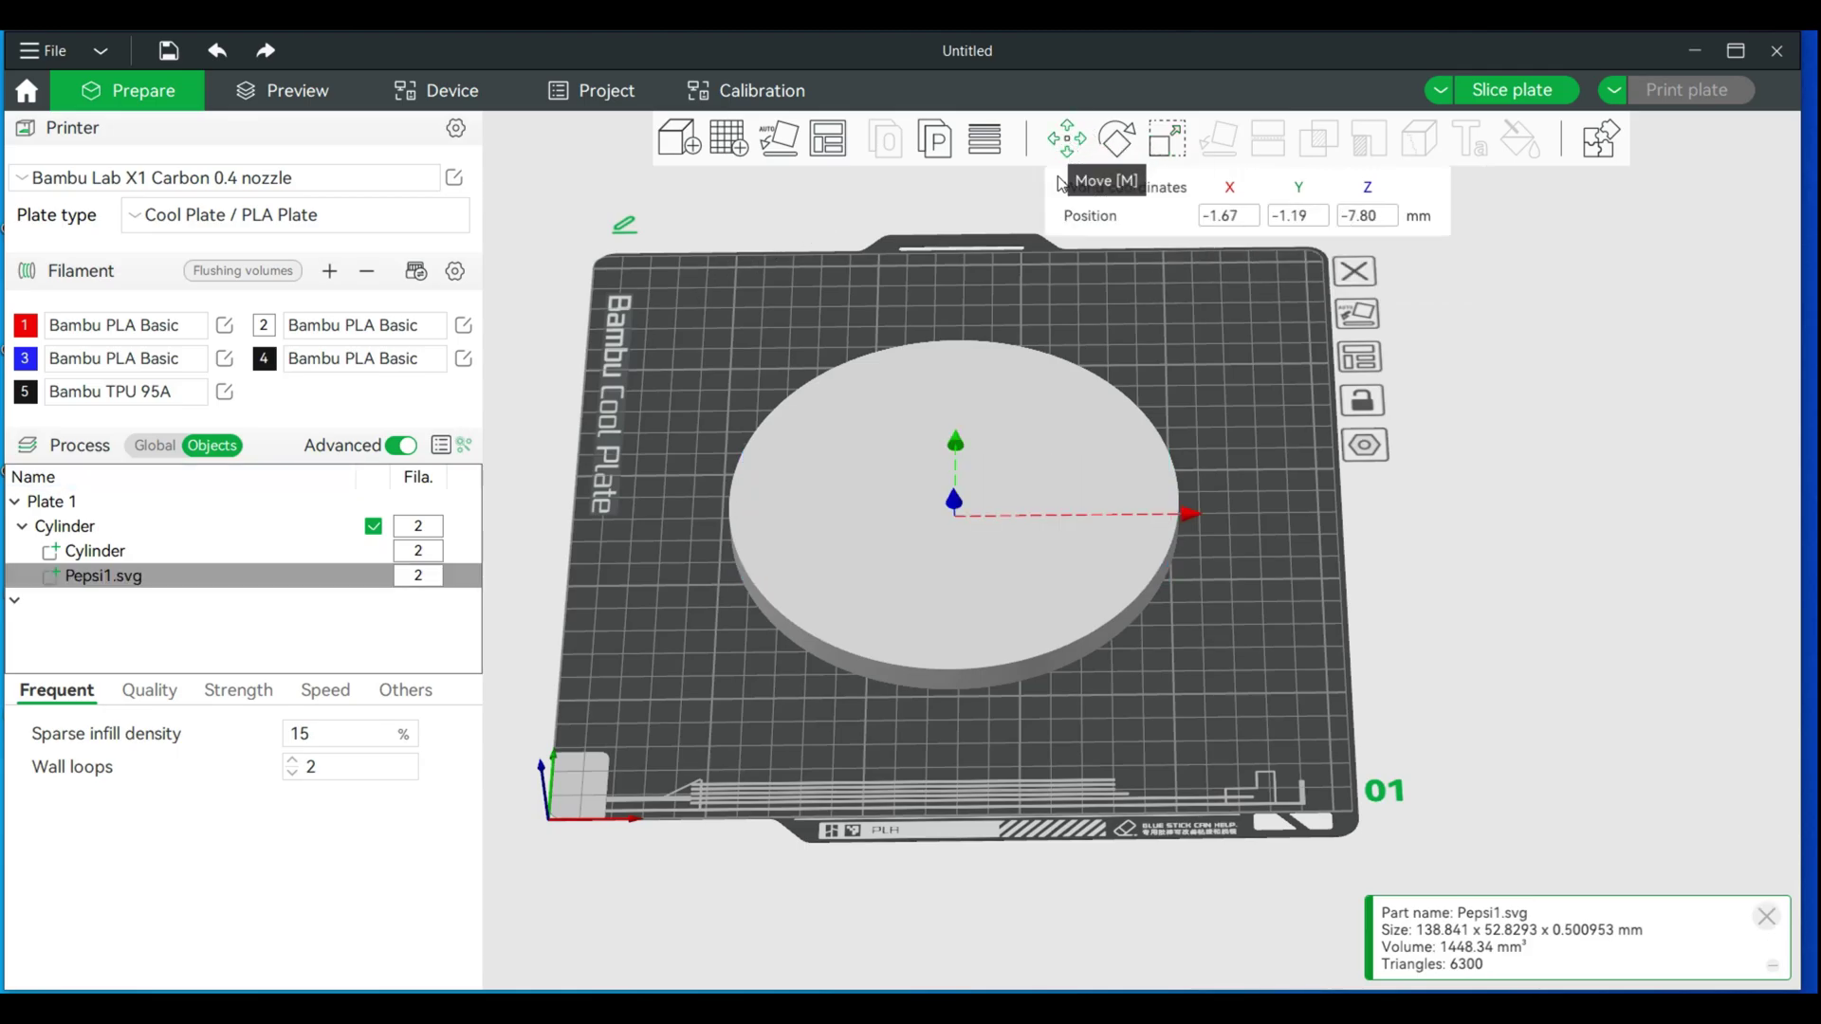
{"action": "left_click_drag", "start_coordinate": [955, 506], "coordinate": [958, 422]}
{"action": "scroll", "coordinate": [1124, 379], "scroll_direction": "up", "scroll_amount": 5}
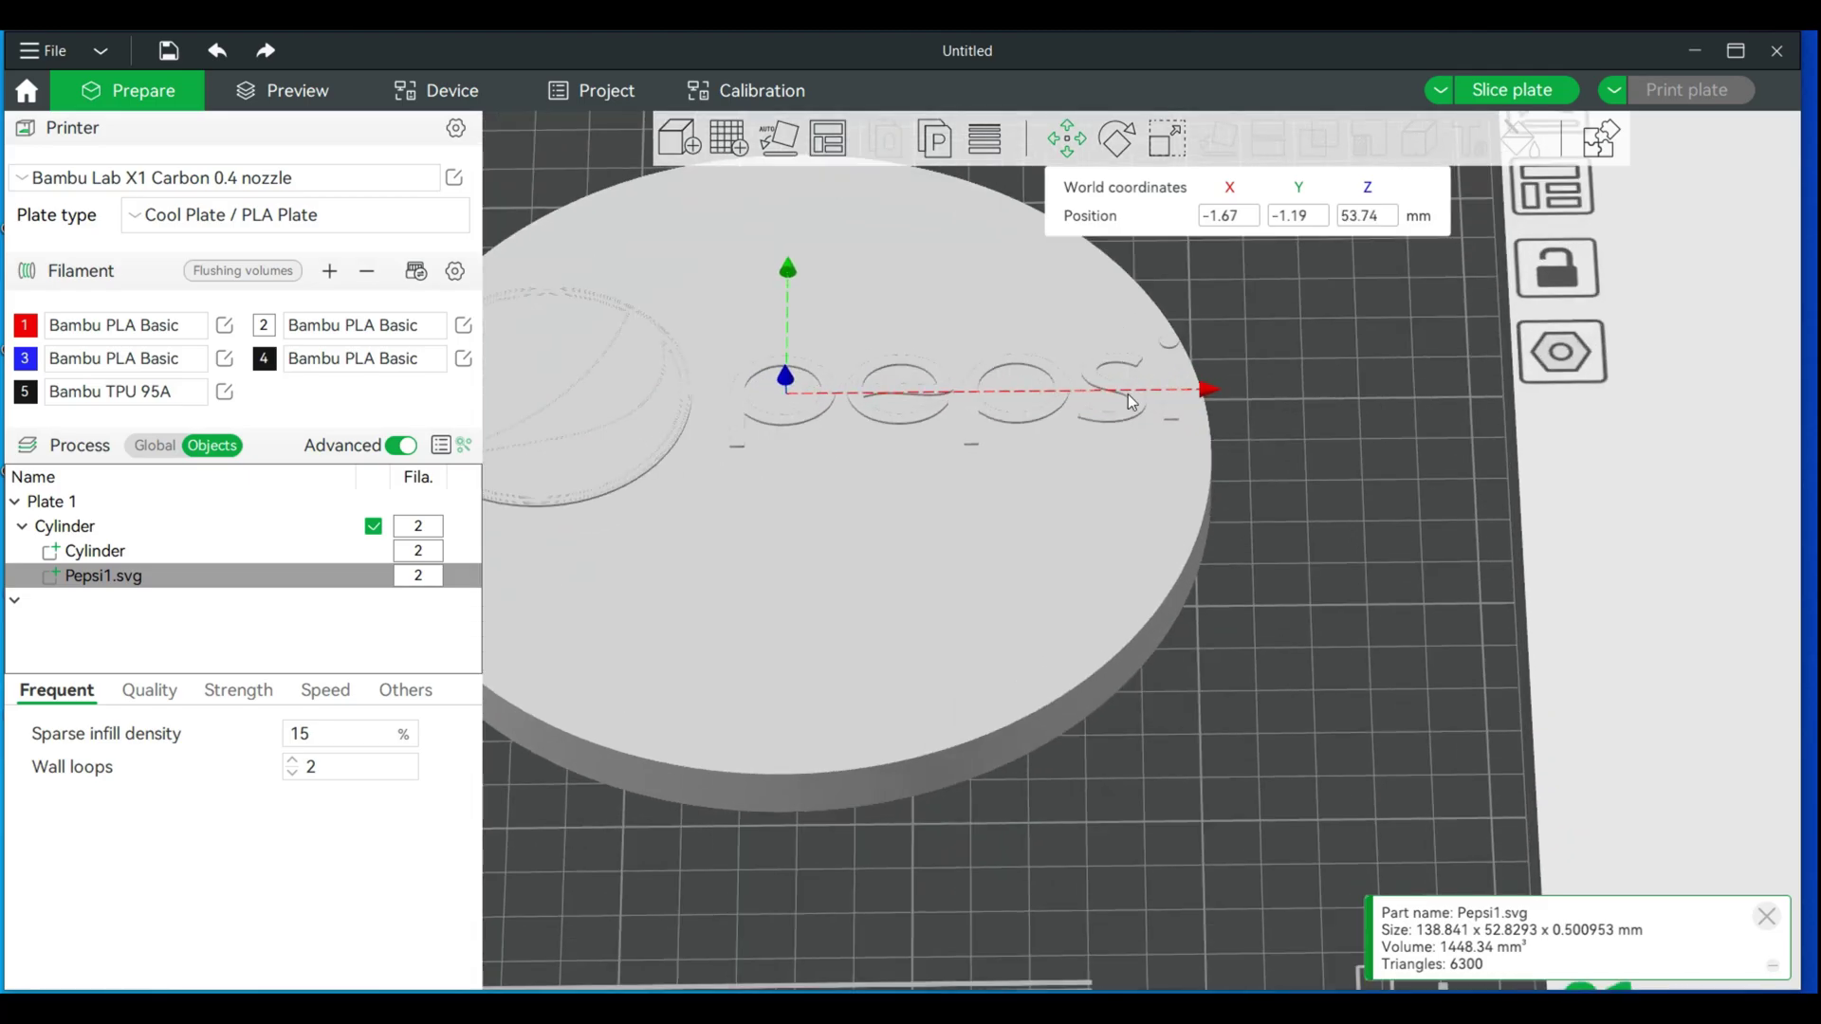
{"action": "scroll", "coordinate": [1403, 692], "scroll_direction": "down", "scroll_amount": 2}
{"action": "left_click_drag", "start_coordinate": [1416, 690], "coordinate": [1482, 702]}
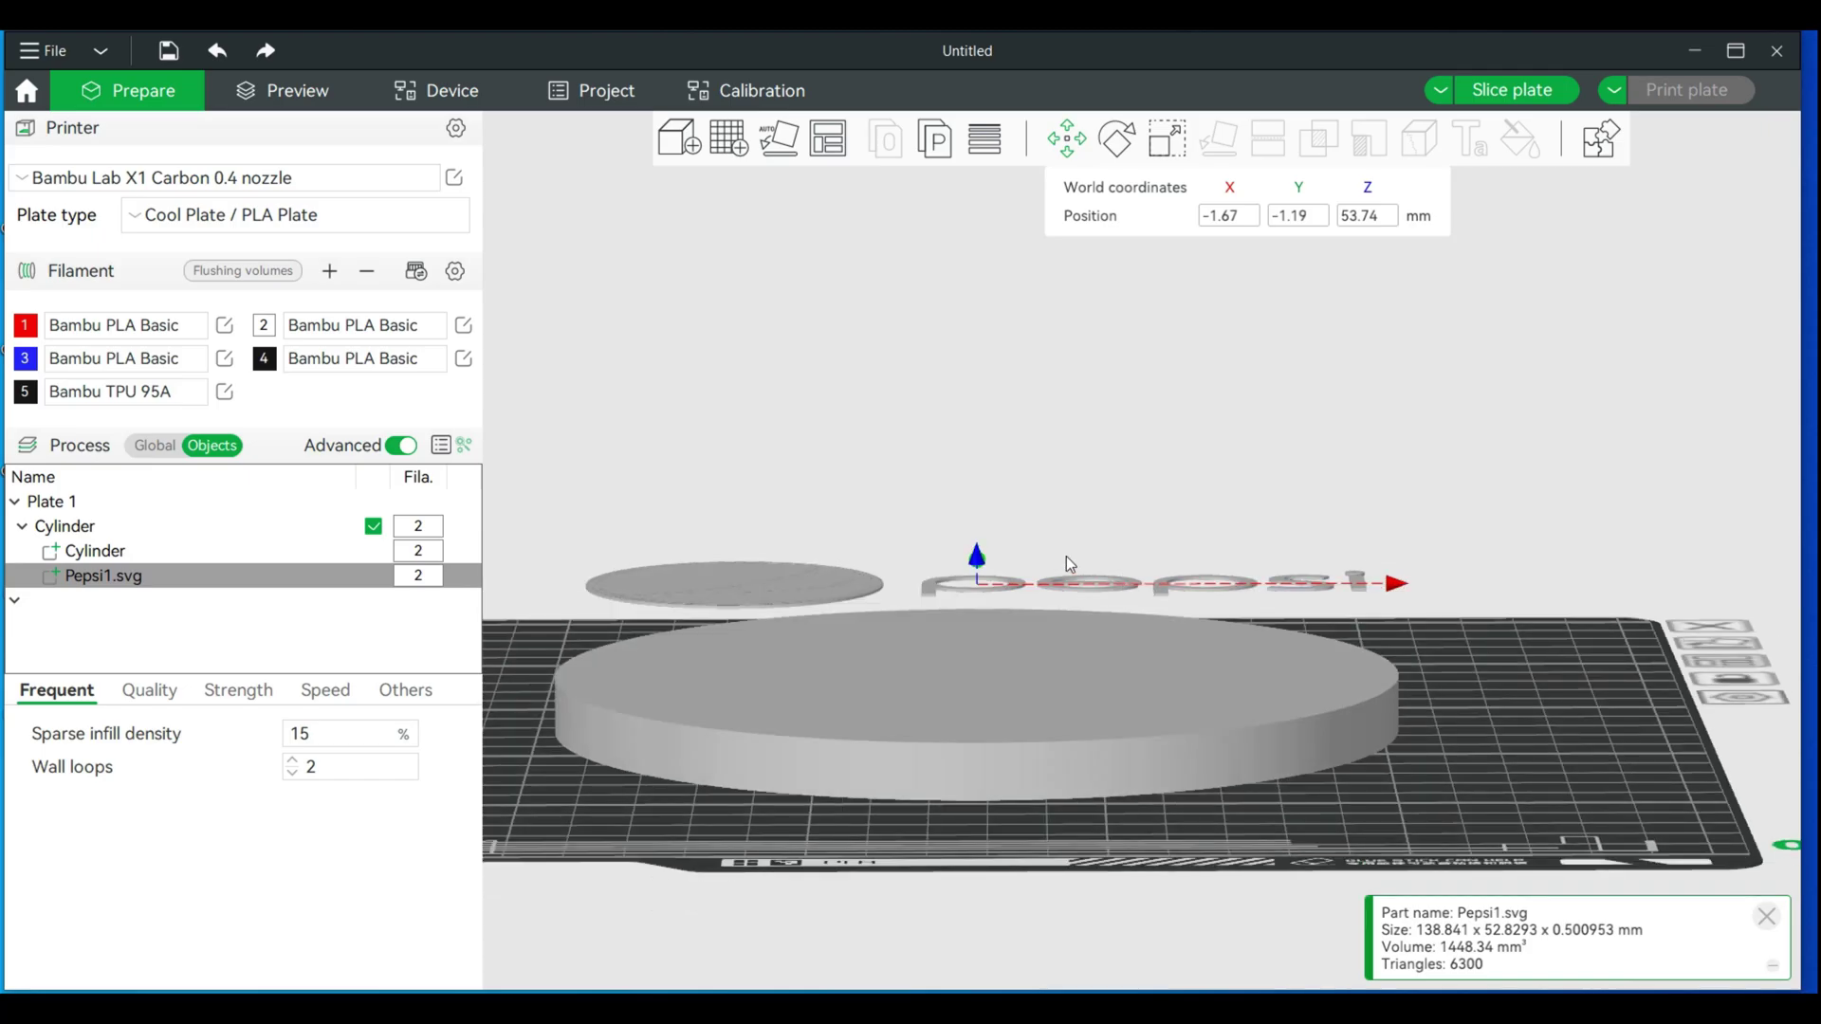
{"action": "left_click_drag", "start_coordinate": [978, 560], "coordinate": [975, 658]}
{"action": "left_click_drag", "start_coordinate": [1437, 622], "coordinate": [1441, 540]}
{"action": "scroll", "coordinate": [1450, 607], "scroll_direction": "up", "scroll_amount": 3}
{"action": "scroll", "coordinate": [1198, 668], "scroll_direction": "down", "scroll_amount": 5}
{"action": "left_click", "coordinate": [1110, 755]}
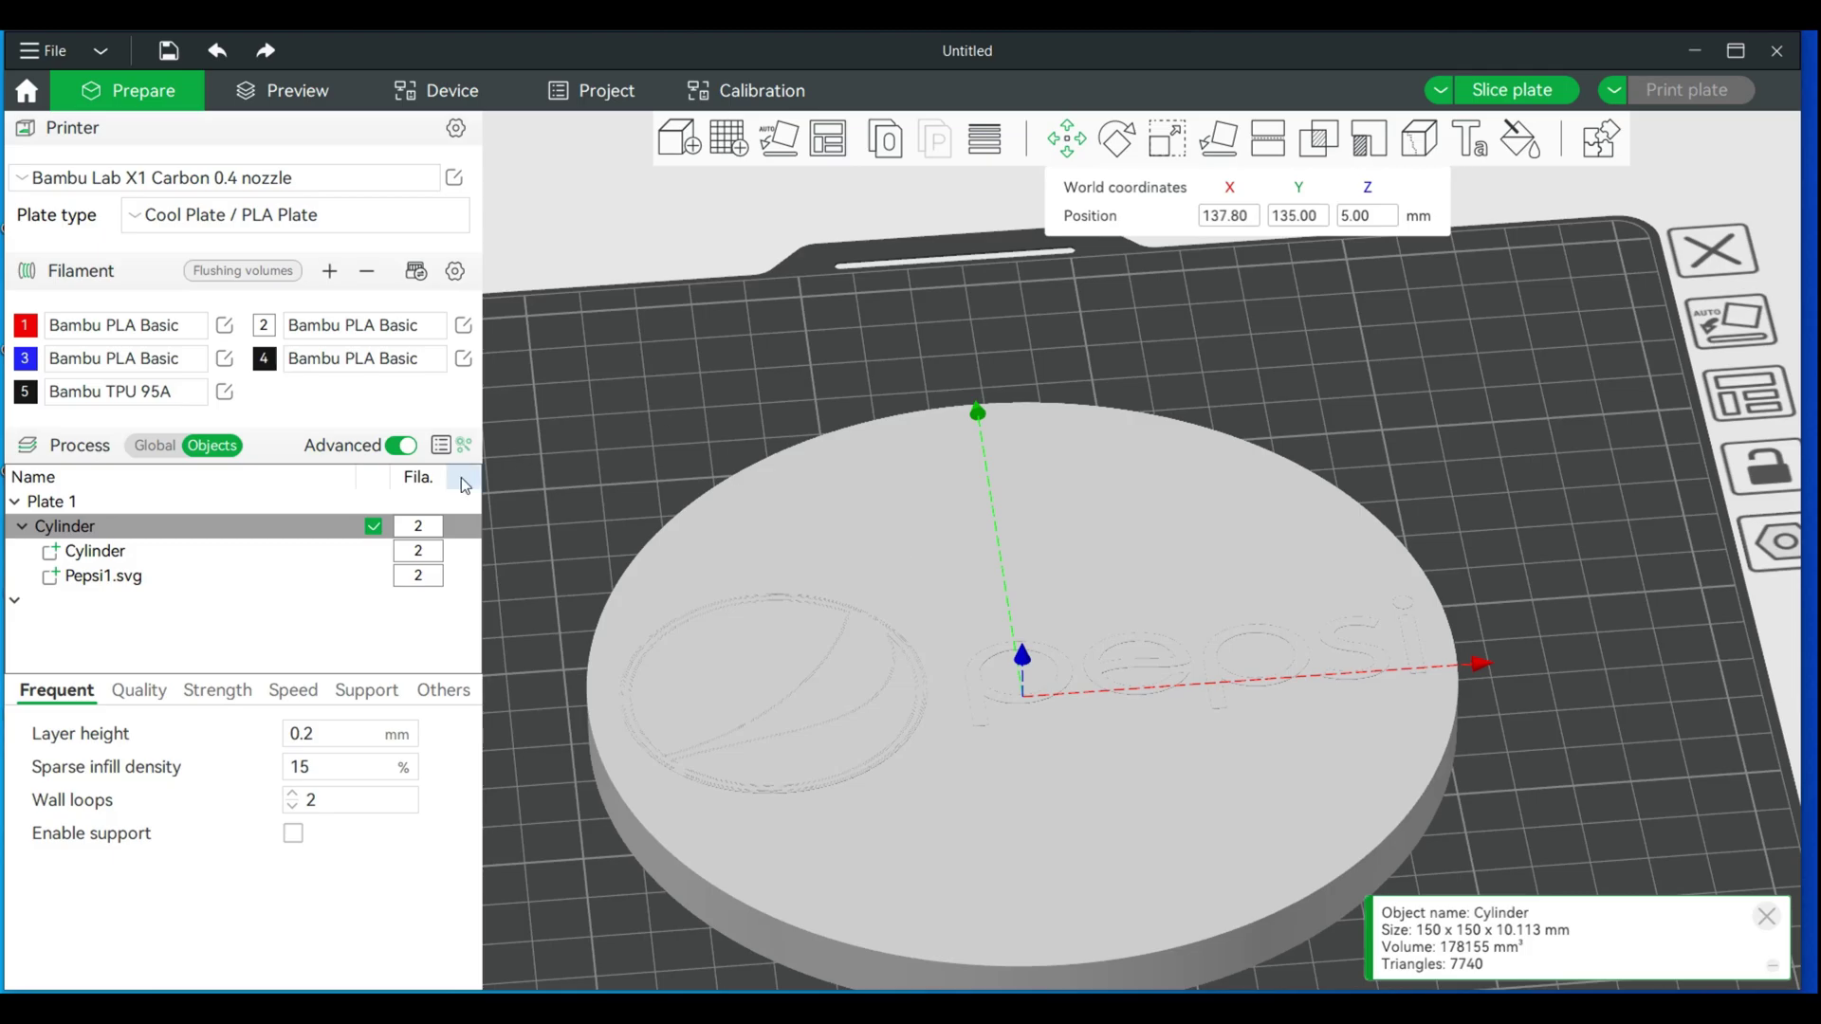
Smart-fill the logo's upper leaf red with filament 1 and the lower swoosh blue with filament 3
{"action": "left_click", "coordinate": [1519, 138]}
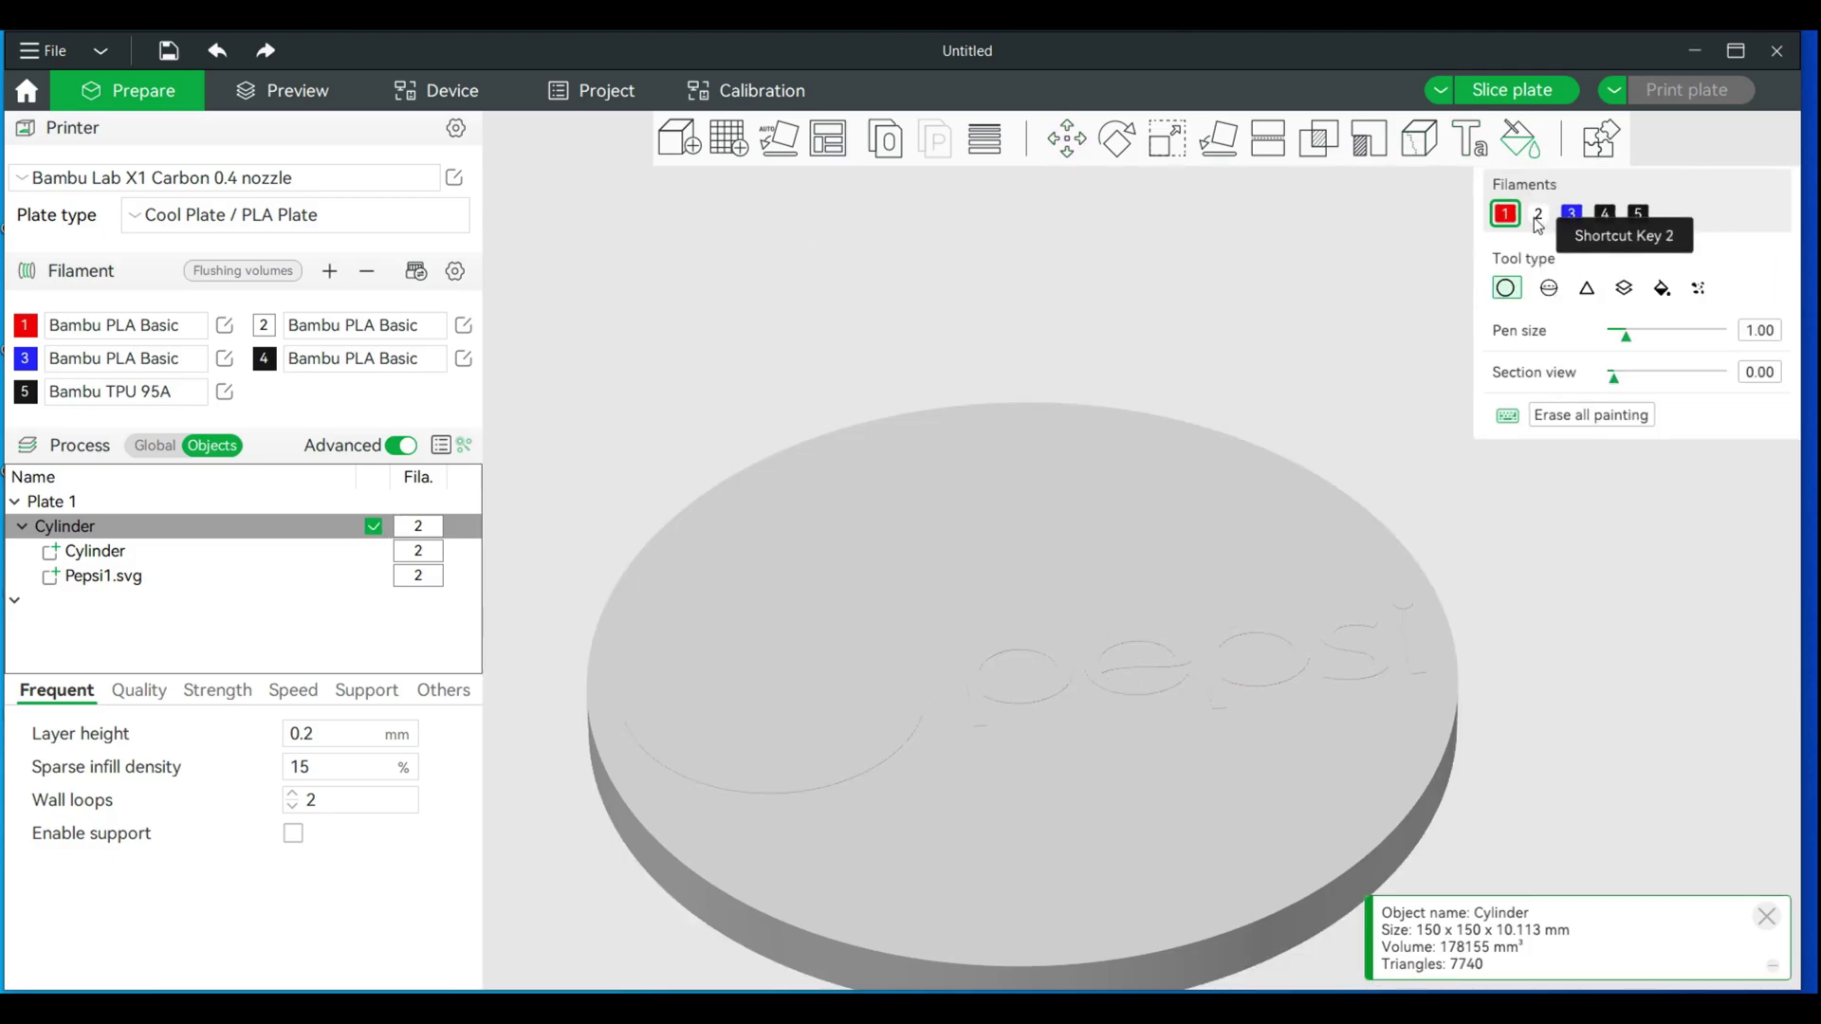
{"action": "left_click_drag", "start_coordinate": [1590, 490], "coordinate": [1574, 569]}
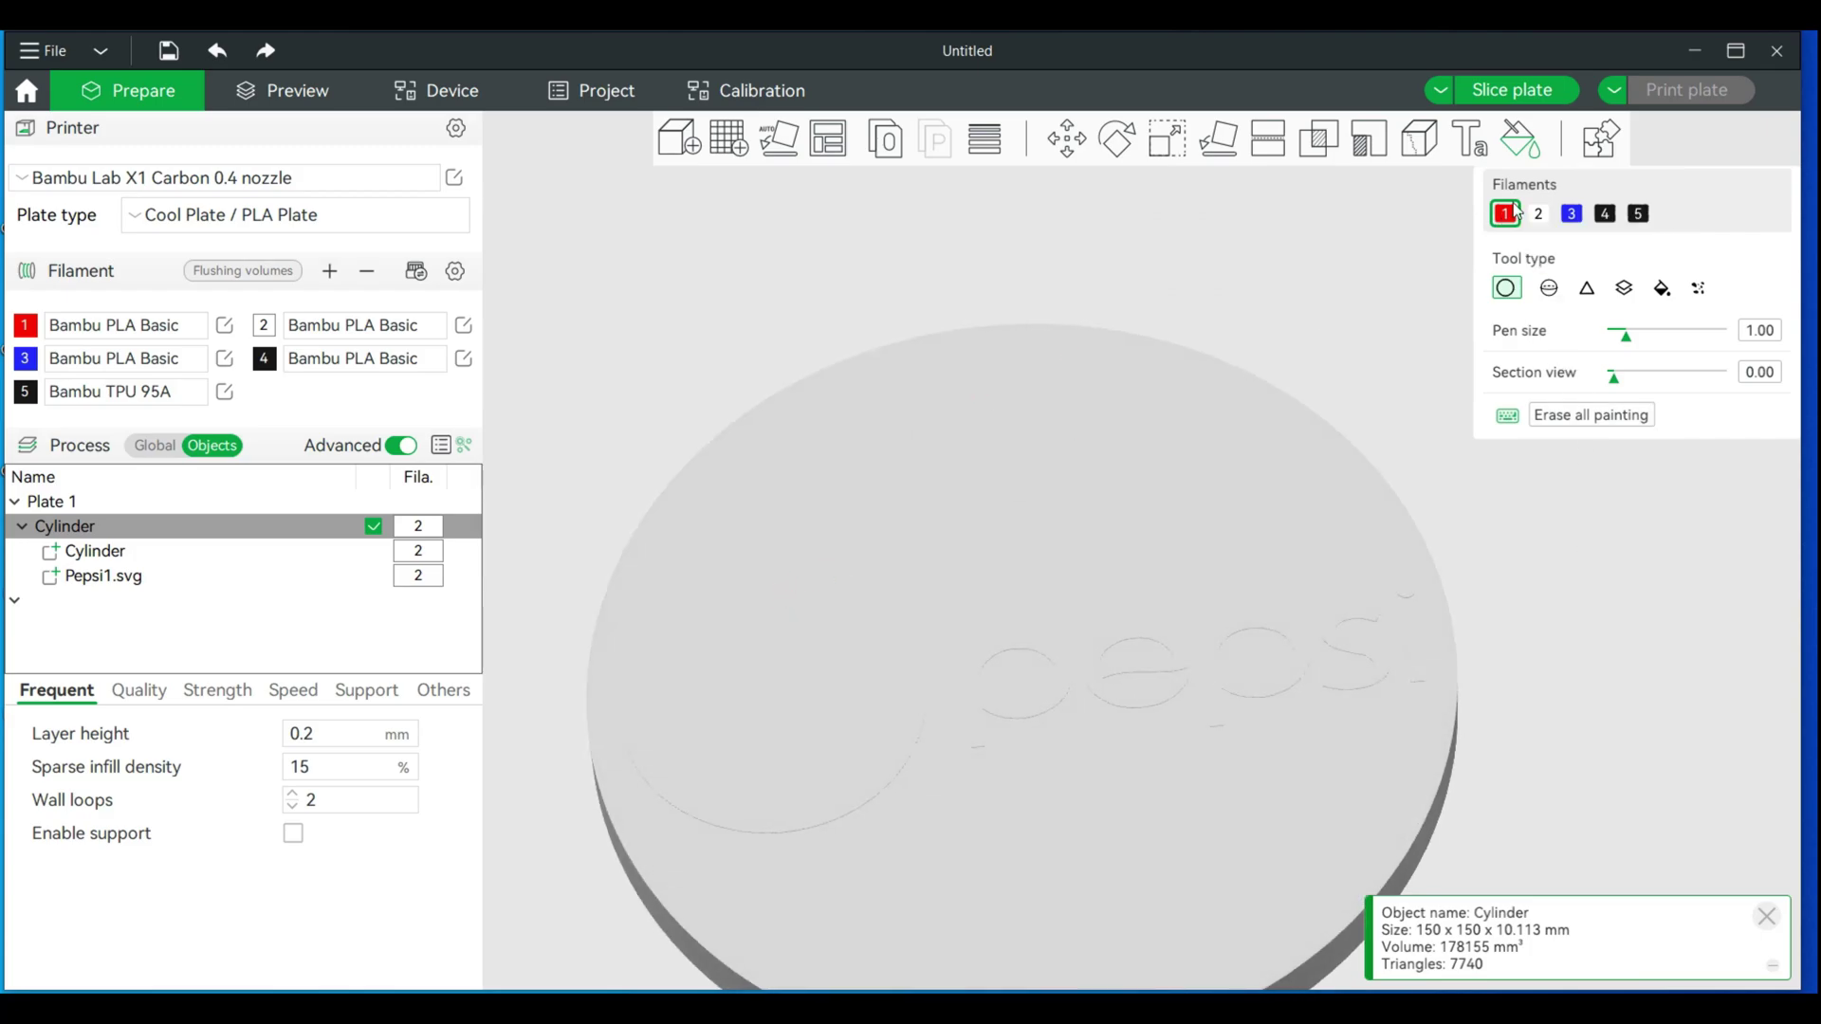
{"action": "left_click", "coordinate": [1661, 287]}
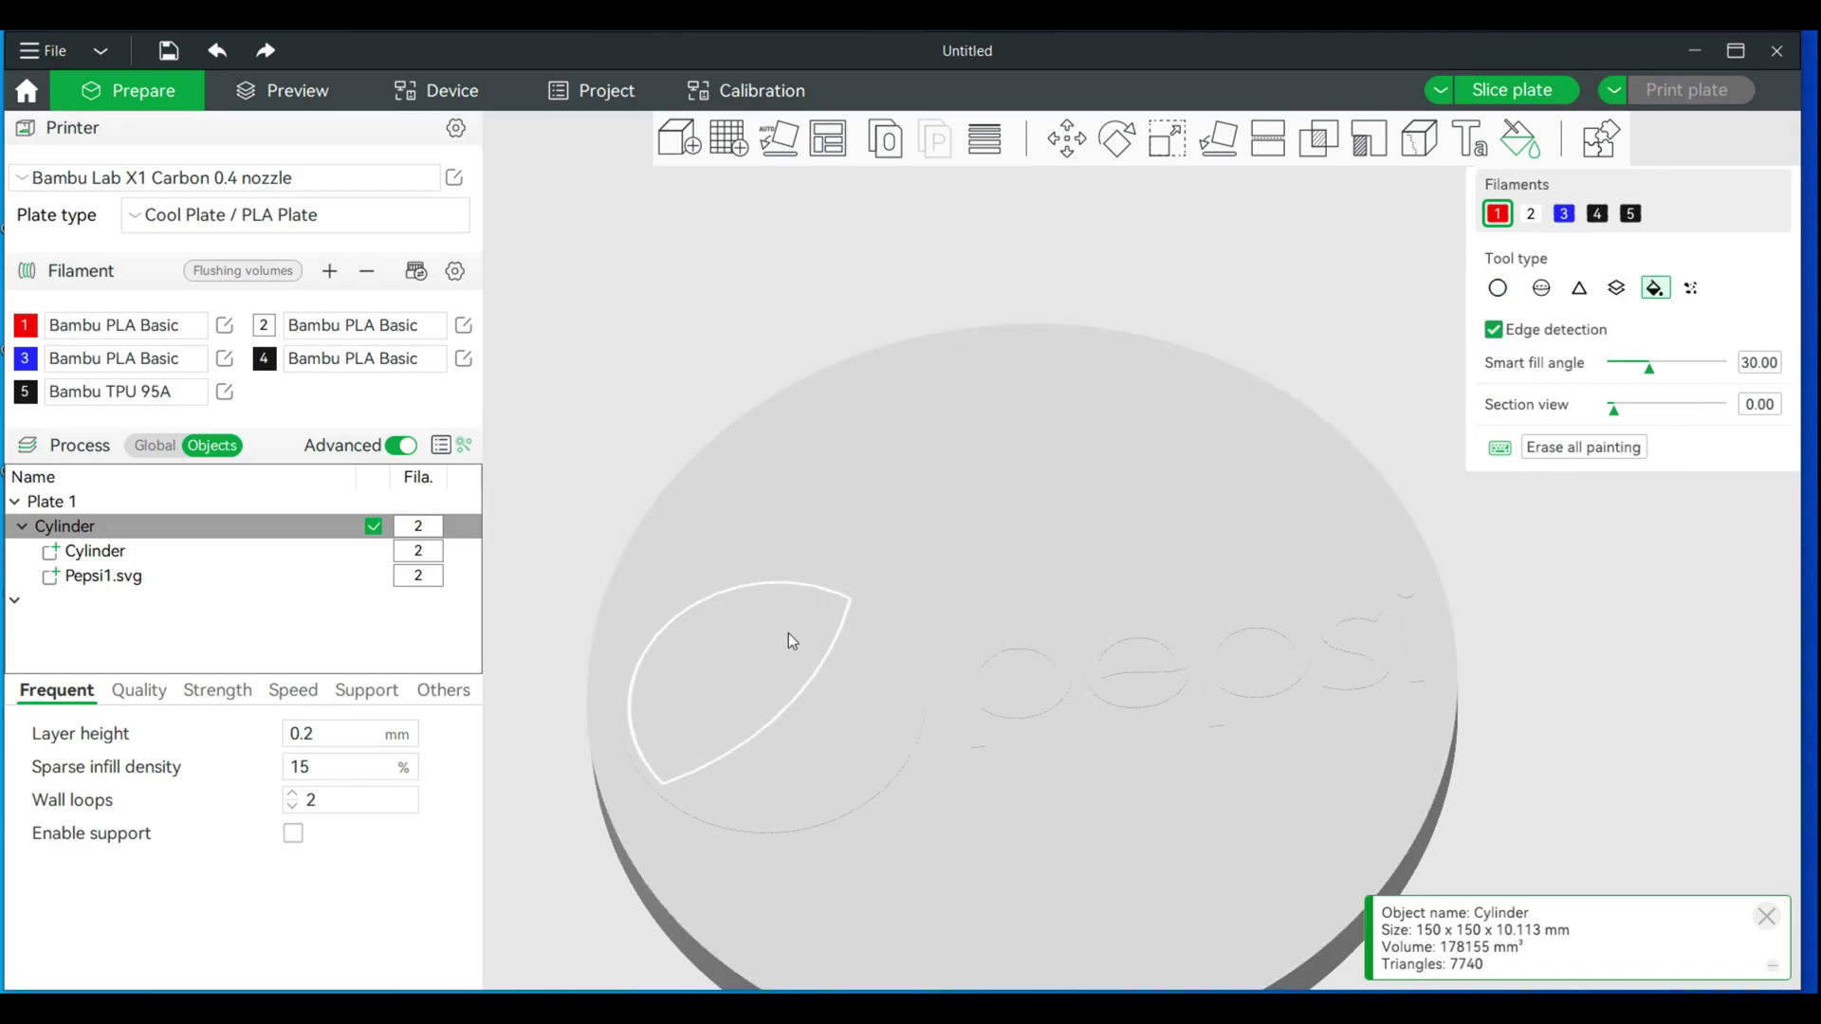
{"action": "left_click", "coordinate": [790, 637]}
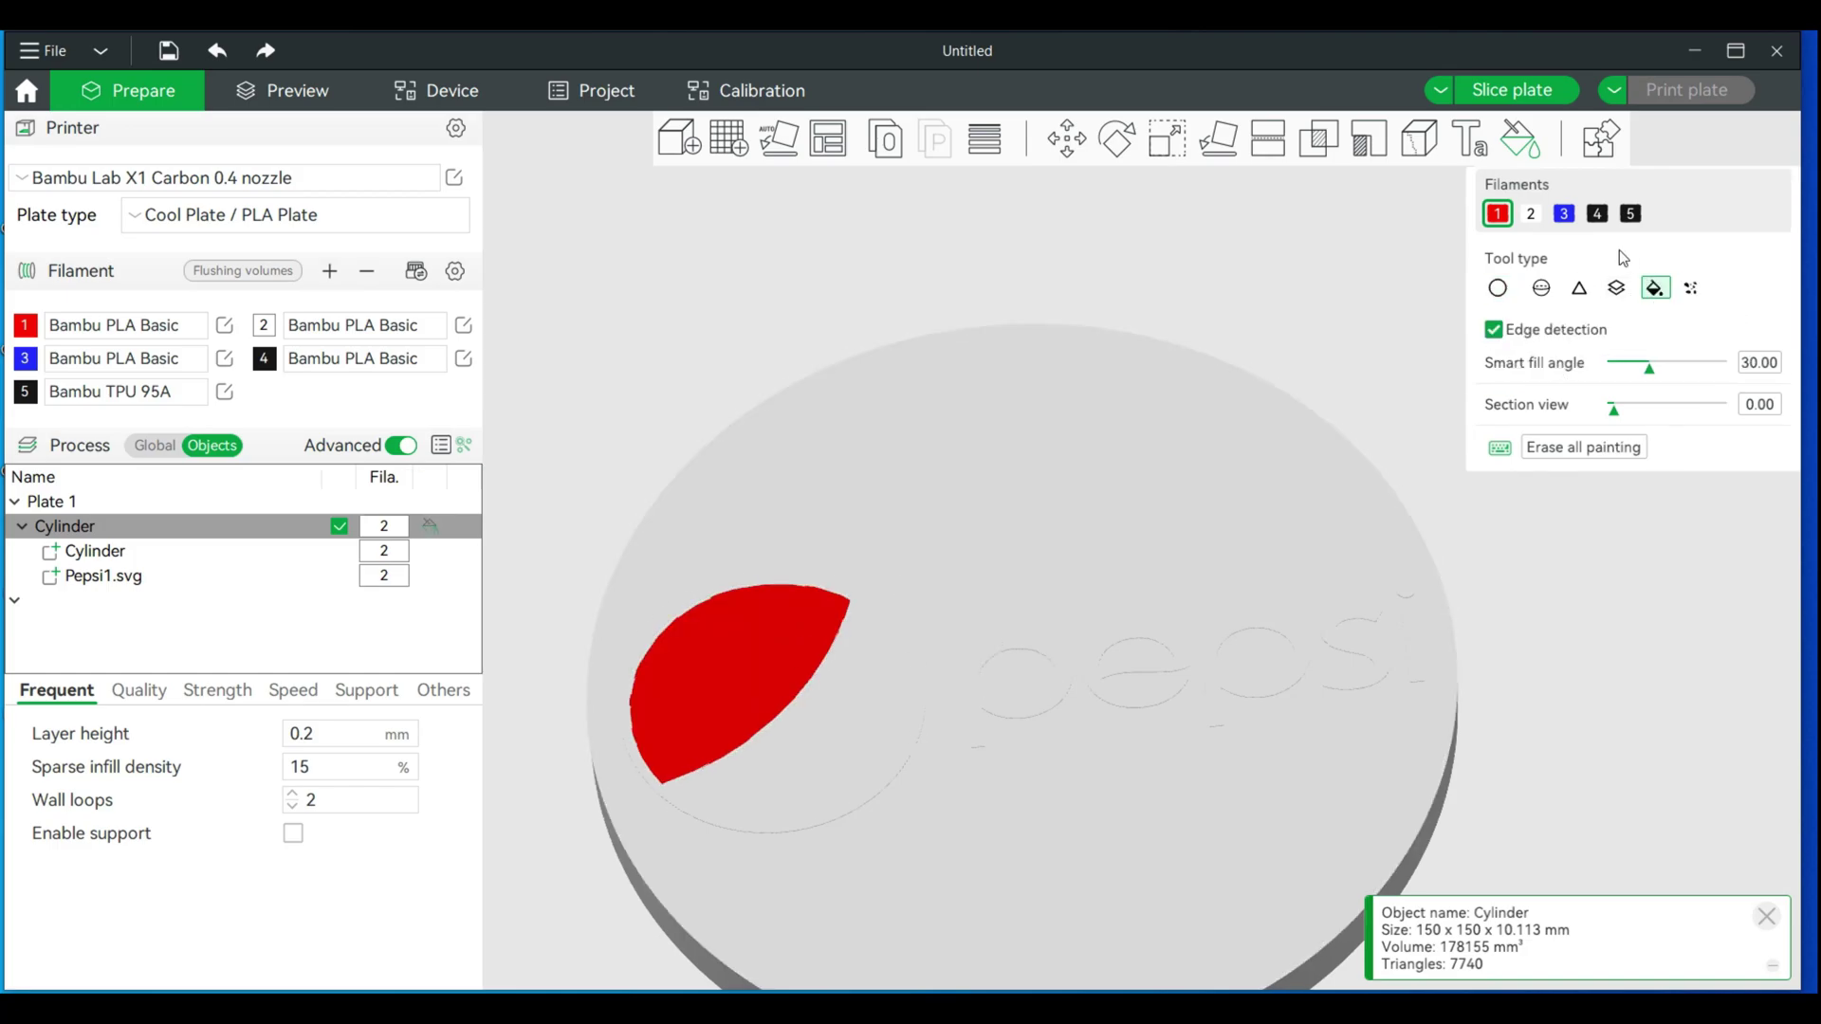
{"action": "left_click", "coordinate": [1565, 217]}
{"action": "left_click", "coordinate": [854, 767]}
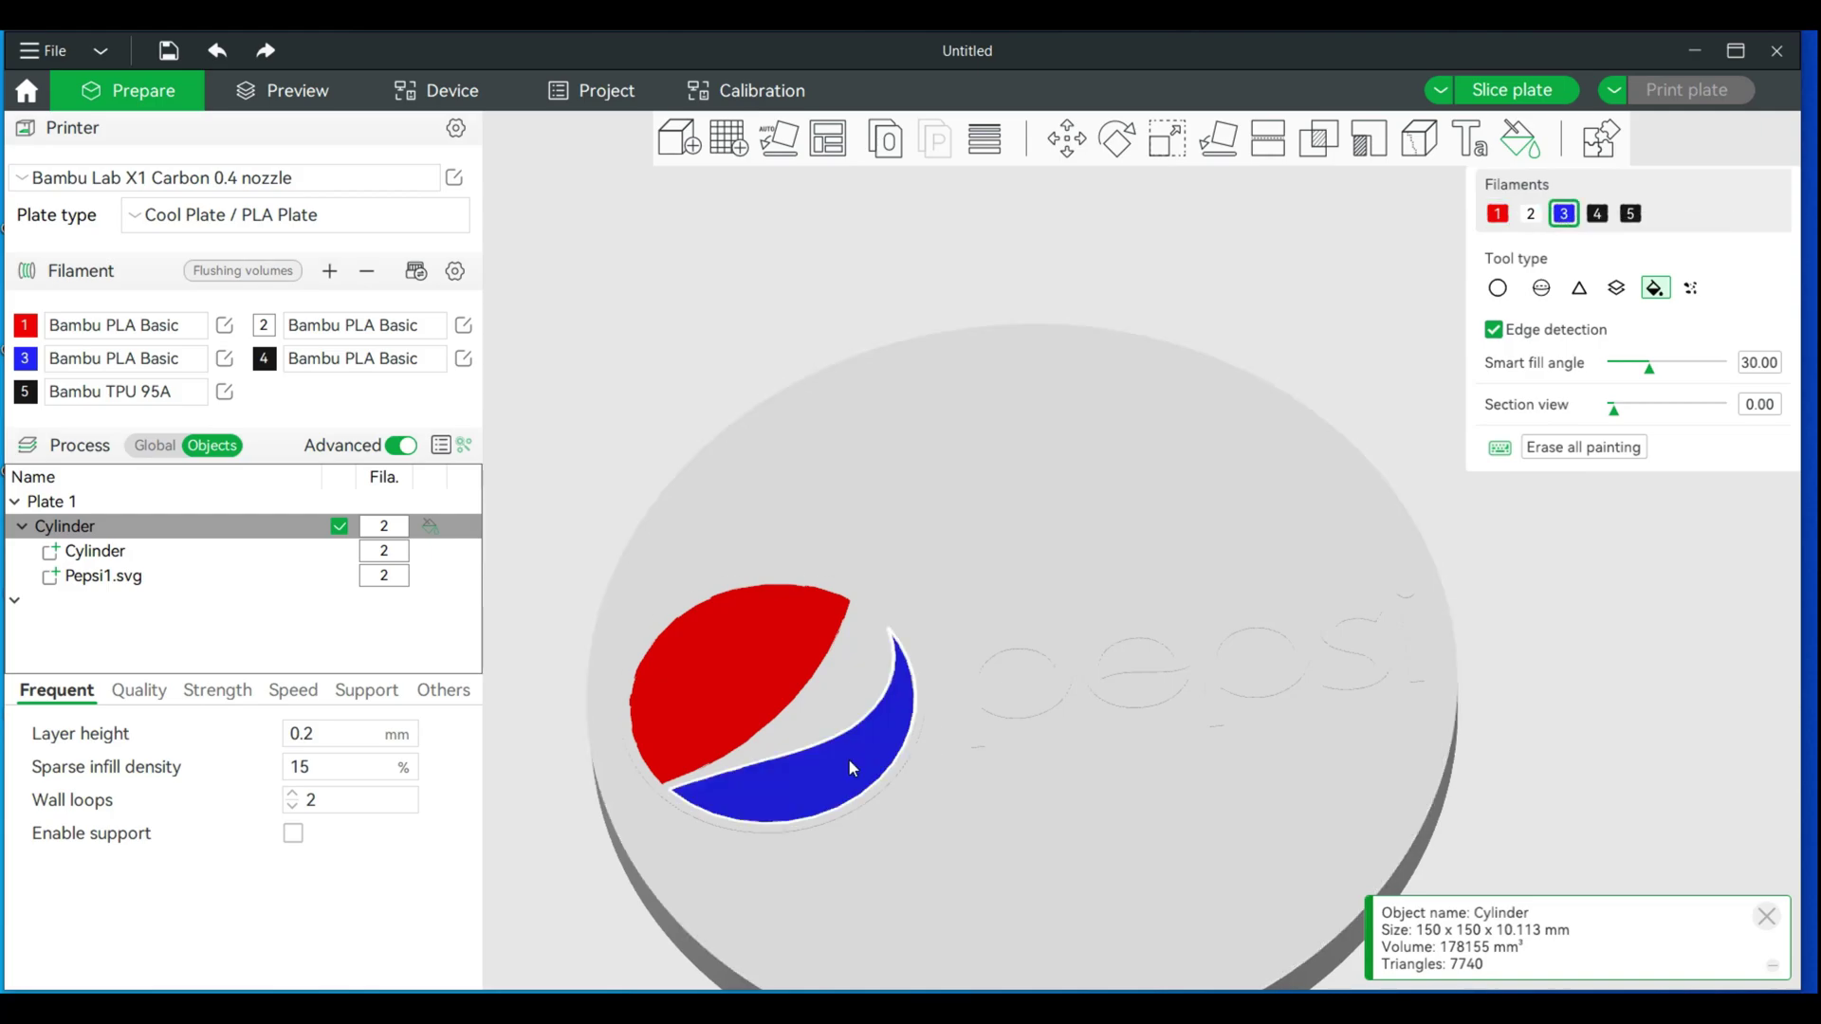
Fill each letter of 'pepsi' black with filament 4
{"action": "left_click", "coordinate": [1597, 213]}
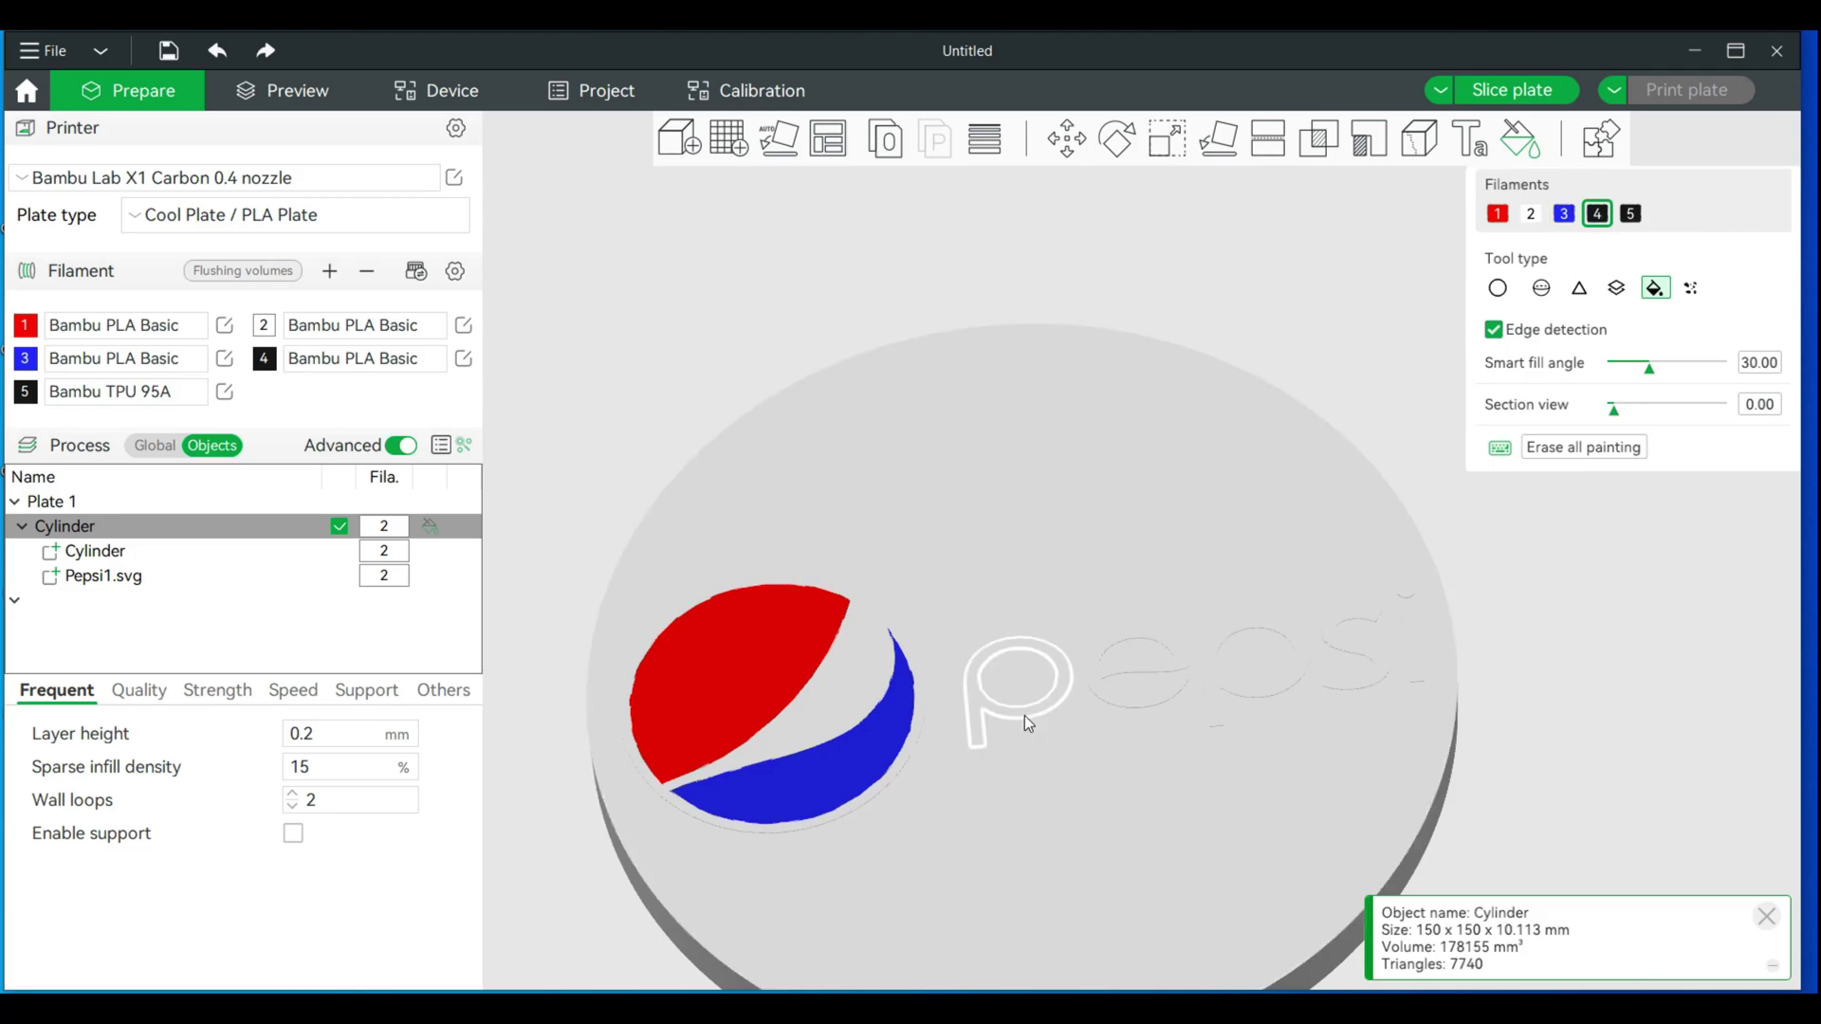
{"action": "left_click", "coordinate": [981, 714]}
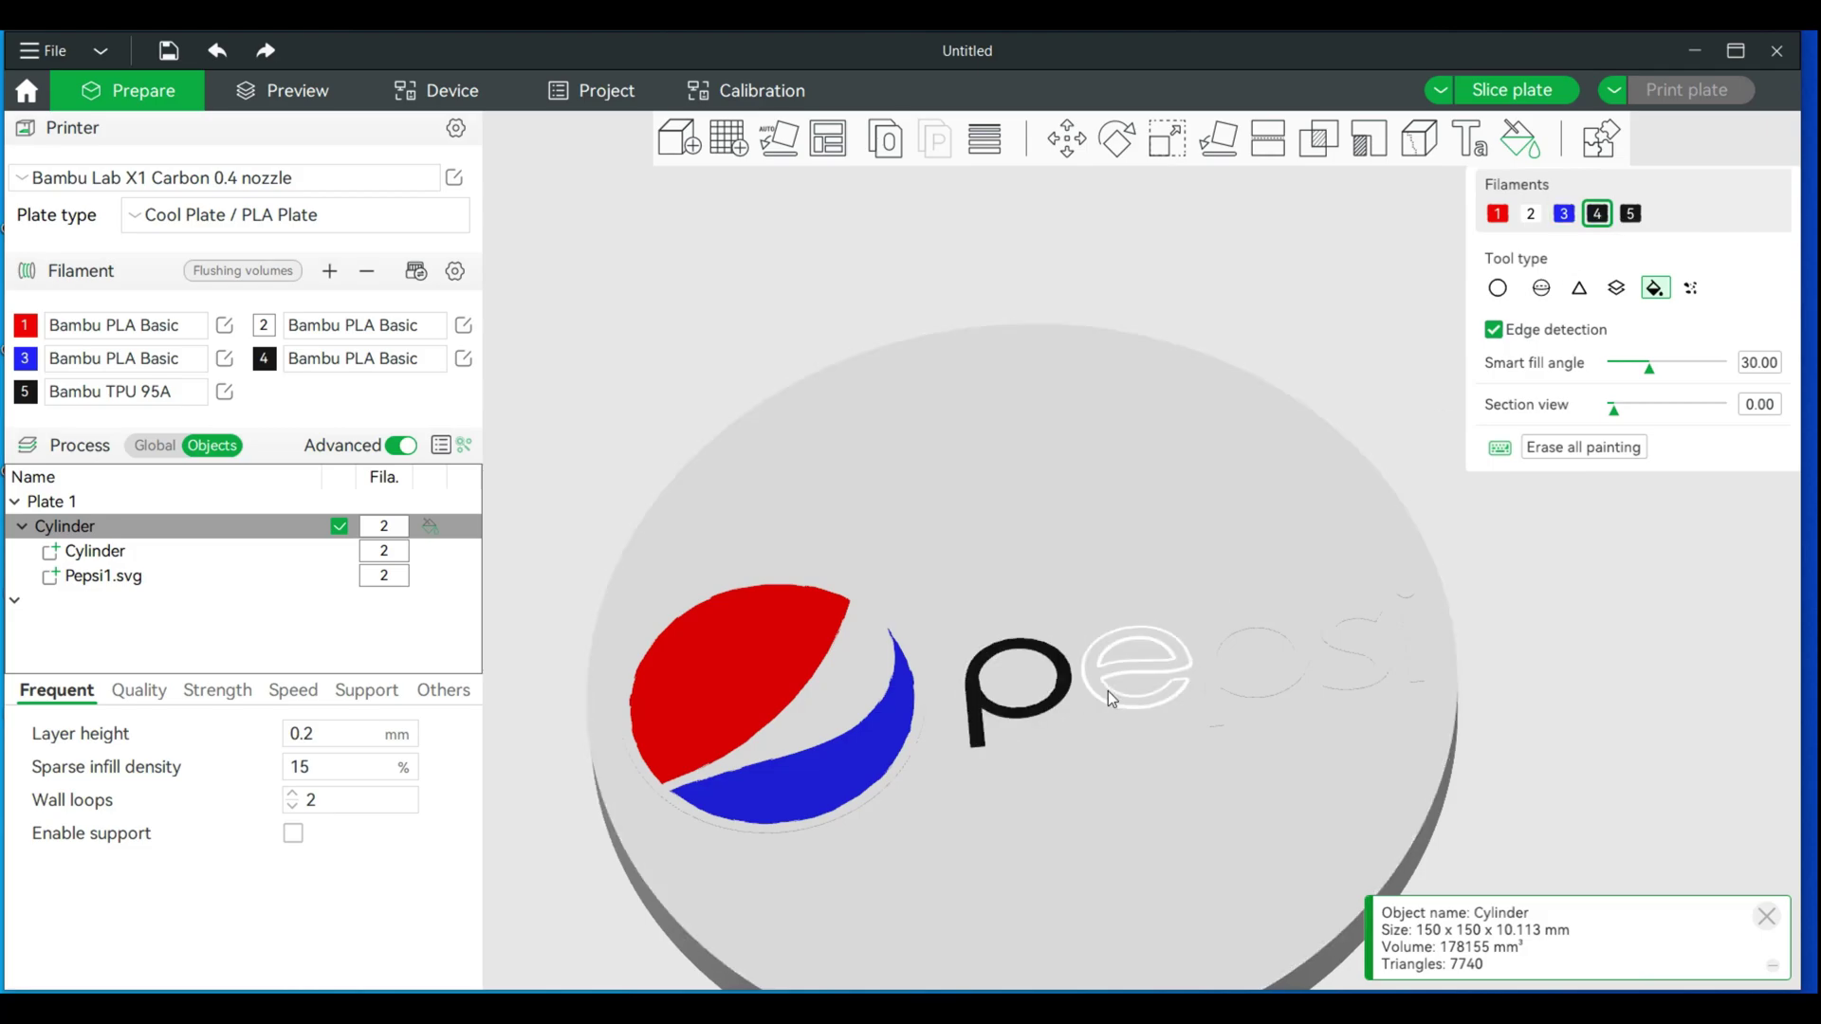
{"action": "left_click", "coordinate": [1108, 698]}
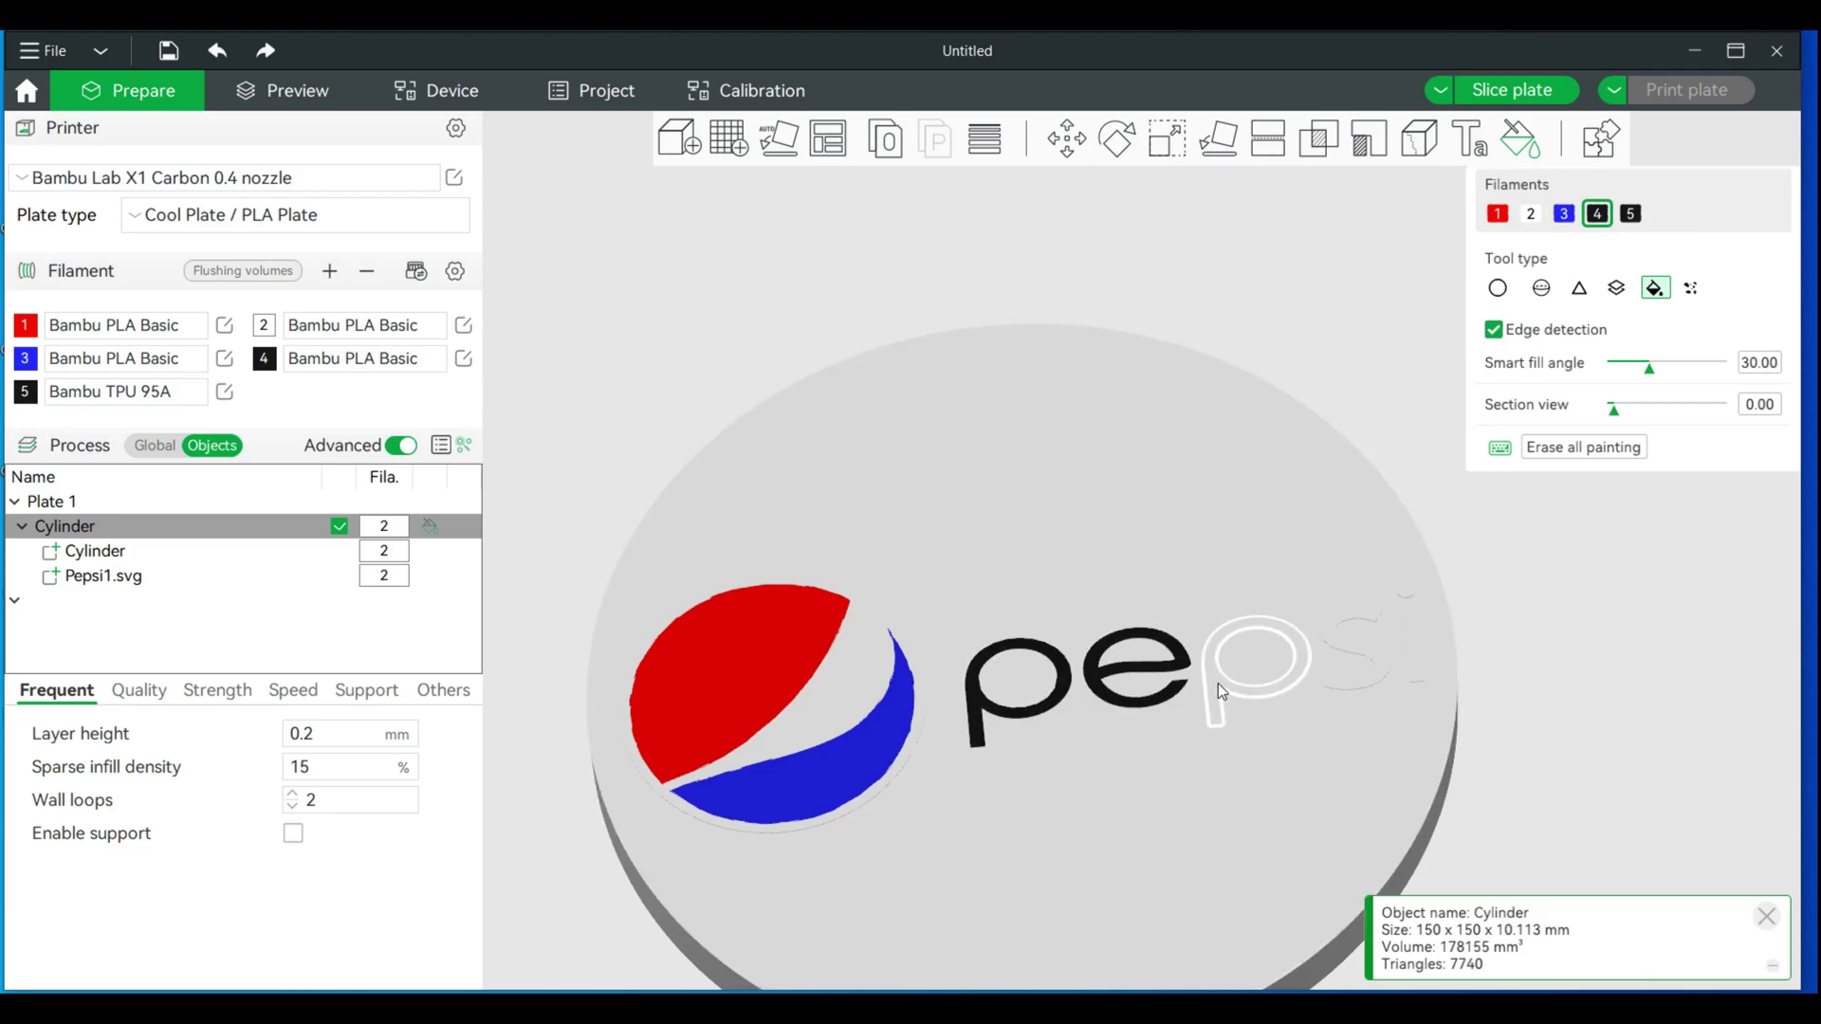
{"action": "left_click", "coordinate": [1224, 683]}
{"action": "left_click", "coordinate": [1334, 680]}
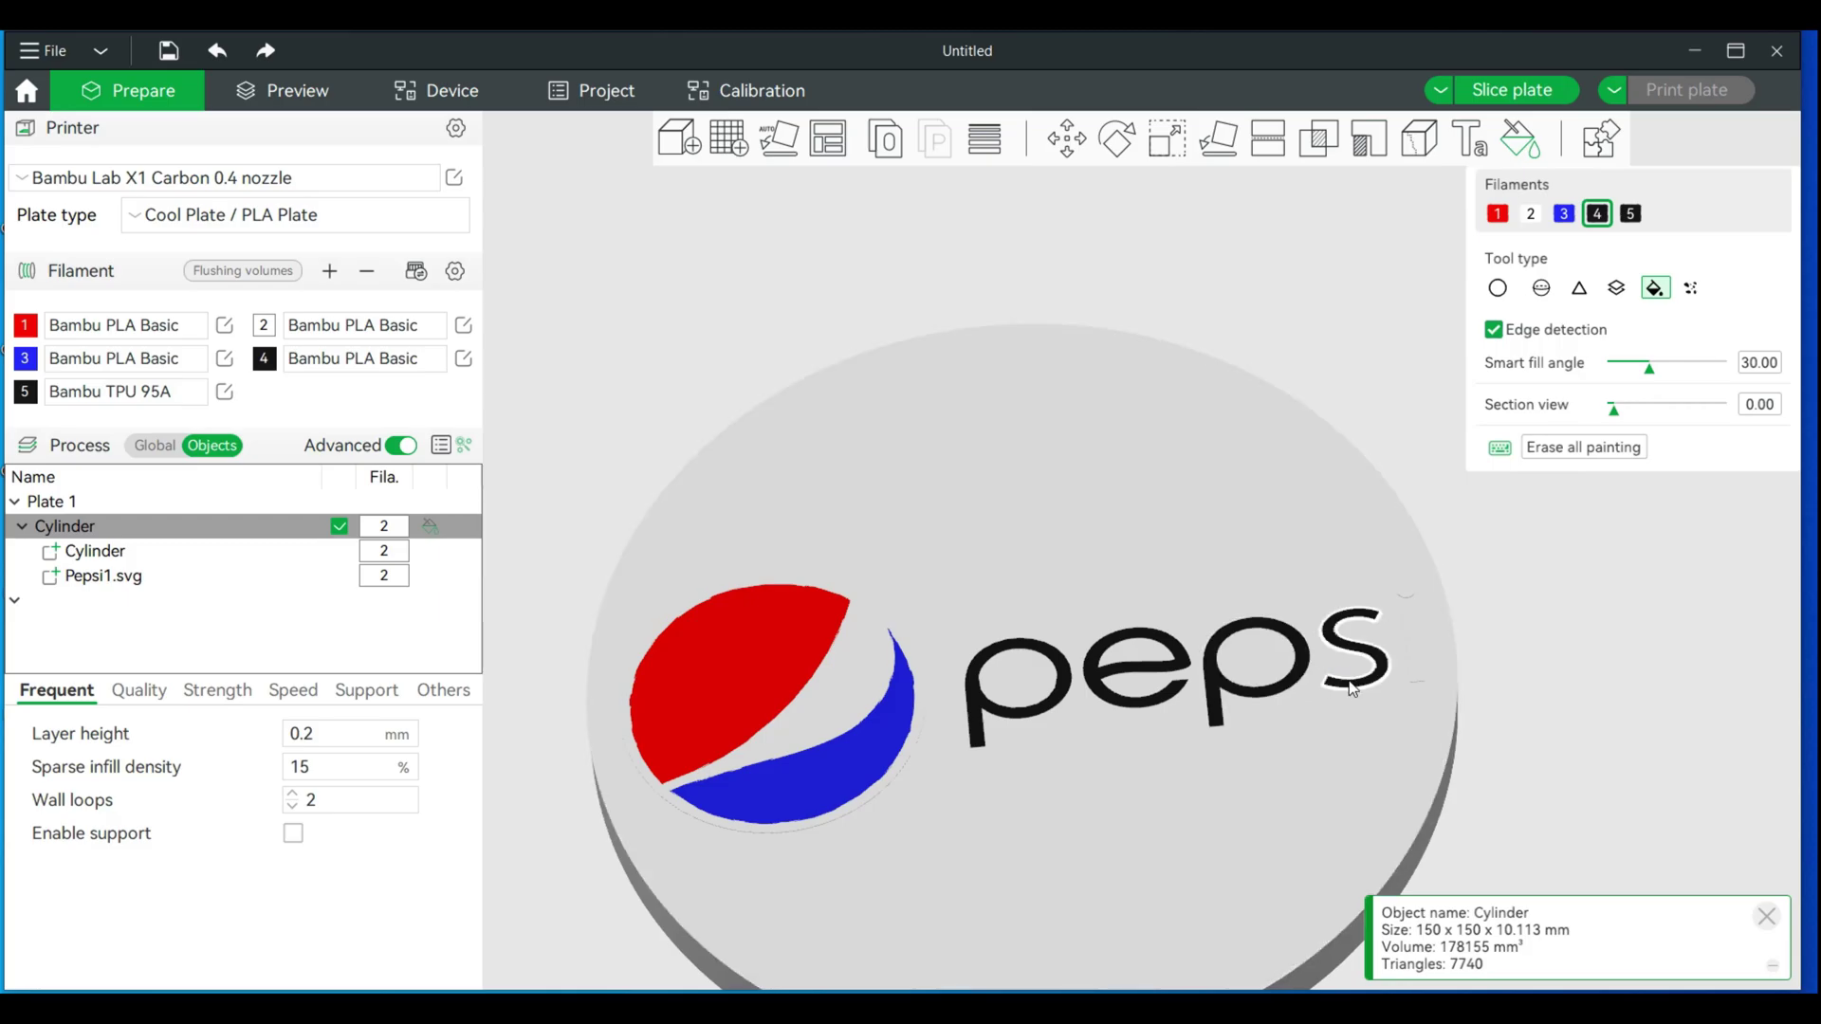
{"action": "left_click", "coordinate": [1412, 662]}
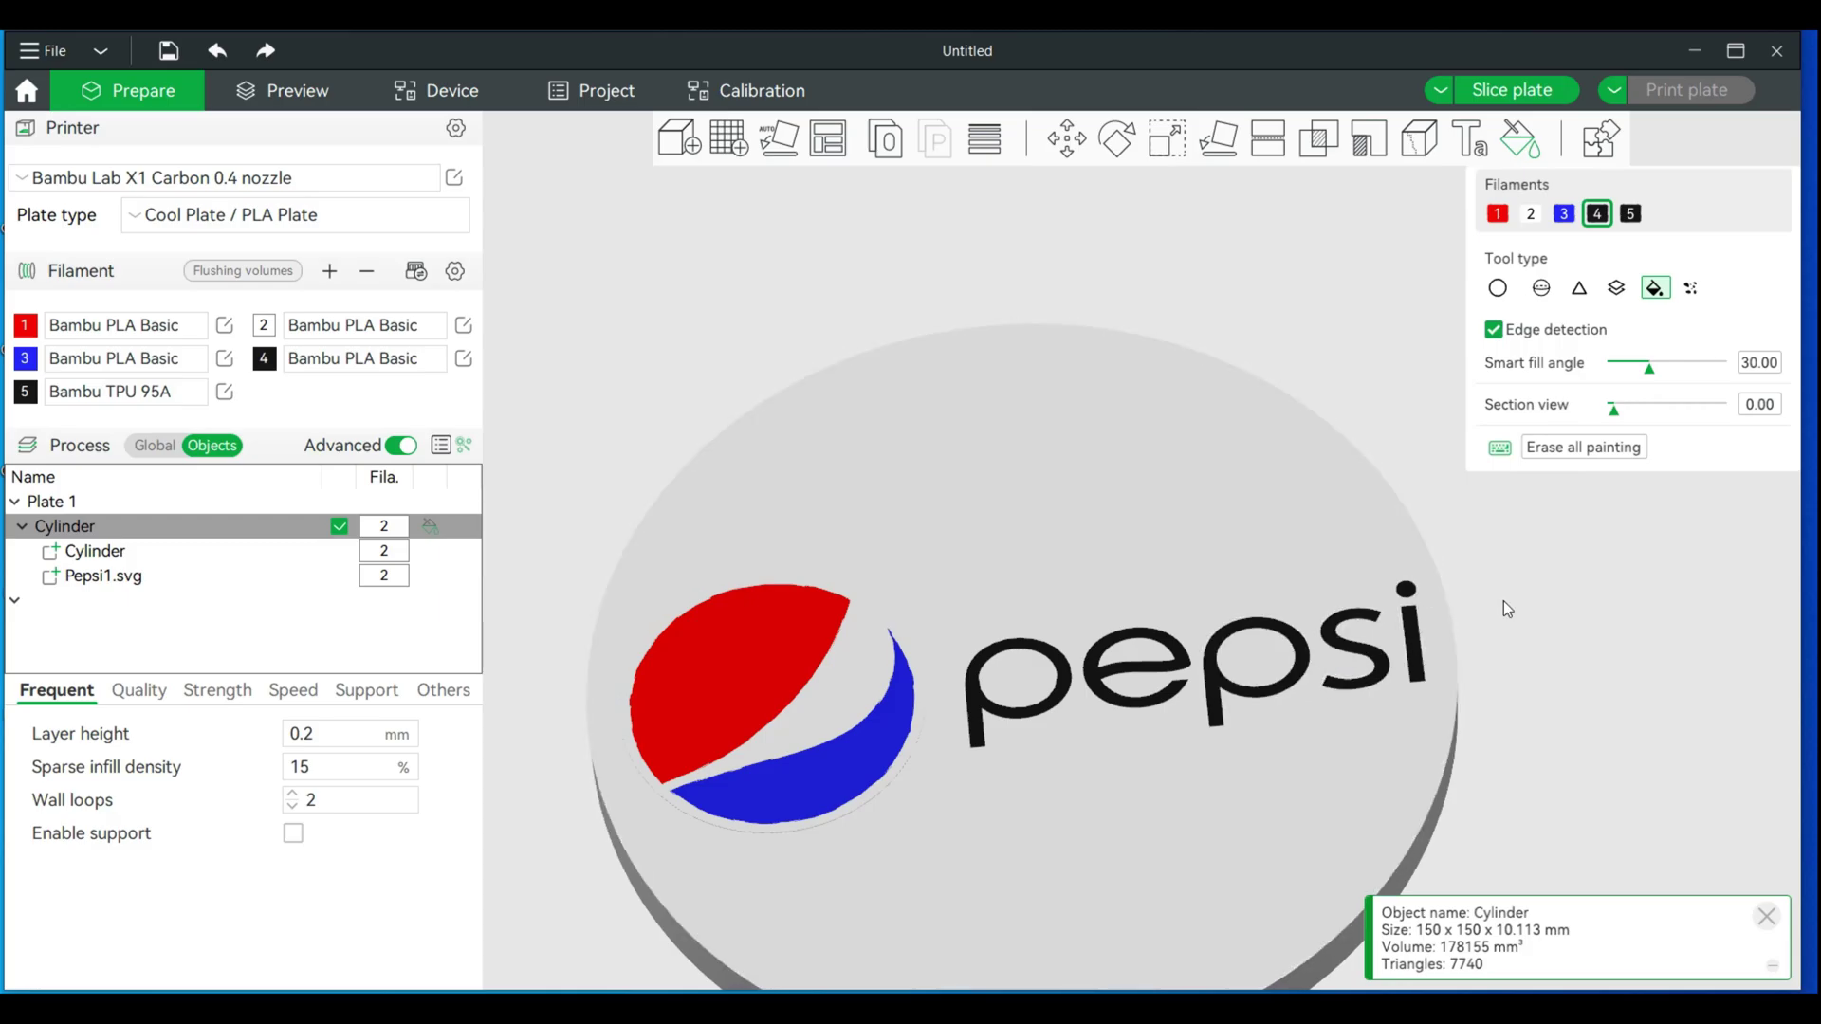
Slice the plate and preview layers up to 50 (51 layers, 1h23m, 65.35 g)
{"action": "left_click", "coordinate": [1490, 630]}
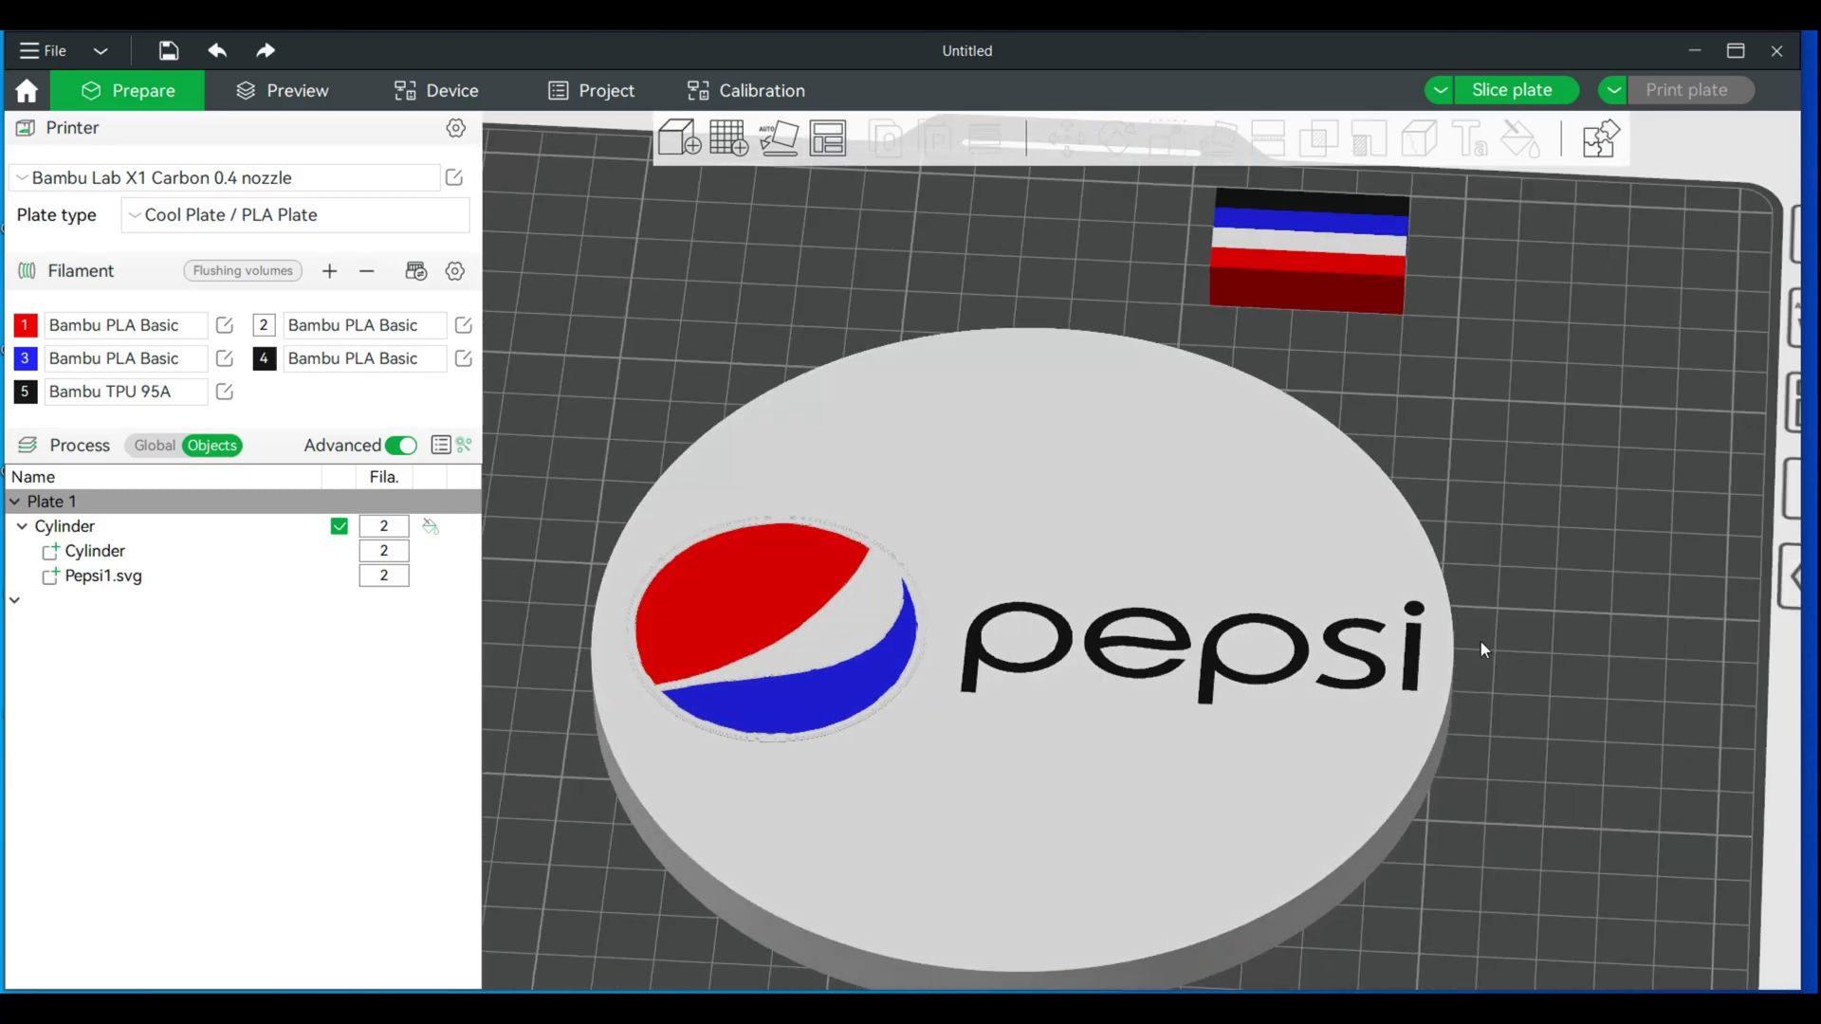
{"action": "left_click_drag", "start_coordinate": [1481, 648], "coordinate": [1485, 624]}
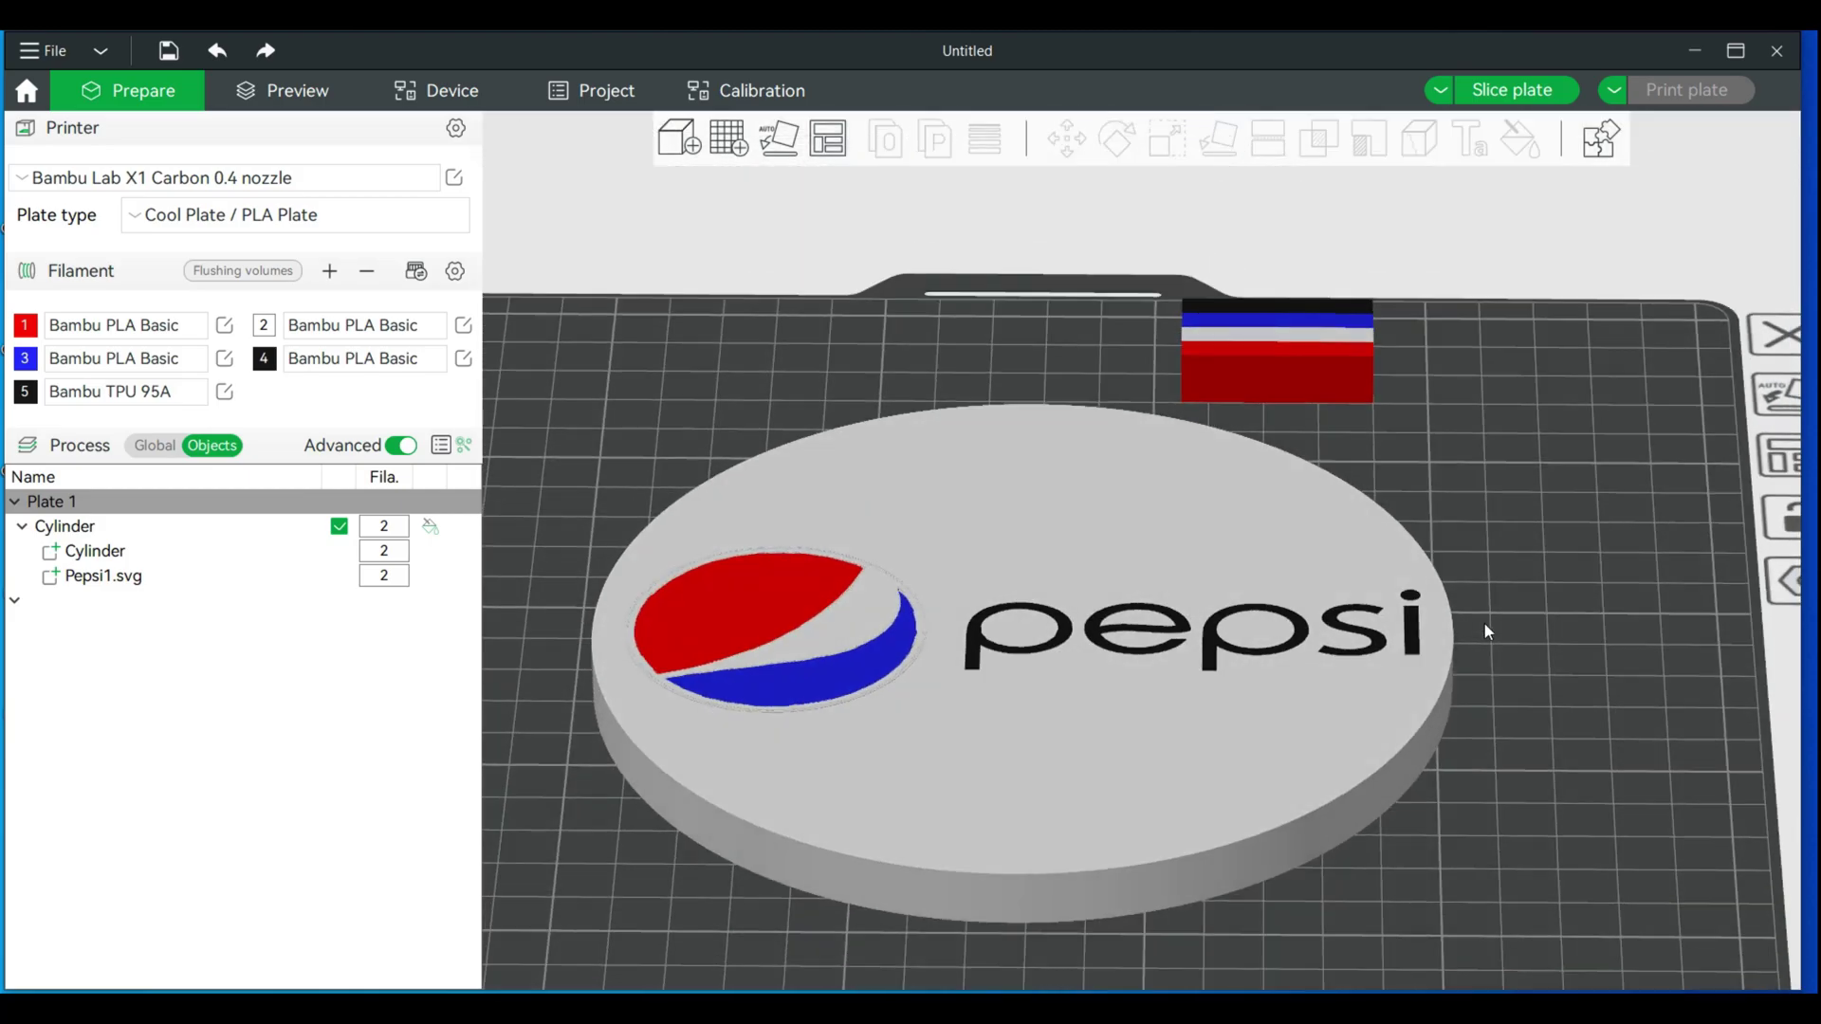
{"action": "left_click", "coordinate": [1515, 91]}
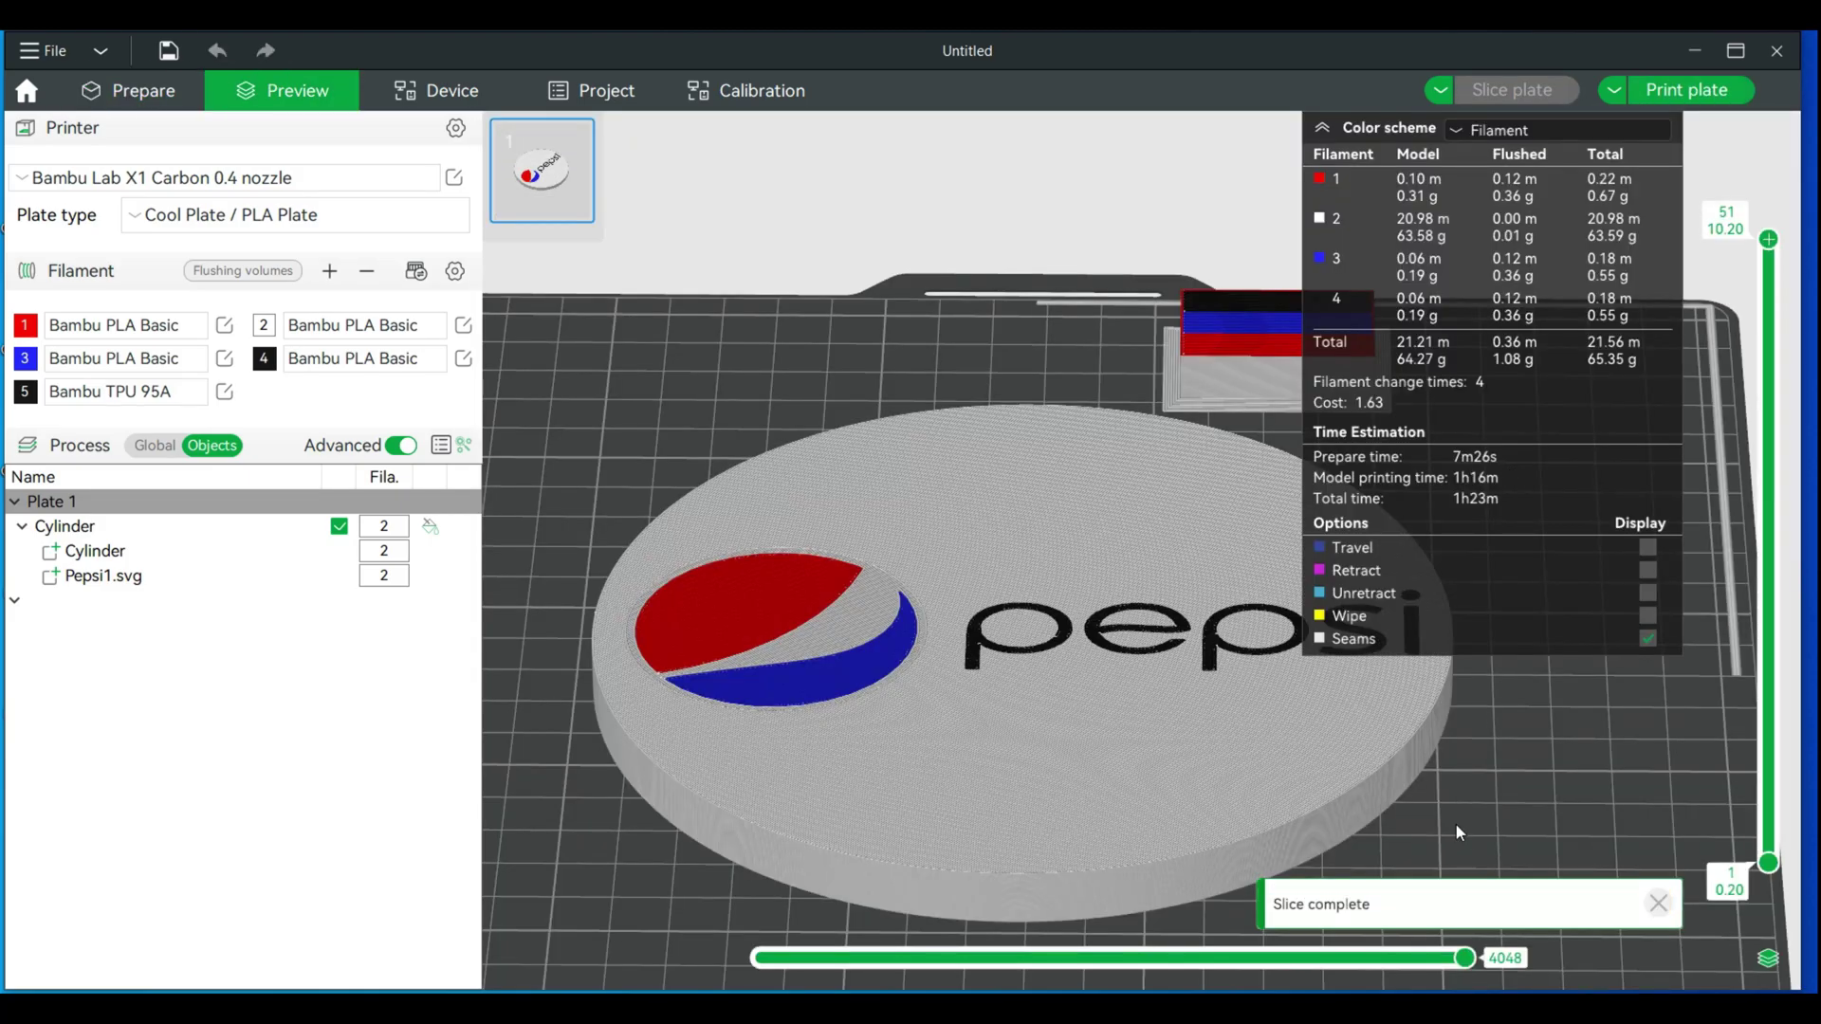
{"action": "left_click_drag", "start_coordinate": [1483, 838], "coordinate": [1604, 802]}
{"action": "mouse_move", "coordinate": [1769, 242]}
{"action": "left_mouse_down"}
{"action": "mouse_move", "coordinate": [1770, 501]}
{"action": "mouse_move", "coordinate": [1789, 227]}
{"action": "left_mouse_up"}
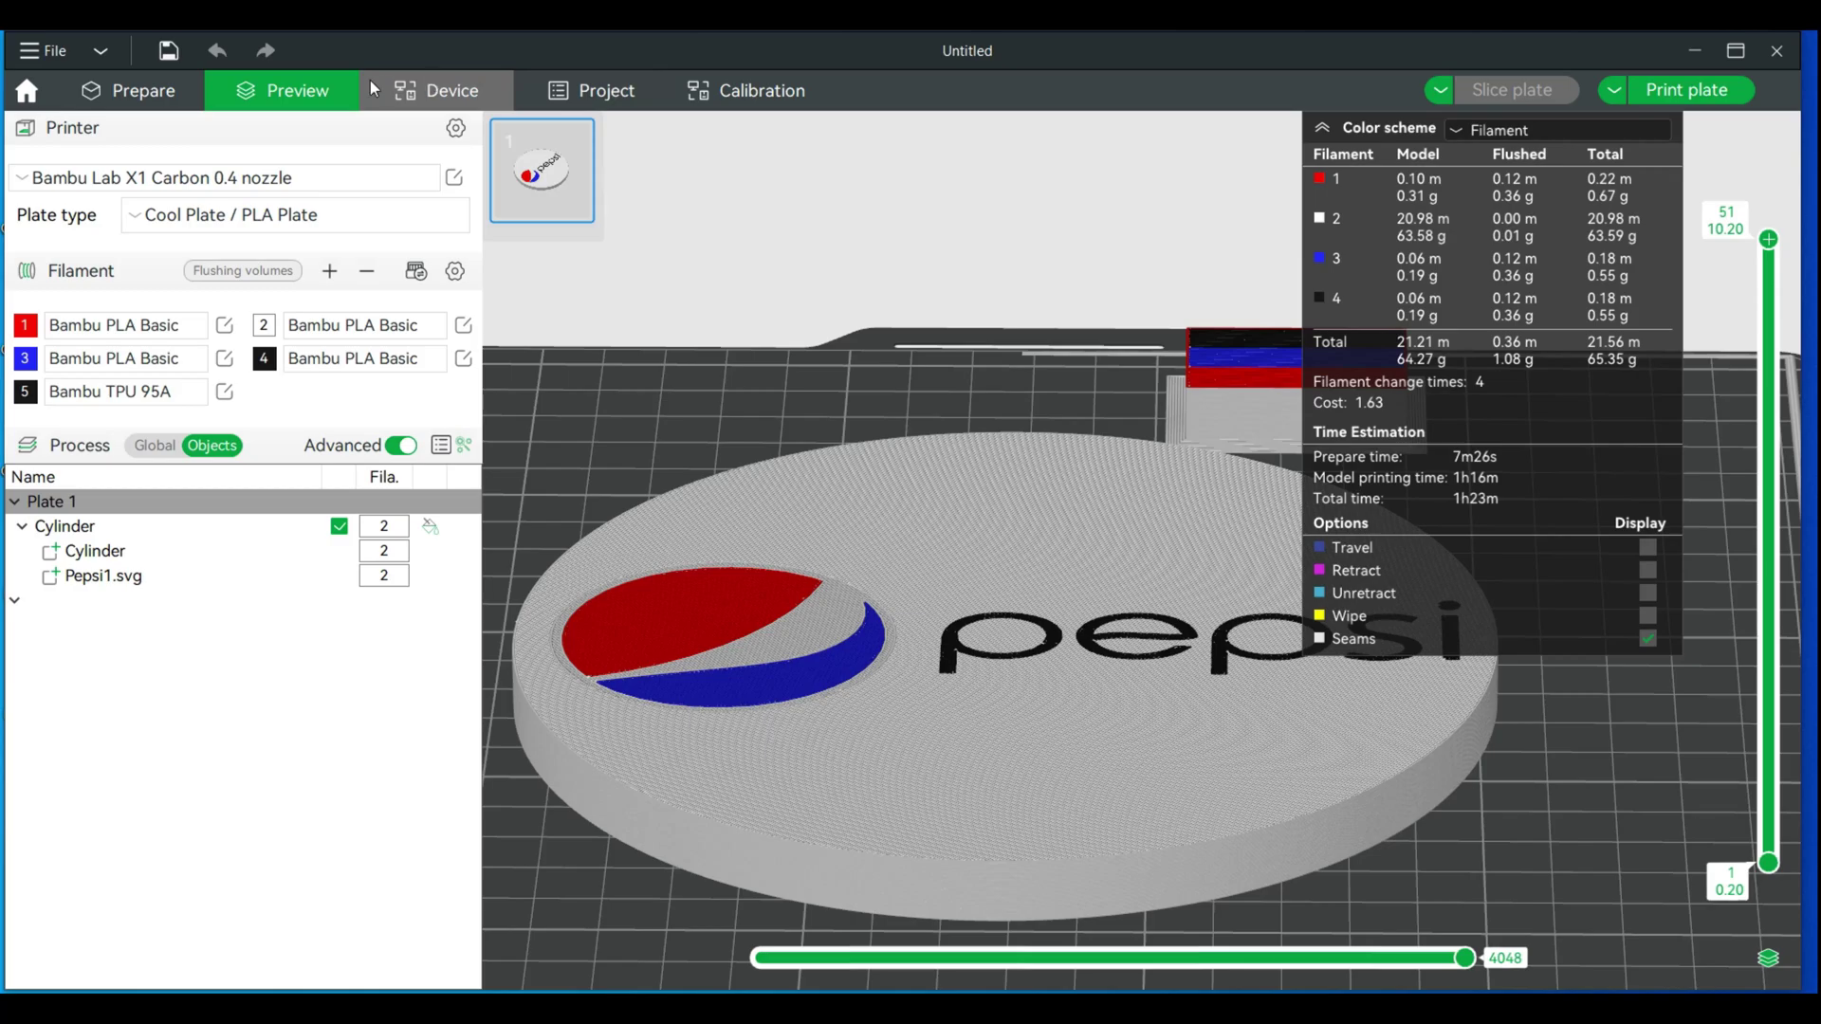
Sink the Pepsi1.svg logo slightly into the cylinder and re-slice to check
{"action": "left_click", "coordinate": [148, 93]}
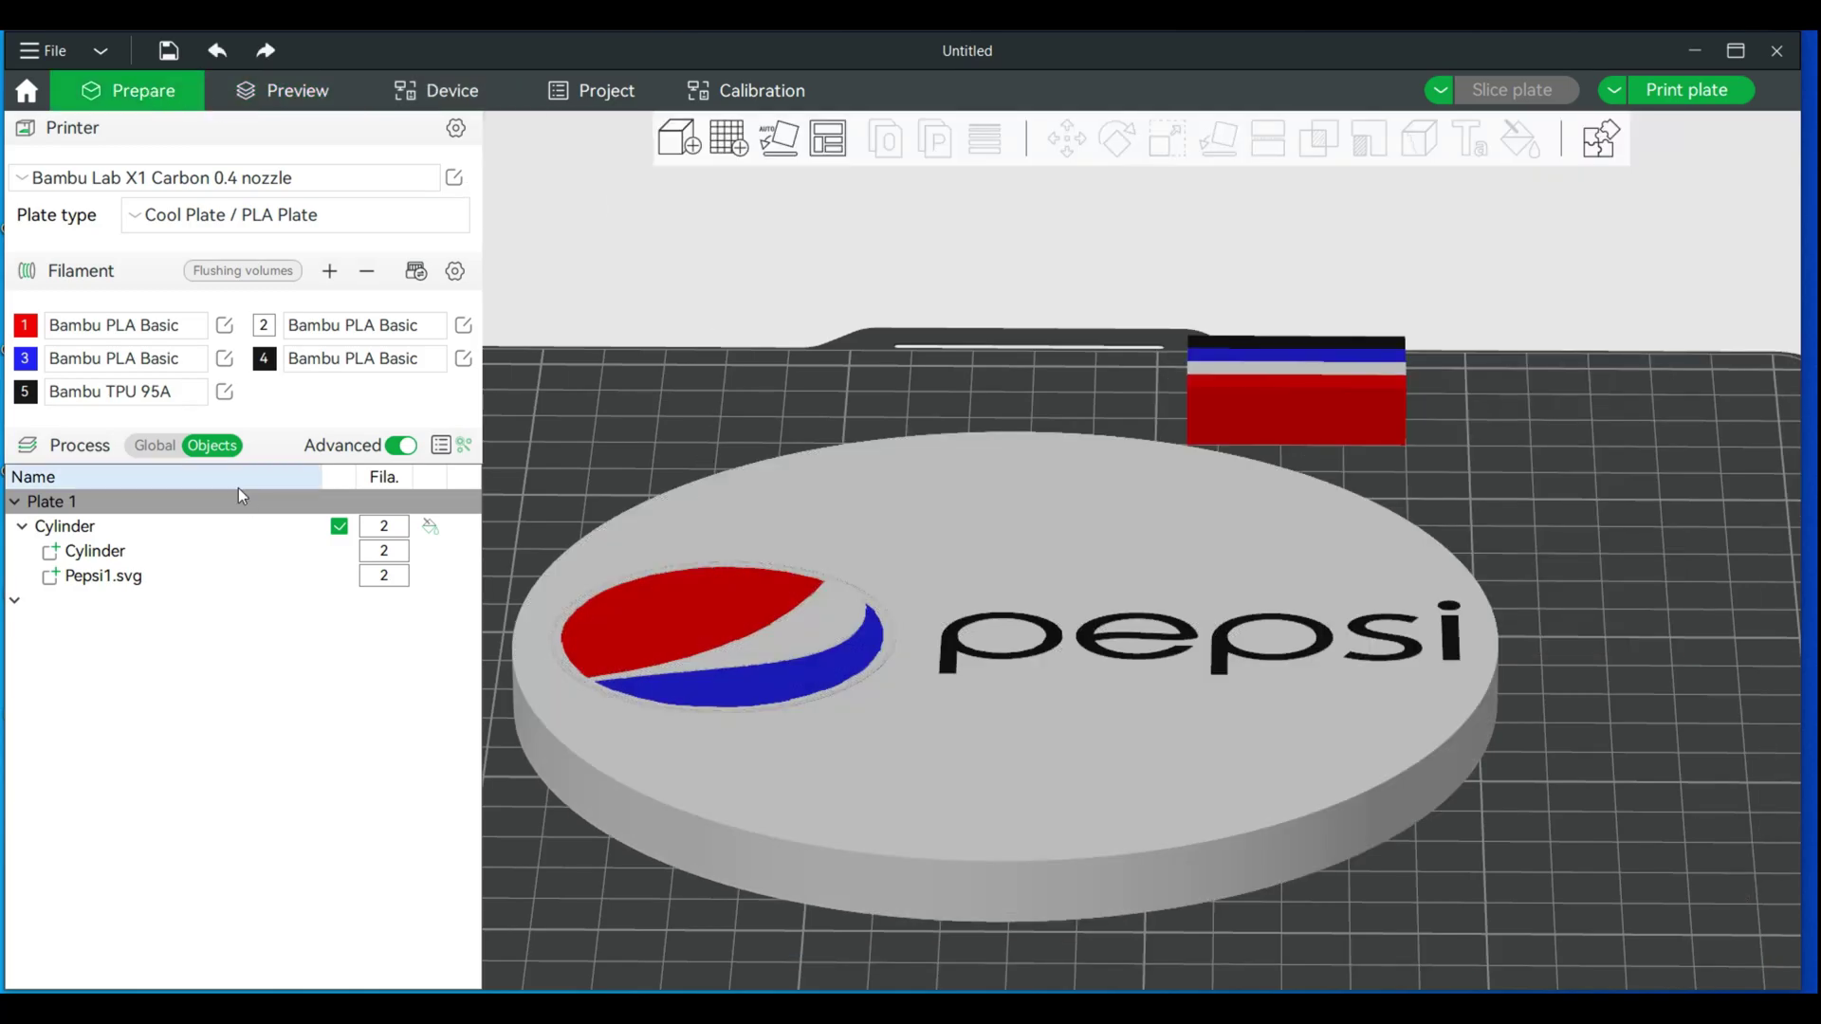
{"action": "left_click", "coordinate": [93, 578]}
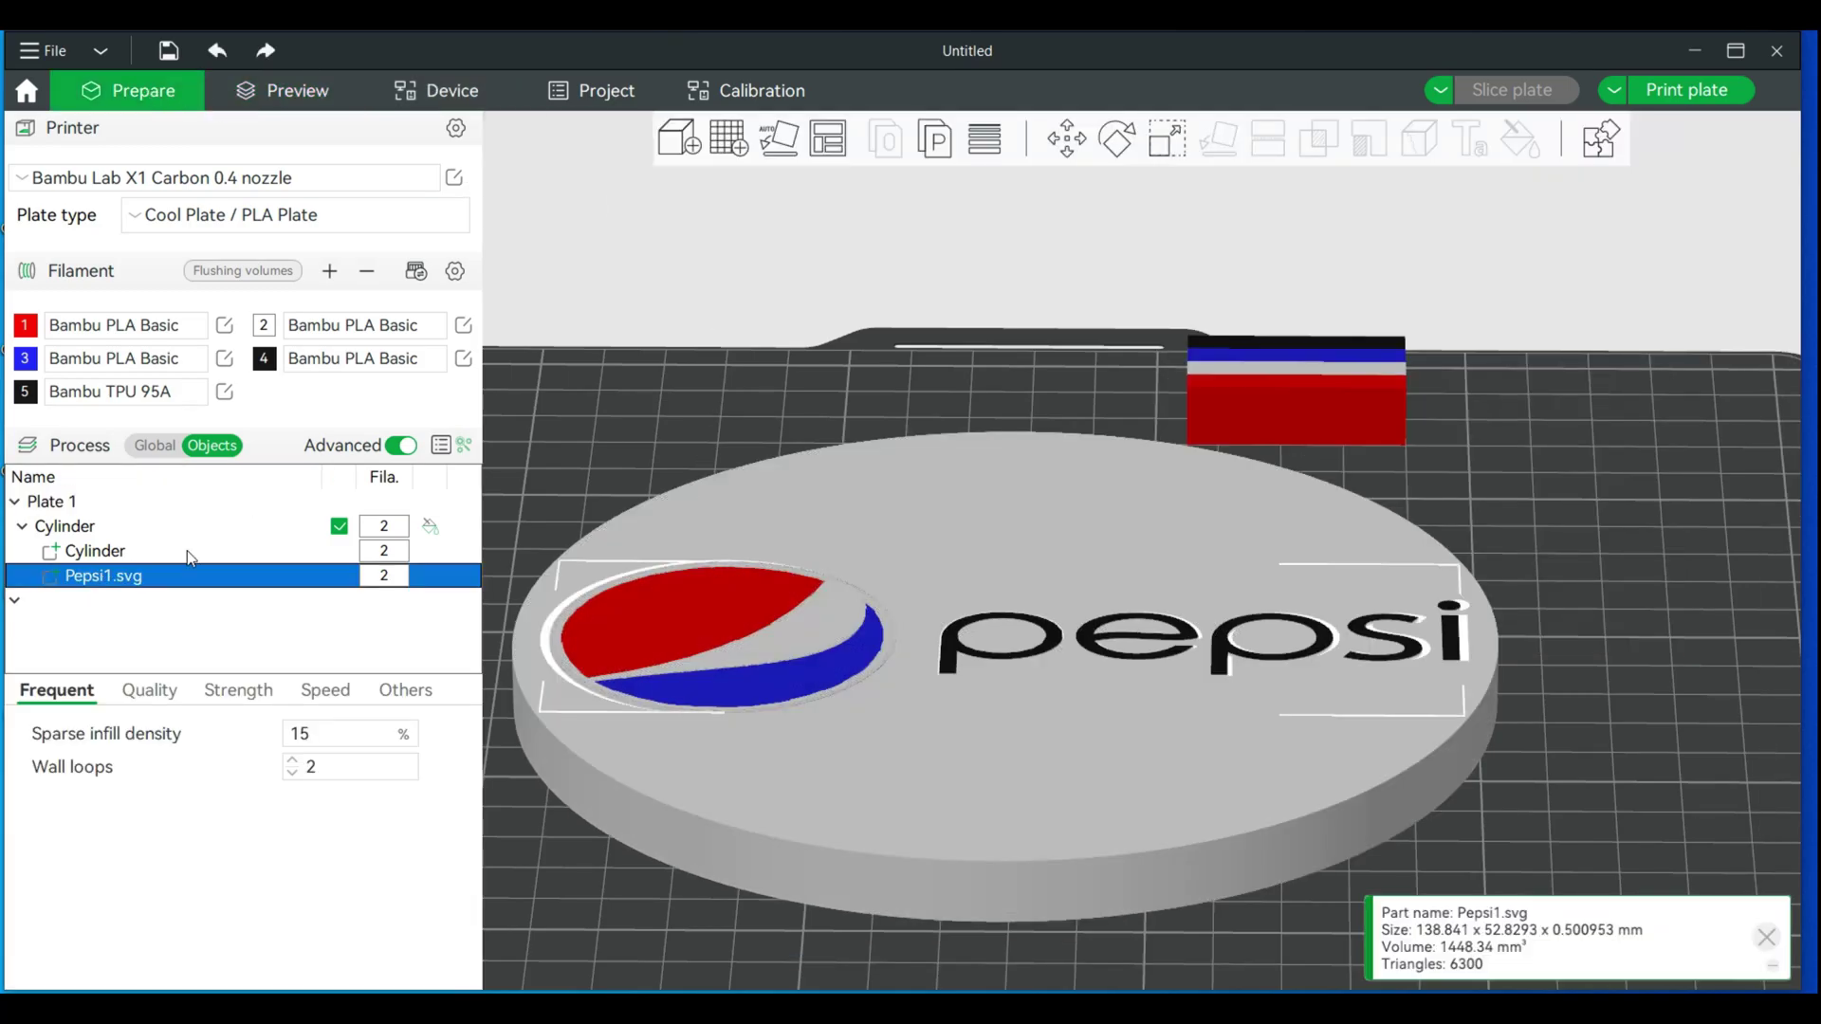
{"action": "left_click", "coordinate": [1067, 139]}
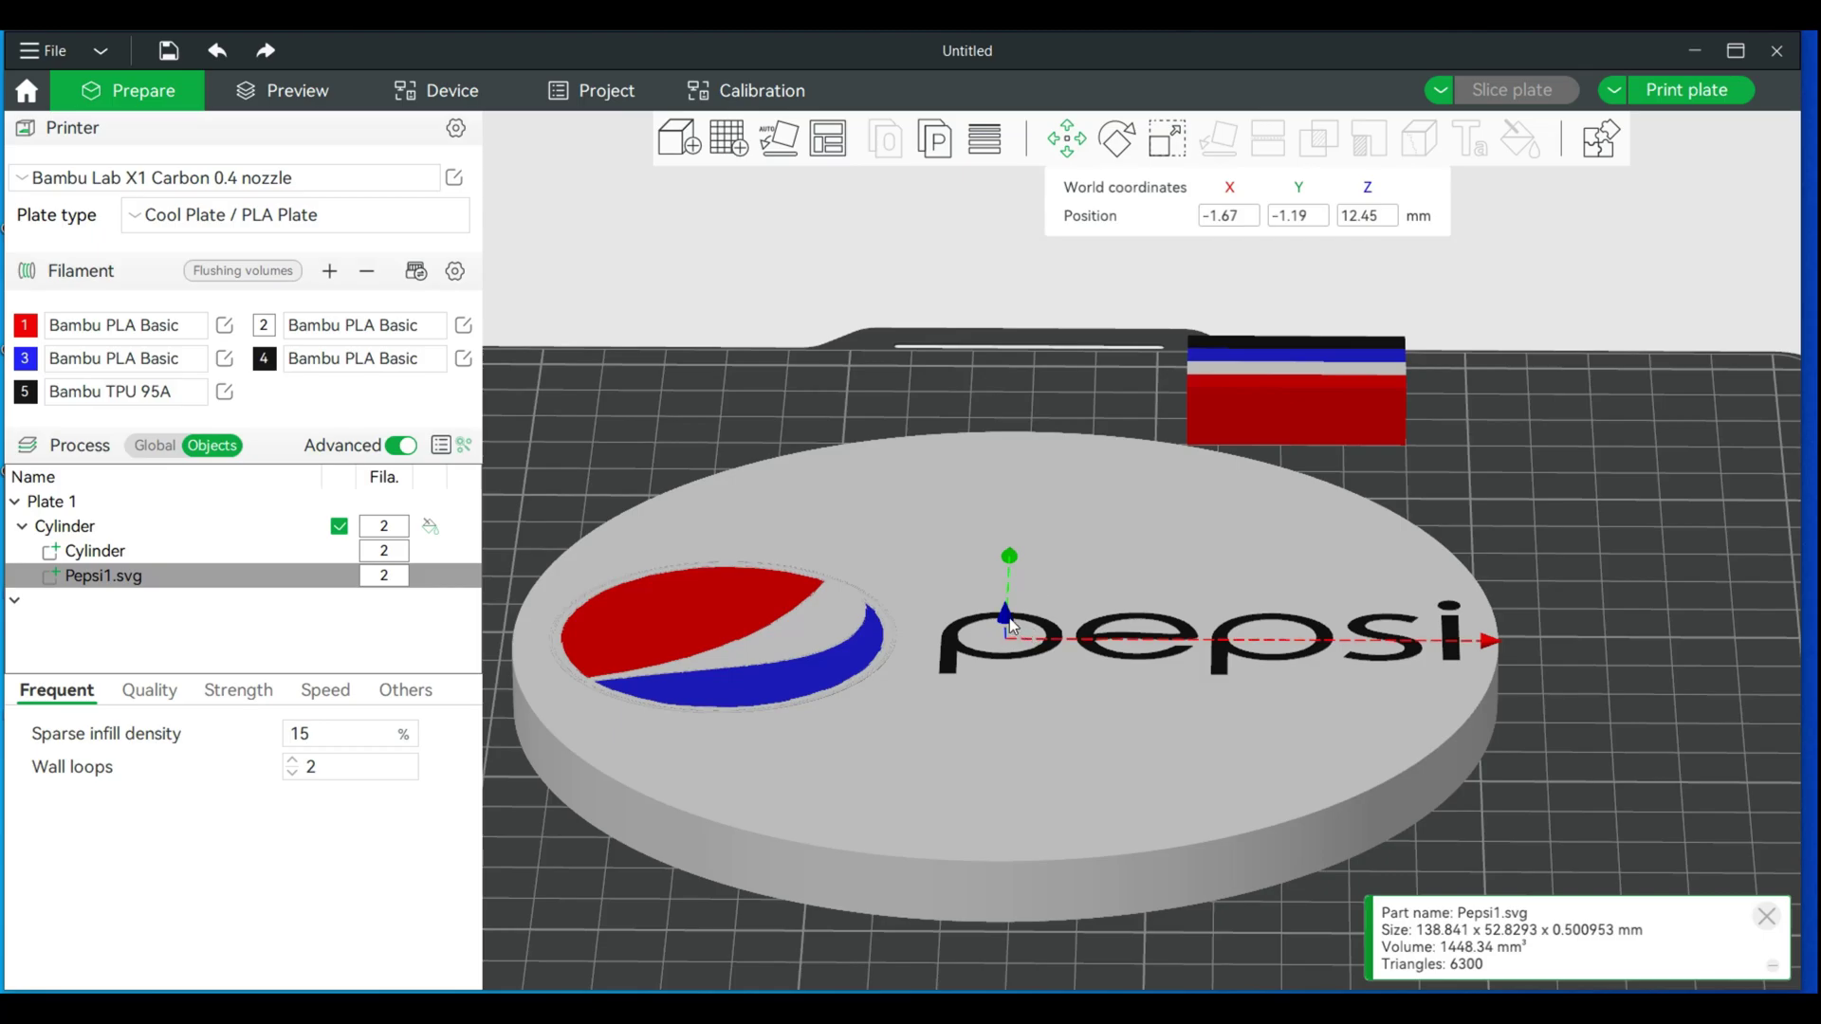
{"action": "left_click_drag", "start_coordinate": [1006, 618], "coordinate": [1006, 629]}
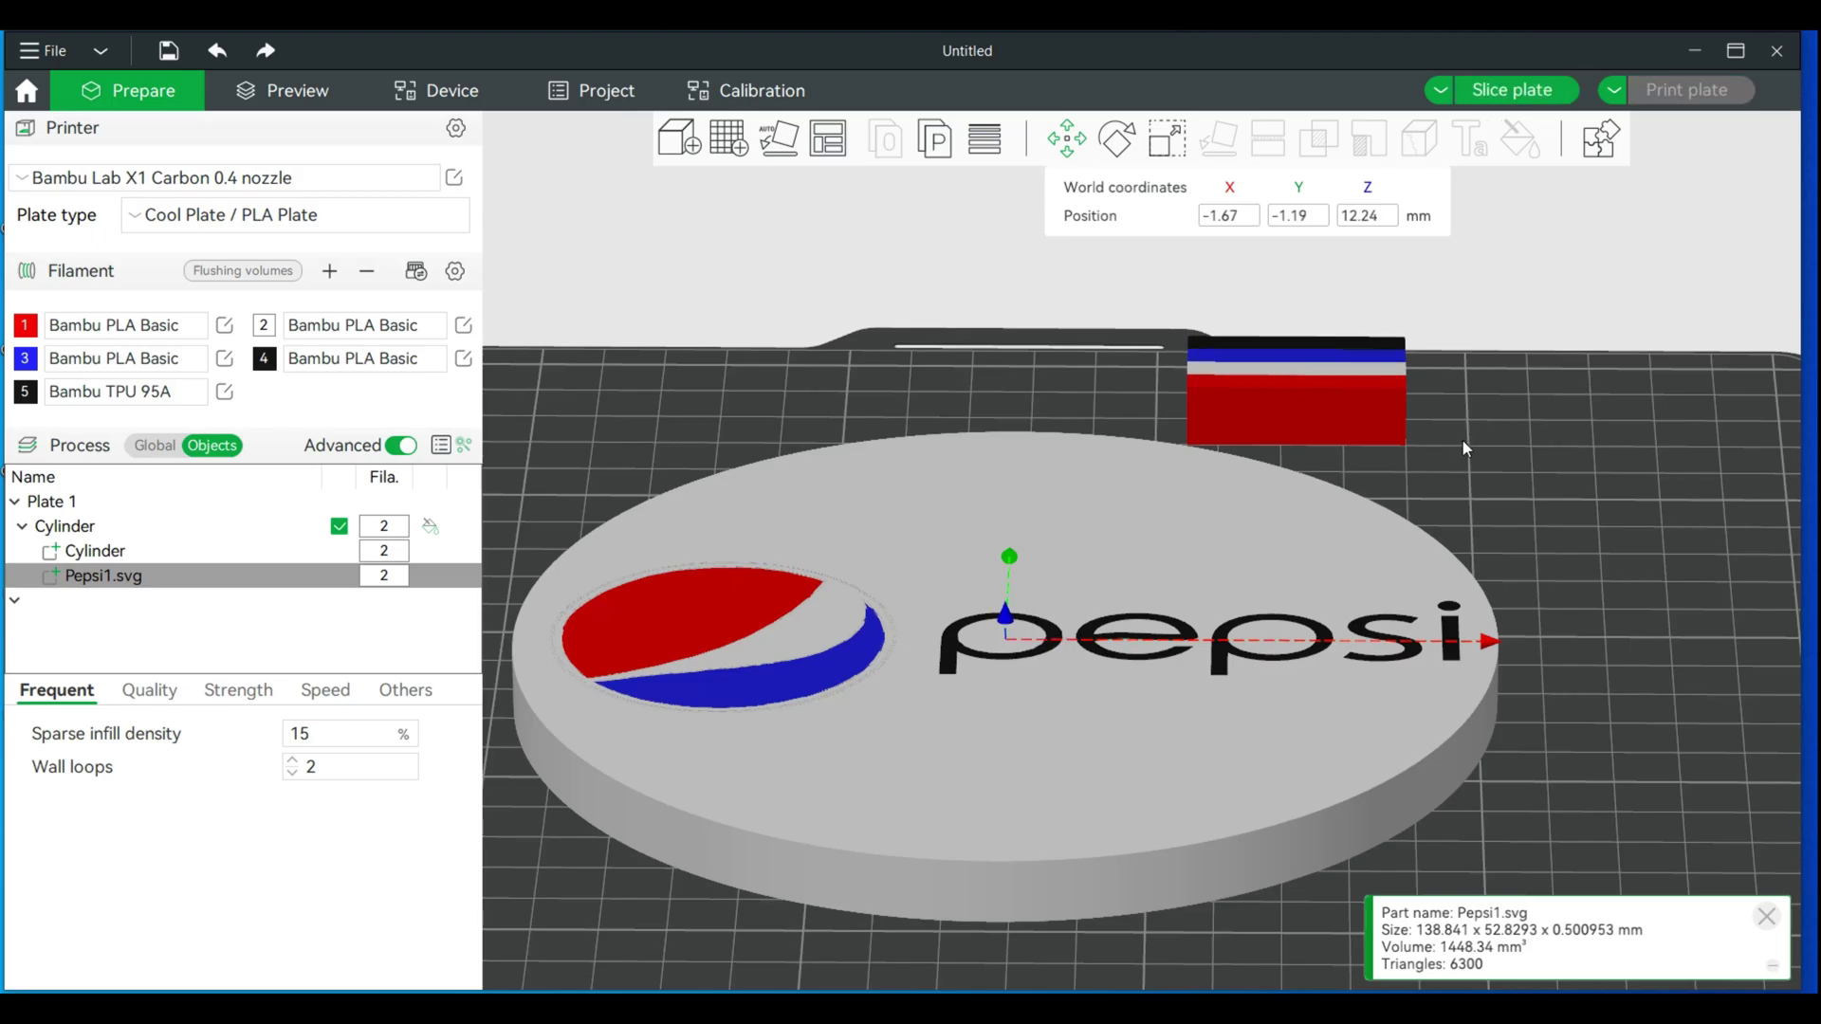
{"action": "left_click", "coordinate": [1512, 89]}
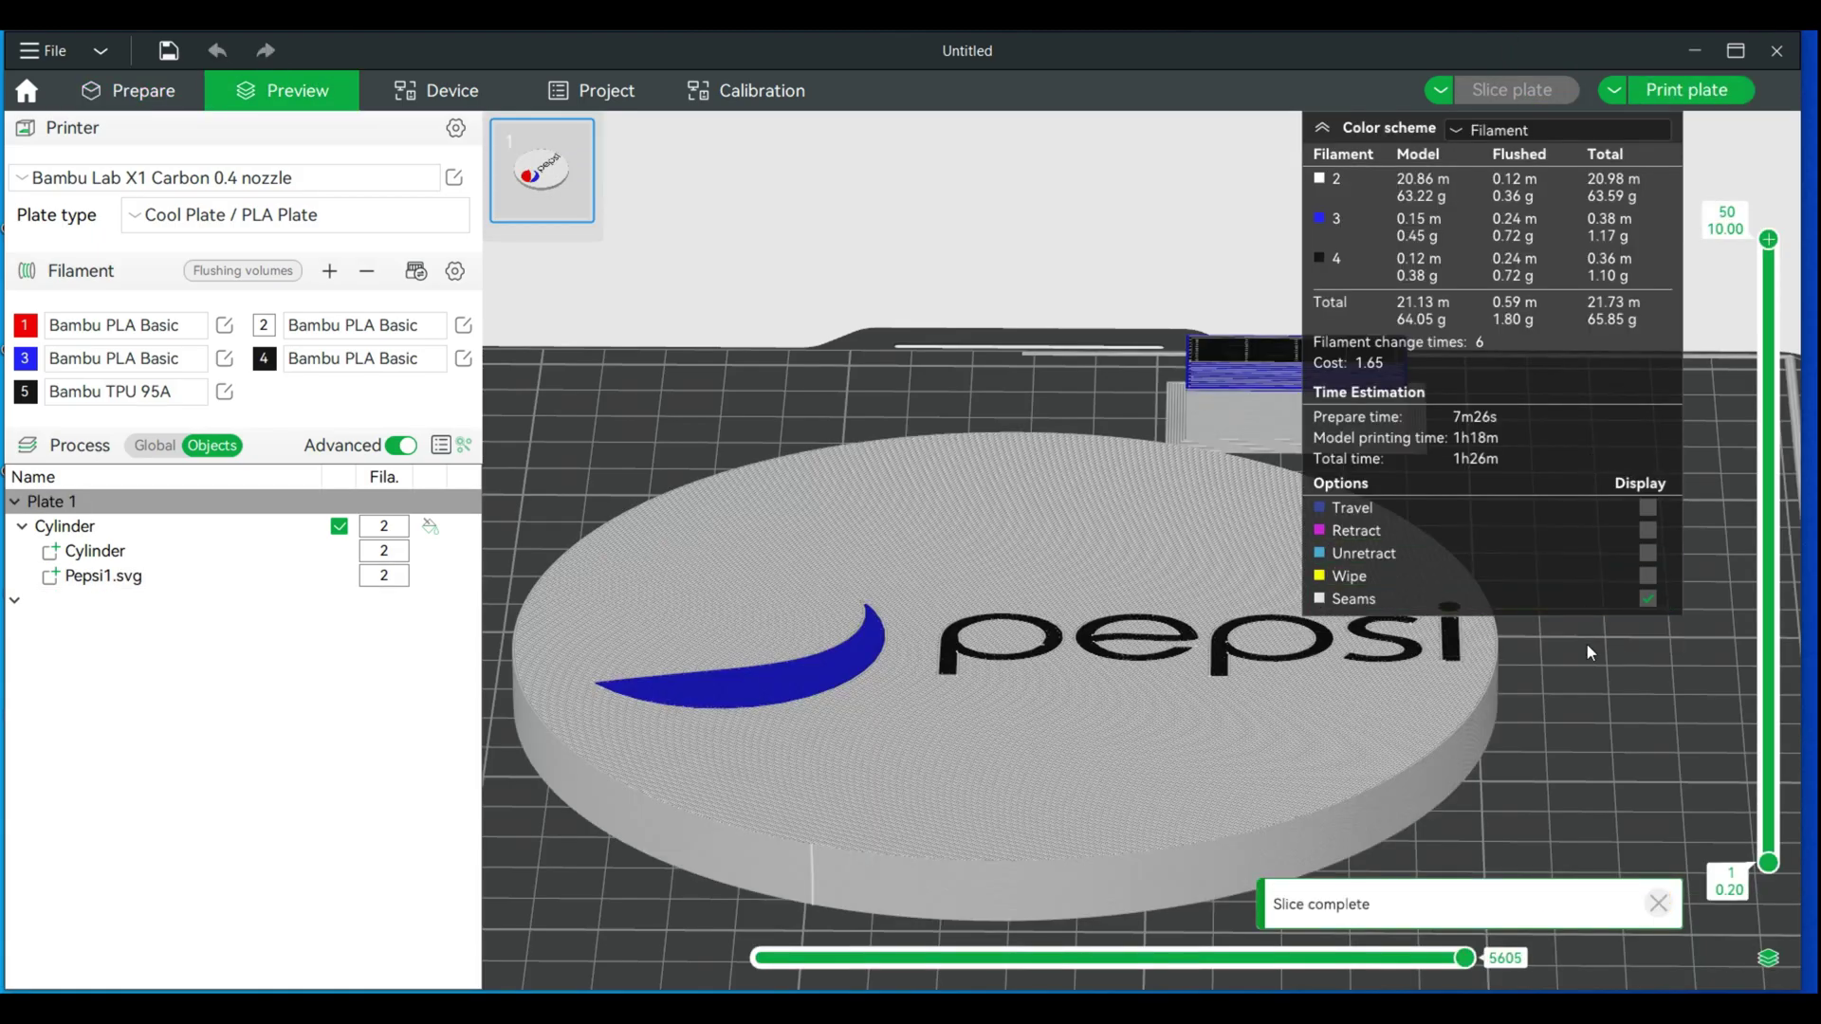
{"action": "mouse_move", "coordinate": [1552, 700]}
{"action": "left_mouse_down"}
{"action": "mouse_move", "coordinate": [1553, 720]}
{"action": "mouse_move", "coordinate": [1556, 696]}
{"action": "left_mouse_up"}
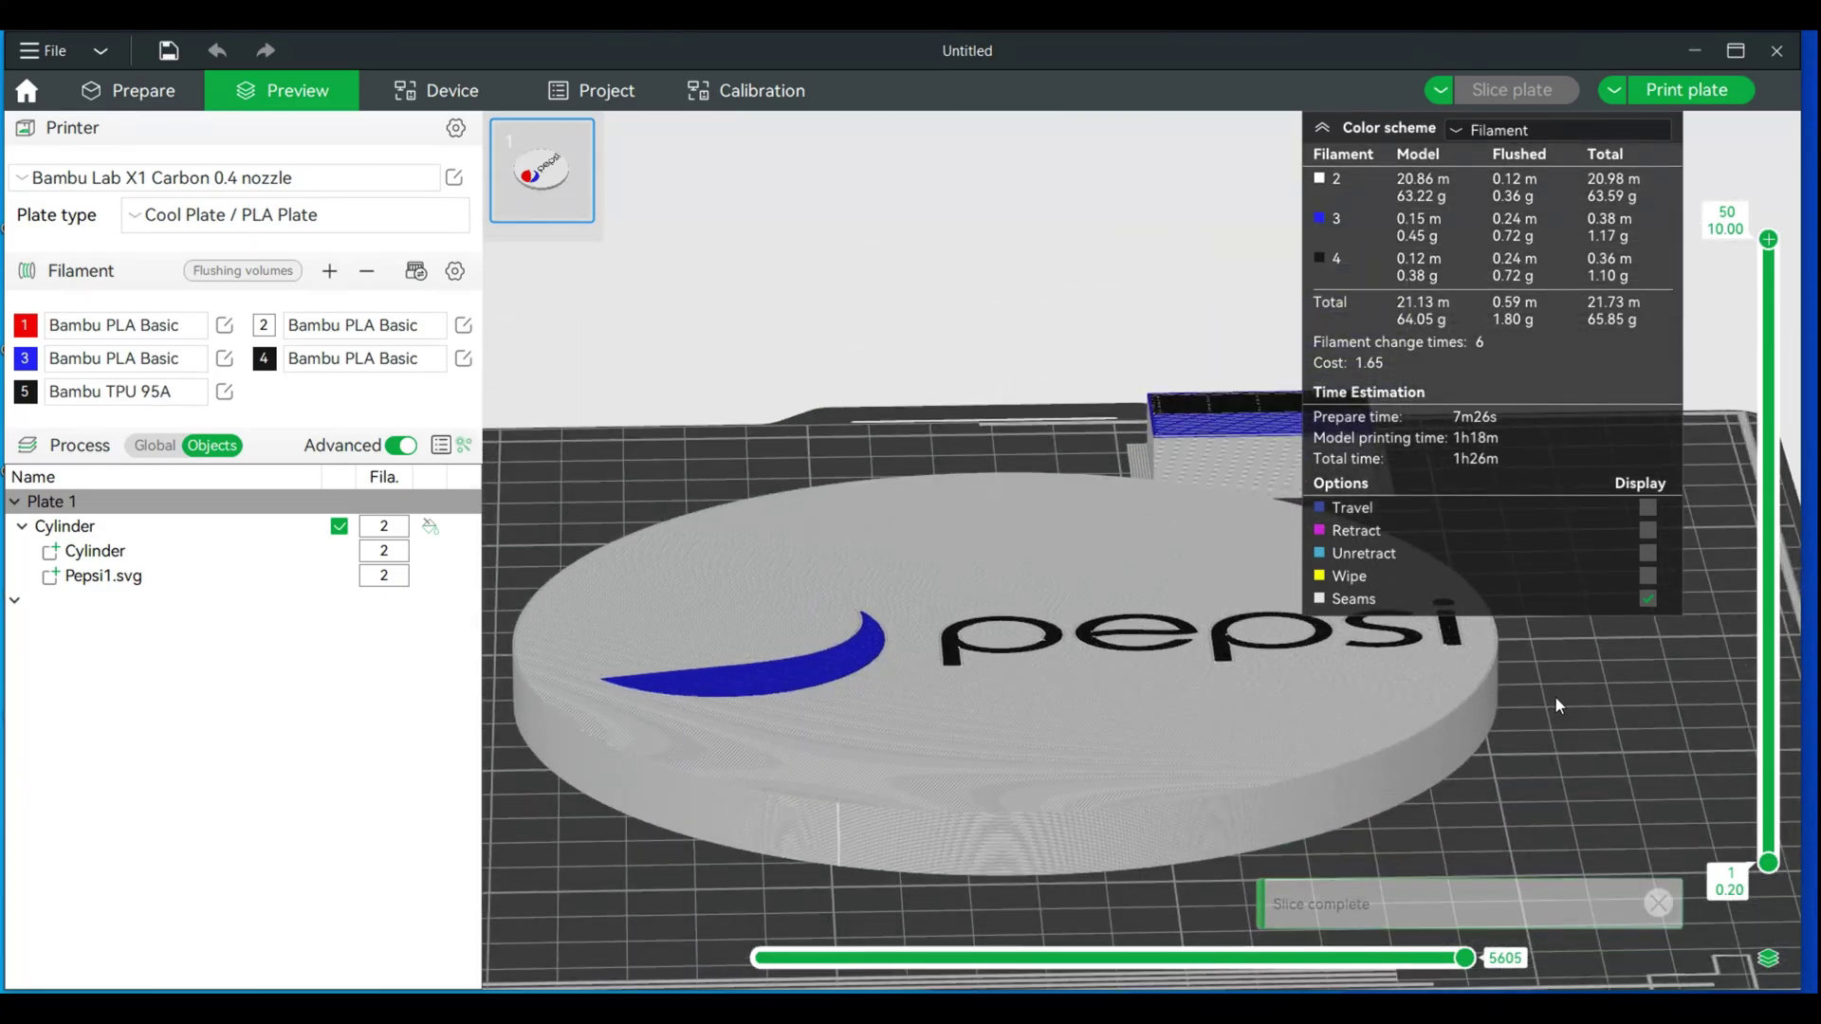
Raise the logo to Z 12.75 mm and re-slice (1h27m, 66.23 g, 6 changes)
{"action": "left_click", "coordinate": [154, 94]}
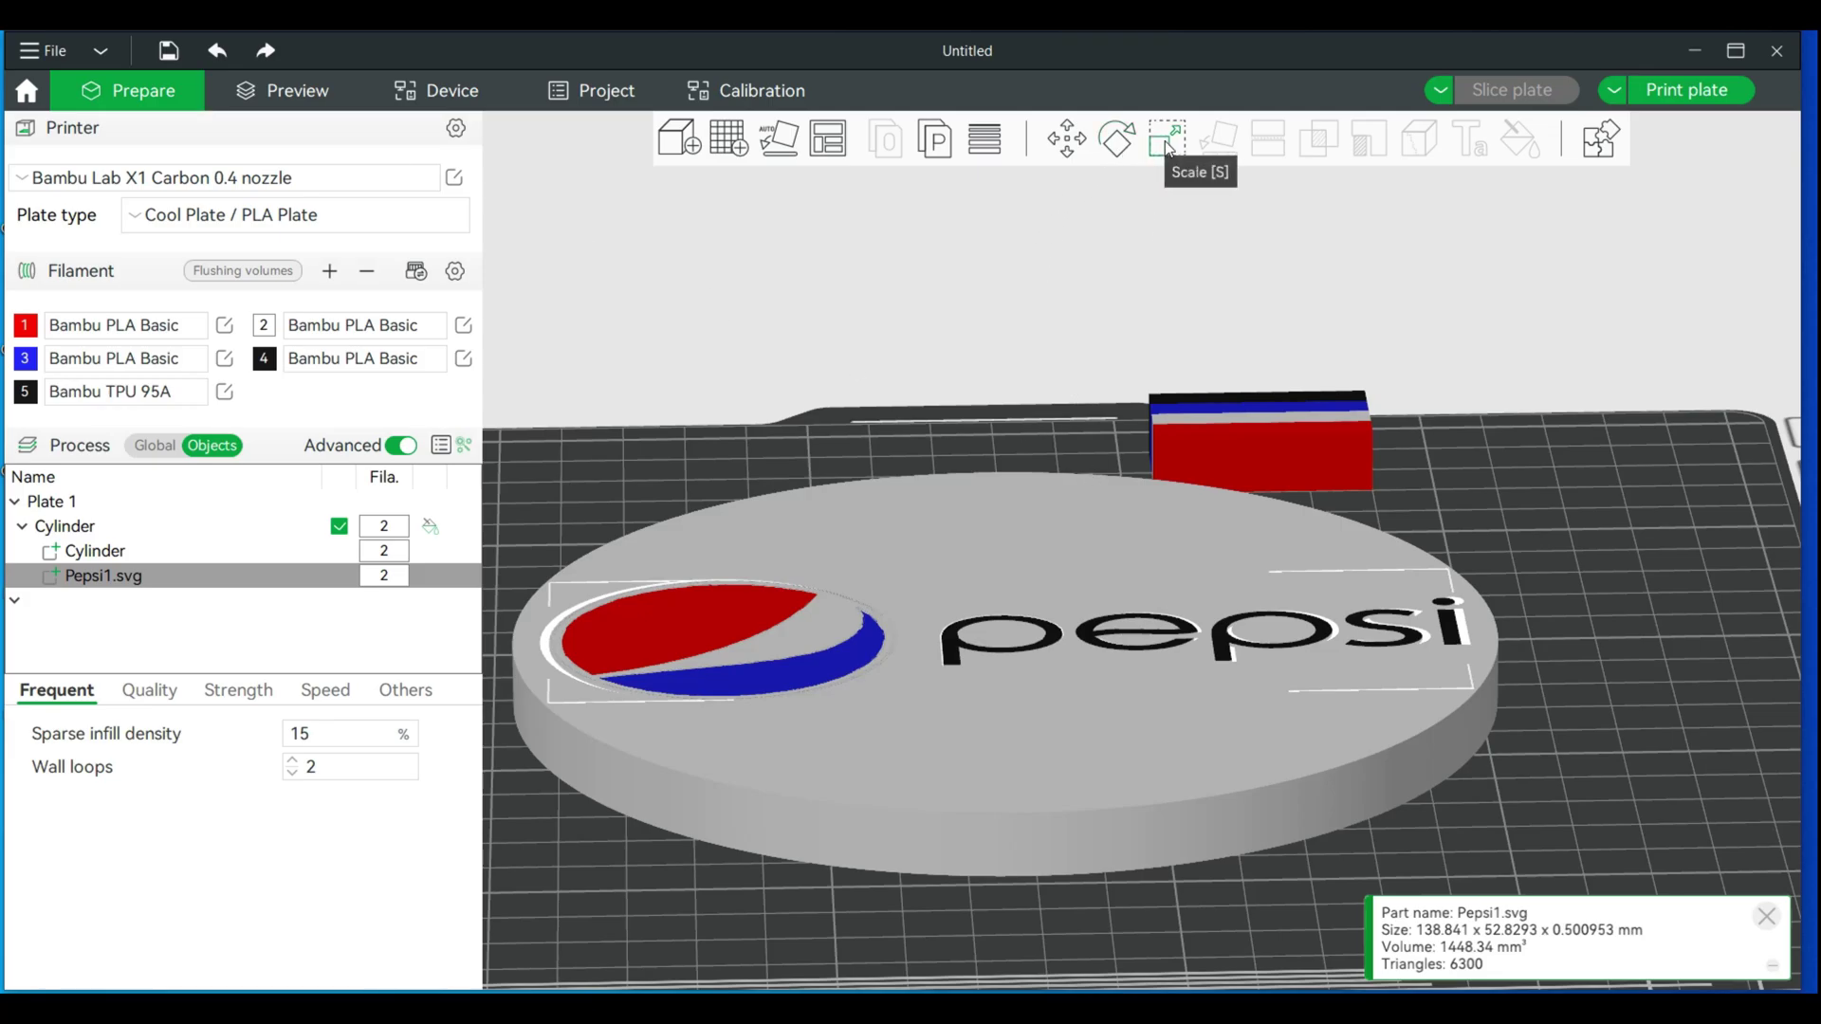
{"action": "left_click", "coordinate": [1067, 139]}
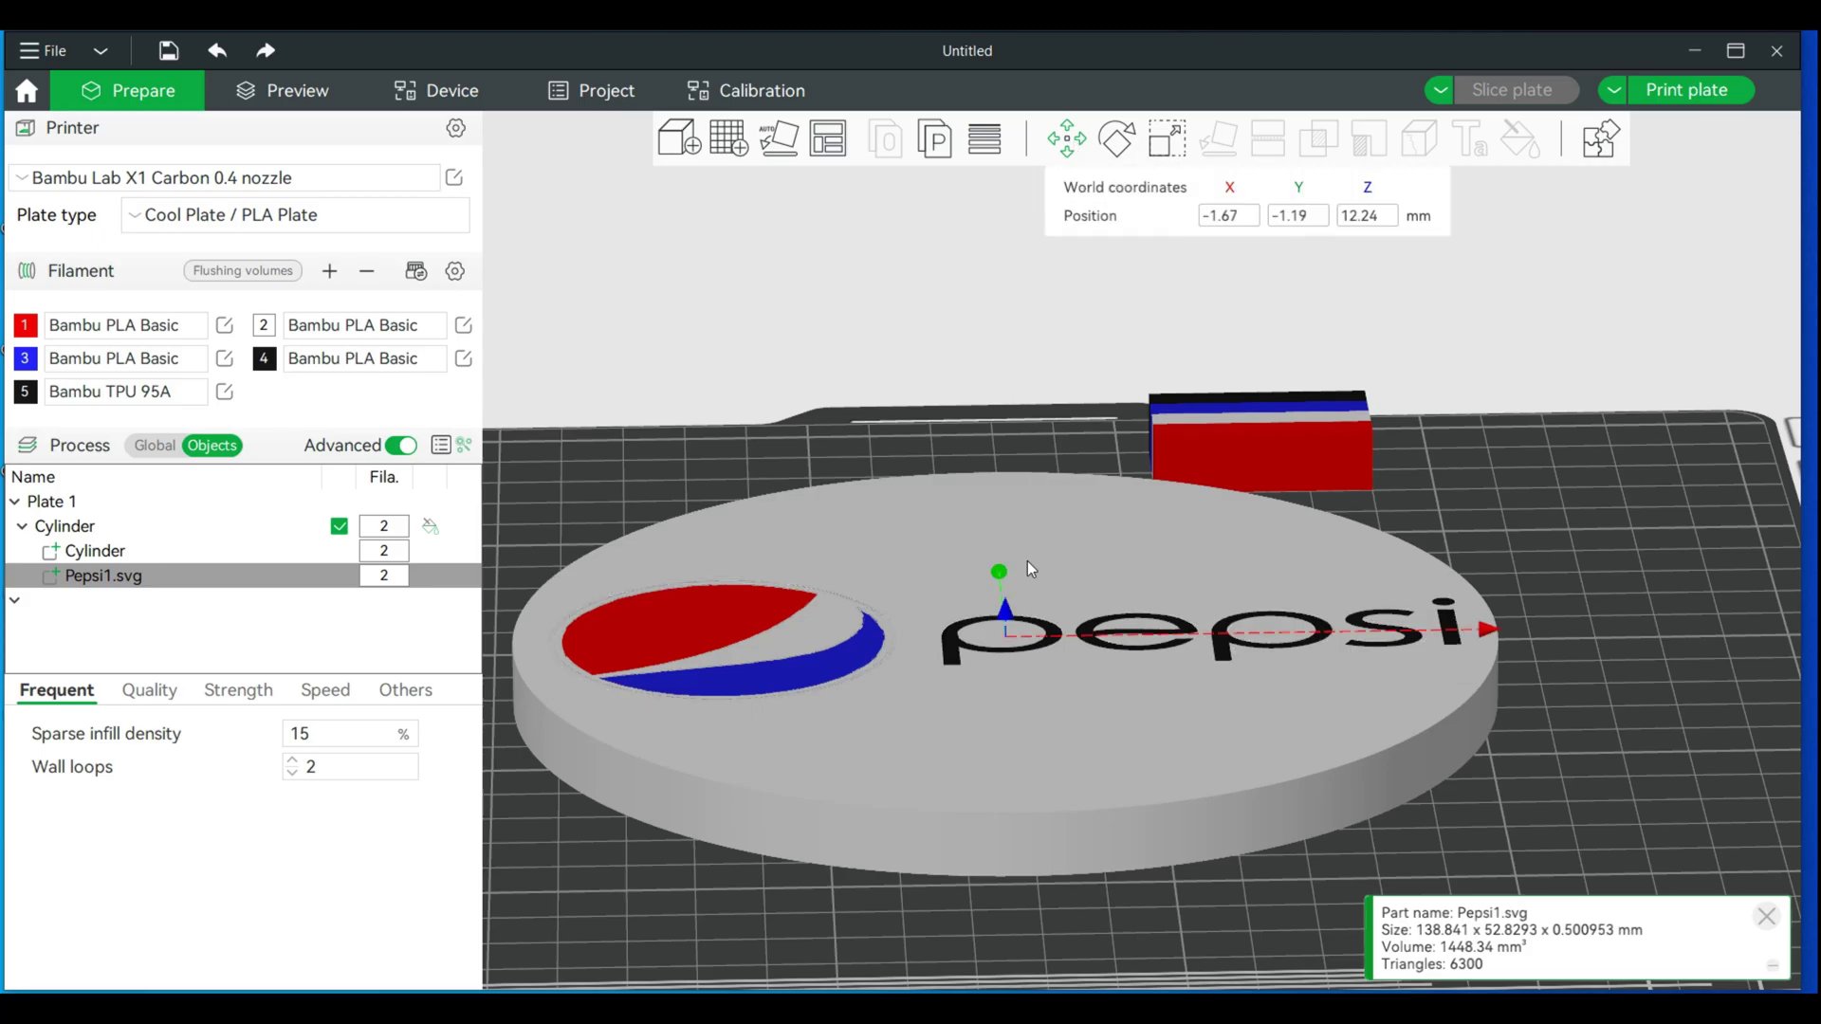
{"action": "left_click_drag", "start_coordinate": [1007, 615], "coordinate": [1004, 616]}
{"action": "left_click", "coordinate": [1538, 89]}
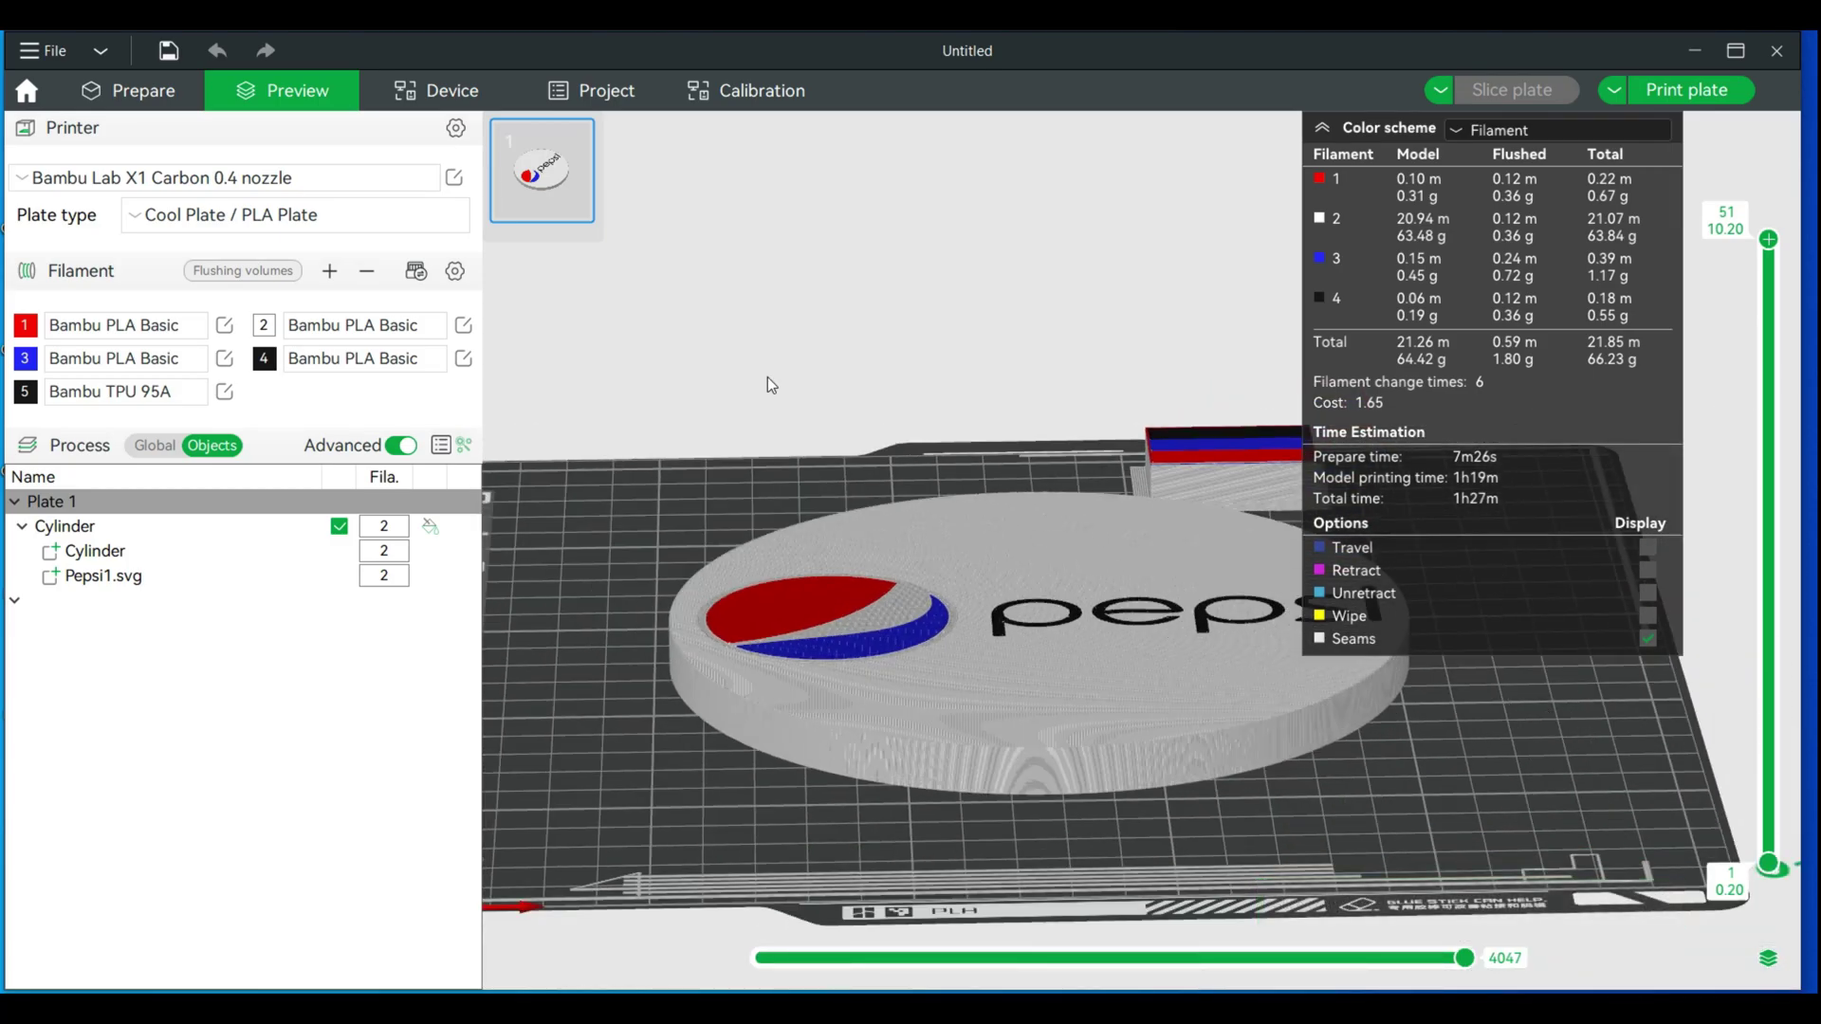
Lay the Cylinder coin onto its Pepsi logo face so the plain white side faces up
{"action": "left_click", "coordinate": [143, 90]}
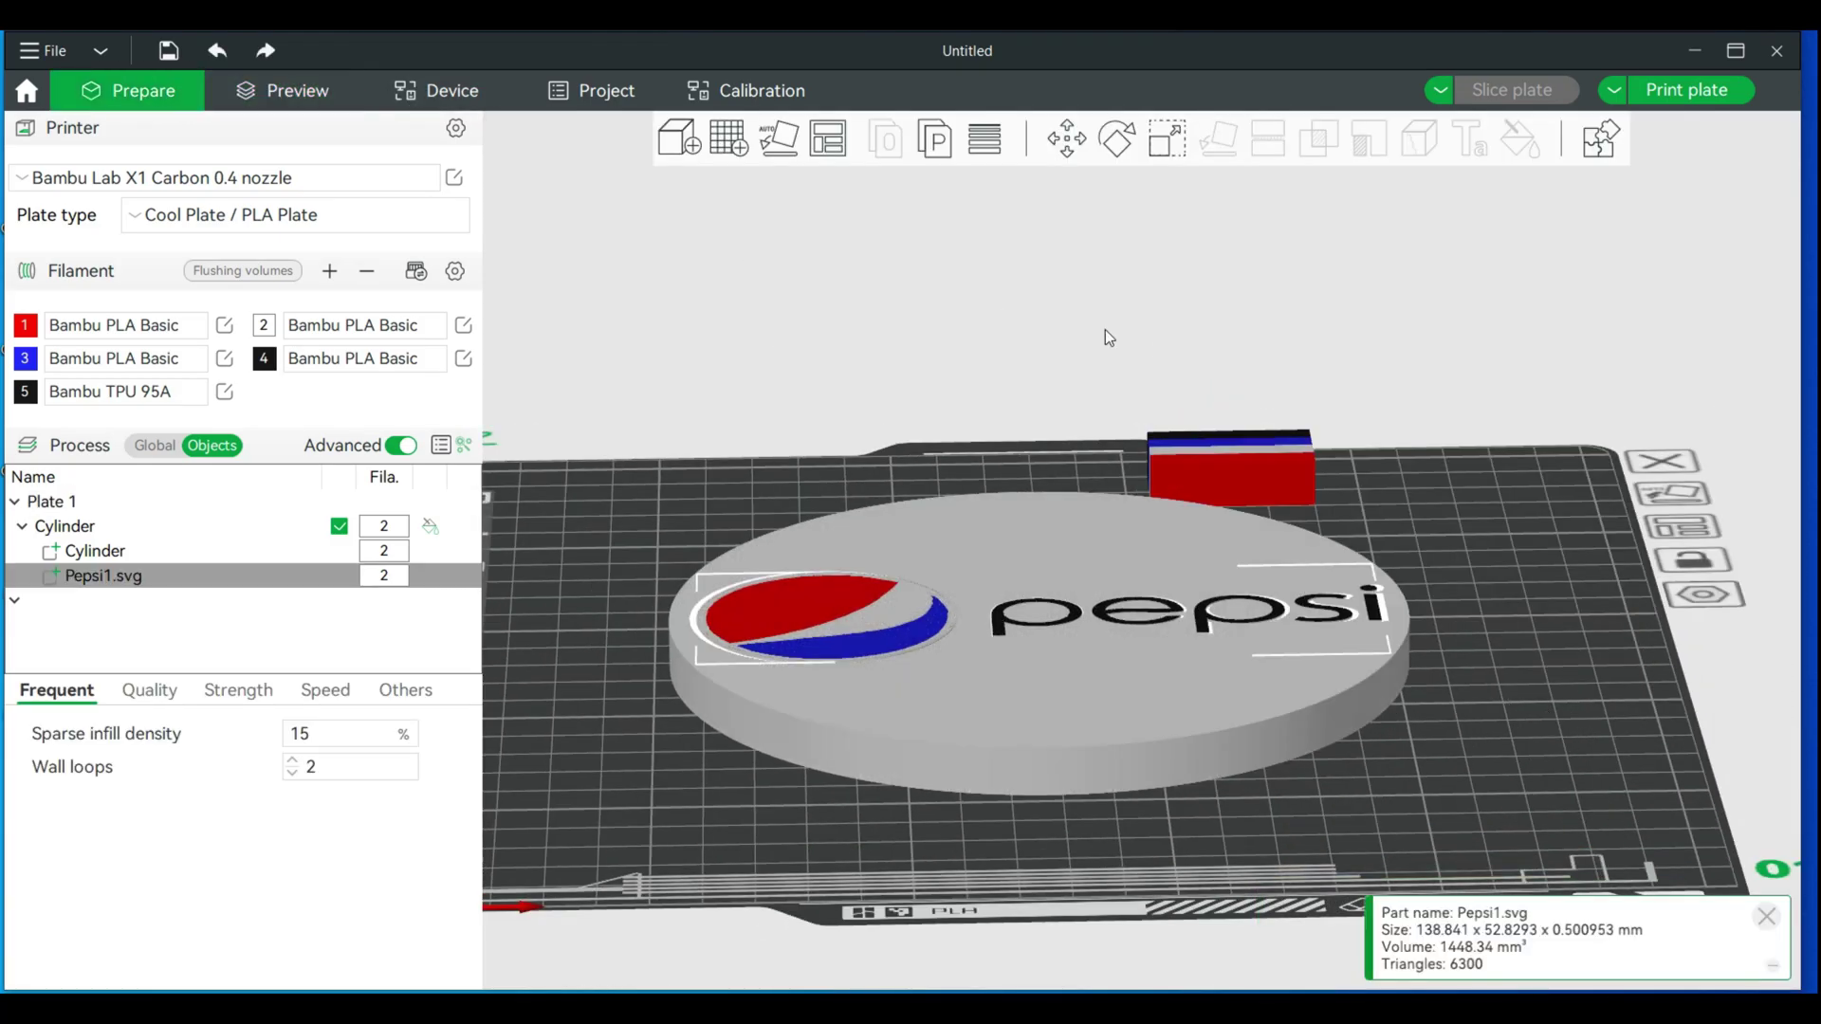
{"action": "left_click", "coordinate": [1557, 381]}
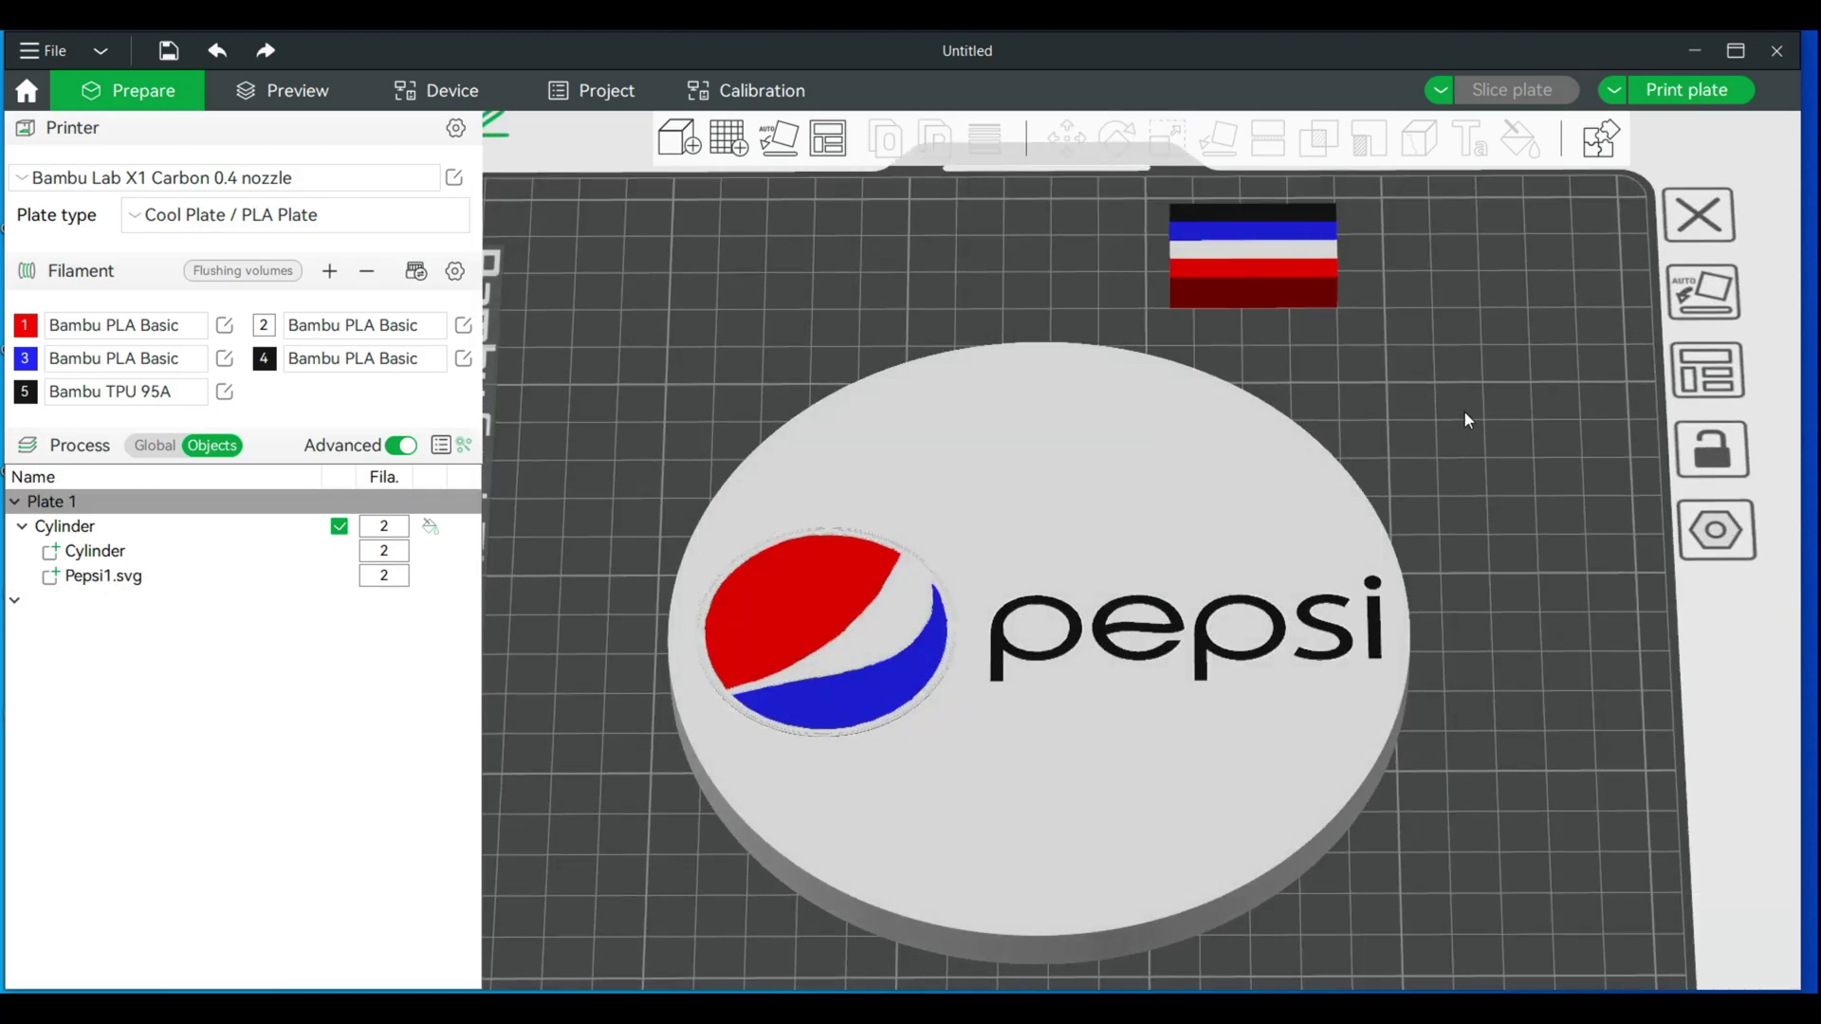
{"action": "left_click", "coordinate": [998, 514]}
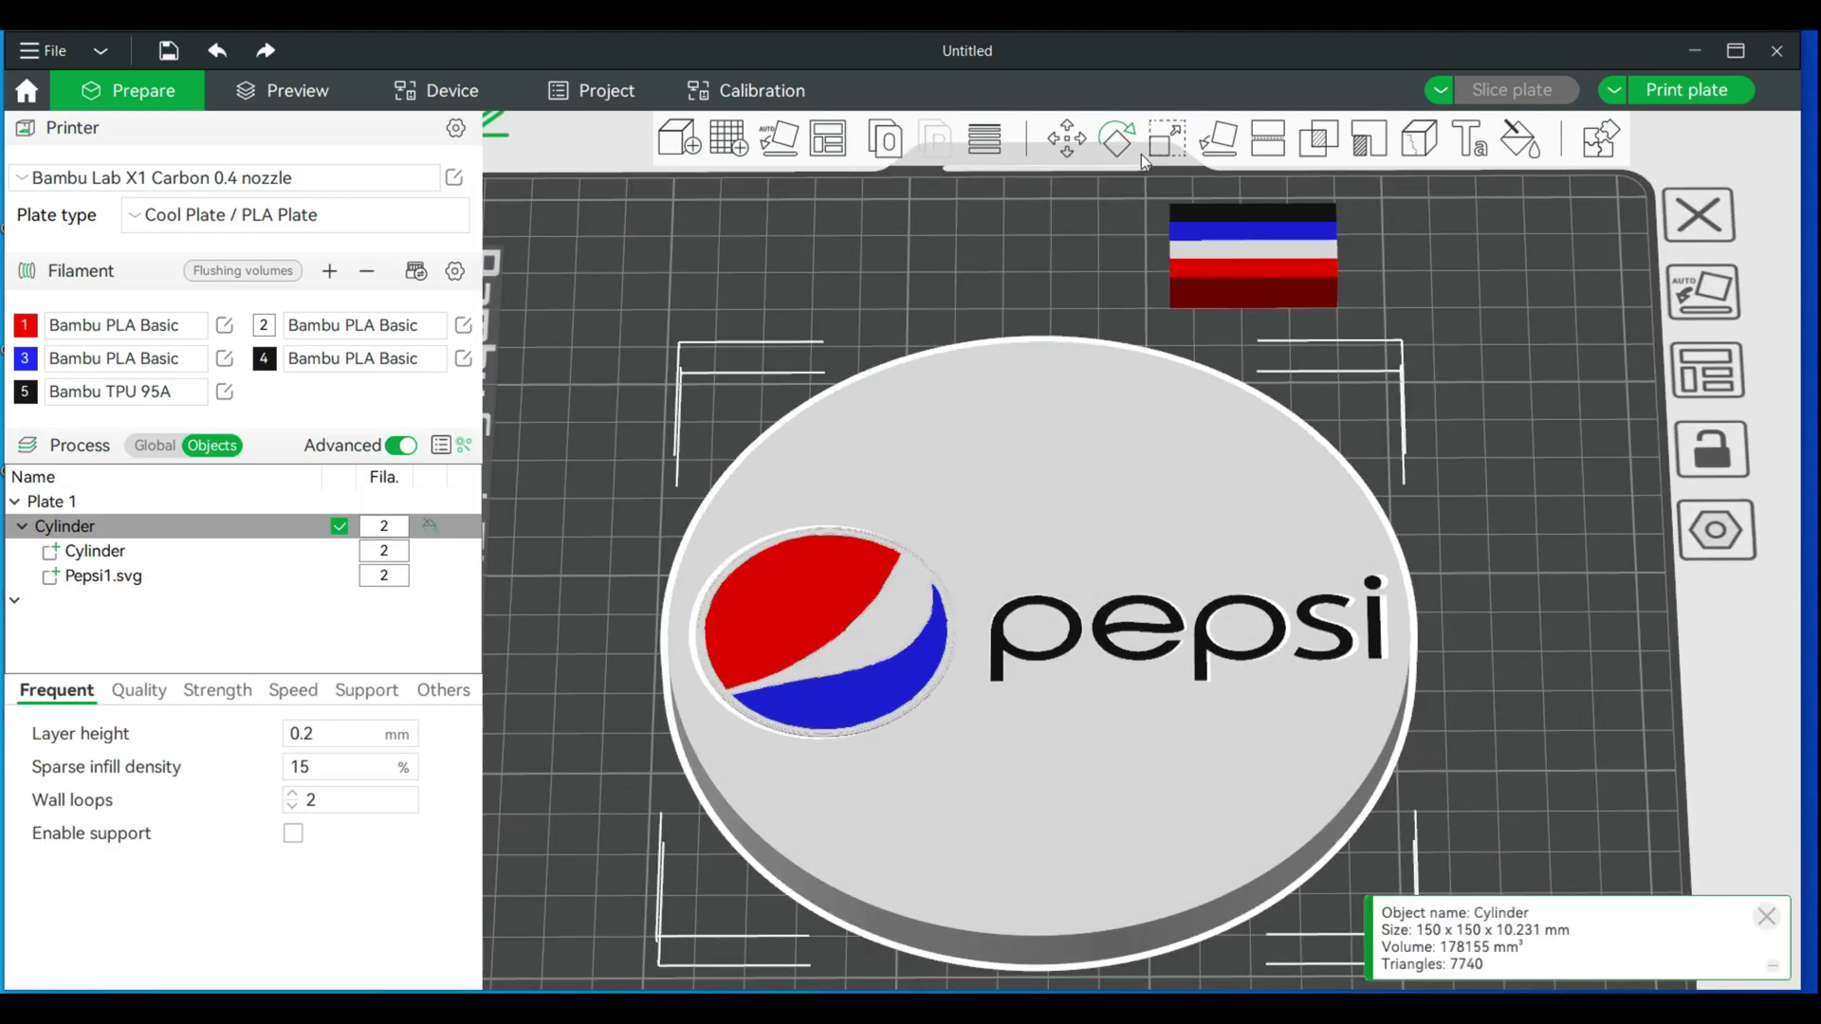
{"action": "left_click", "coordinate": [1209, 144]}
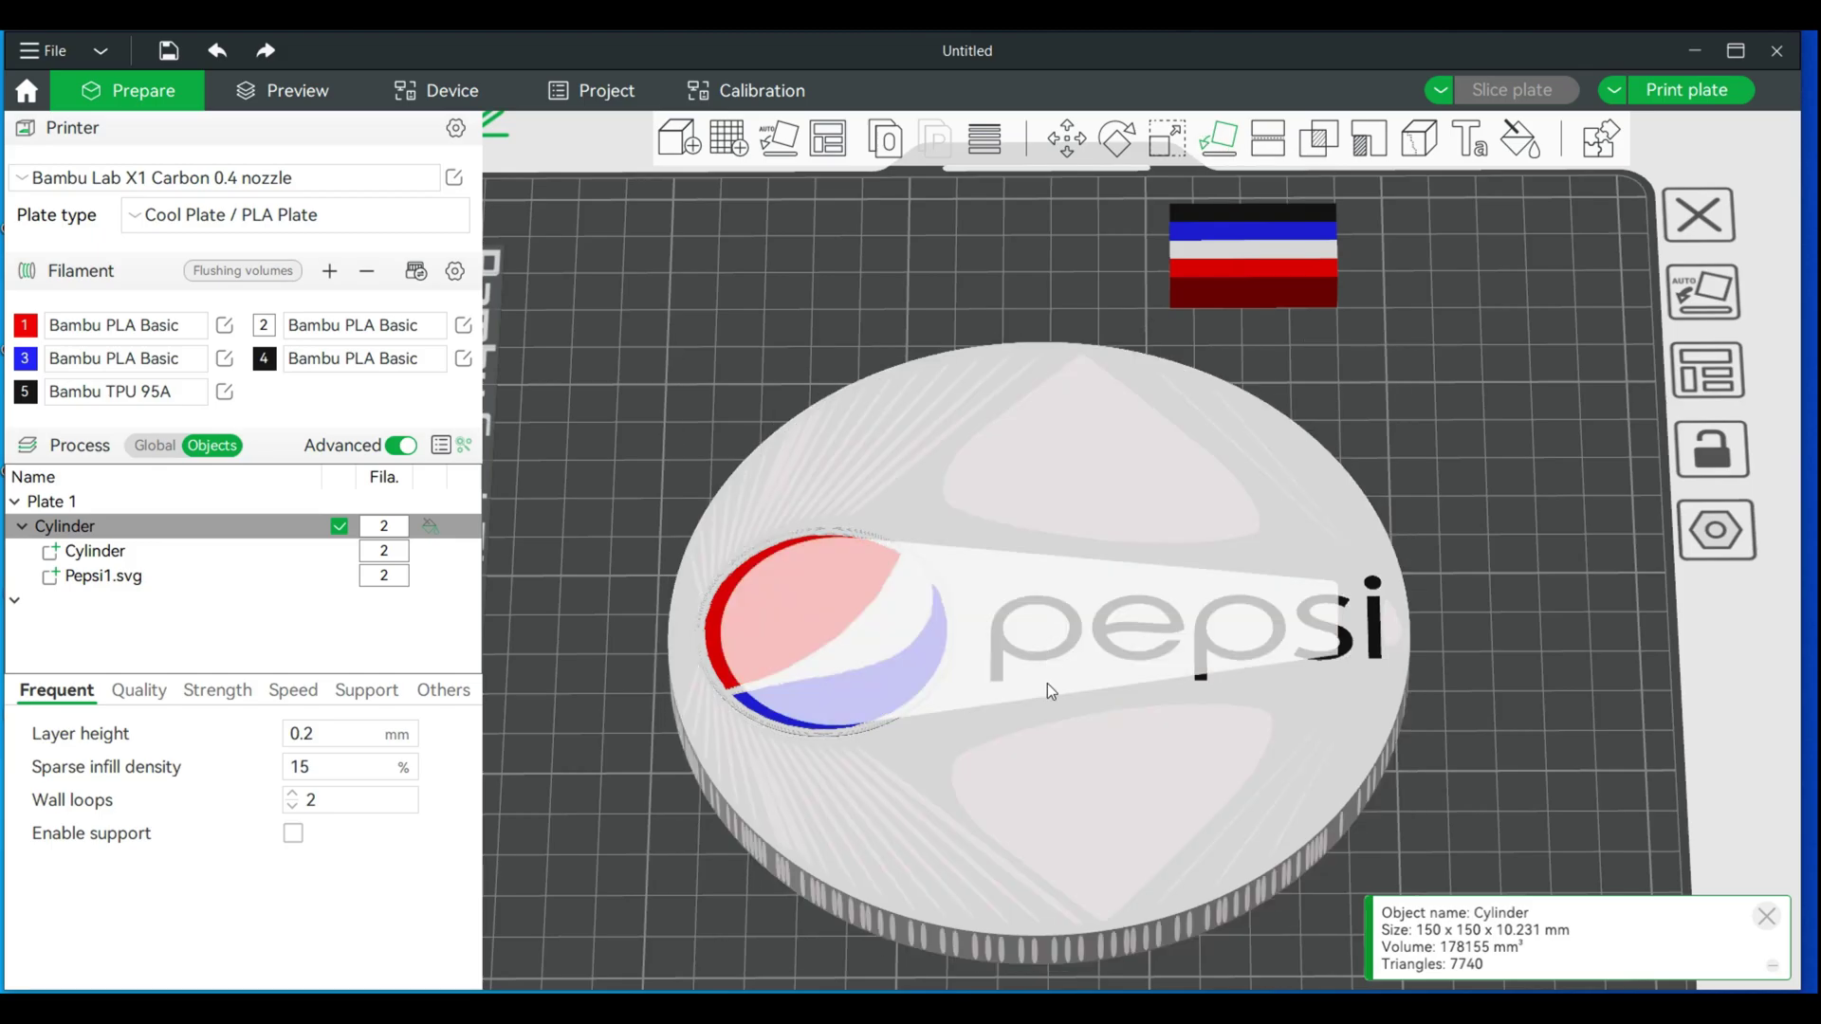
{"action": "left_click", "coordinate": [1017, 634]}
{"action": "left_click", "coordinate": [1475, 630]}
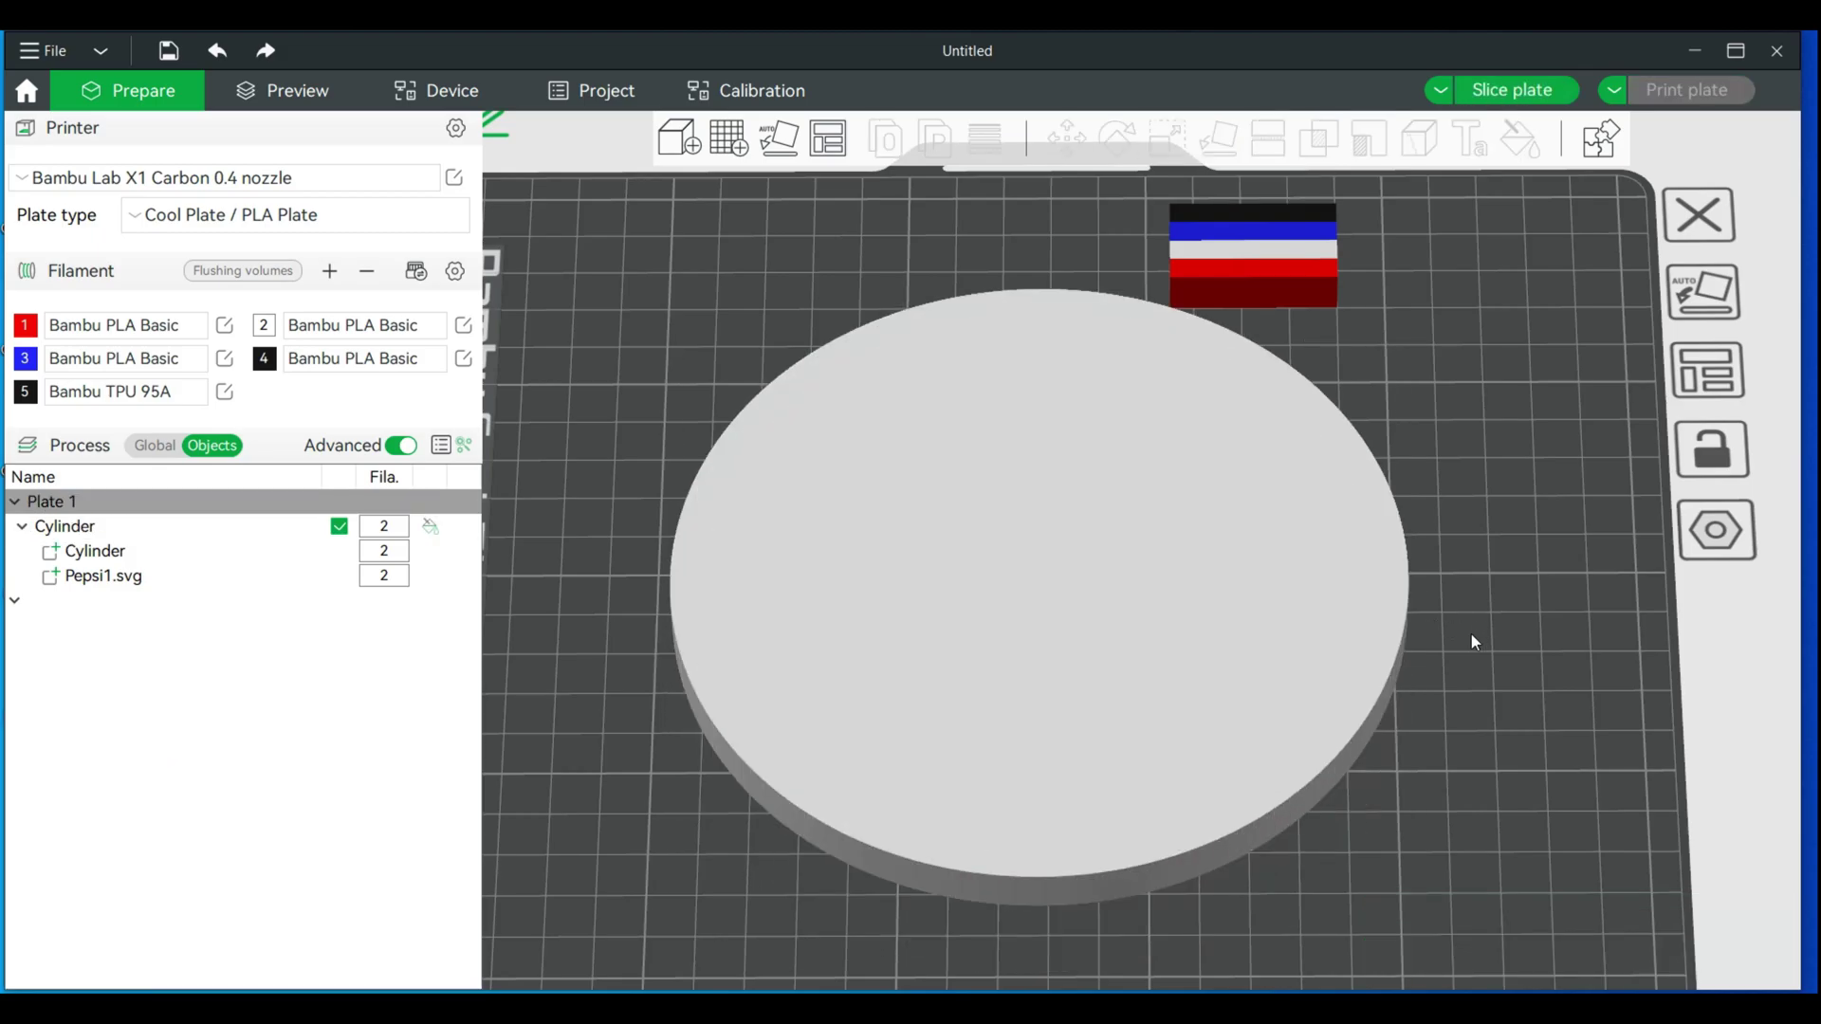
{"action": "mouse_move", "coordinate": [1470, 634]}
{"action": "left_mouse_down"}
{"action": "mouse_move", "coordinate": [1475, 582]}
{"action": "mouse_move", "coordinate": [1466, 611]}
{"action": "left_mouse_up"}
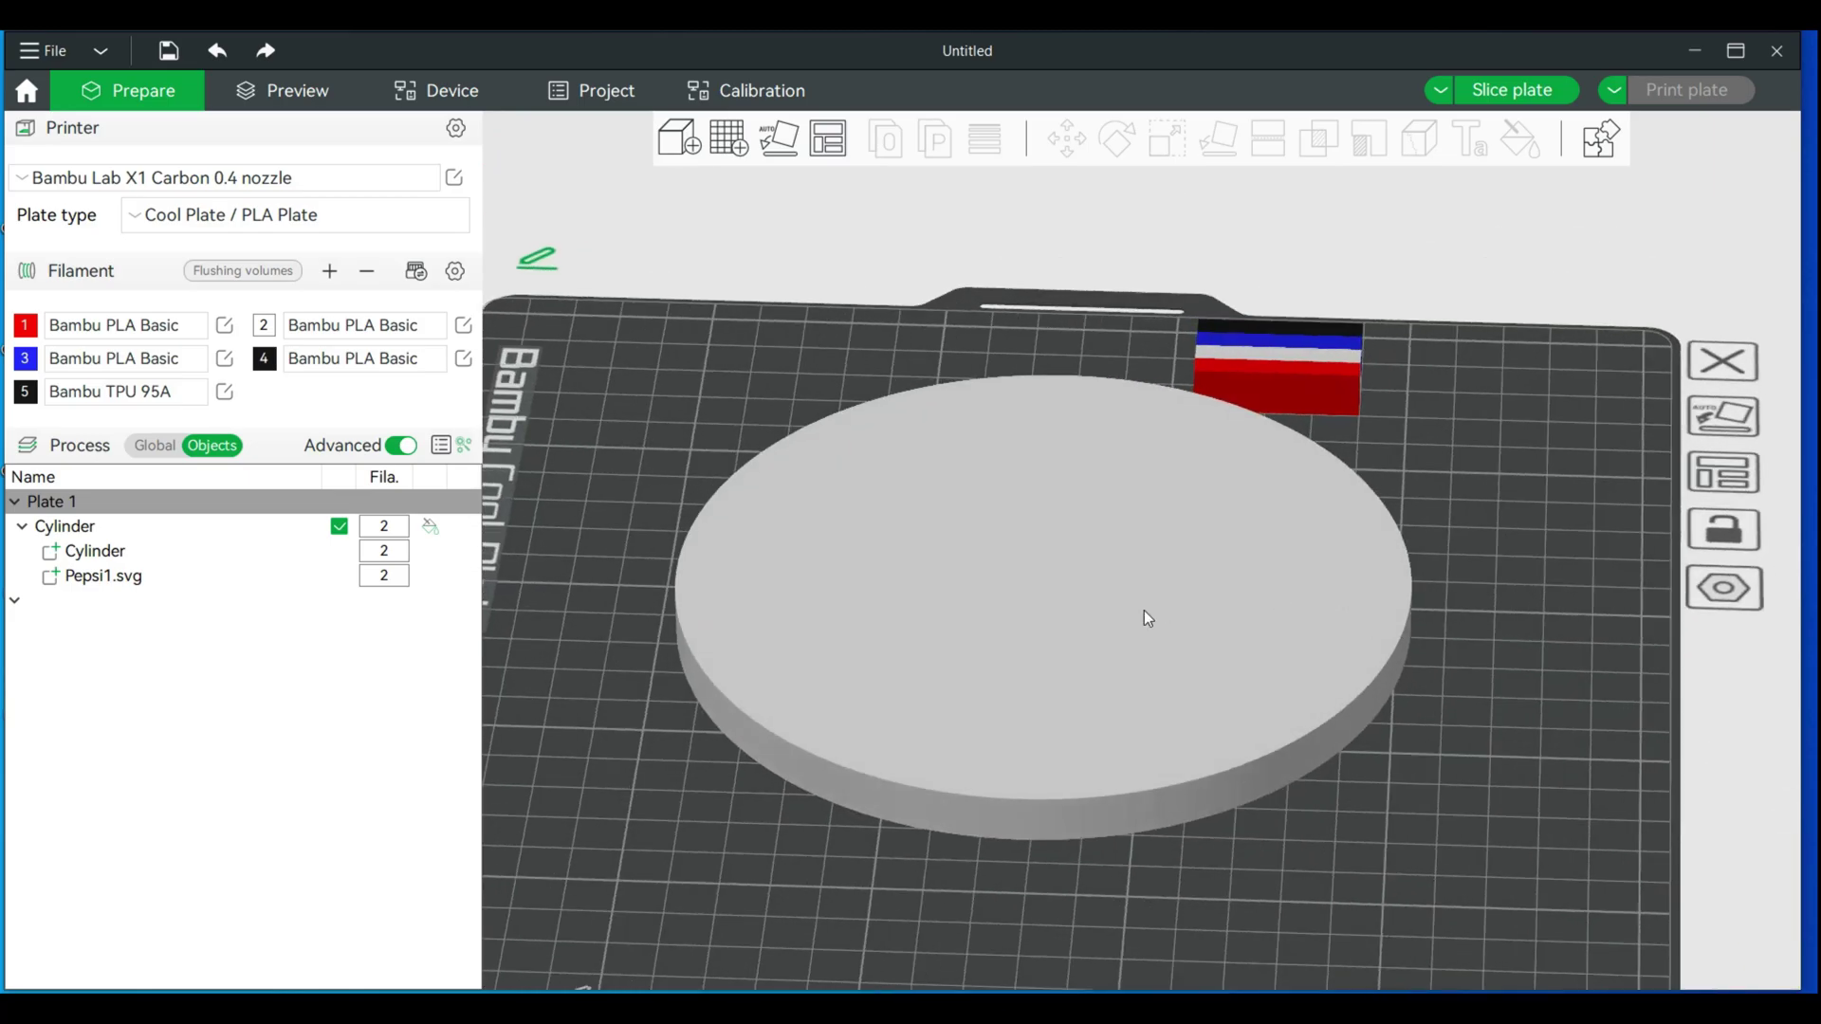
Load Pepsi2.svg from the Desktop as a new part of the Cylinder object
{"action": "right_click", "coordinate": [971, 596]}
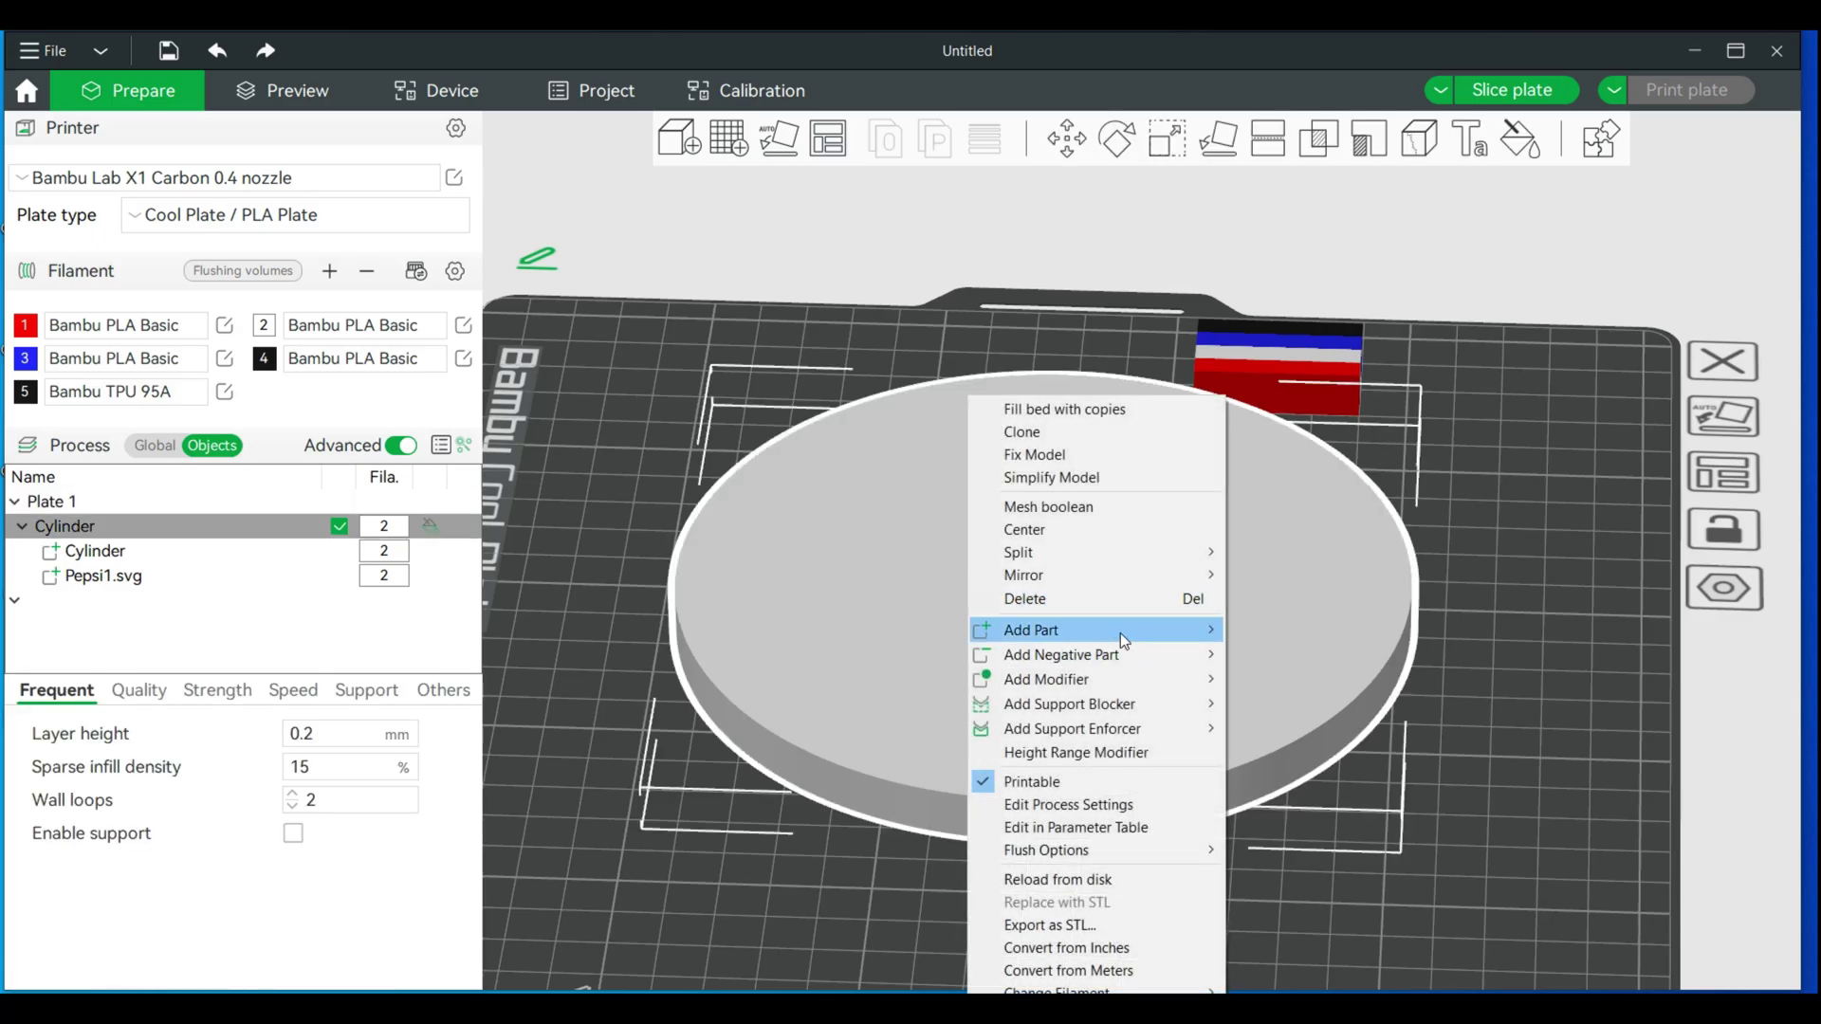
{"action": "mouse_move", "coordinate": [1119, 631]}
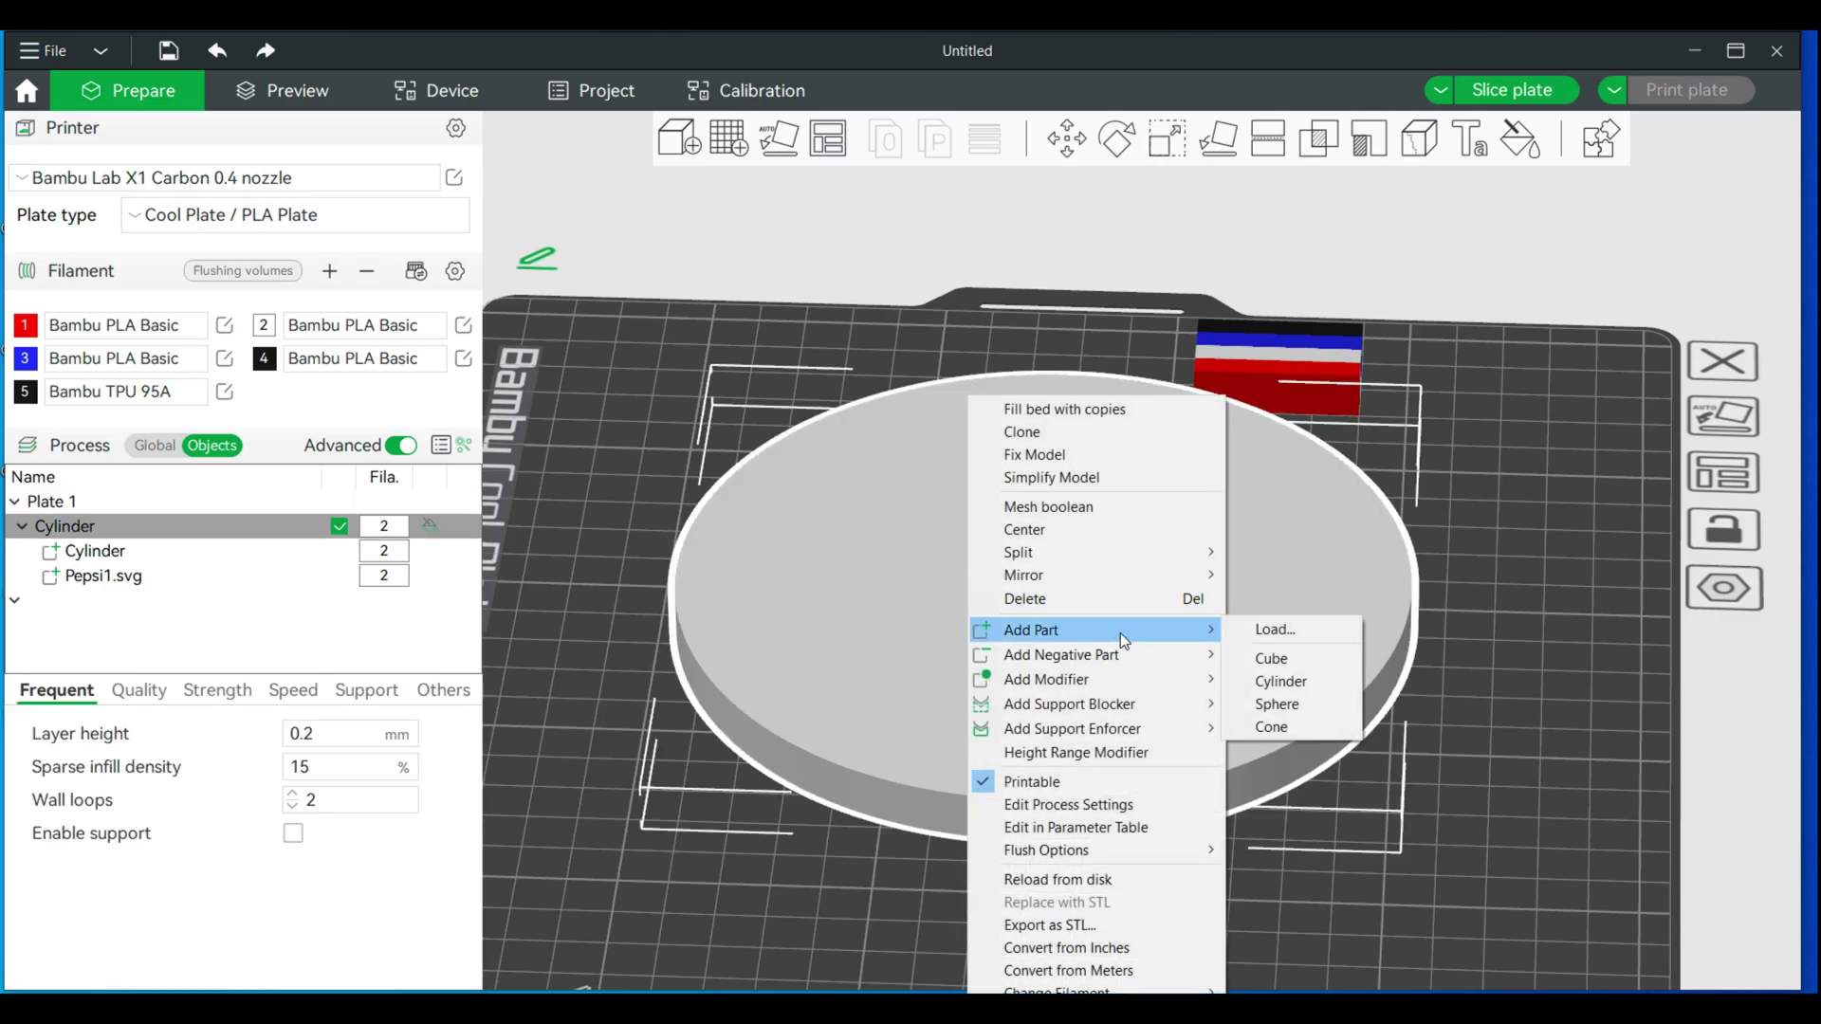
{"action": "left_click", "coordinate": [1276, 628]}
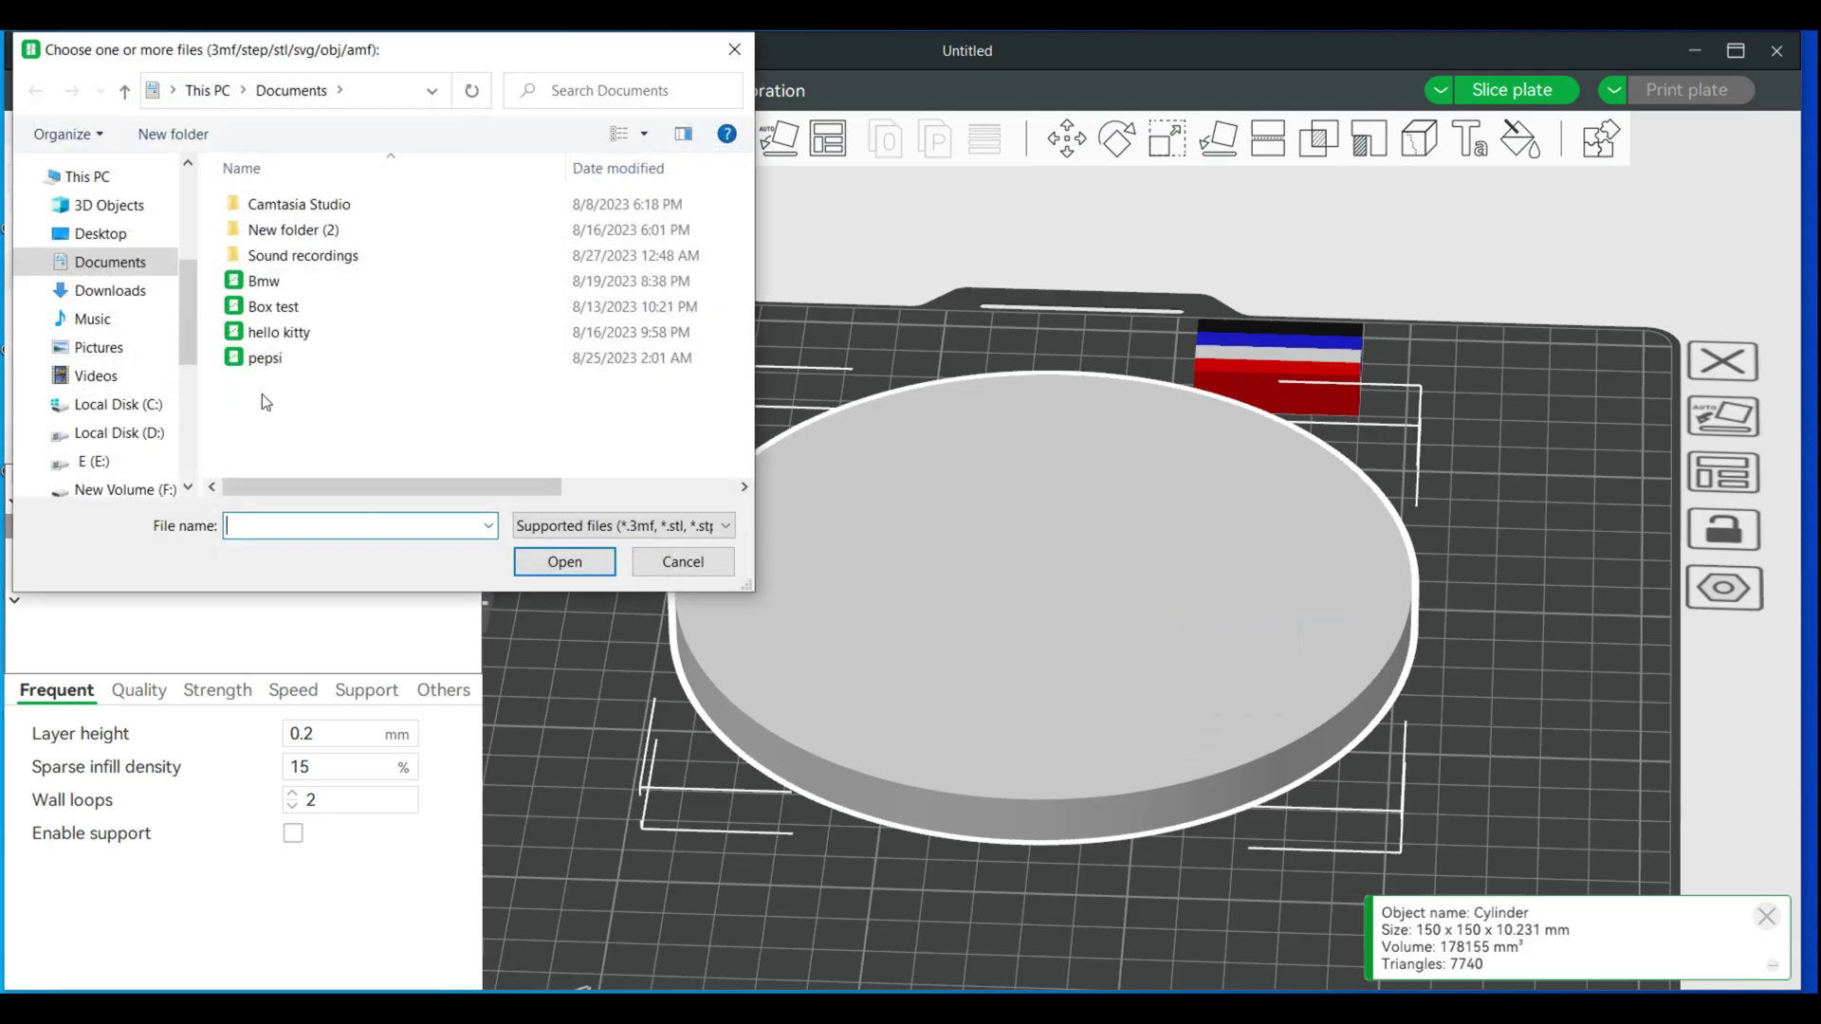
{"action": "left_click", "coordinate": [100, 233]}
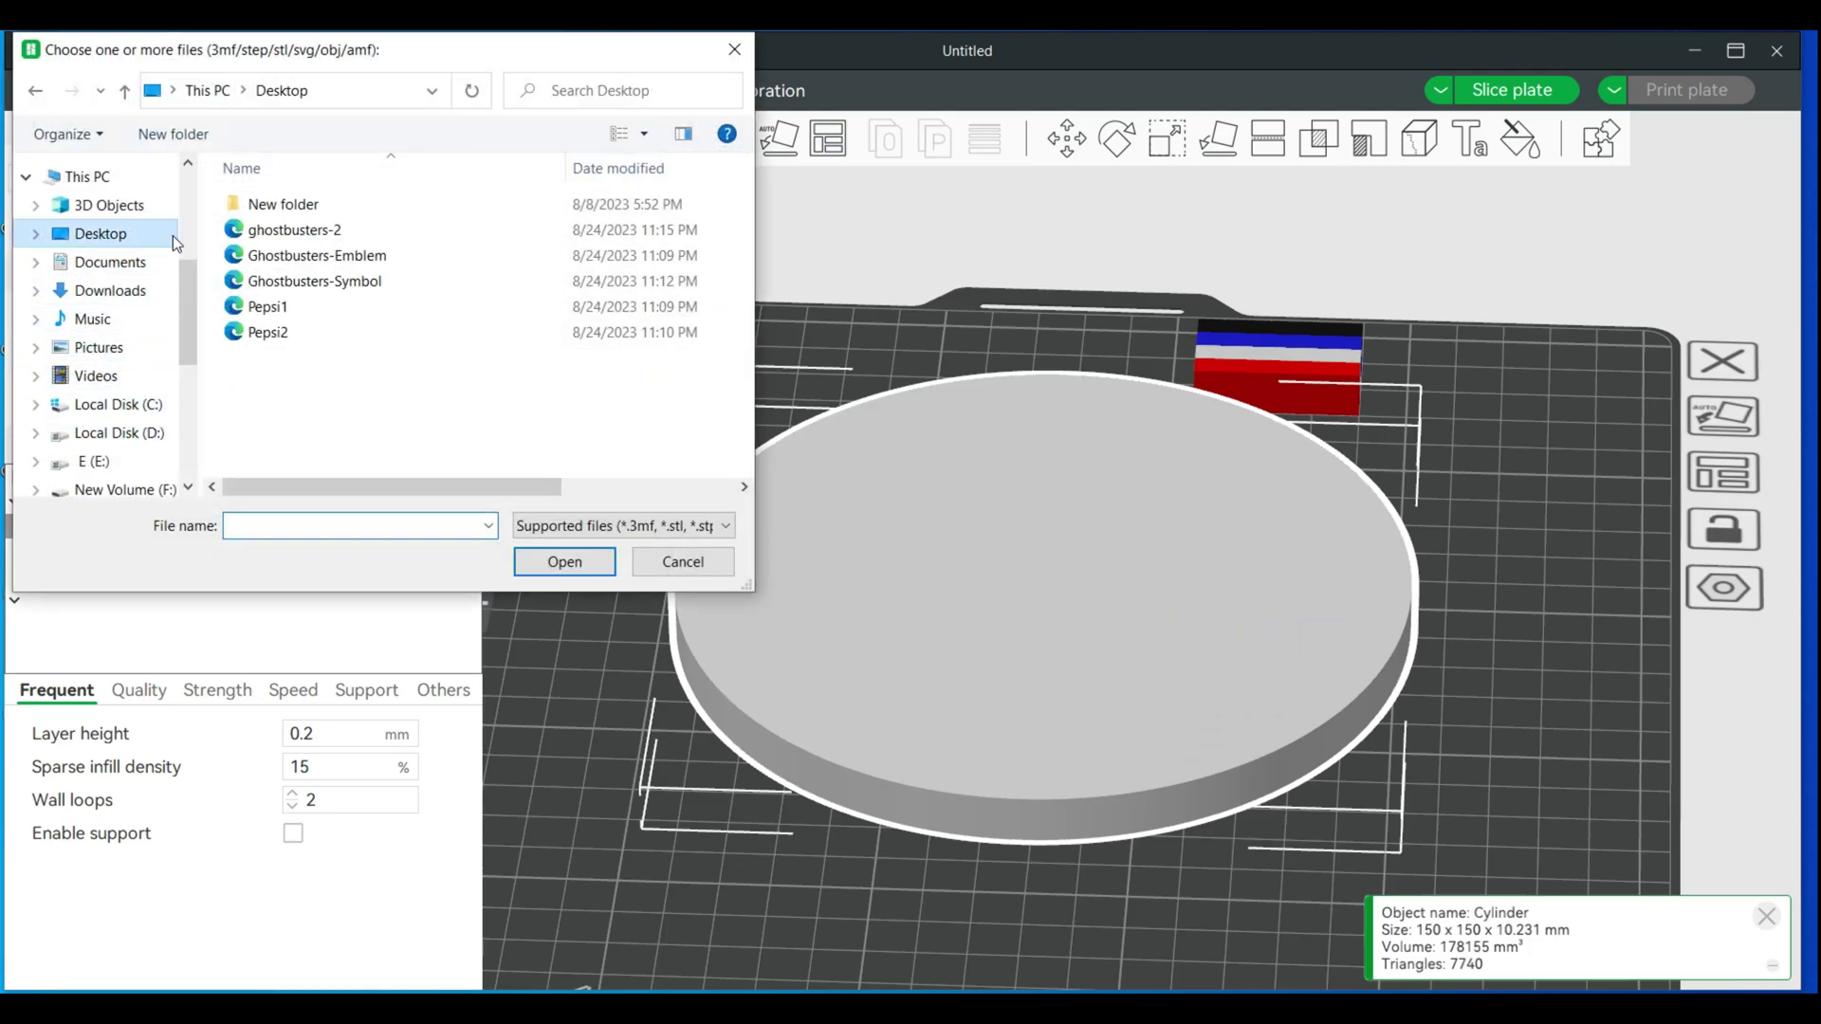
{"action": "left_click", "coordinate": [258, 329]}
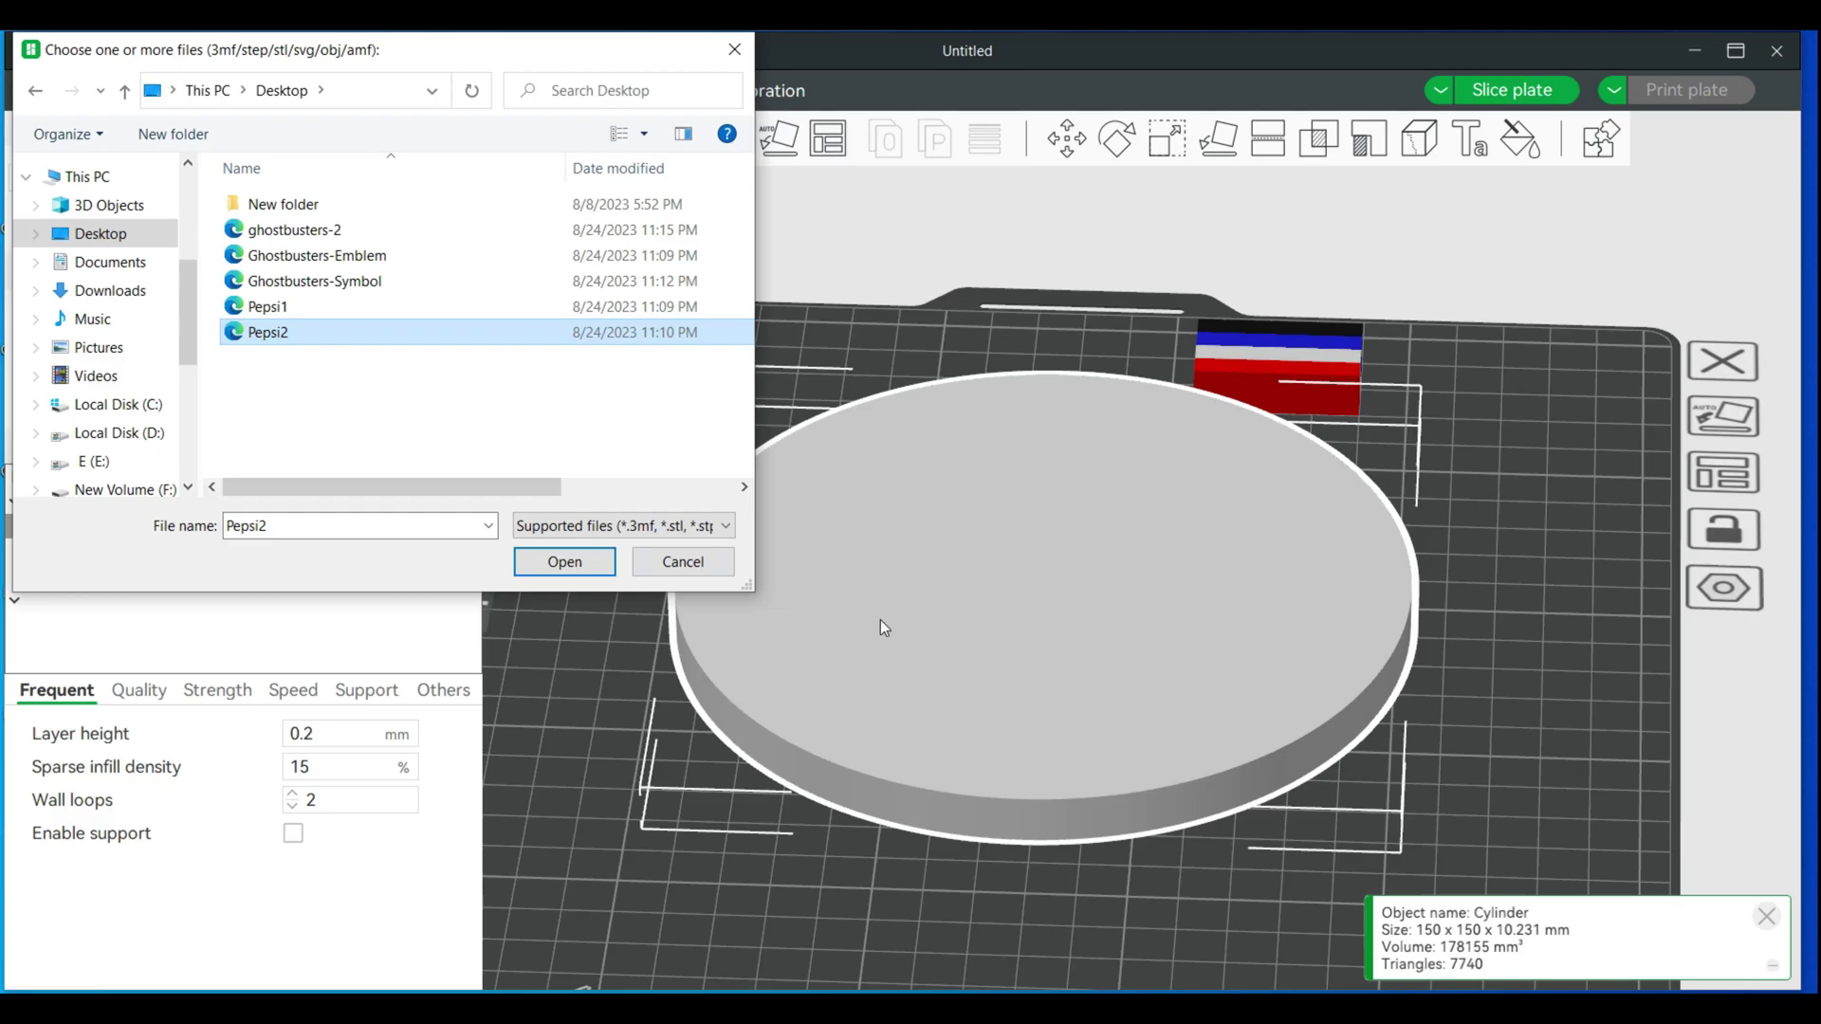
{"action": "left_click", "coordinate": [545, 561]}
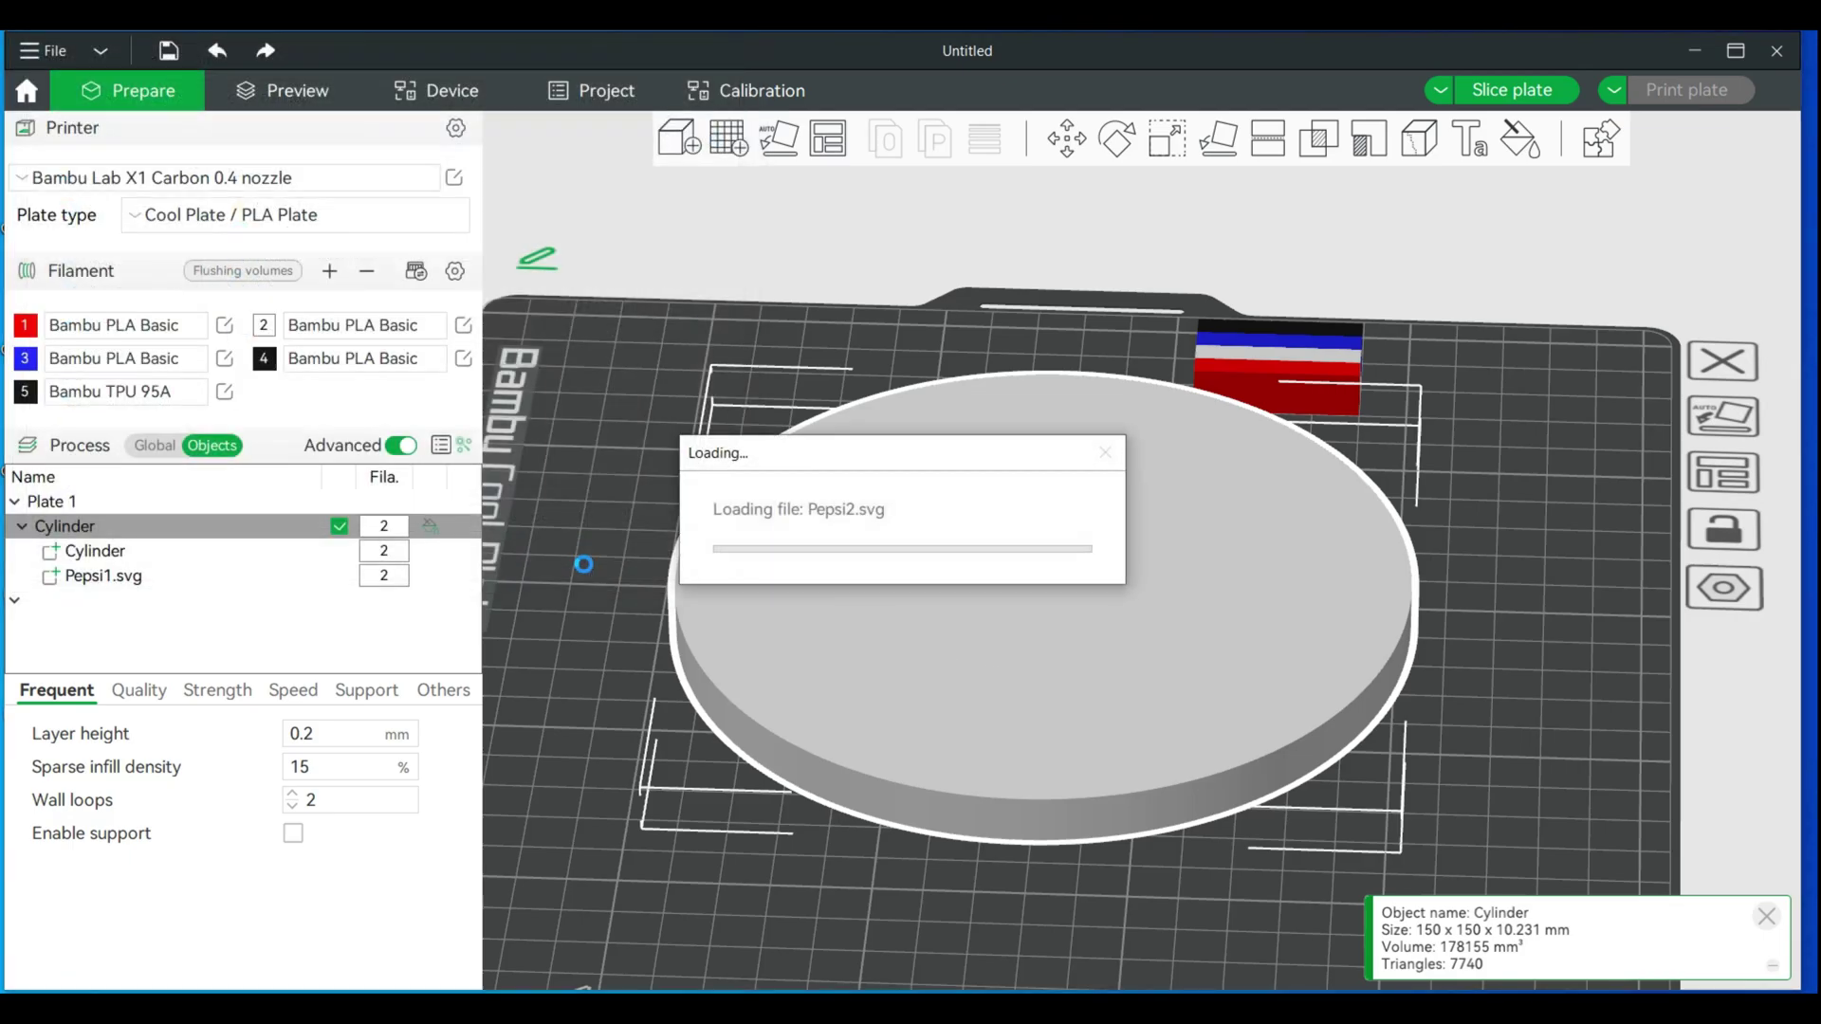
Centre the Pepsi2 part on the plate and roughly shrink it to about 66%
{"action": "scroll", "coordinate": [631, 584], "scroll_direction": "down", "scroll_amount": 6}
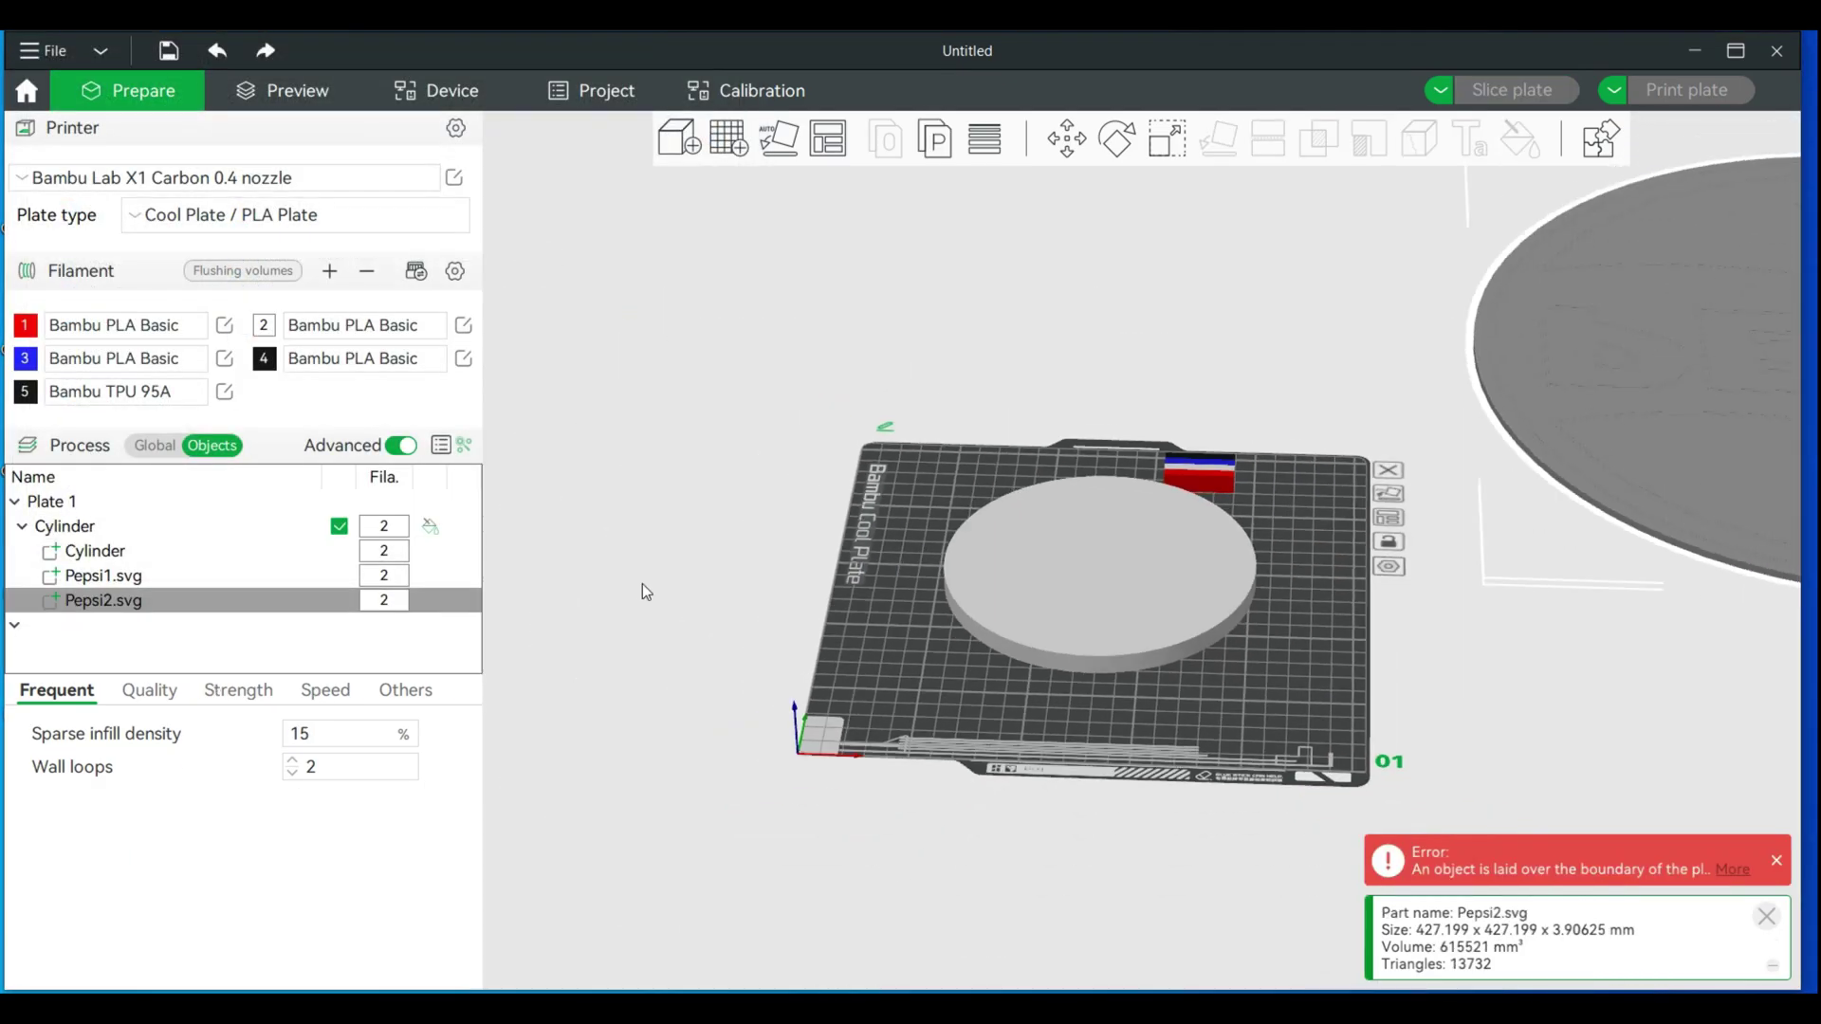
{"action": "scroll", "coordinate": [645, 590], "scroll_direction": "down", "scroll_amount": 2}
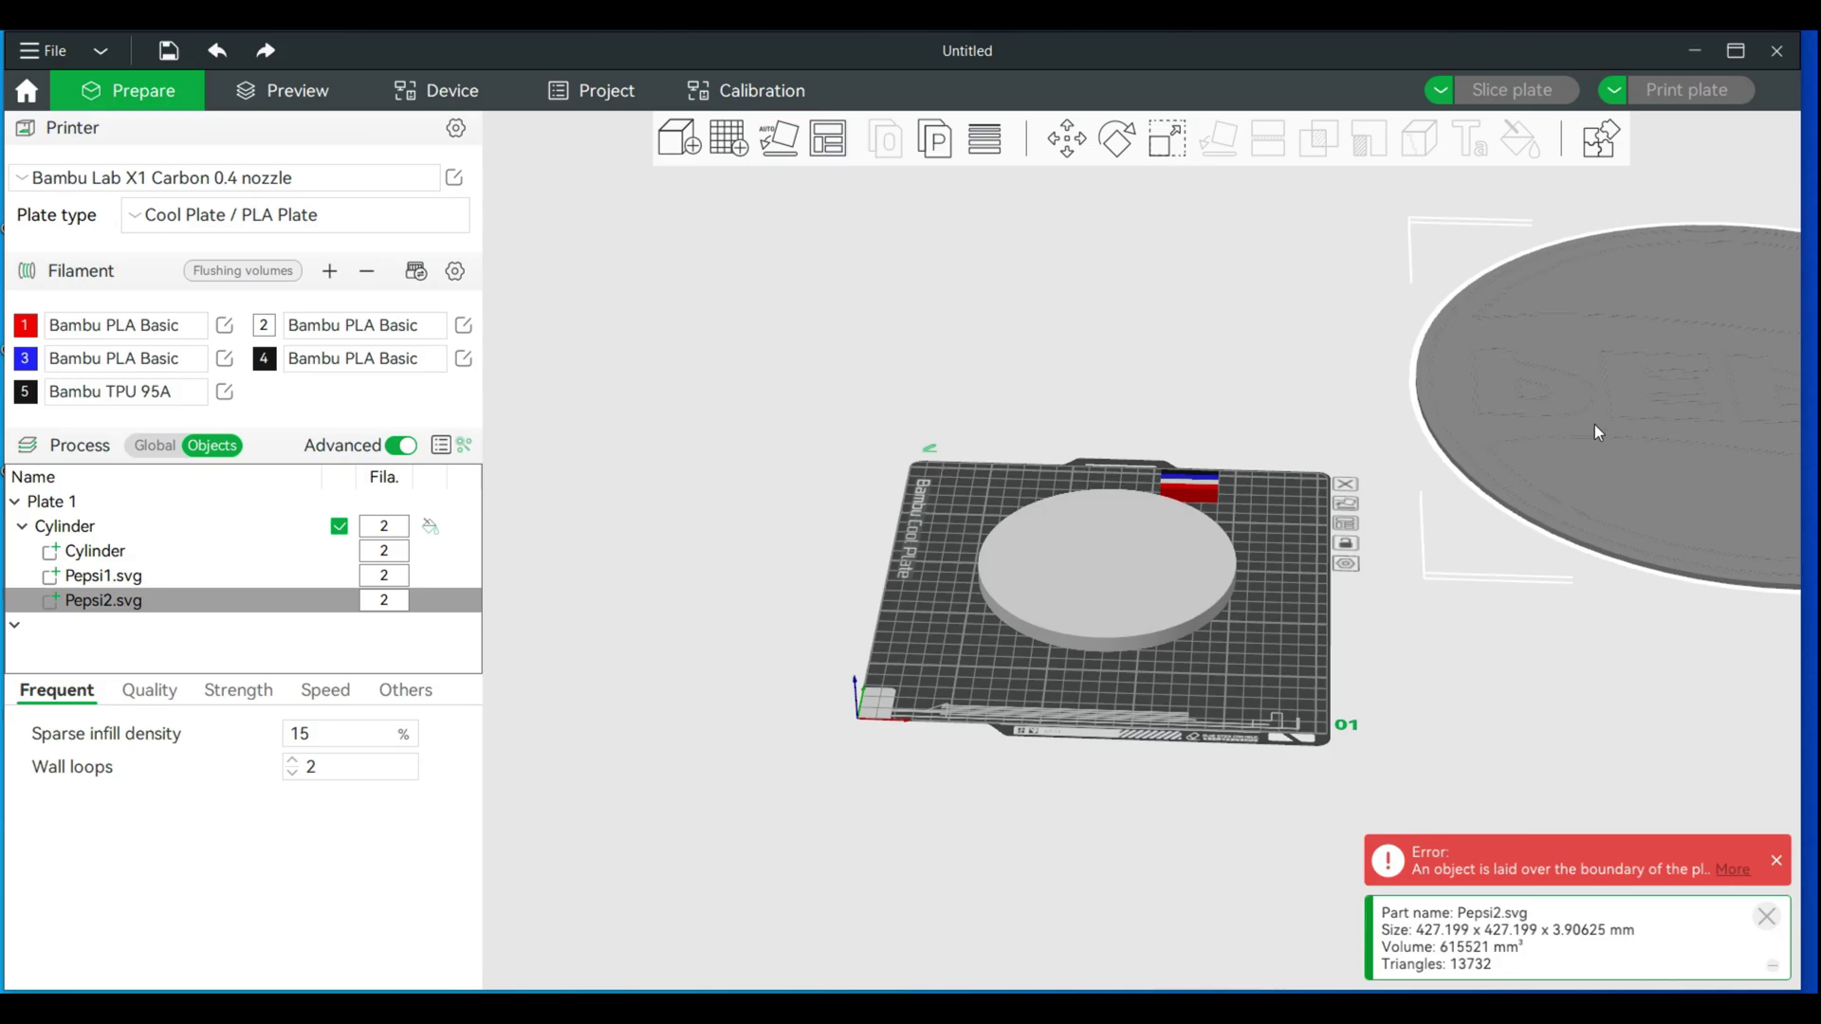
{"action": "left_click_drag", "start_coordinate": [1595, 432], "coordinate": [1532, 450]}
{"action": "right_click", "coordinate": [1532, 450]}
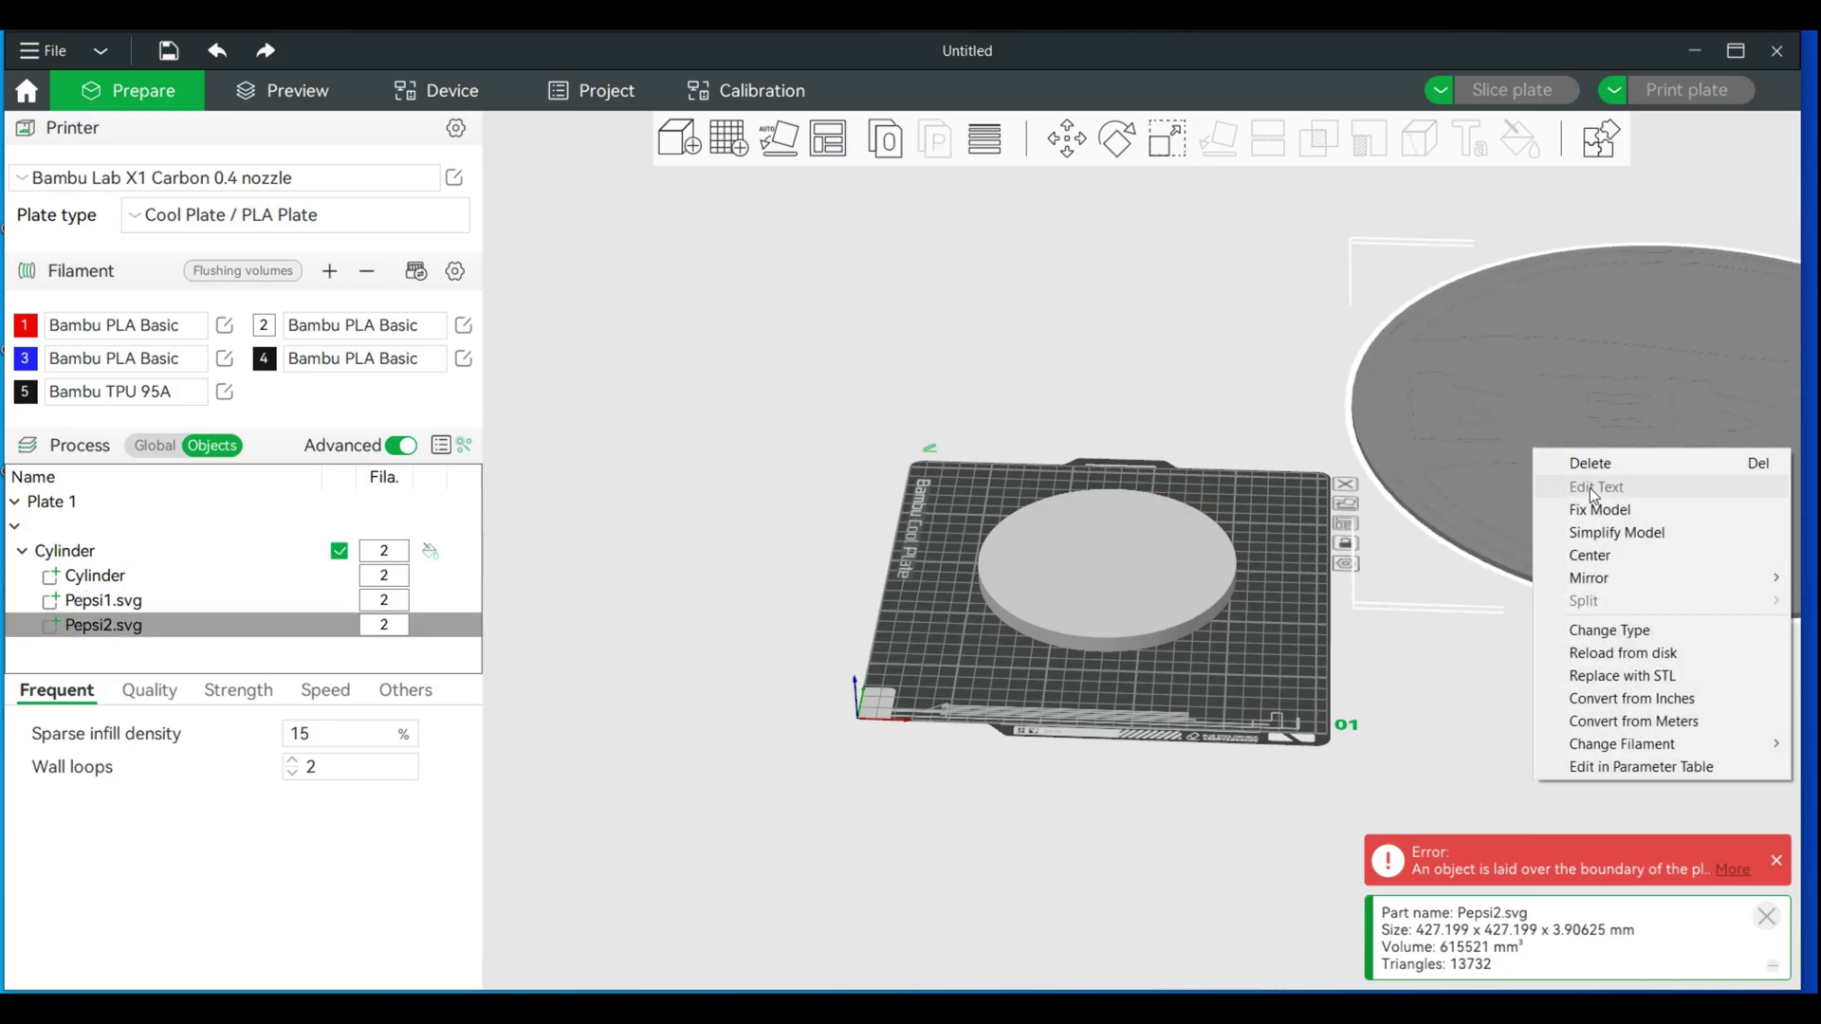
{"action": "left_click", "coordinate": [1597, 555]}
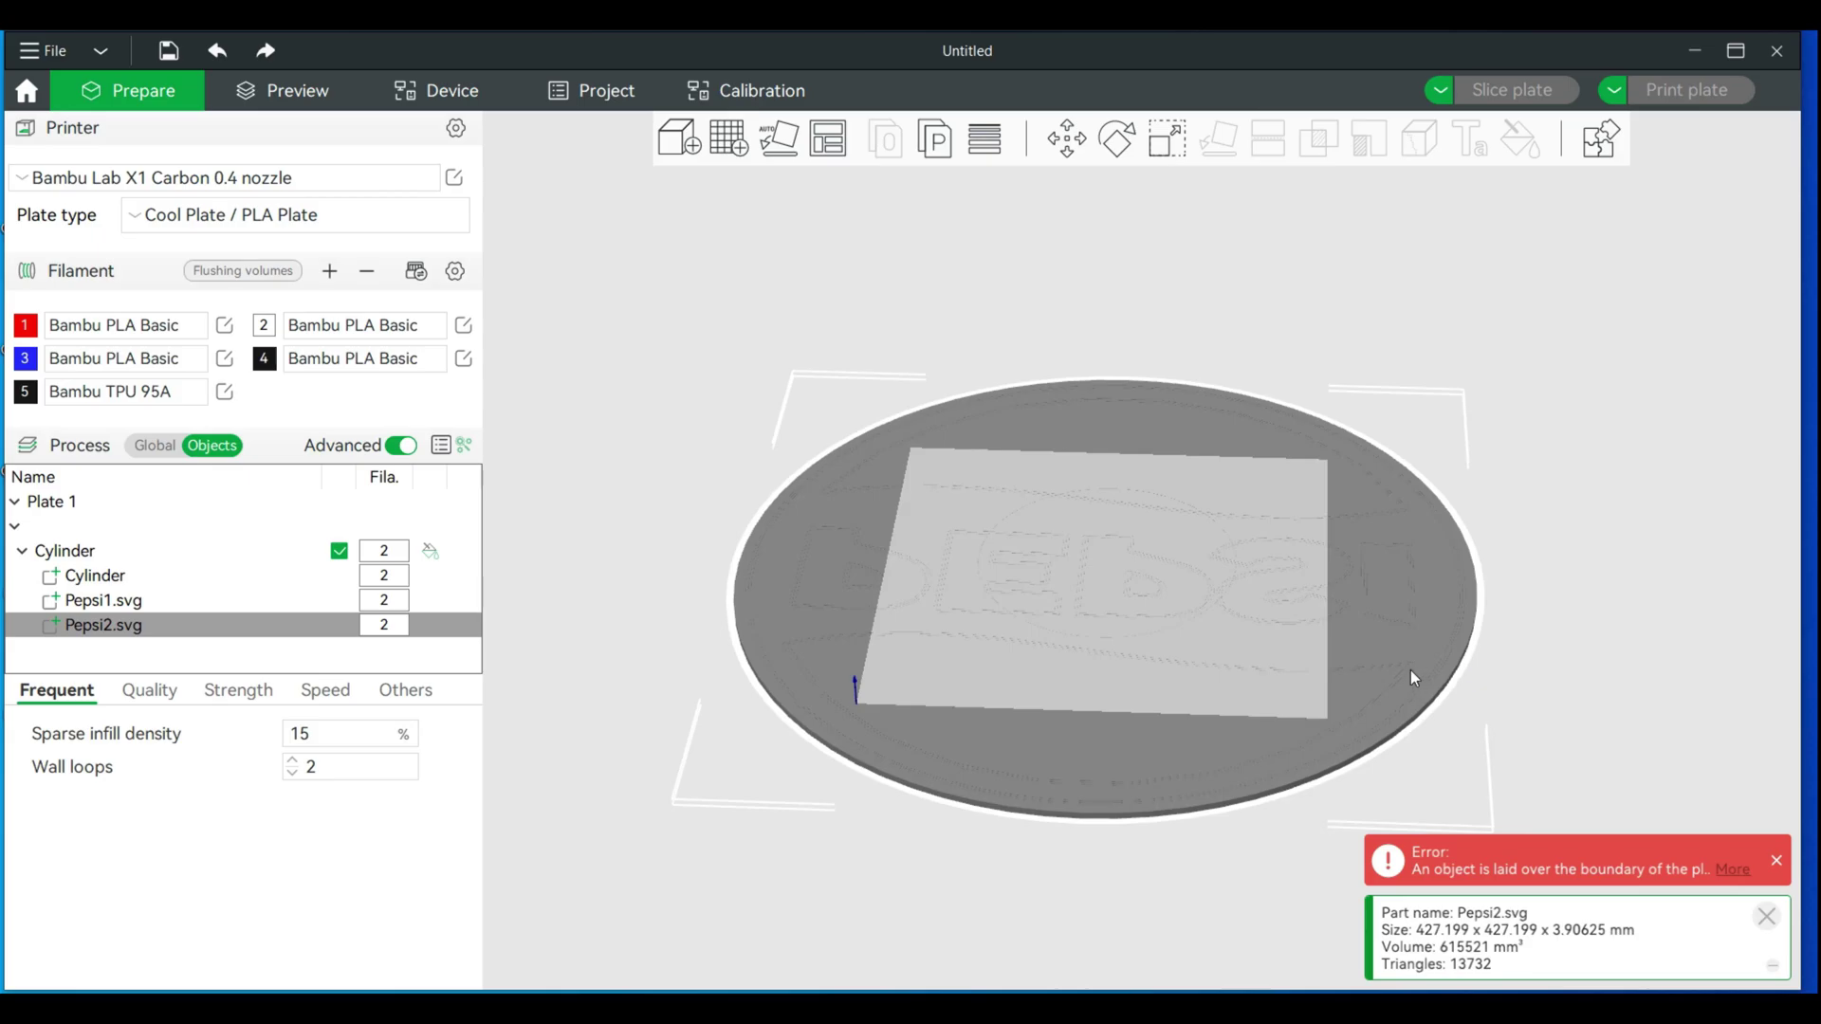
{"action": "left_click", "coordinate": [1172, 138]}
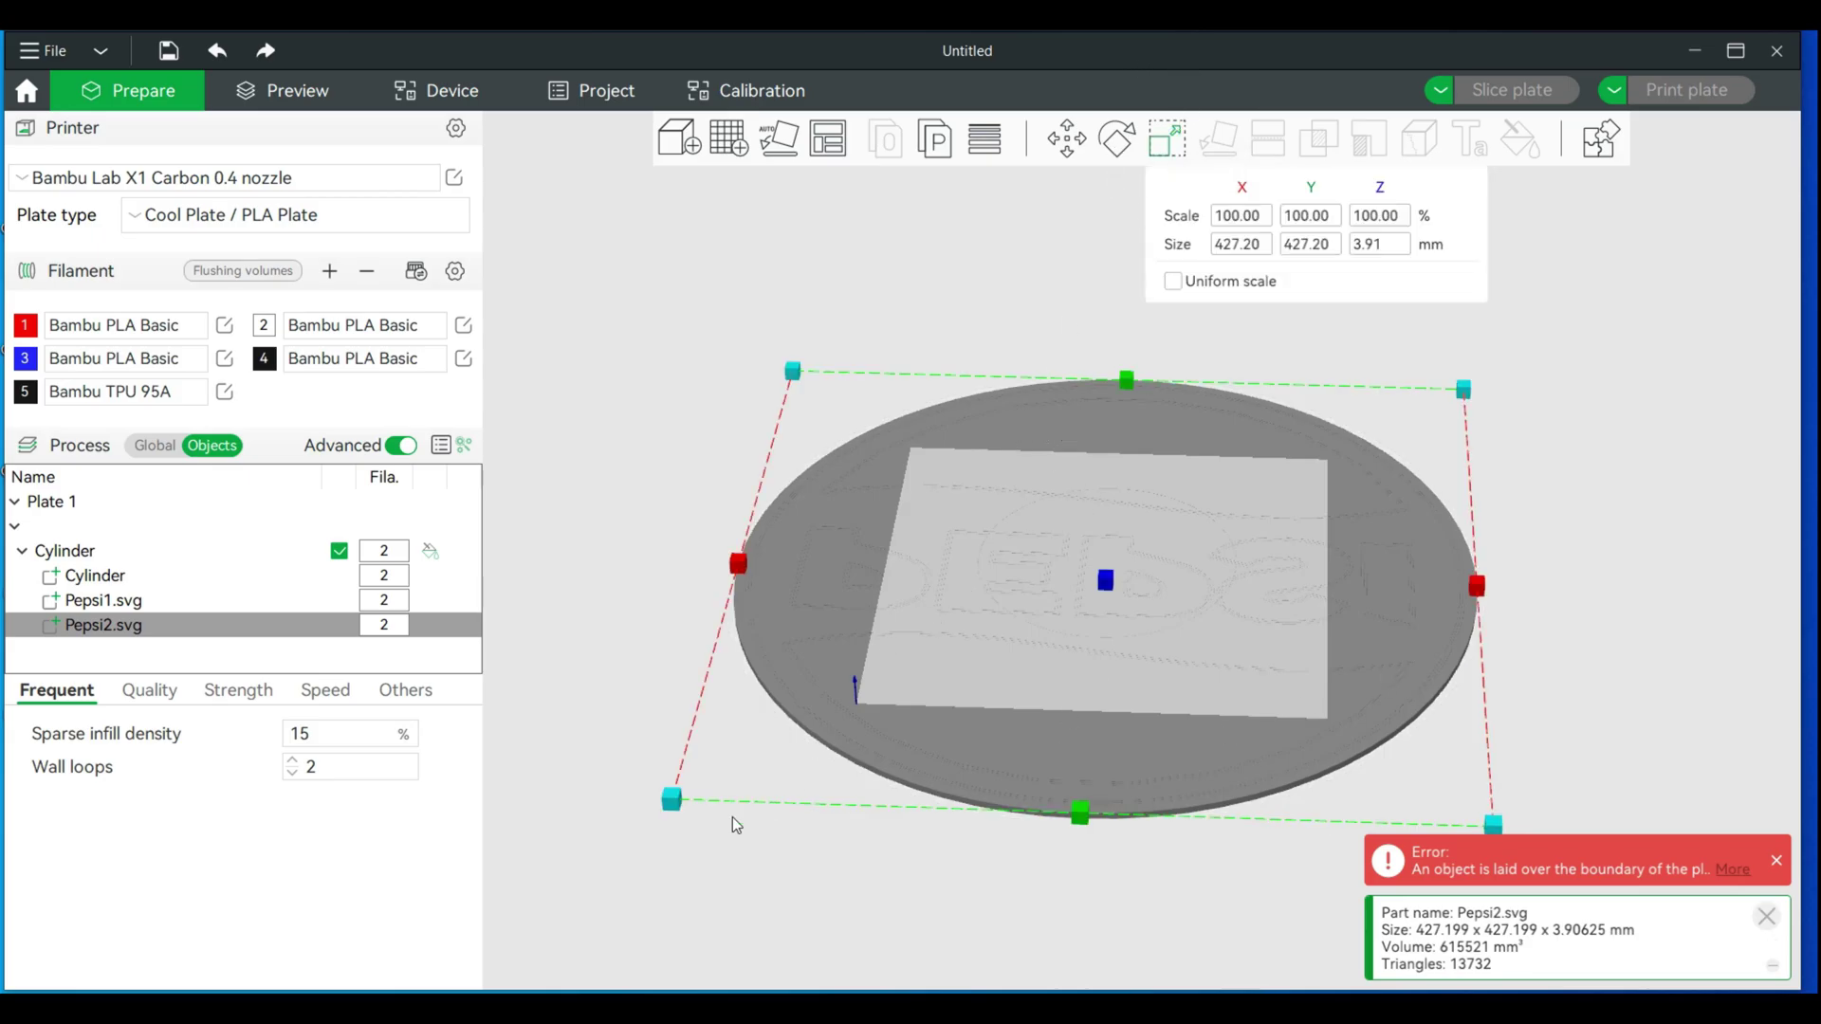
{"action": "left_click_drag", "start_coordinate": [674, 801], "coordinate": [946, 679]}
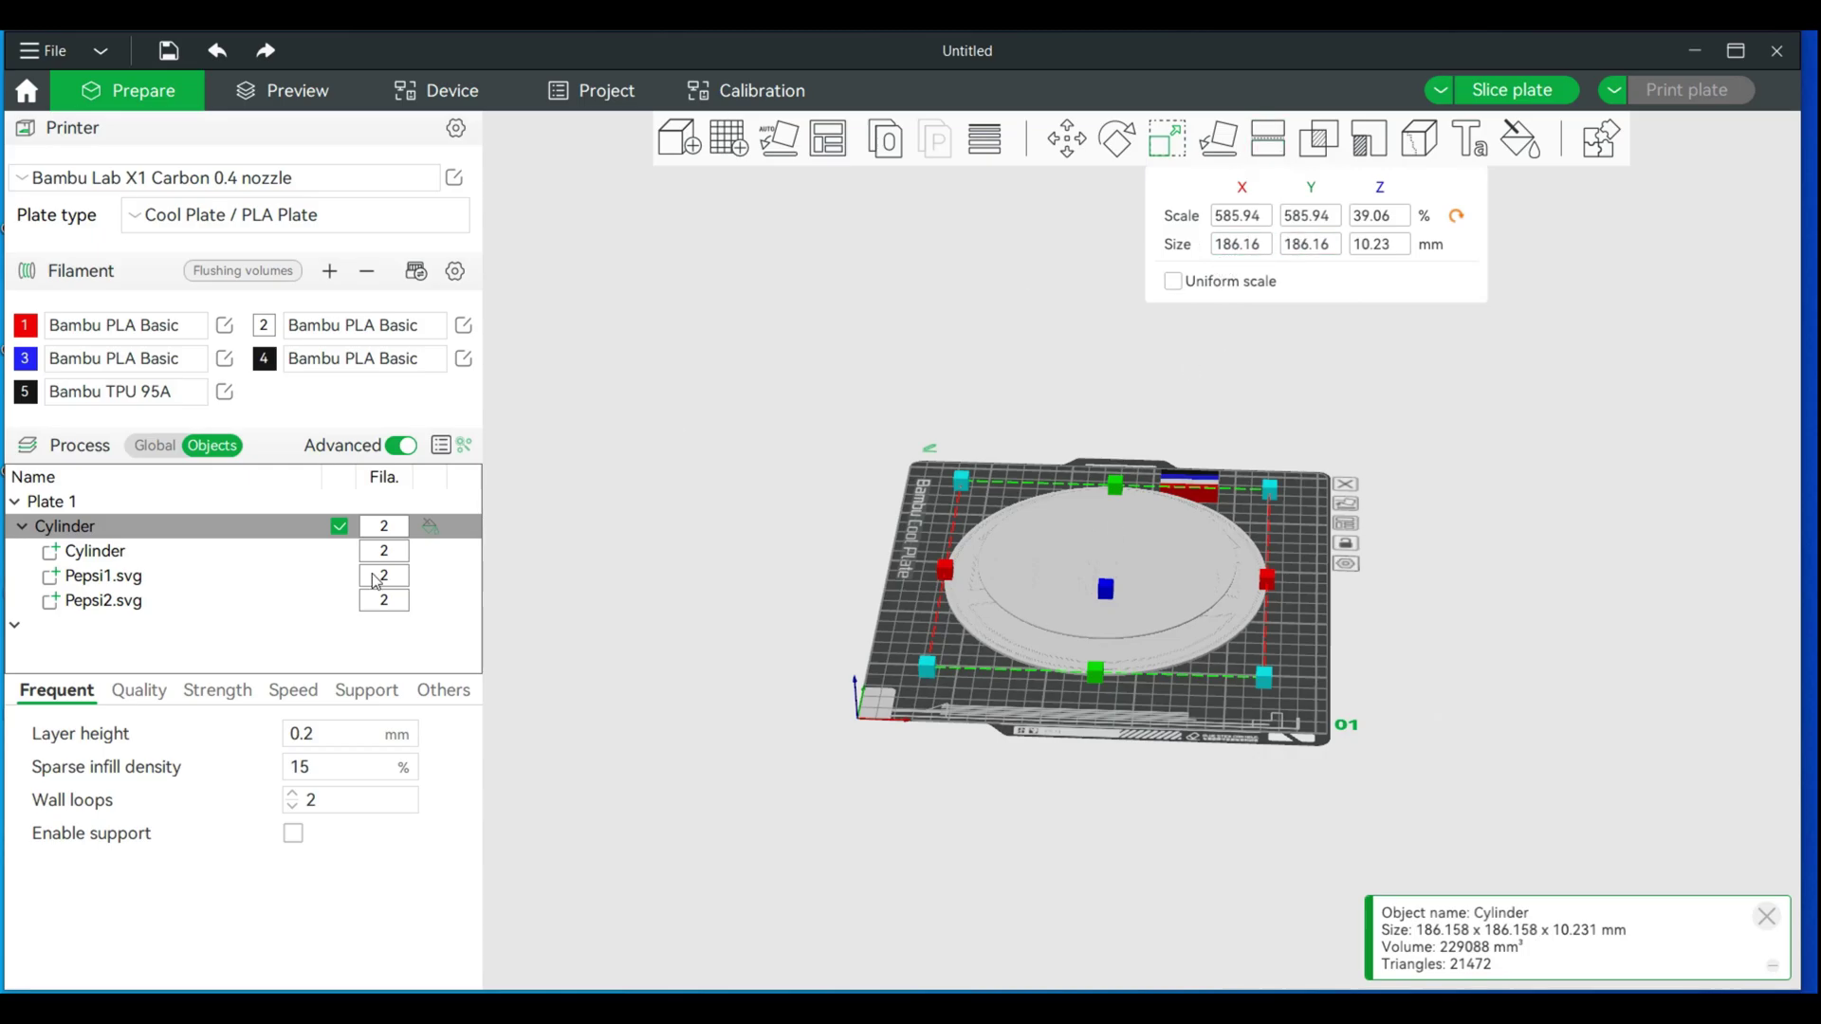
Set the Pepsi2.svg part size to 150 x 150 x 1 mm in the Scale panel
{"action": "left_click", "coordinate": [83, 604]}
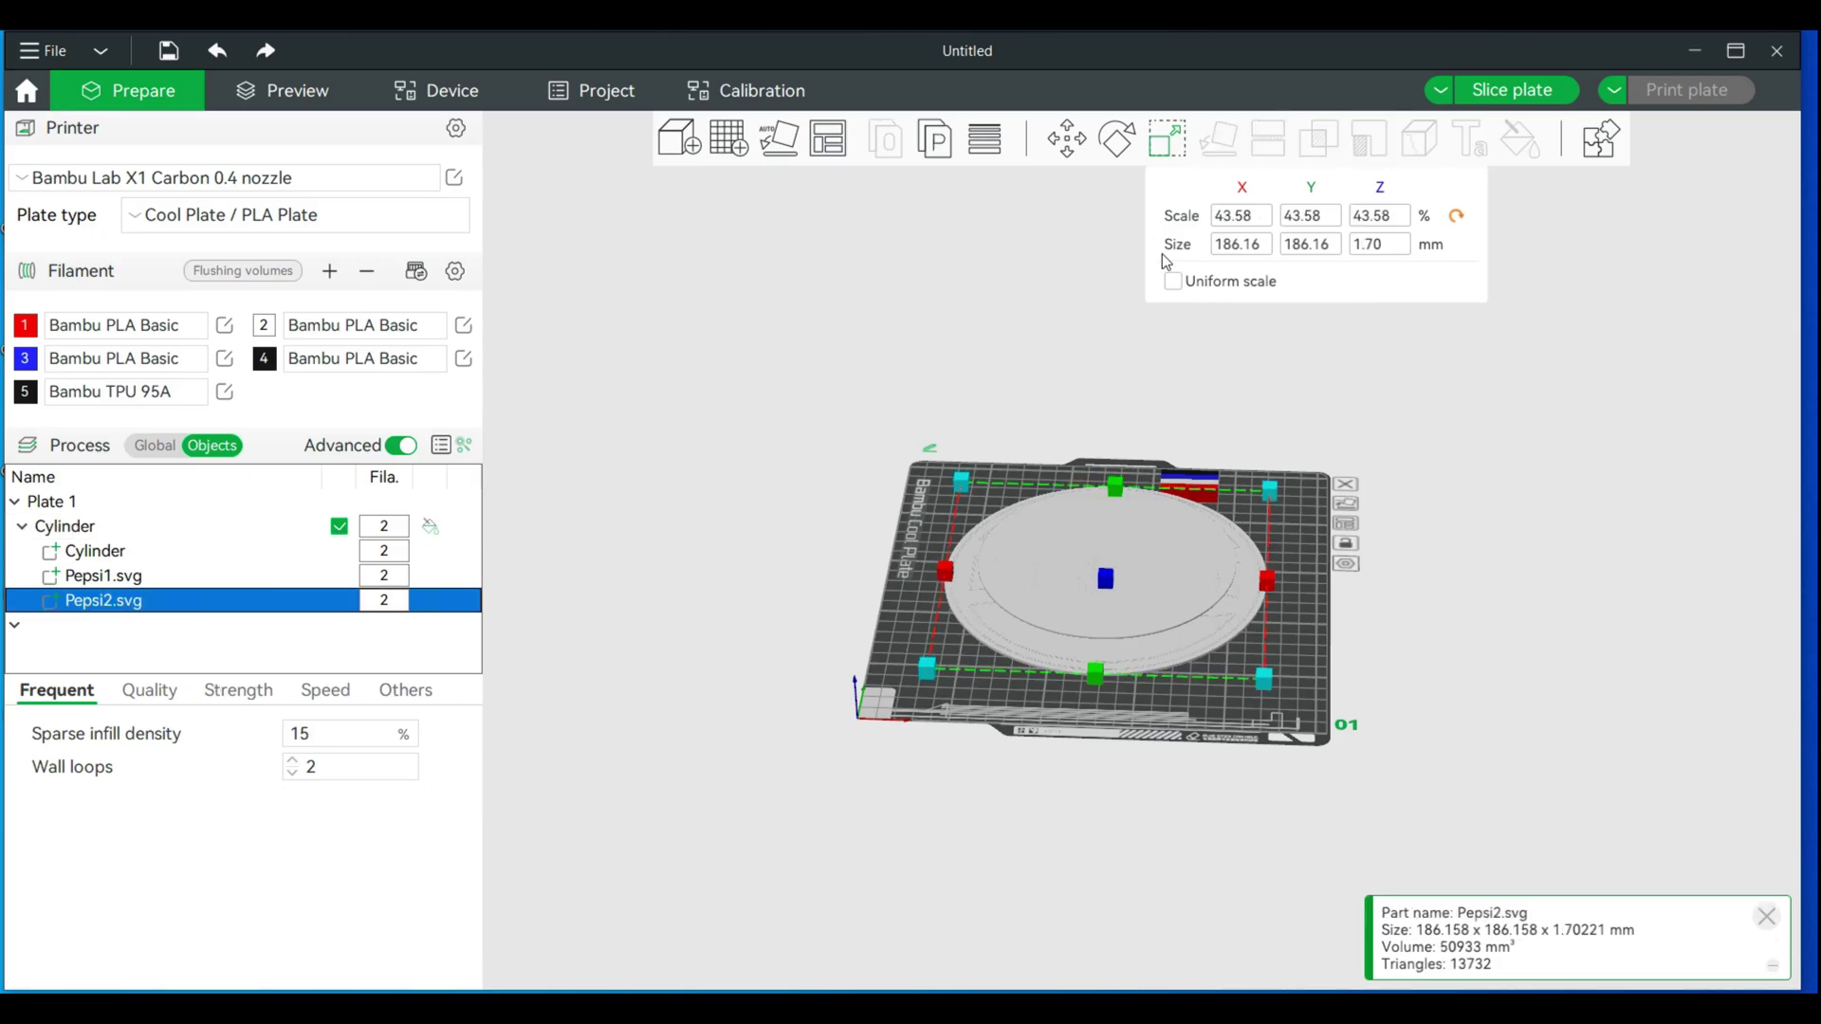
{"action": "left_click", "coordinate": [1223, 246]}
{"action": "type", "text": "150"}
{"action": "key", "text": "Tab"}
{"action": "type", "text": "15"}
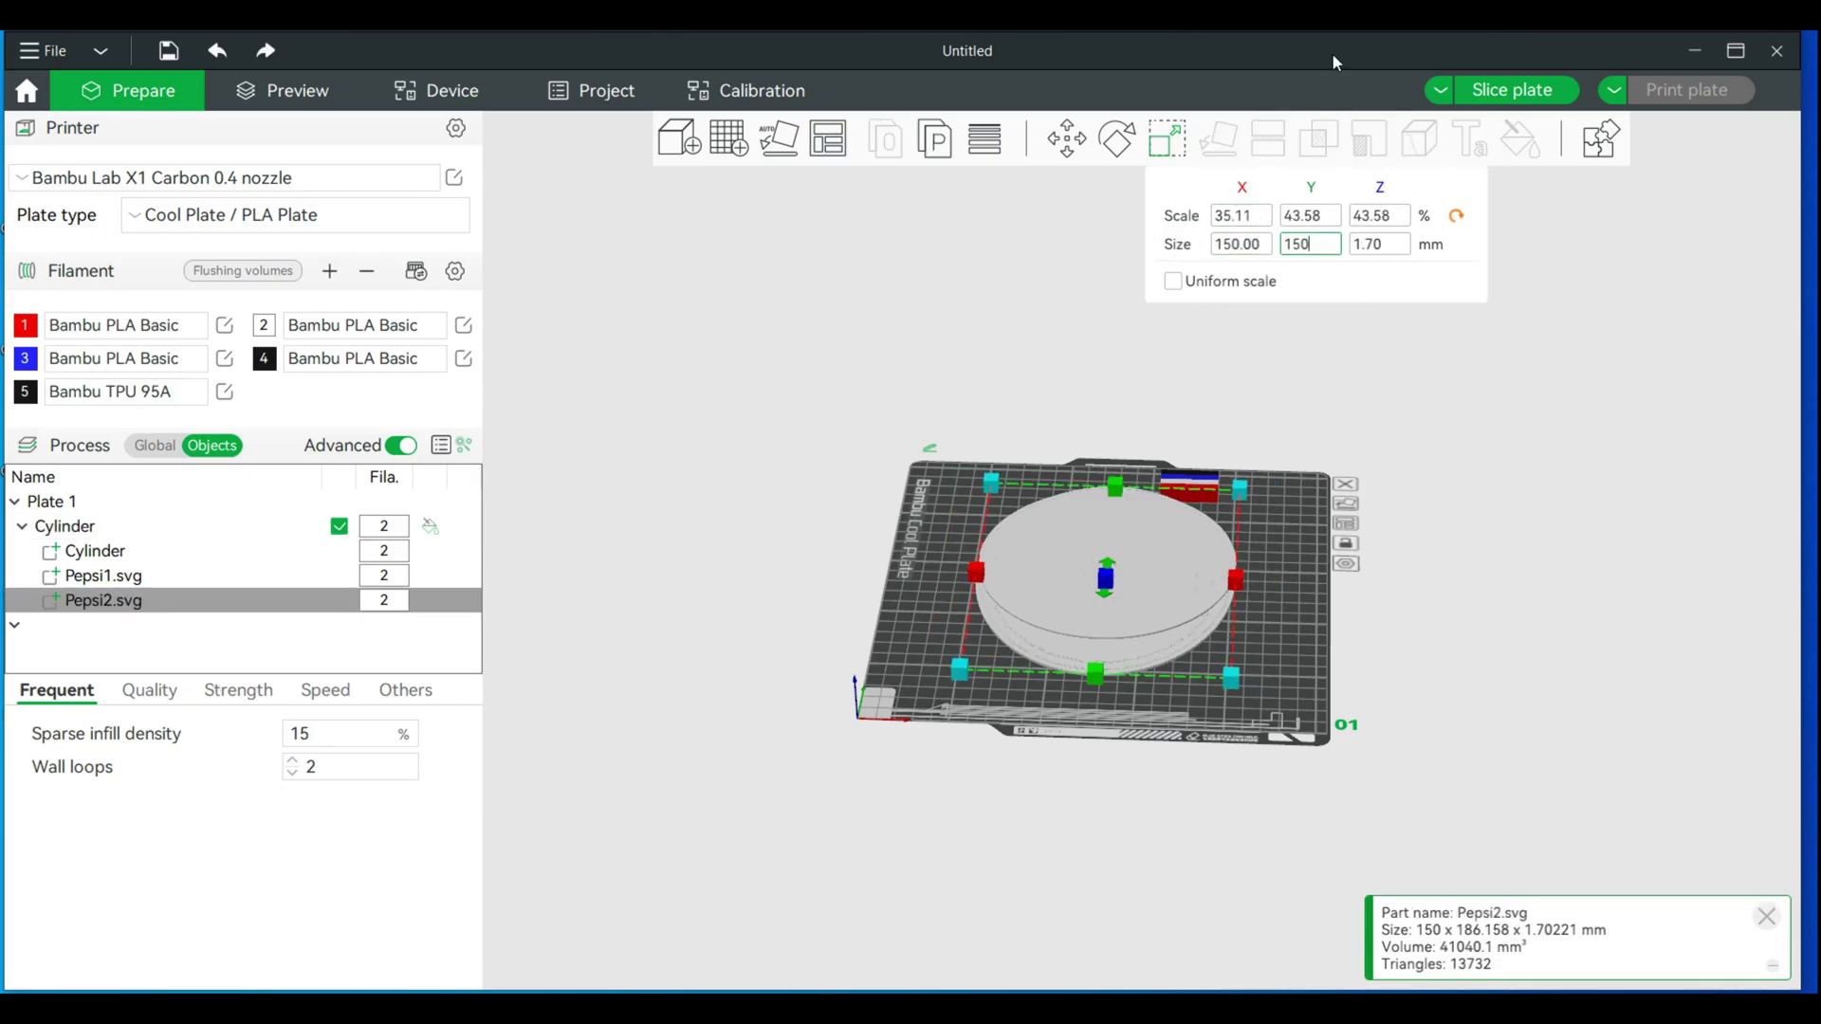
{"action": "left_click", "coordinate": [1386, 246]}
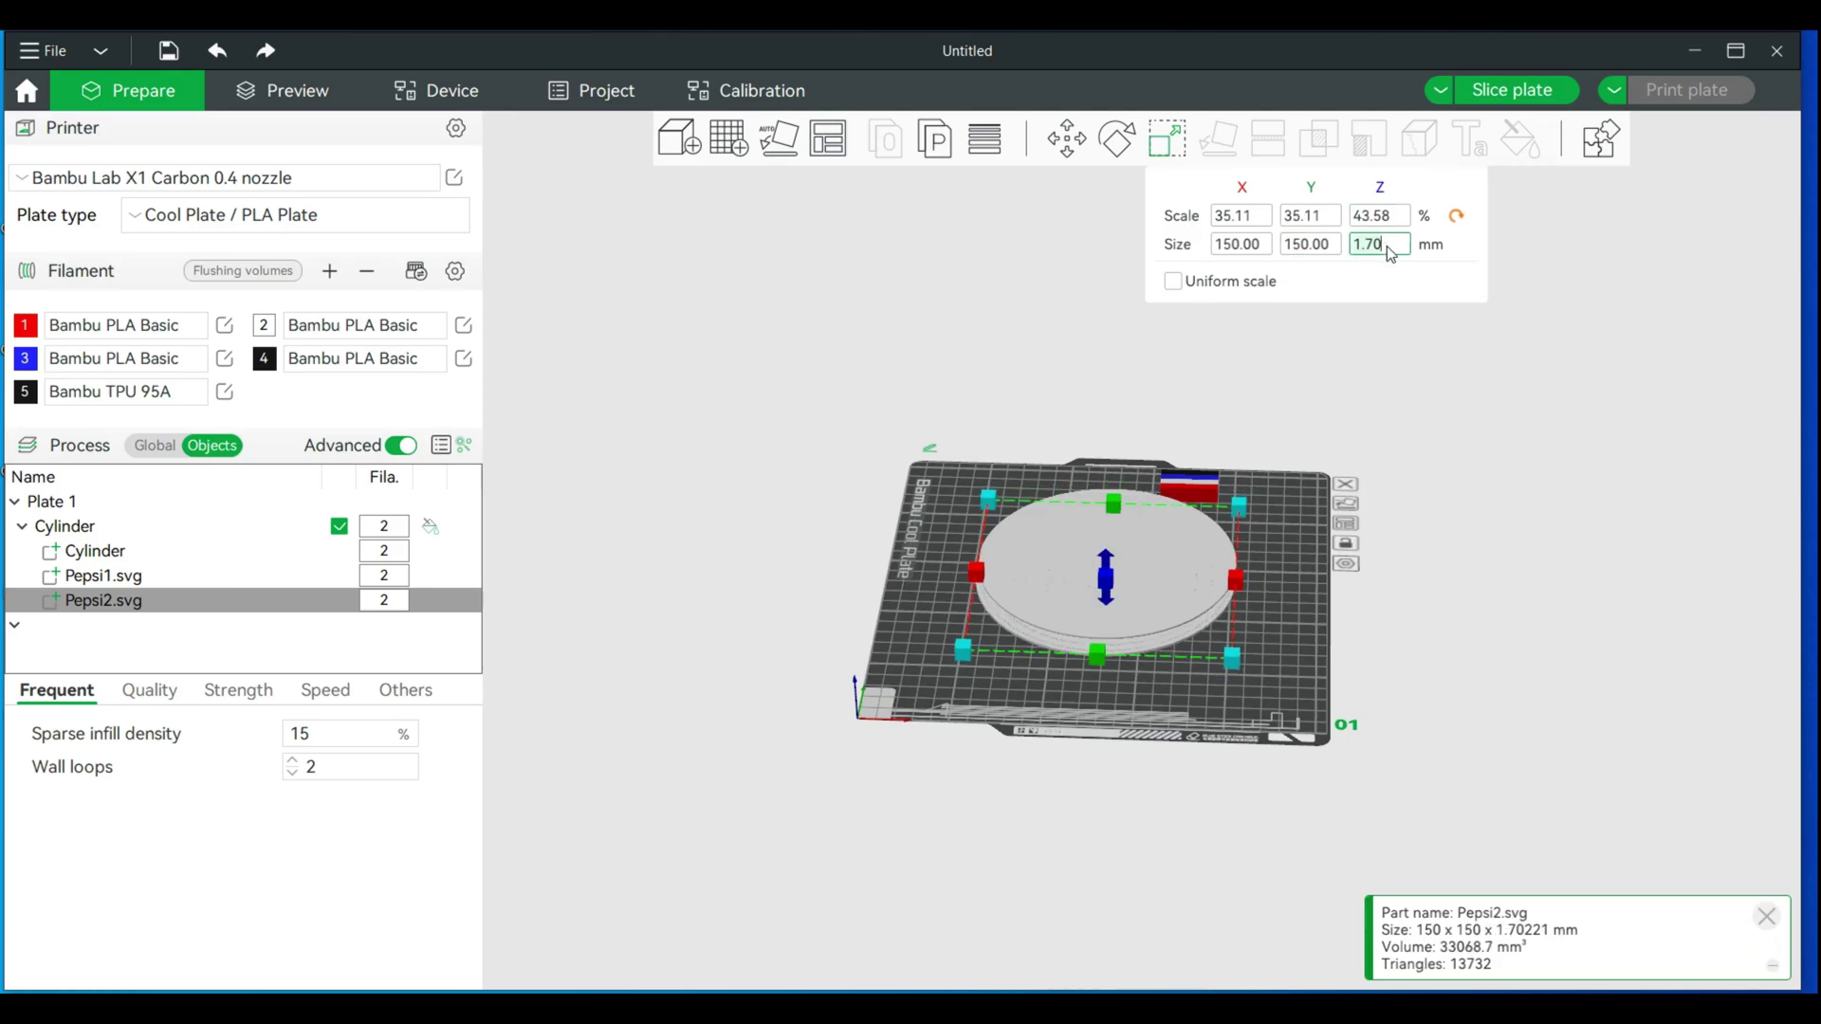
{"action": "key", "text": "Return"}
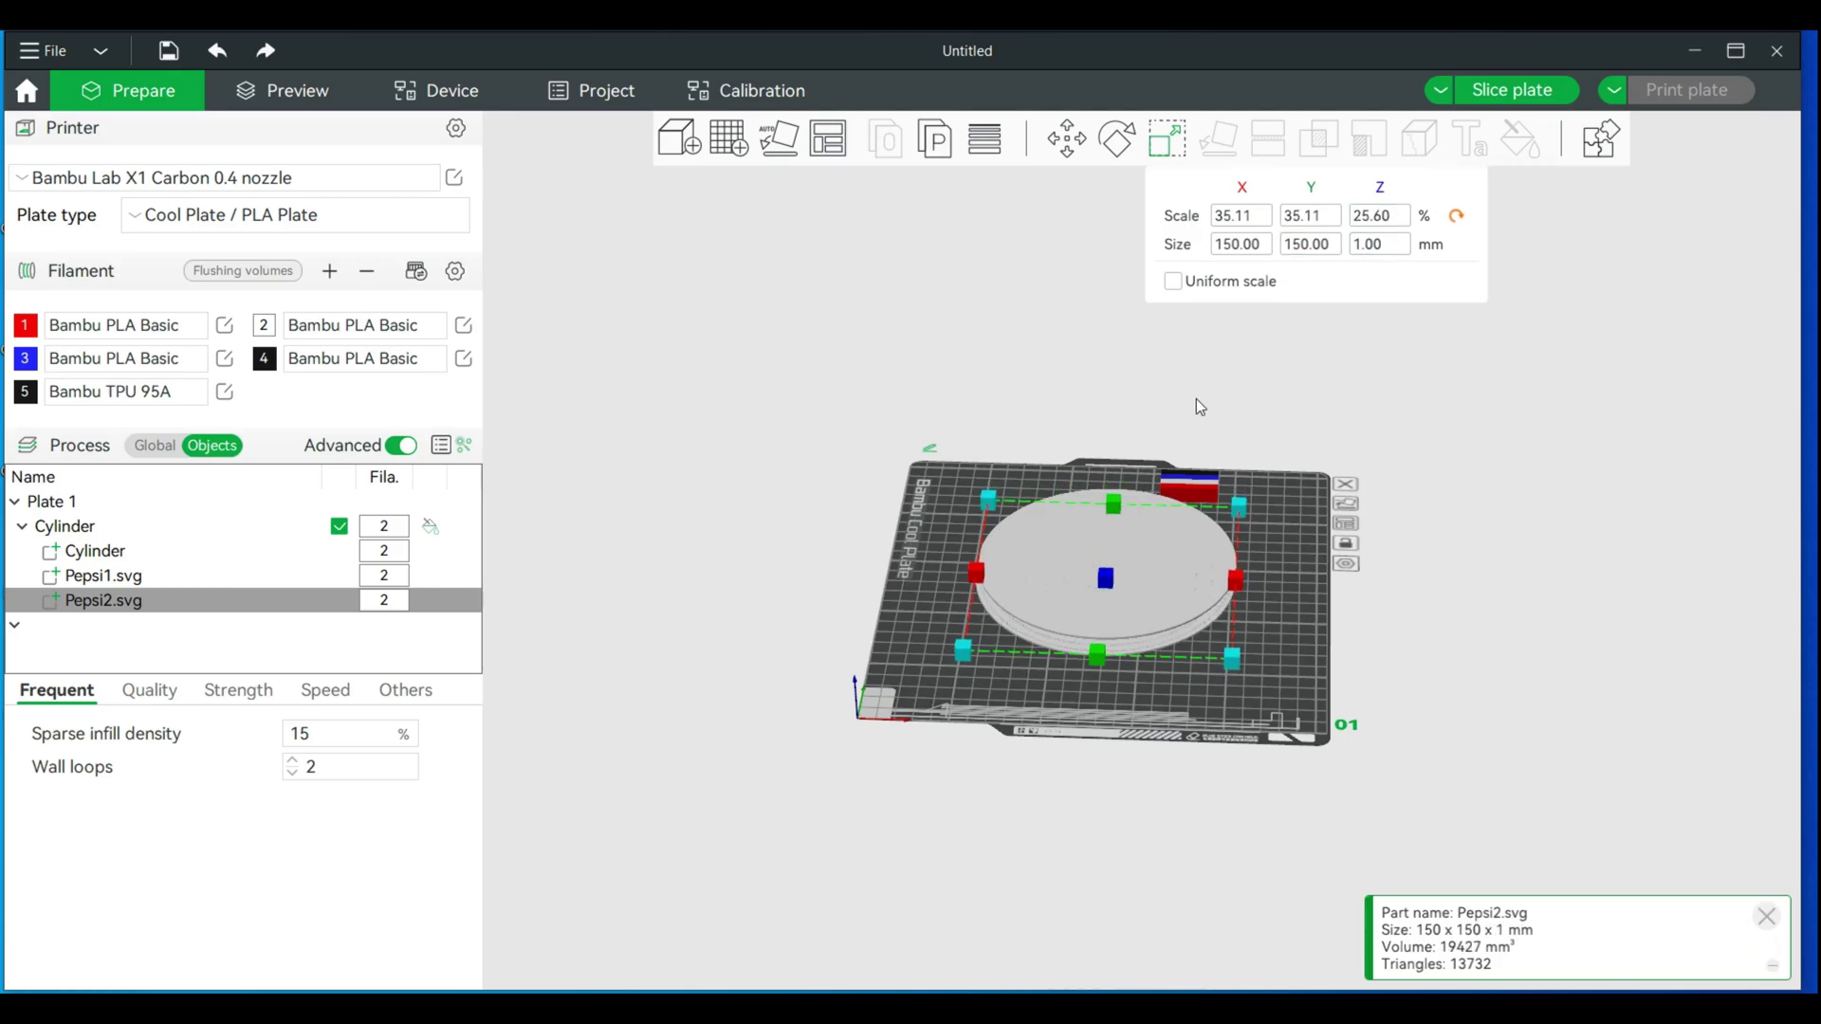
Drag the logo part down onto the cylinder disc with the Move tool's Z arrow
{"action": "scroll", "coordinate": [1083, 563], "scroll_direction": "up", "scroll_amount": 3}
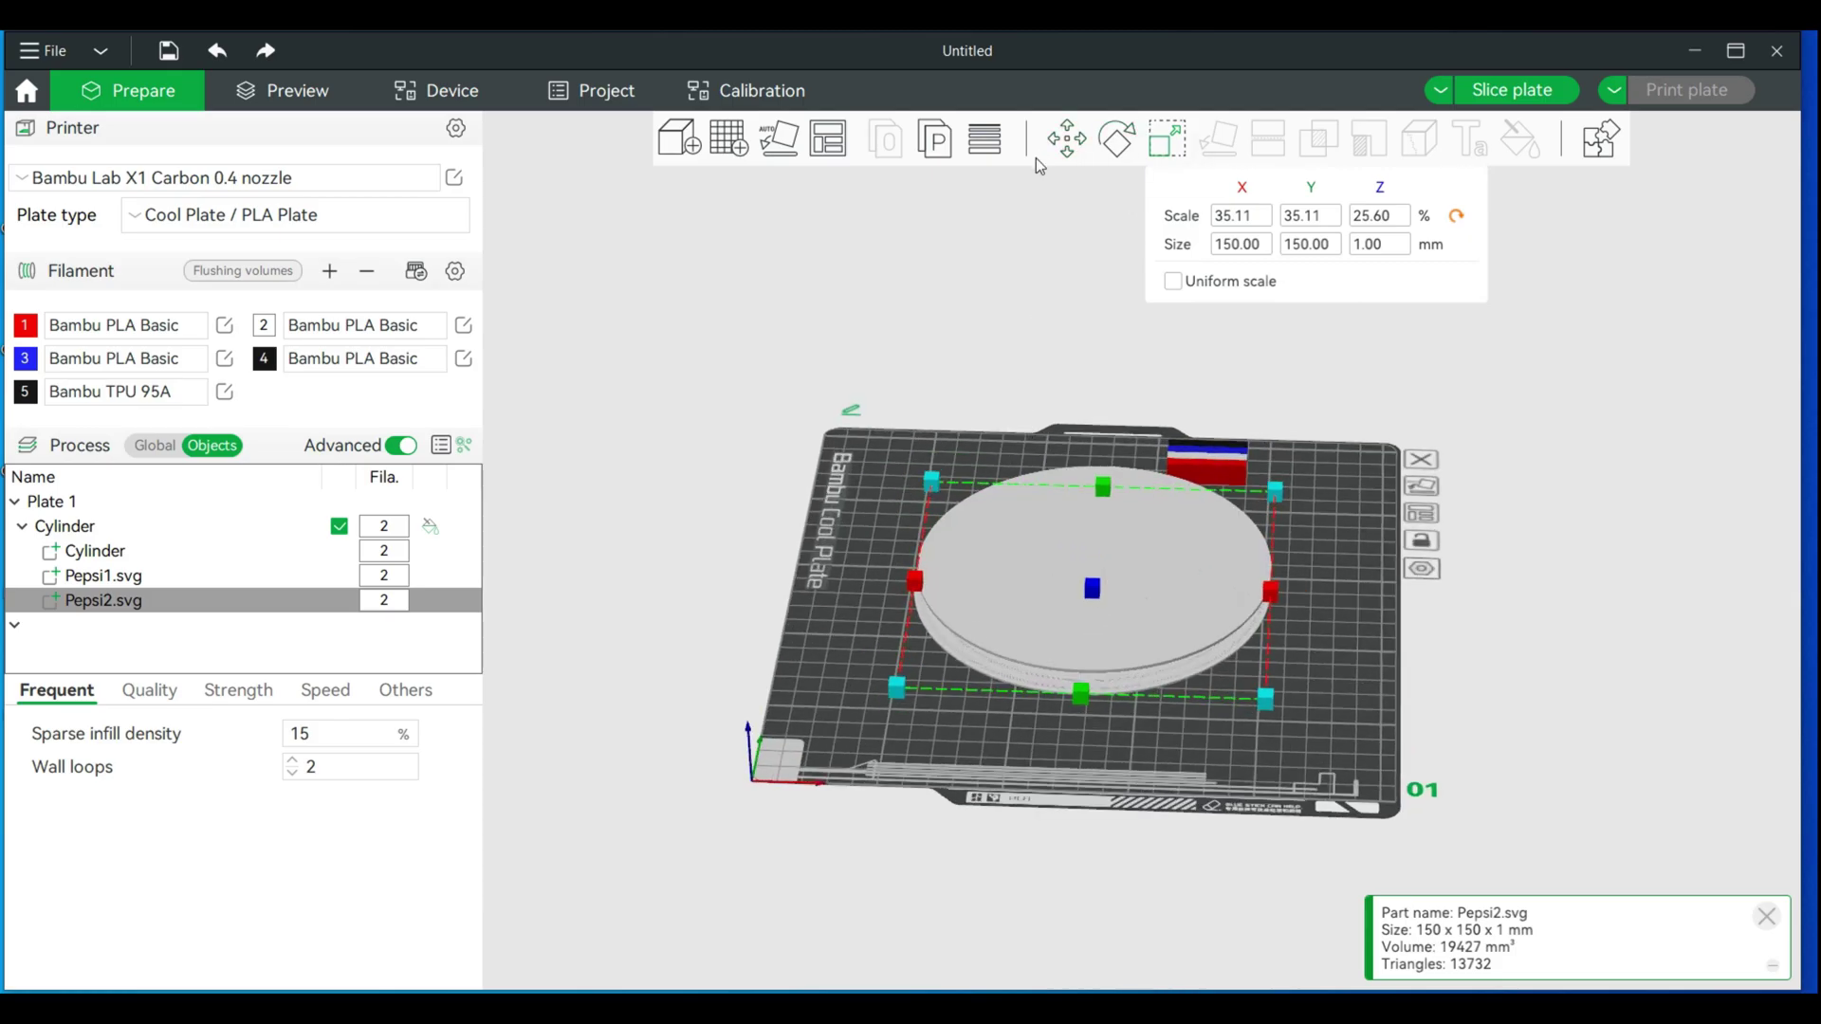
{"action": "left_click", "coordinate": [1067, 141]}
{"action": "left_click_drag", "start_coordinate": [1089, 557], "coordinate": [1226, 741]}
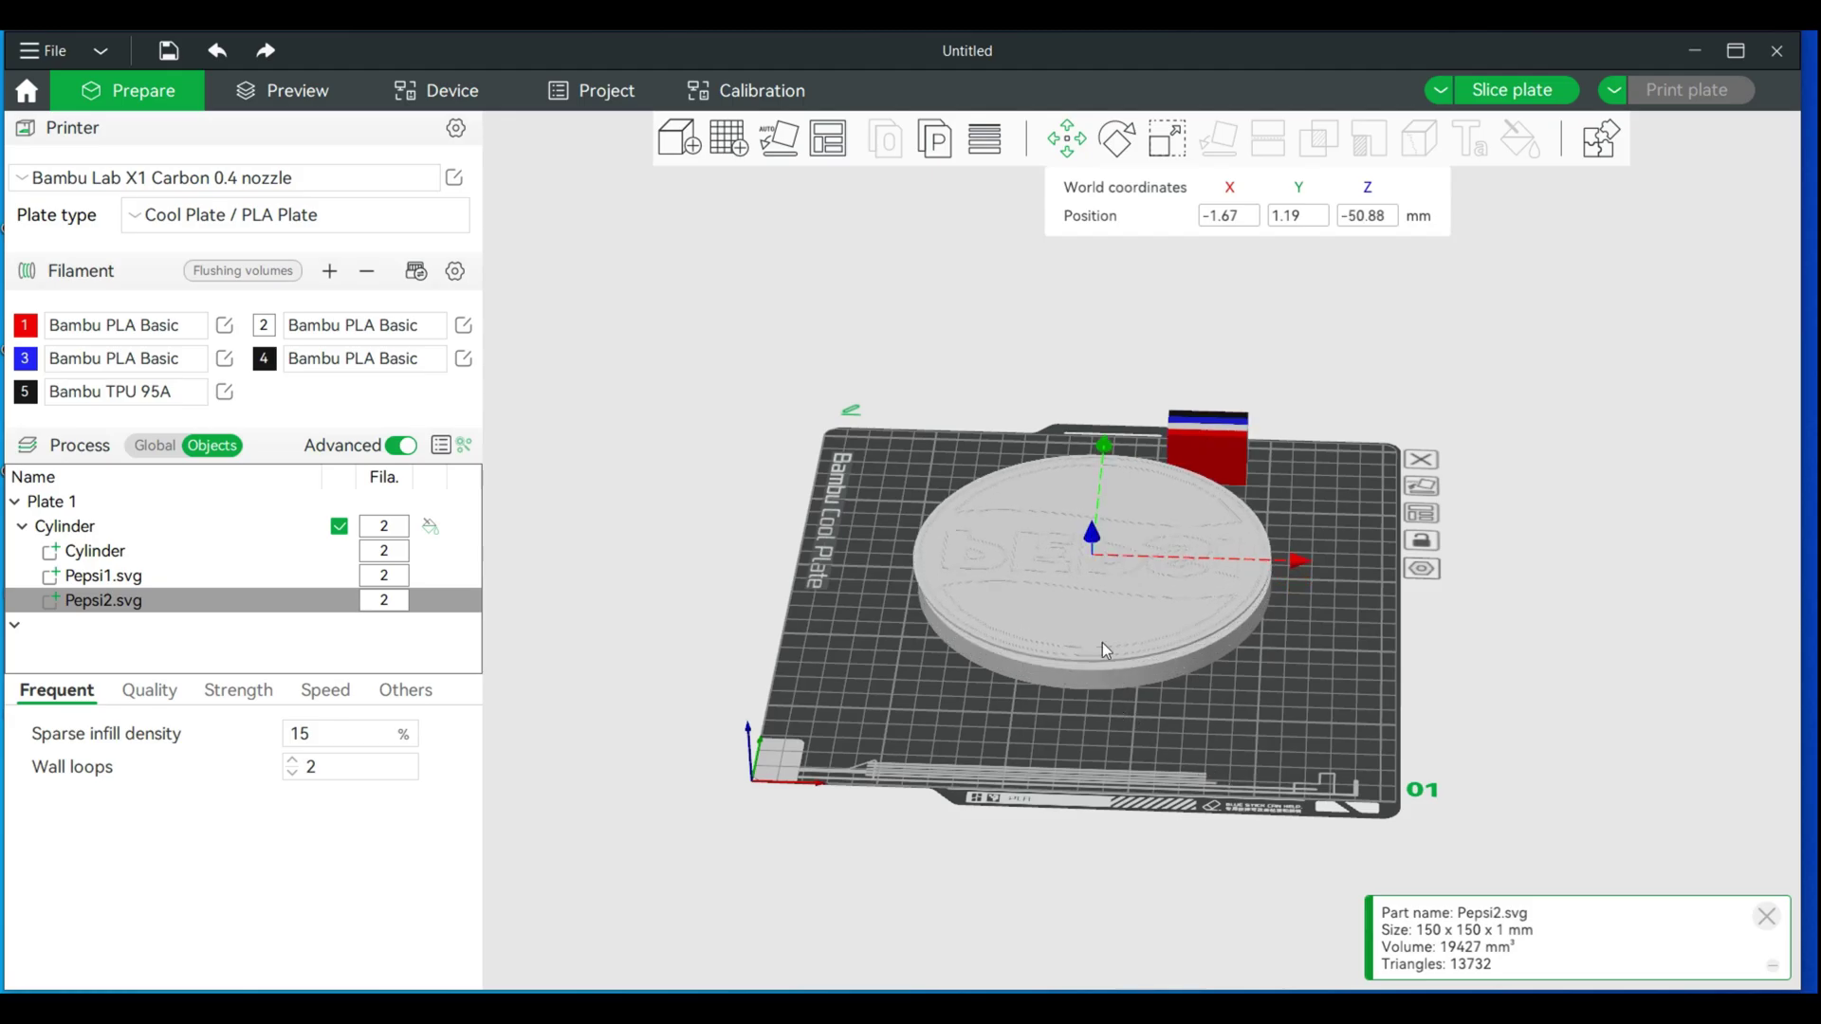
Apply Center to the Cylinder part and then the Pepsi2.svg part from the object list
{"action": "left_click", "coordinate": [104, 553]}
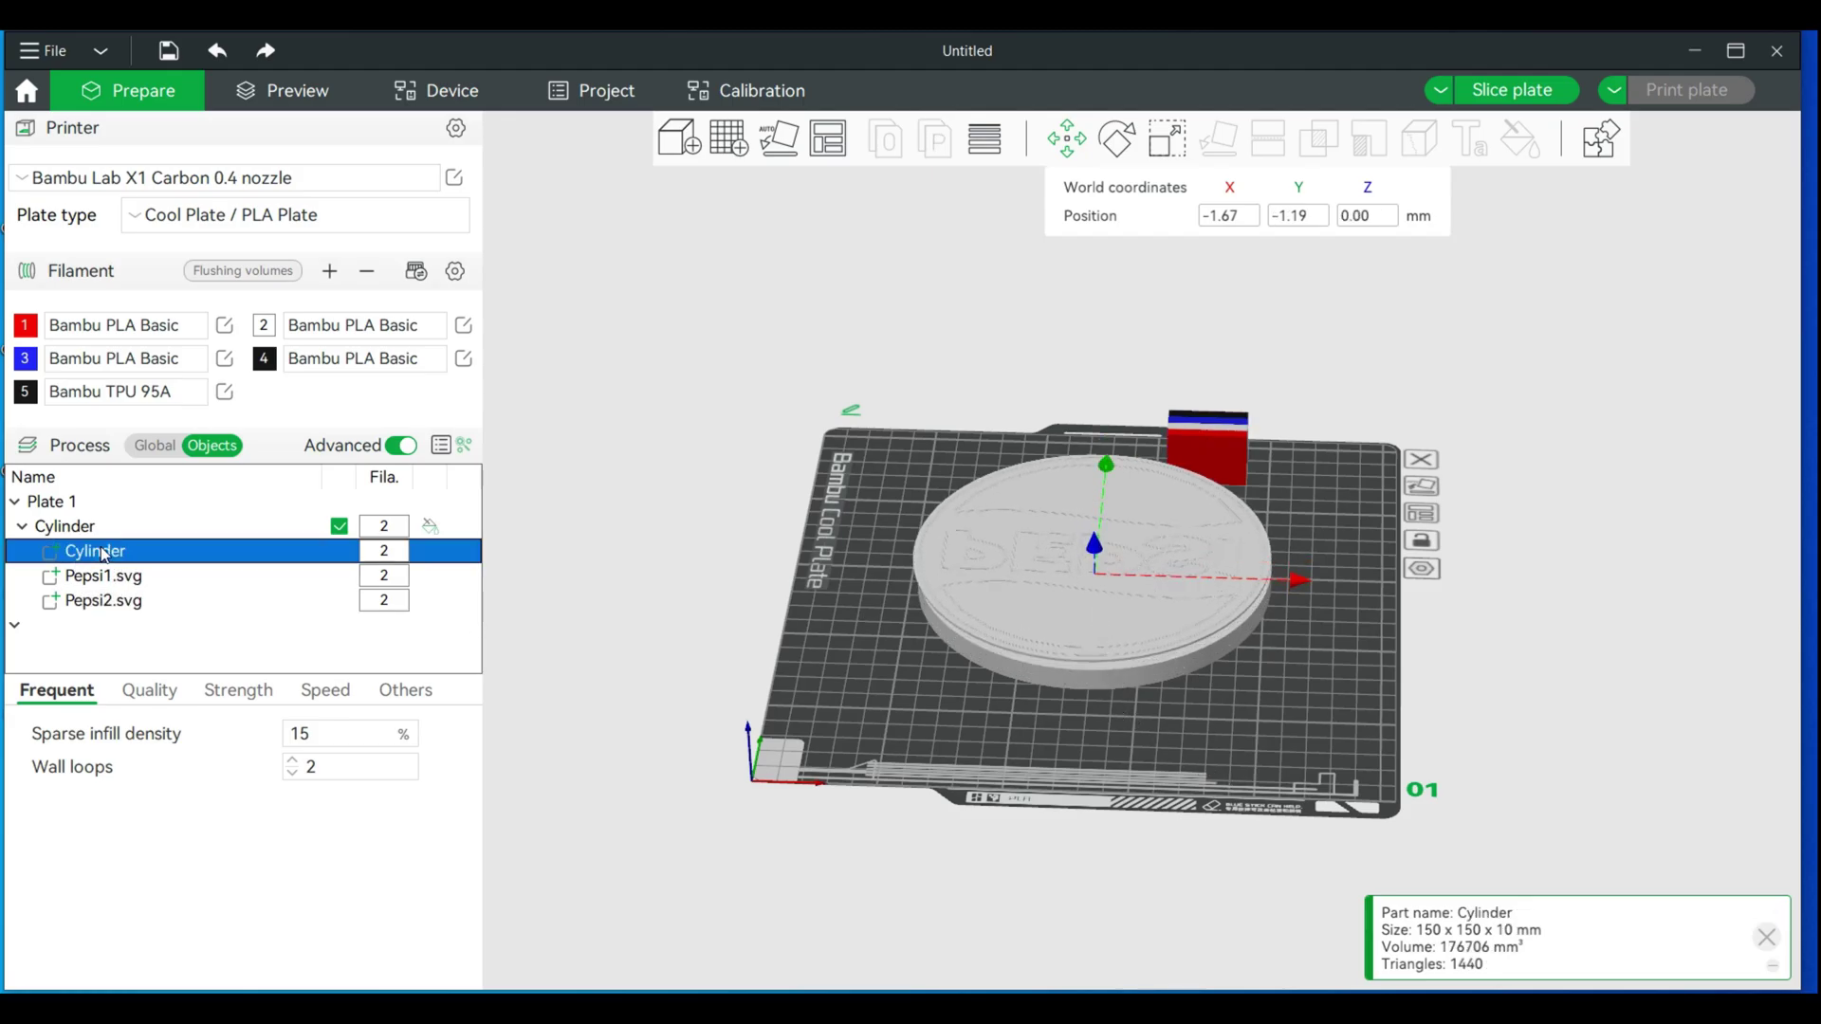
{"action": "right_click", "coordinate": [104, 554]}
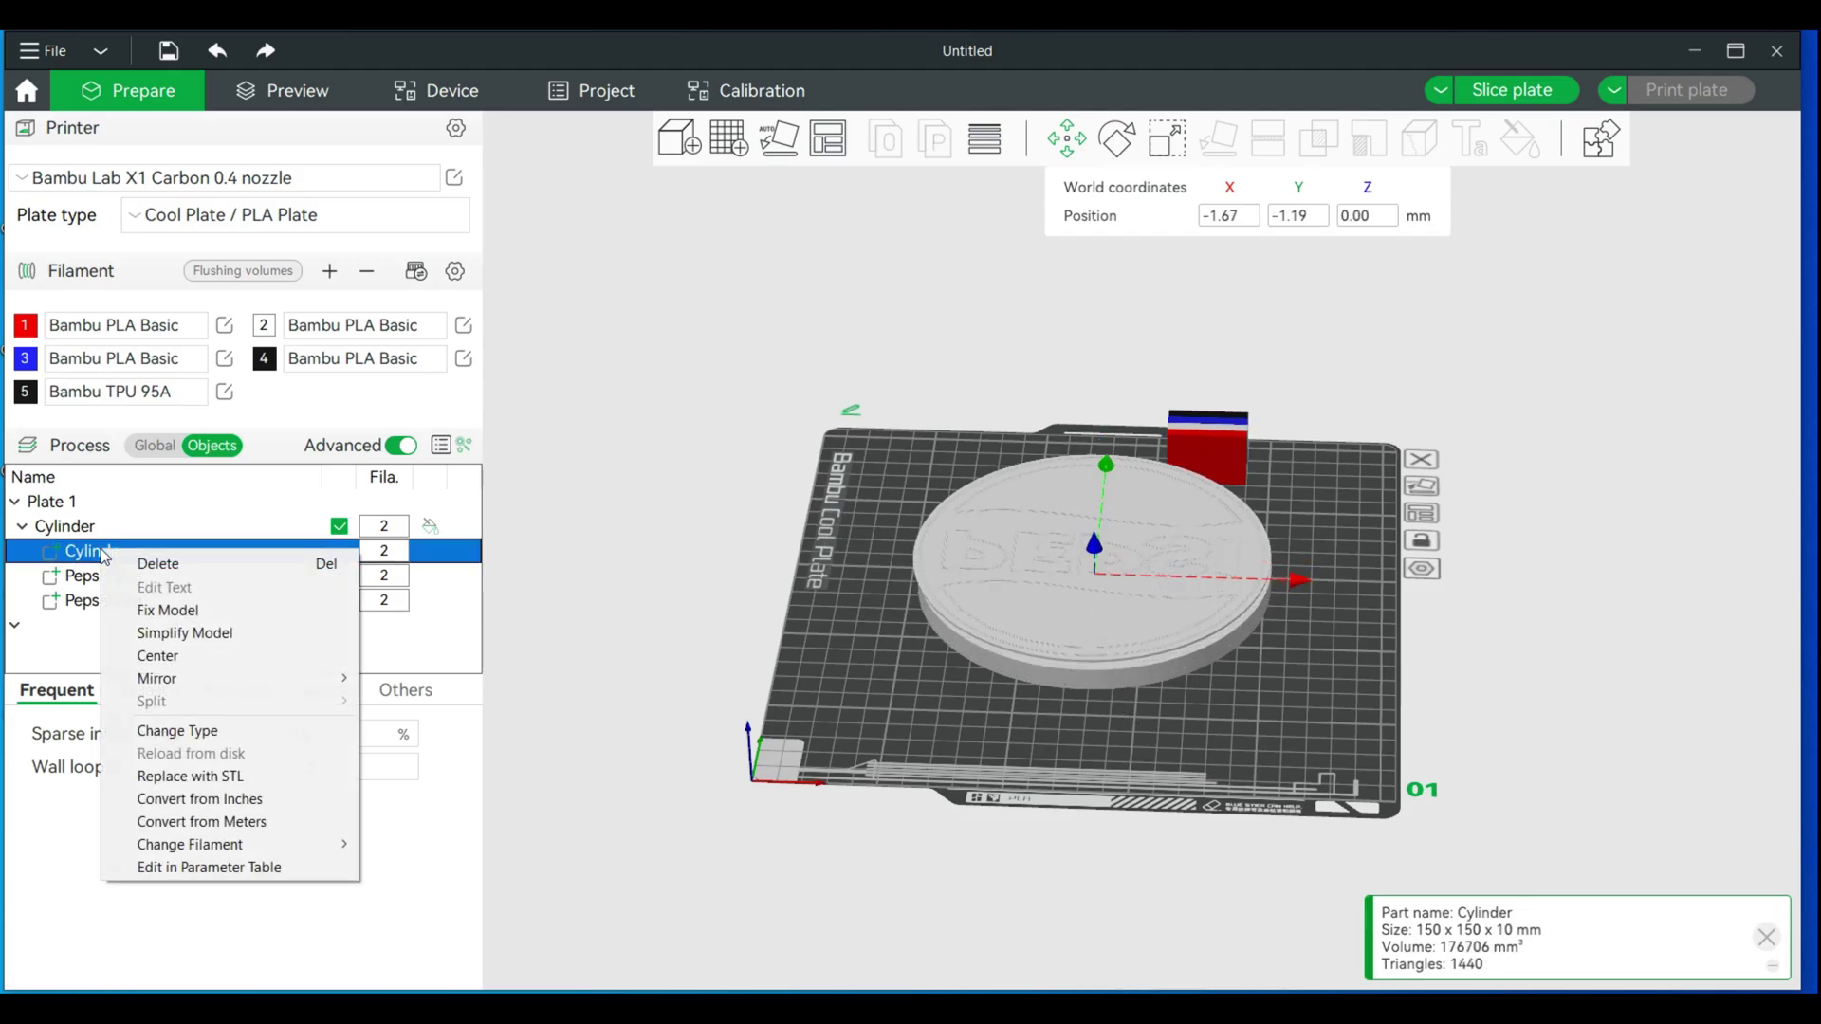
{"action": "left_click", "coordinate": [192, 668]}
{"action": "left_click", "coordinate": [122, 603]}
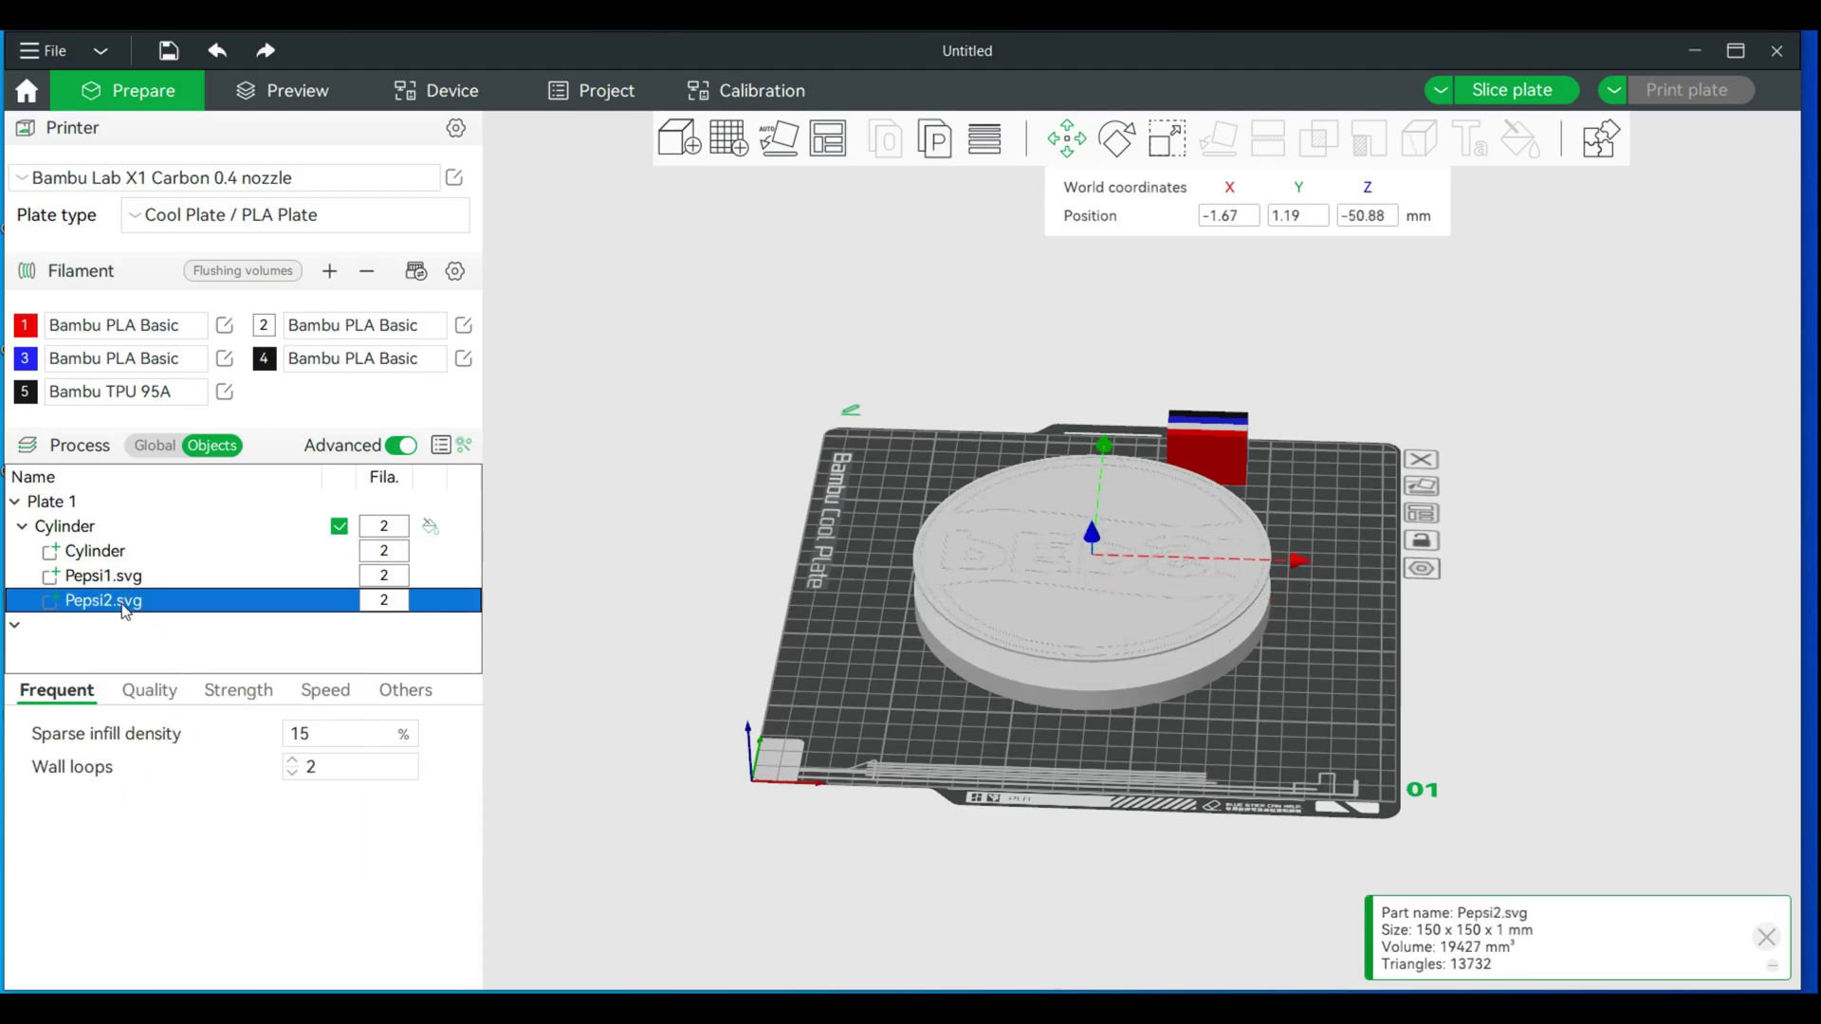
{"action": "right_click", "coordinate": [122, 605]}
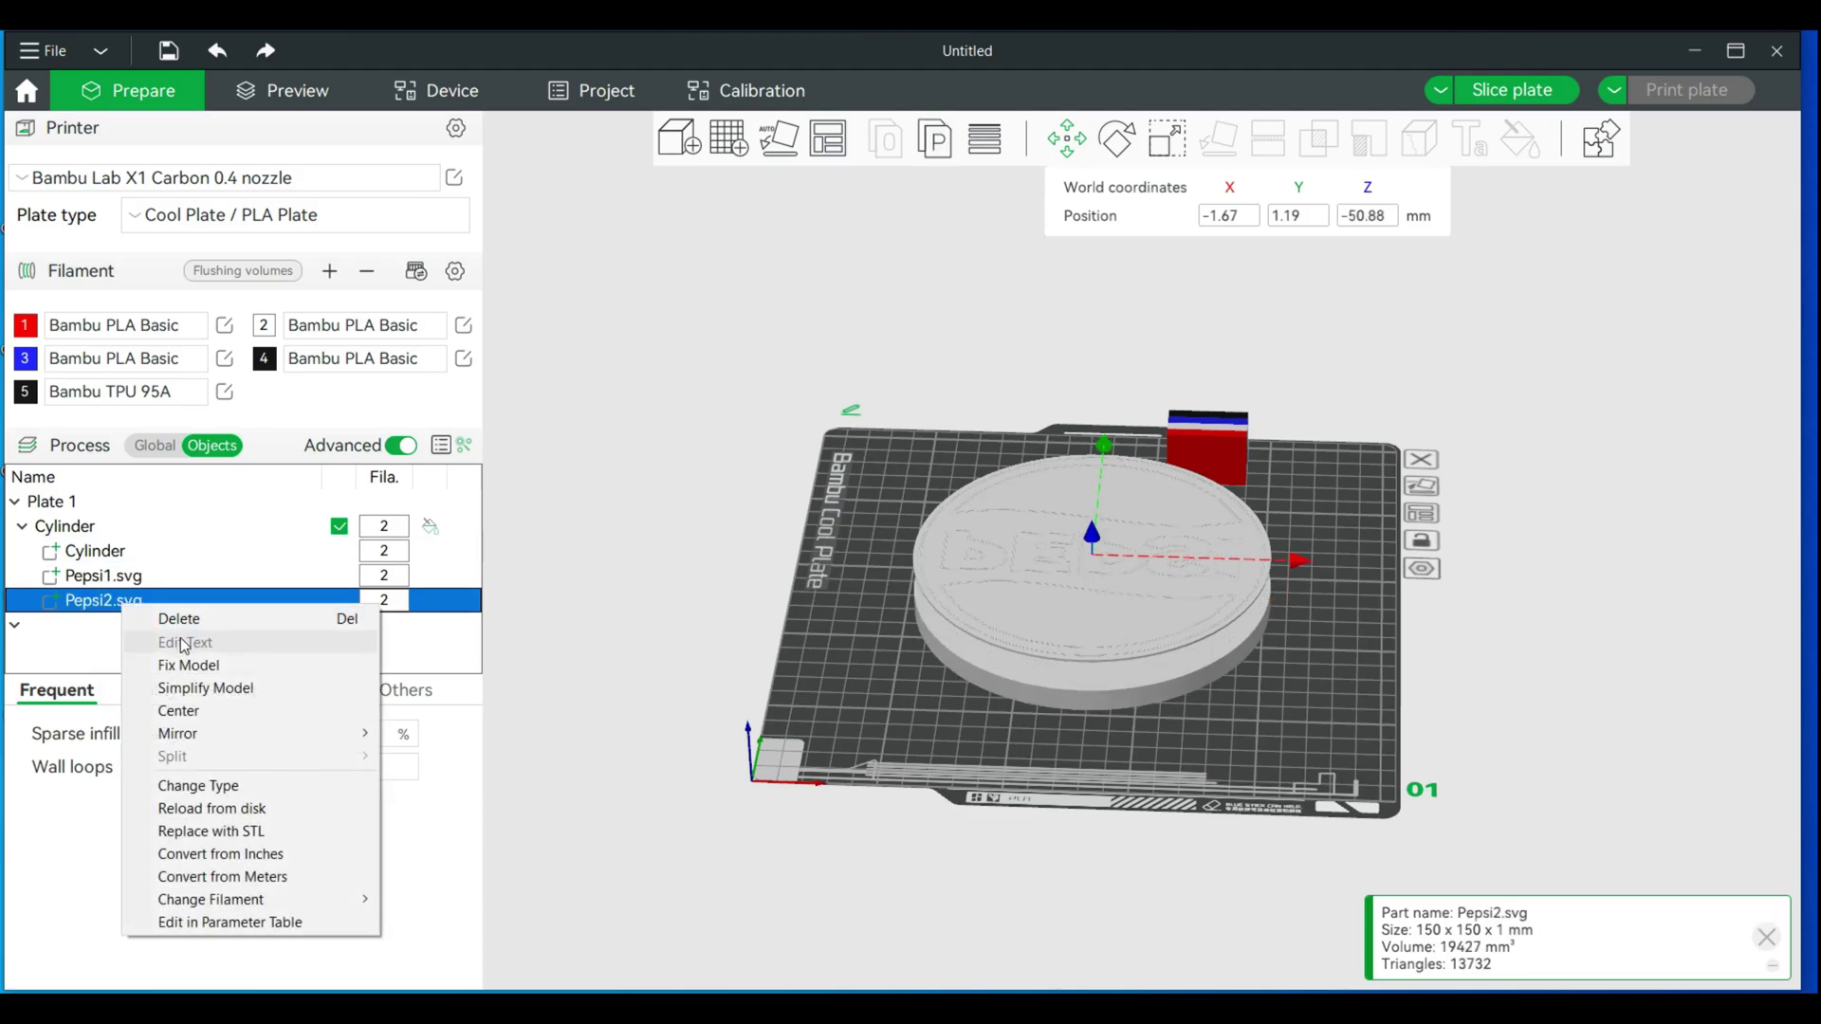
{"action": "left_click", "coordinate": [209, 708]}
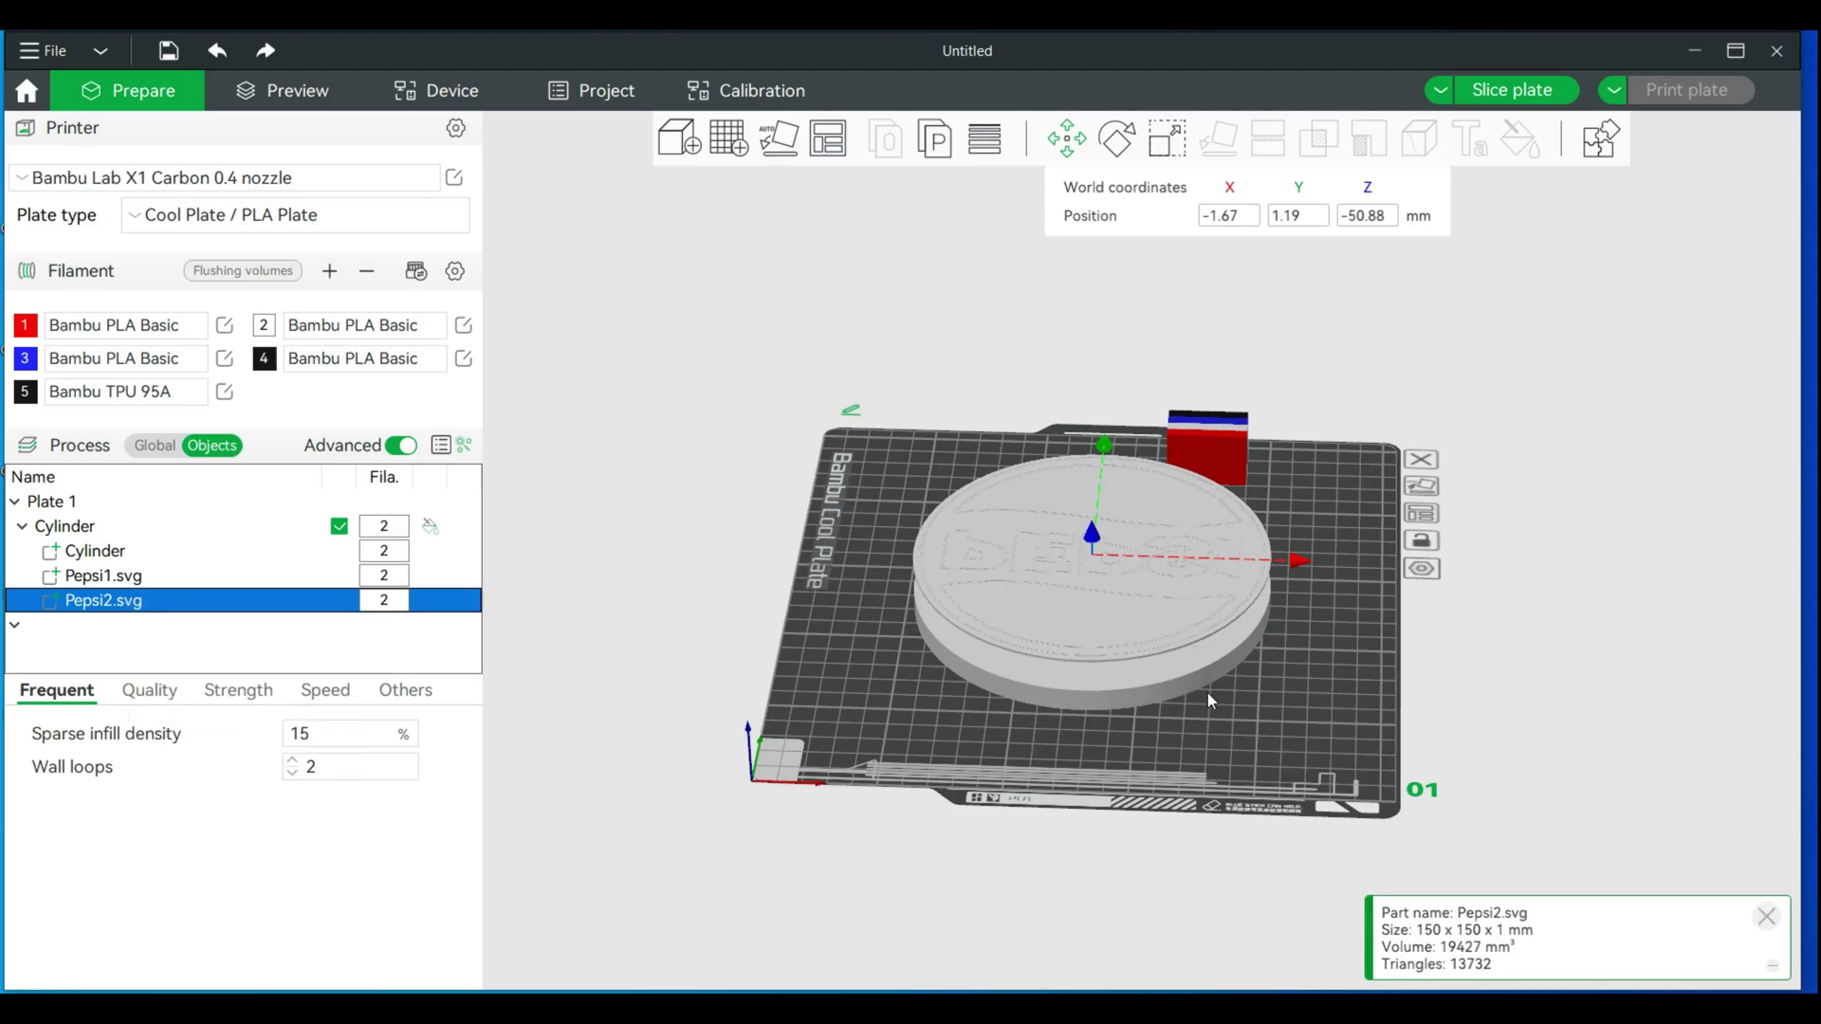
{"action": "left_click_drag", "start_coordinate": [1210, 692], "coordinate": [1147, 543]}
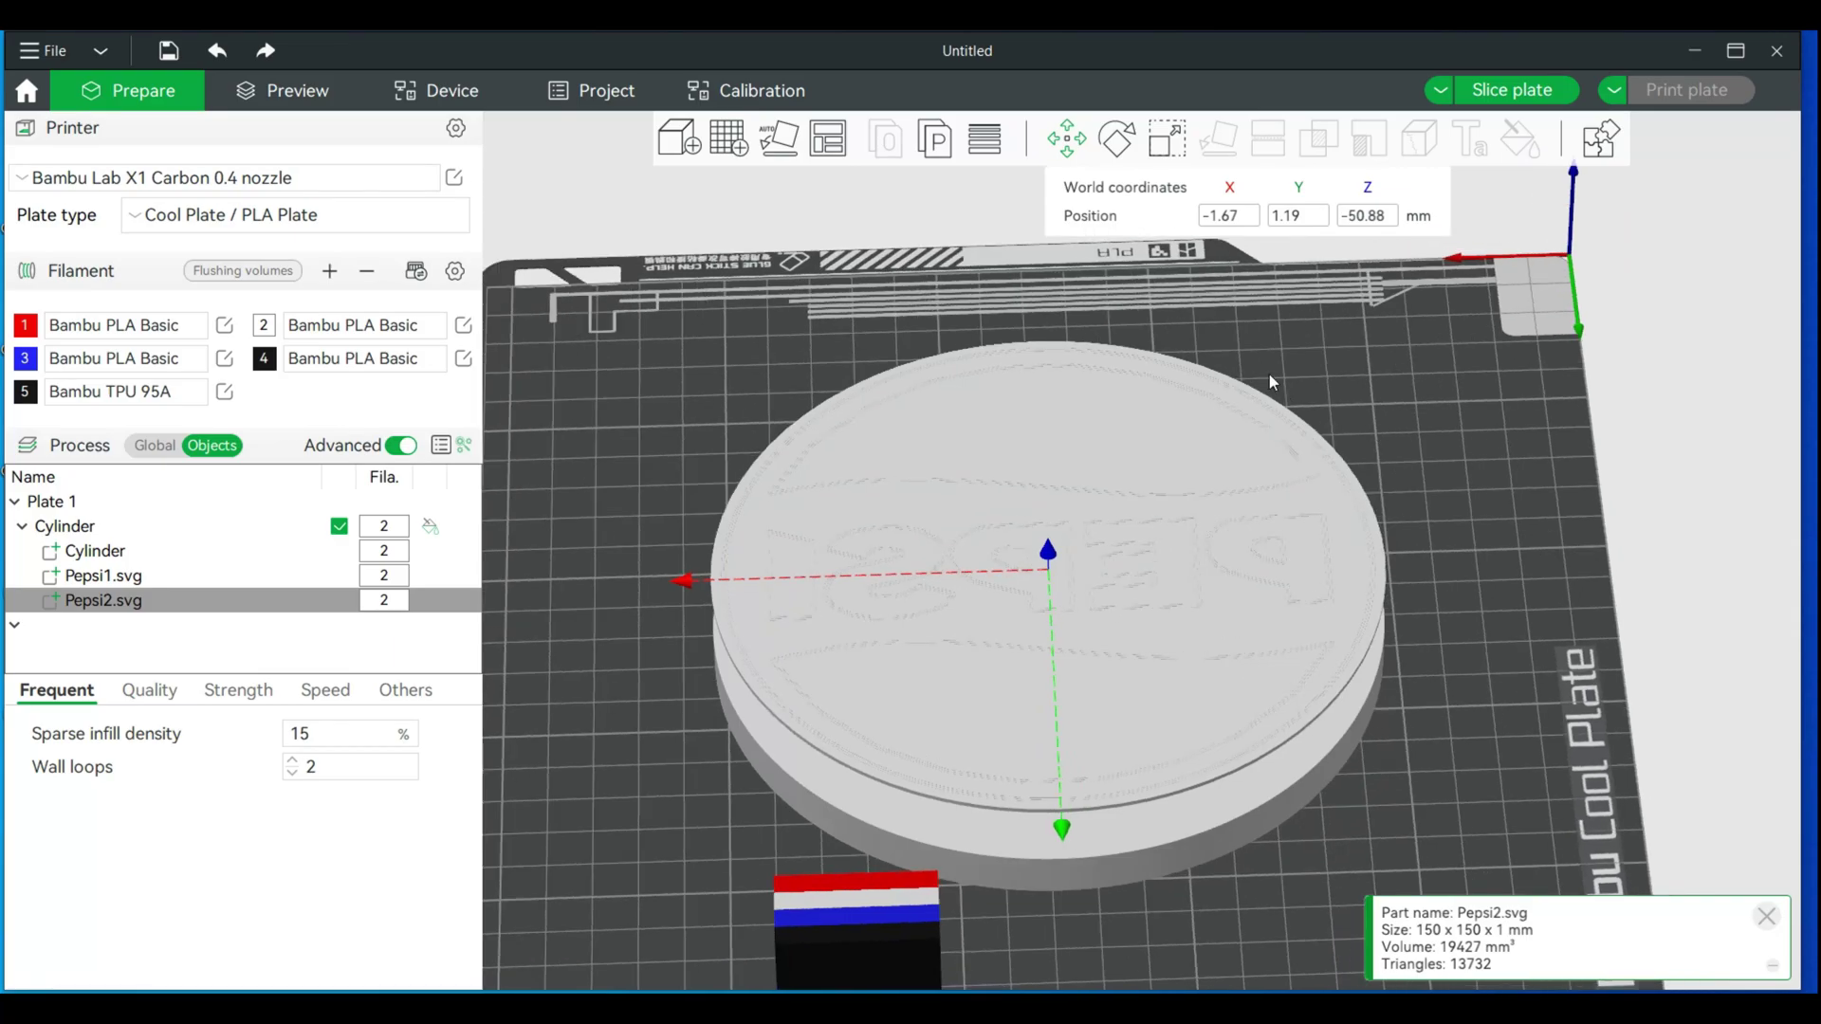
Give Pepsi2.svg a 180° X rotation and orbit around the coin to check the lettering
{"action": "left_click", "coordinate": [1119, 142]}
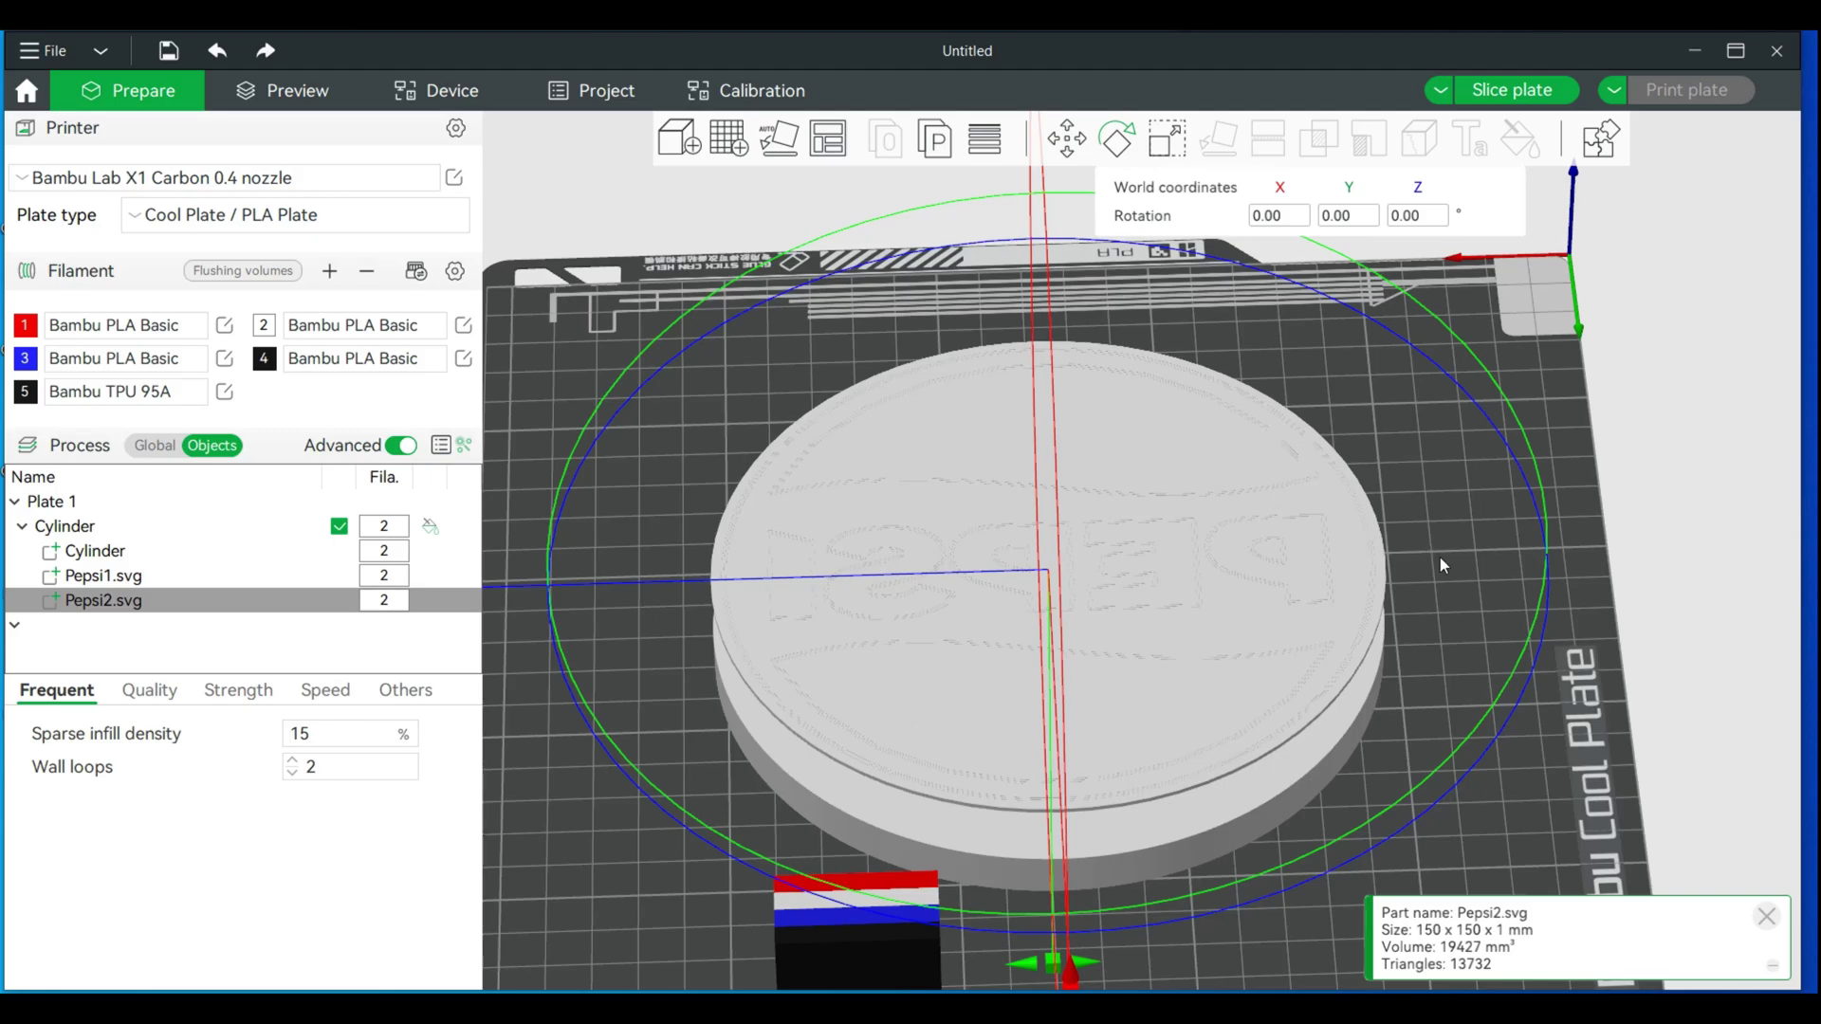
{"action": "left_click", "coordinate": [1285, 221]}
{"action": "type", "text": "180"}
{"action": "key", "text": "Return"}
{"action": "left_click_drag", "start_coordinate": [1266, 844], "coordinate": [1392, 876]}
{"action": "scroll", "coordinate": [1392, 871], "scroll_direction": "up", "scroll_amount": 5}
{"action": "scroll", "coordinate": [1261, 791], "scroll_direction": "down", "scroll_amount": 5}
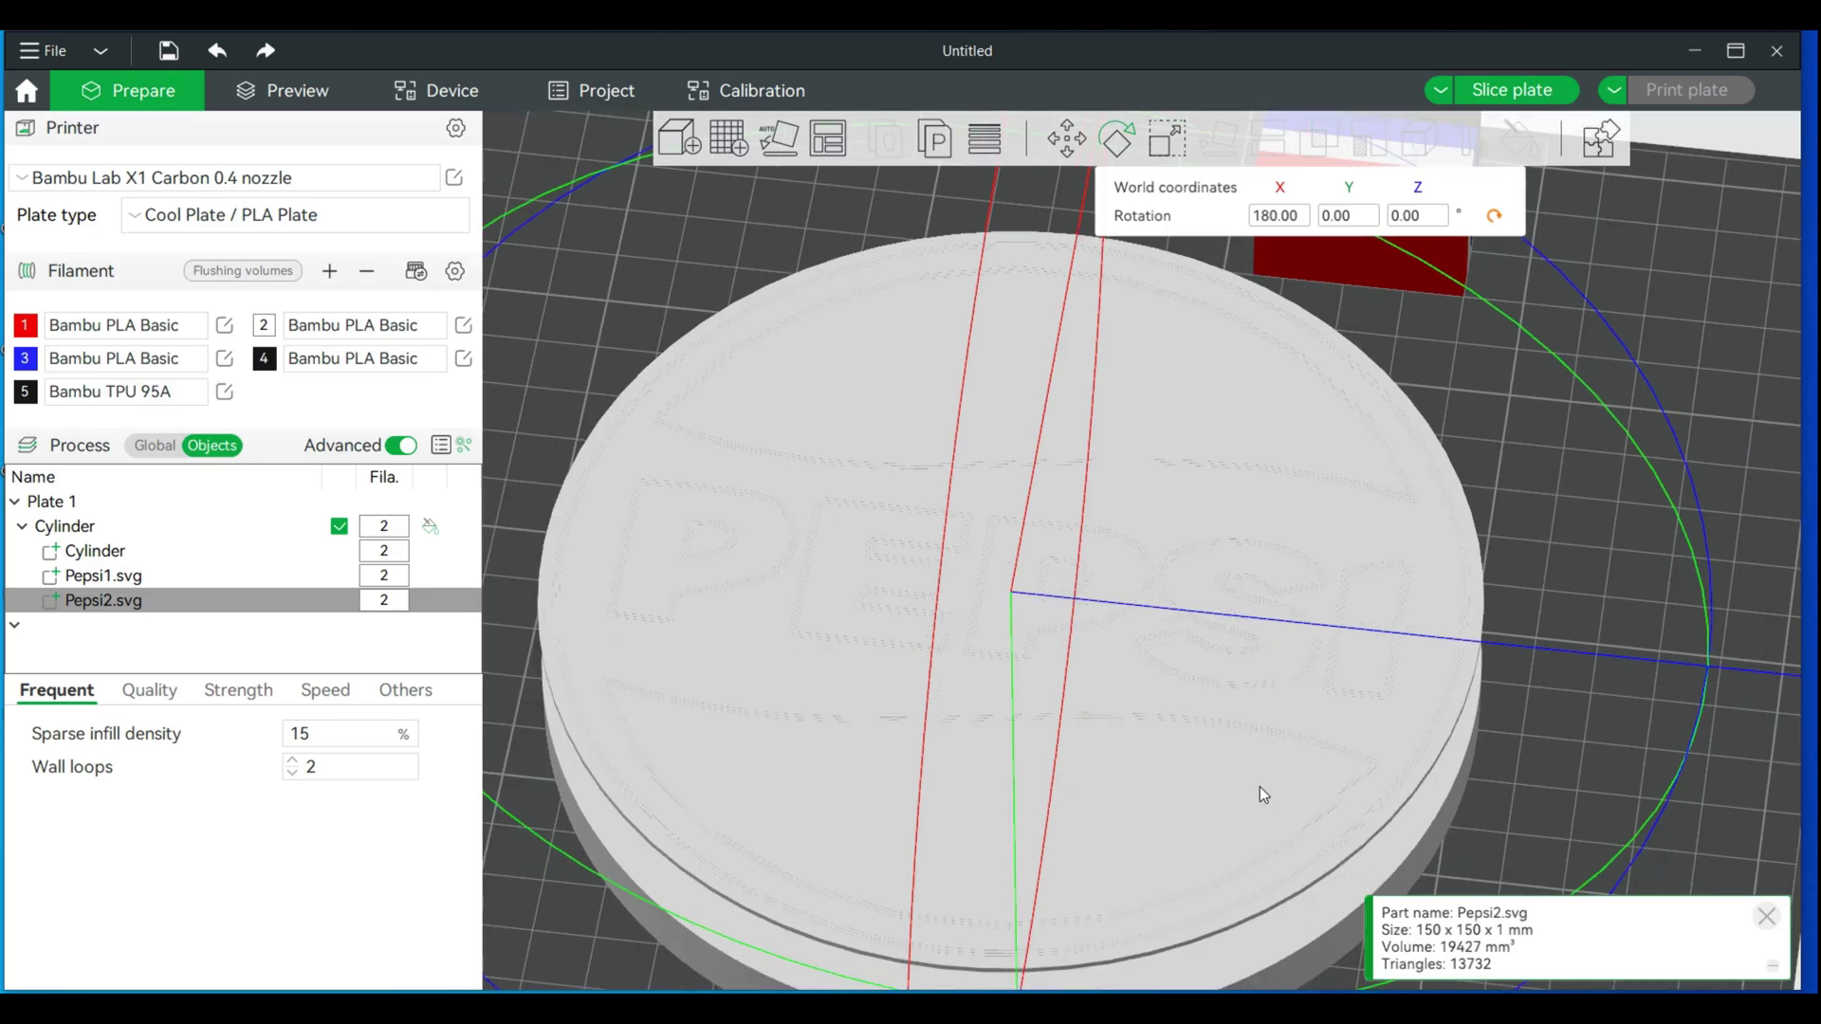
{"action": "left_click_drag", "start_coordinate": [1402, 728], "coordinate": [1481, 732]}
{"action": "left_click_drag", "start_coordinate": [1516, 641], "coordinate": [1523, 626]}
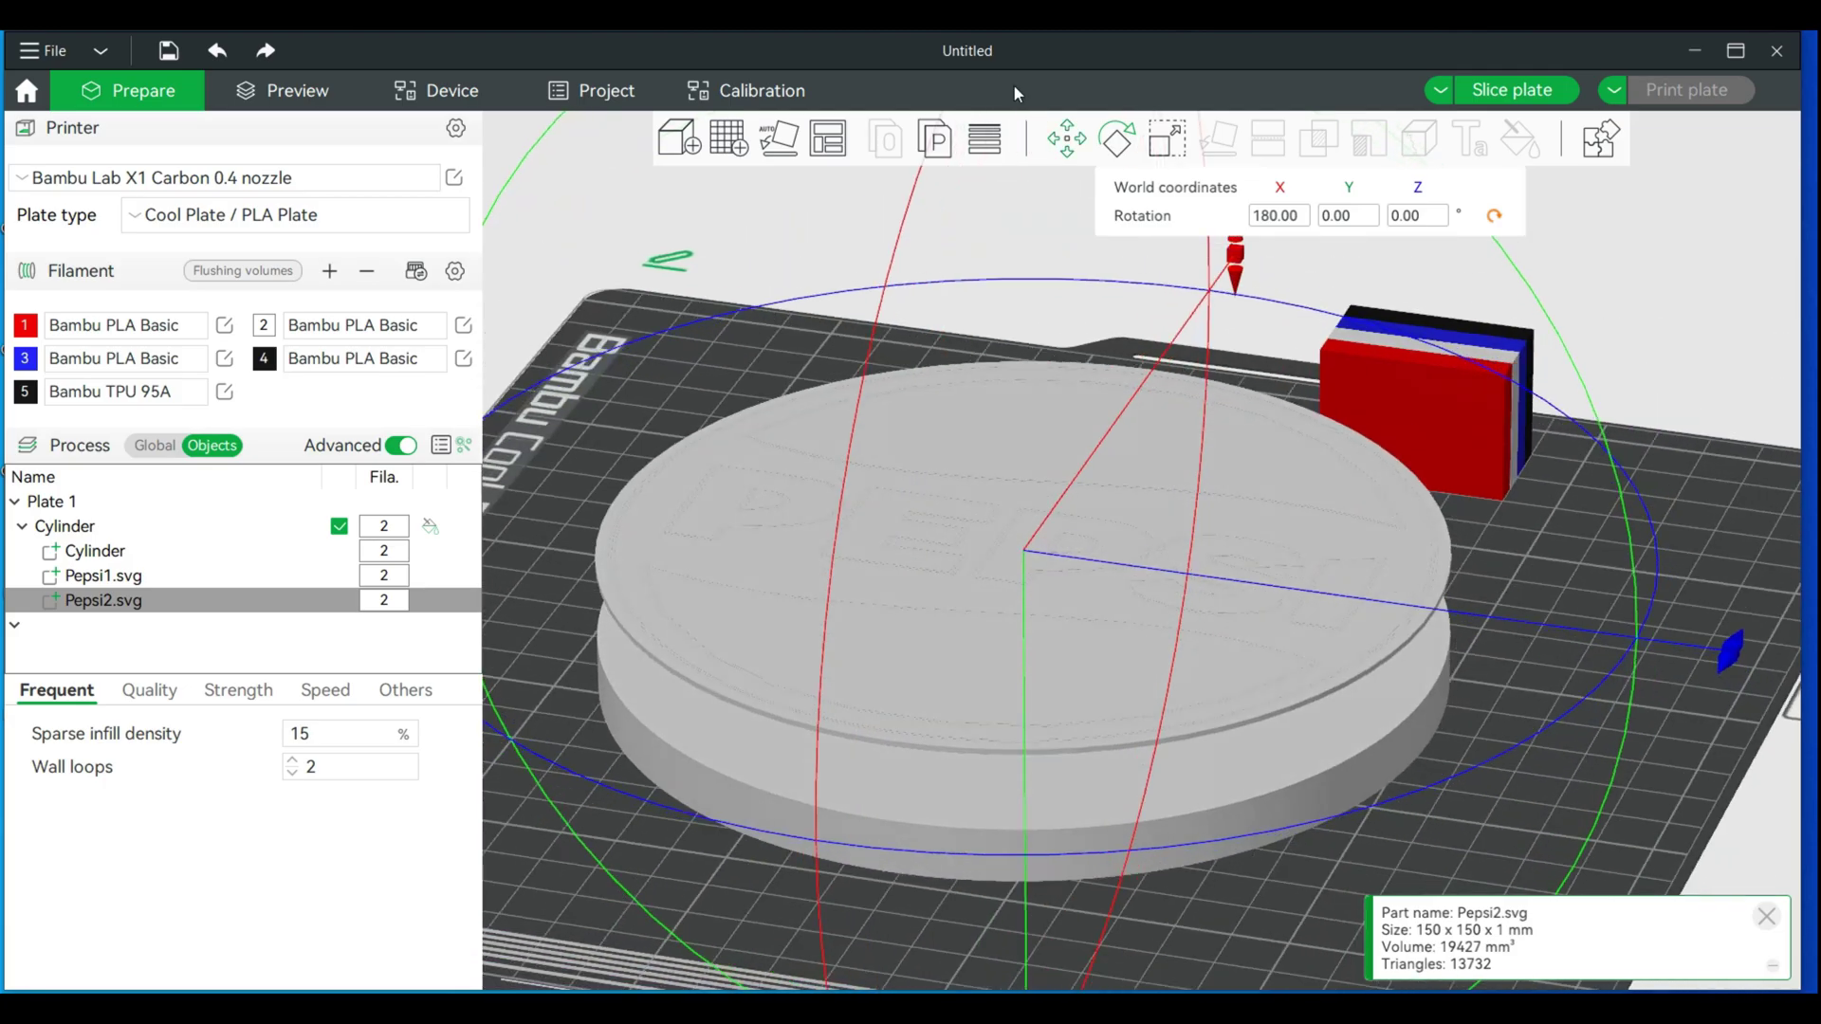
Drag the flipped logo disc down with the Z arrow to rest on the coin at about Z -12.65 mm
{"action": "left_click", "coordinate": [1069, 140]}
{"action": "left_click_drag", "start_coordinate": [1277, 419], "coordinate": [774, 449]}
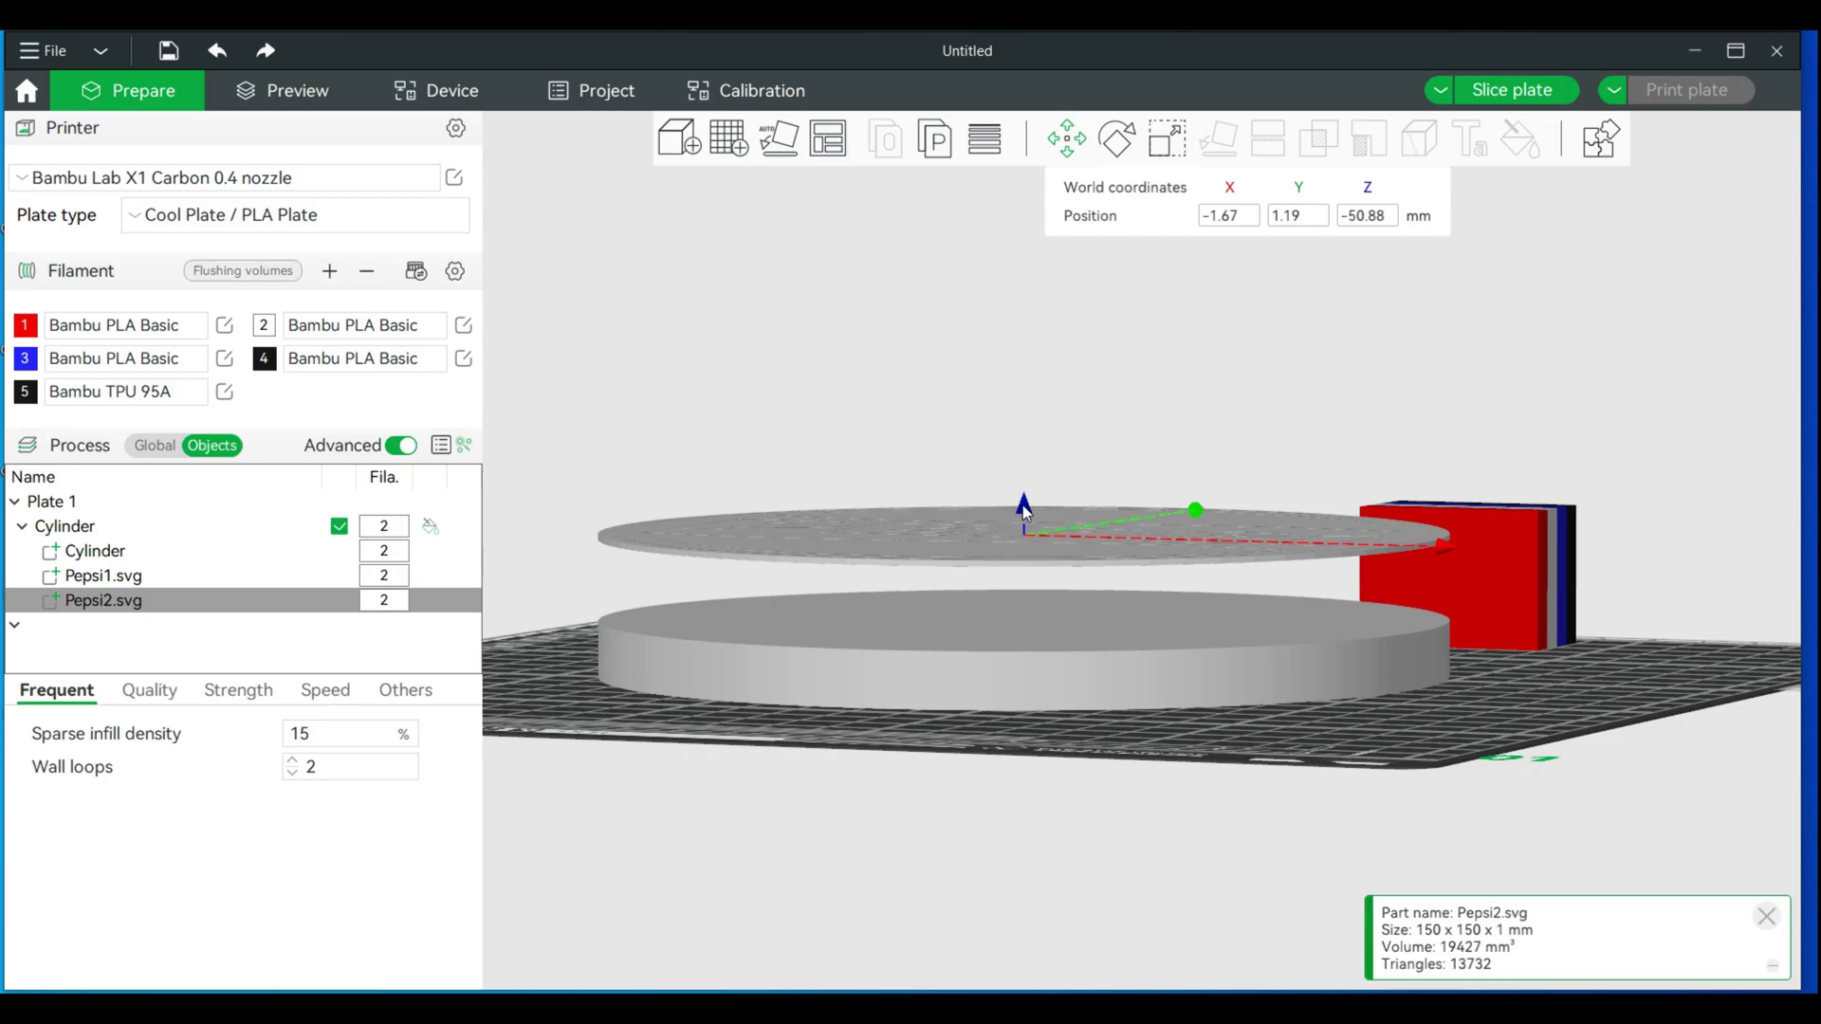
{"action": "left_click_drag", "start_coordinate": [1024, 507], "coordinate": [1020, 595]}
{"action": "left_click_drag", "start_coordinate": [1266, 806], "coordinate": [1272, 838]}
{"action": "scroll", "coordinate": [1270, 835], "scroll_direction": "up", "scroll_amount": 3}
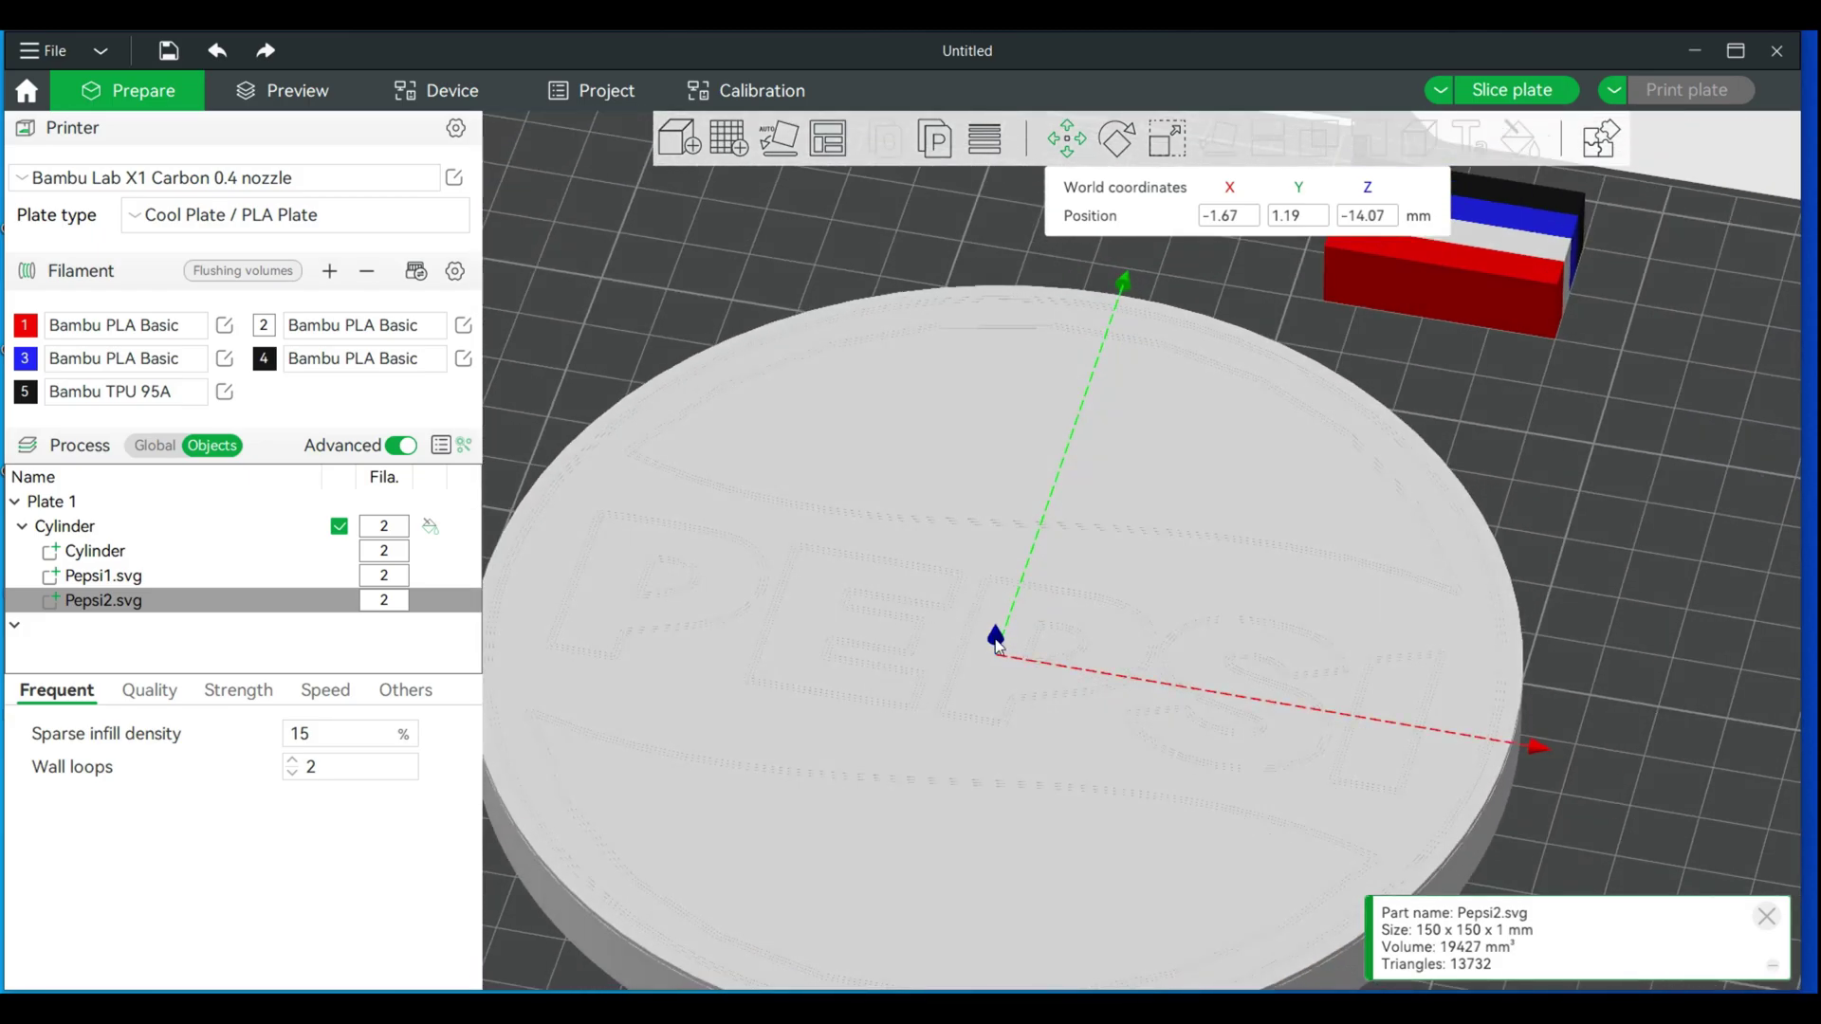
{"action": "left_click_drag", "start_coordinate": [994, 642], "coordinate": [996, 652]}
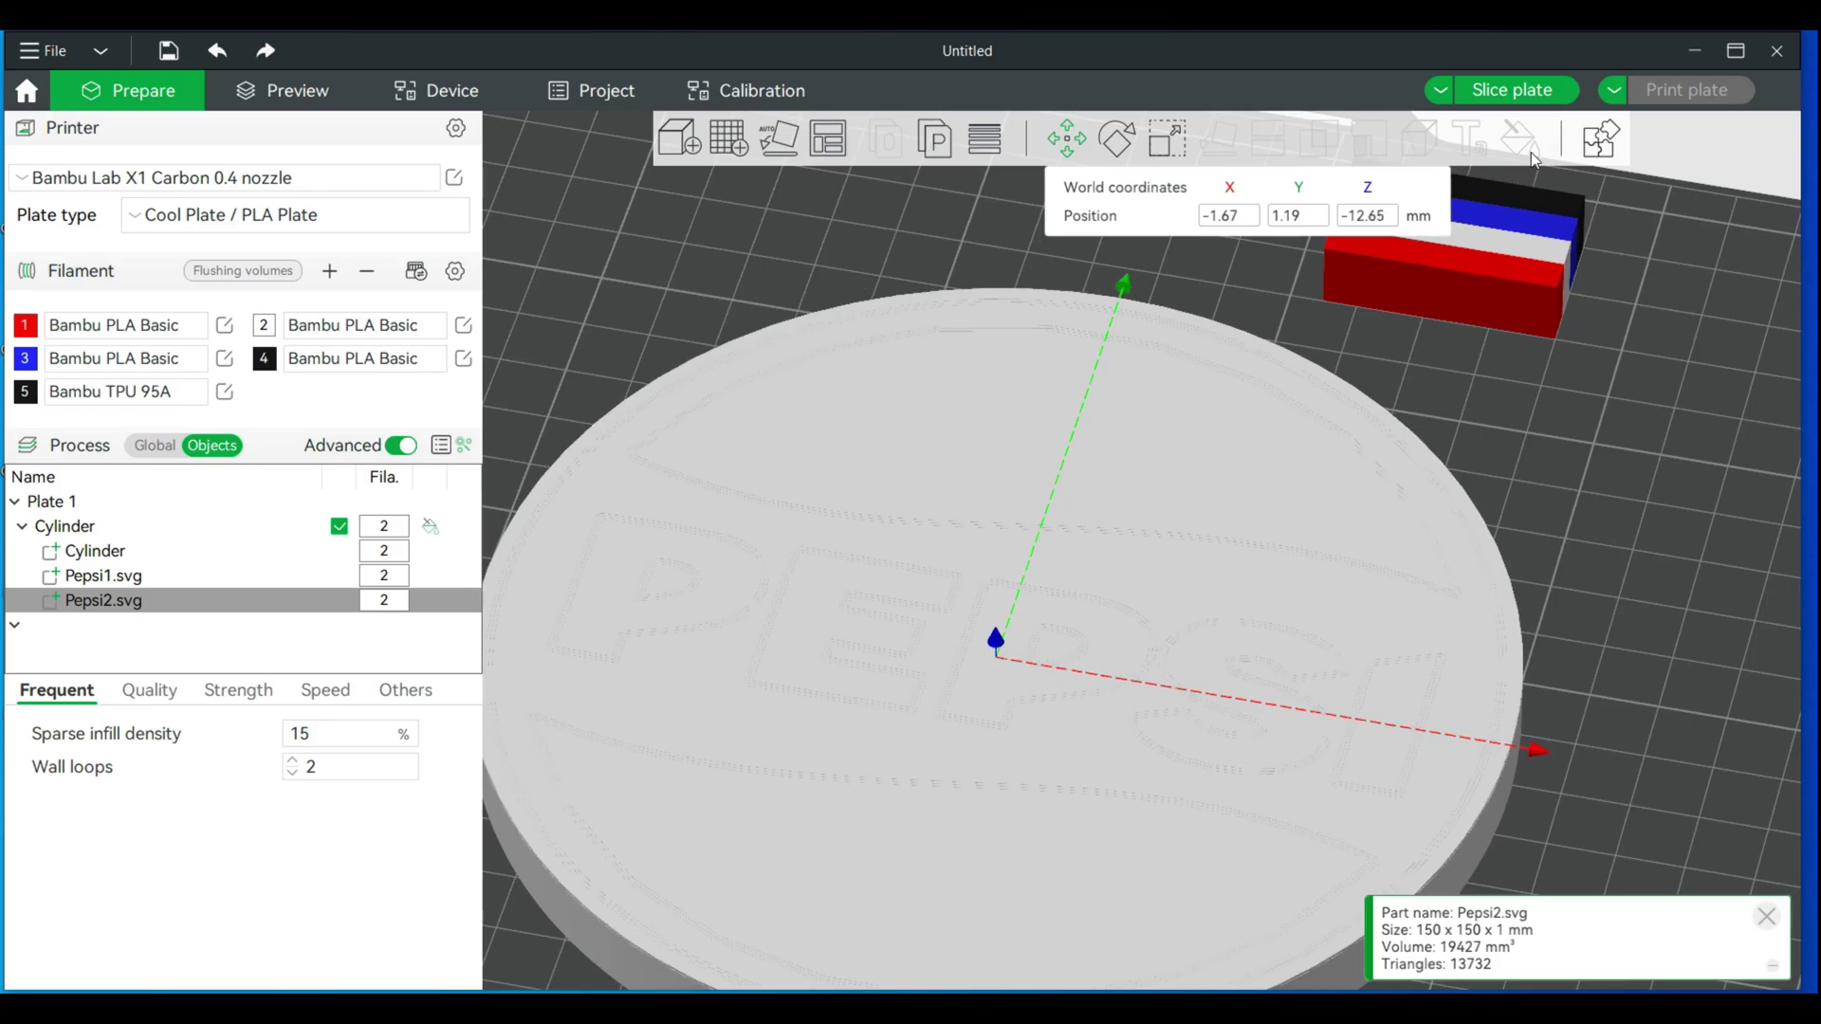
Fill the coin's upper swoosh with red filament 1 and the lower swoosh with blue filament 3
{"action": "left_click", "coordinate": [1590, 485]}
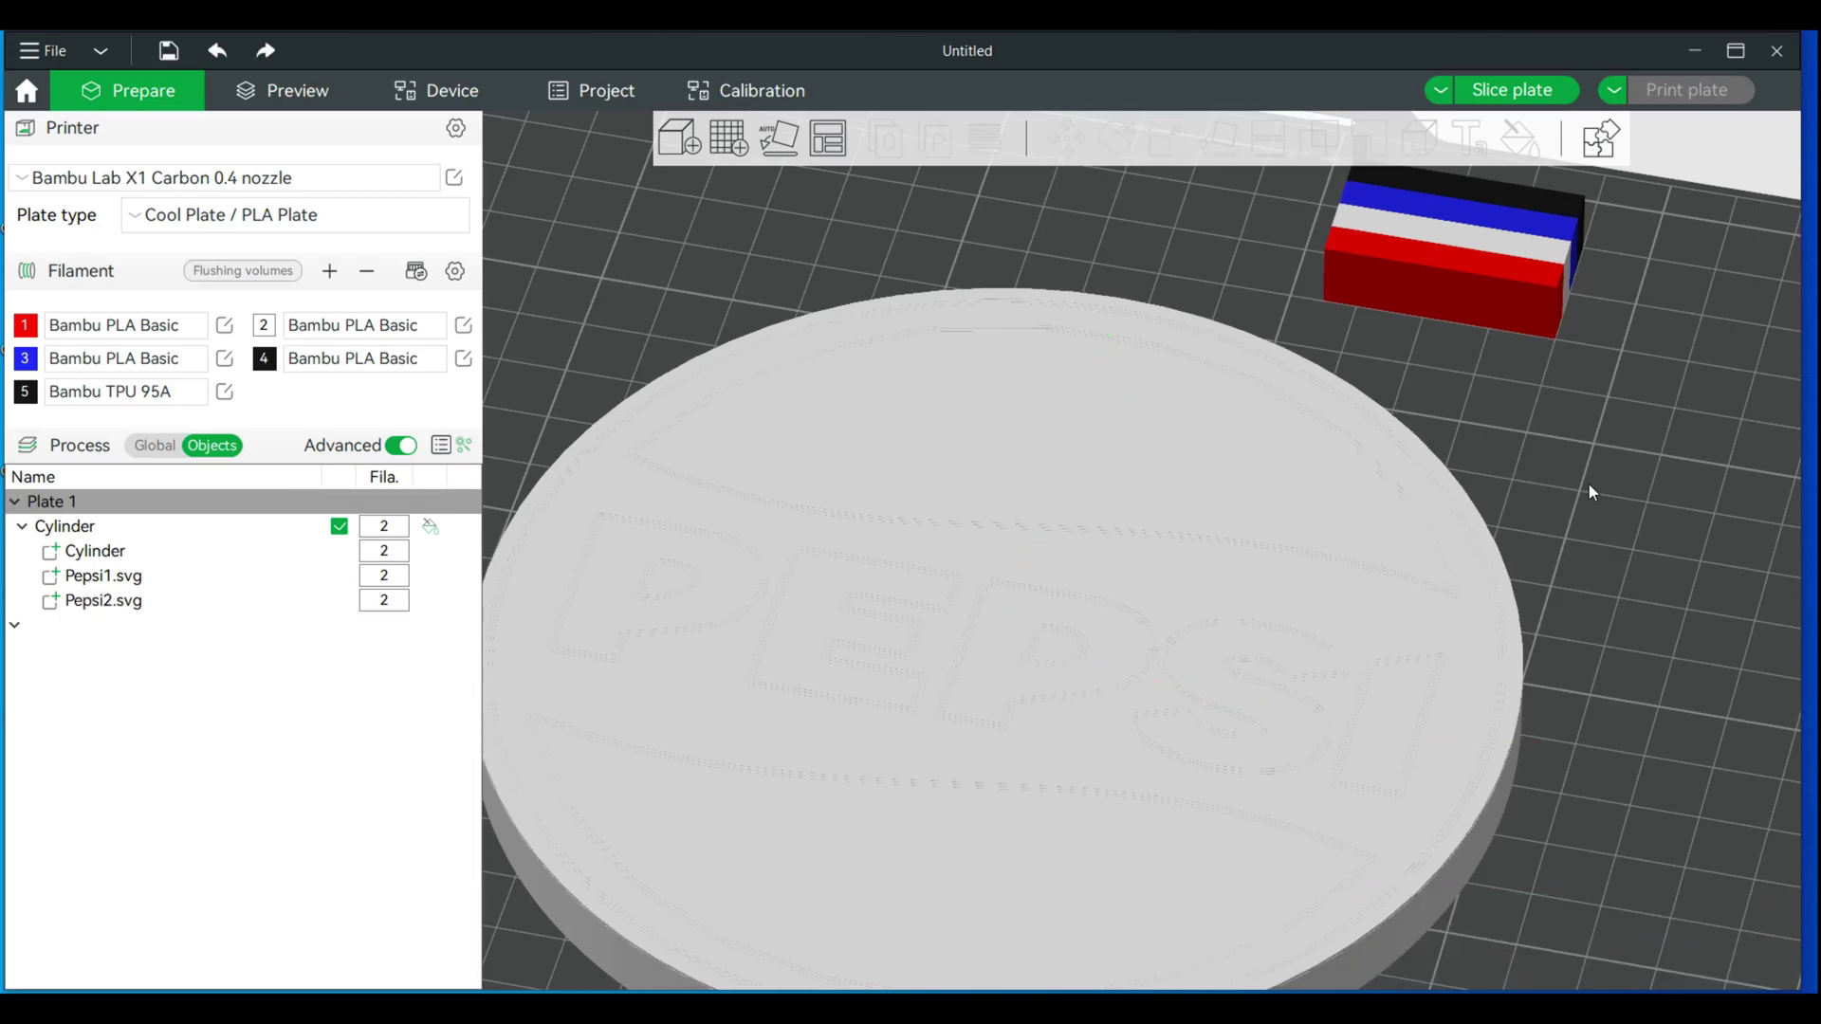
{"action": "left_click", "coordinate": [1057, 553]}
{"action": "left_click", "coordinate": [1521, 142]}
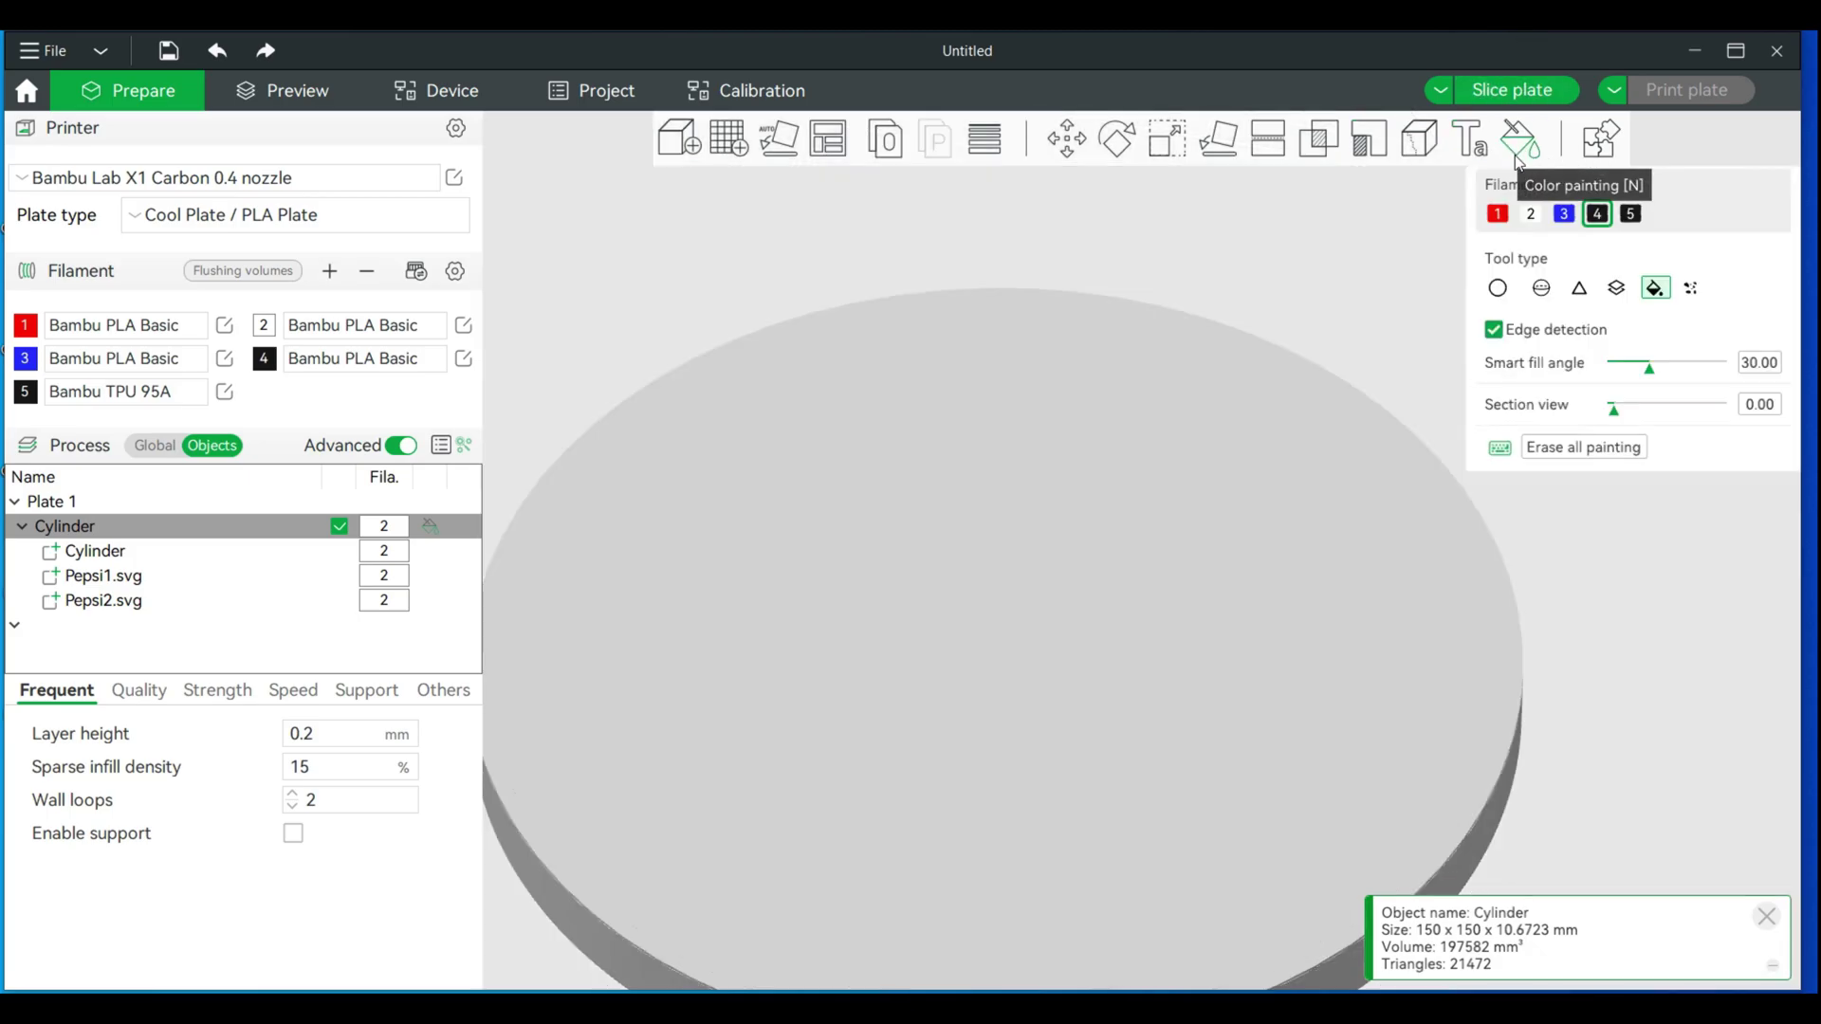
{"action": "left_click", "coordinate": [1499, 215]}
{"action": "left_click", "coordinate": [1005, 434]}
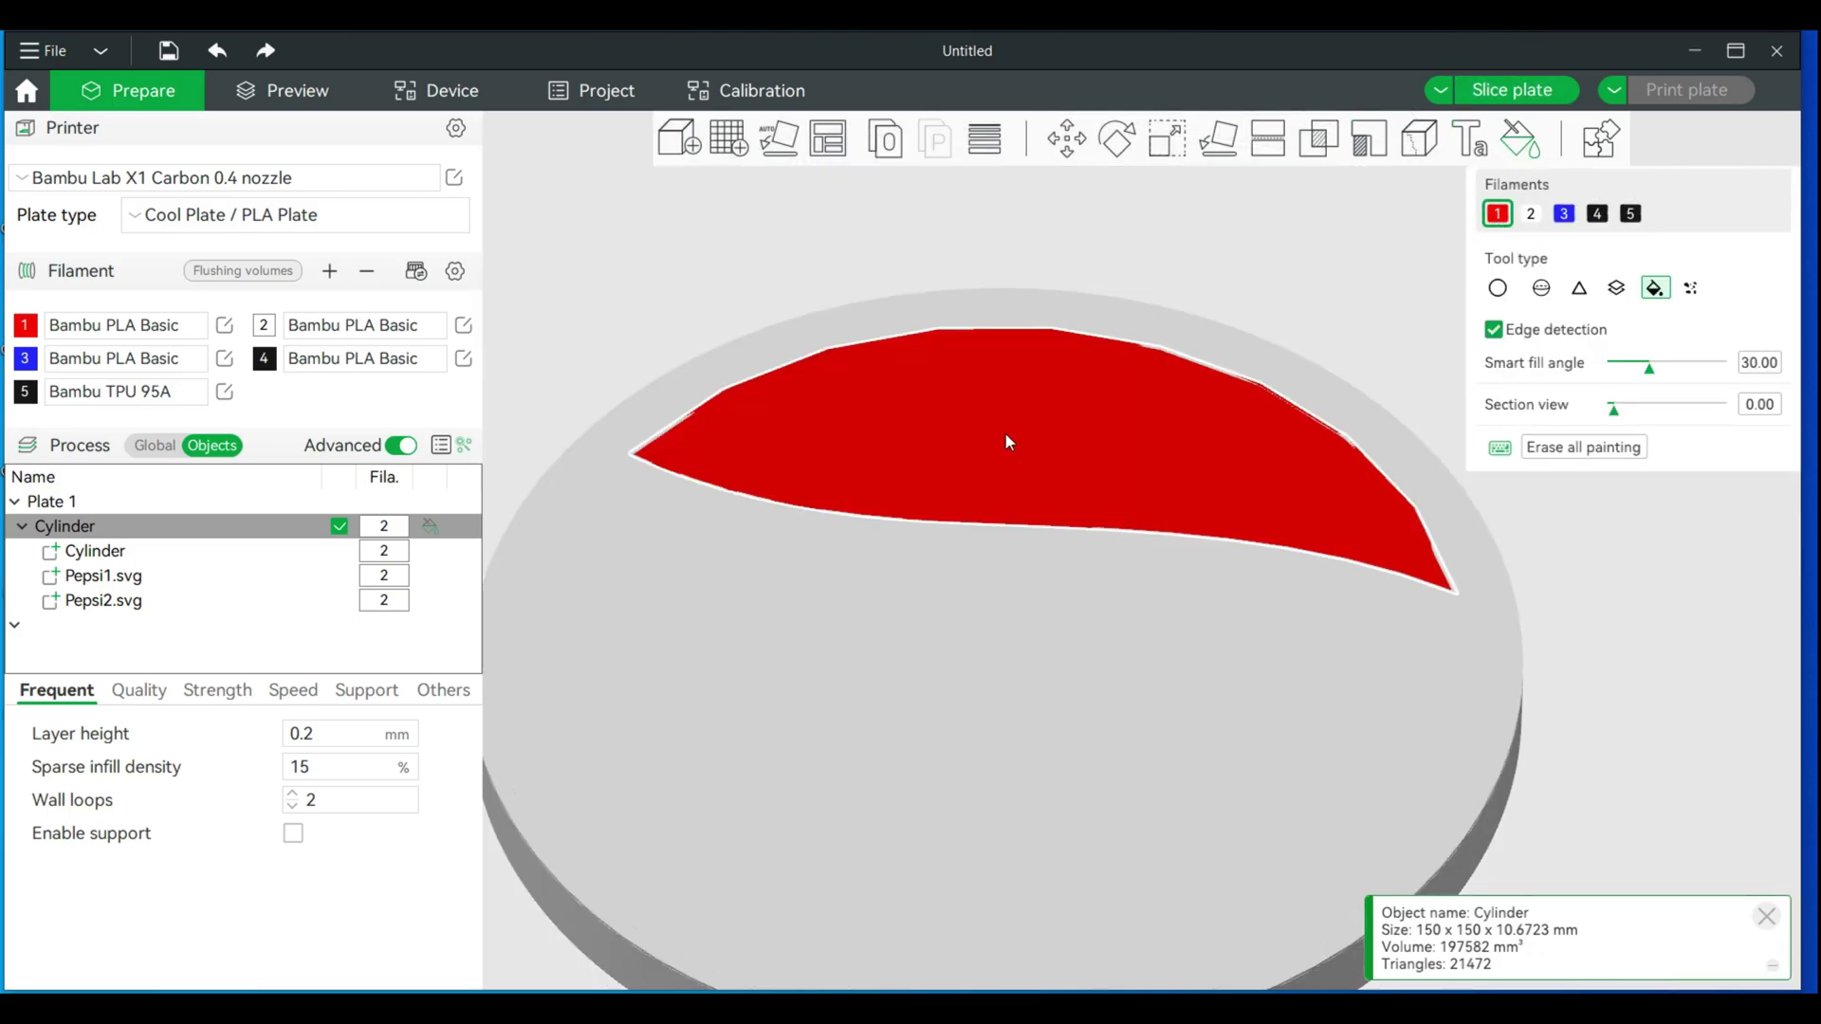
{"action": "left_click", "coordinate": [1564, 213]}
{"action": "left_click", "coordinate": [1005, 847]}
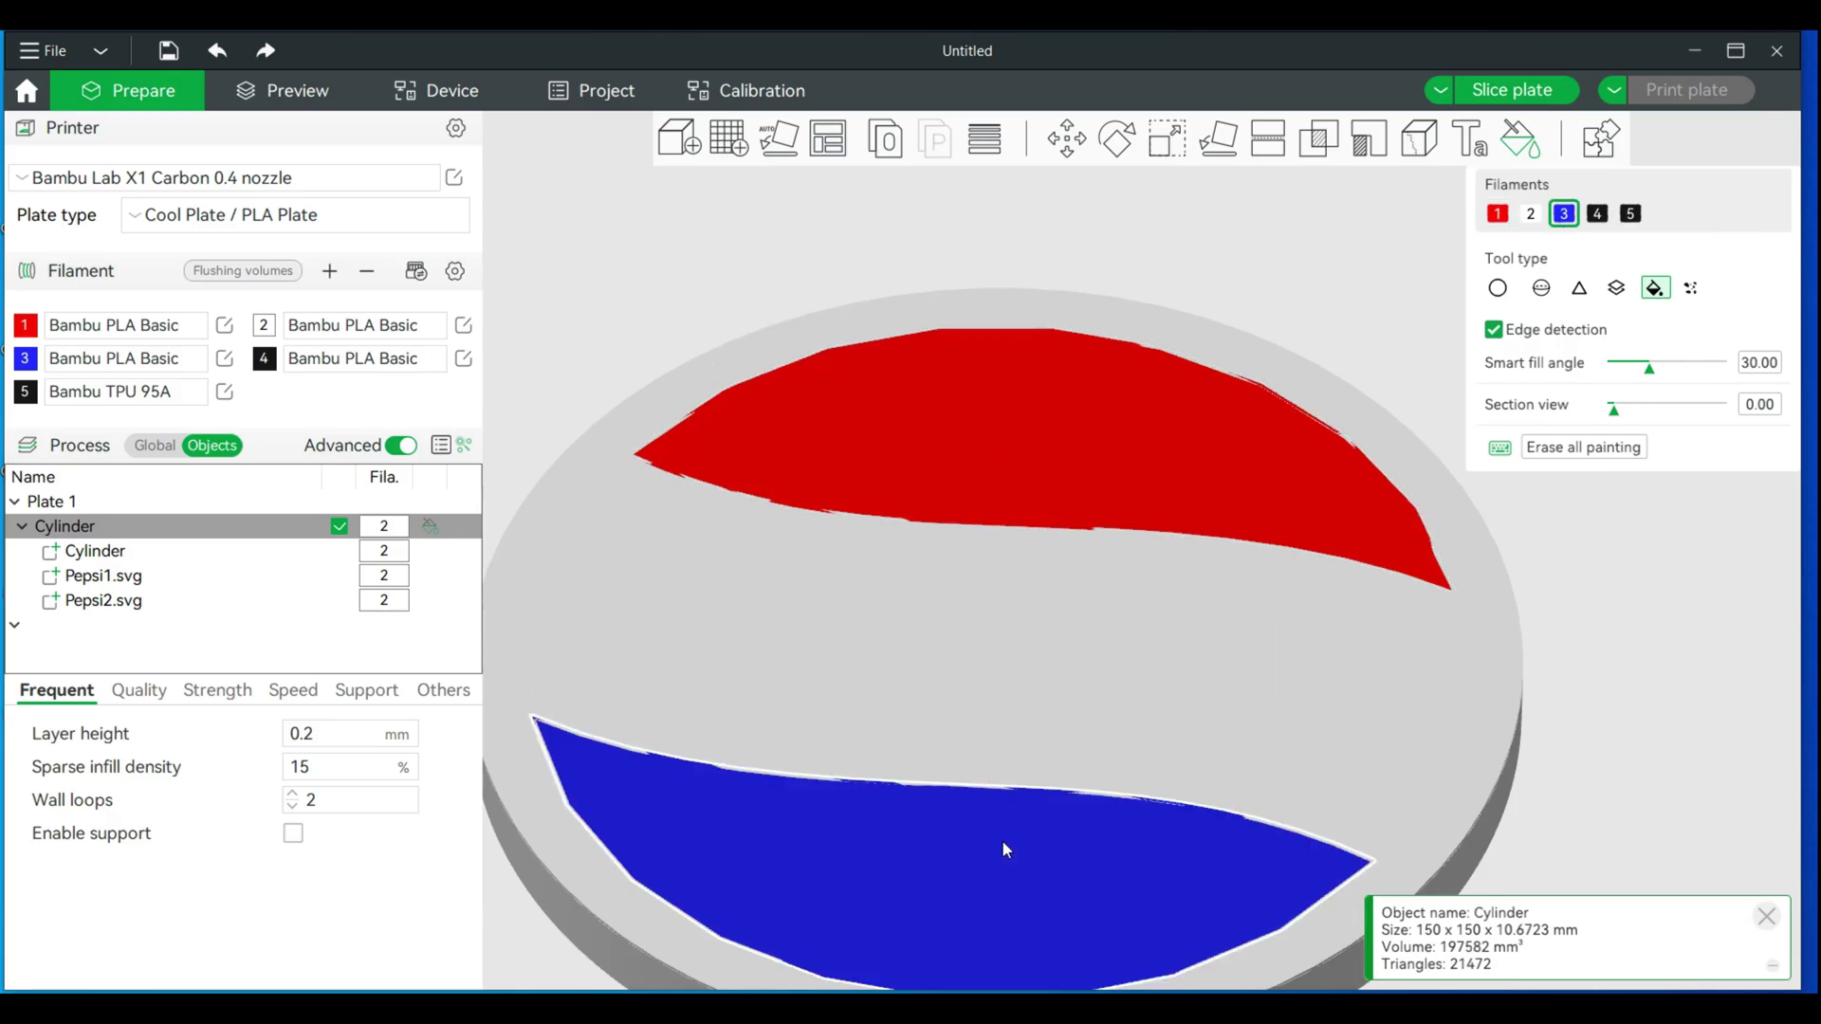
Paint each PEPSI letter black with filament 4
{"action": "left_click", "coordinate": [1597, 214]}
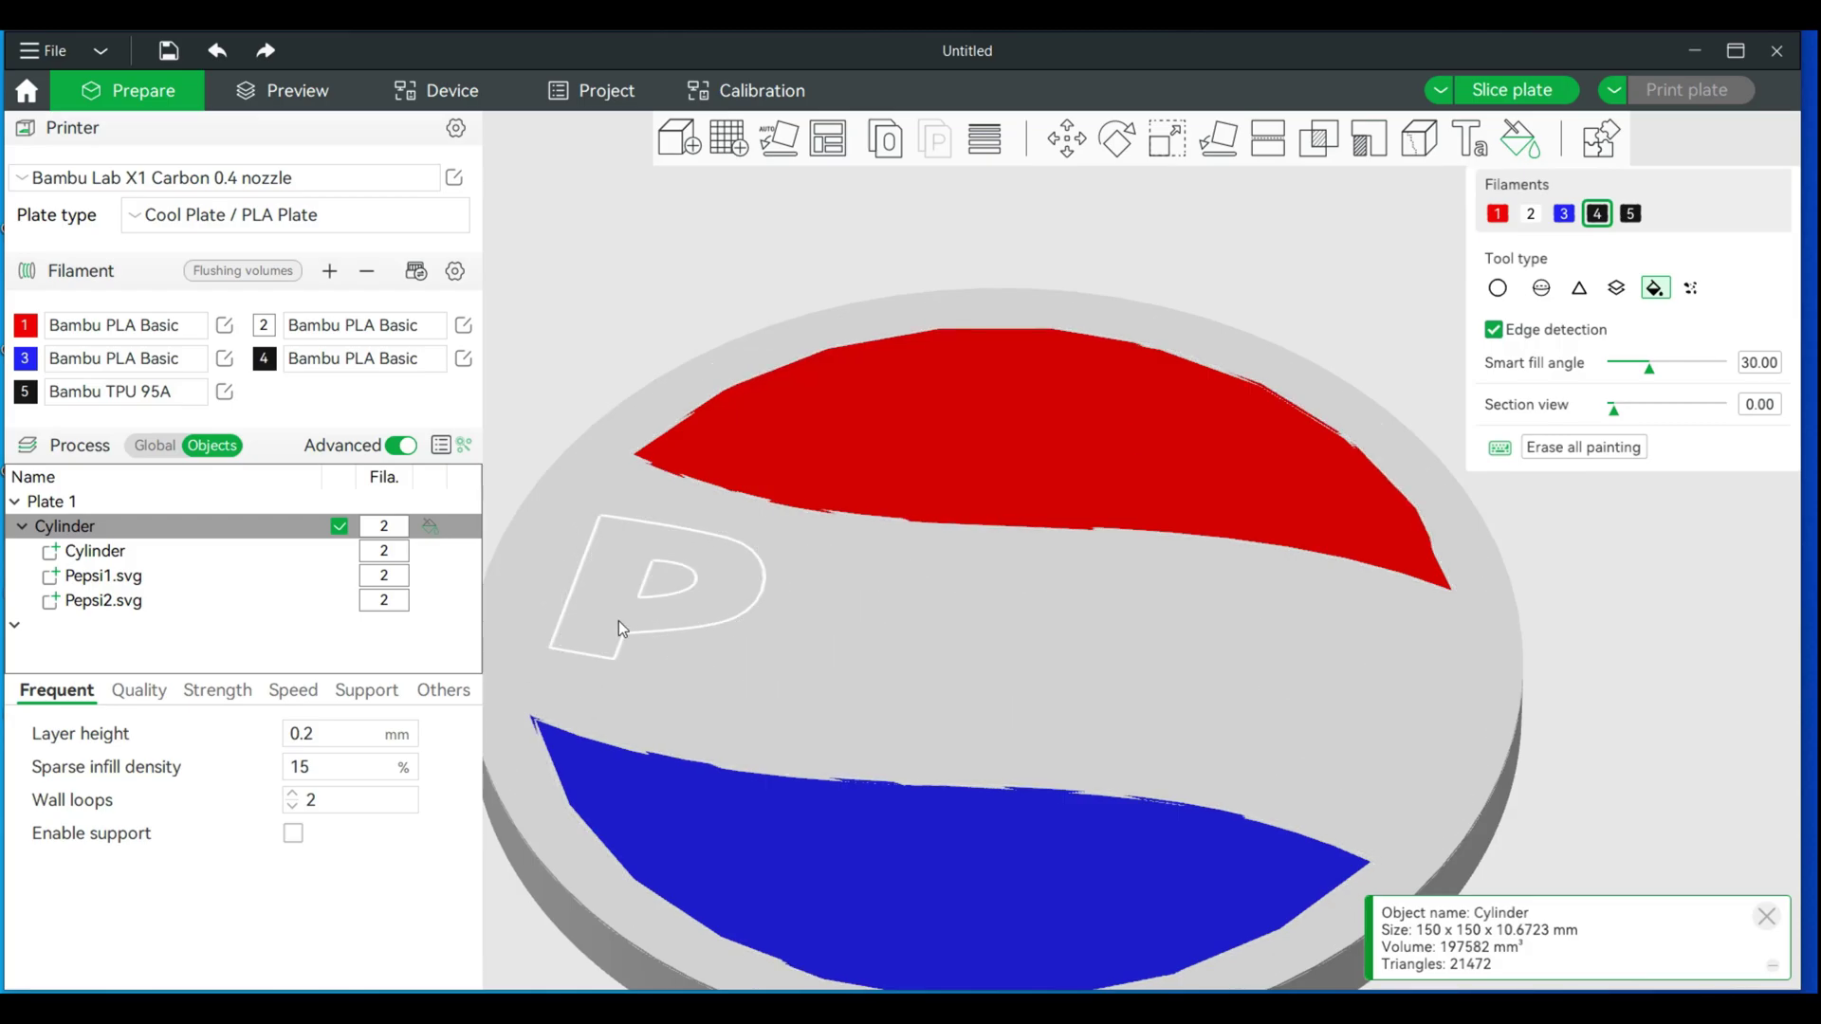
{"action": "left_click", "coordinate": [618, 618]}
{"action": "left_click", "coordinate": [812, 633]}
{"action": "left_click", "coordinate": [991, 636]}
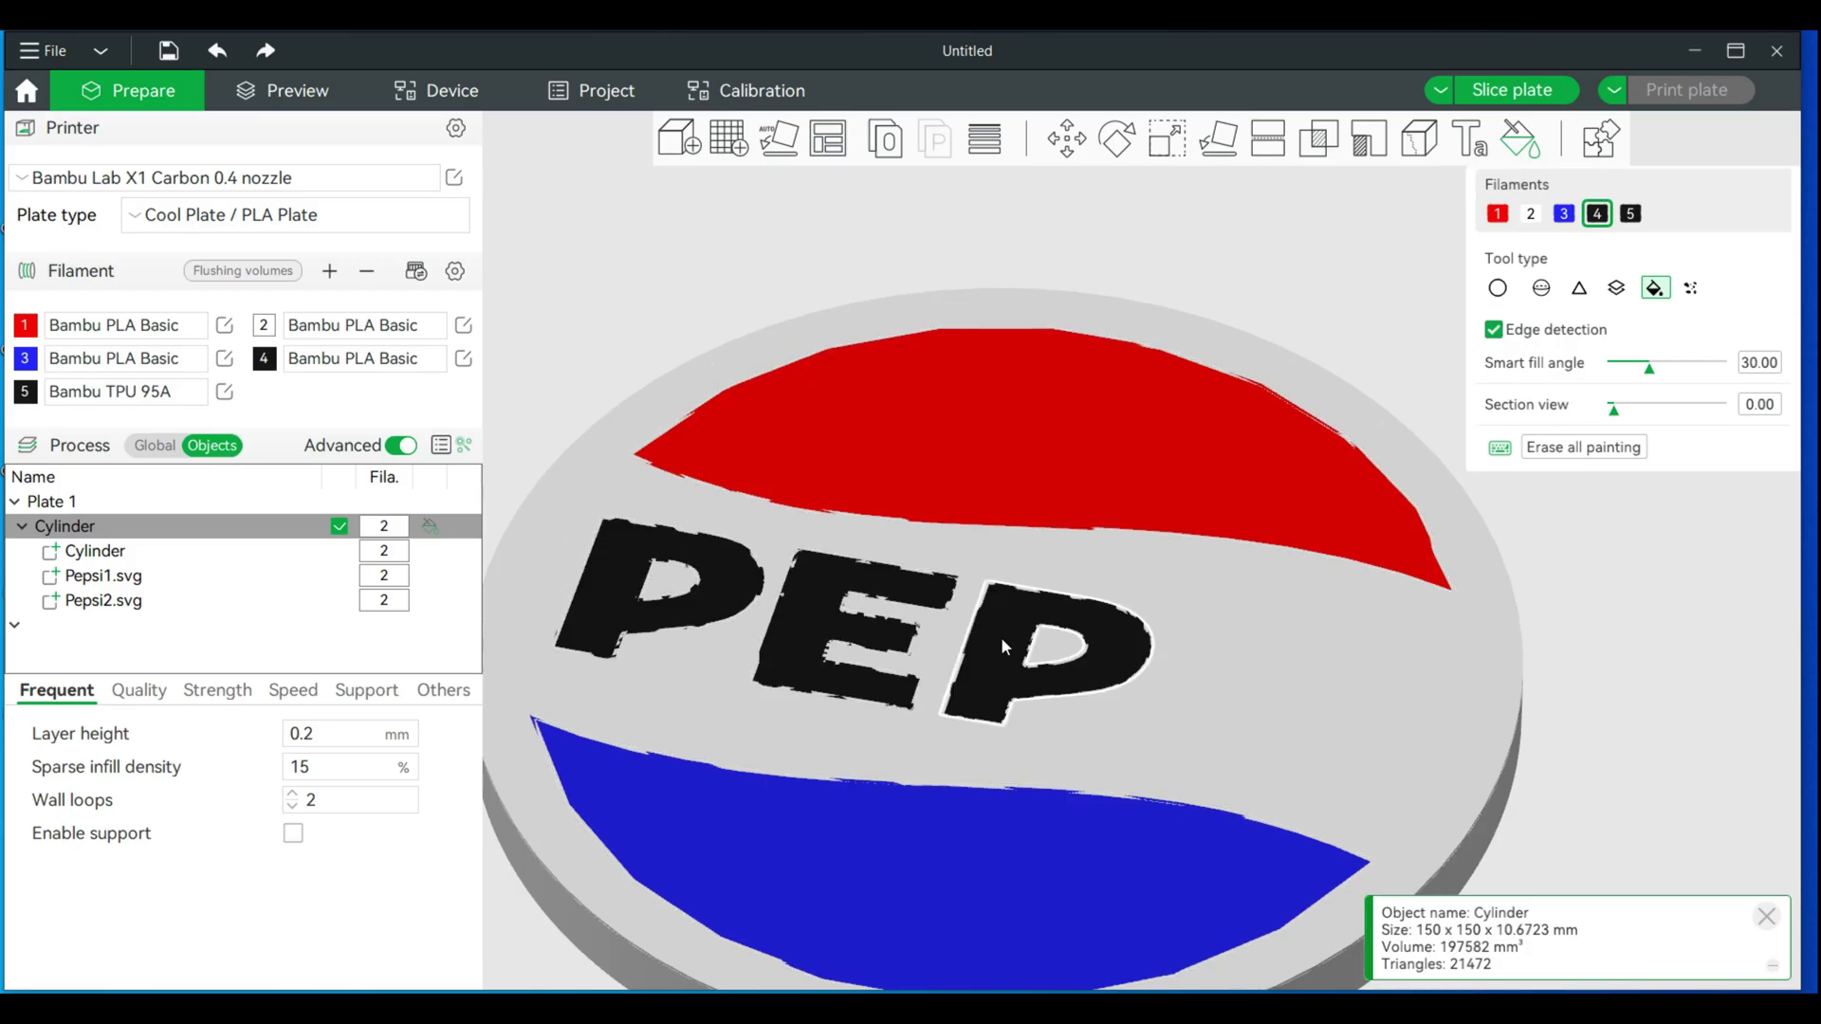
{"action": "left_click", "coordinate": [1233, 683]}
{"action": "left_click", "coordinate": [1375, 700]}
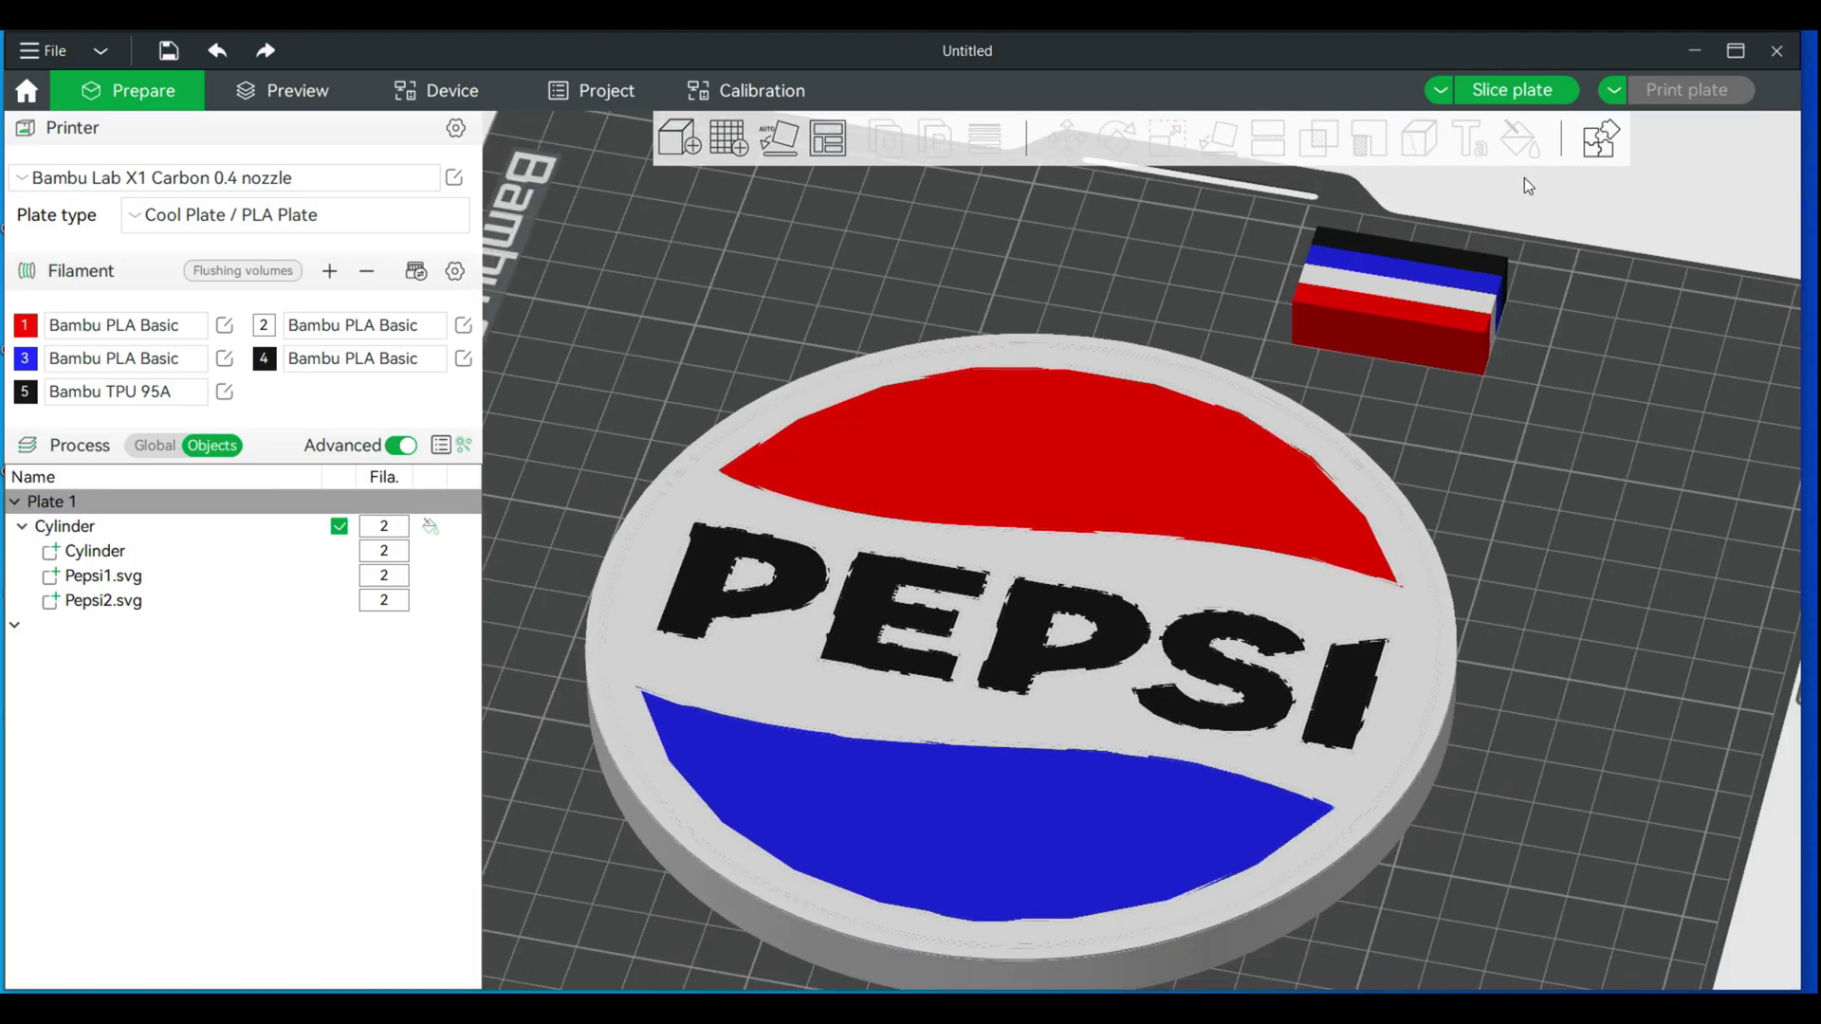
Slice the coin (1h48m, 69.66 g, 11 filament changes), scrub the preview sliders, and return to Prepare
{"action": "left_click_drag", "start_coordinate": [1595, 476], "coordinate": [1593, 435]}
{"action": "left_click", "coordinate": [1527, 90]}
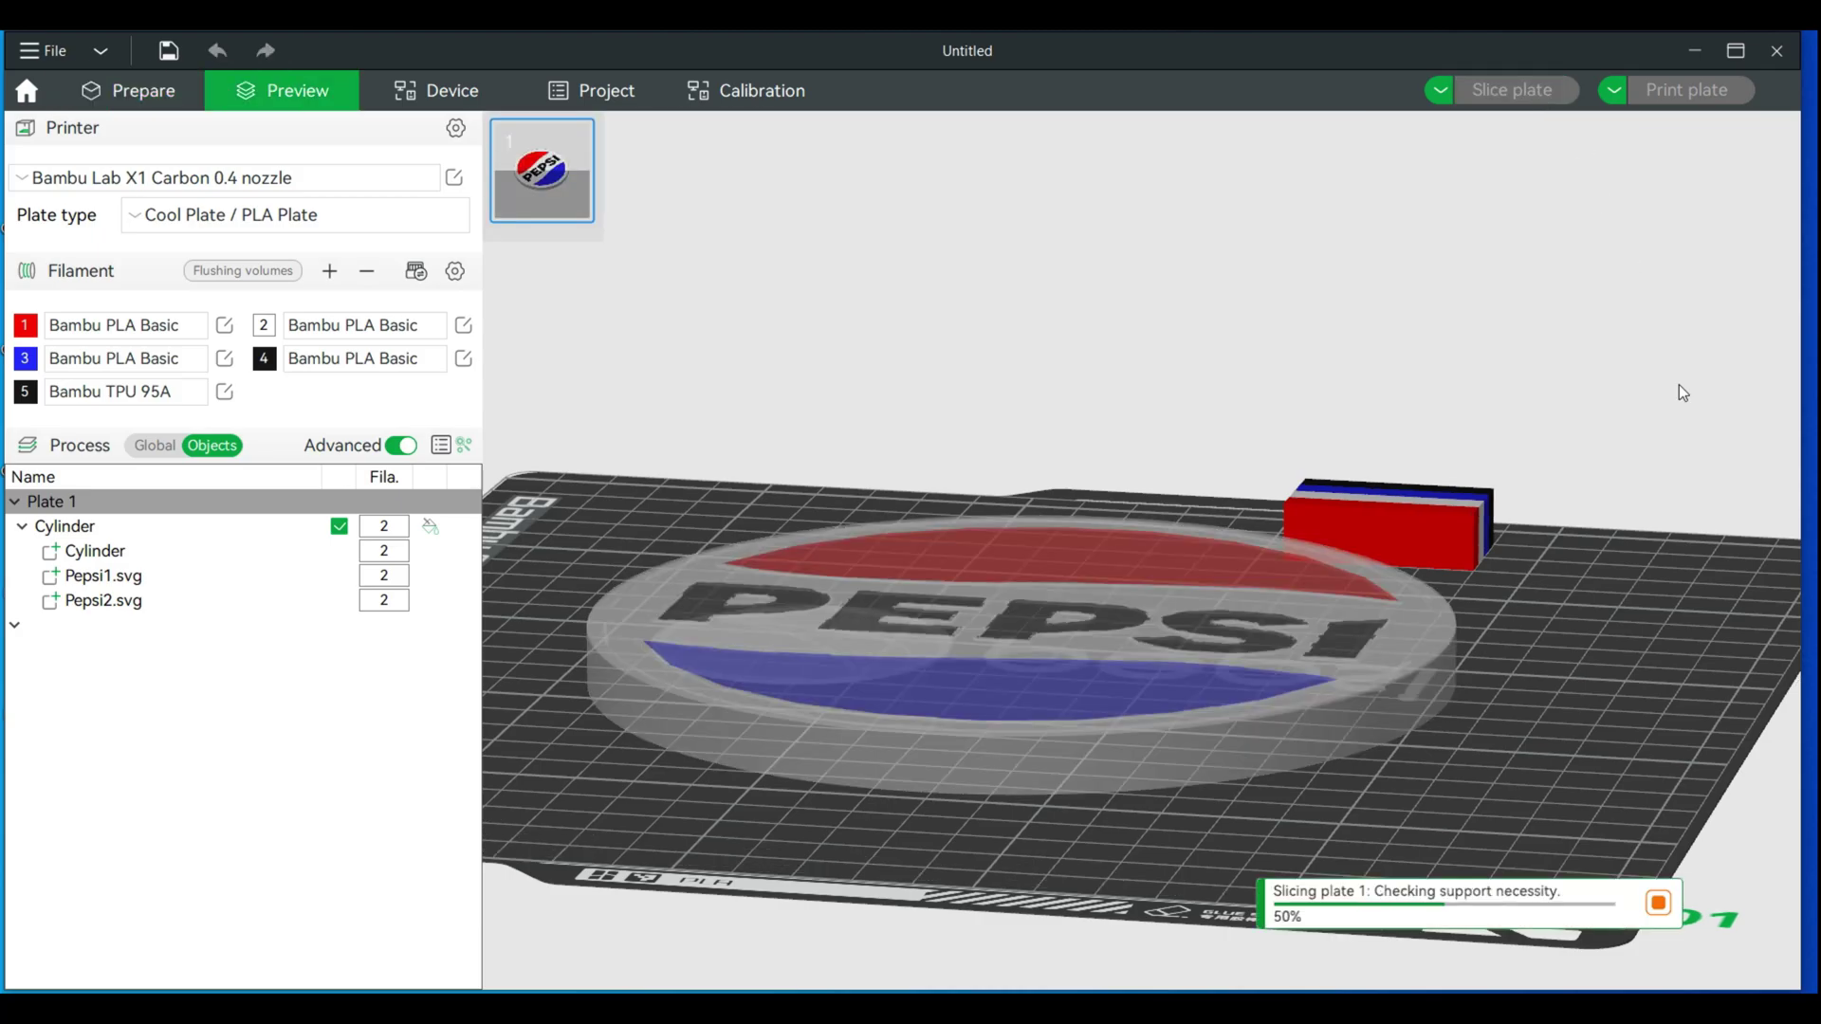
{"action": "scroll", "coordinate": [1501, 730], "scroll_direction": "up", "scroll_amount": 5}
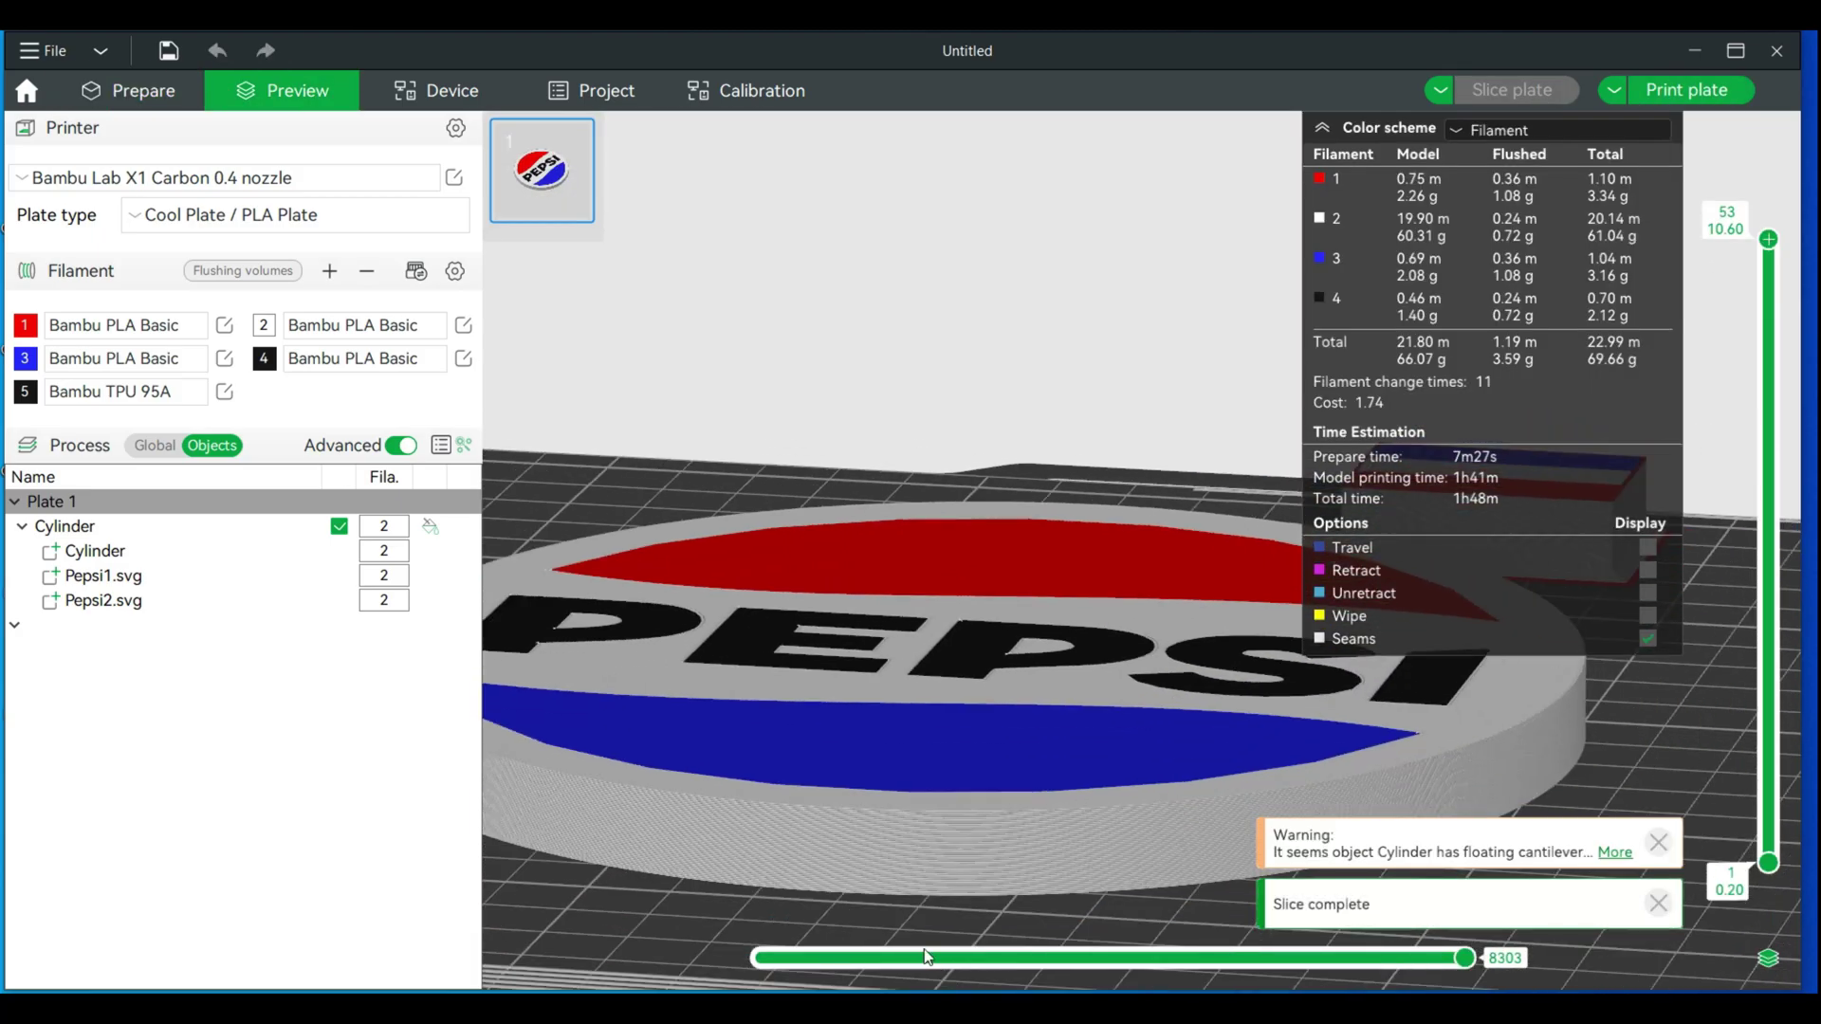
{"action": "left_click", "coordinate": [764, 958]}
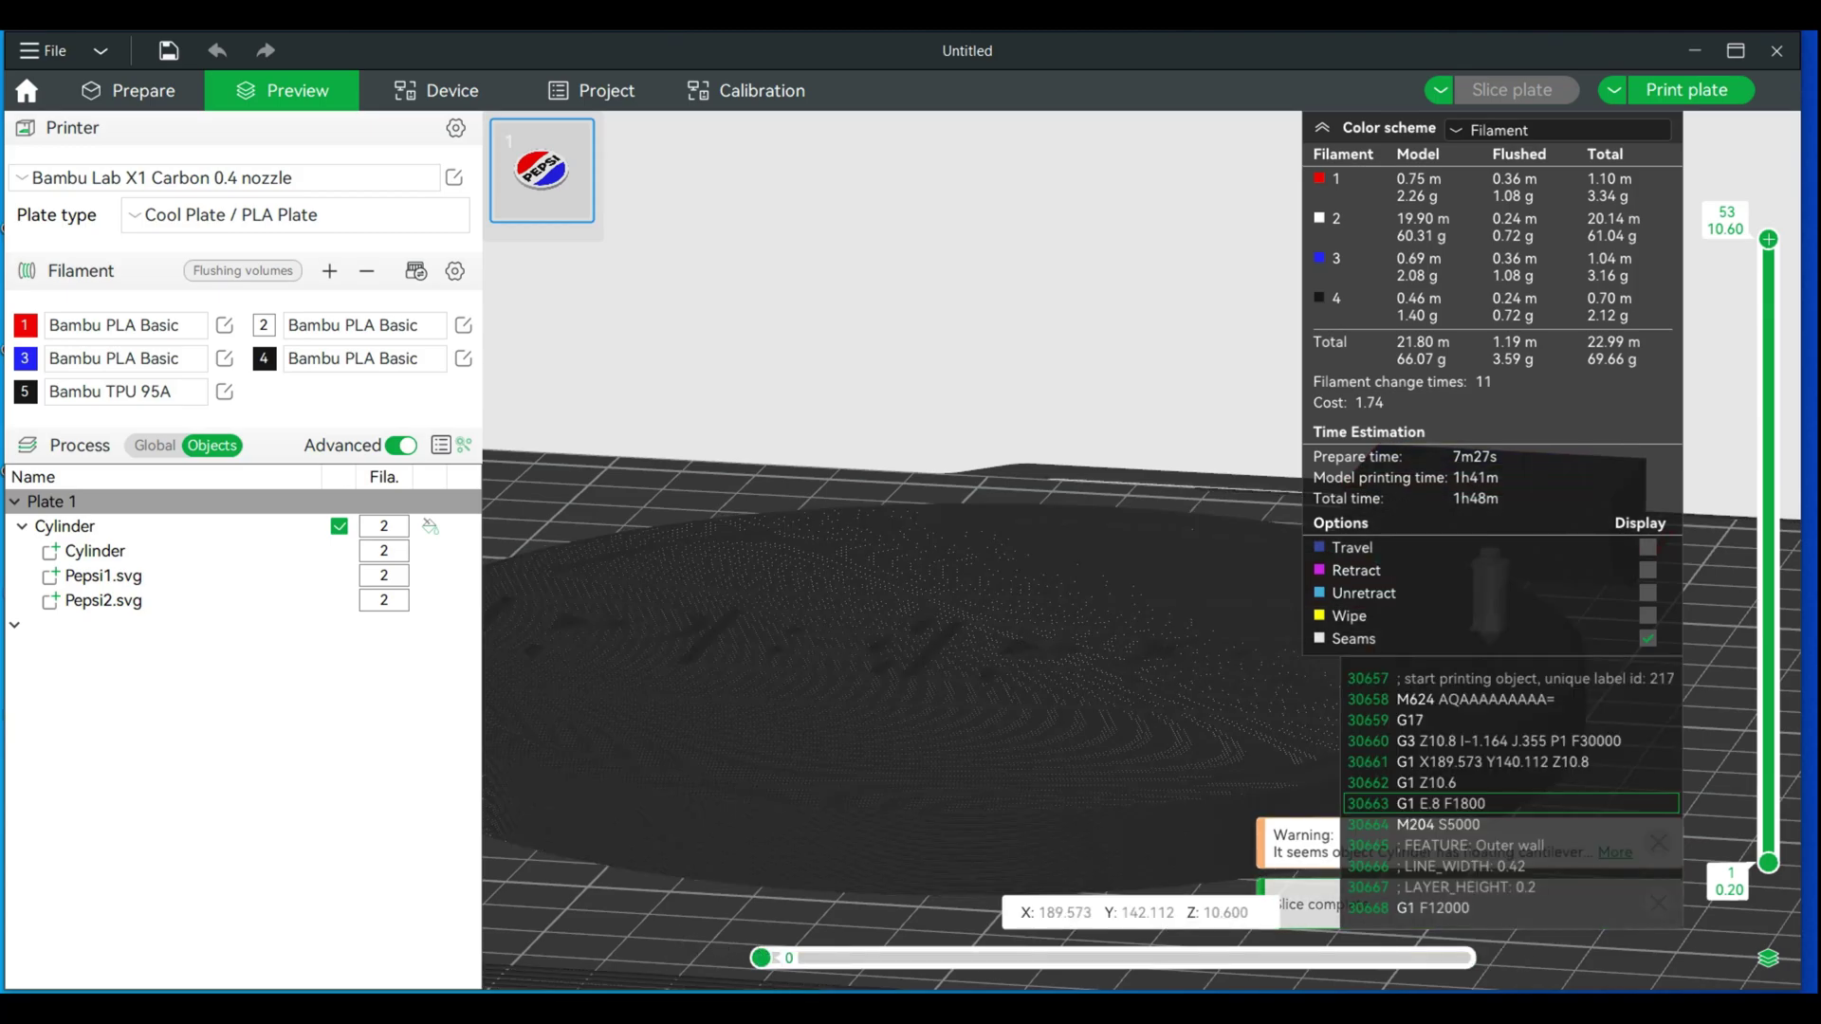
{"action": "left_click_drag", "start_coordinate": [764, 958], "coordinate": [1557, 935]}
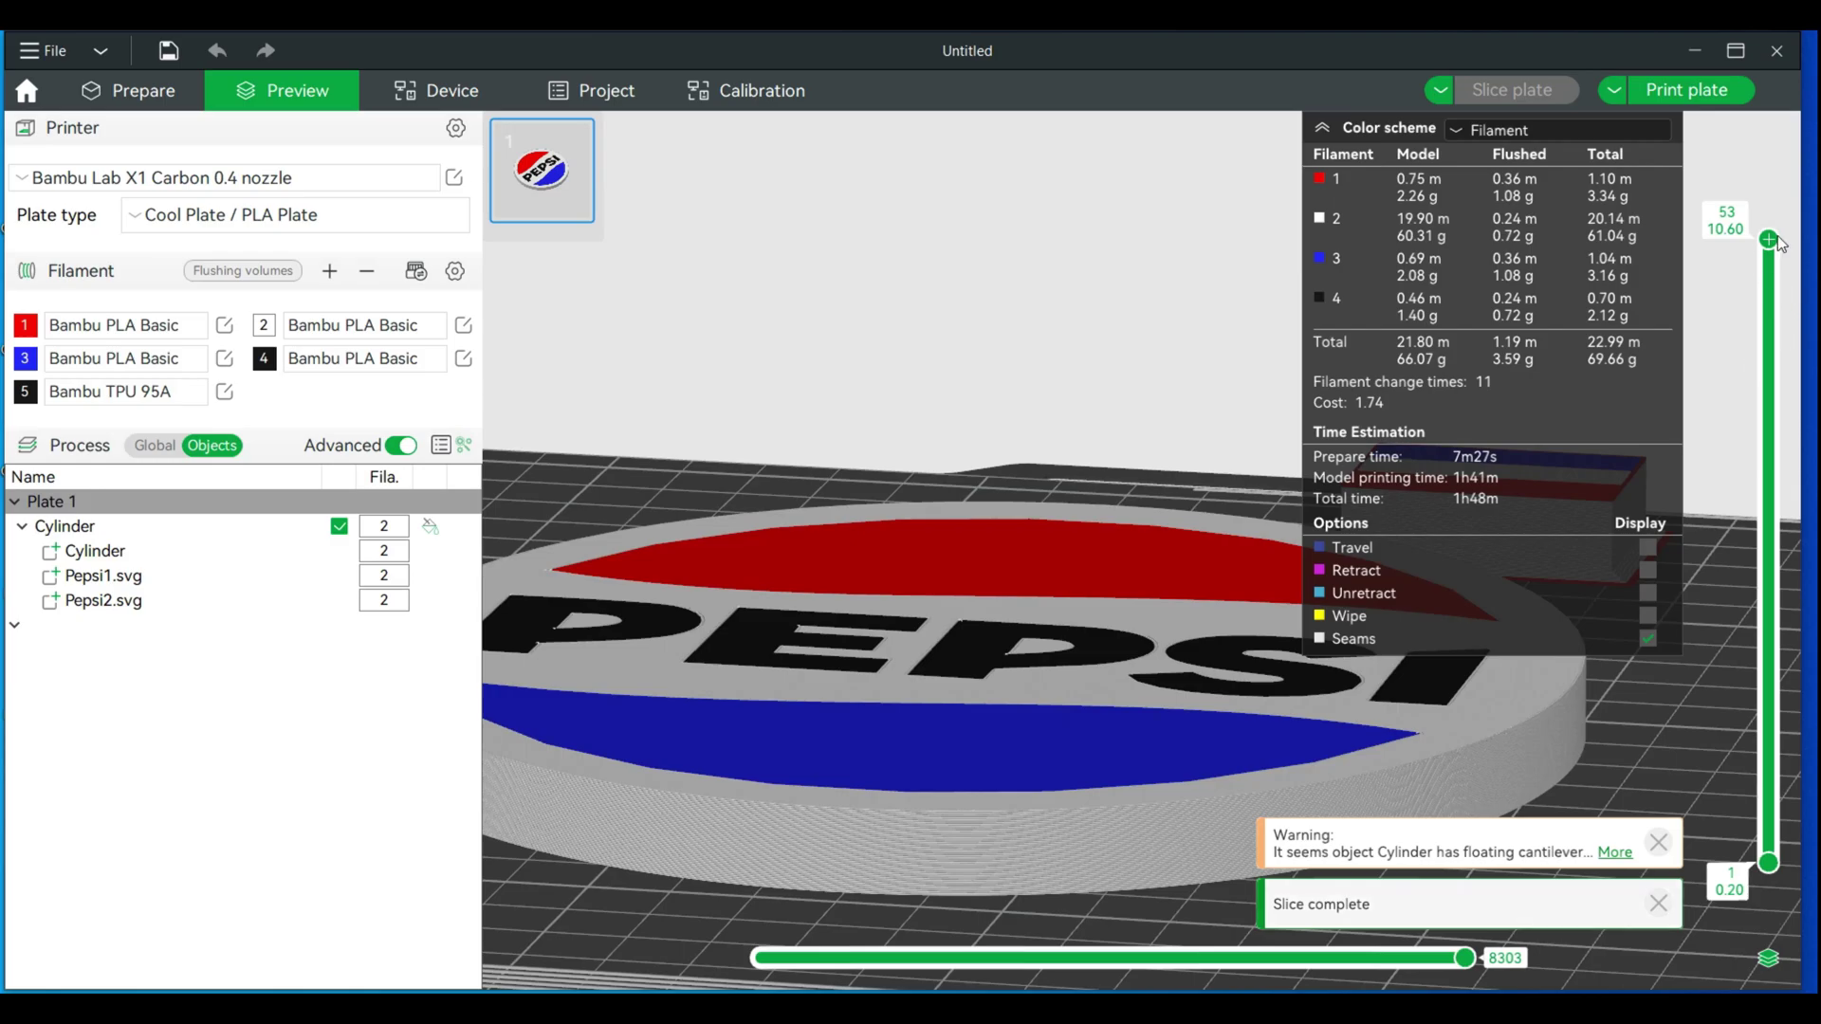
{"action": "mouse_move", "coordinate": [1768, 239]}
{"action": "left_mouse_down"}
{"action": "mouse_move", "coordinate": [1769, 256]}
{"action": "mouse_move", "coordinate": [1770, 241]}
{"action": "left_mouse_up"}
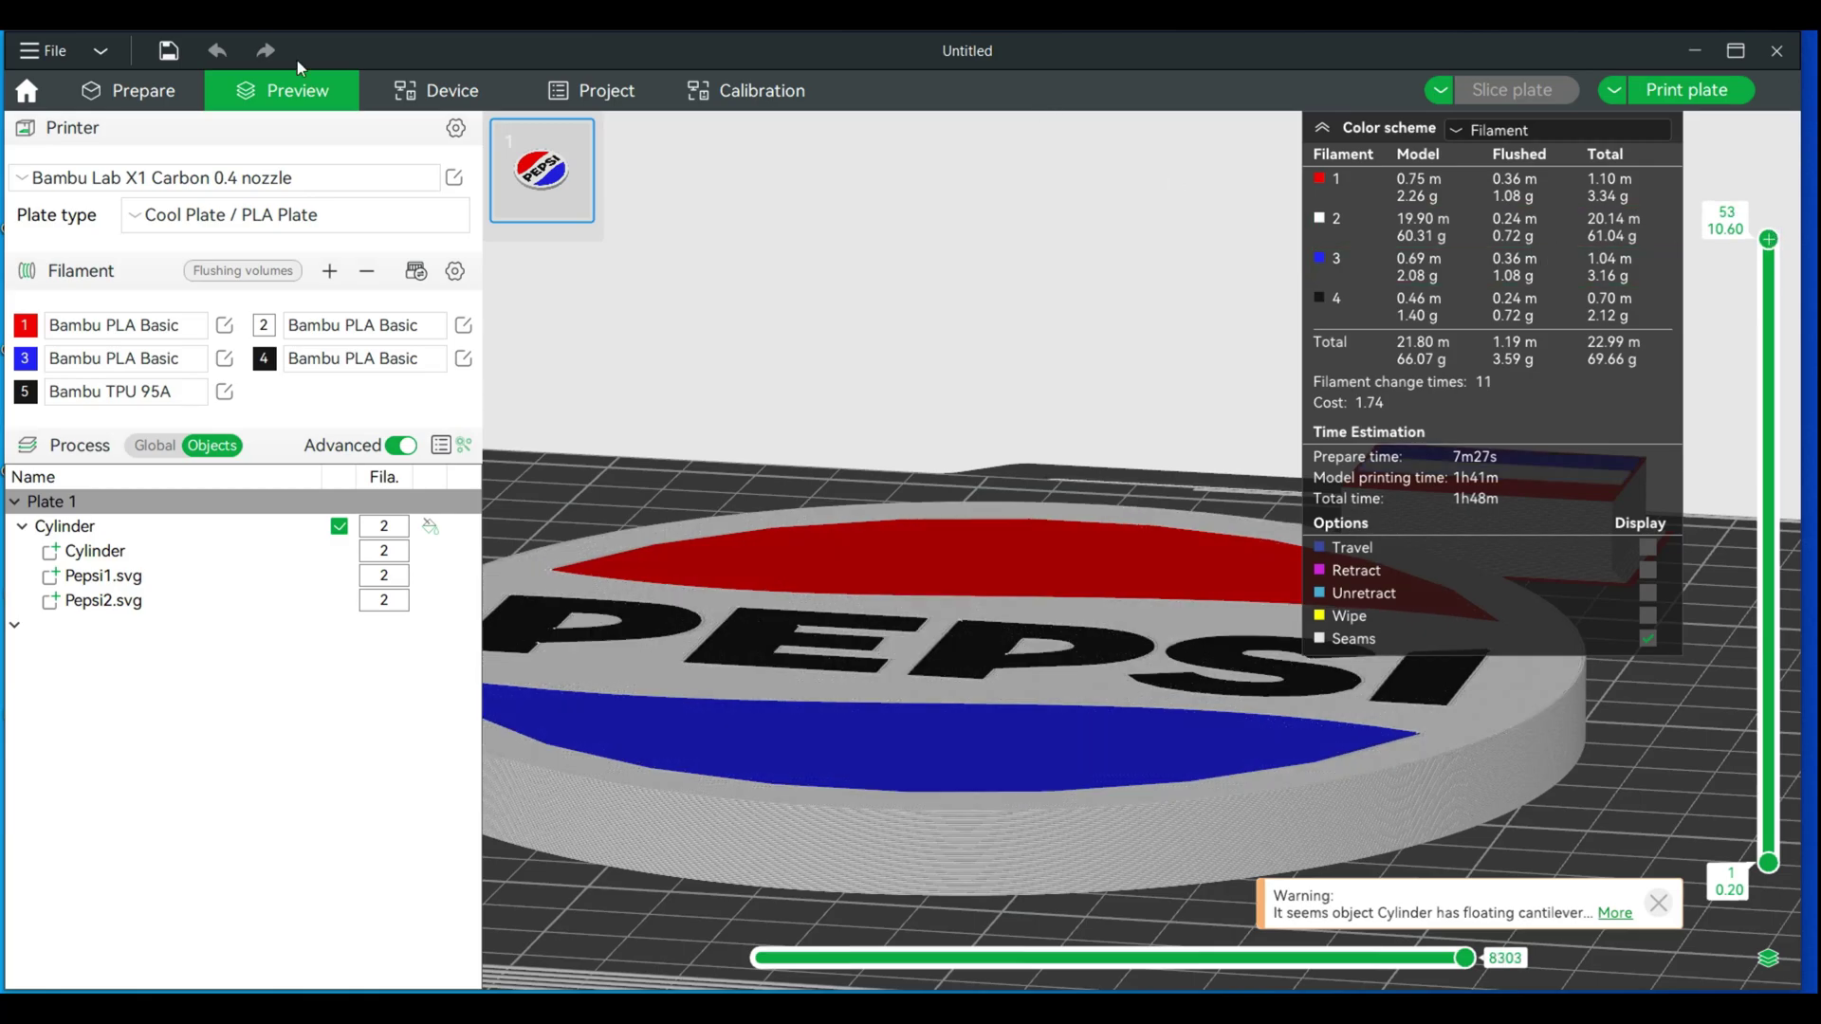
{"action": "left_click", "coordinate": [150, 93]}
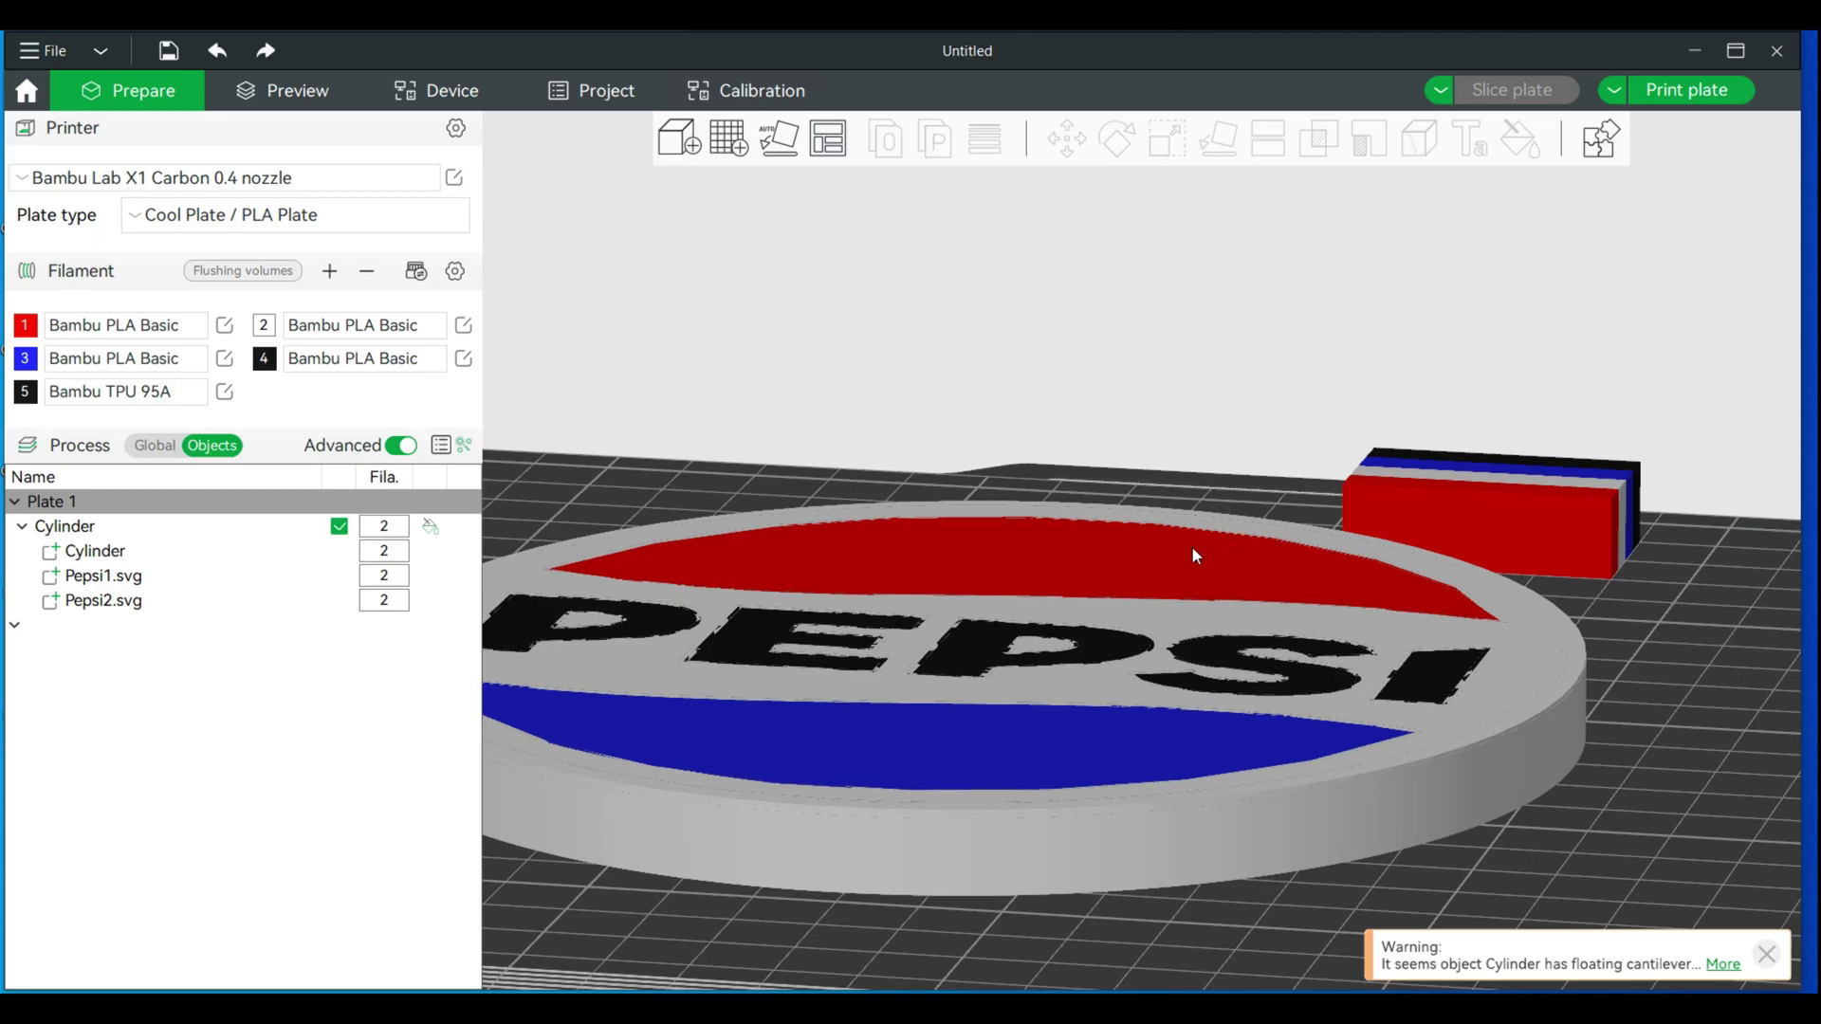
Nudge Pepsi2.svg slightly in height, slice to check the colours, and return to Prepare
{"action": "left_click", "coordinate": [97, 604]}
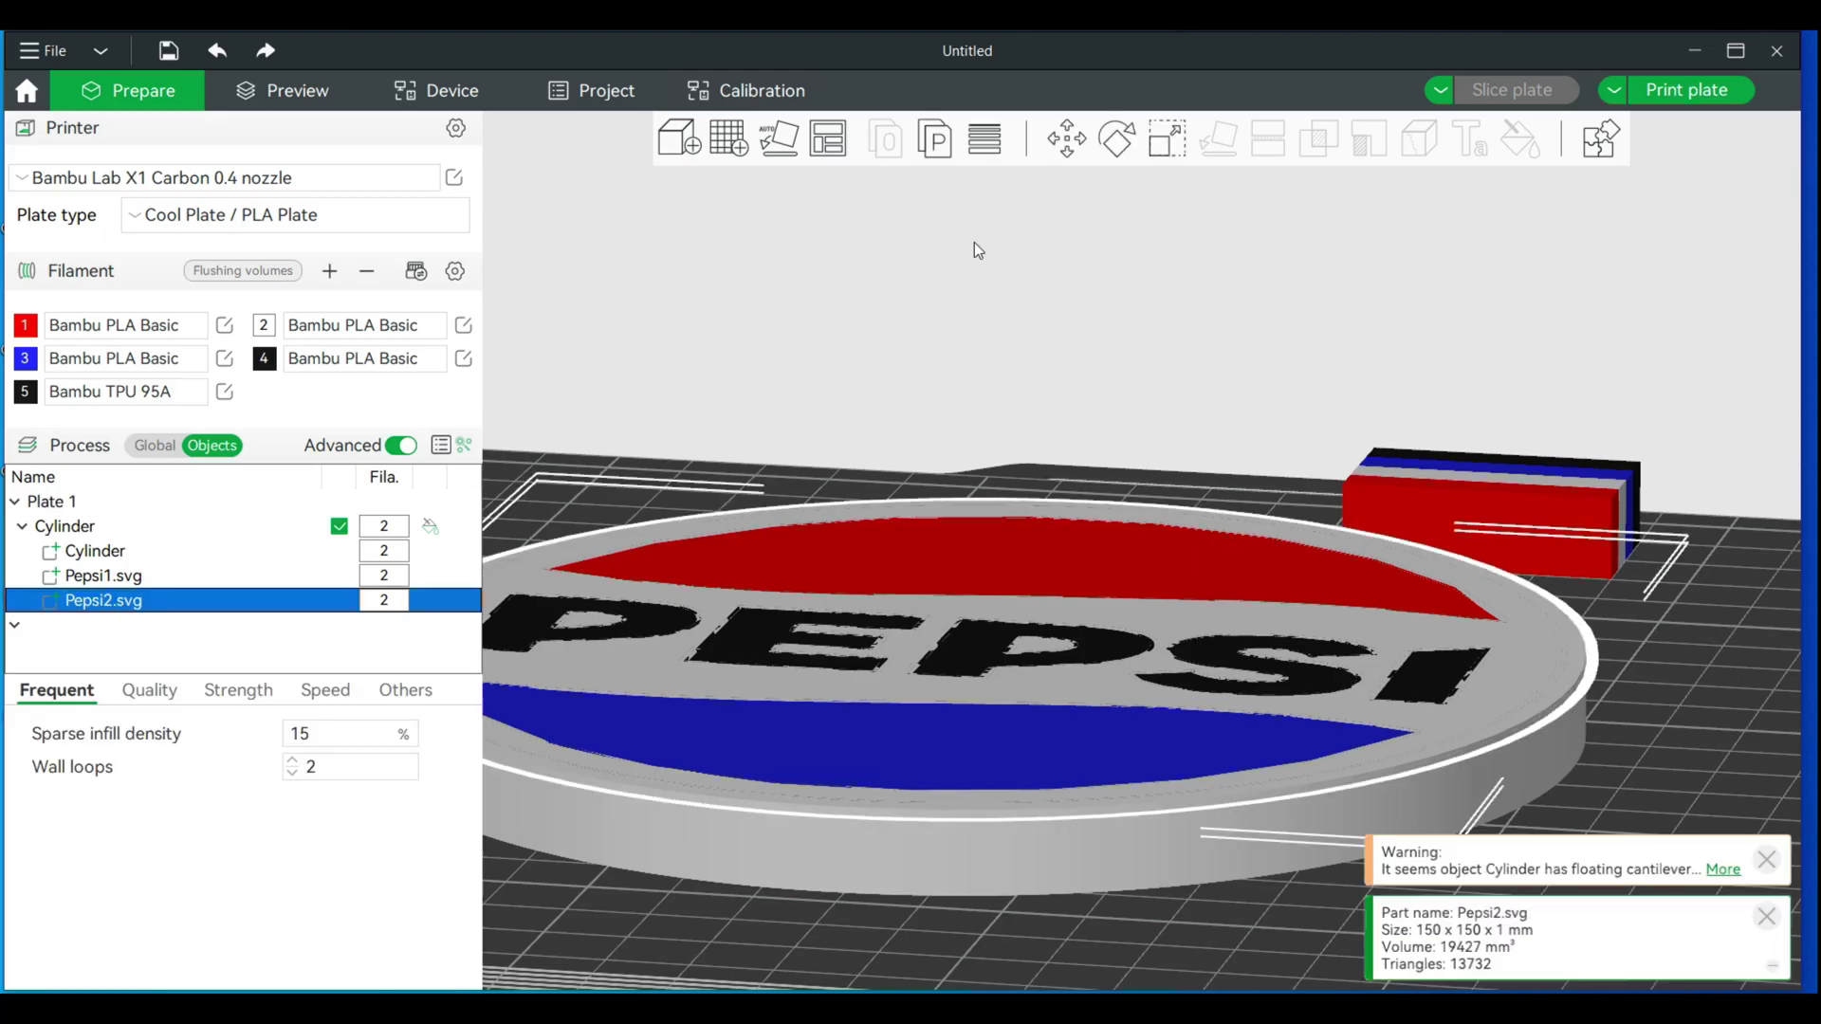
{"action": "left_click", "coordinate": [1064, 142]}
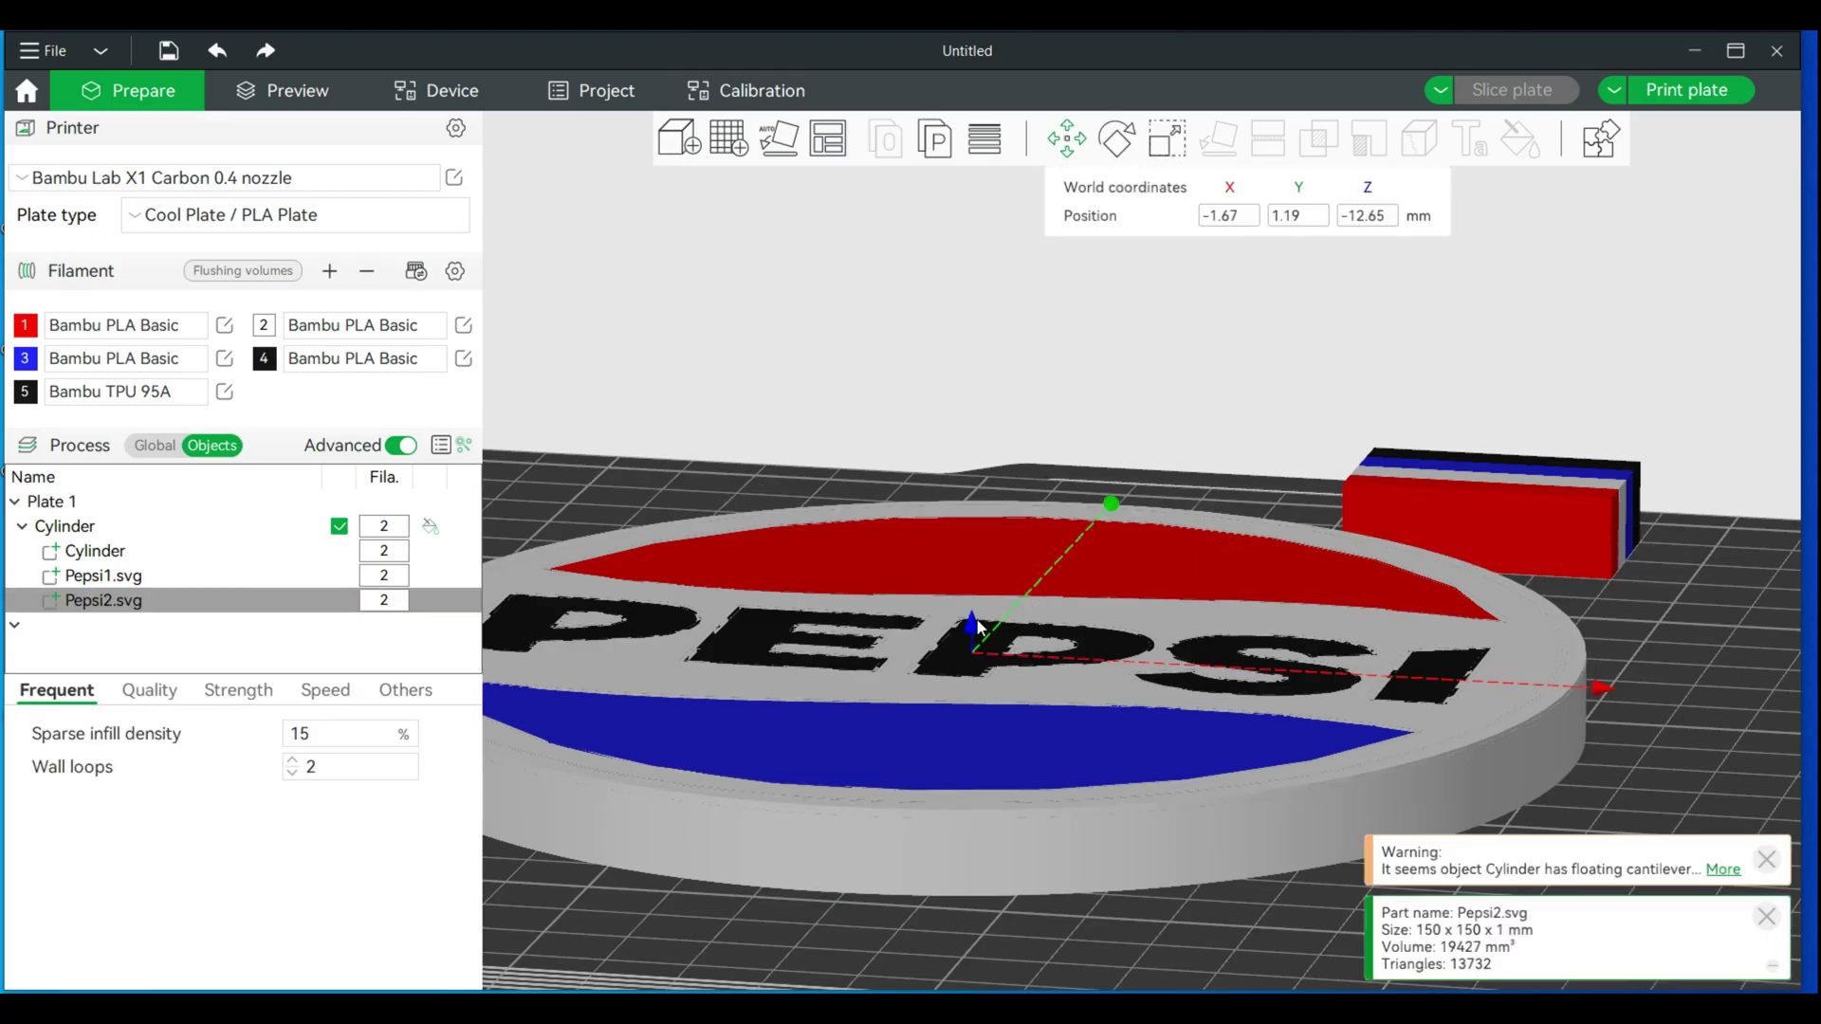
{"action": "left_click_drag", "start_coordinate": [971, 619], "coordinate": [974, 640]}
{"action": "left_click", "coordinate": [1512, 99]}
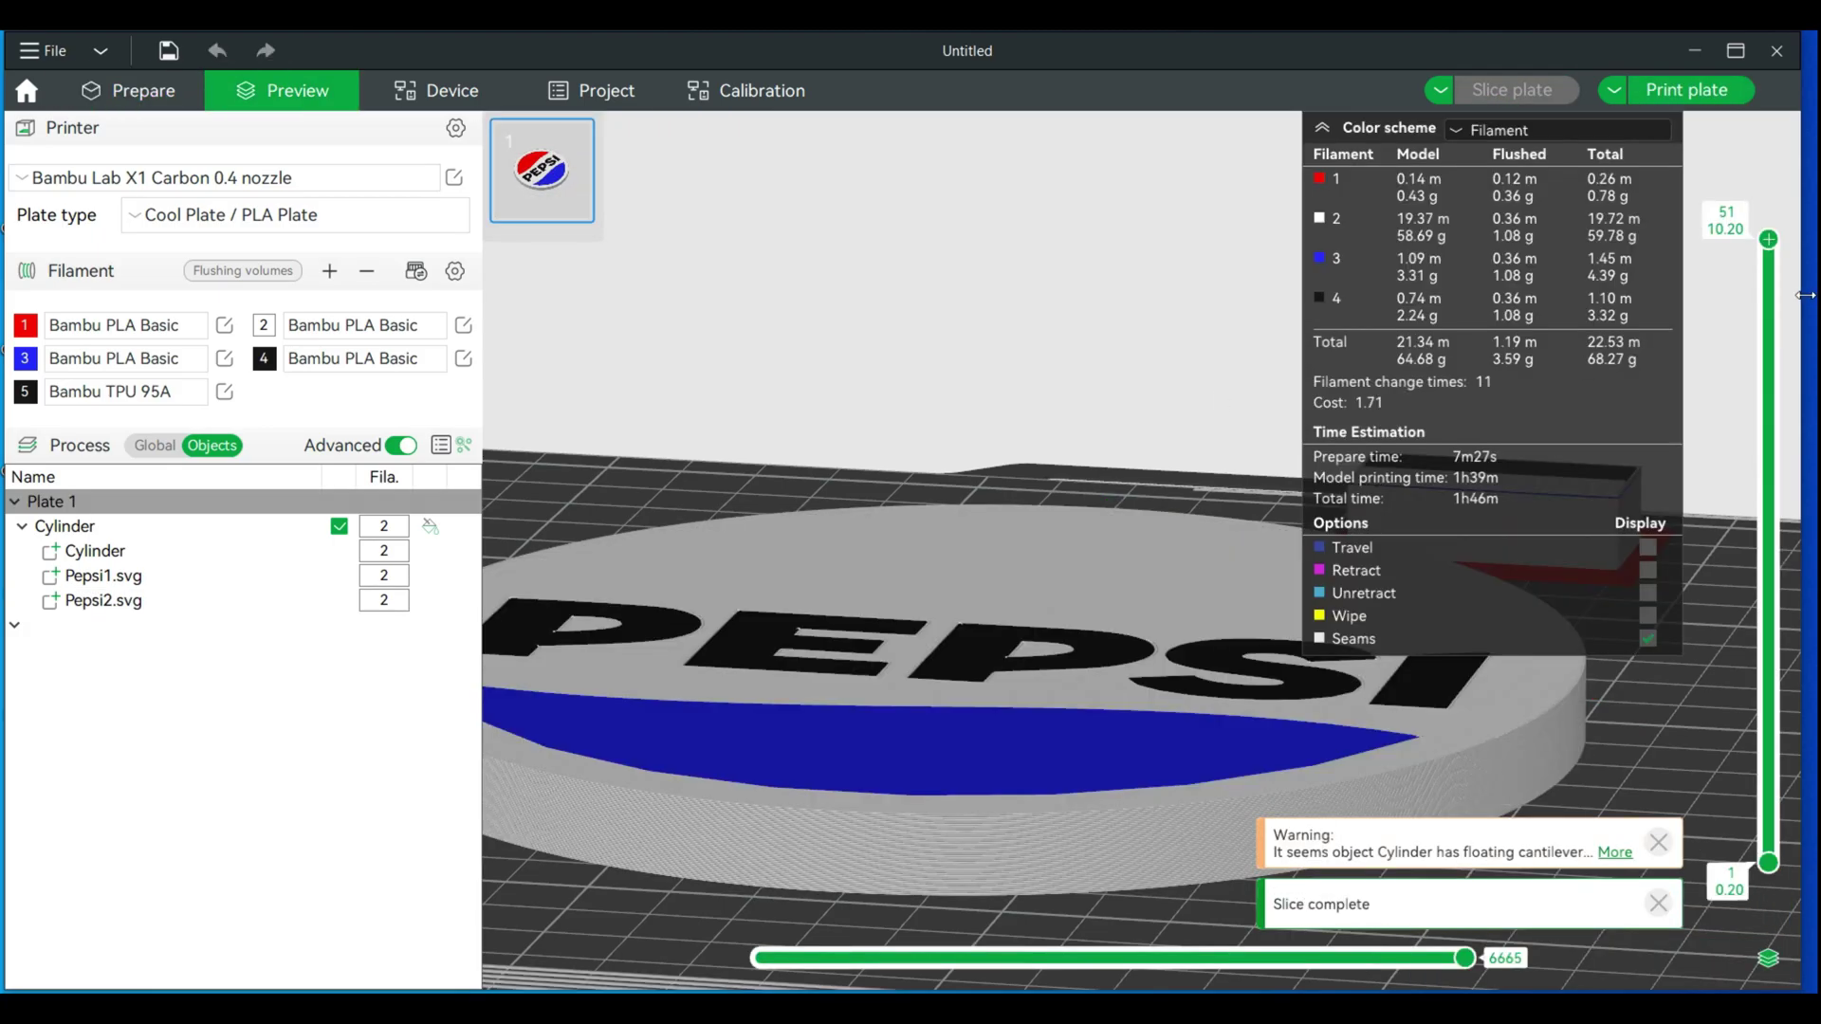
{"action": "left_click", "coordinate": [140, 100]}
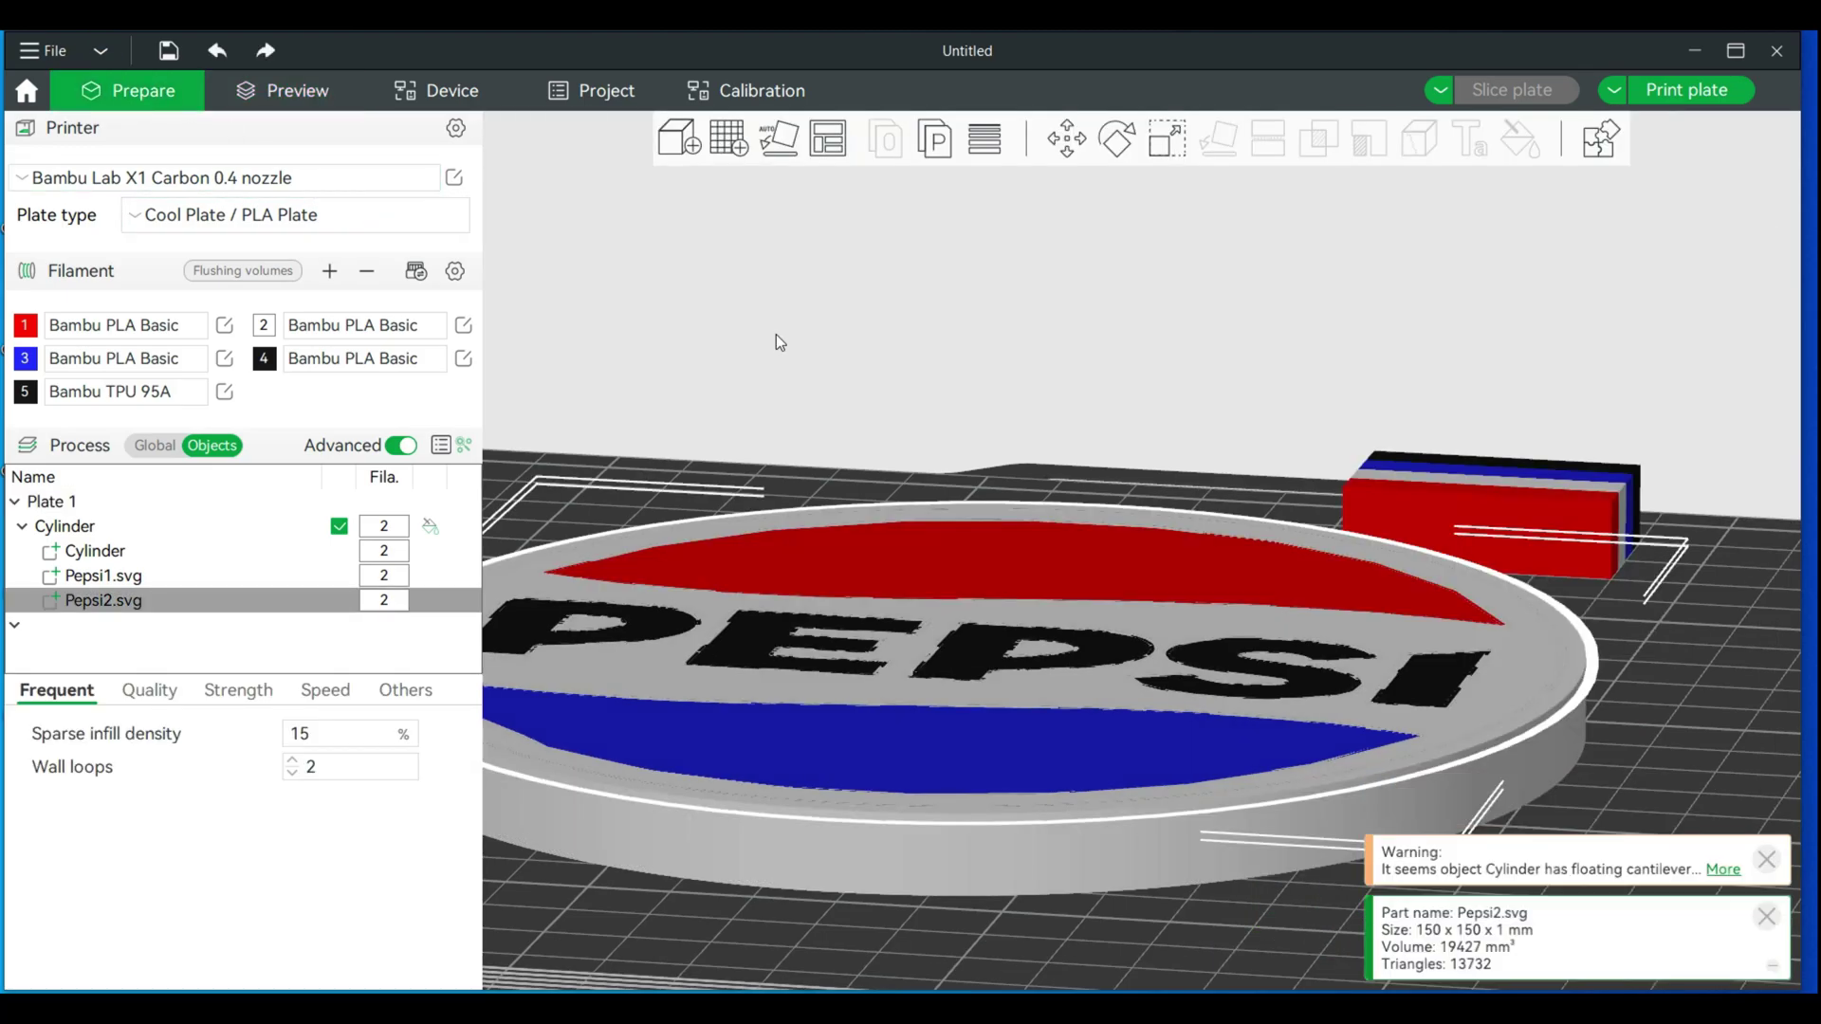
Fine-tune the logo to Z -11.77 mm, re-slice (52 layers, 69.64 g), inspect, and return to editing
{"action": "left_click", "coordinate": [1069, 142]}
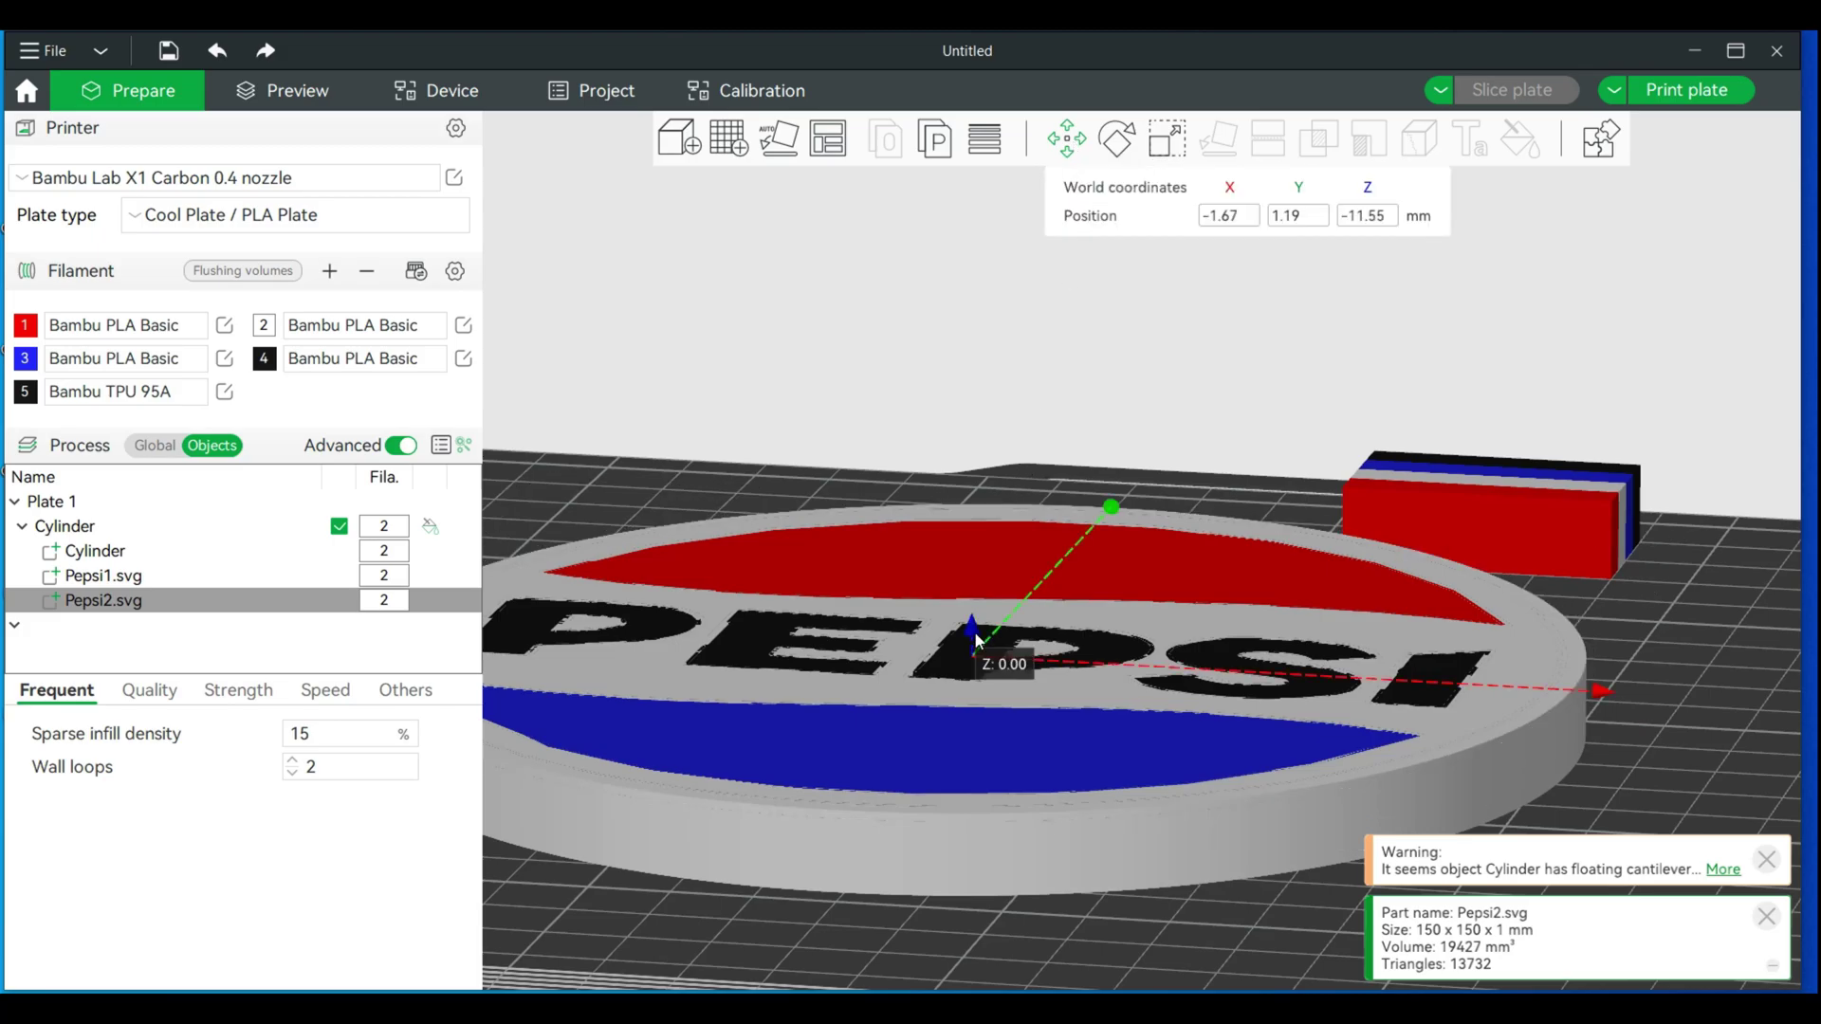
{"action": "left_click_drag", "start_coordinate": [977, 641], "coordinate": [977, 642]}
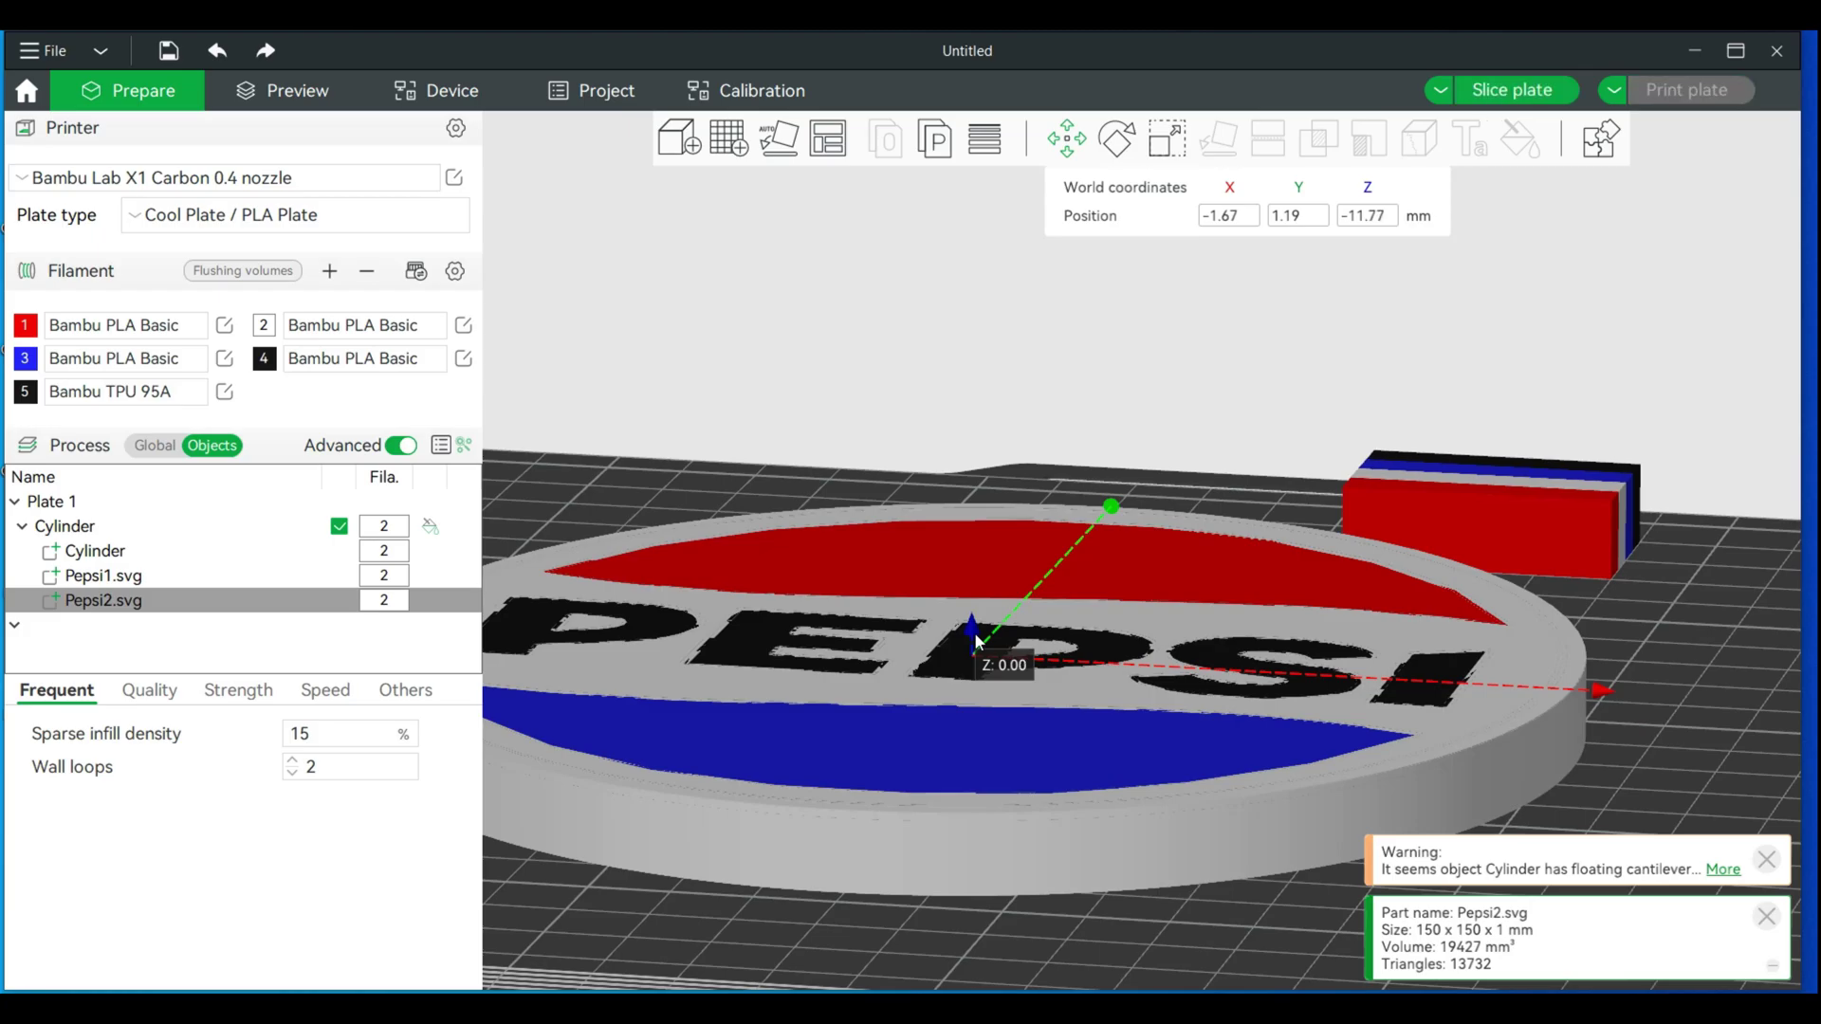
{"action": "left_click", "coordinate": [1511, 89]}
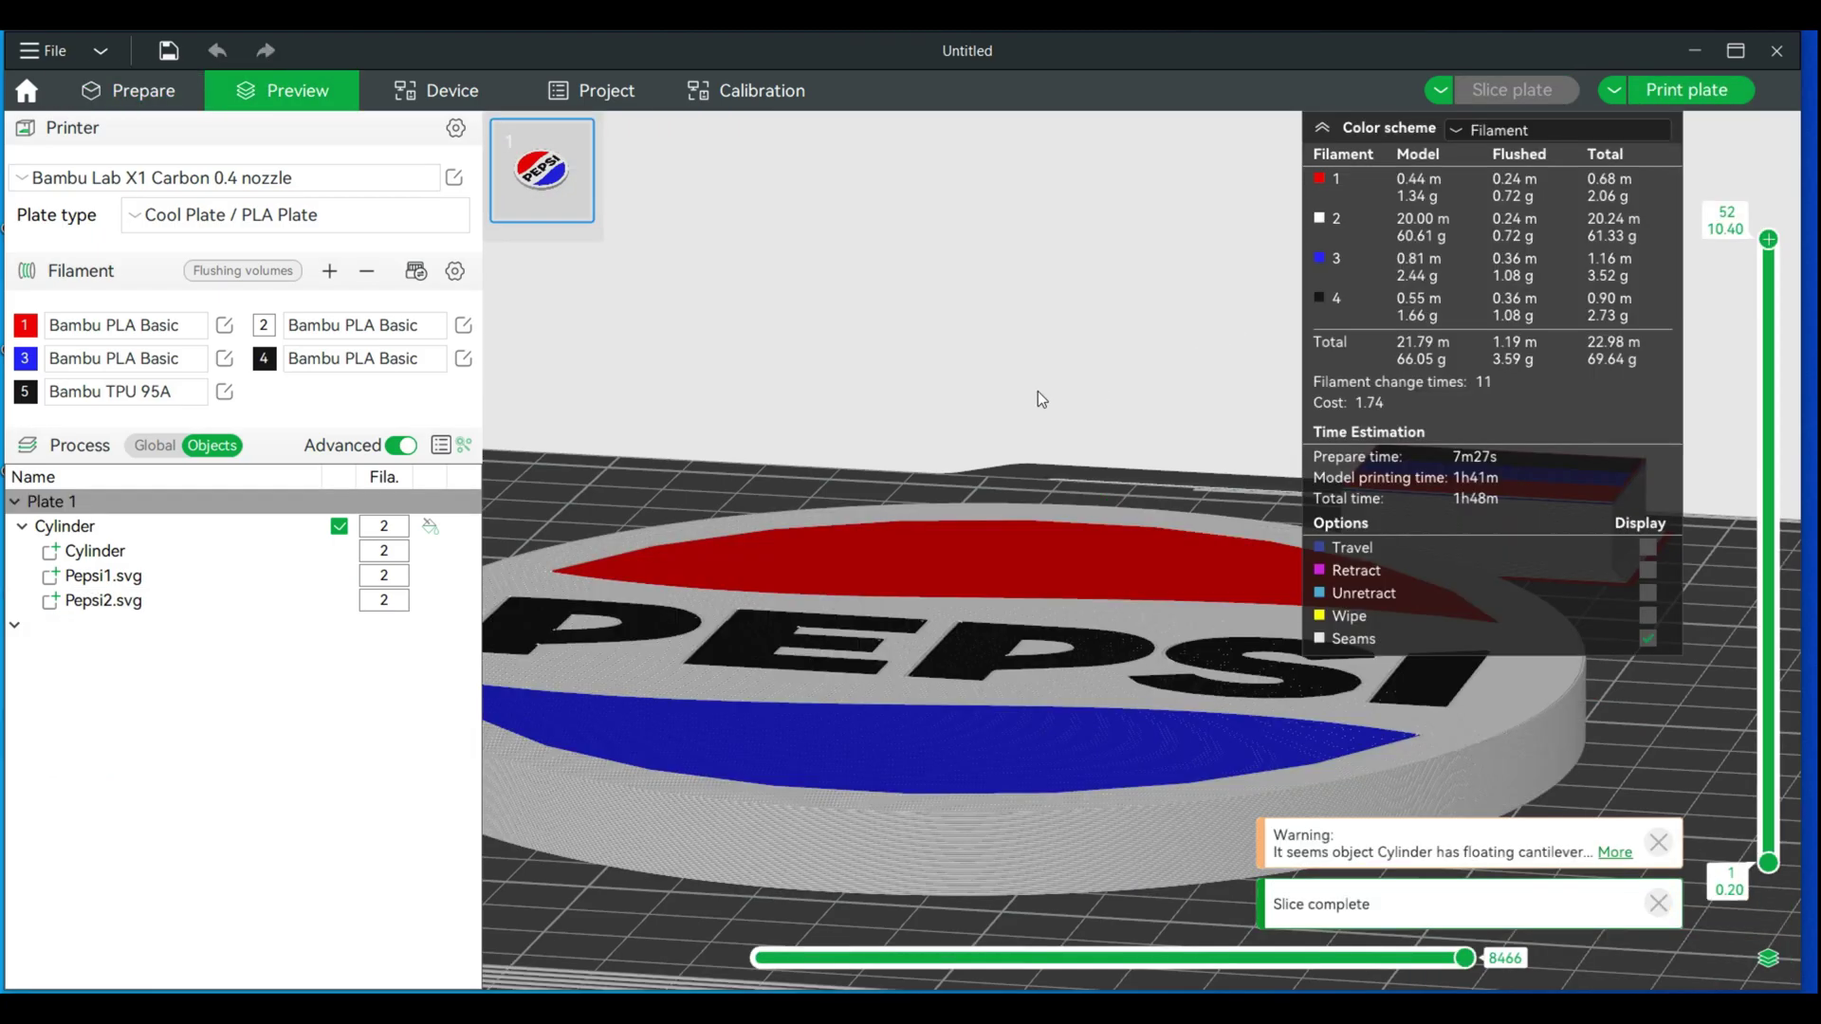
{"action": "mouse_move", "coordinate": [1037, 391]}
{"action": "left_mouse_down"}
{"action": "mouse_move", "coordinate": [1054, 446]}
{"action": "mouse_move", "coordinate": [1060, 307]}
{"action": "mouse_move", "coordinate": [1056, 357]}
{"action": "mouse_move", "coordinate": [1022, 348]}
{"action": "mouse_move", "coordinate": [1066, 402]}
{"action": "left_mouse_up"}
{"action": "scroll", "coordinate": [1067, 402], "scroll_direction": "down", "scroll_amount": 3}
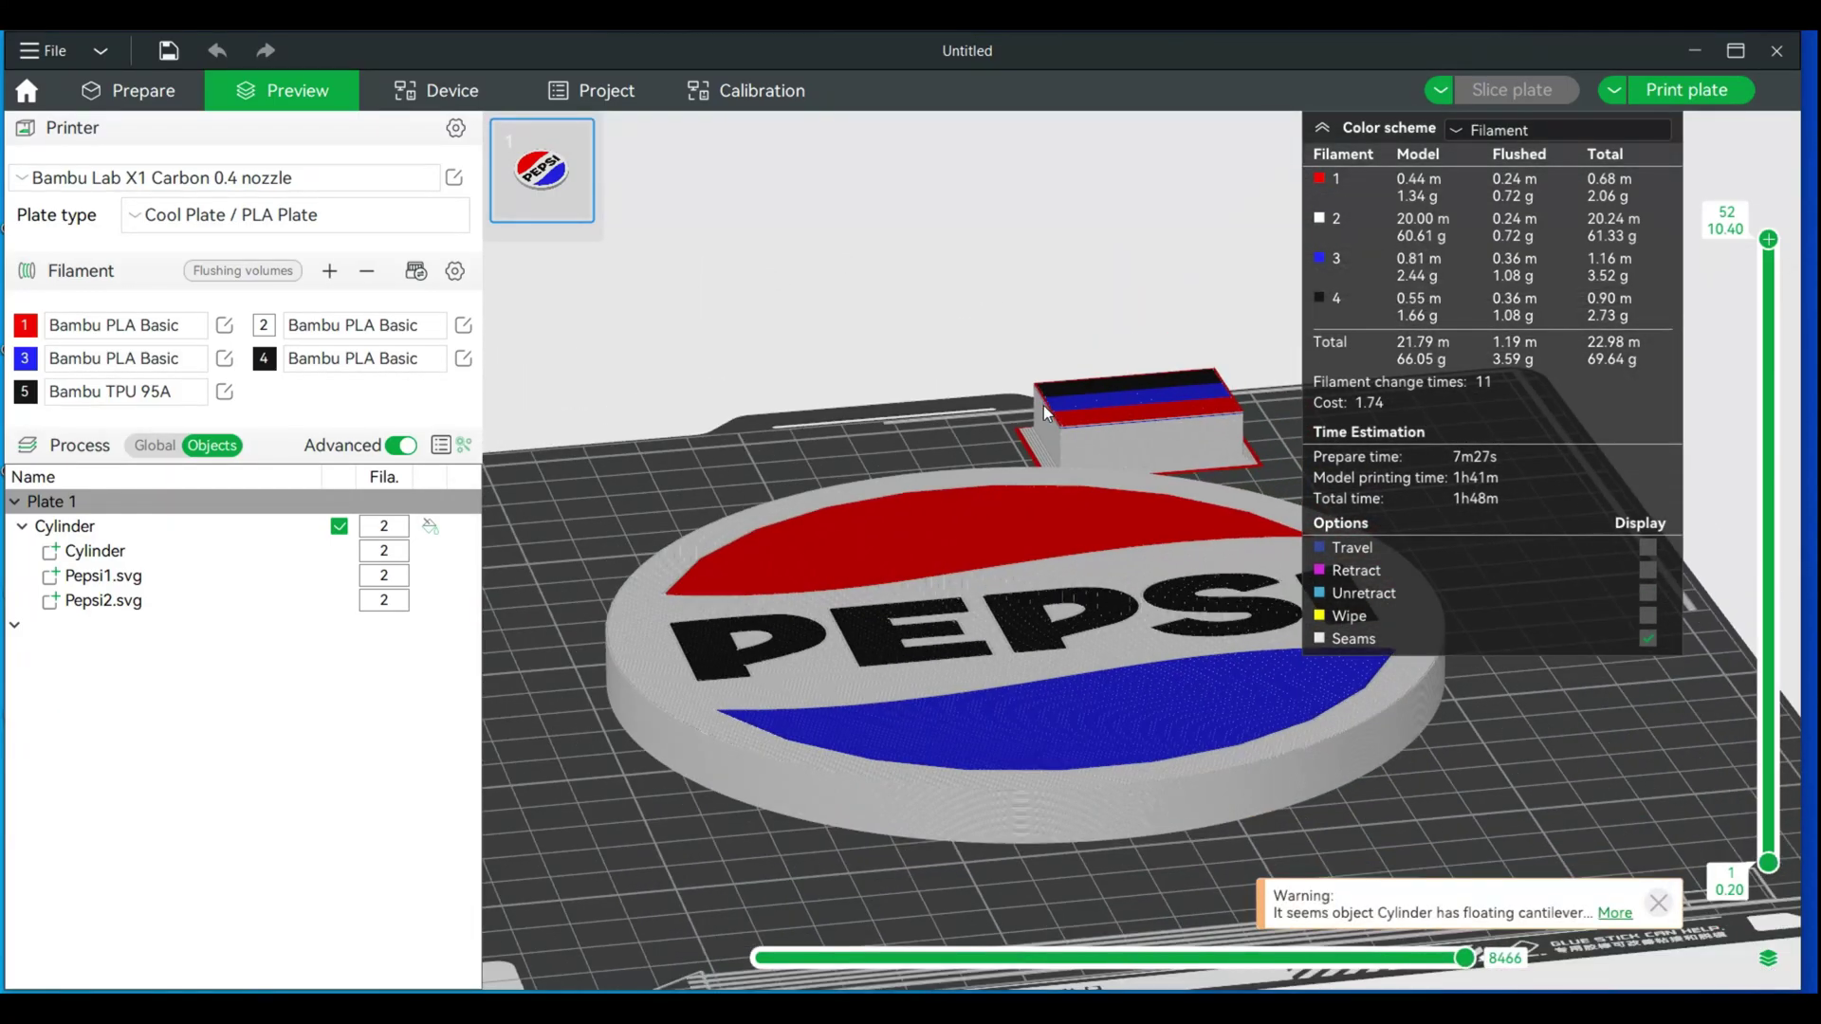
{"action": "scroll", "coordinate": [686, 483], "scroll_direction": "up", "scroll_amount": 3}
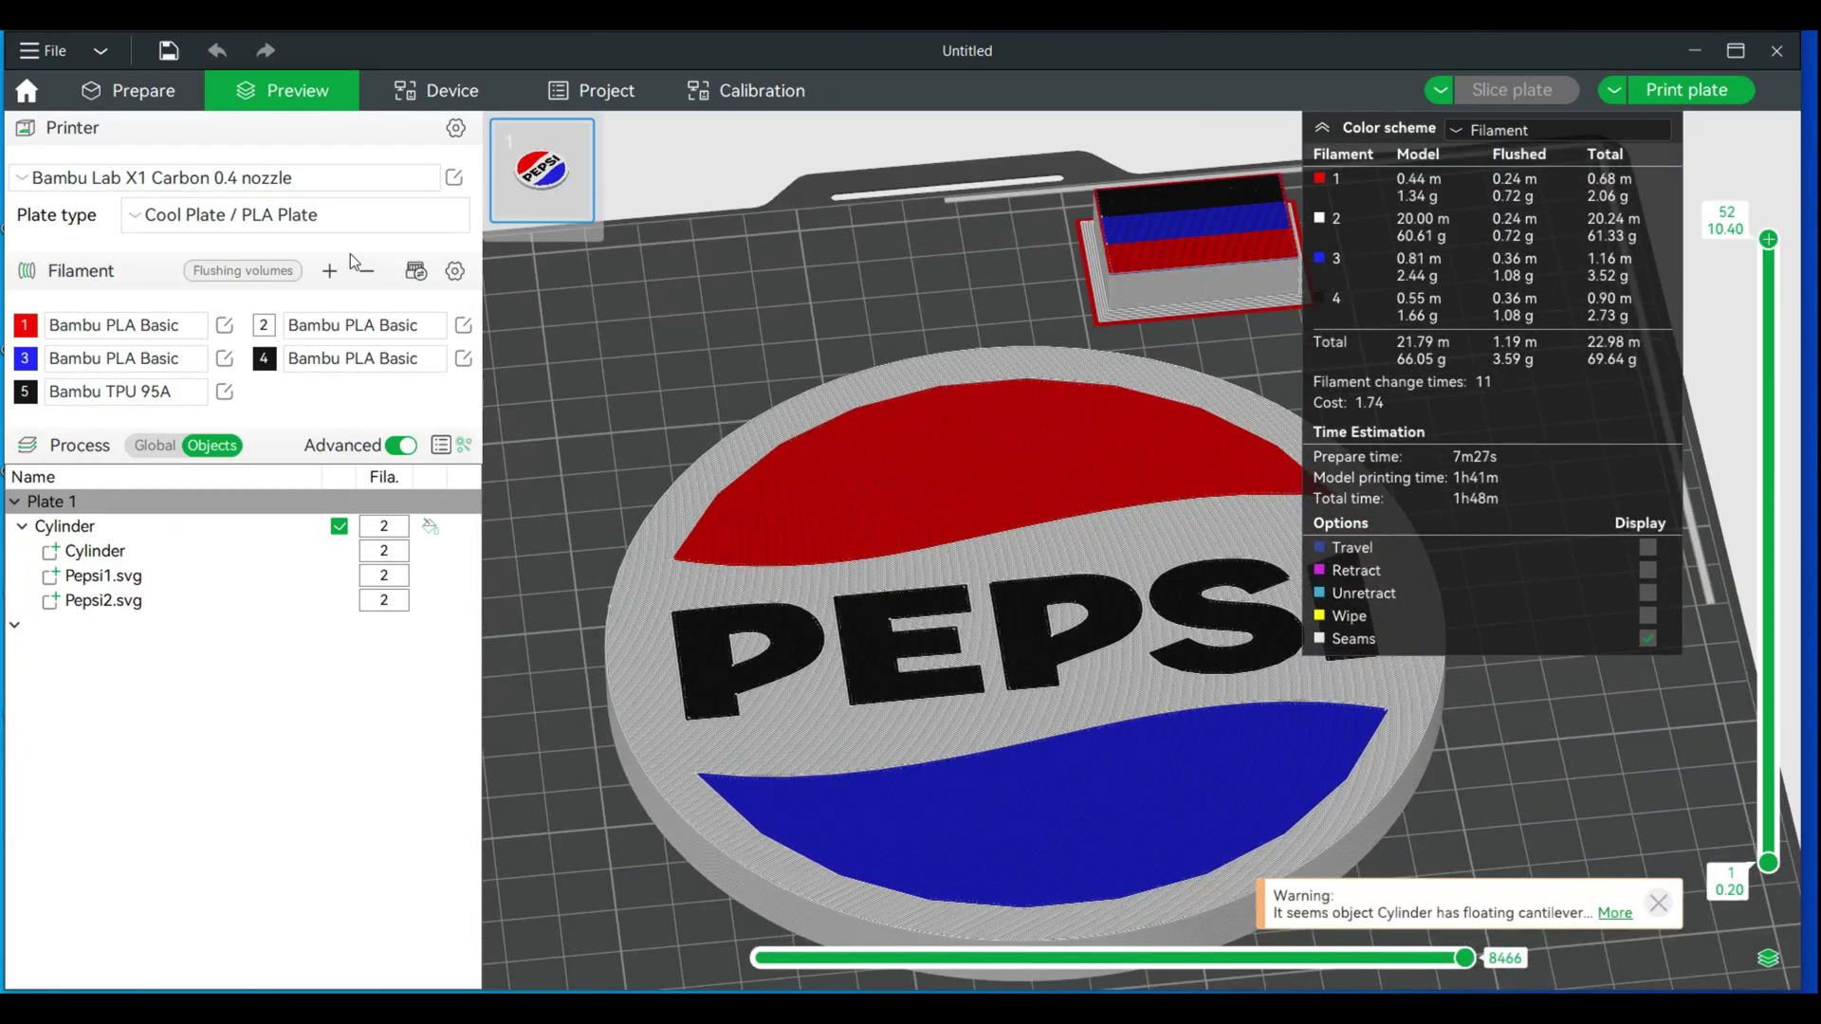
{"action": "left_click", "coordinate": [99, 95]}
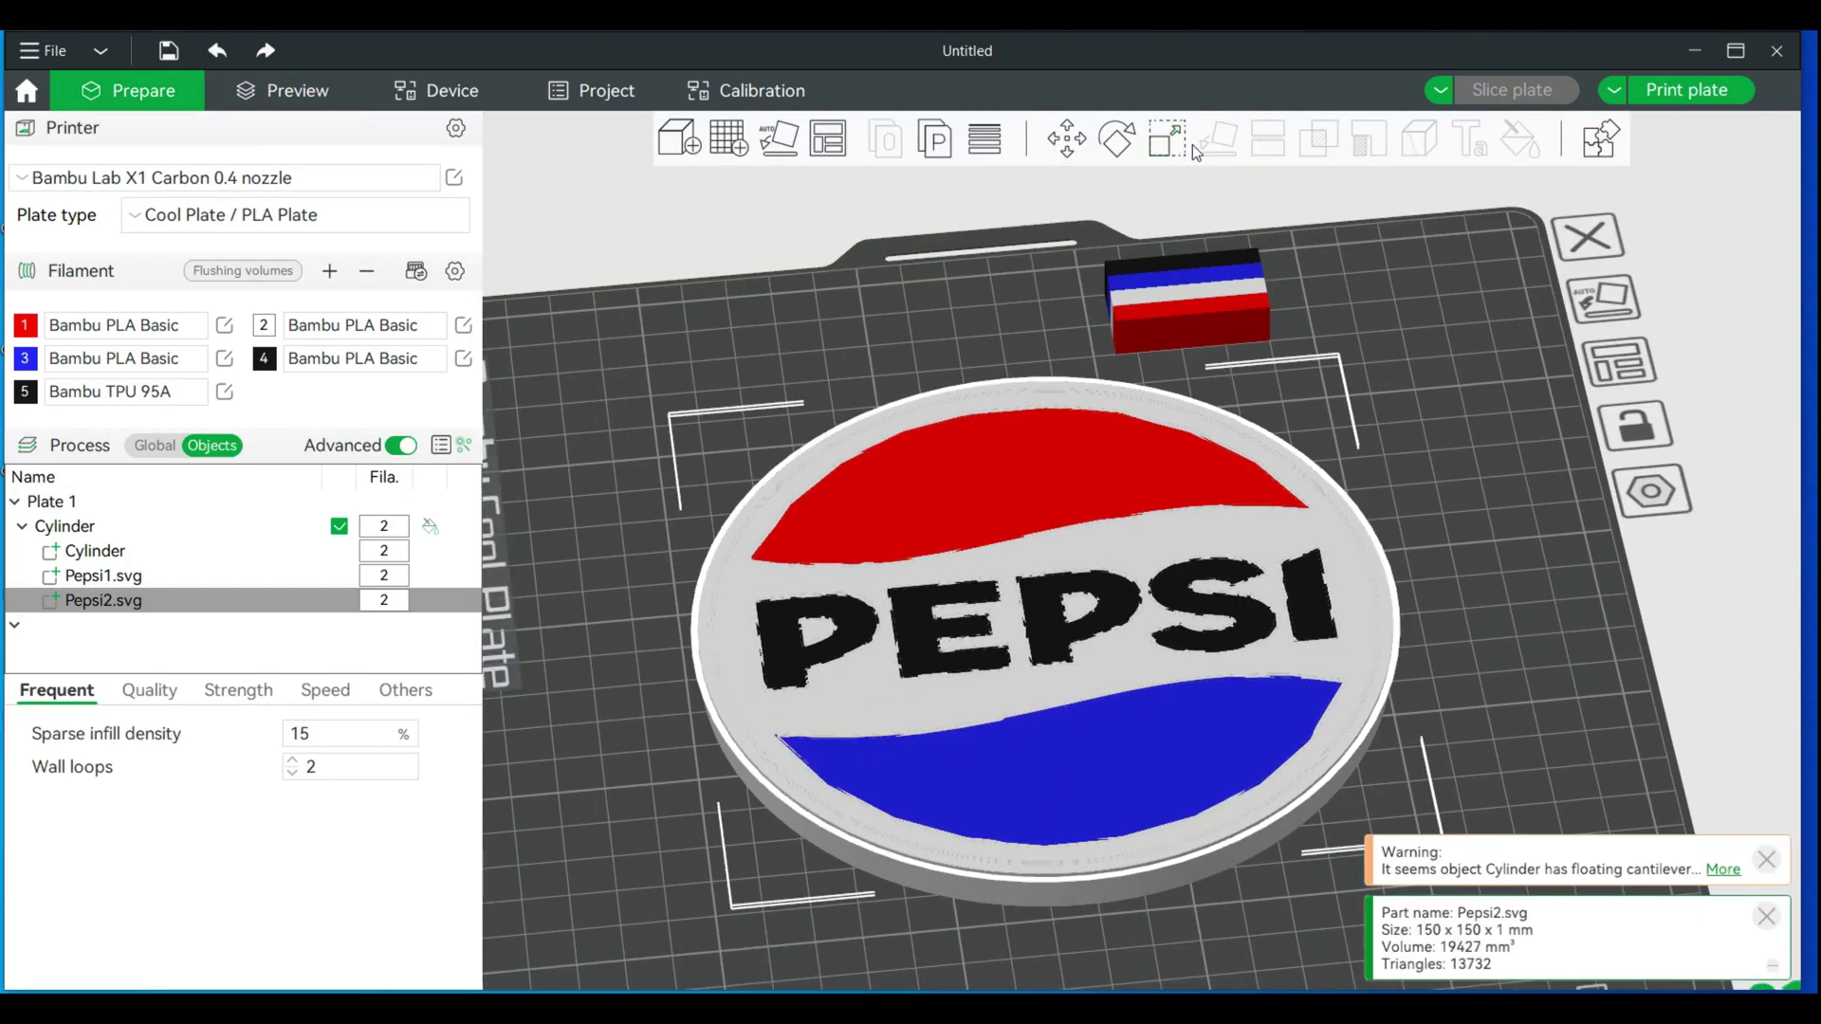
Select the whole coin and scale it to 35 x 35 x 5 mm
{"action": "left_click", "coordinate": [1510, 565]}
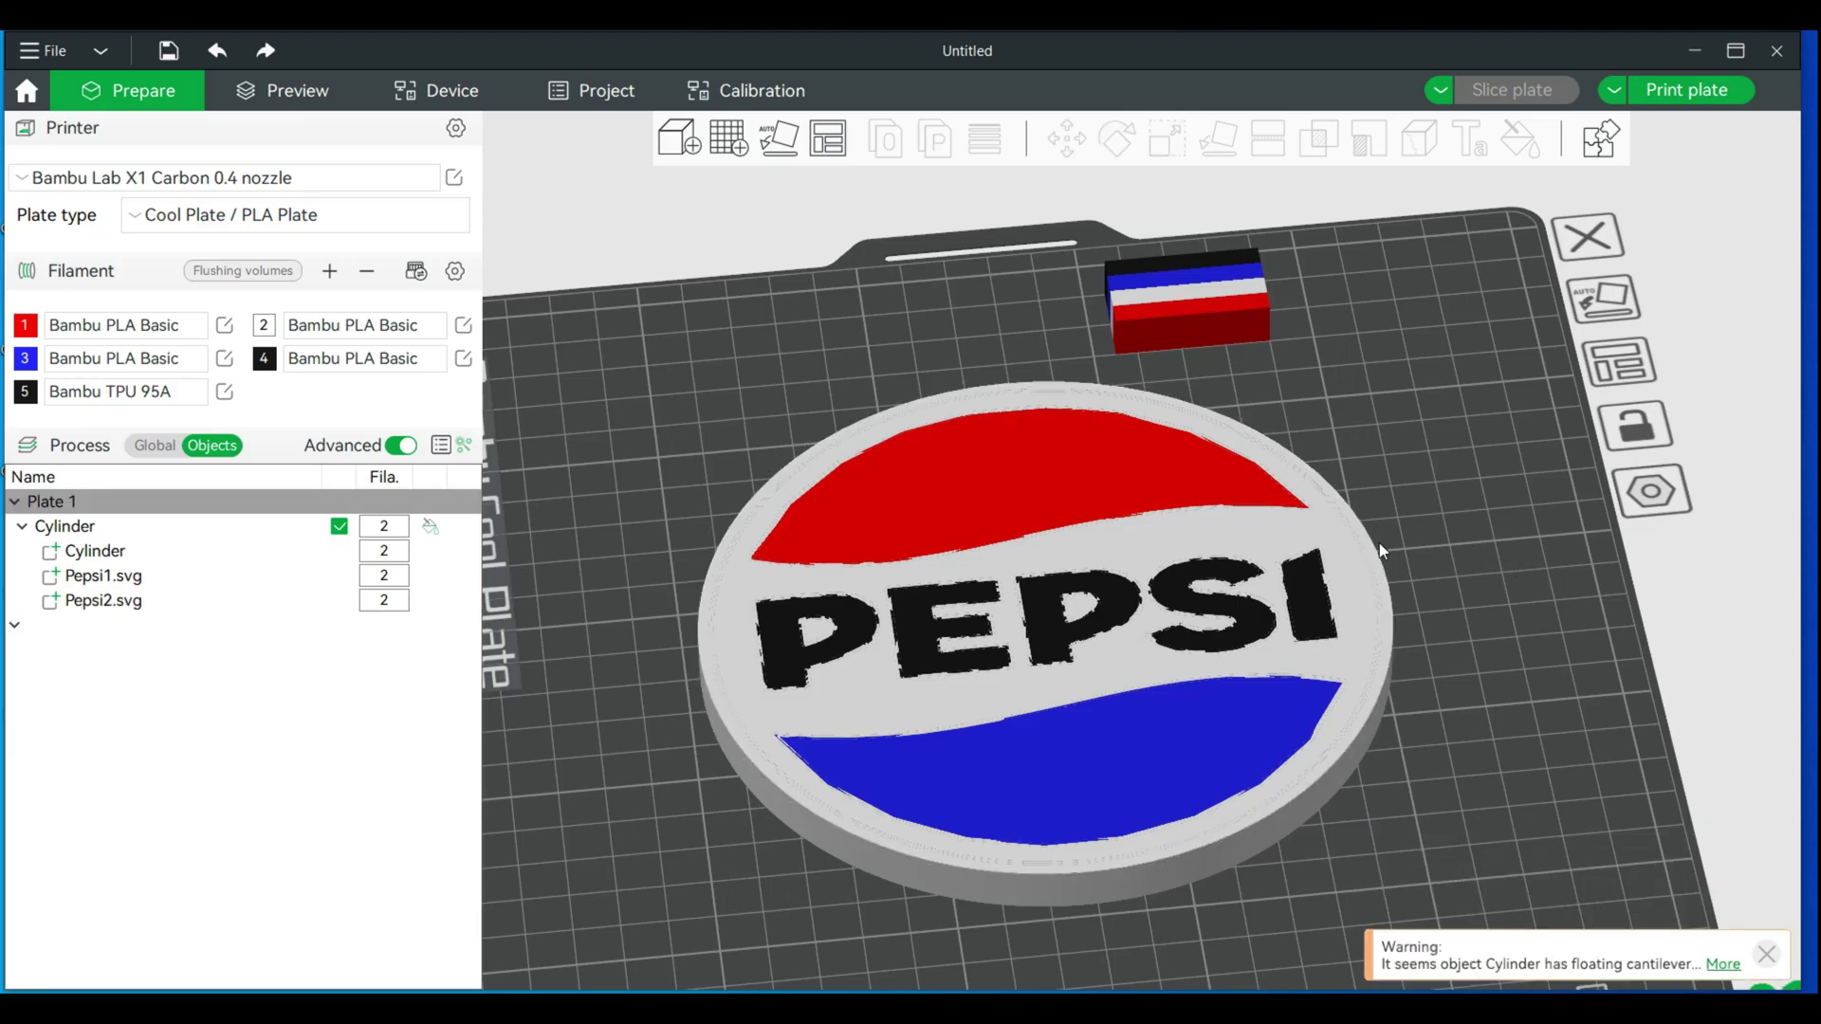
{"action": "key", "text": "ctrl+a"}
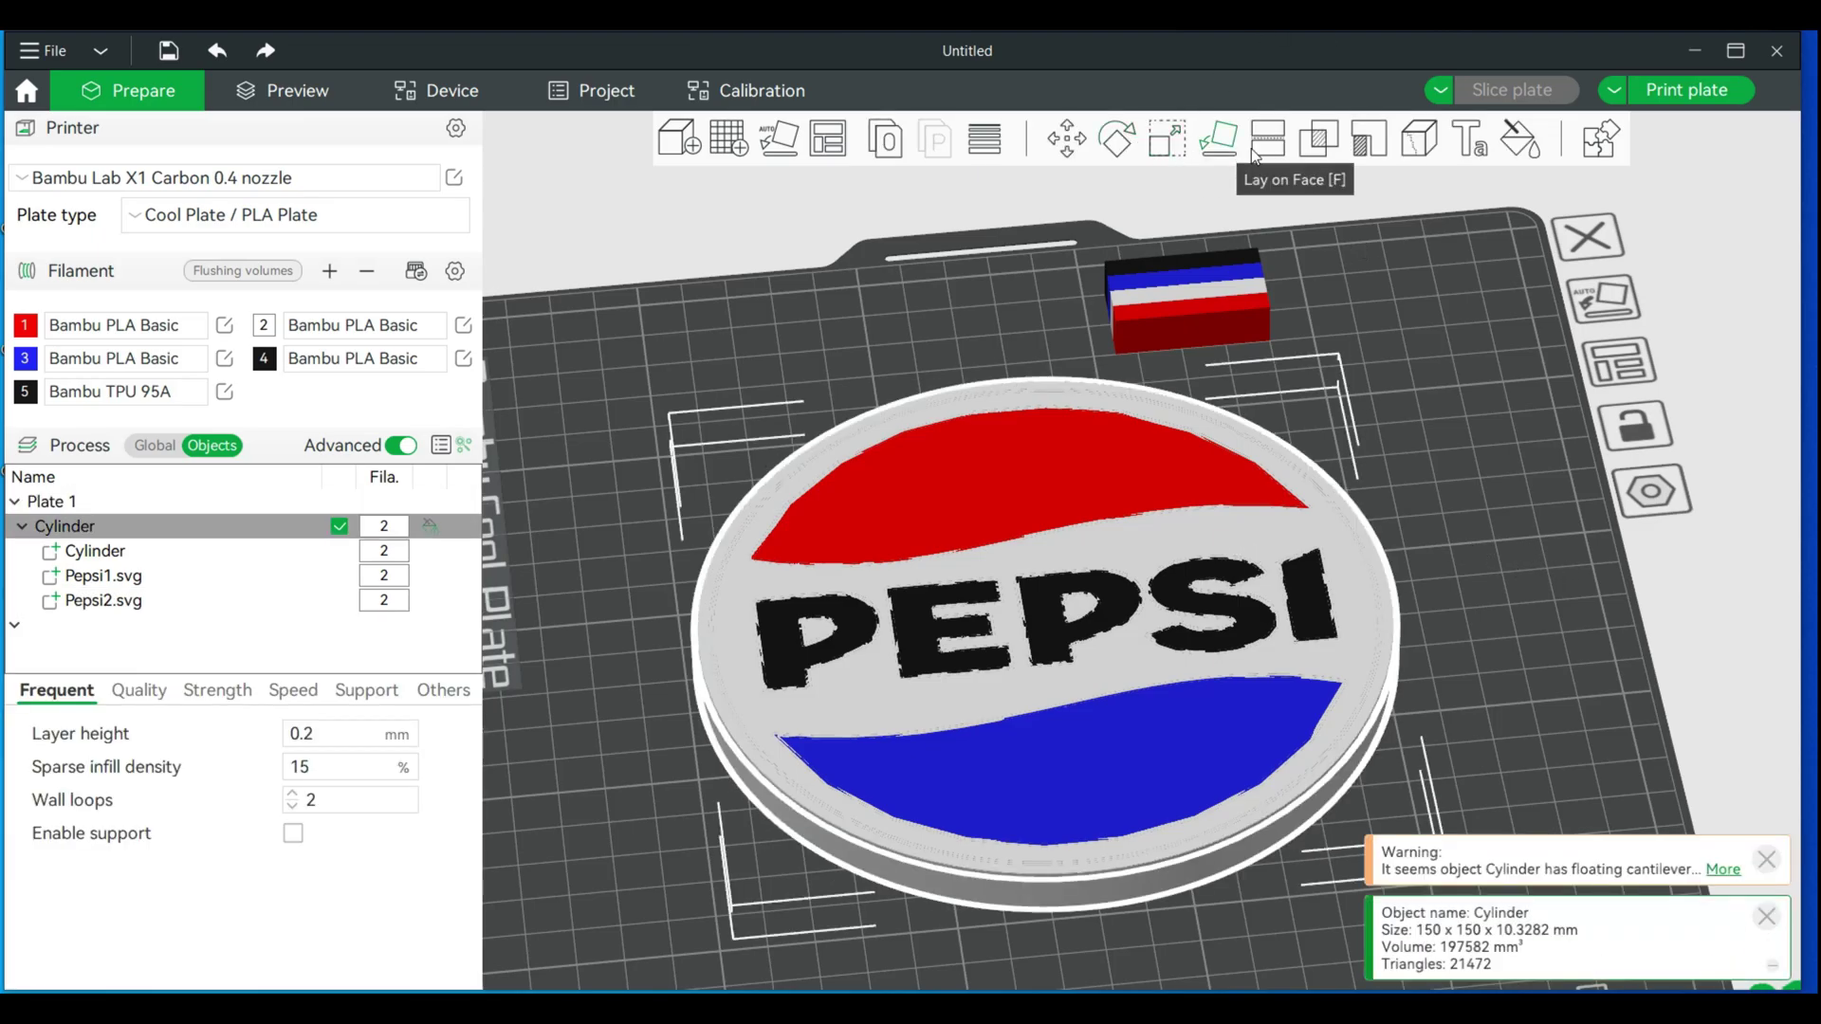
{"action": "left_click", "coordinate": [1164, 143]}
{"action": "left_click", "coordinate": [1236, 246]}
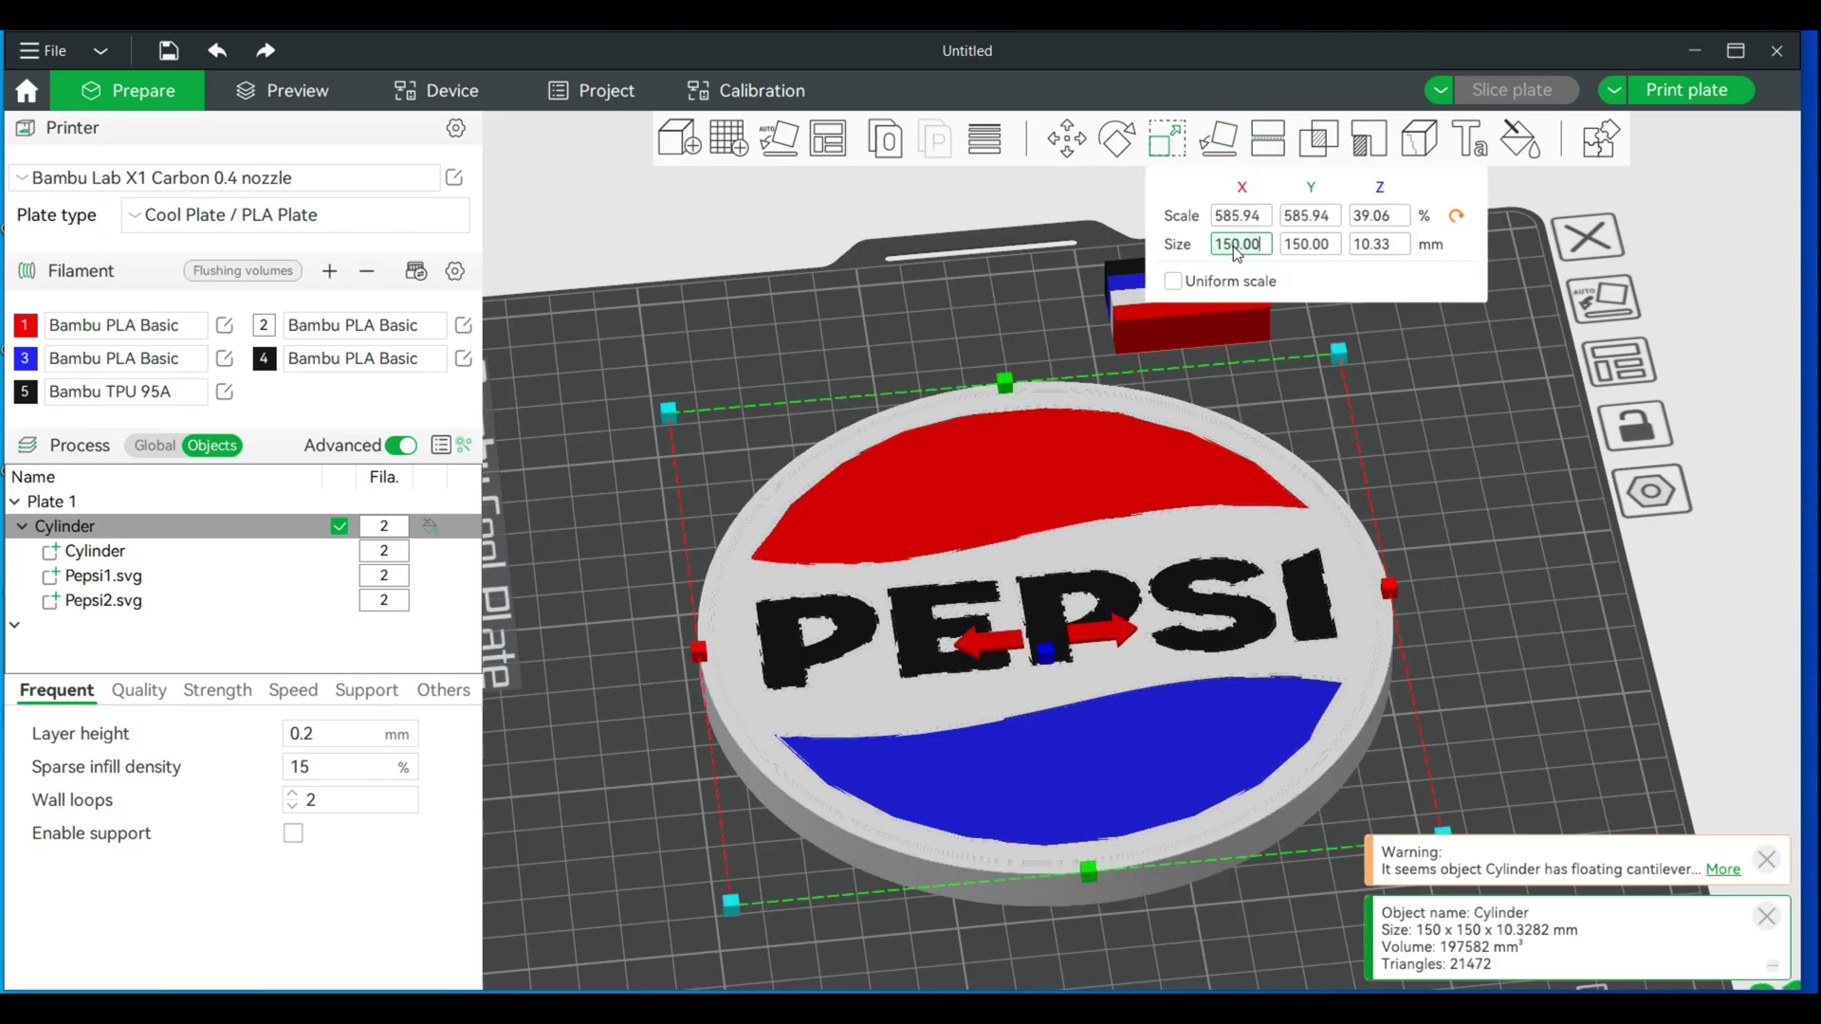
{"action": "type", "text": "35"}
{"action": "key", "text": "Tab"}
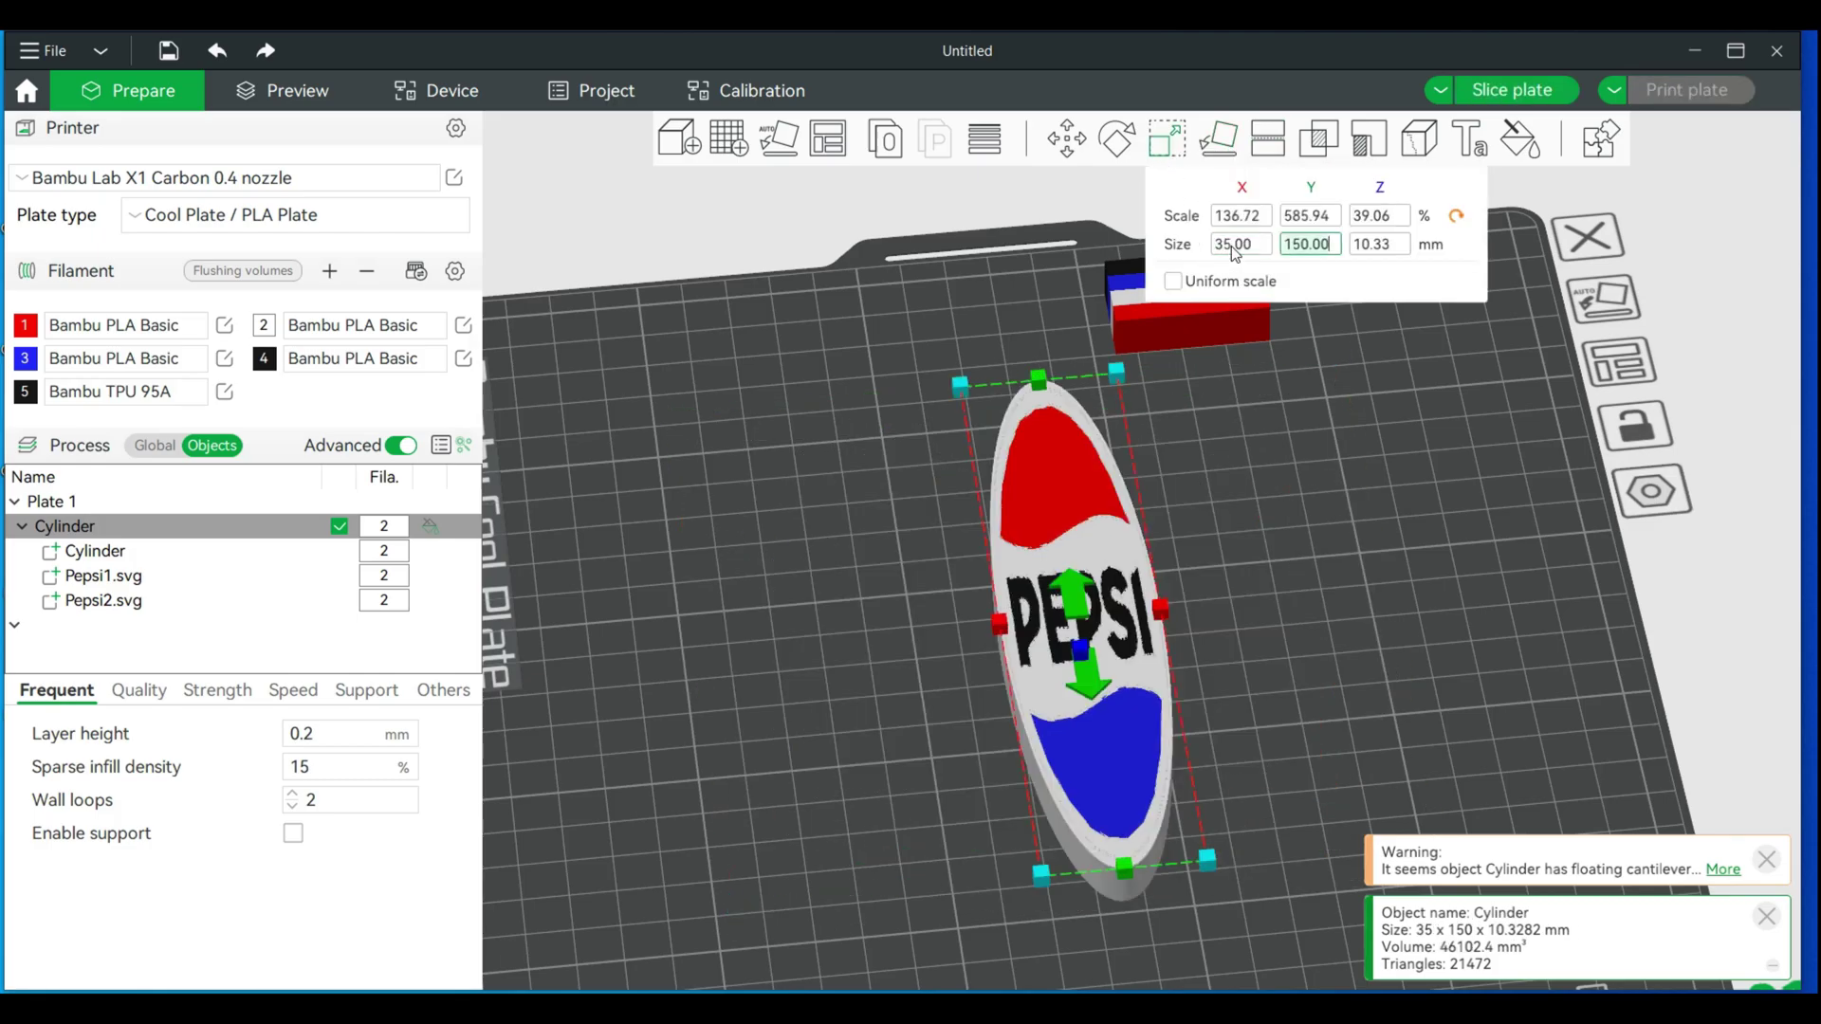
{"action": "type", "text": "35"}
{"action": "key", "text": "Tab"}
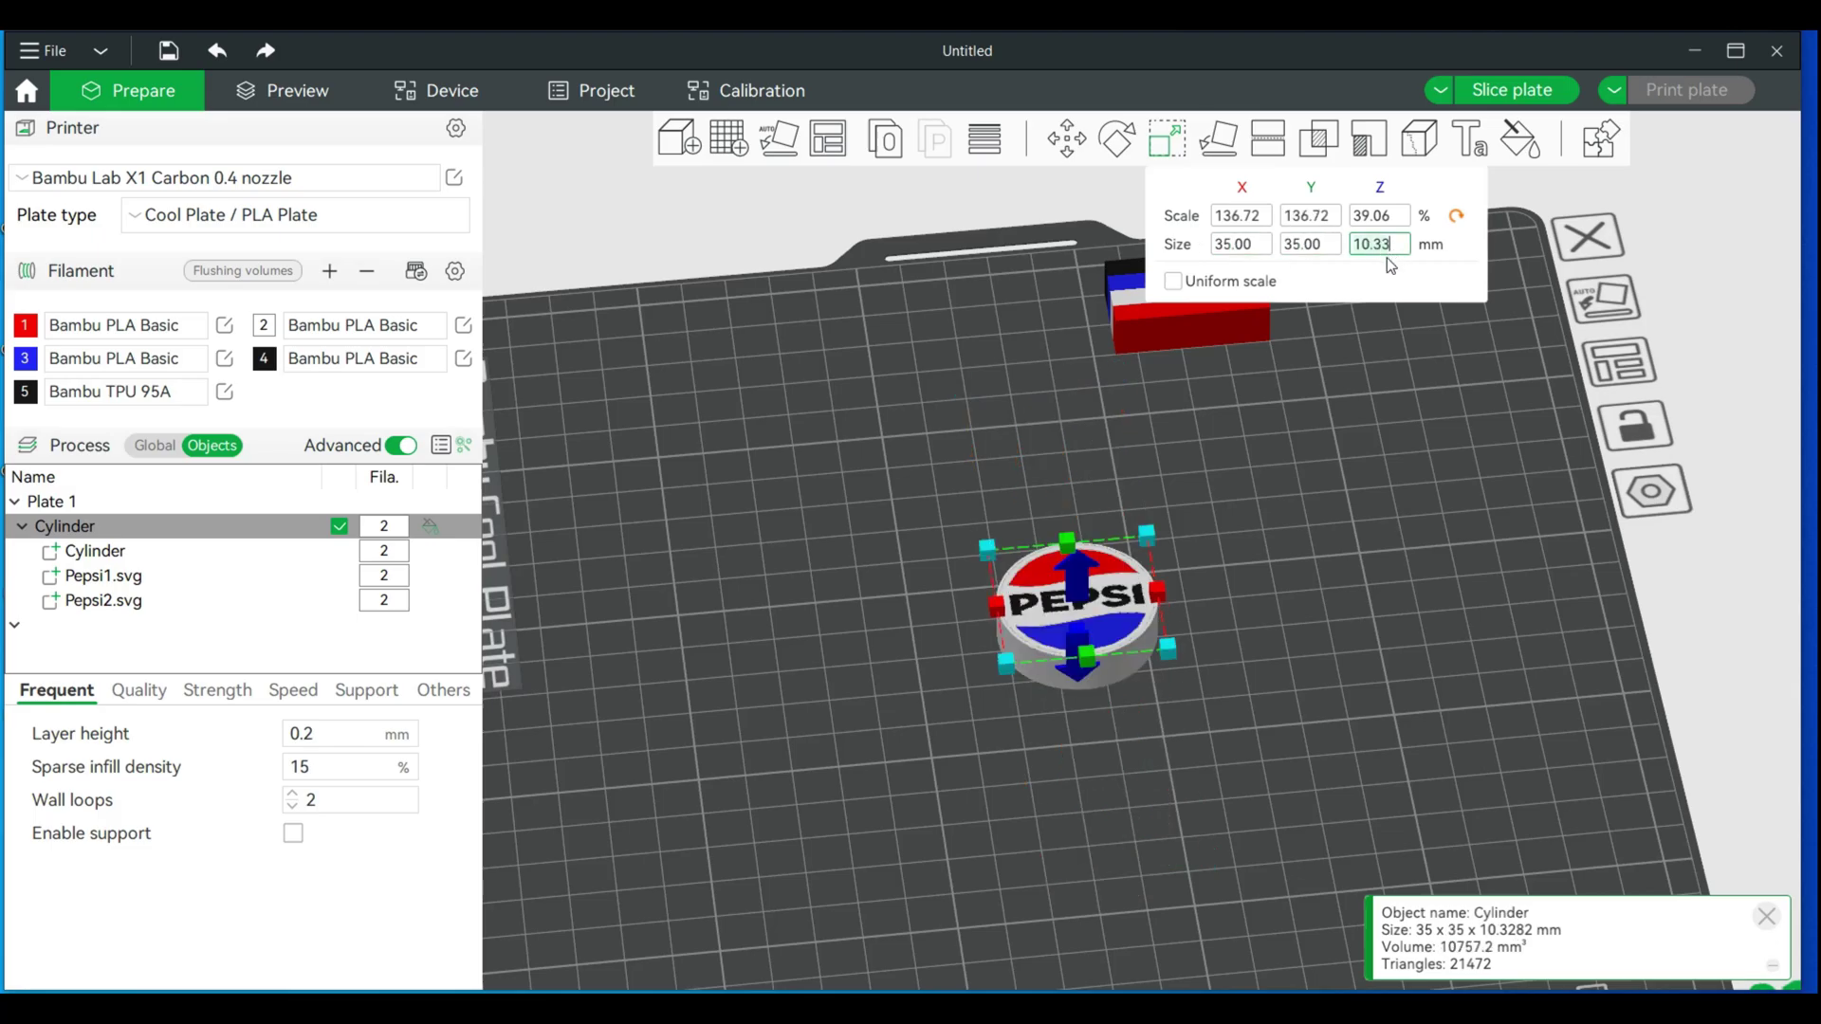
{"action": "key", "text": "Return"}
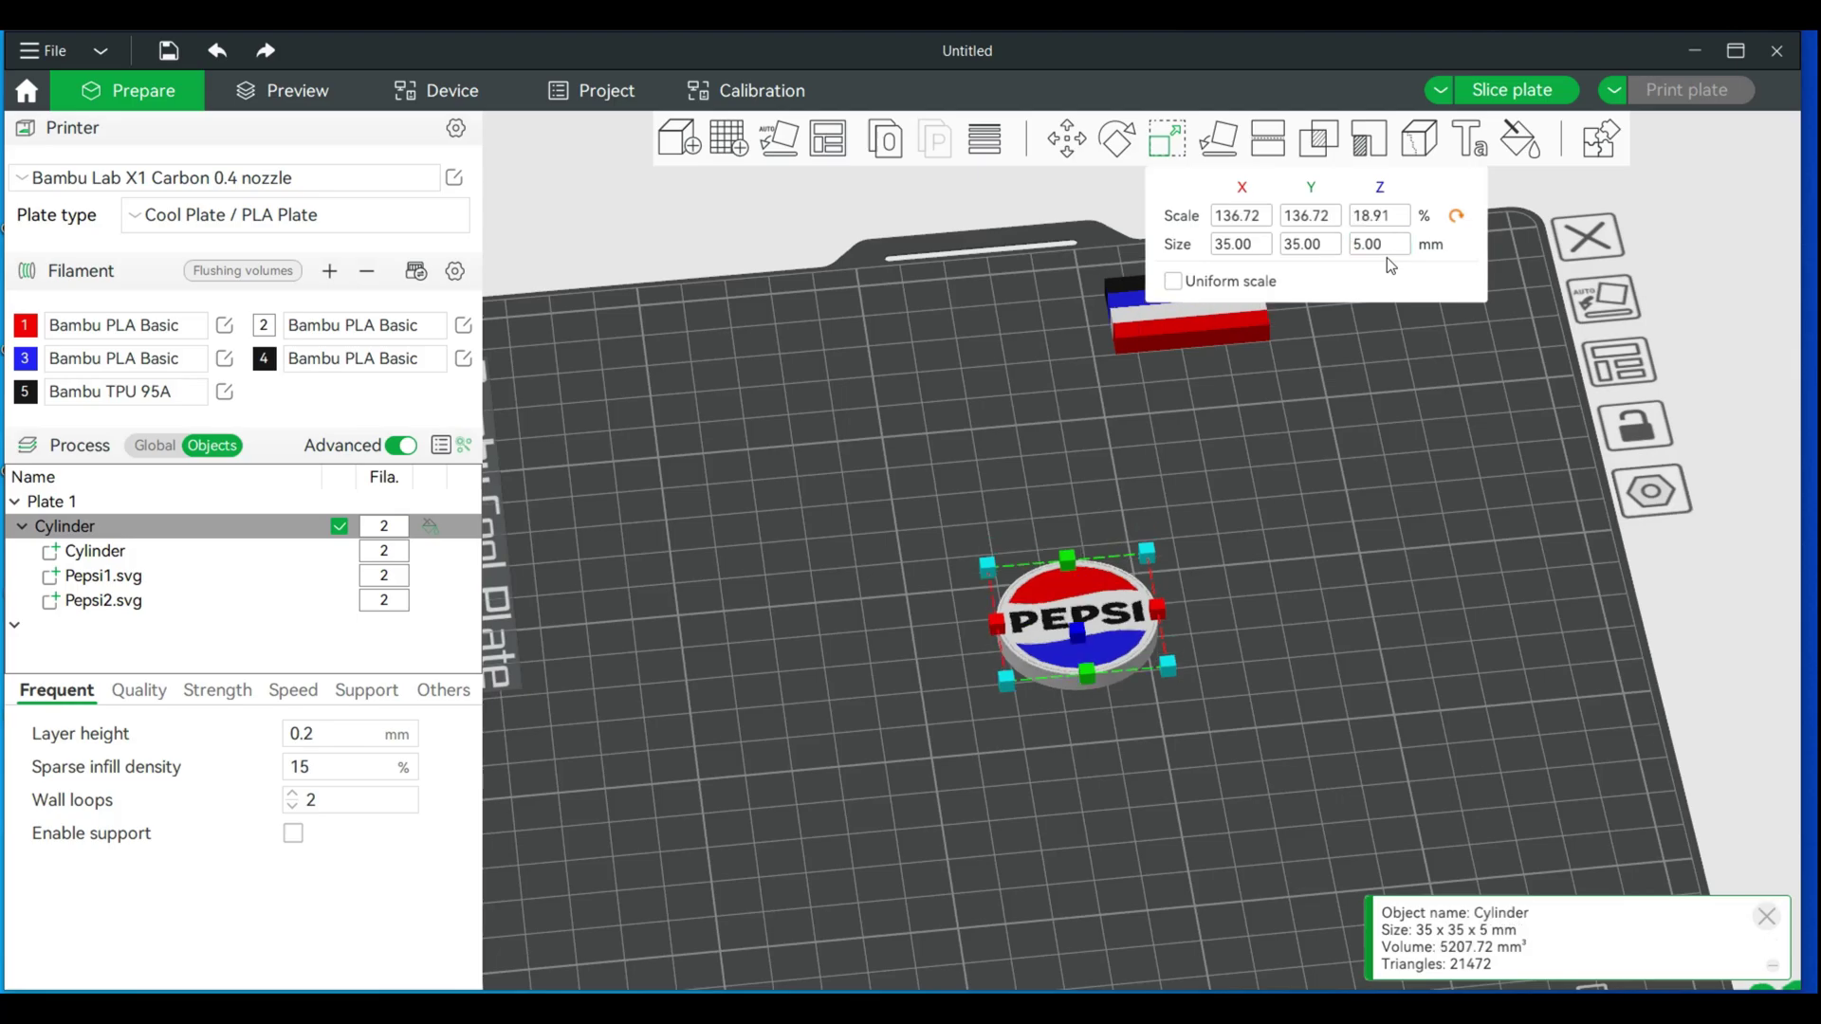
Change the coin's thickness from 5 mm to 3 mm
{"action": "scroll", "coordinate": [1562, 596], "scroll_direction": "up", "scroll_amount": 2}
{"action": "left_click_drag", "start_coordinate": [1562, 596], "coordinate": [1422, 373]}
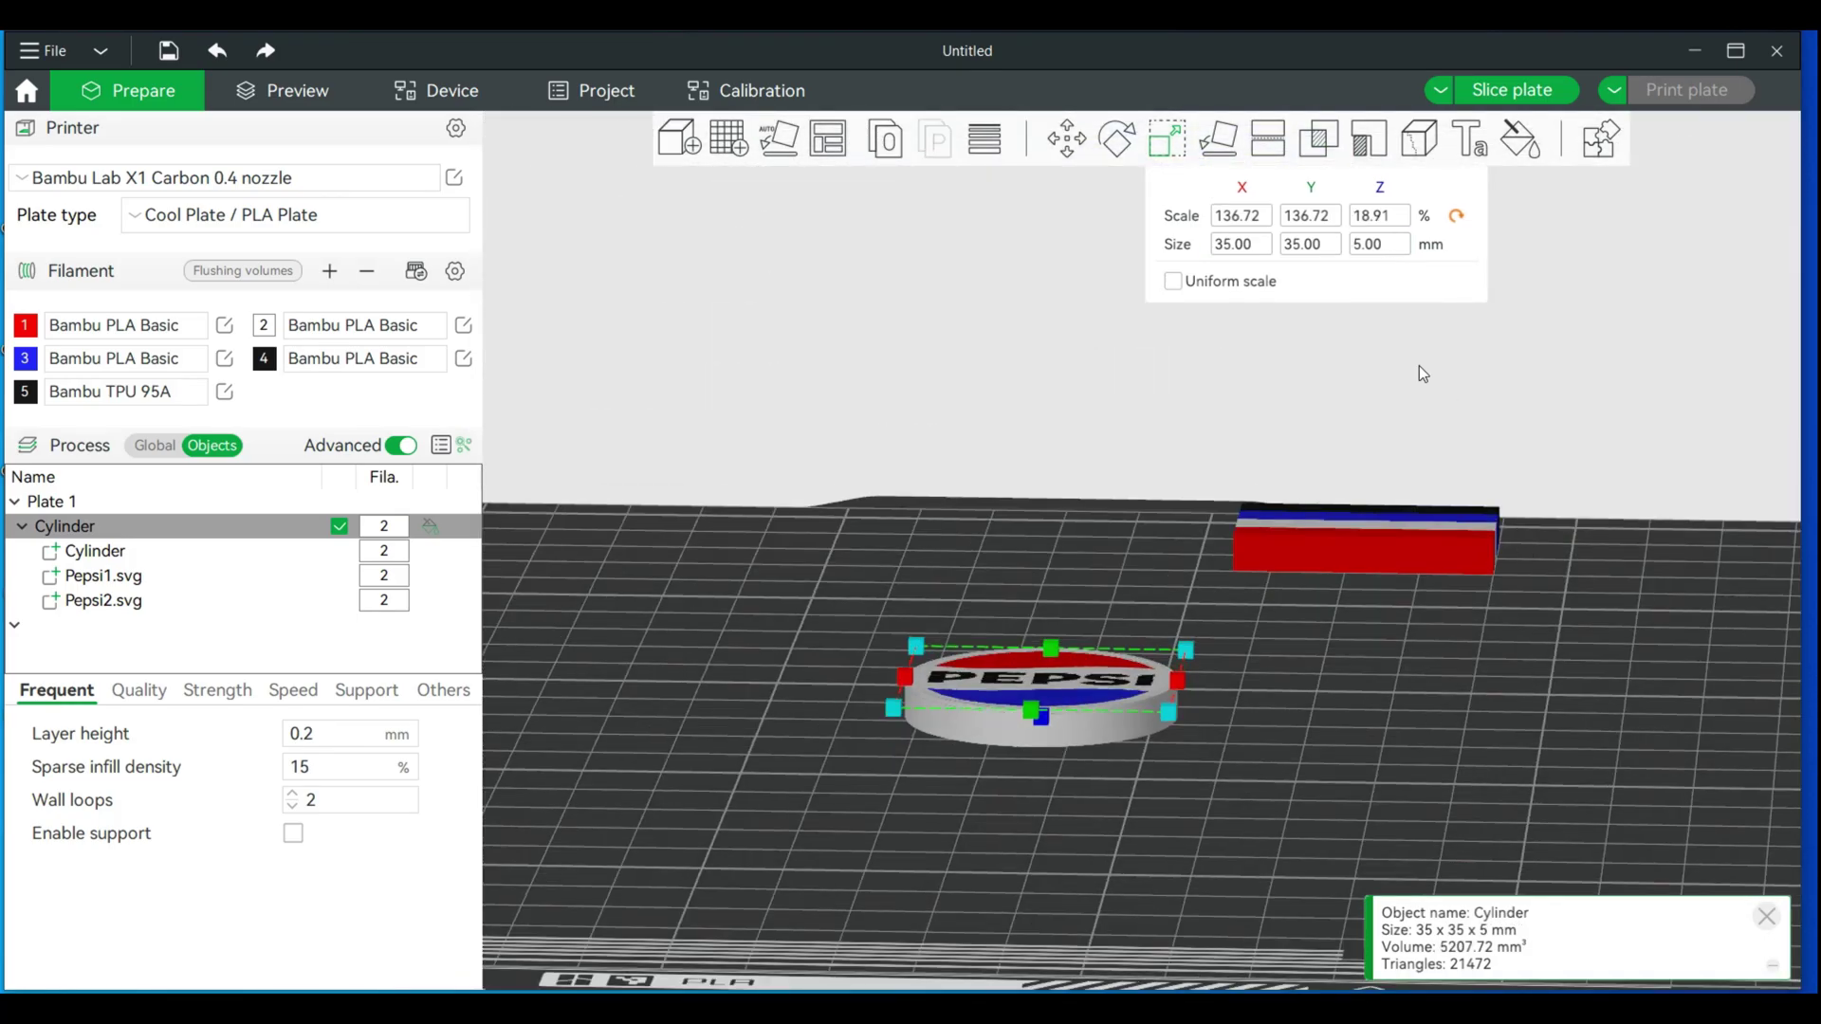
{"action": "left_click", "coordinate": [1384, 250]}
{"action": "key", "text": "ctrl+a"}
{"action": "type", "text": "3"}
{"action": "key", "text": "Return"}
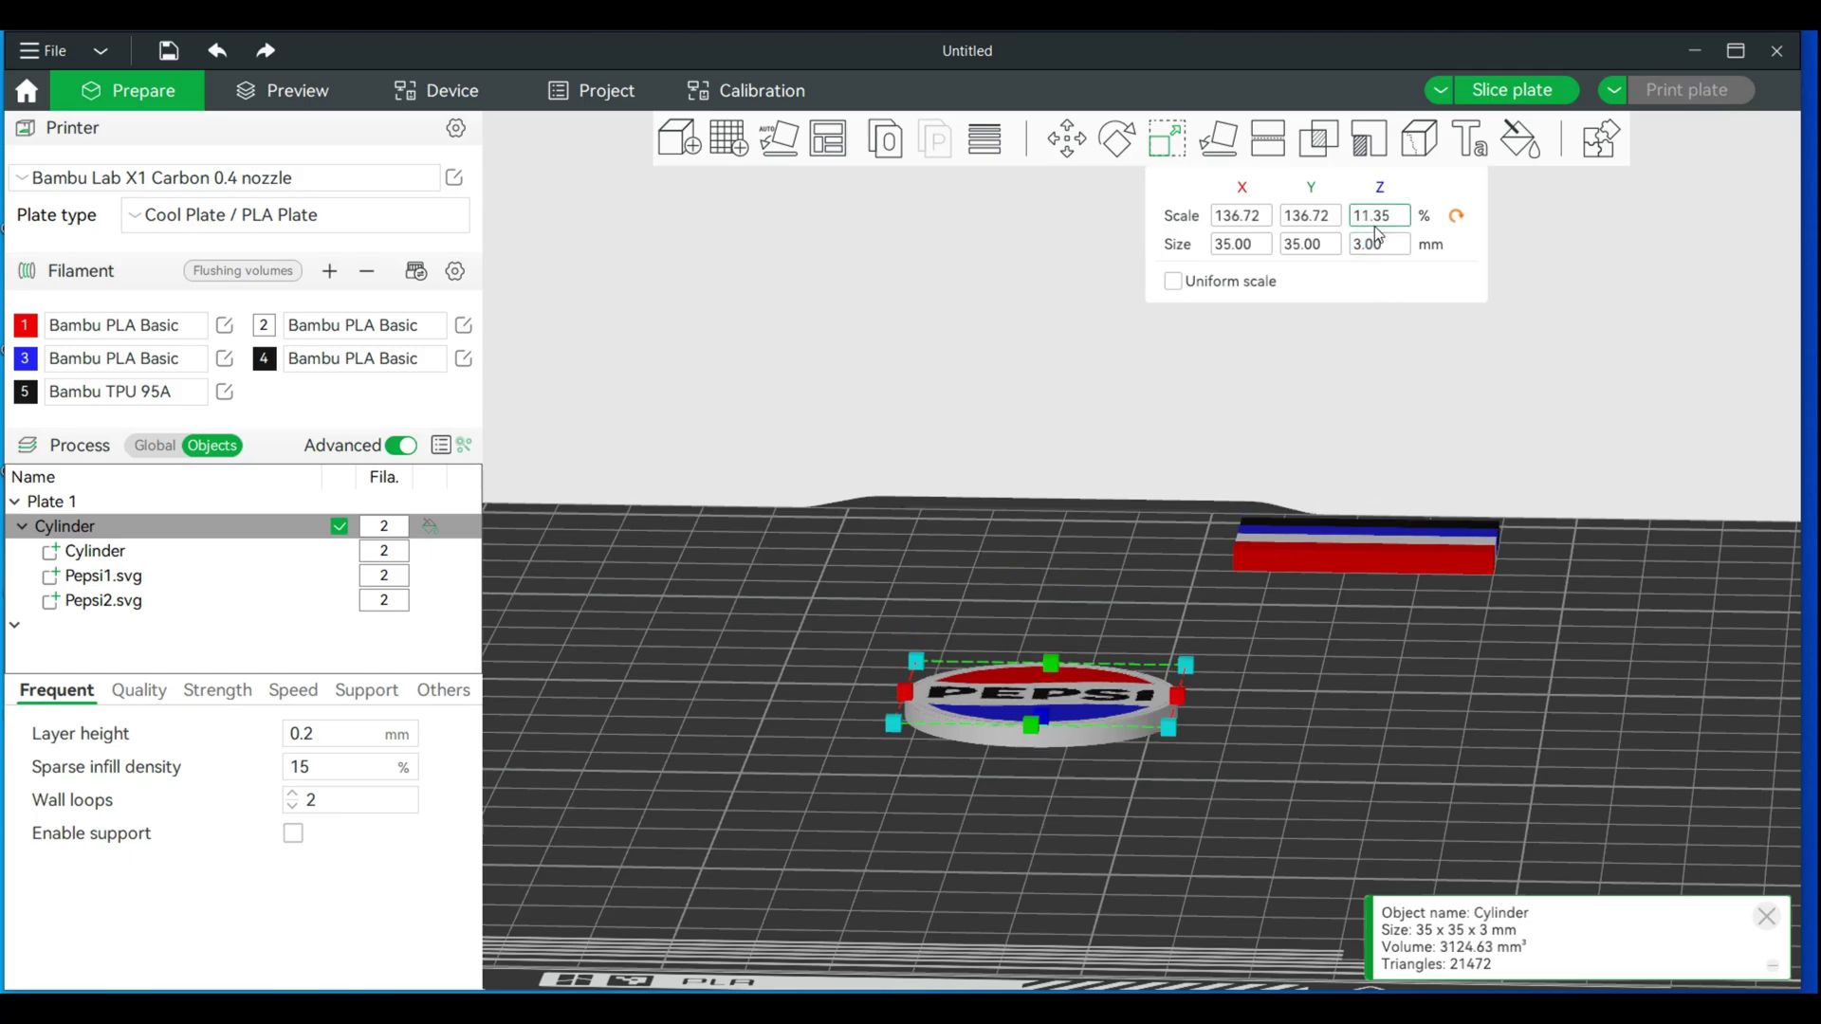
{"action": "mouse_move", "coordinate": [1267, 632]}
{"action": "left_mouse_down"}
{"action": "mouse_move", "coordinate": [1278, 659]}
{"action": "mouse_move", "coordinate": [1362, 696]}
{"action": "mouse_move", "coordinate": [1246, 652]}
{"action": "left_mouse_up"}
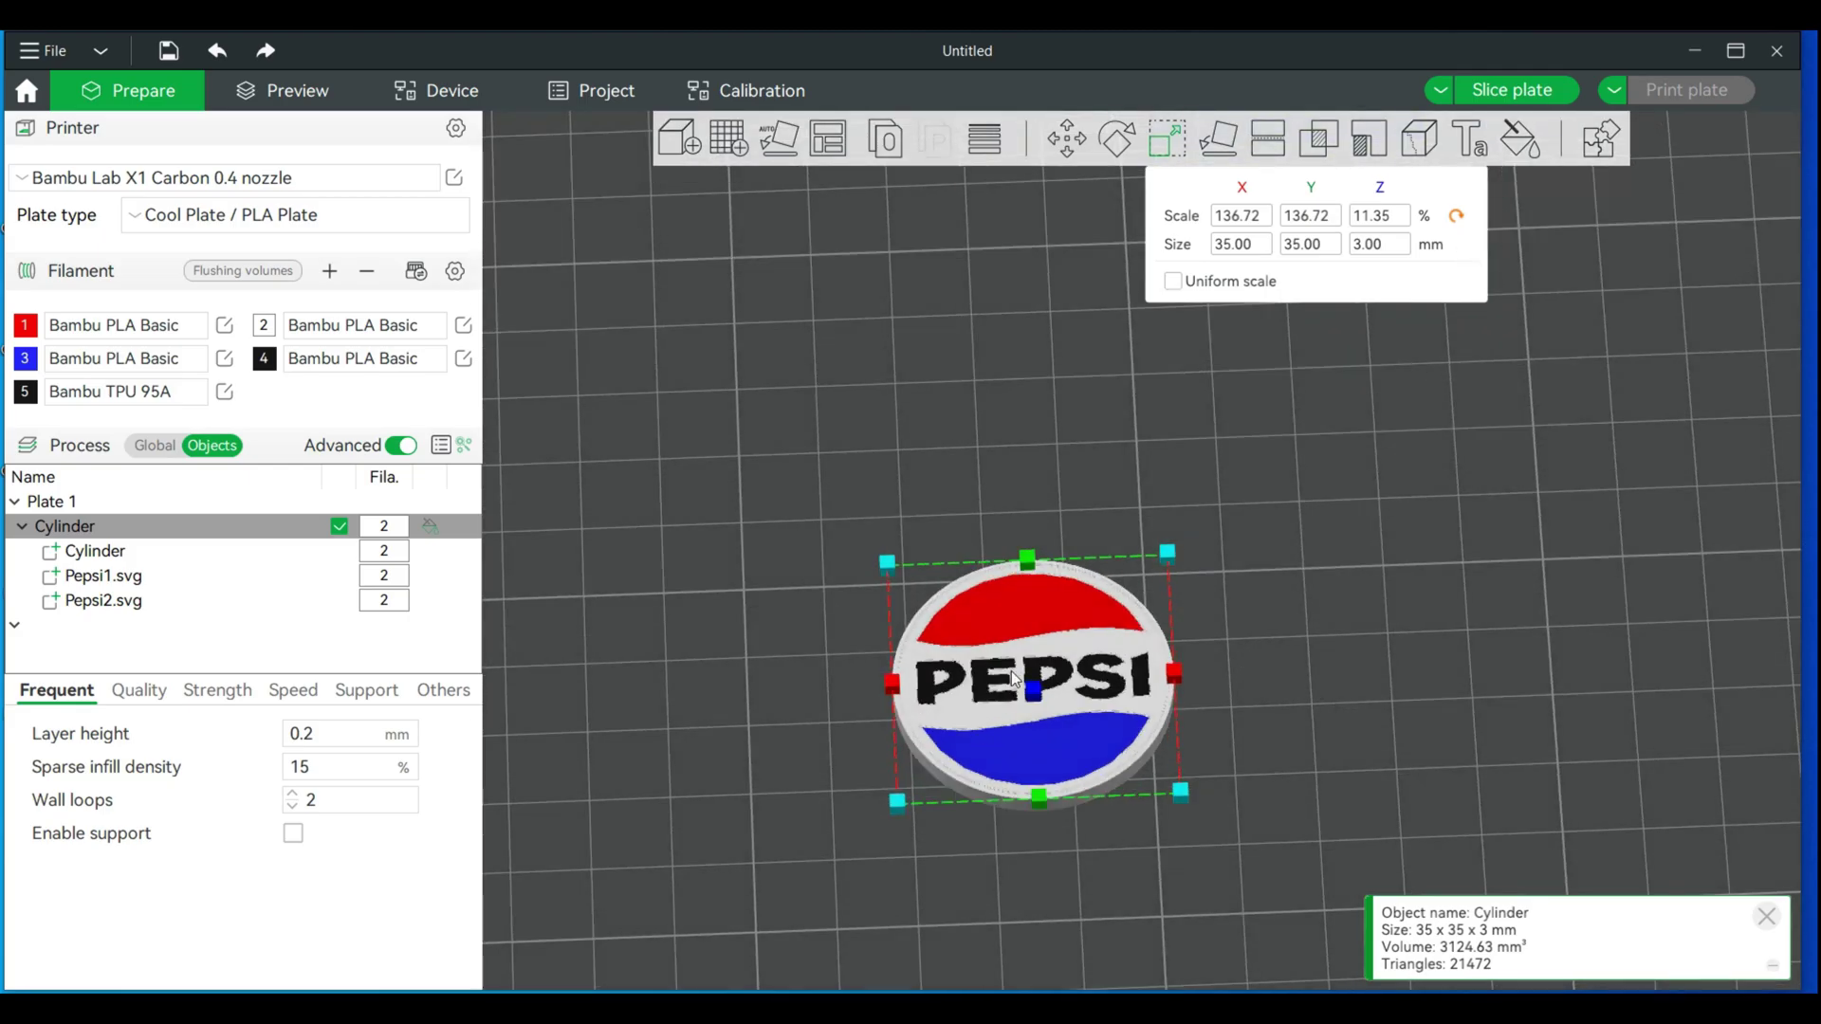
Slice the 35 mm coin (15 layers, 37m17s, 8.63 g), then return to editing and orbit around it
{"action": "left_click", "coordinate": [1512, 89]}
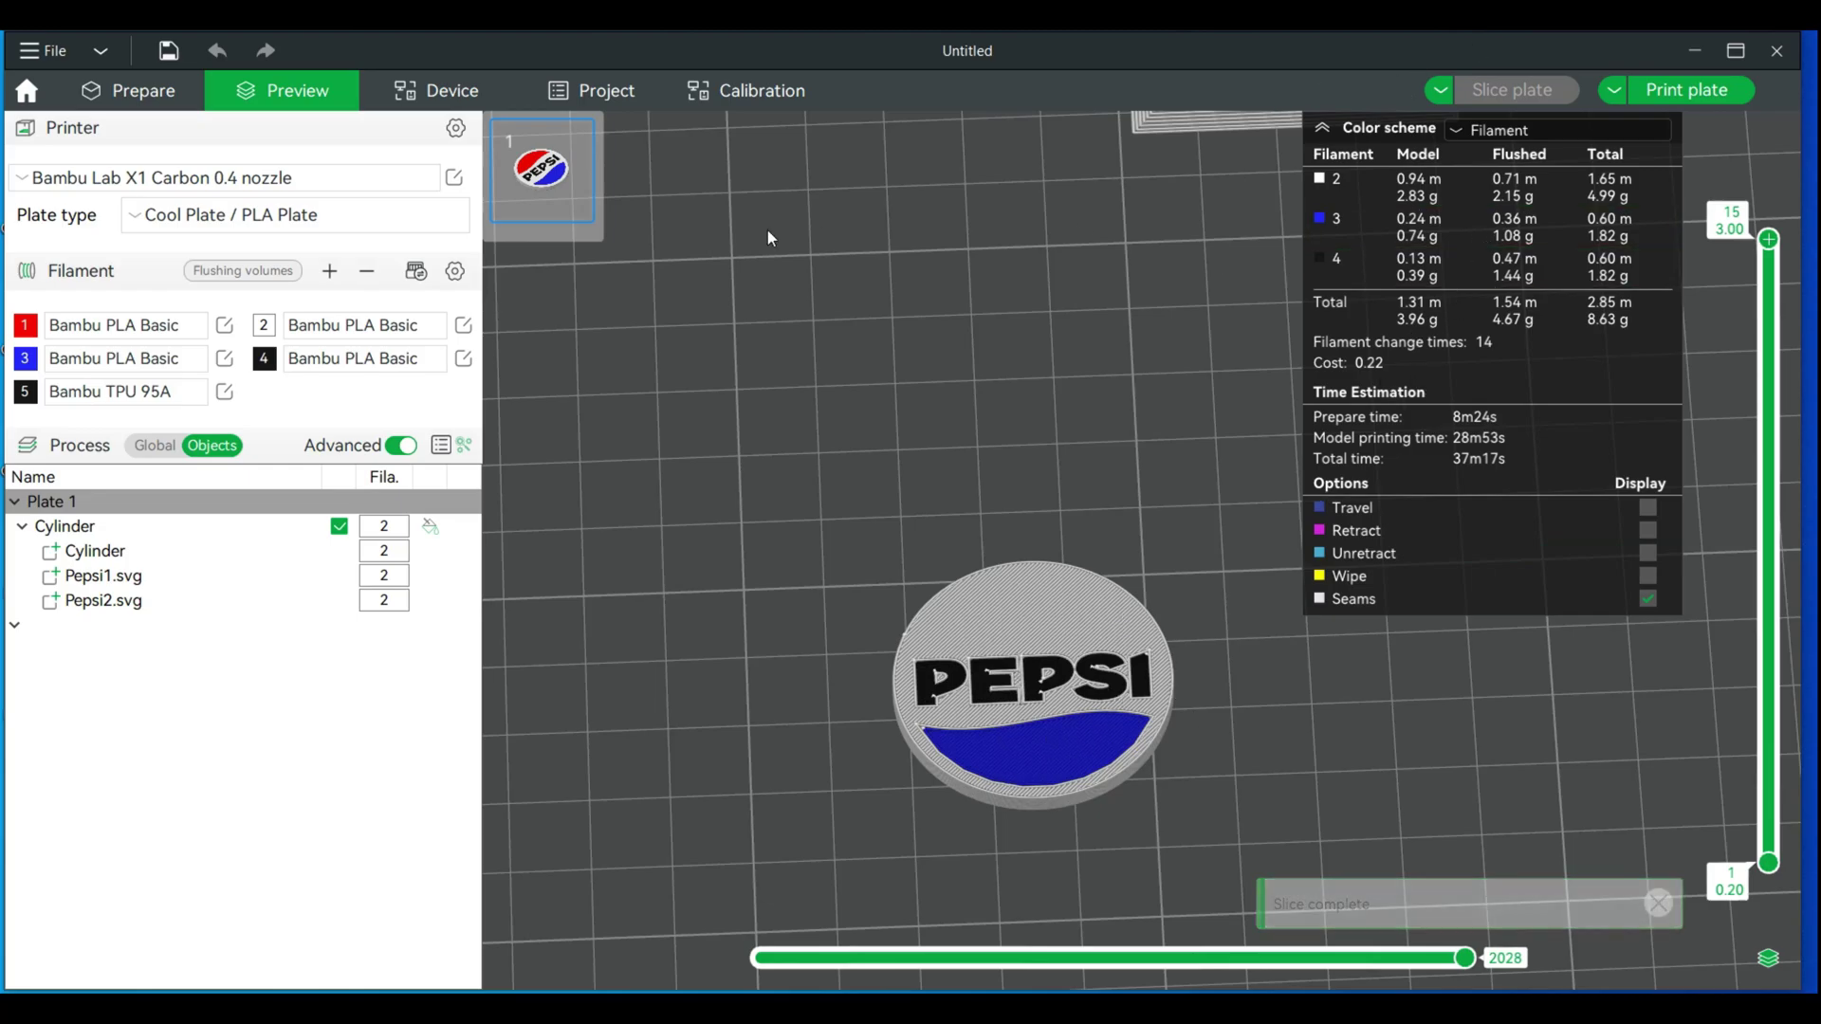
{"action": "left_click", "coordinate": [145, 89]}
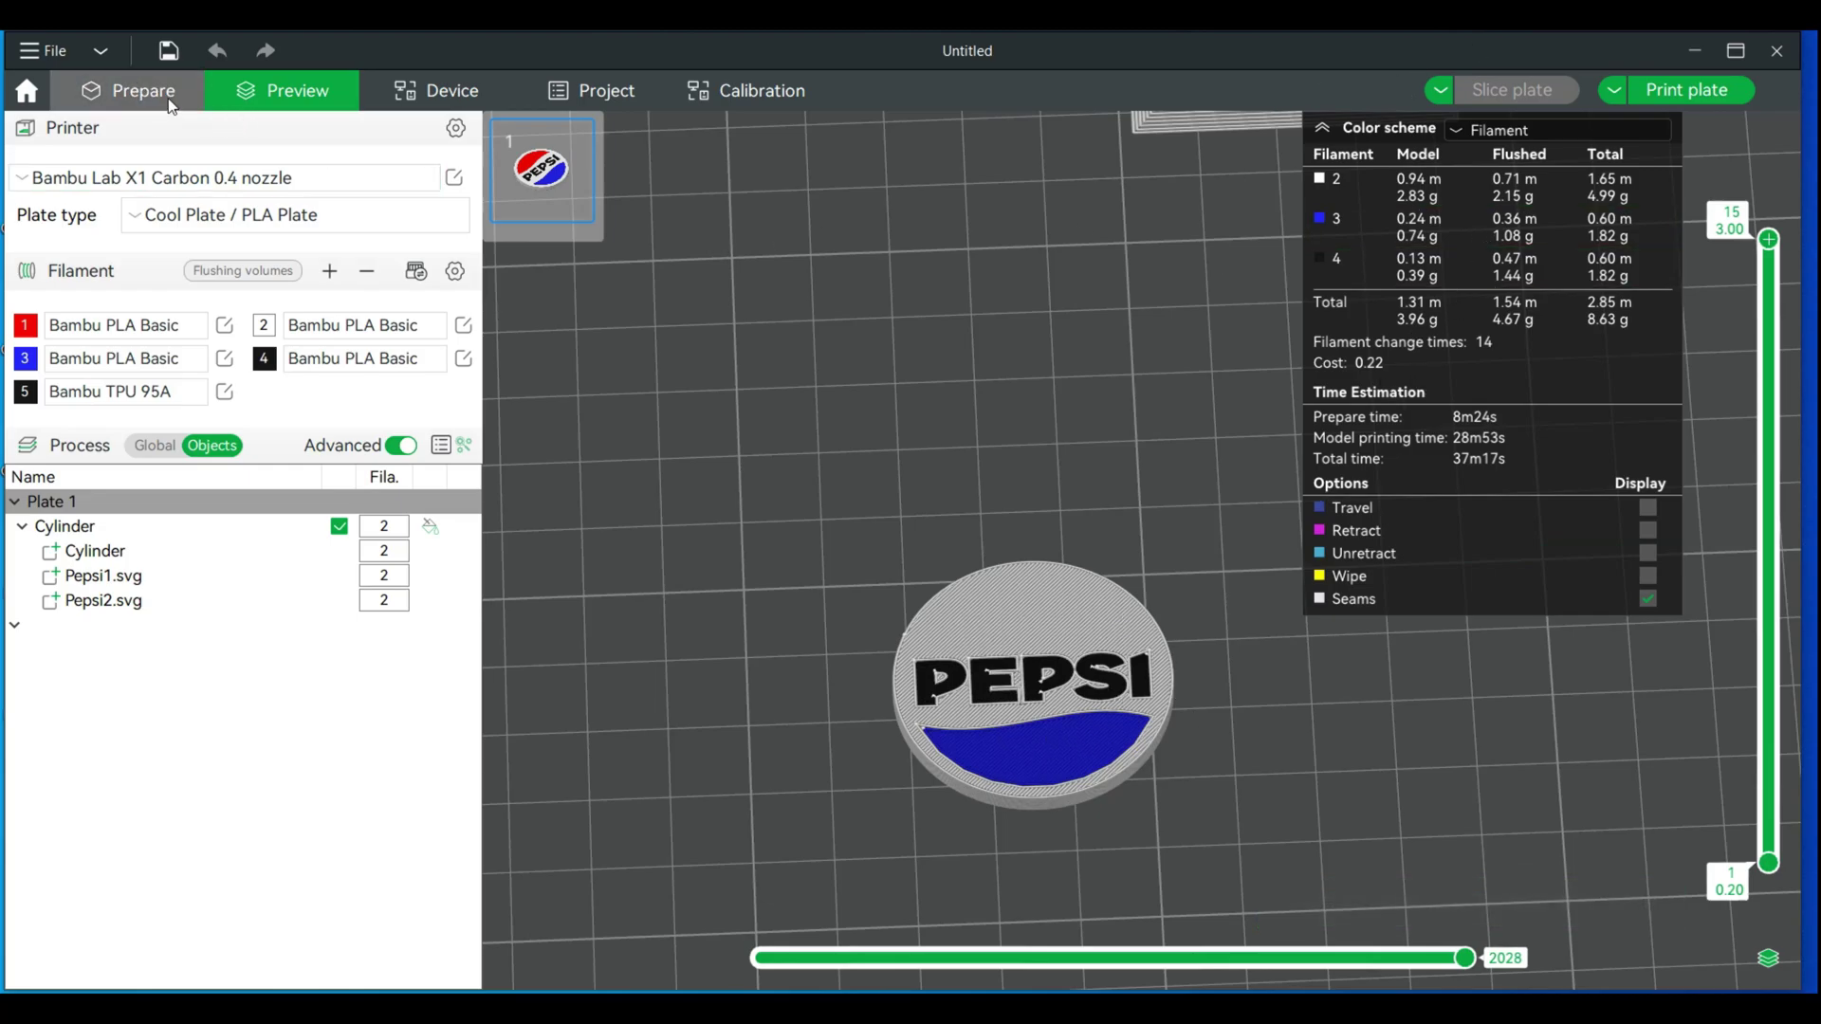
{"action": "left_click_drag", "start_coordinate": [1385, 664], "coordinate": [1267, 641]}
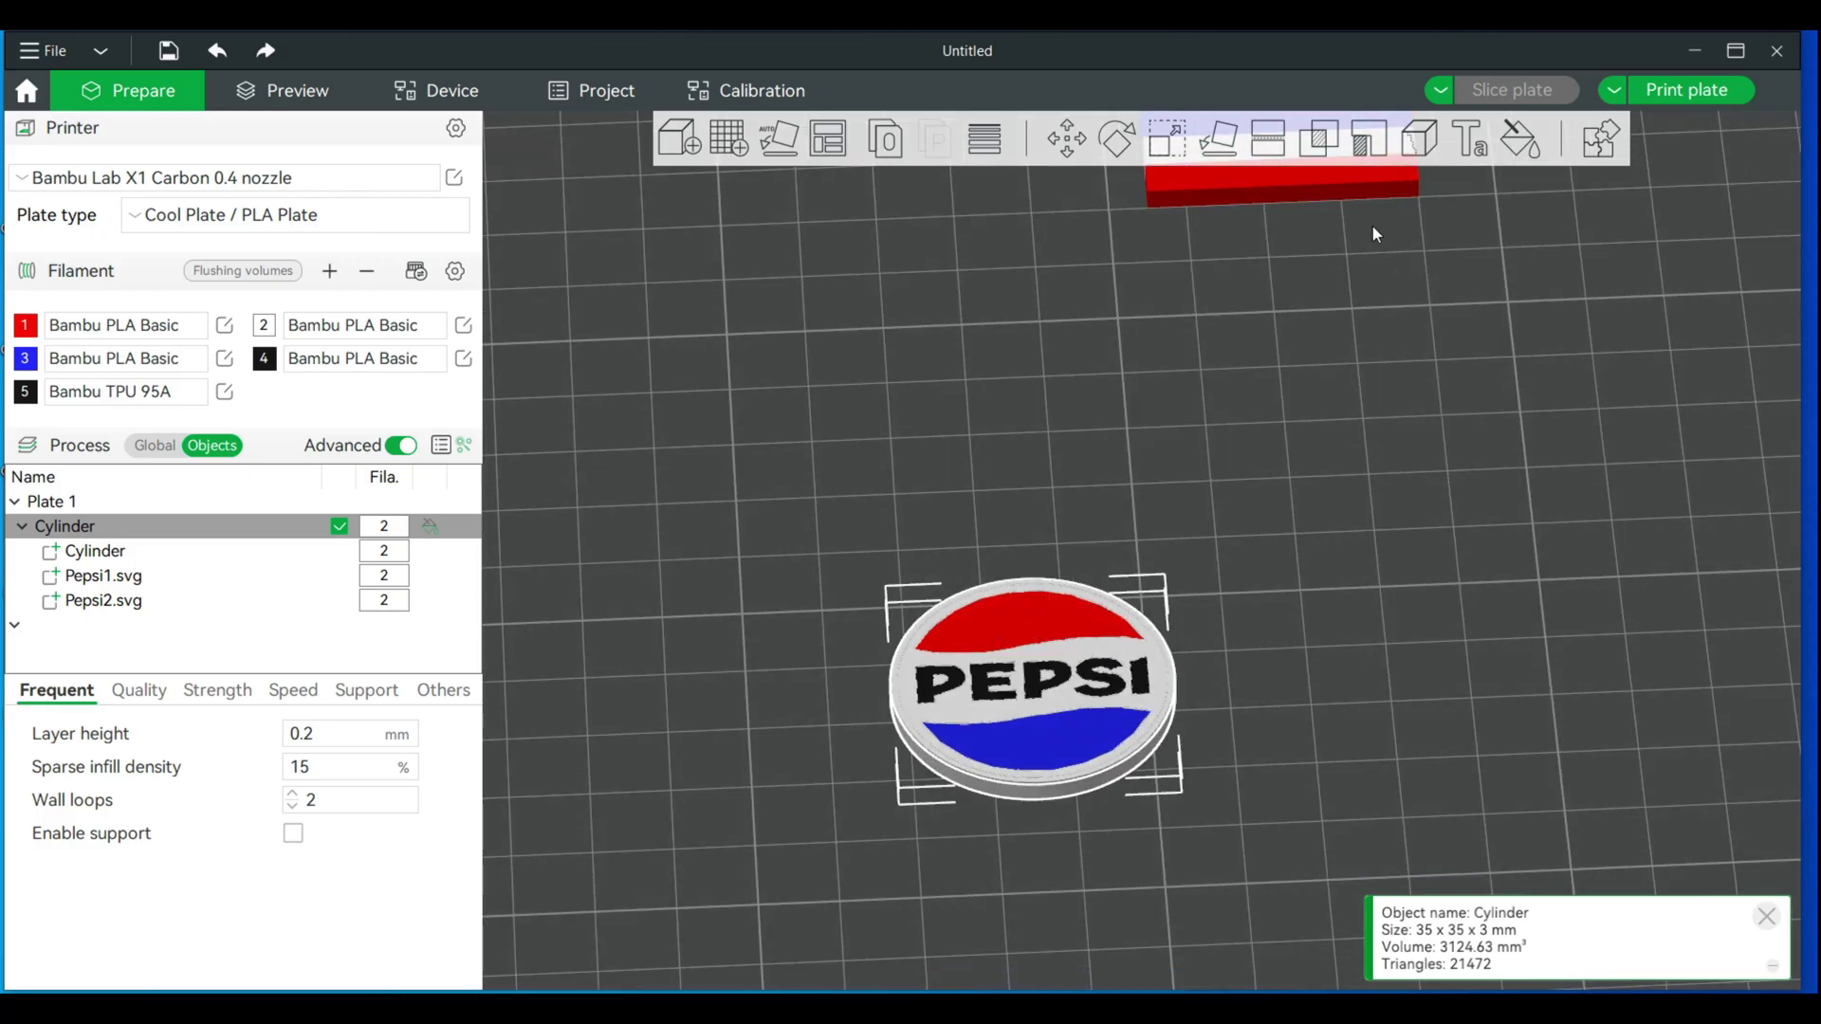
{"action": "left_click_drag", "start_coordinate": [1297, 395], "coordinate": [1410, 648]}
Select Pepsi2.svg to read its 35 × 35 × 0.29 mm size and view the Global 0.20mm Standard process settings
{"action": "left_click", "coordinate": [110, 601]}
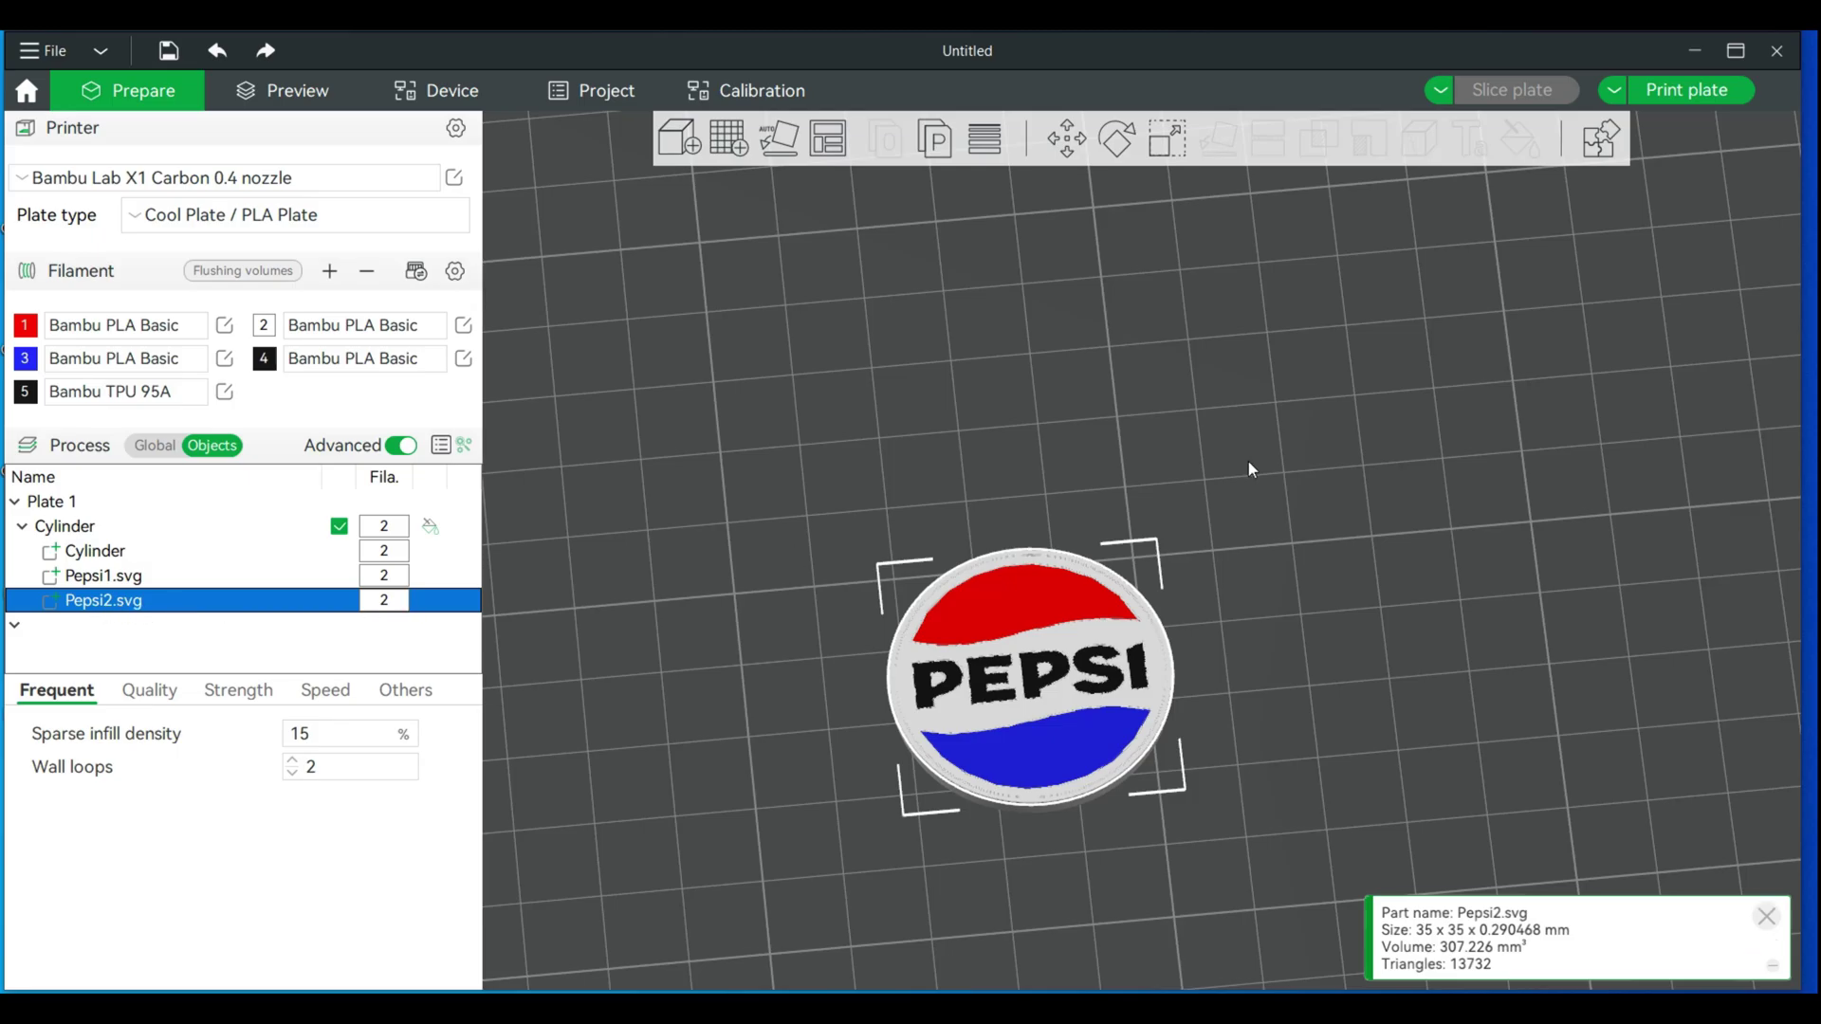
{"action": "left_click", "coordinate": [1166, 138]}
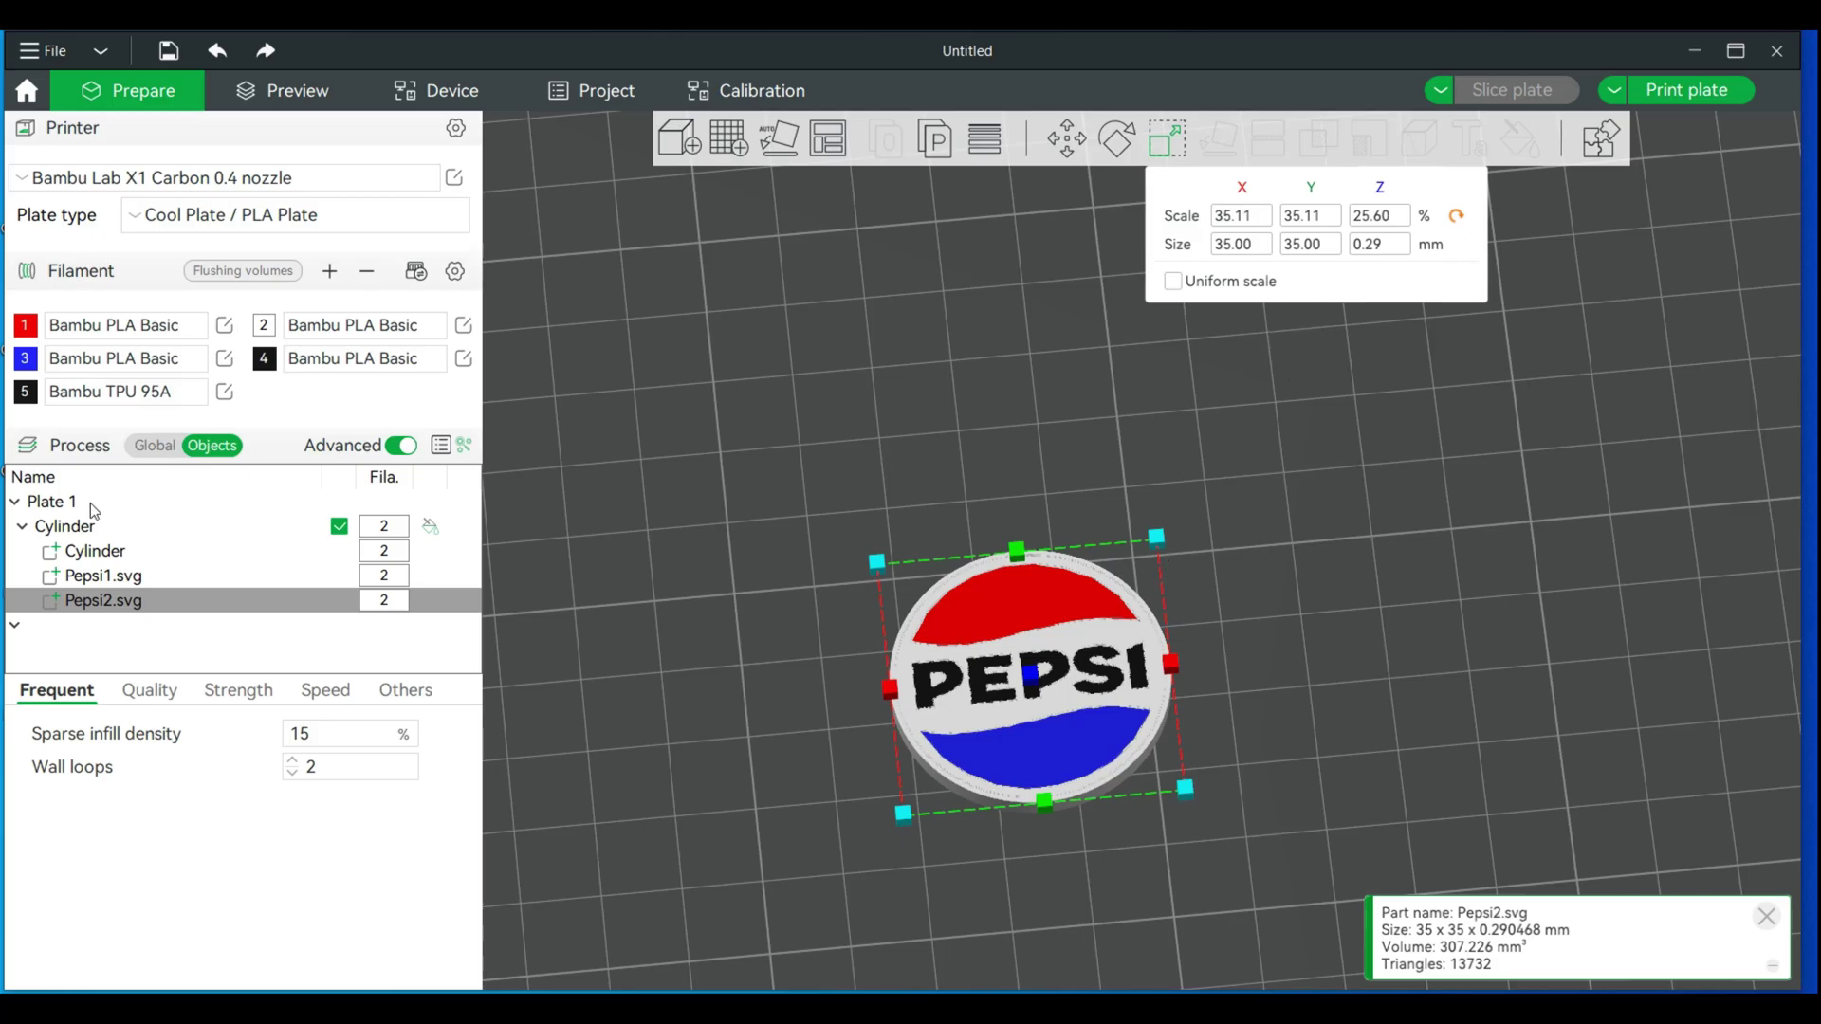
{"action": "left_click", "coordinate": [166, 446]}
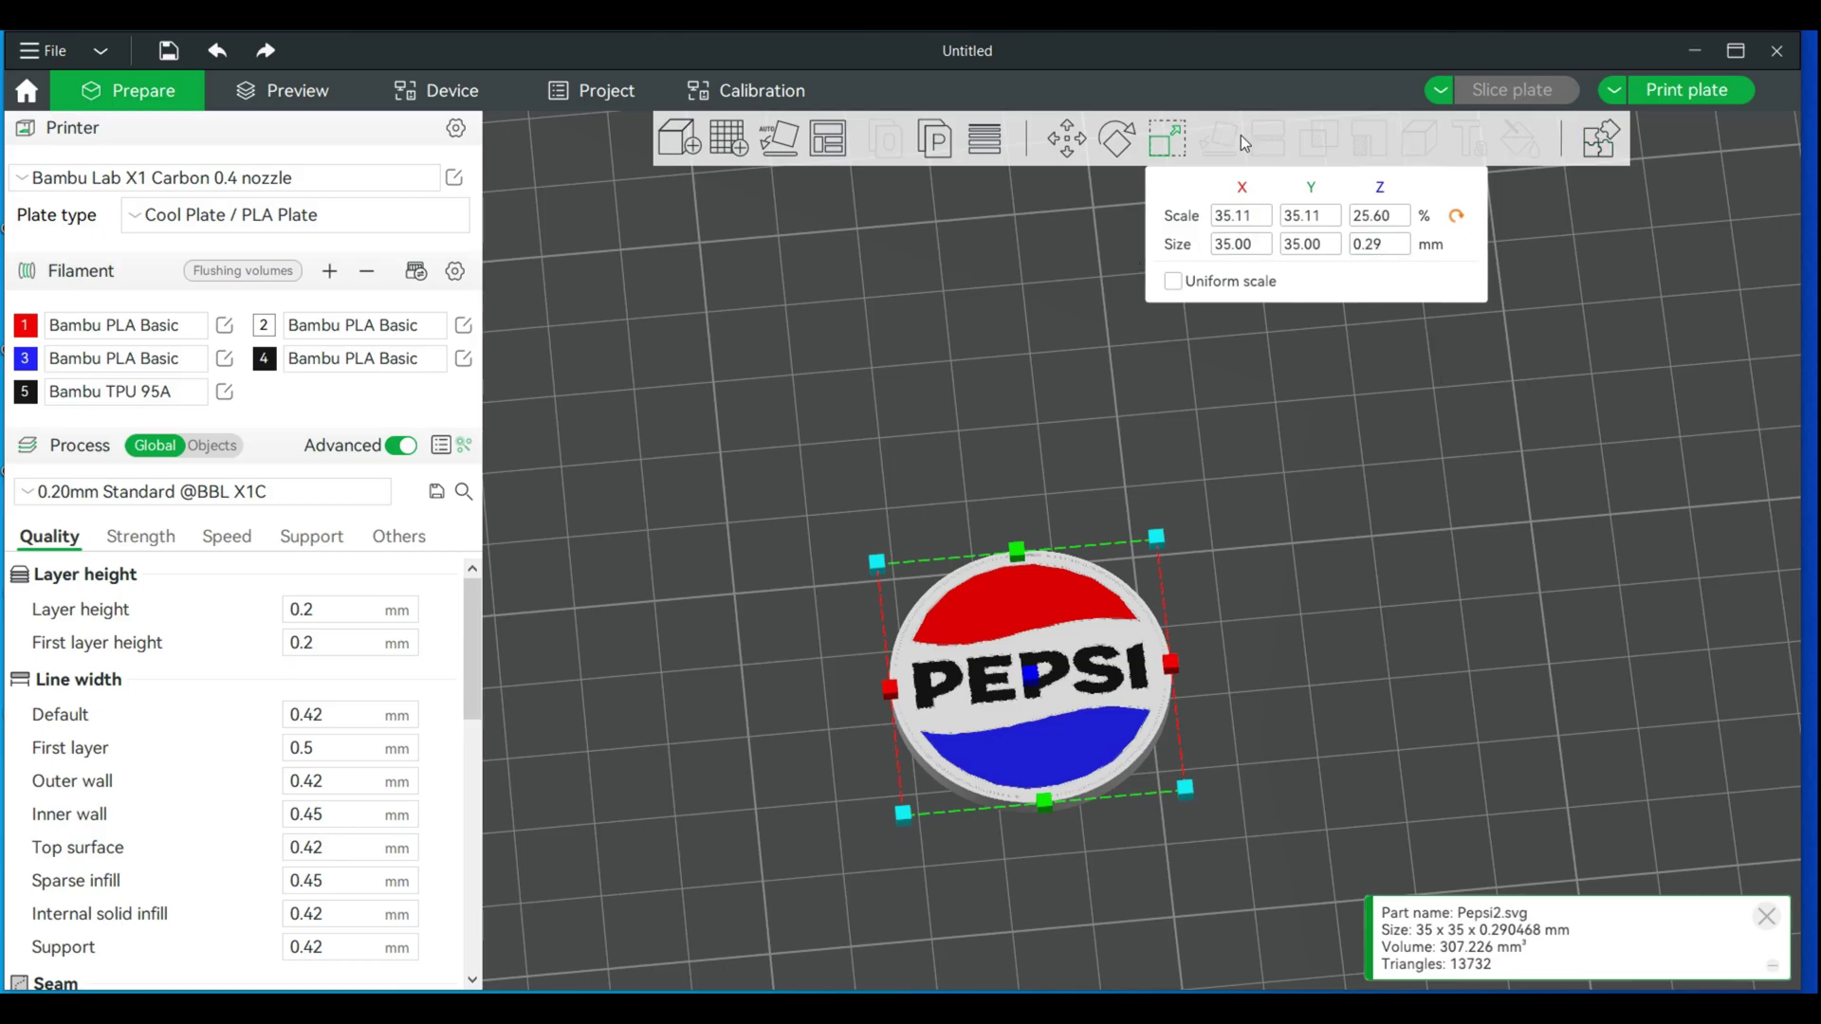
{"action": "left_click", "coordinate": [282, 90]}
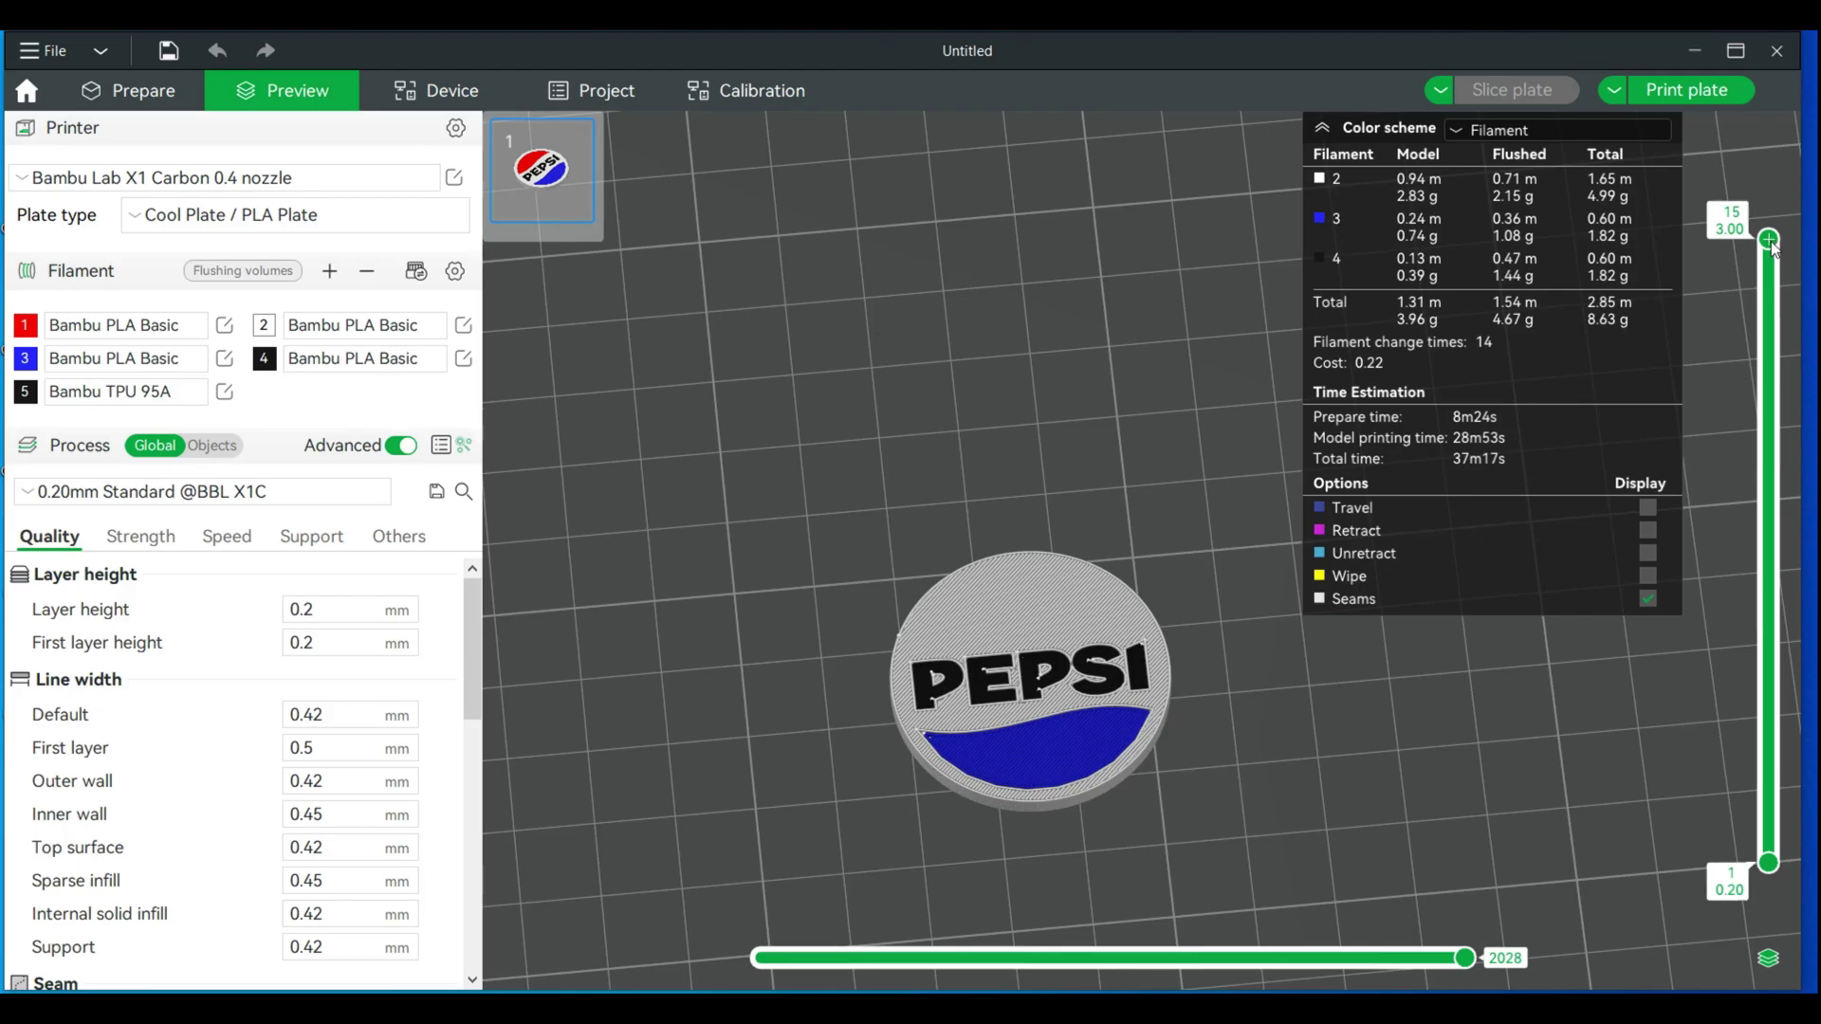
{"action": "mouse_move", "coordinate": [1772, 248]}
{"action": "left_mouse_down"}
{"action": "mouse_move", "coordinate": [1773, 289]}
{"action": "mouse_move", "coordinate": [1773, 238]}
{"action": "left_mouse_up"}
{"action": "left_click", "coordinate": [174, 98]}
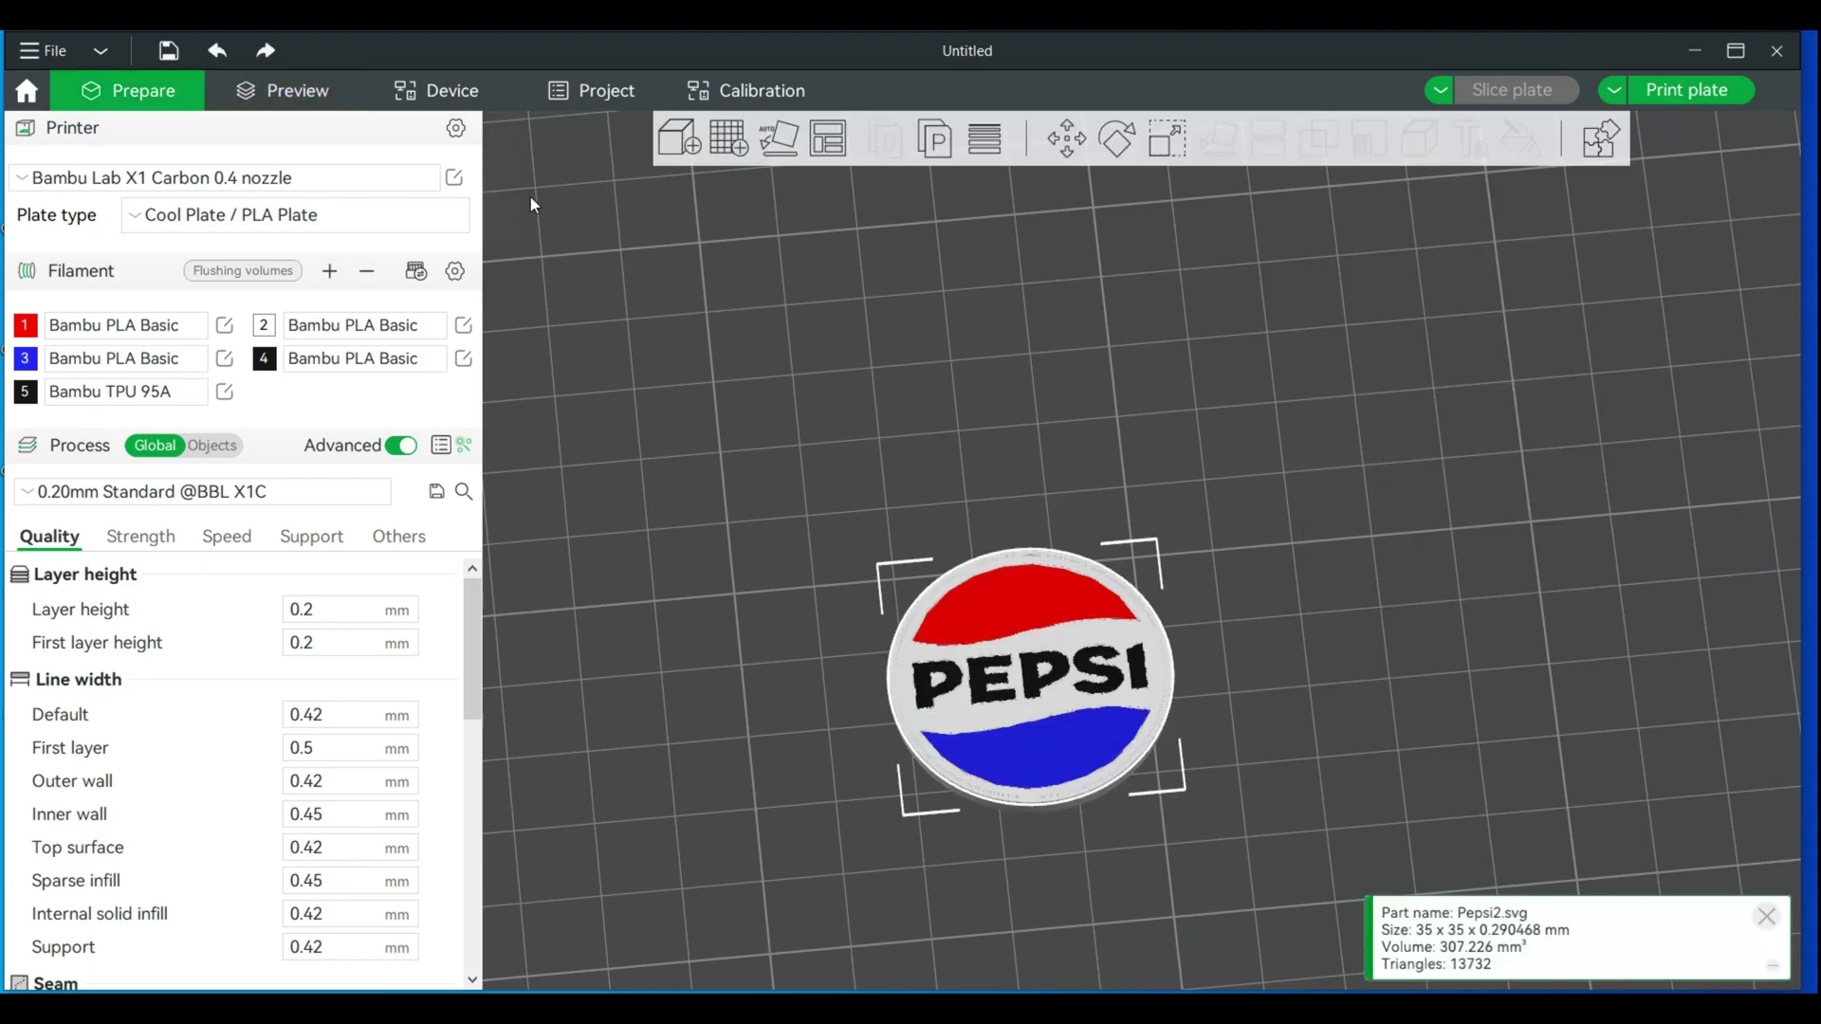
{"action": "left_click", "coordinate": [1169, 140]}
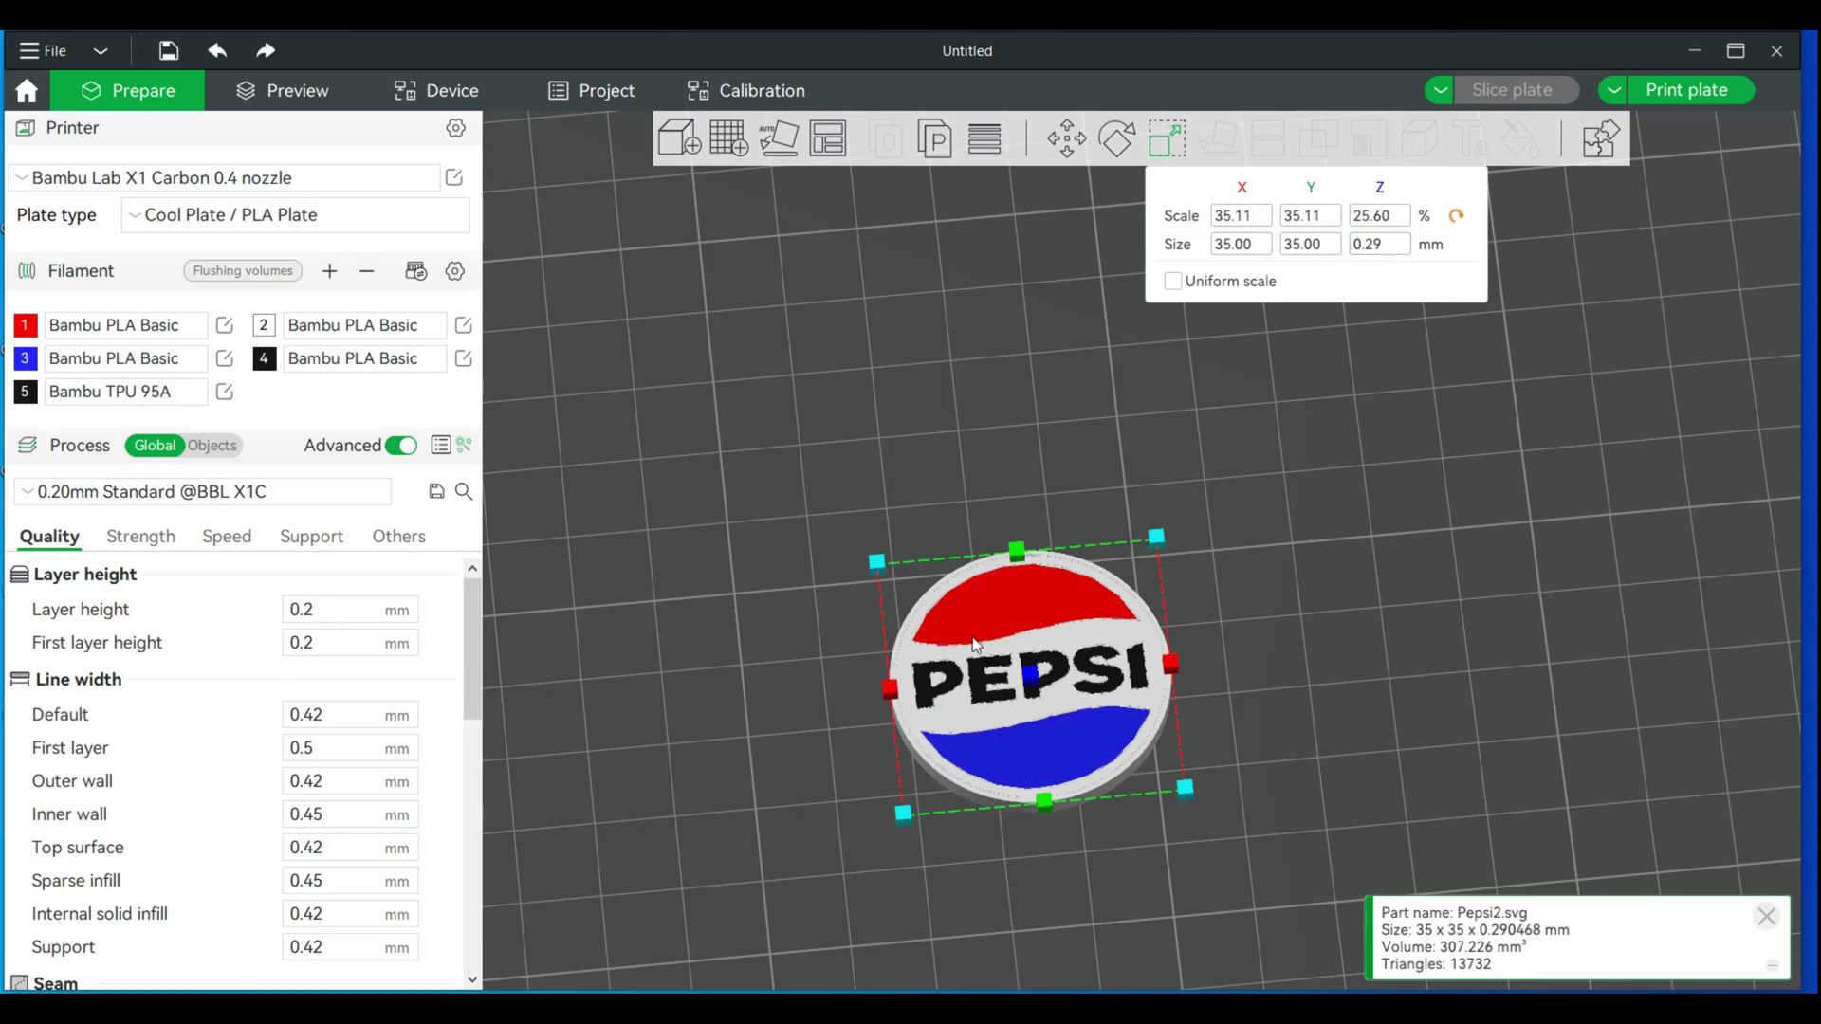
Set the Pepsi2.svg thickness to 0.4 mm, re-slice (35m18s, 8.23 g), and return to Prepare
{"action": "left_click", "coordinate": [1382, 249]}
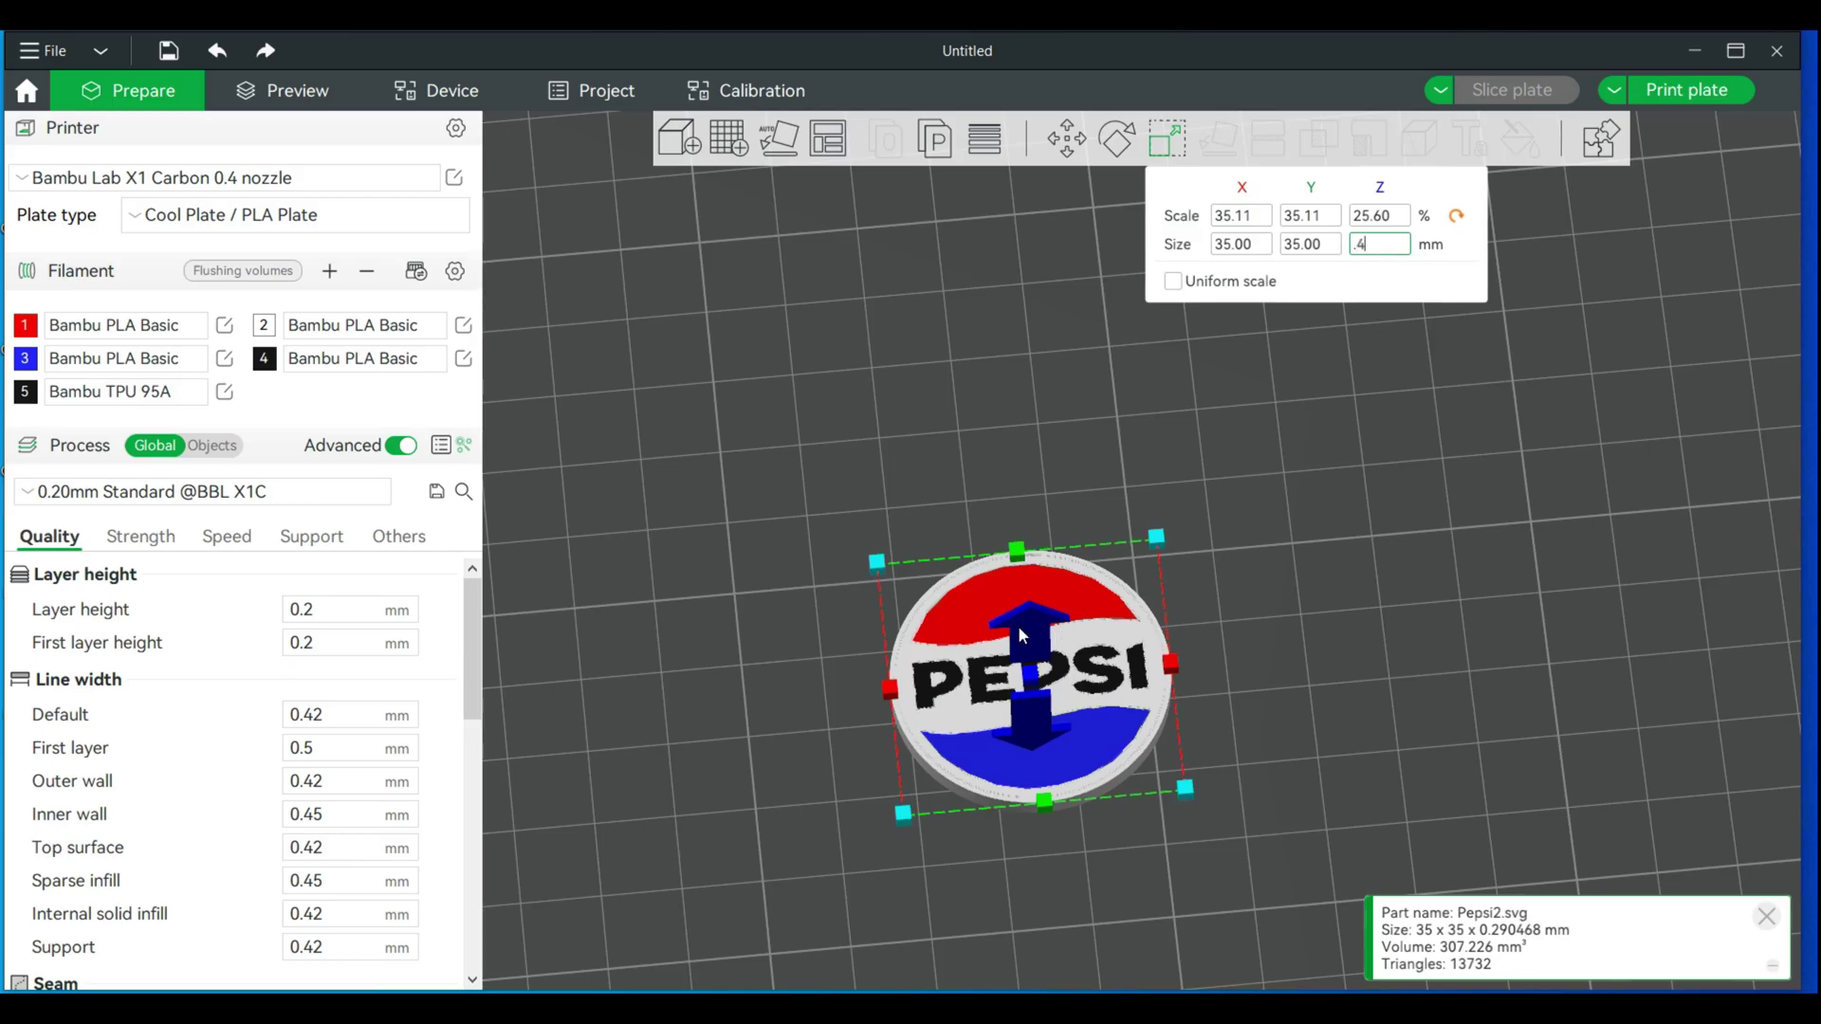
{"action": "left_click", "coordinate": [211, 446]}
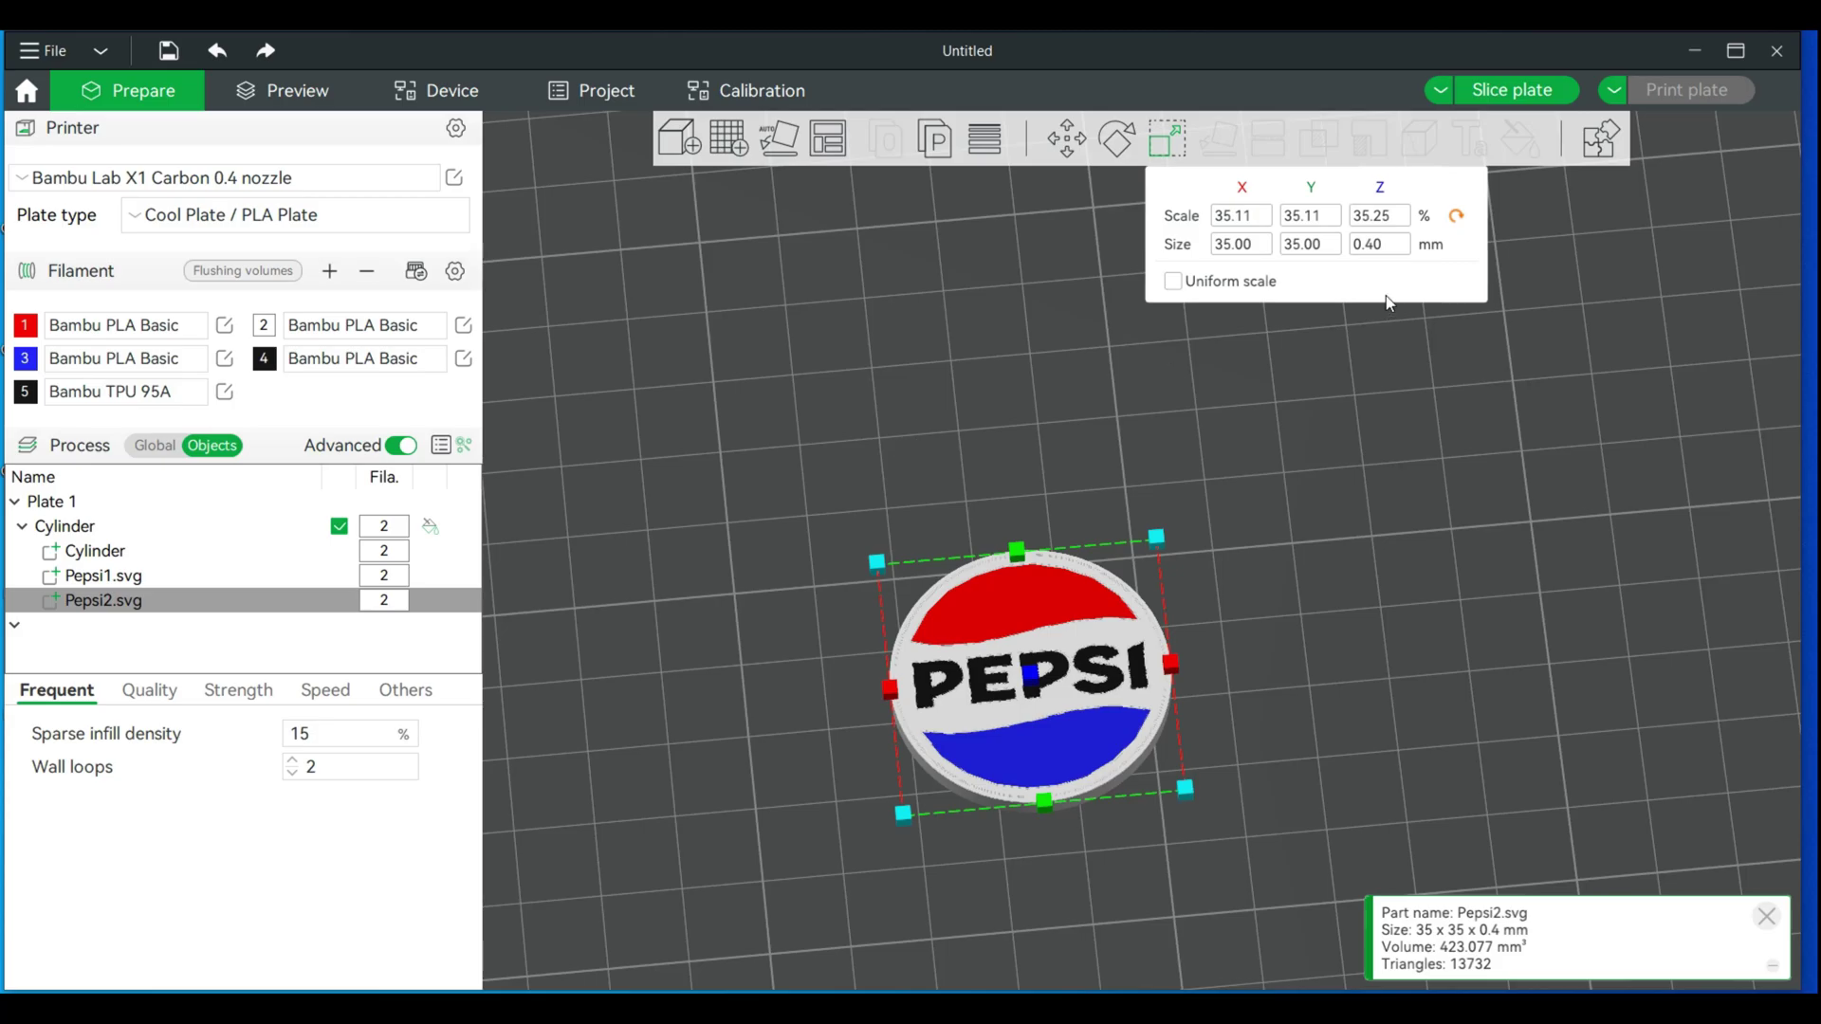
{"action": "left_click", "coordinate": [1362, 610]}
{"action": "left_click", "coordinate": [1490, 91]}
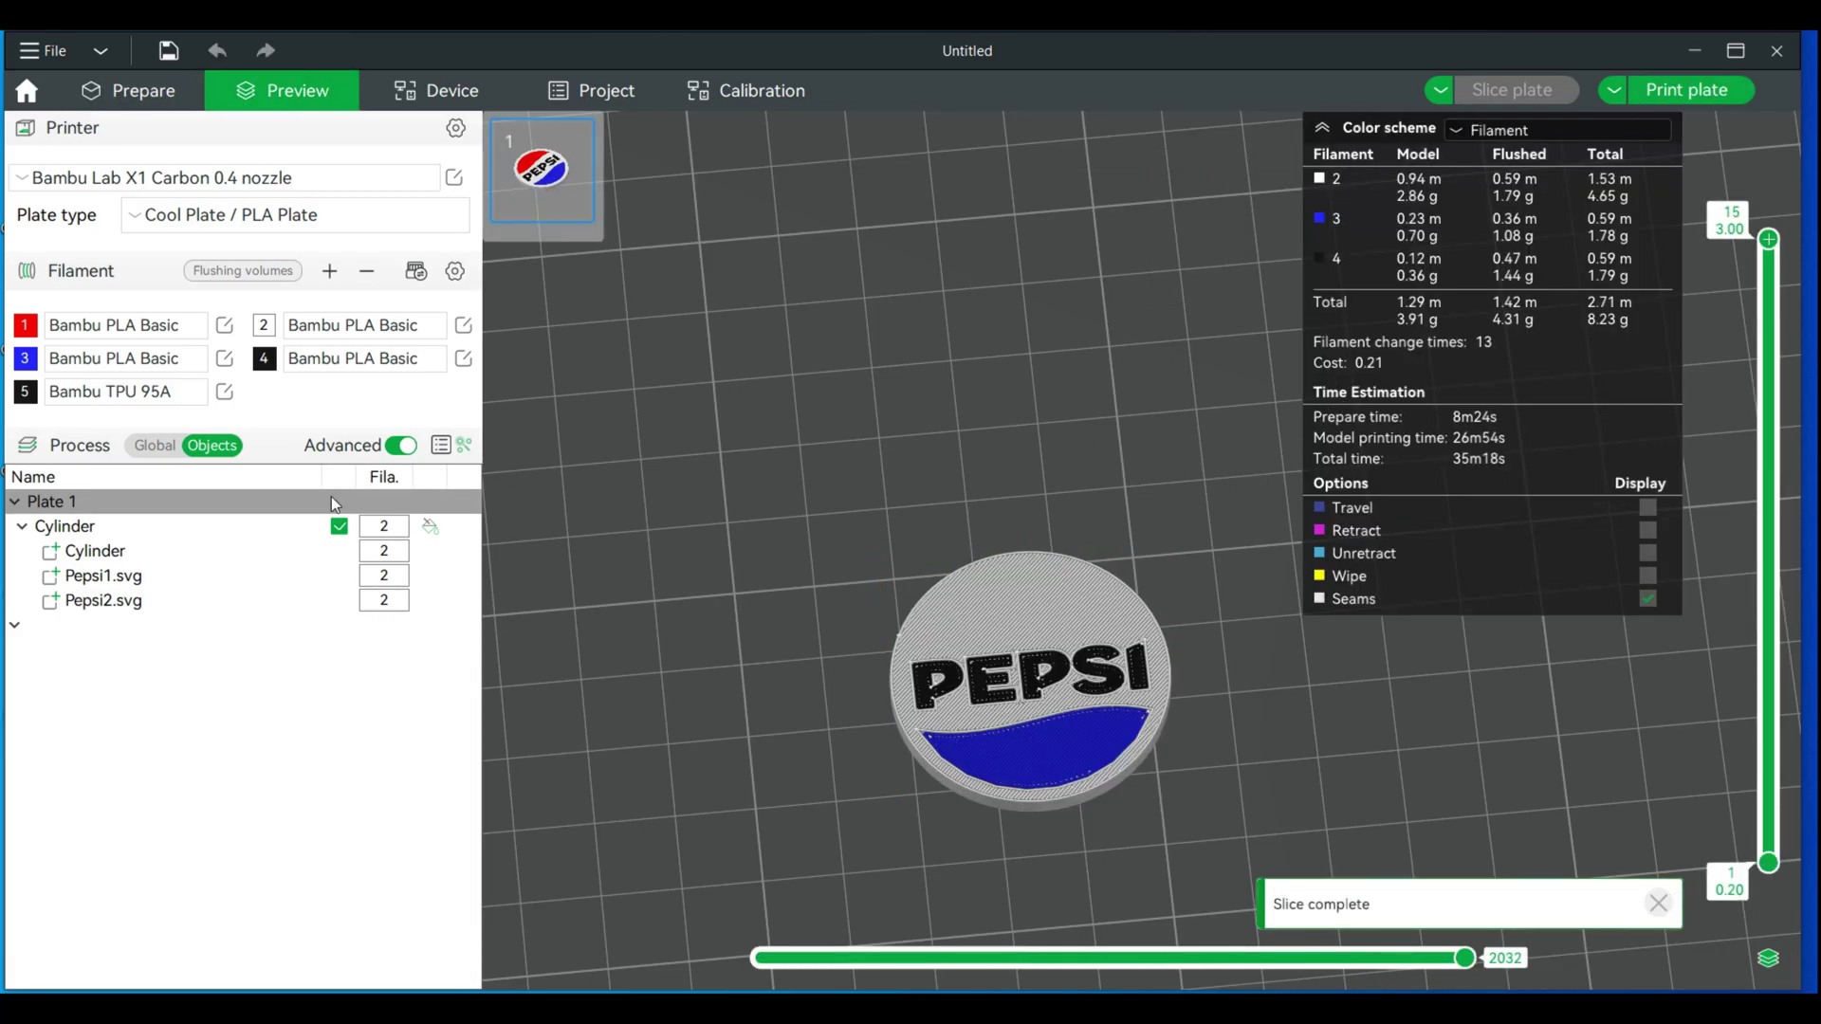
{"action": "left_click", "coordinate": [159, 600]}
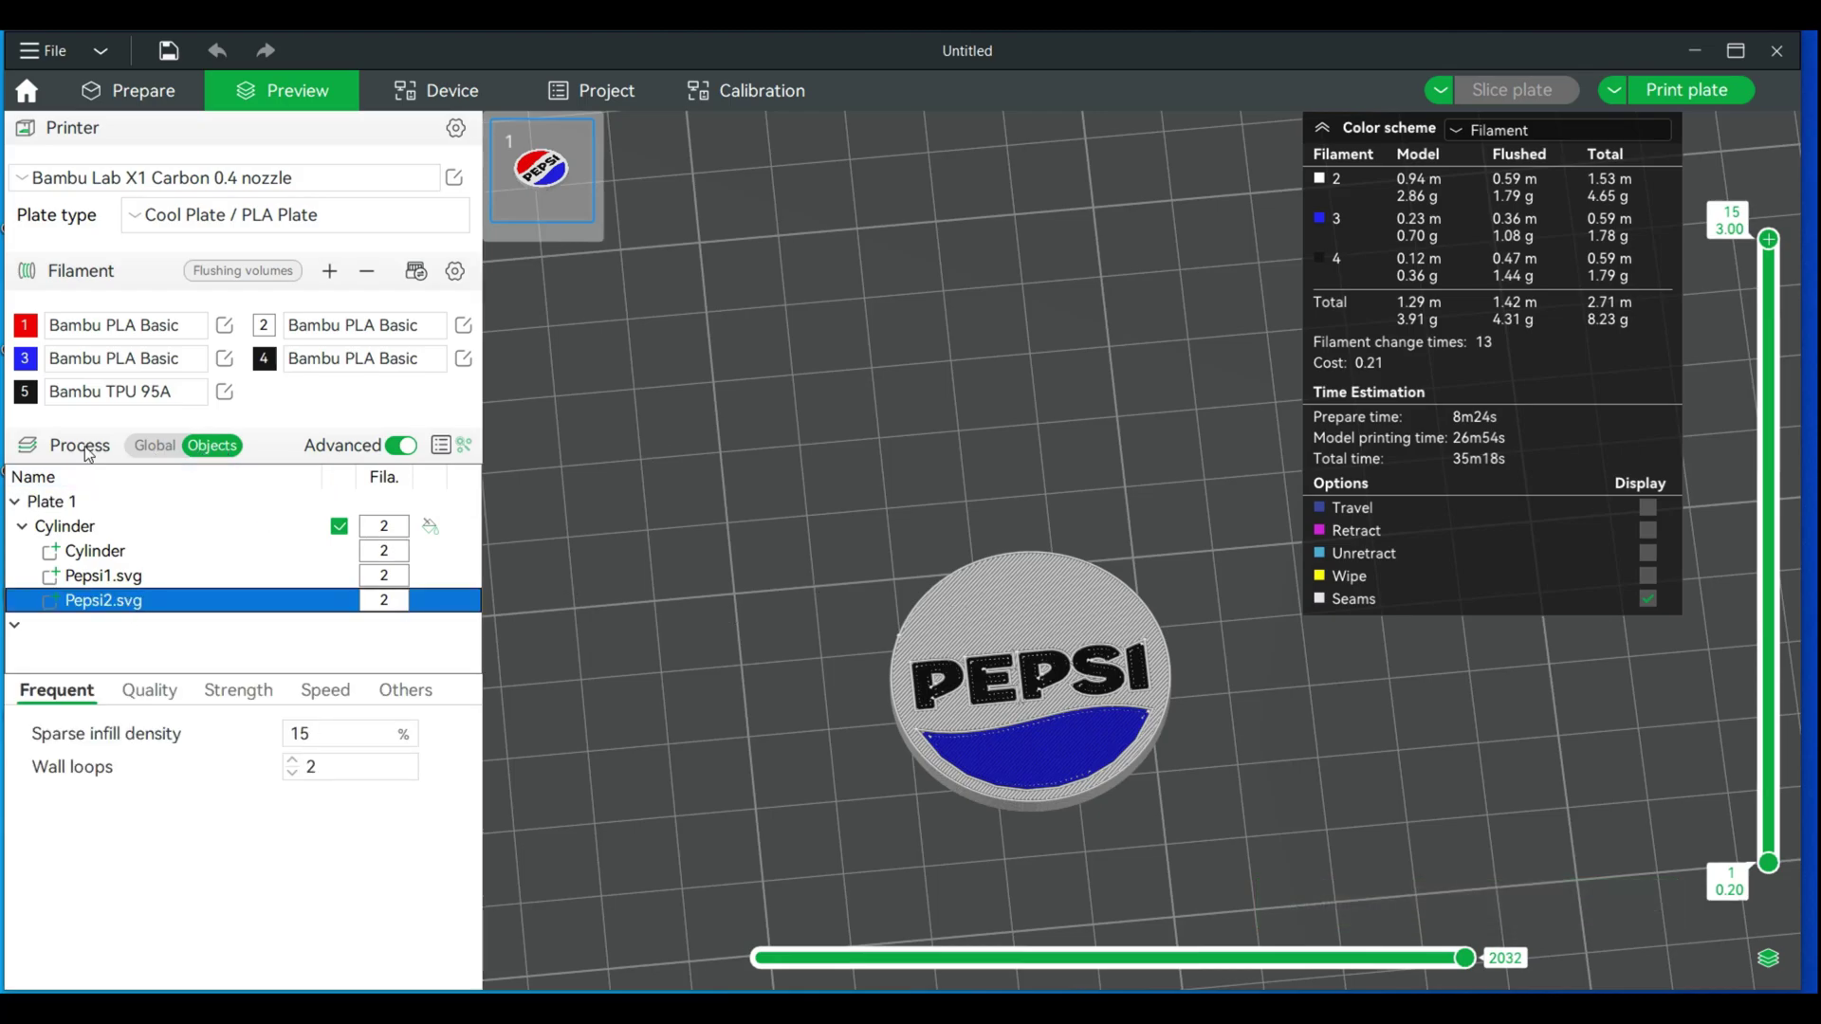
{"action": "left_click", "coordinate": [168, 106]}
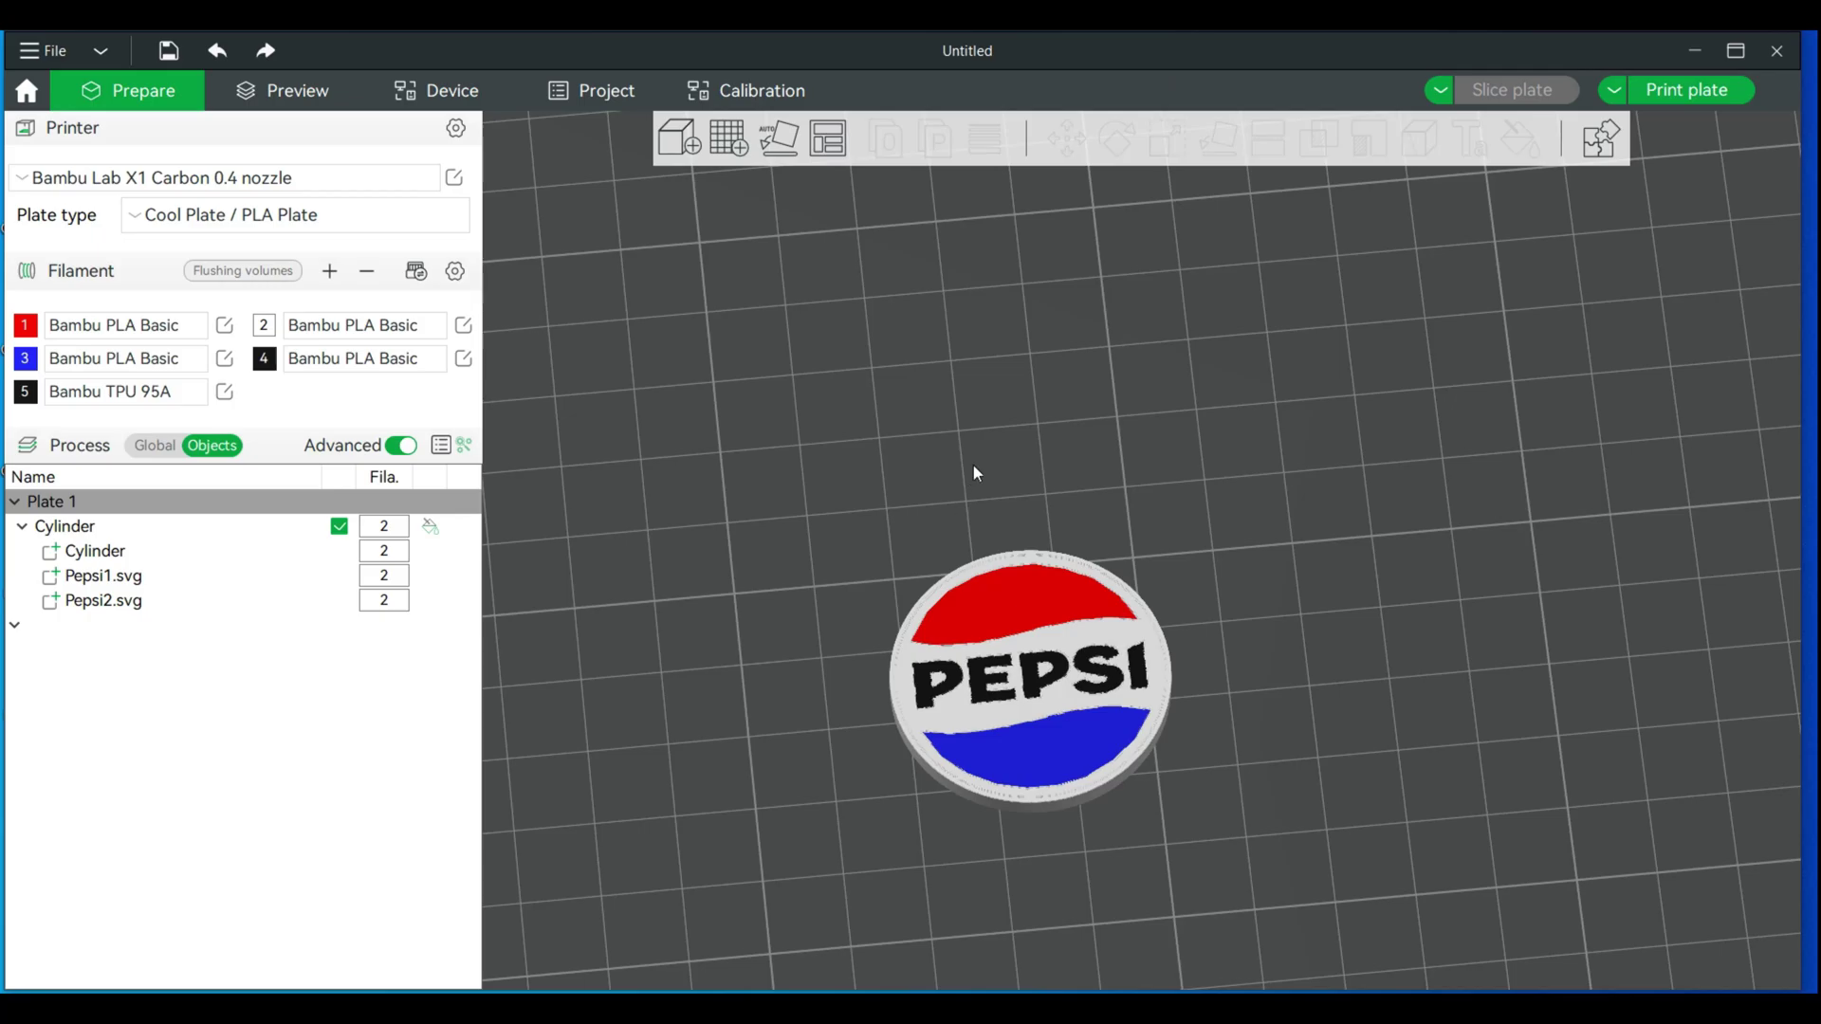
Change the Pepsi2.svg Z size to 0.6 mm and re-slice, giving 16 layers, 32m17s and 7.60 g
{"action": "left_click", "coordinate": [97, 607]}
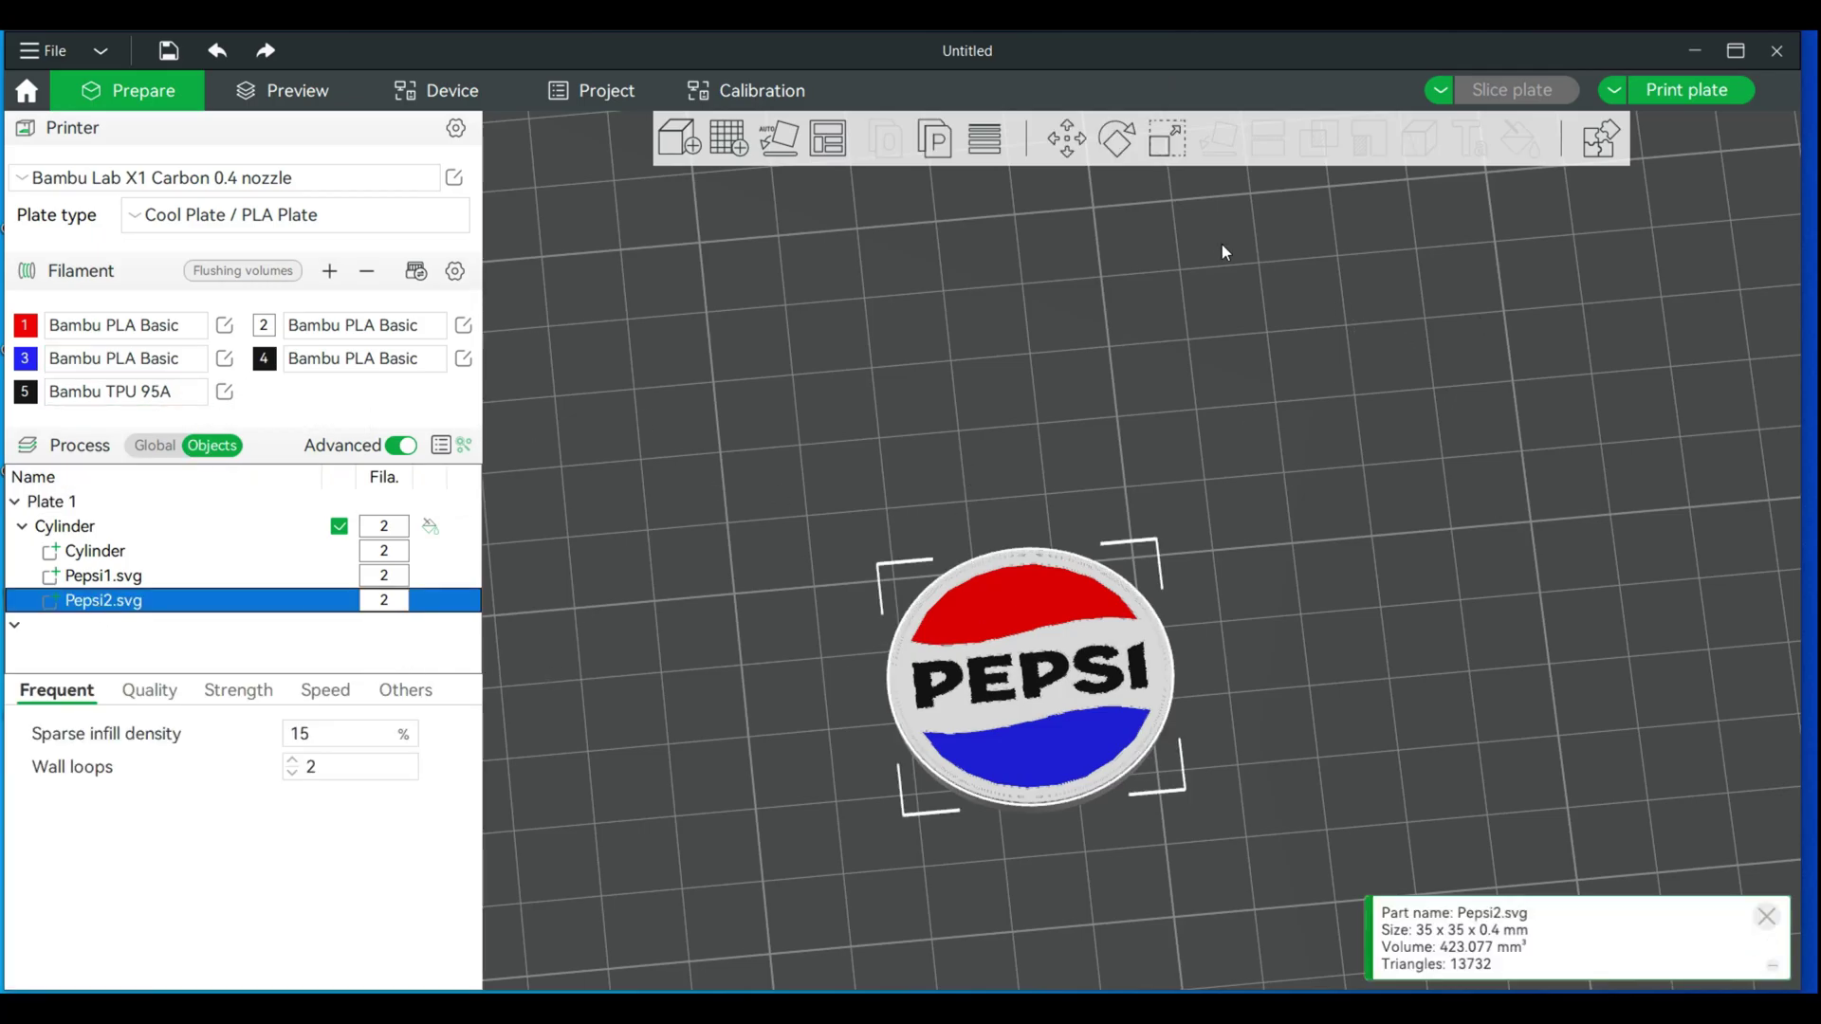
{"action": "left_click", "coordinate": [1167, 139]}
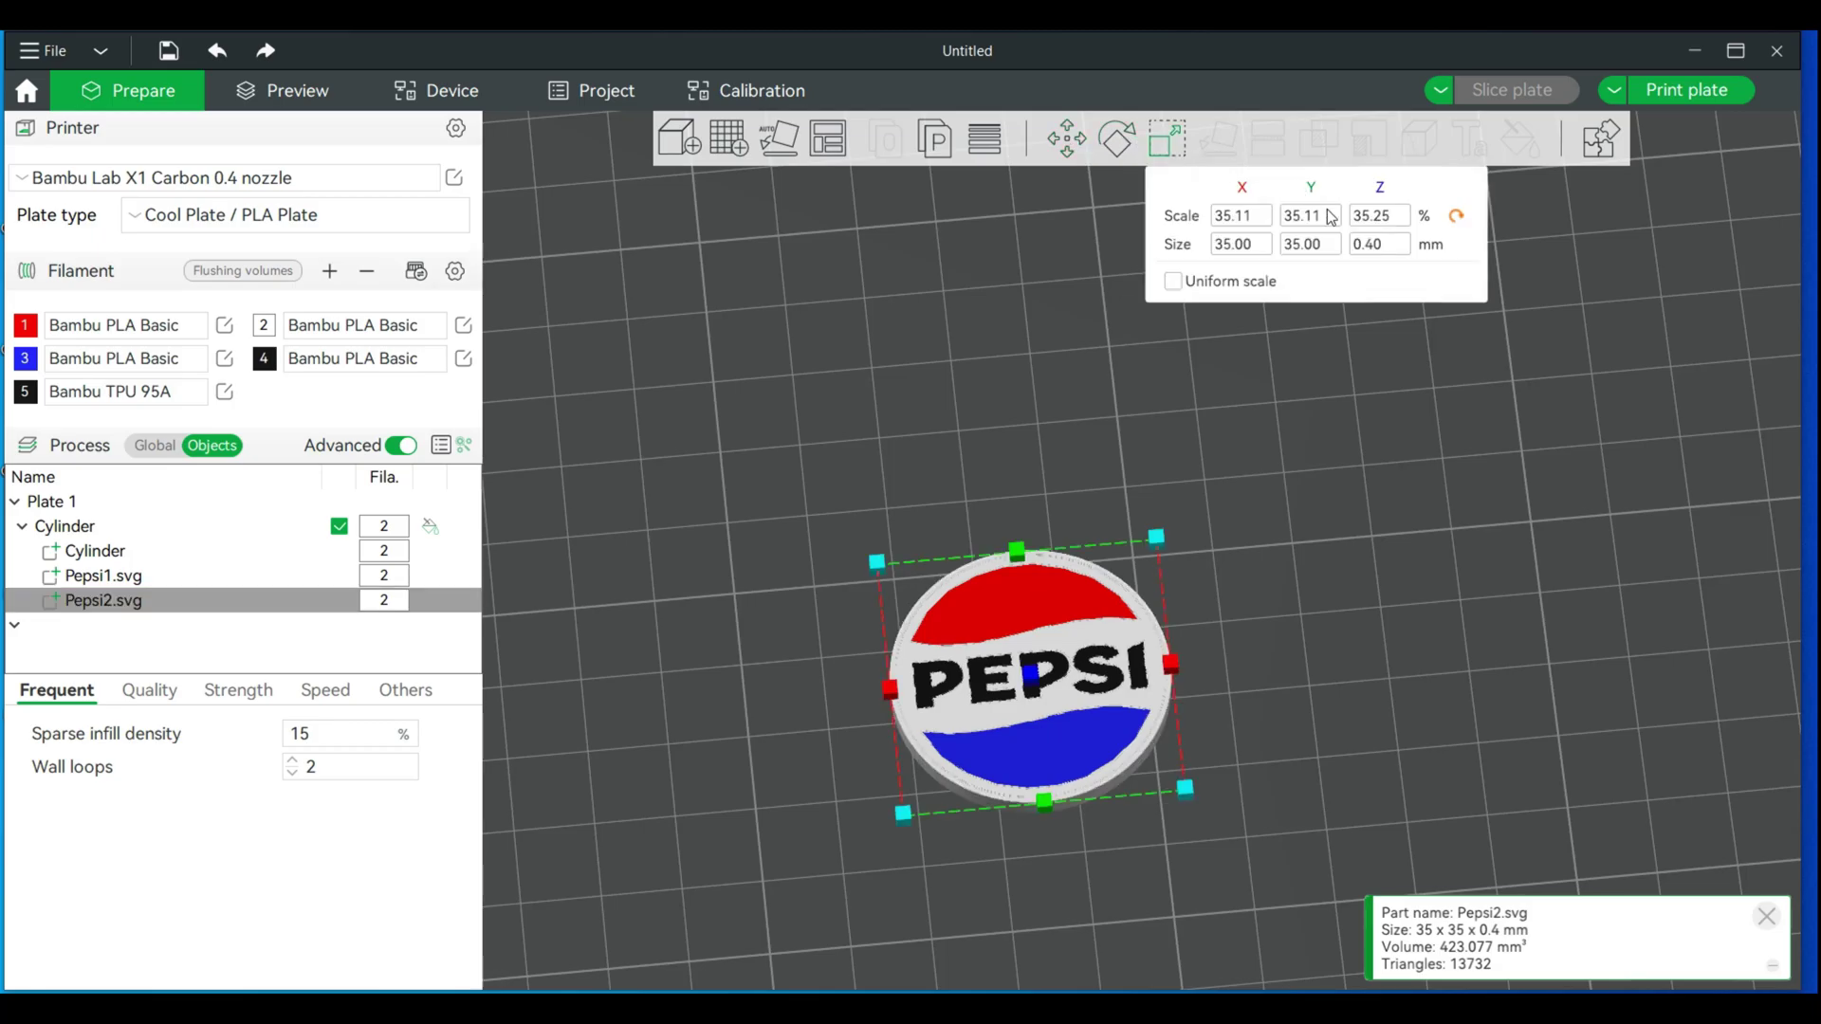
{"action": "left_click", "coordinate": [1369, 250]}
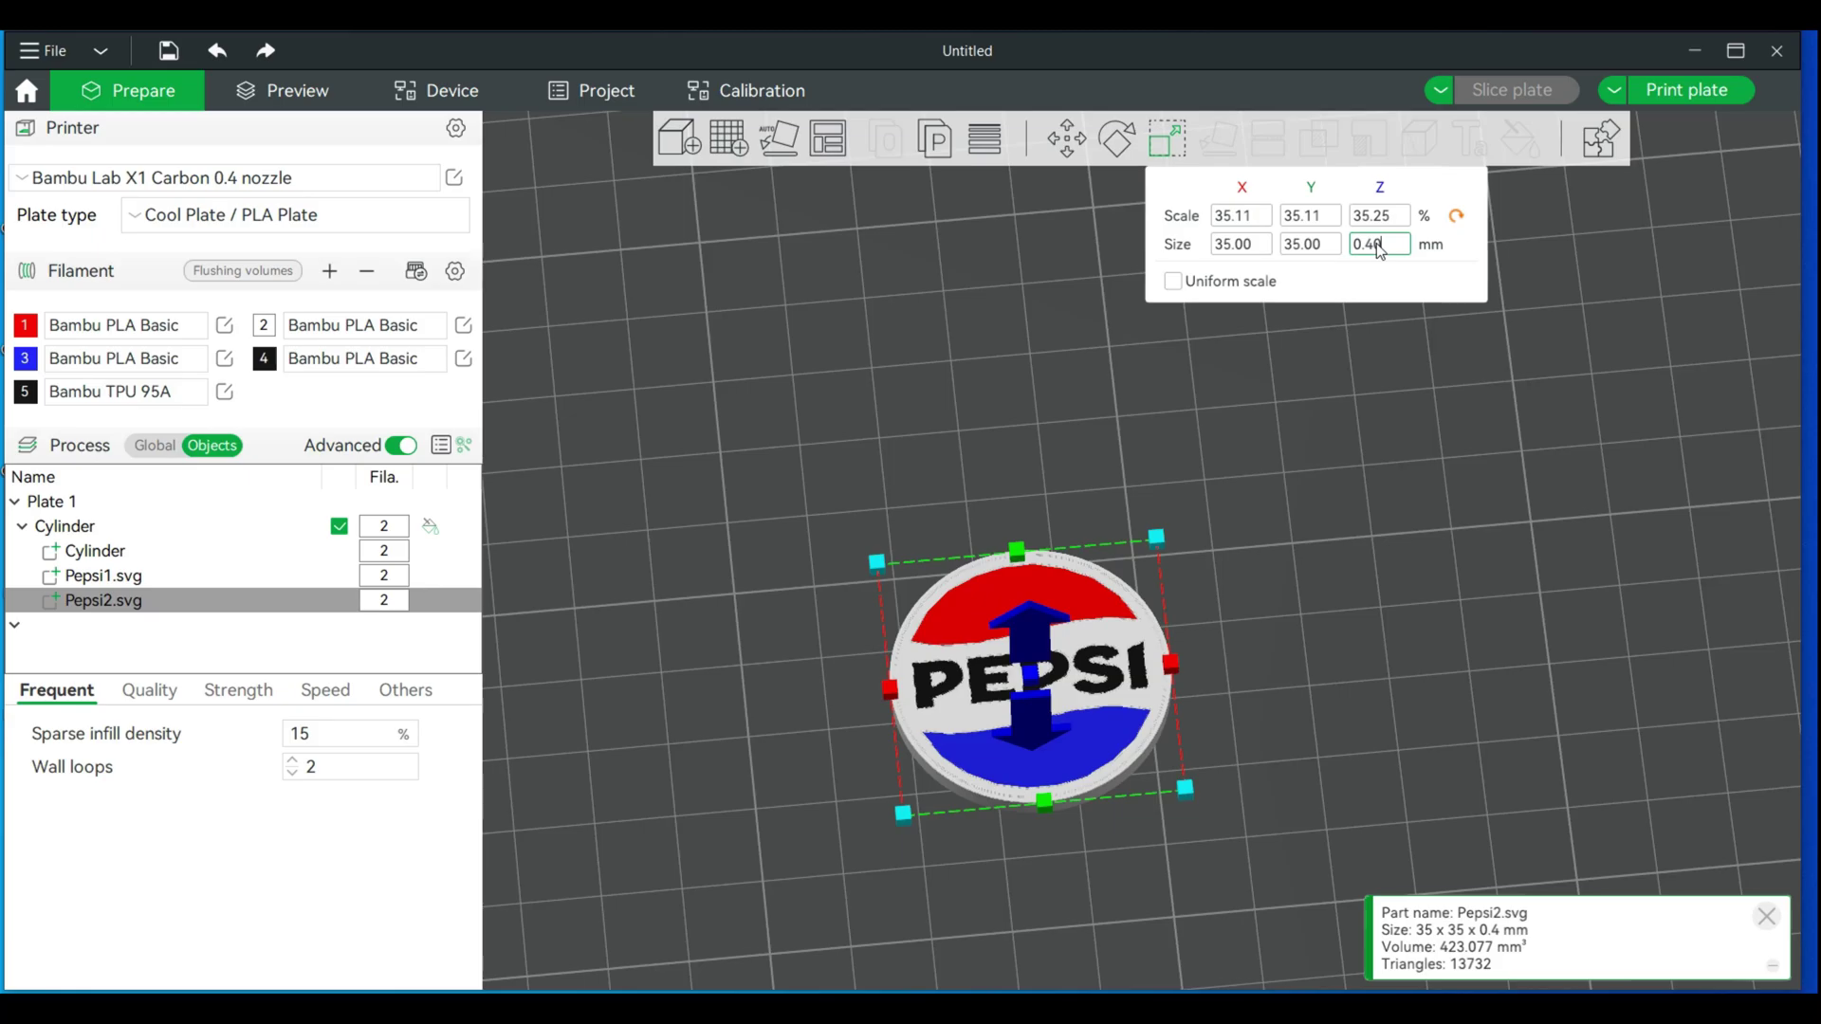
{"action": "key", "text": "BackSpace"}
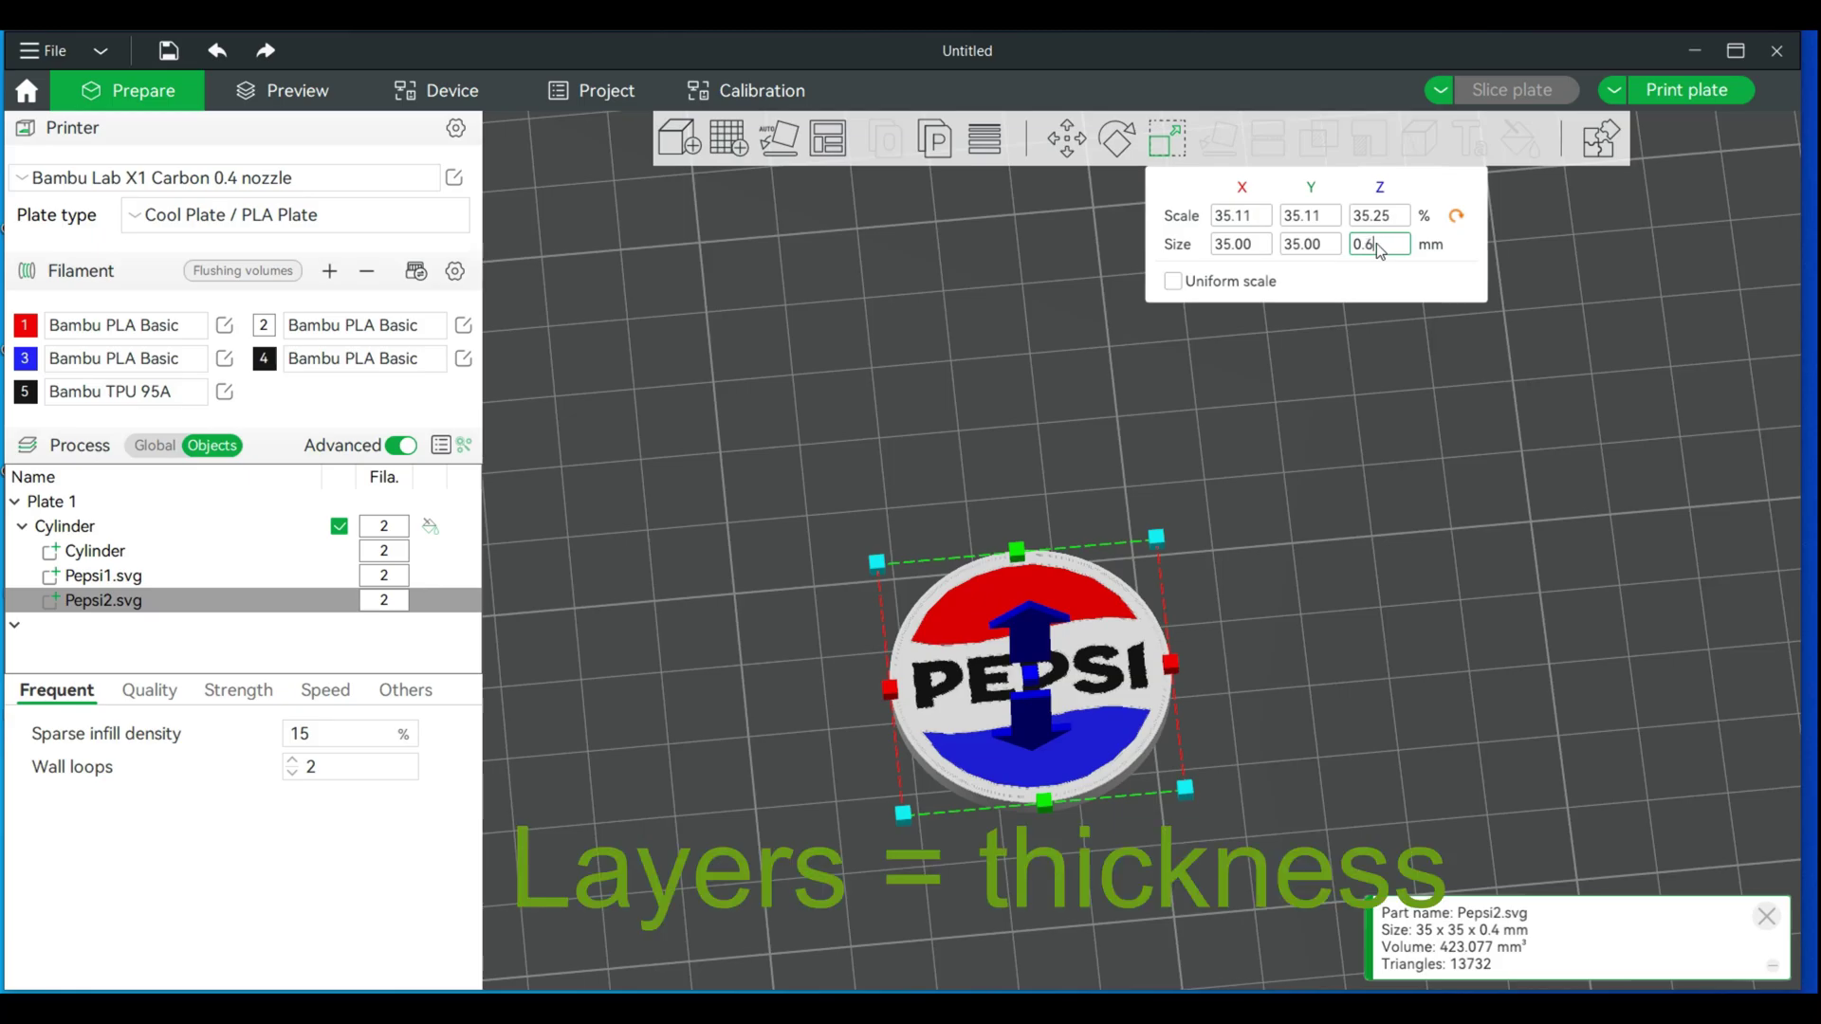
{"action": "type", "text": "6"}
{"action": "key", "text": "Return"}
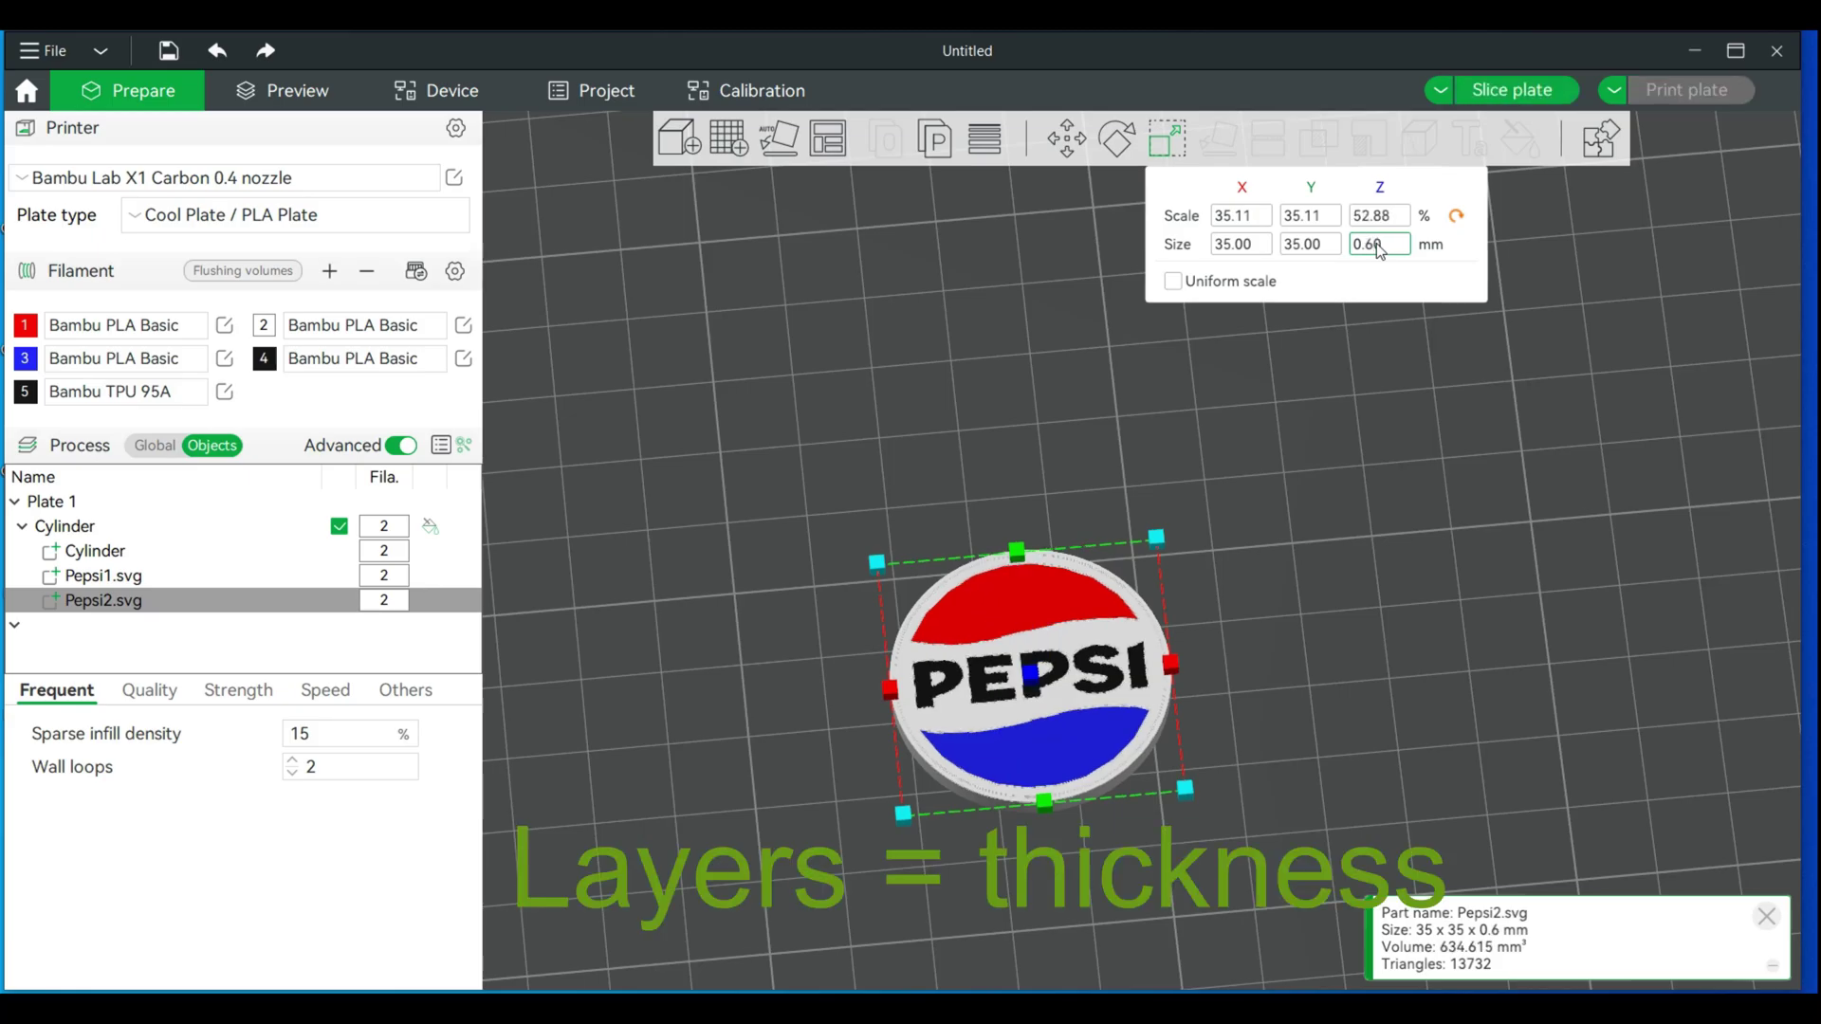
{"action": "left_click", "coordinate": [1488, 91]}
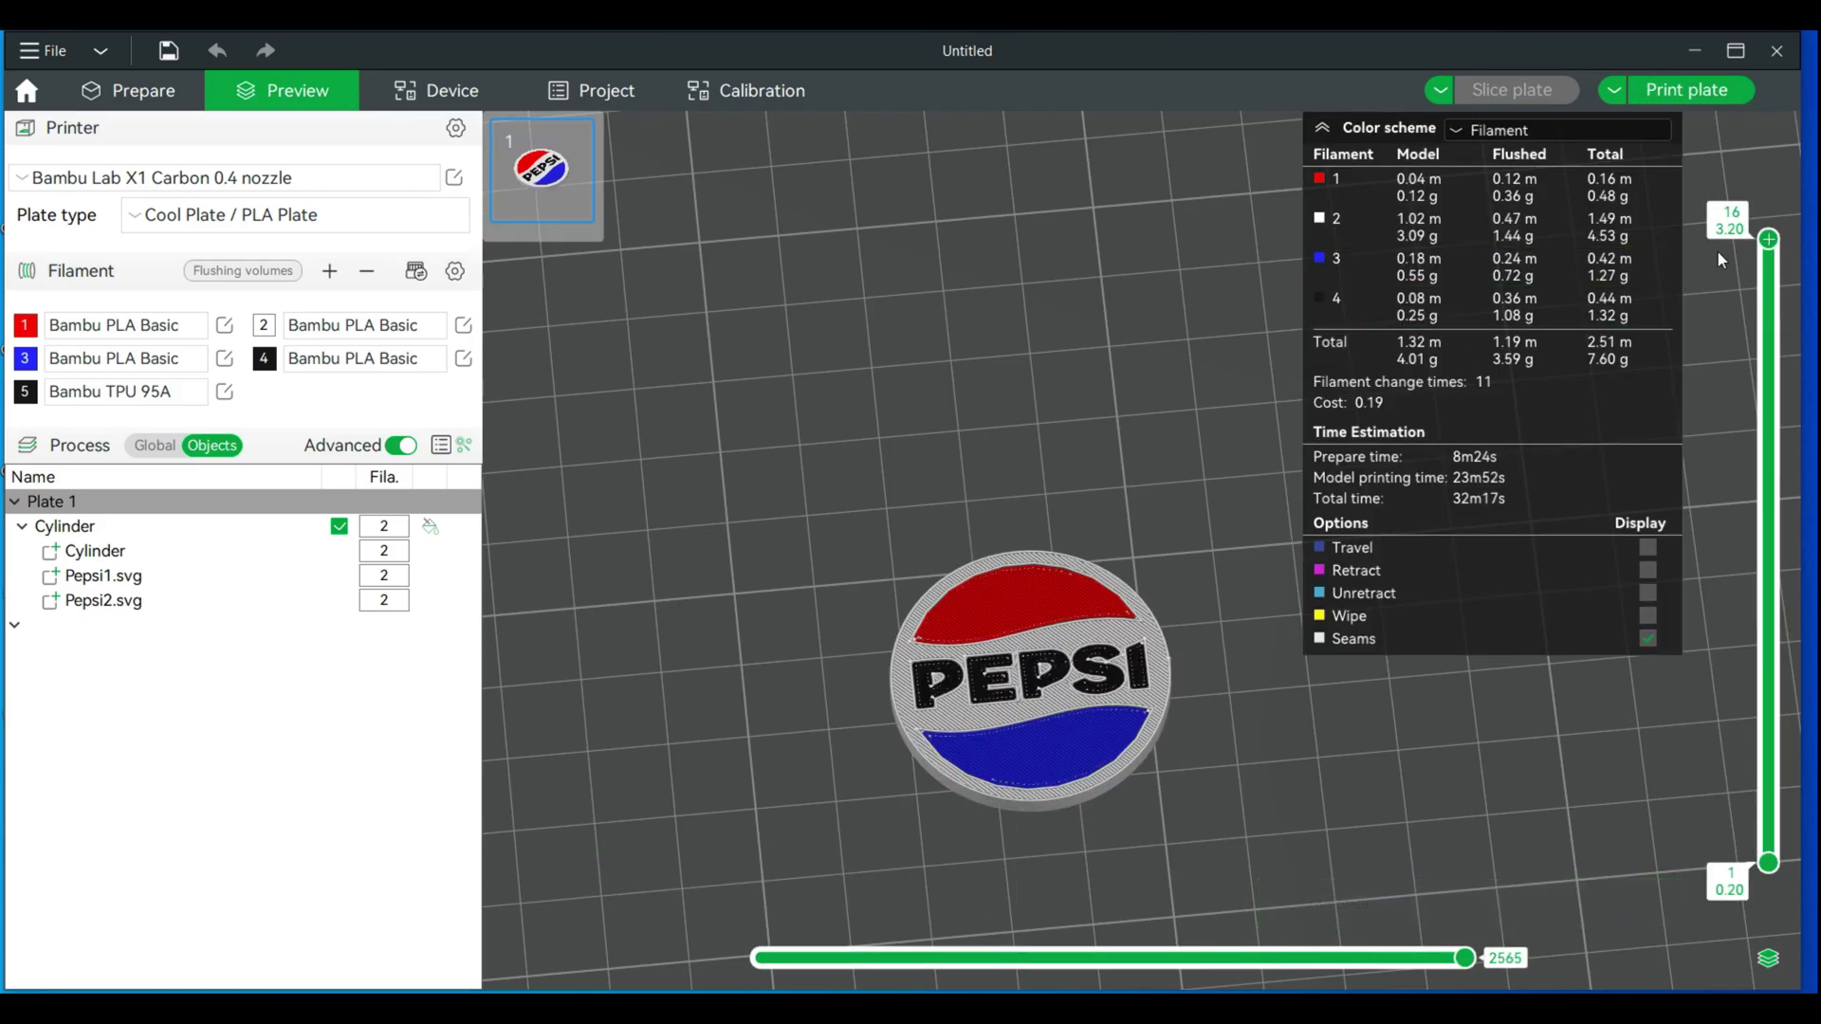
Hide the top logo layer, orbit the sliced coin, and view its underside pepsi logo from below
{"action": "mouse_move", "coordinate": [1769, 239]}
{"action": "left_mouse_down"}
{"action": "mouse_move", "coordinate": [1770, 281]}
{"action": "mouse_move", "coordinate": [1776, 247]}
{"action": "left_mouse_up"}
{"action": "mouse_move", "coordinate": [1133, 804]}
{"action": "left_mouse_down"}
{"action": "mouse_move", "coordinate": [1151, 797]}
{"action": "mouse_move", "coordinate": [1126, 786]}
{"action": "mouse_move", "coordinate": [1148, 779]}
{"action": "left_mouse_up"}
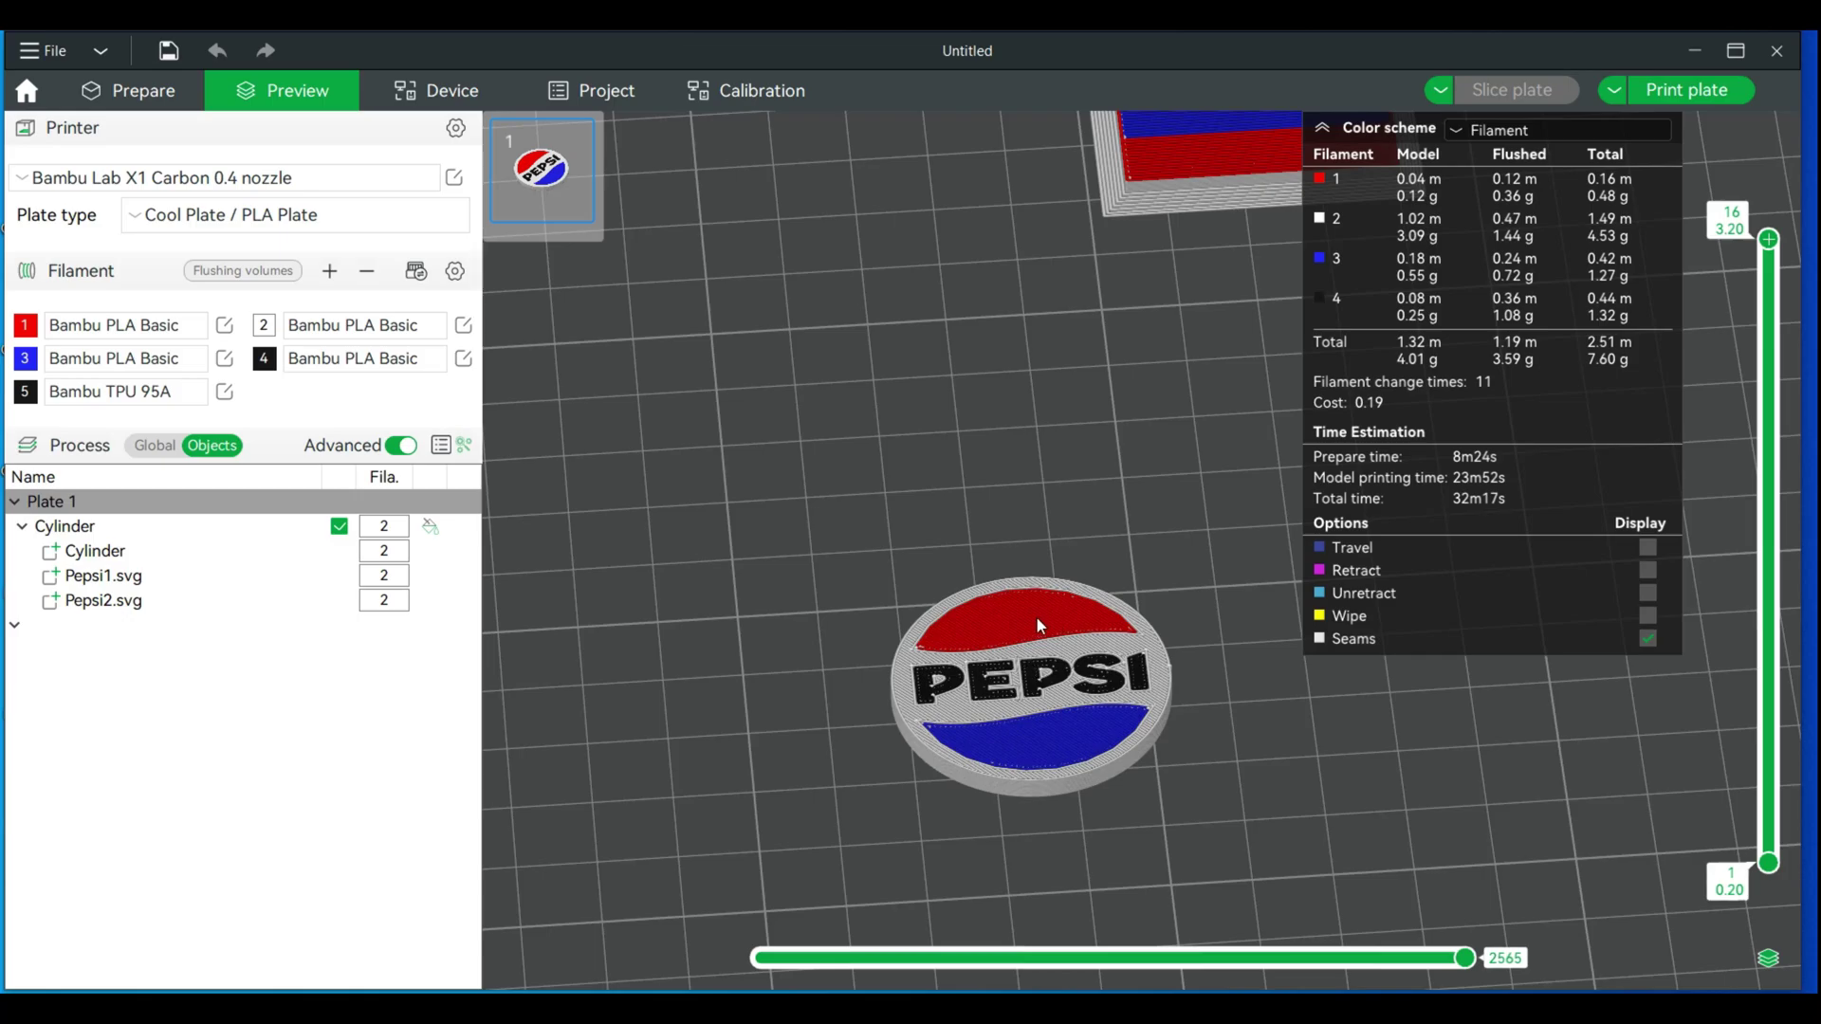
{"action": "left_click_drag", "start_coordinate": [1141, 560], "coordinate": [1140, 554]}
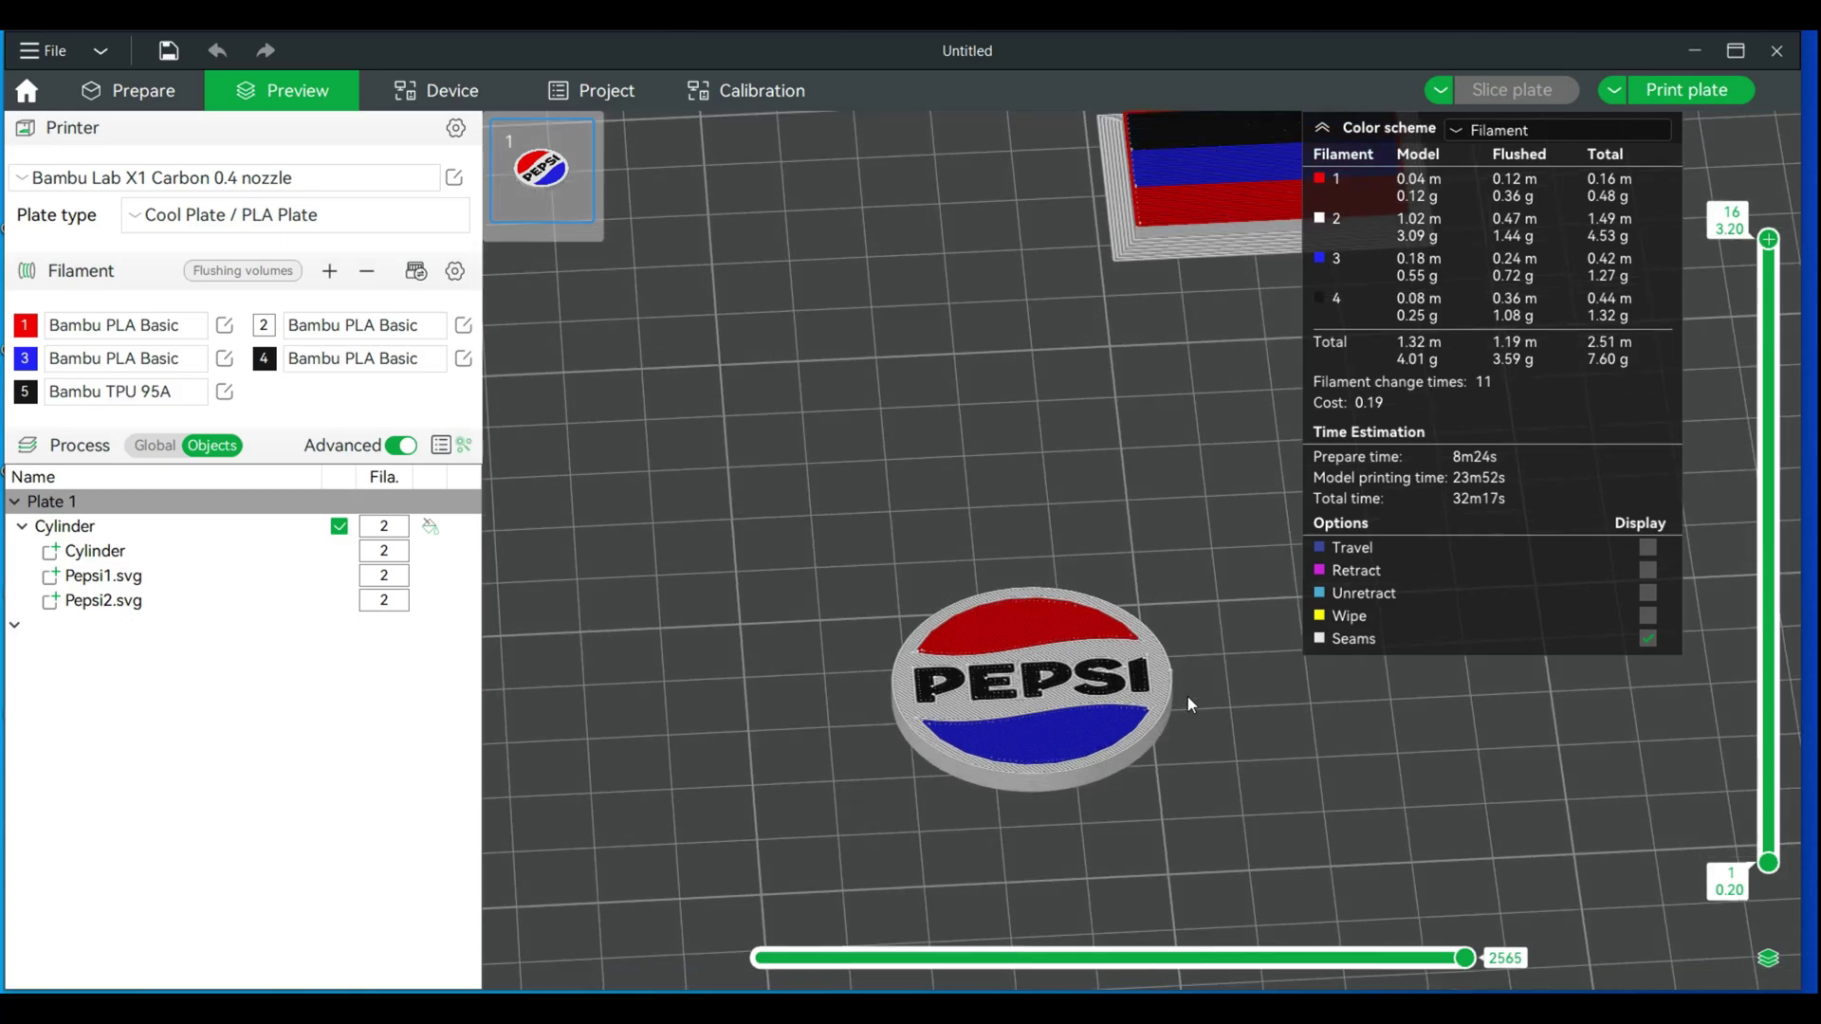
{"action": "key", "text": "2"}
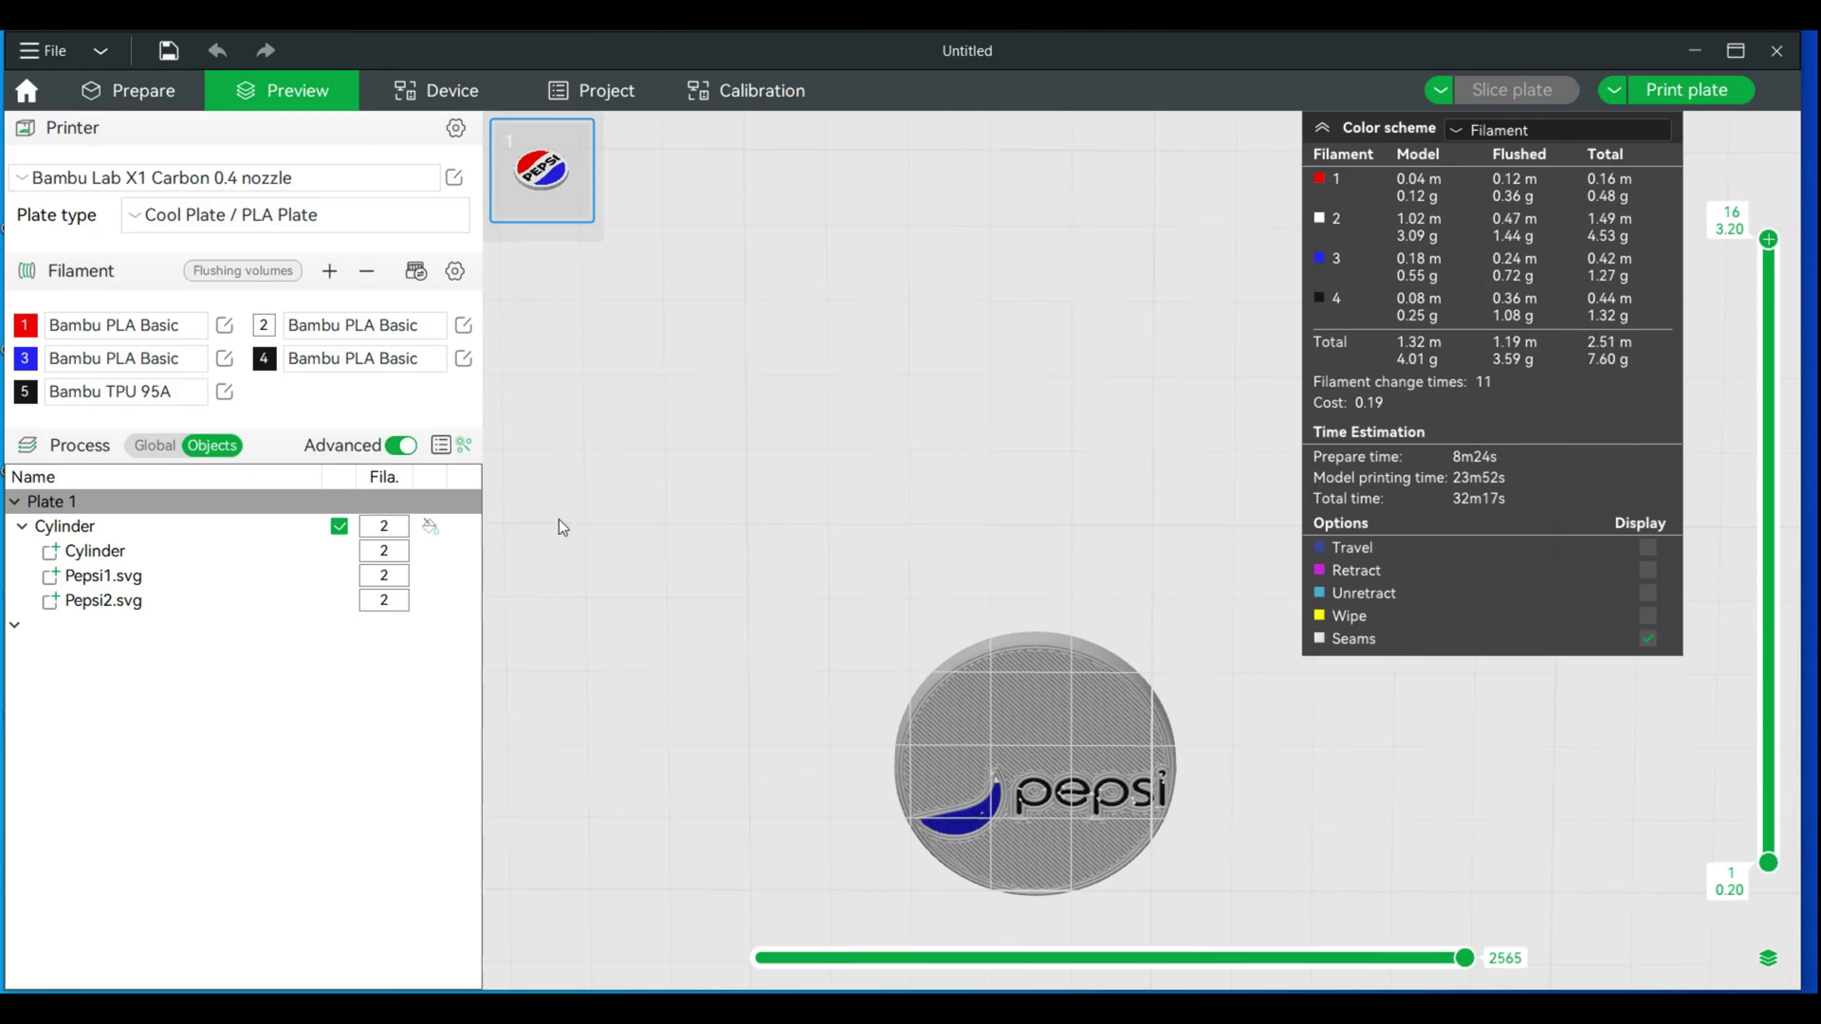
Set the Pepsi1.svg Z size to 0.40 mm and re-slice: 30m4s, 7.11 g, 10 filament changes
{"action": "left_click", "coordinate": [141, 86]}
{"action": "left_click", "coordinate": [108, 578]}
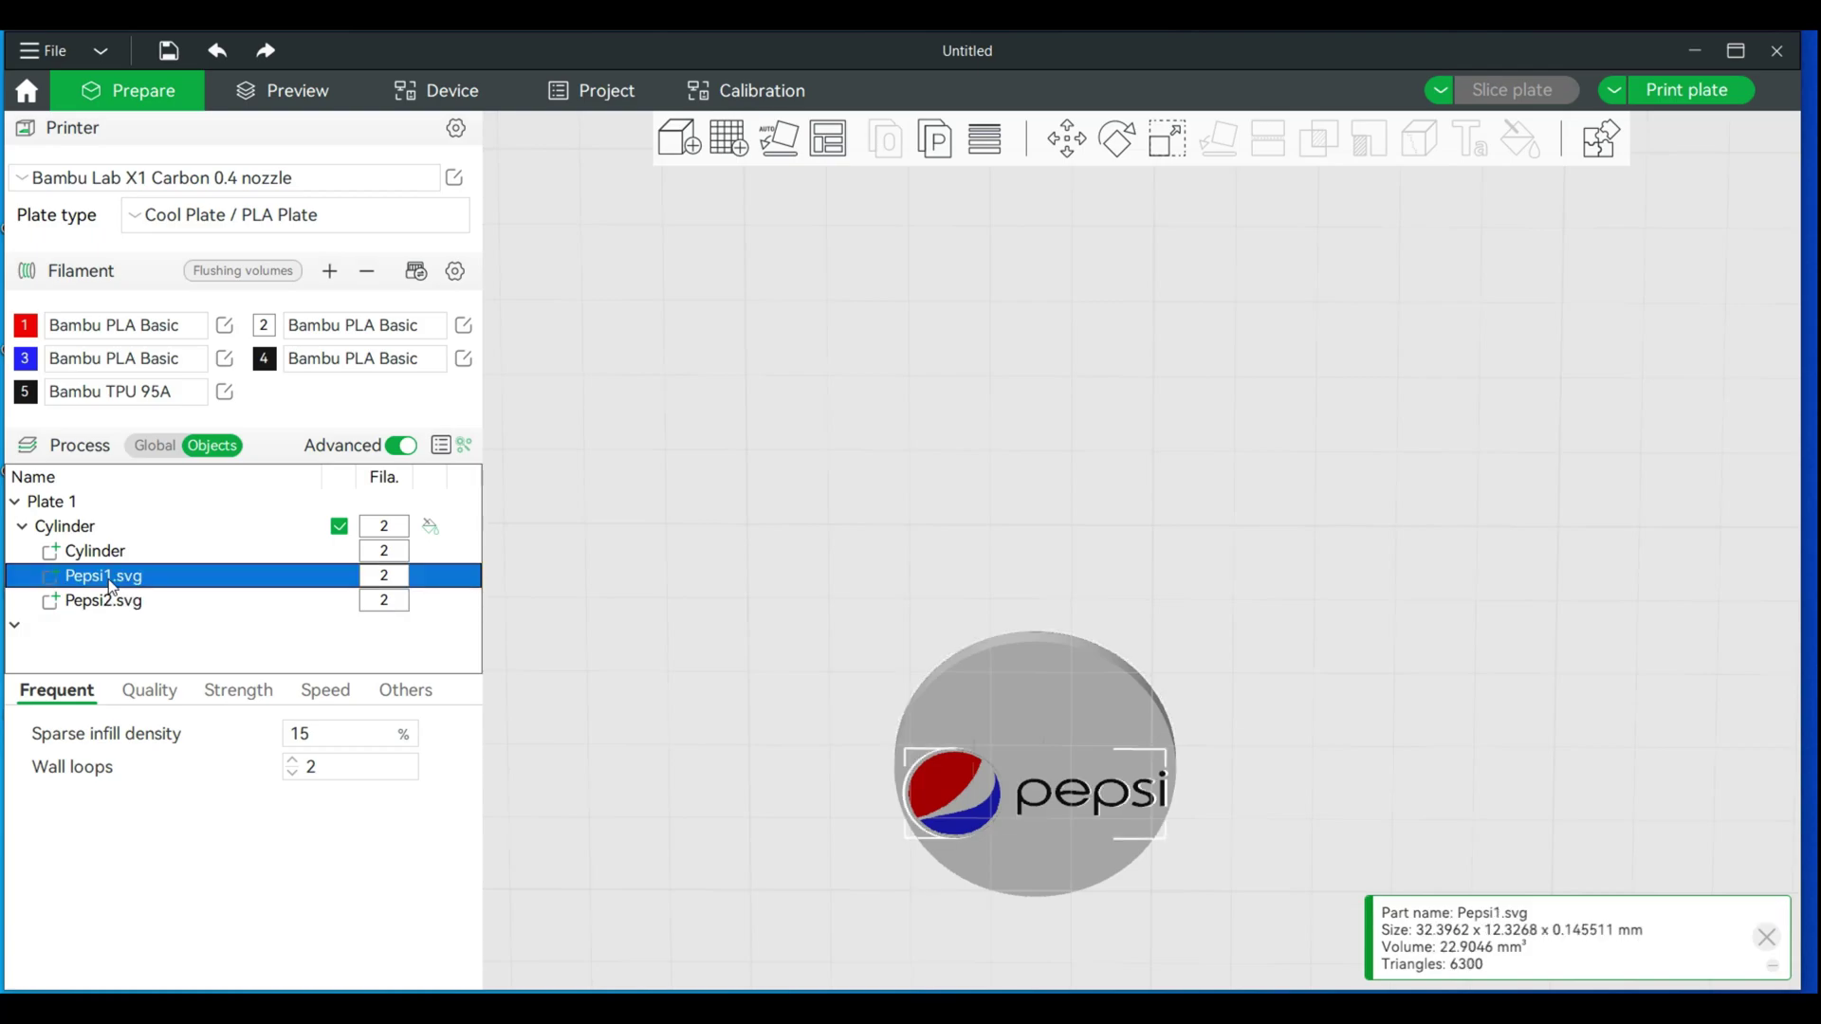
{"action": "left_click", "coordinate": [1165, 143]}
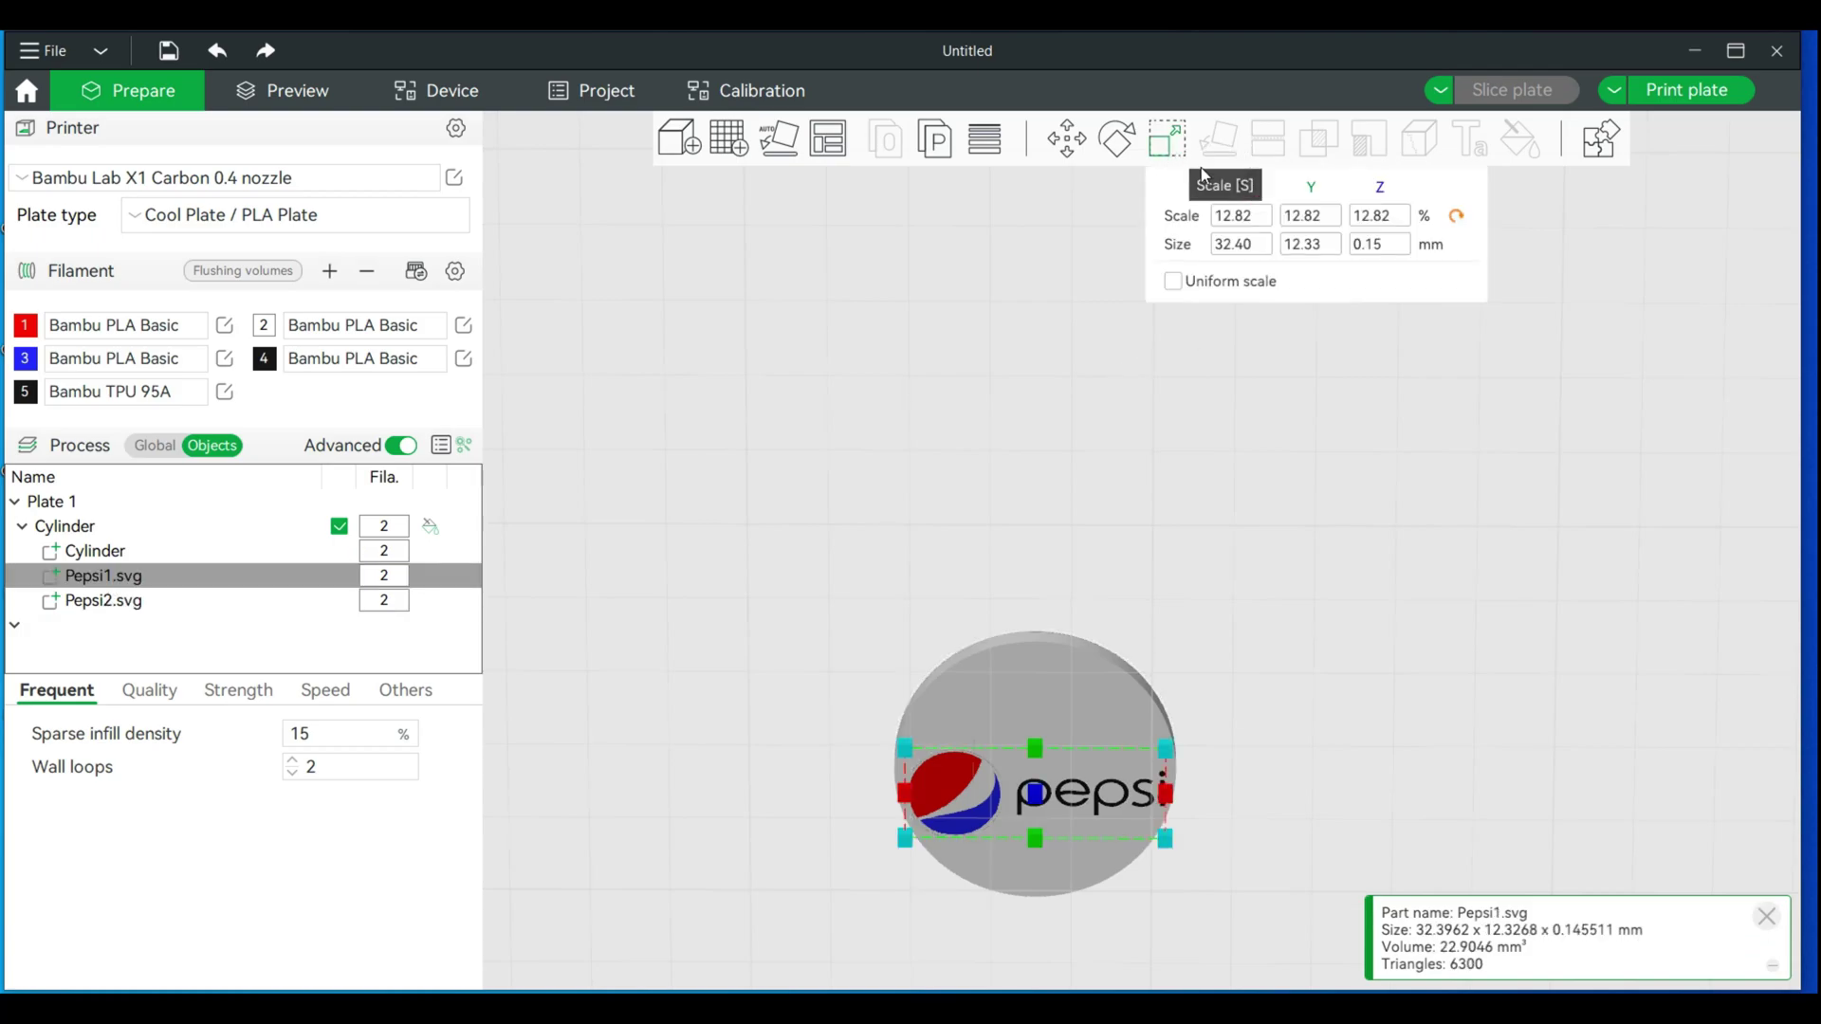
{"action": "left_click", "coordinate": [1386, 245]}
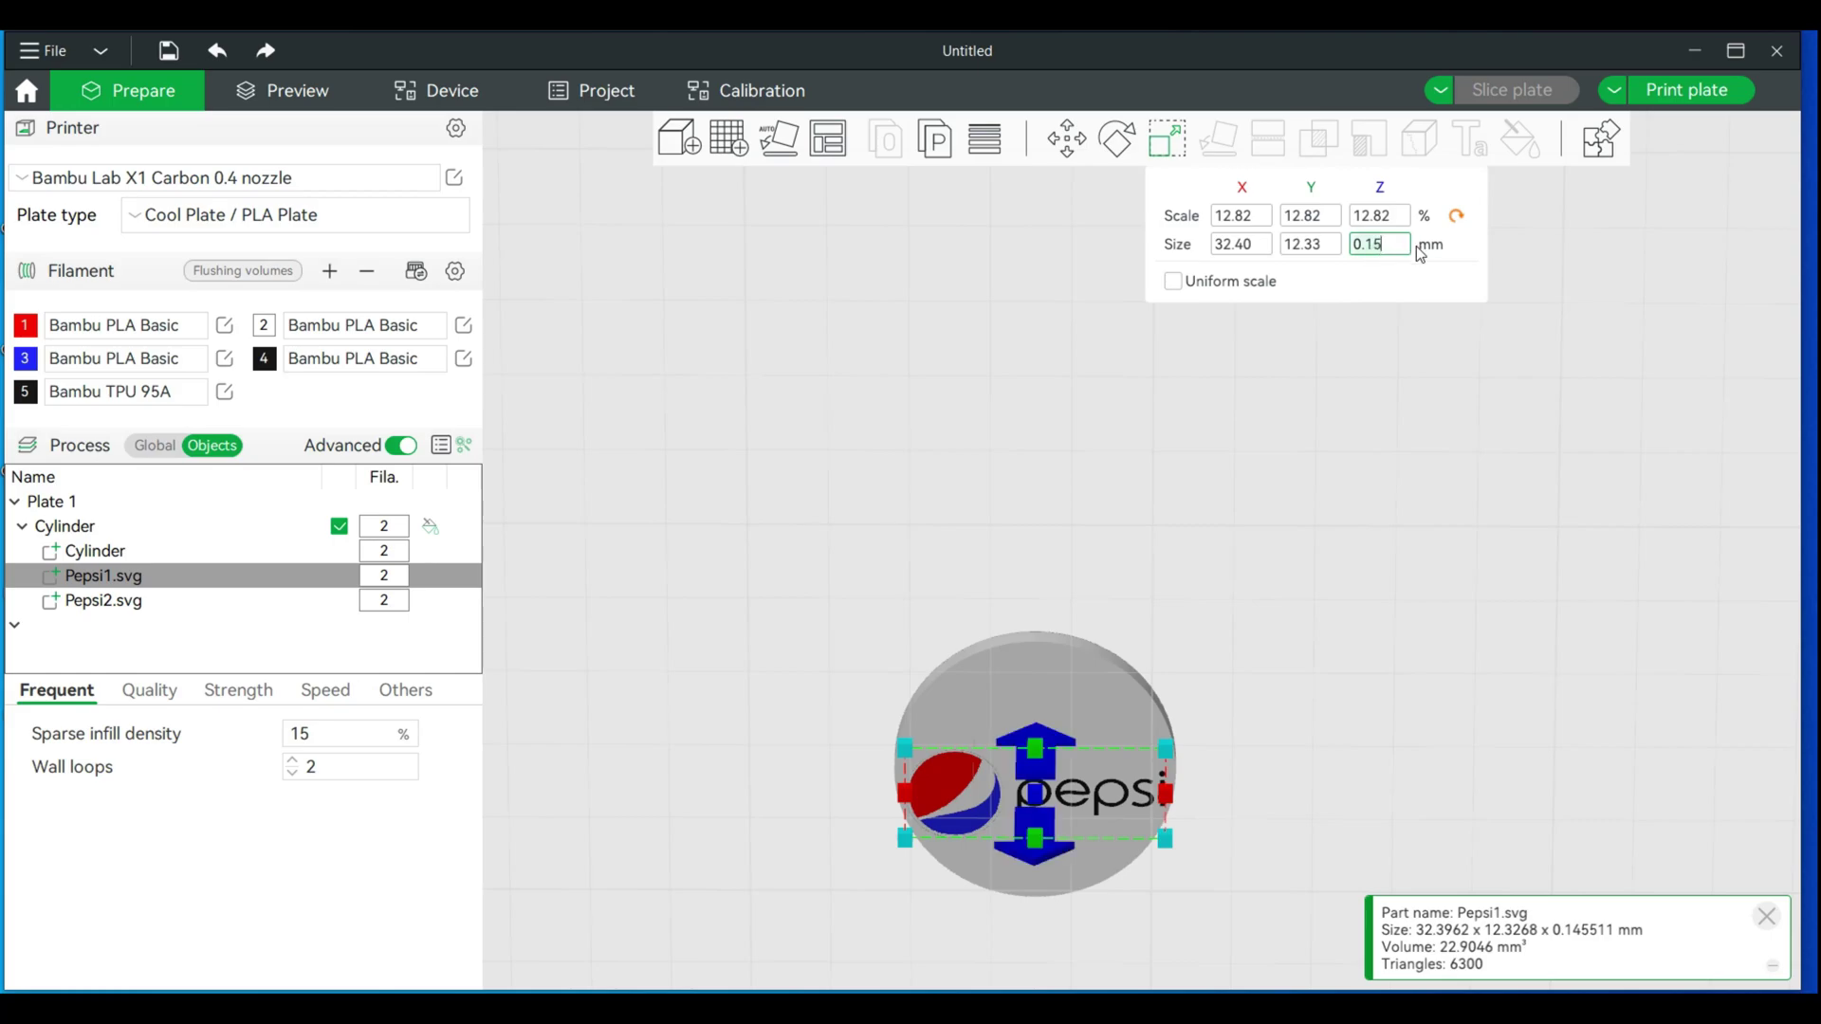
{"action": "type", "text": ".4"}
{"action": "key", "text": "Return"}
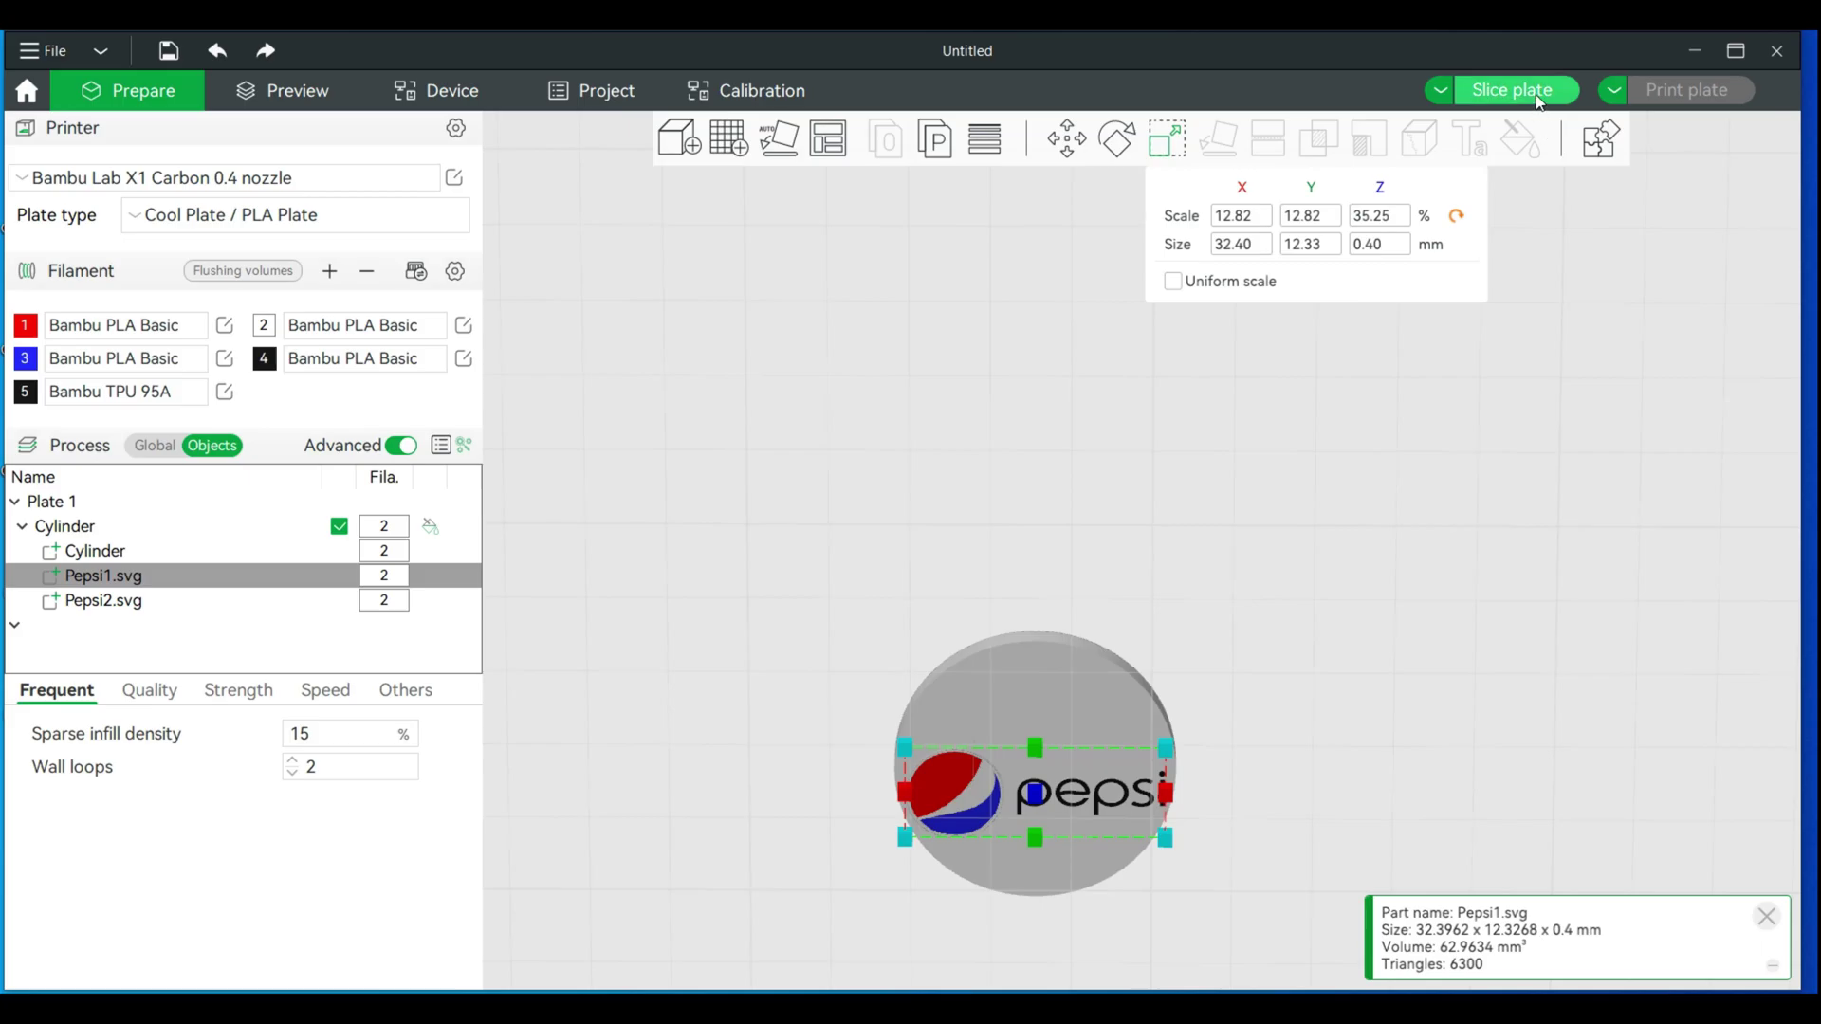
{"action": "left_click", "coordinate": [1536, 93]}
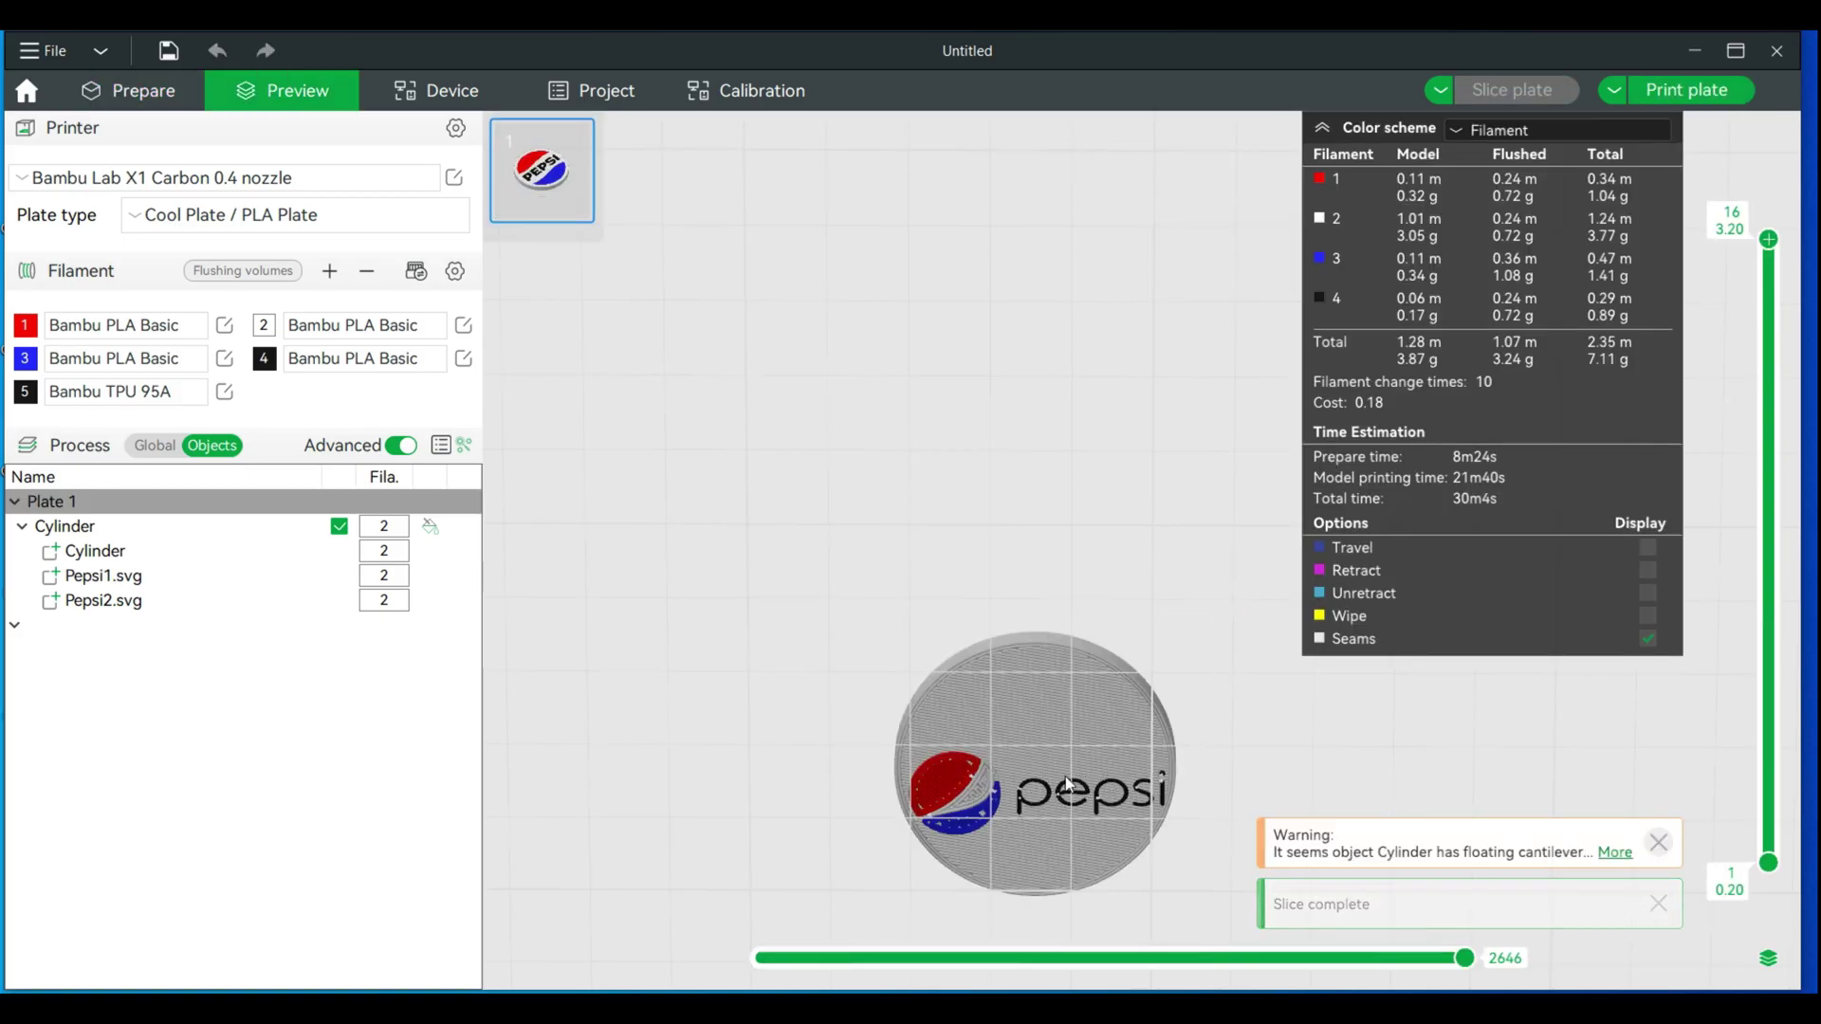
Orbit around the re-sliced coin and expand the Cylinder's floating-cantilever warning recommending supports or re-orientation
{"action": "left_click_drag", "start_coordinate": [1212, 526], "coordinate": [1036, 724]}
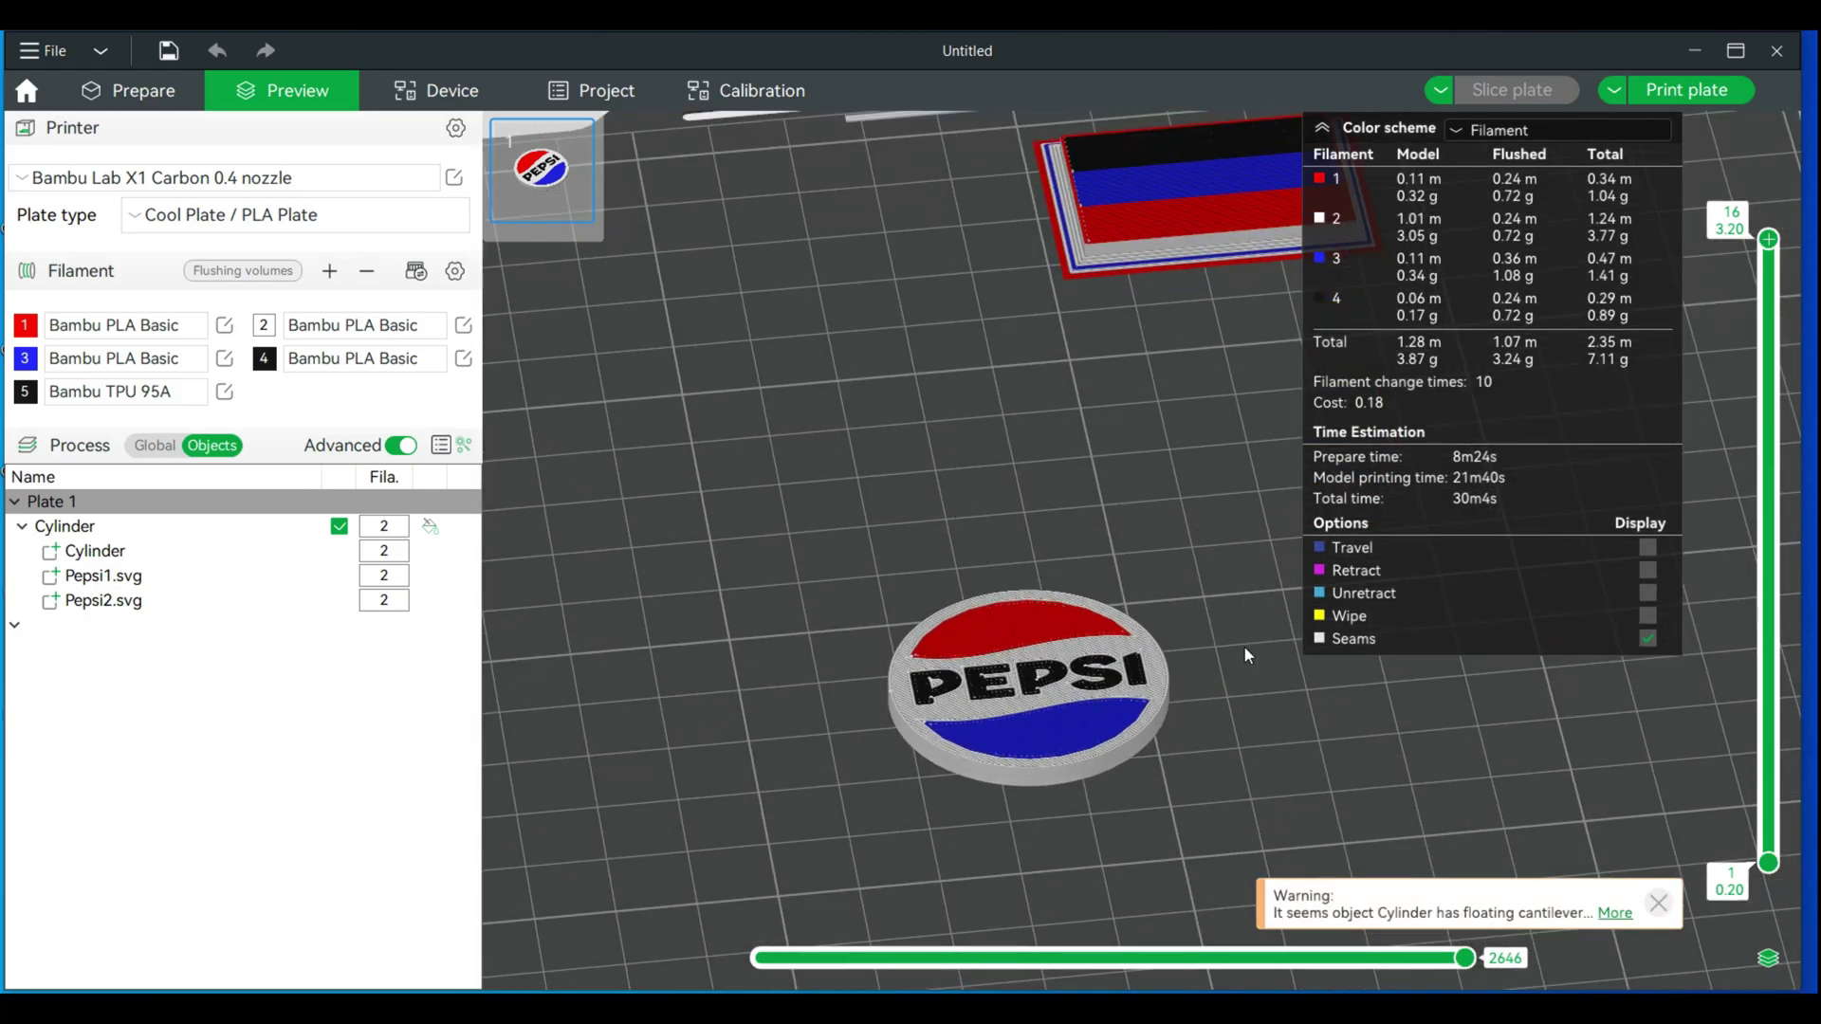
{"action": "left_click_drag", "start_coordinate": [1240, 710], "coordinate": [1226, 666]}
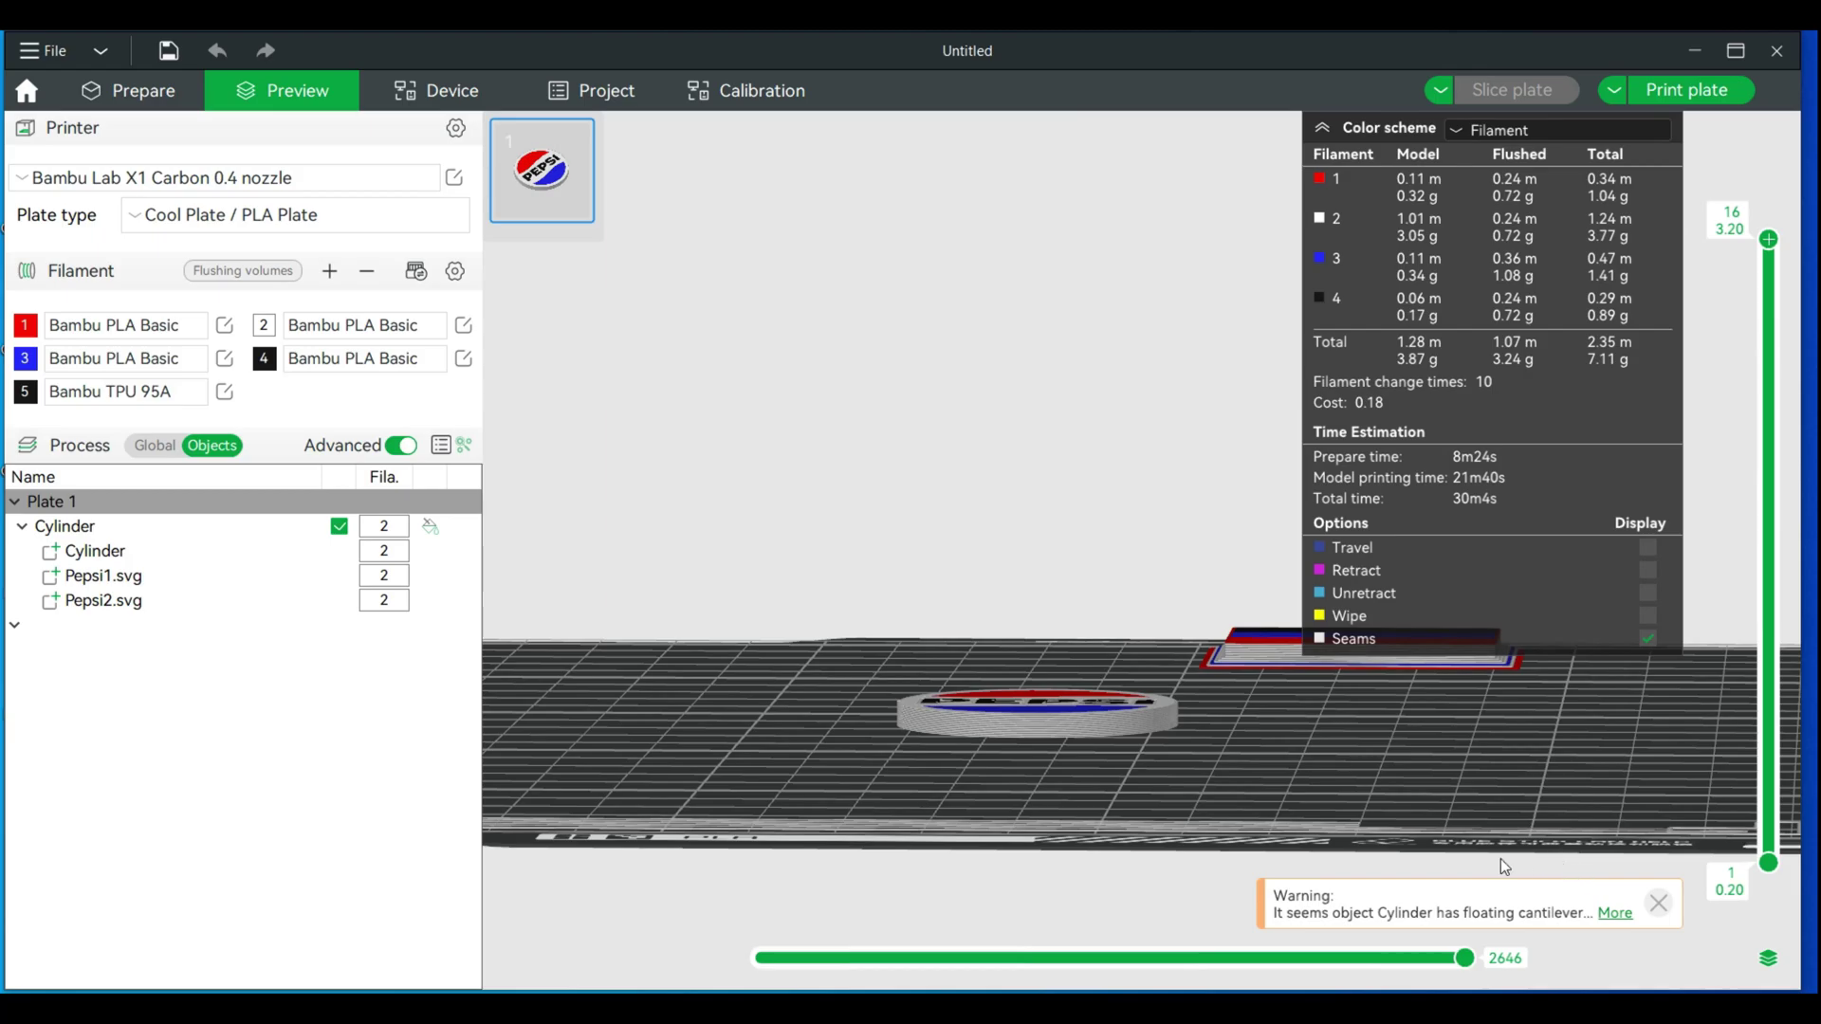
{"action": "mouse_move", "coordinate": [1454, 850]}
{"action": "left_mouse_down"}
{"action": "mouse_move", "coordinate": [1358, 776]}
{"action": "mouse_move", "coordinate": [1358, 736]}
{"action": "mouse_move", "coordinate": [1448, 838]}
{"action": "left_mouse_up"}
{"action": "left_click_drag", "start_coordinate": [1168, 688], "coordinate": [1277, 799]}
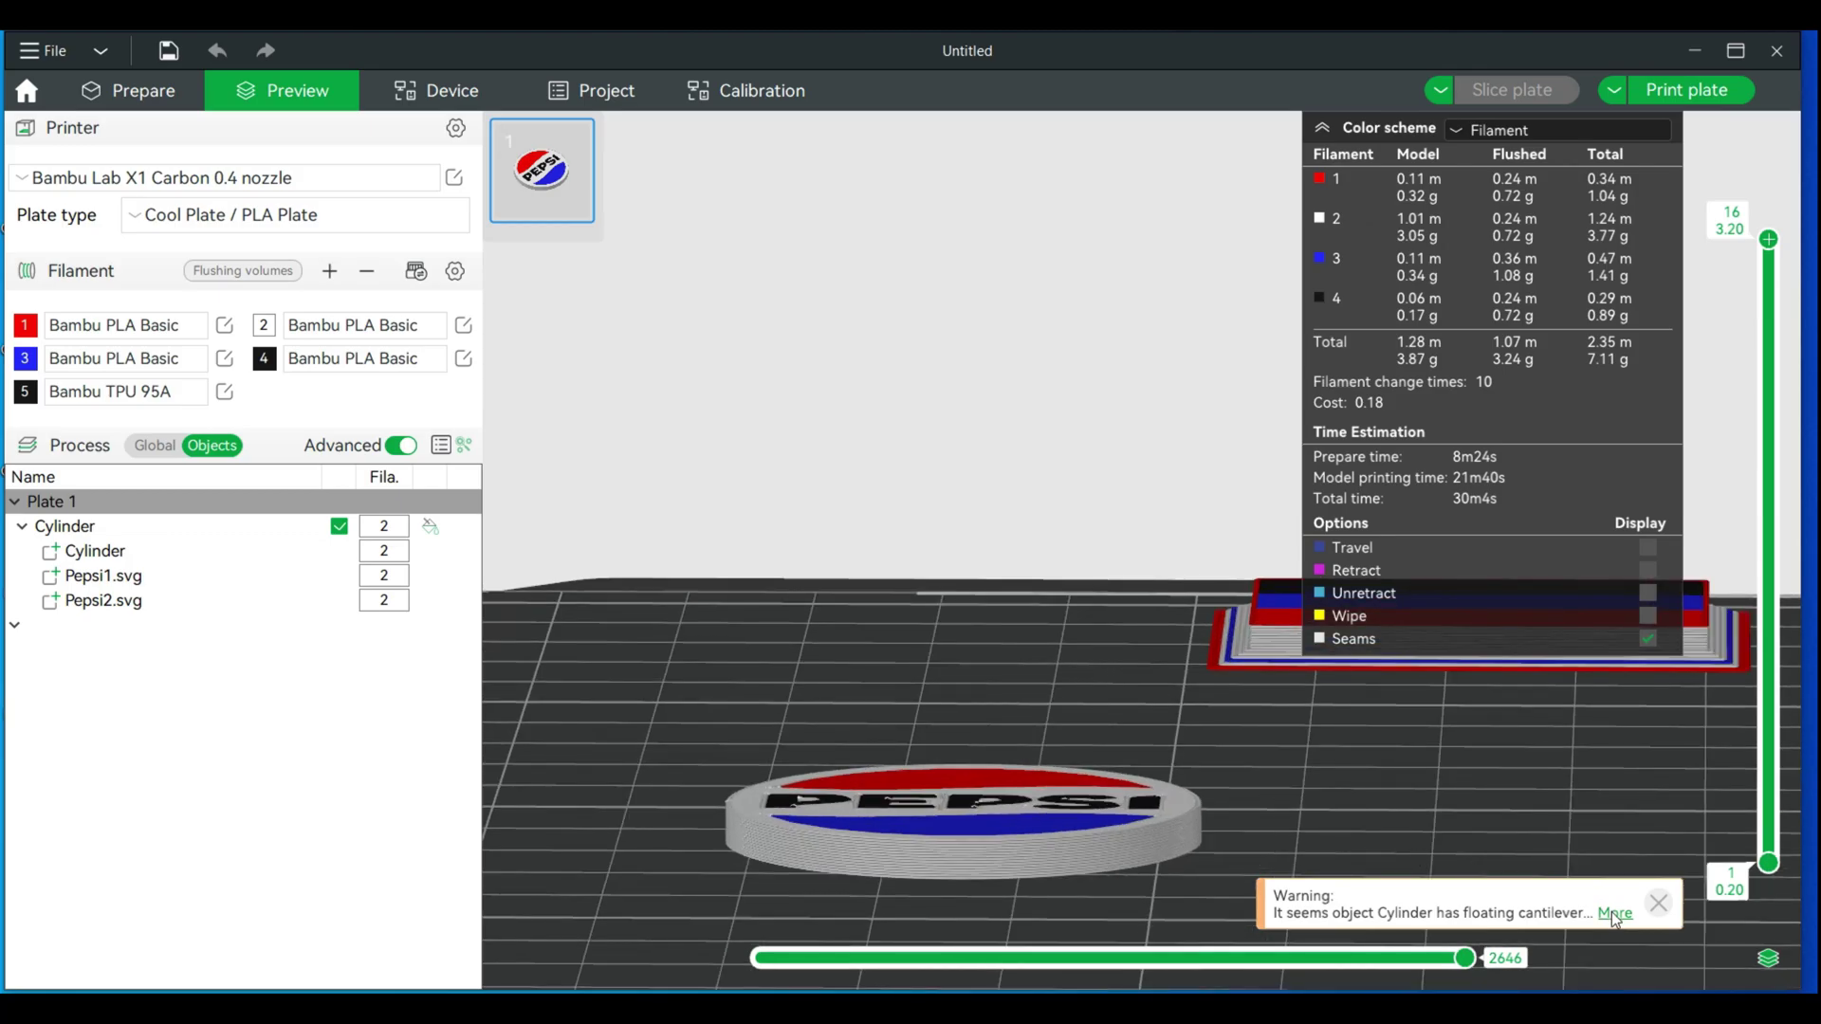
{"action": "left_click_drag", "start_coordinate": [1304, 706], "coordinate": [1481, 867]}
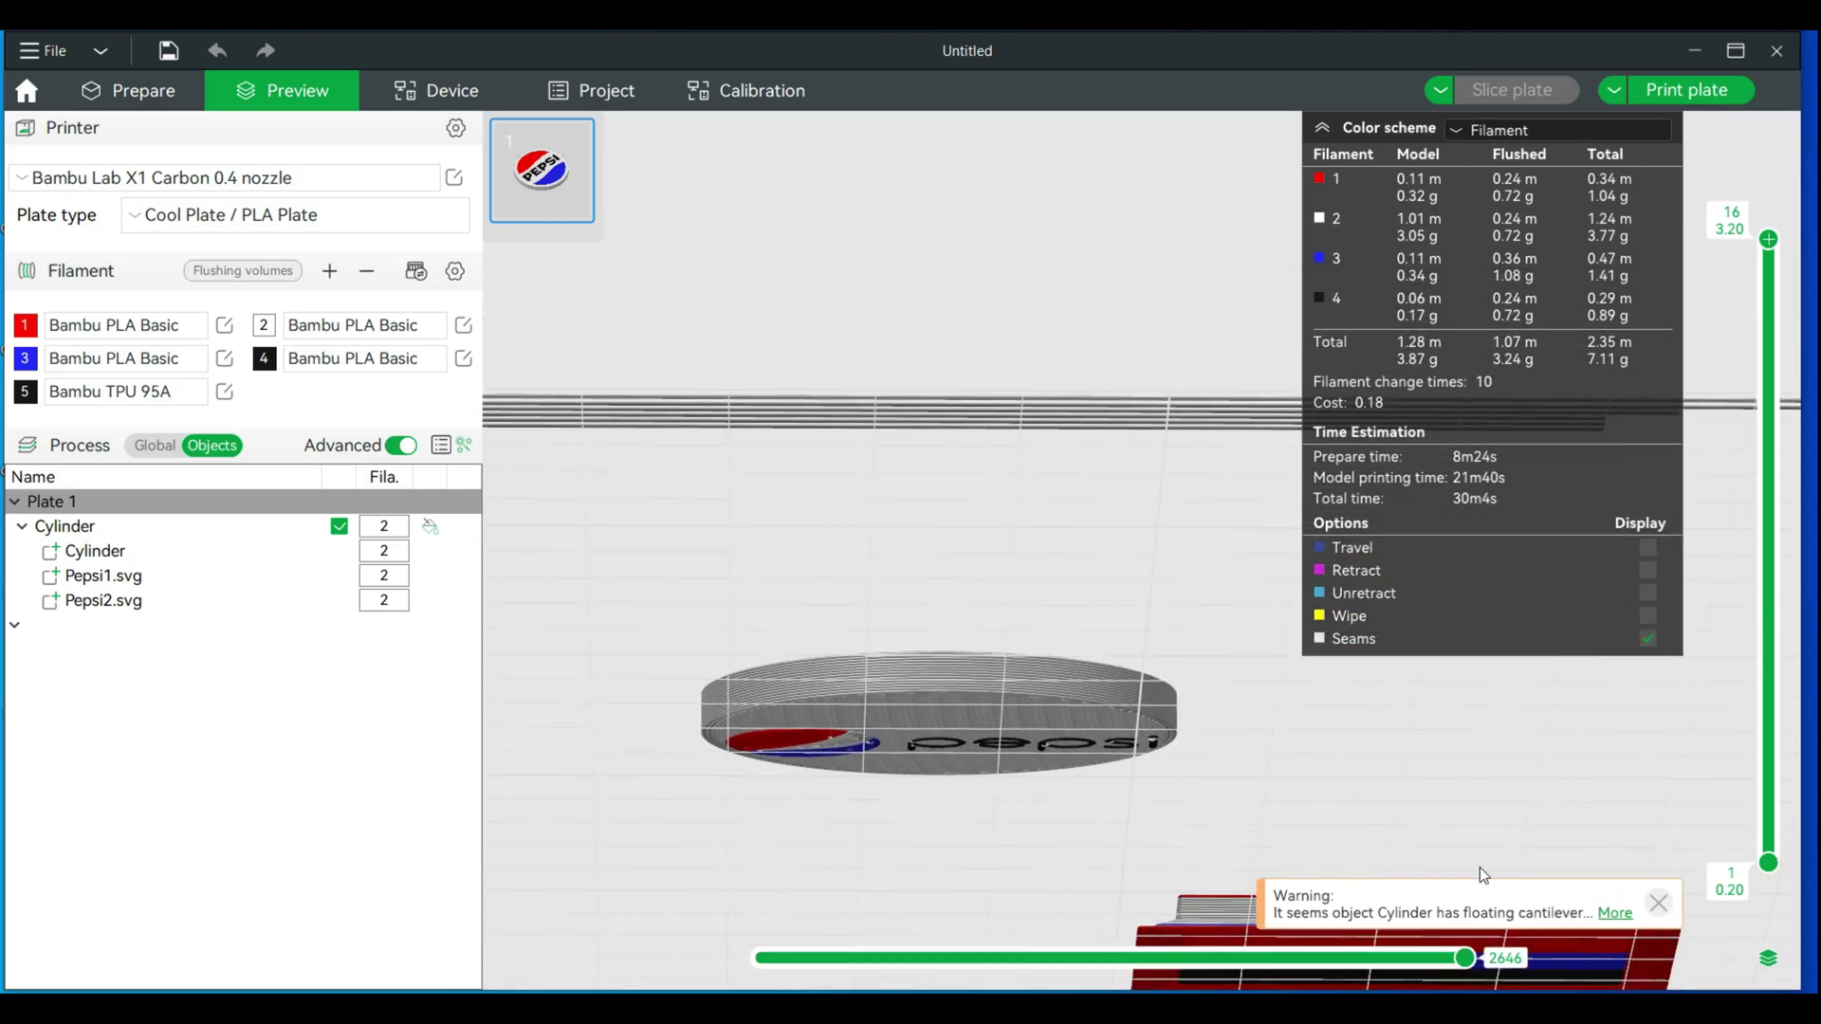
{"action": "left_click", "coordinate": [1614, 913]}
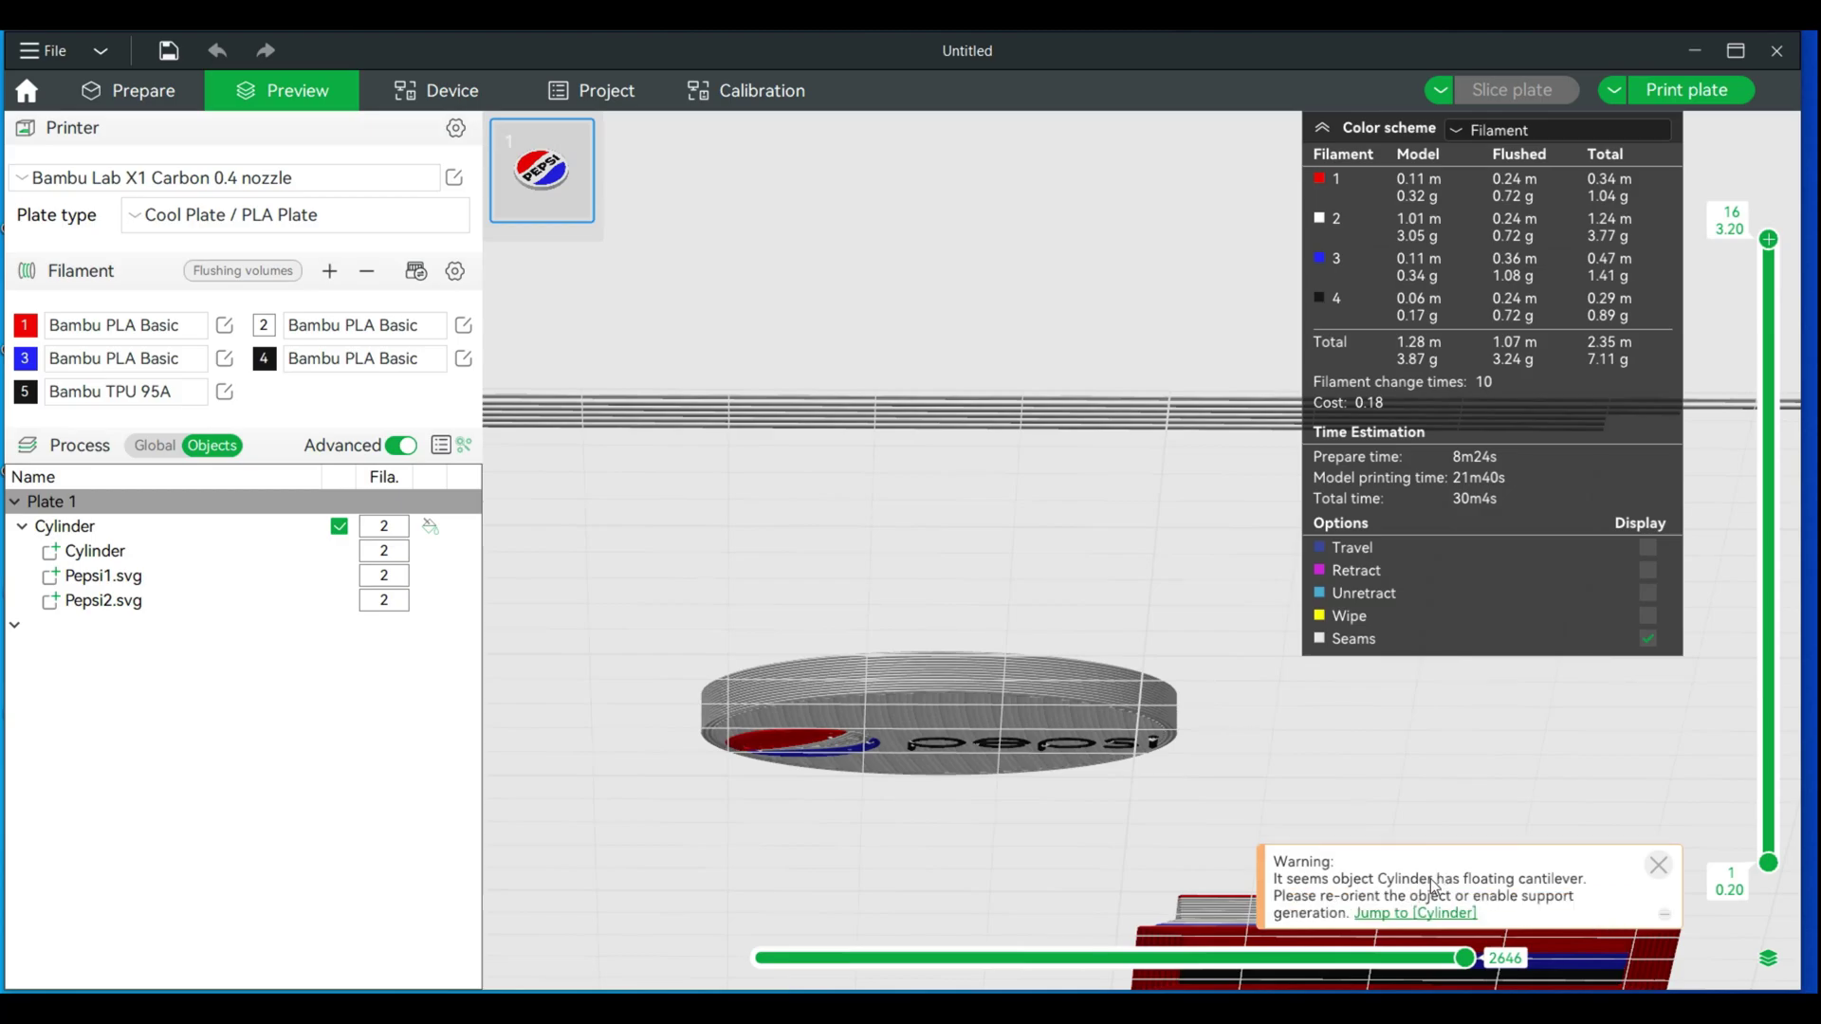
{"action": "left_click_drag", "start_coordinate": [1277, 764], "coordinate": [1271, 808]}
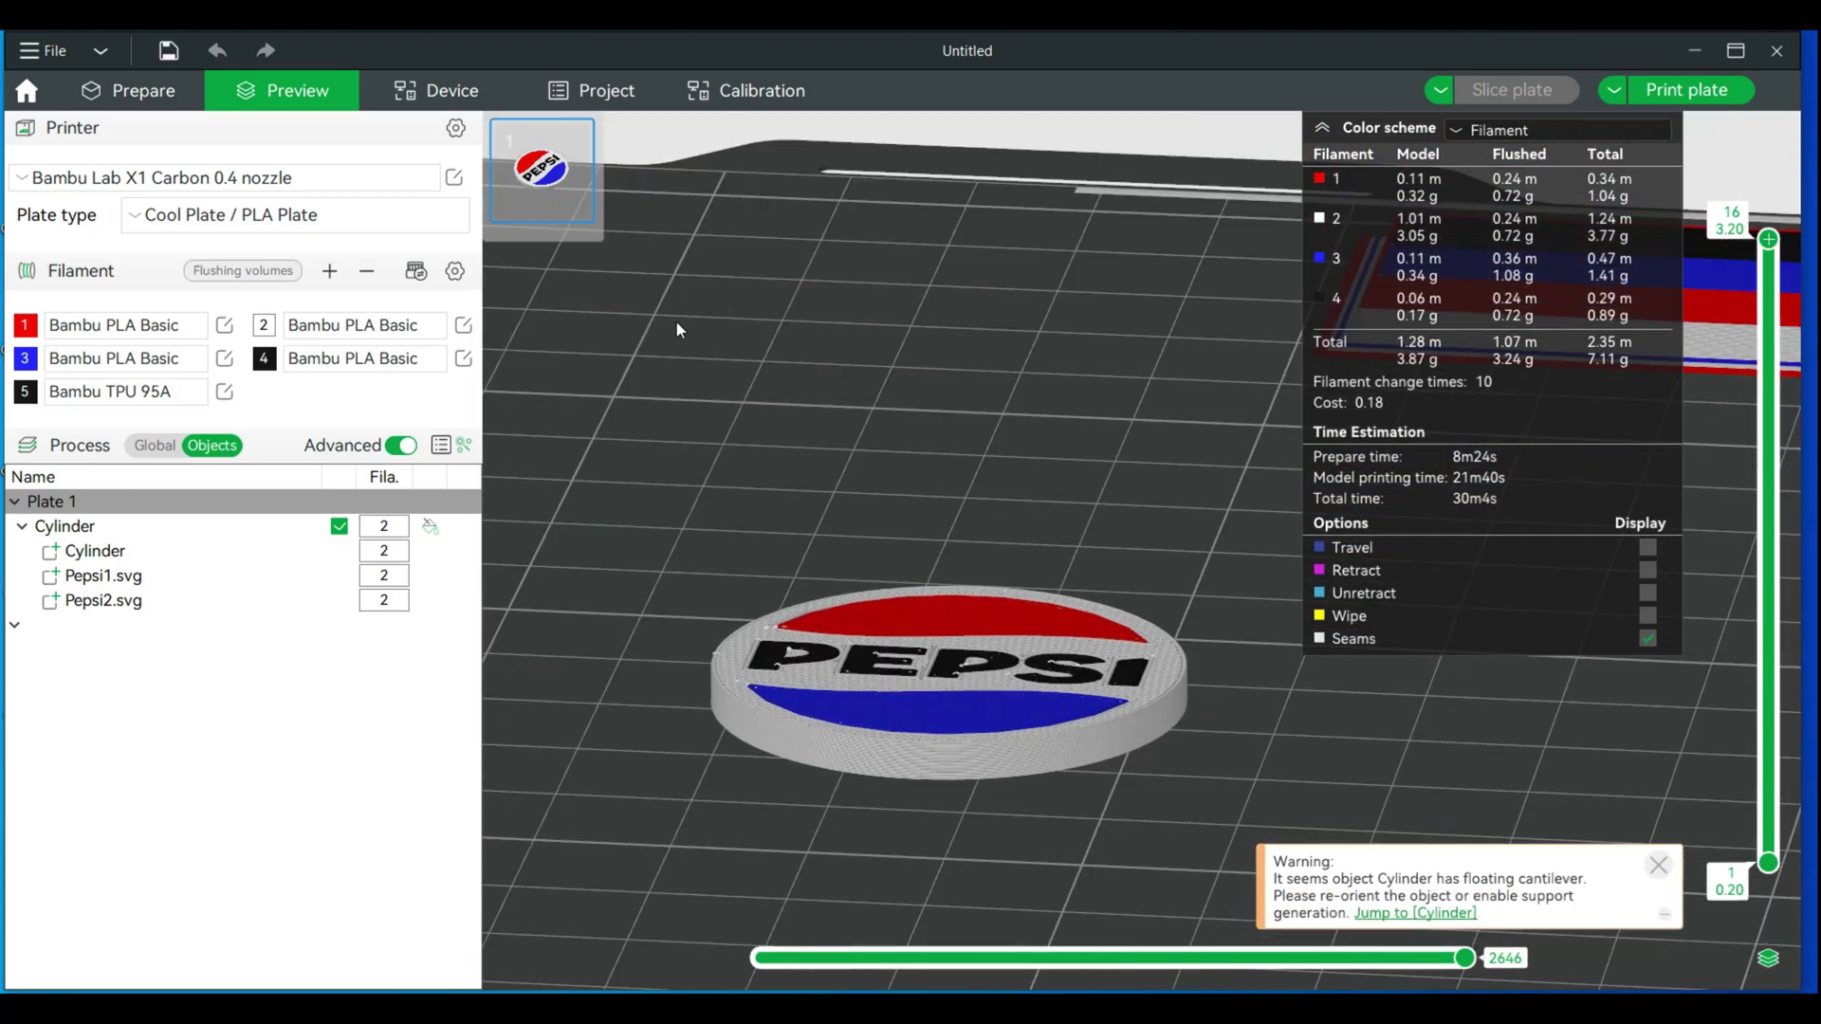
Select the Cylinder and lay it on its top face so the lowercase pepsi logo faces up
{"action": "left_click", "coordinate": [139, 85]}
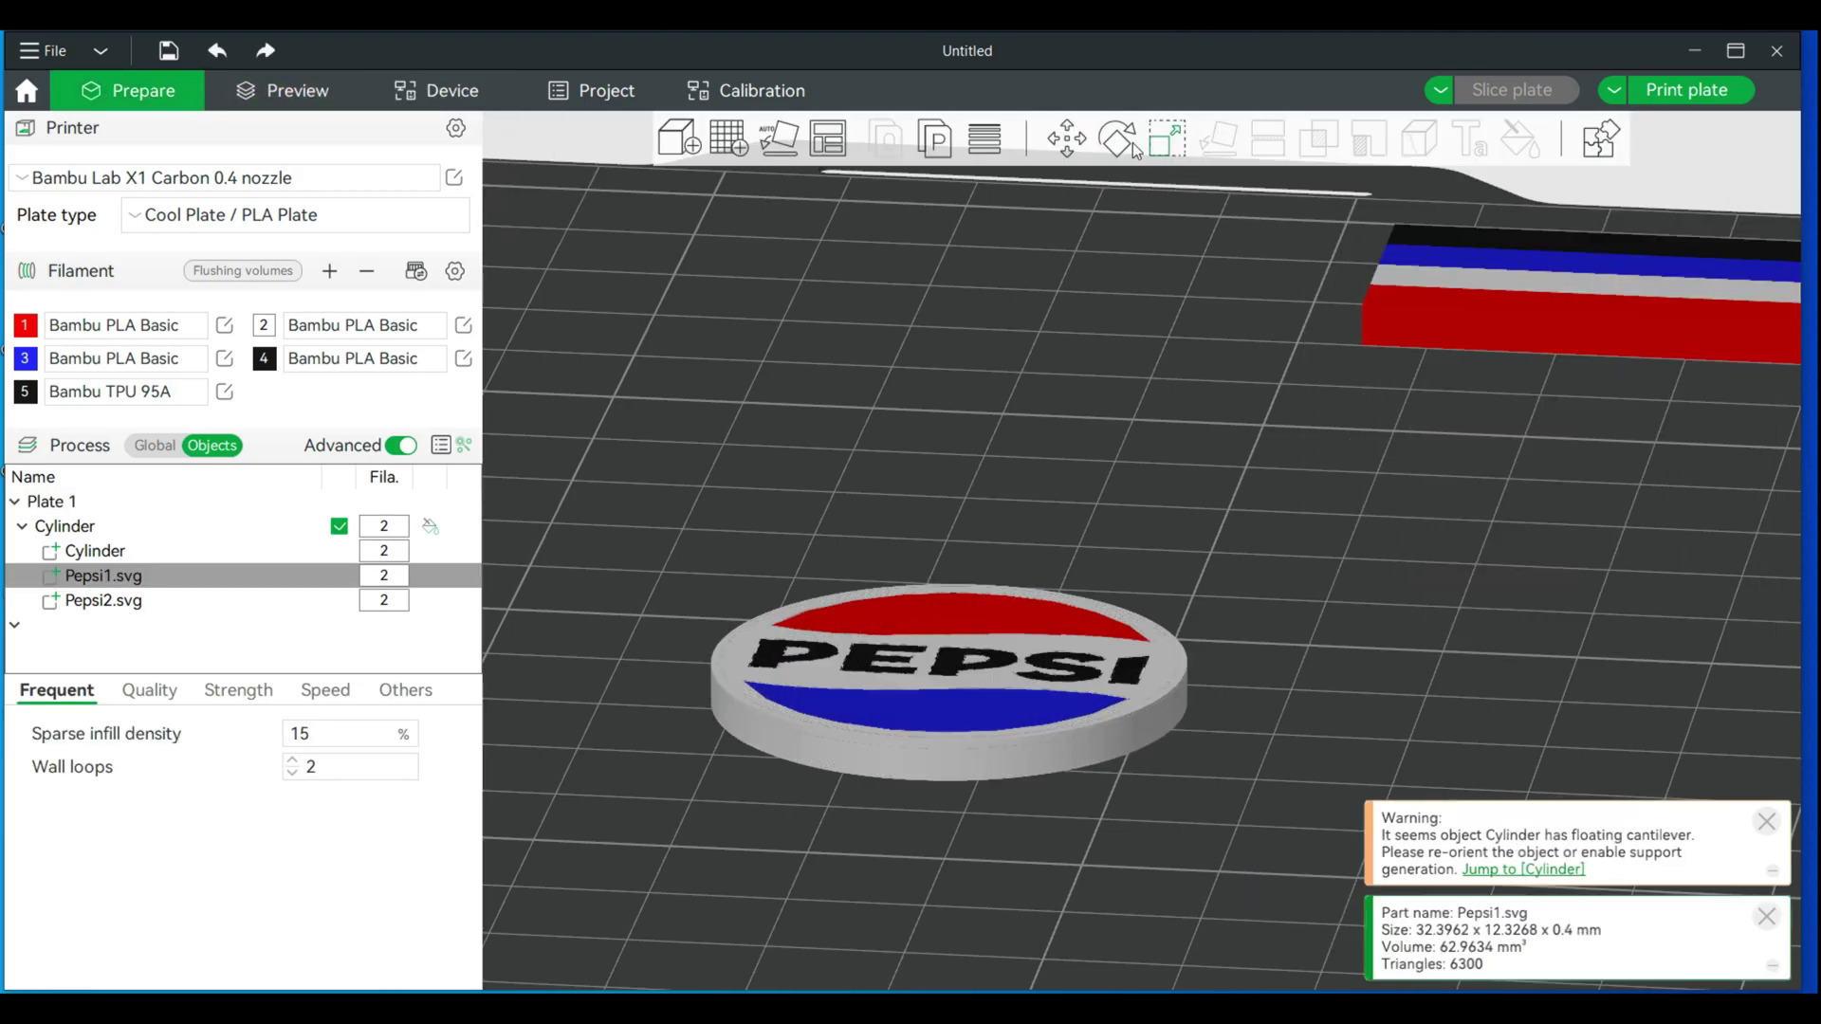
{"action": "left_click", "coordinate": [1119, 142]}
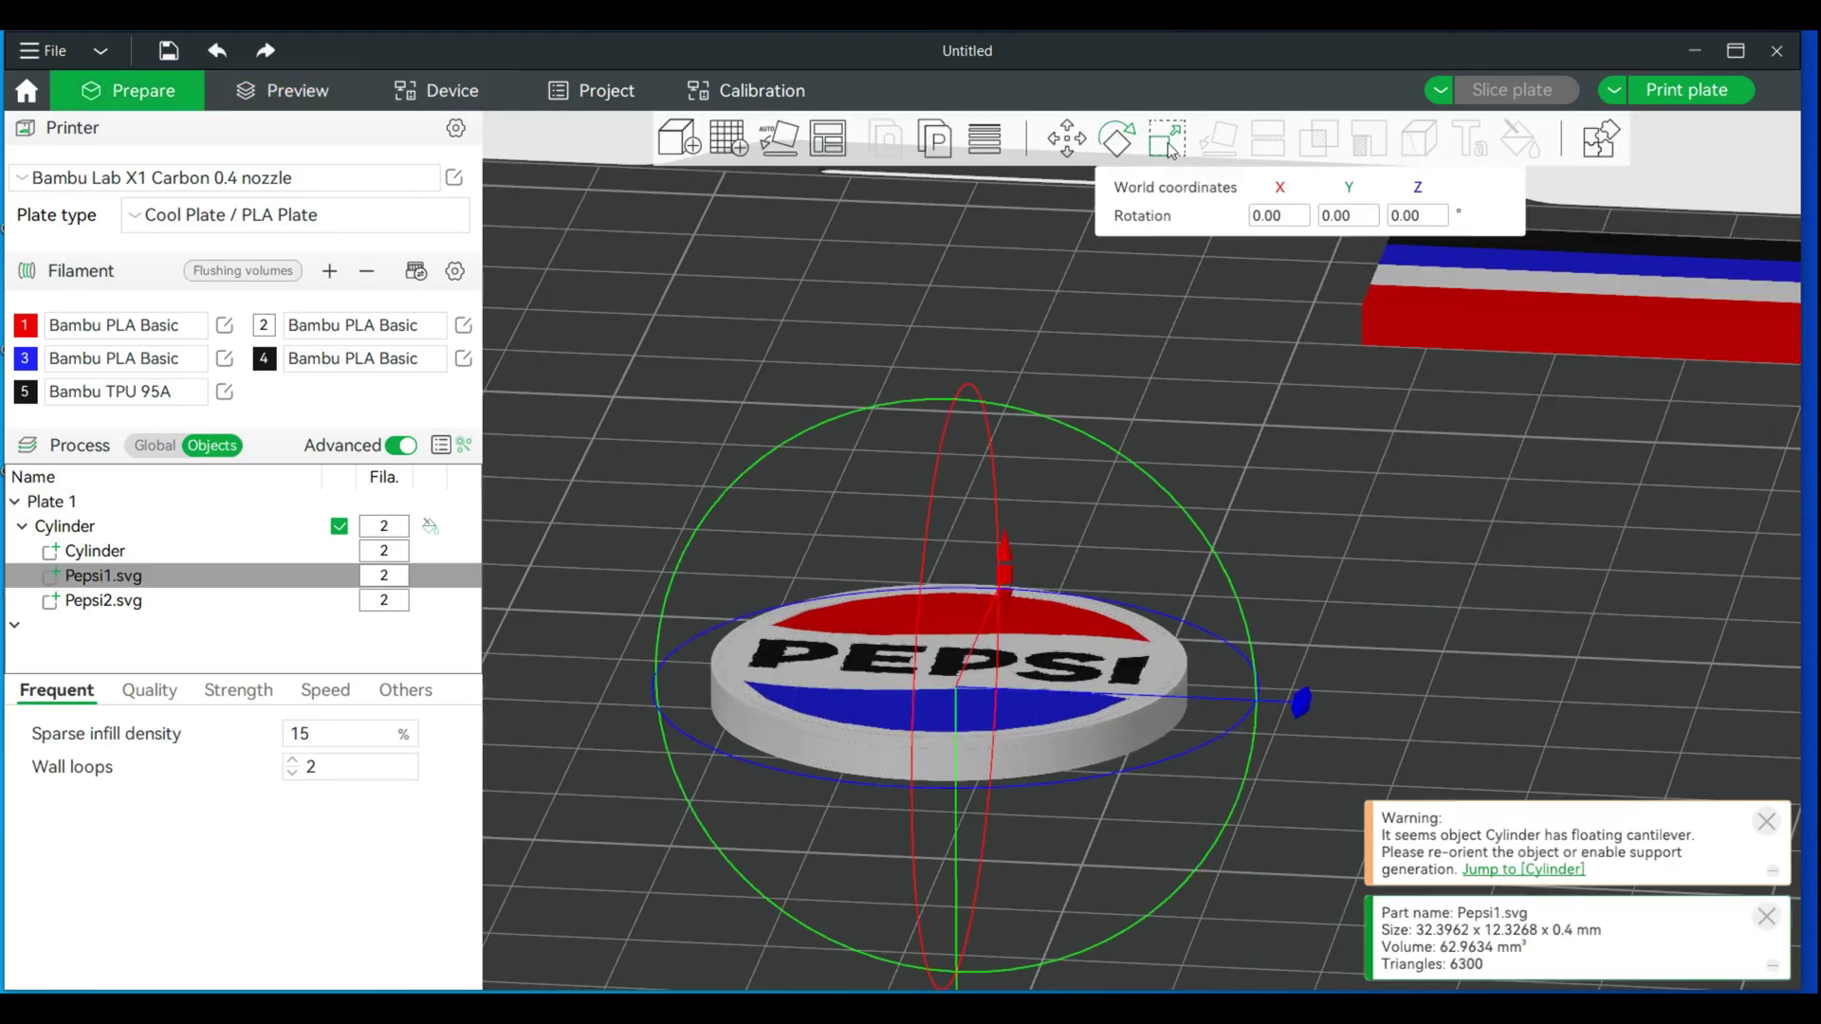
{"action": "left_click", "coordinate": [1117, 140]}
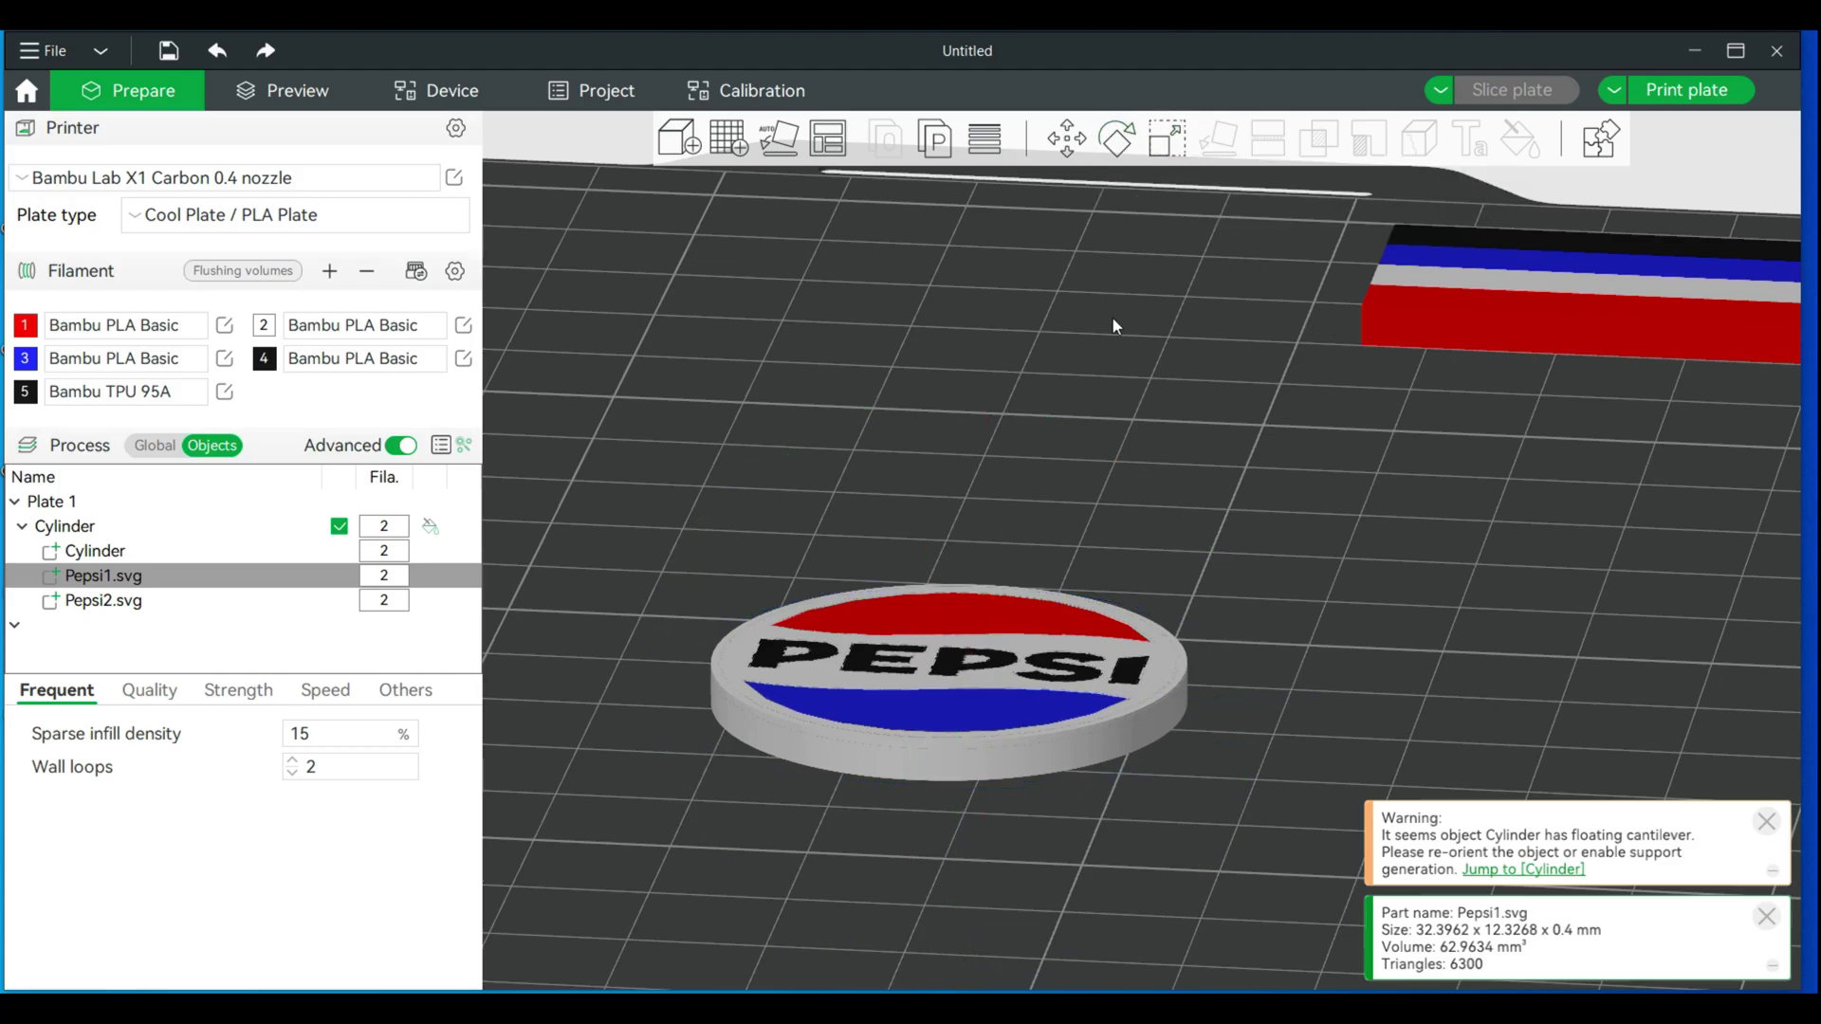
{"action": "left_click", "coordinate": [1283, 567]}
{"action": "left_click", "coordinate": [1084, 668]}
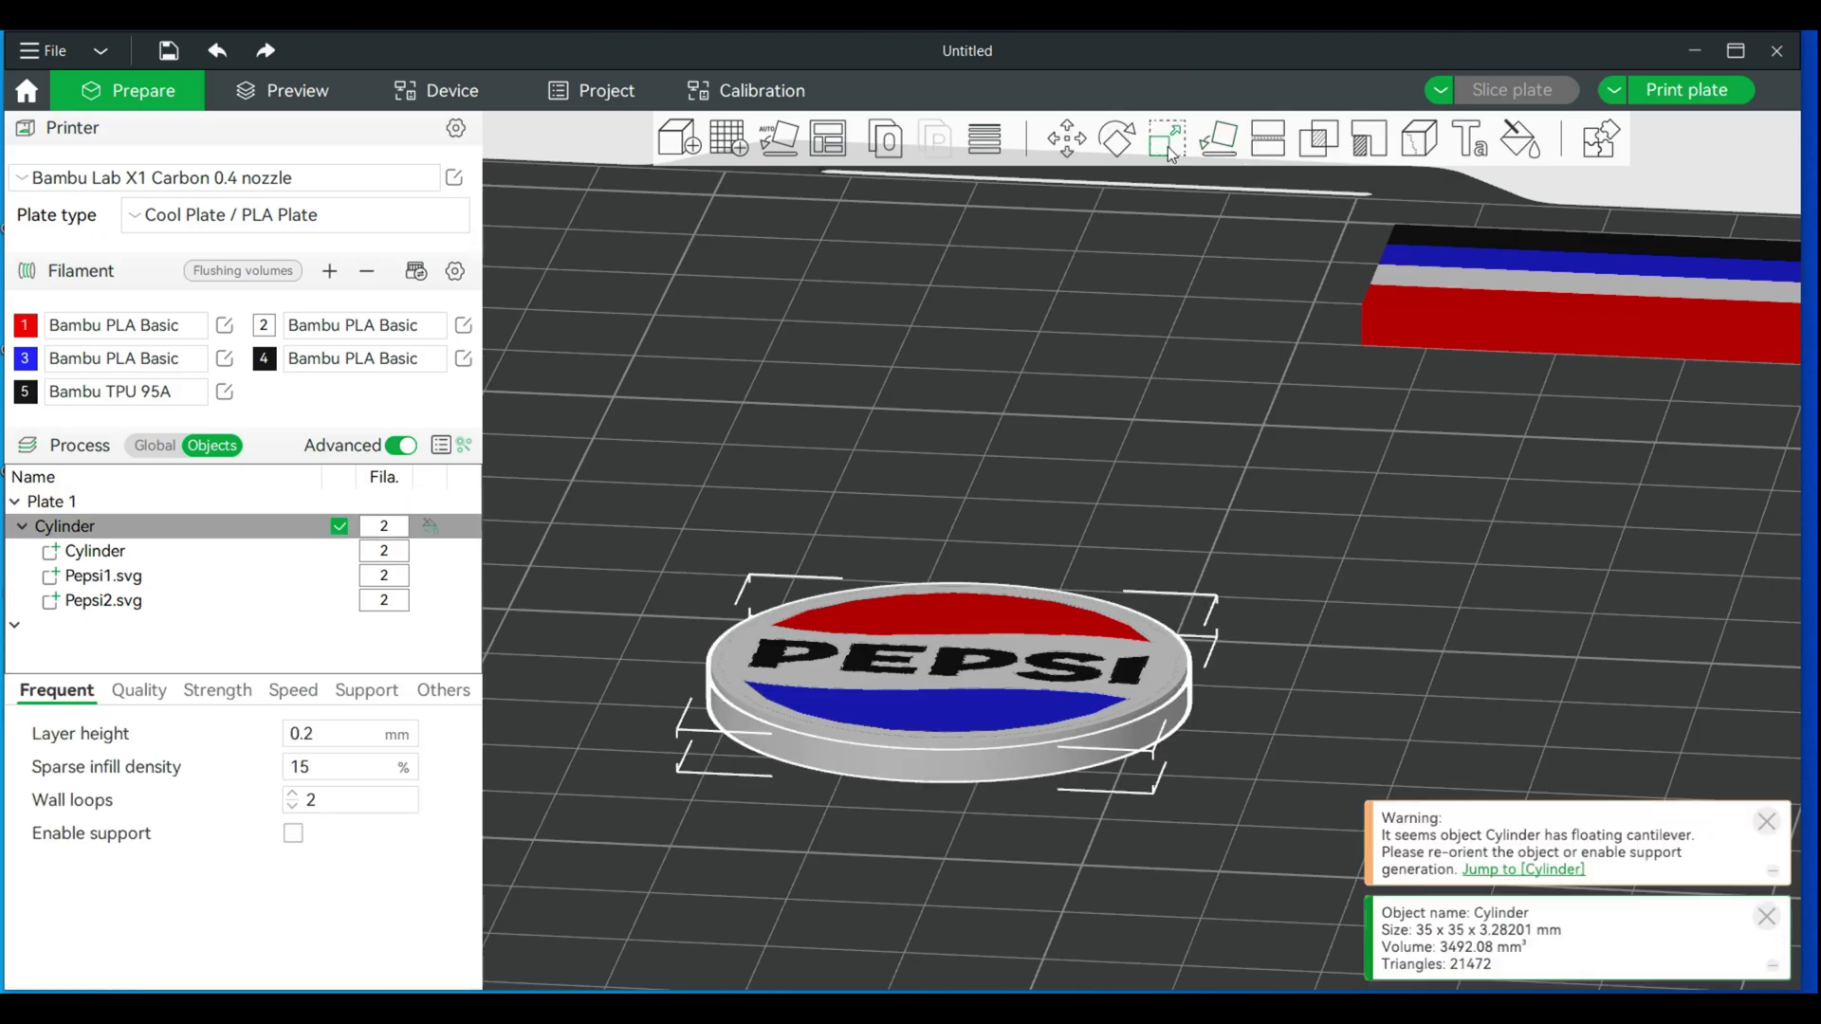
{"action": "left_click", "coordinate": [1215, 139]}
{"action": "left_click", "coordinate": [980, 622]}
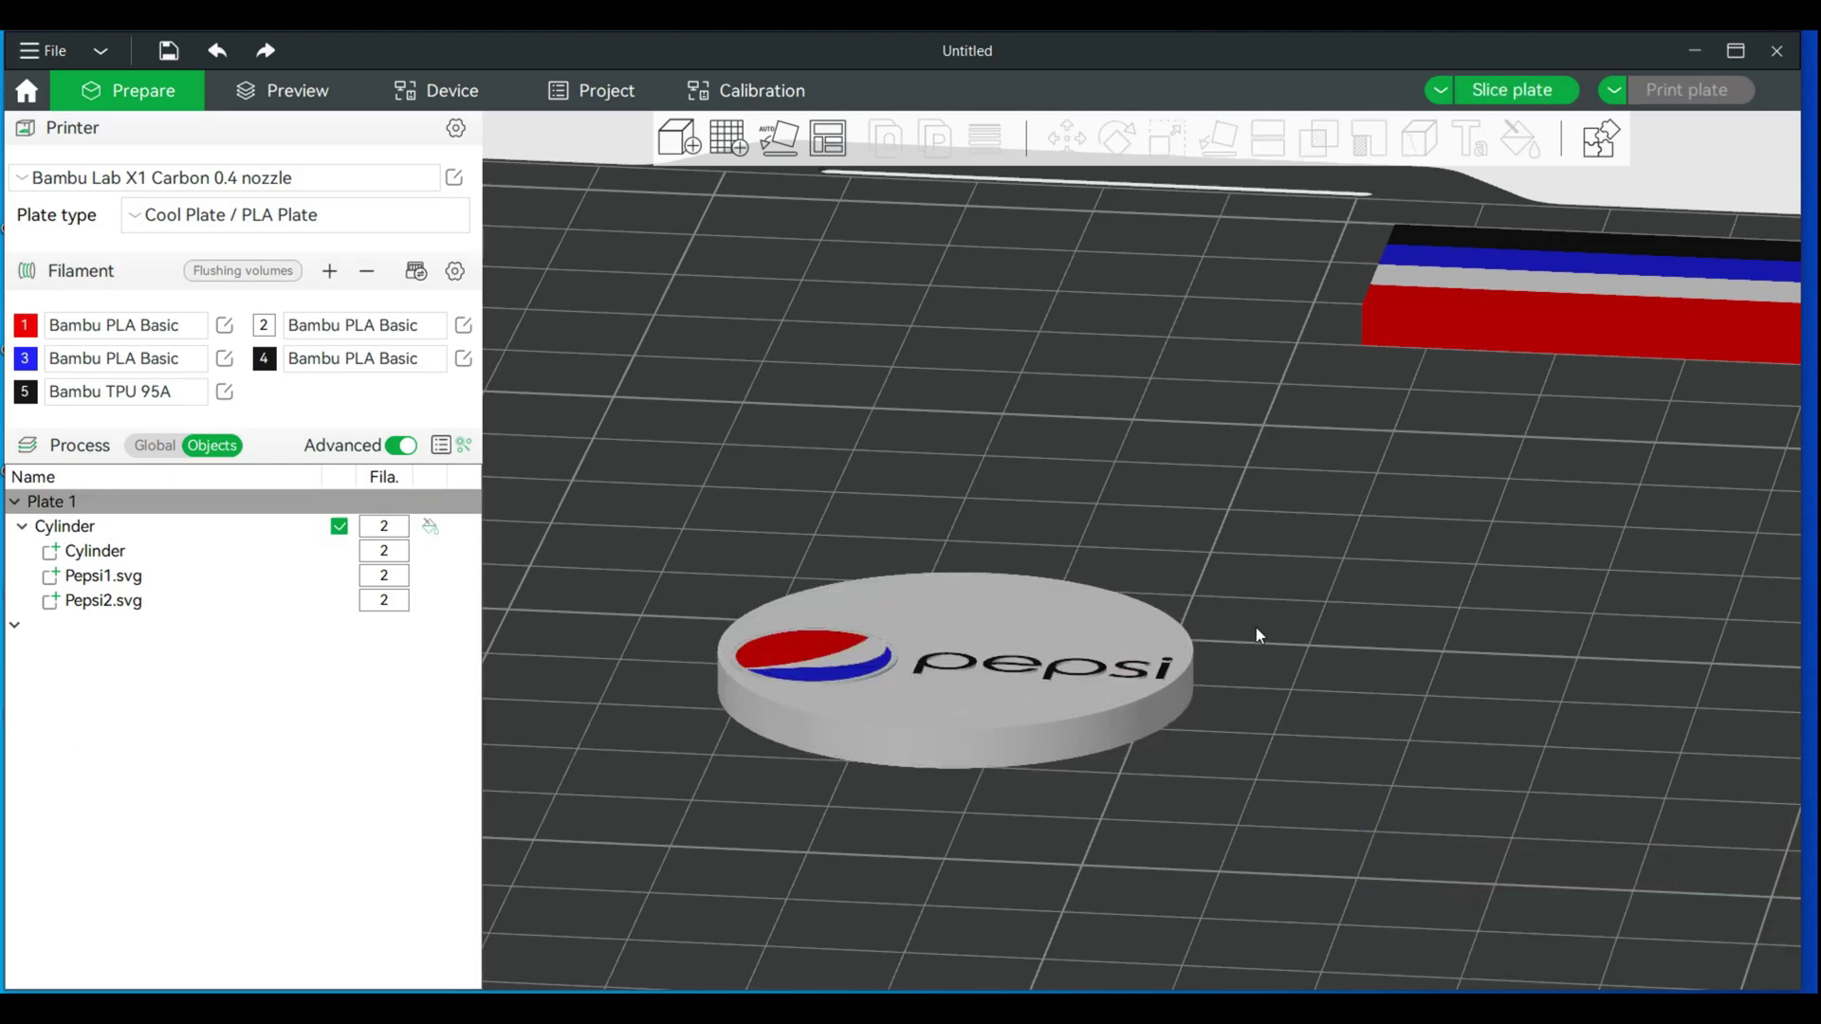
{"action": "scroll", "coordinate": [1273, 542], "scroll_direction": "up", "scroll_amount": 3}
{"action": "left_click_drag", "start_coordinate": [1297, 564], "coordinate": [1231, 615]}
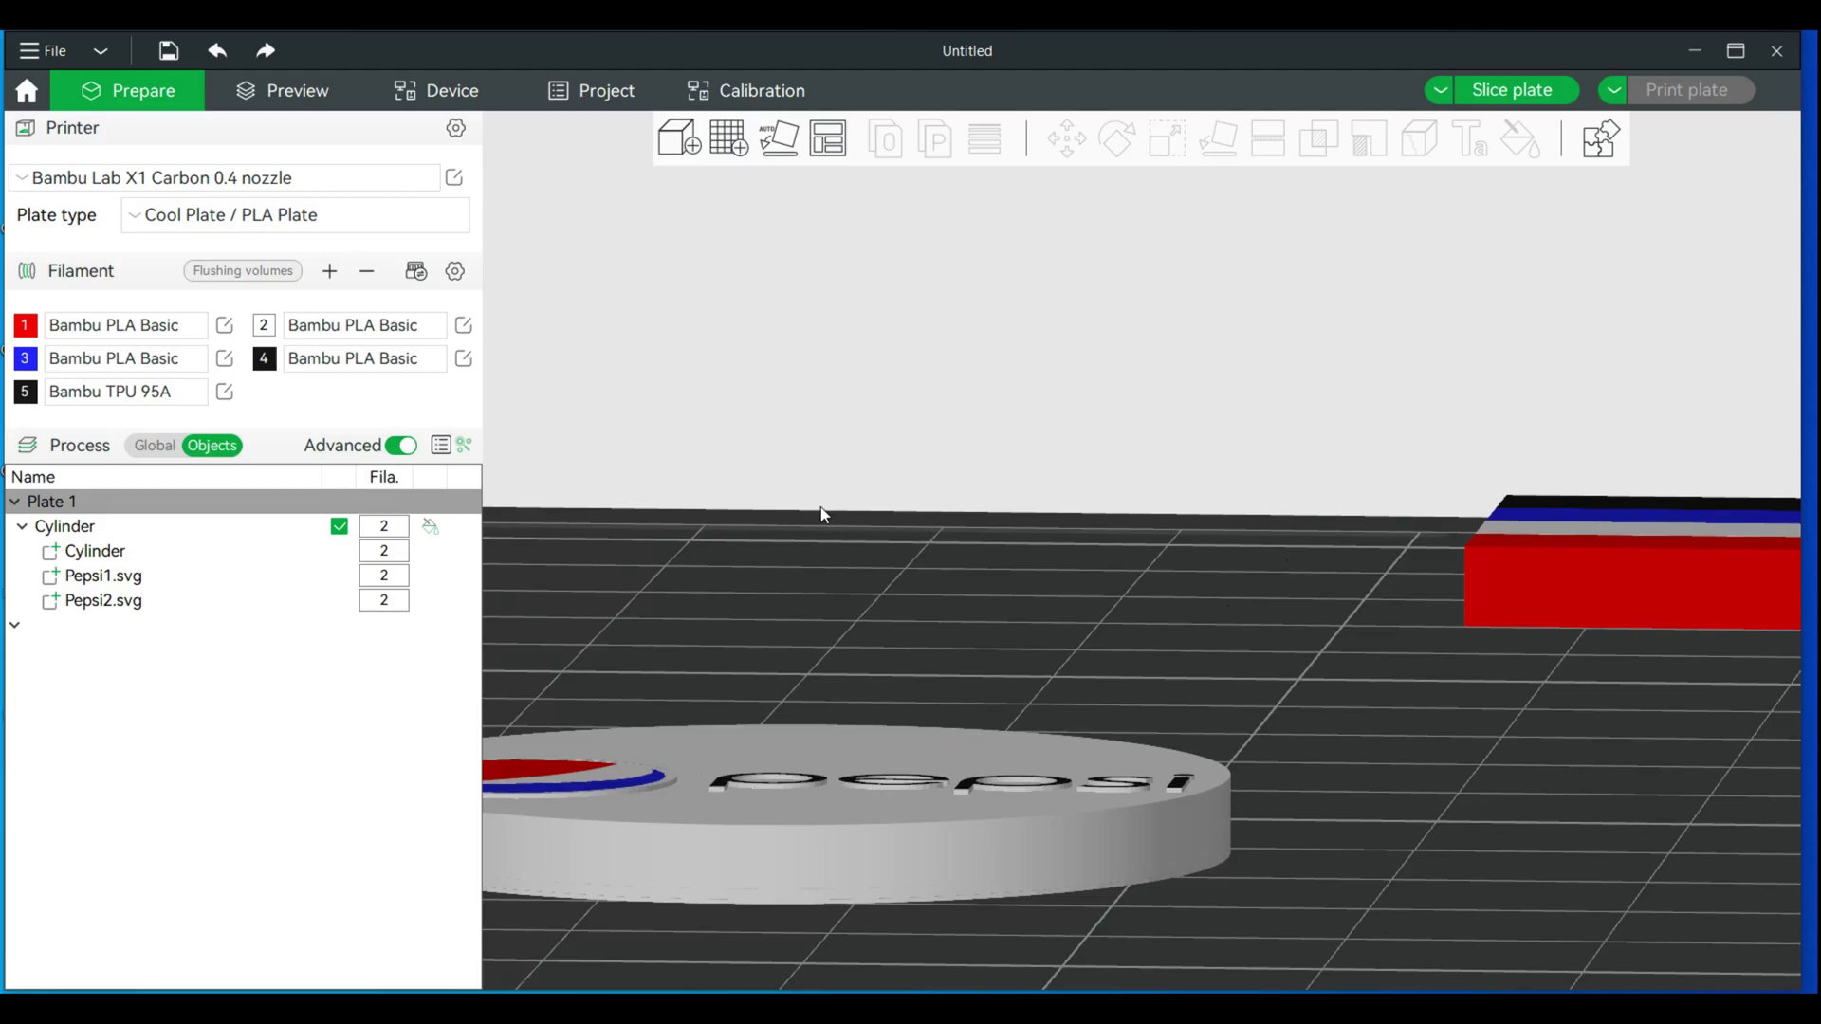
{"action": "scroll", "coordinate": [835, 522], "scroll_direction": "down", "scroll_amount": 2}
Slice the flipped coin (28m11s, 6.71 g, 9 filament changes), inspect its layered logo, then return to Prepare
{"action": "left_click_drag", "start_coordinate": [899, 645], "coordinate": [934, 566]}
{"action": "key", "text": "3"}
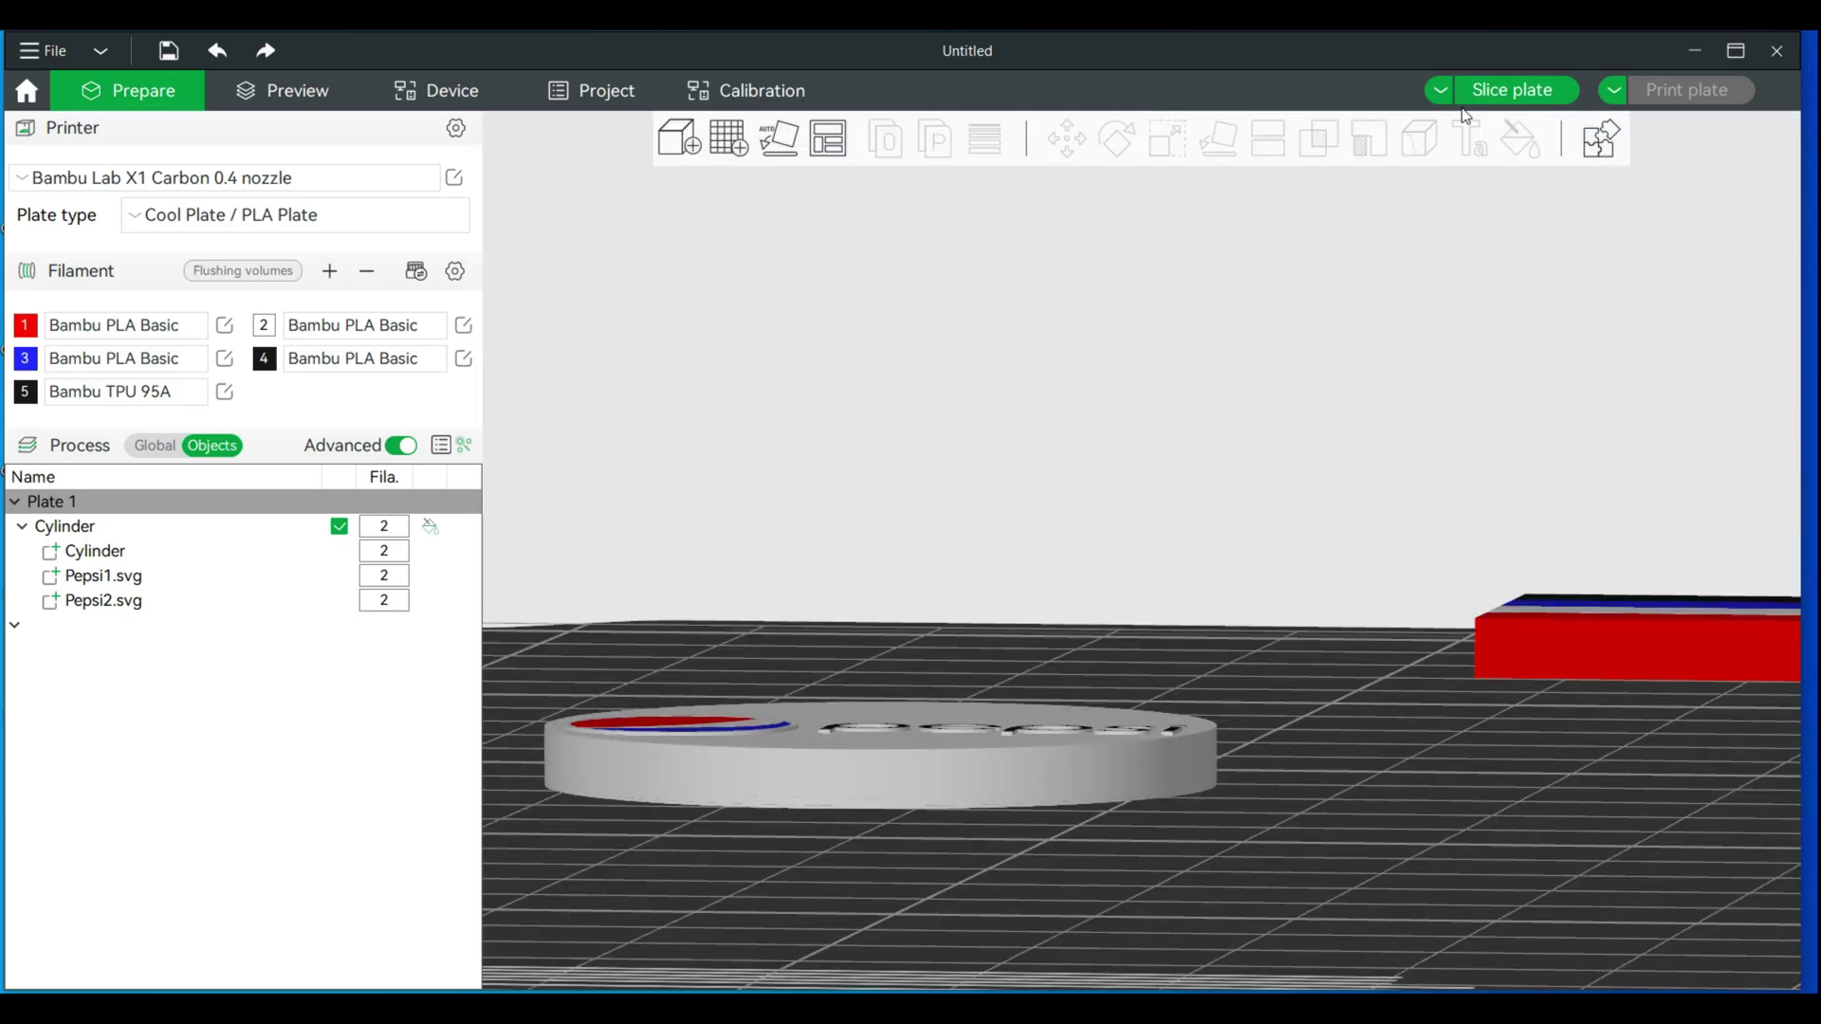
{"action": "left_click", "coordinate": [1512, 90]}
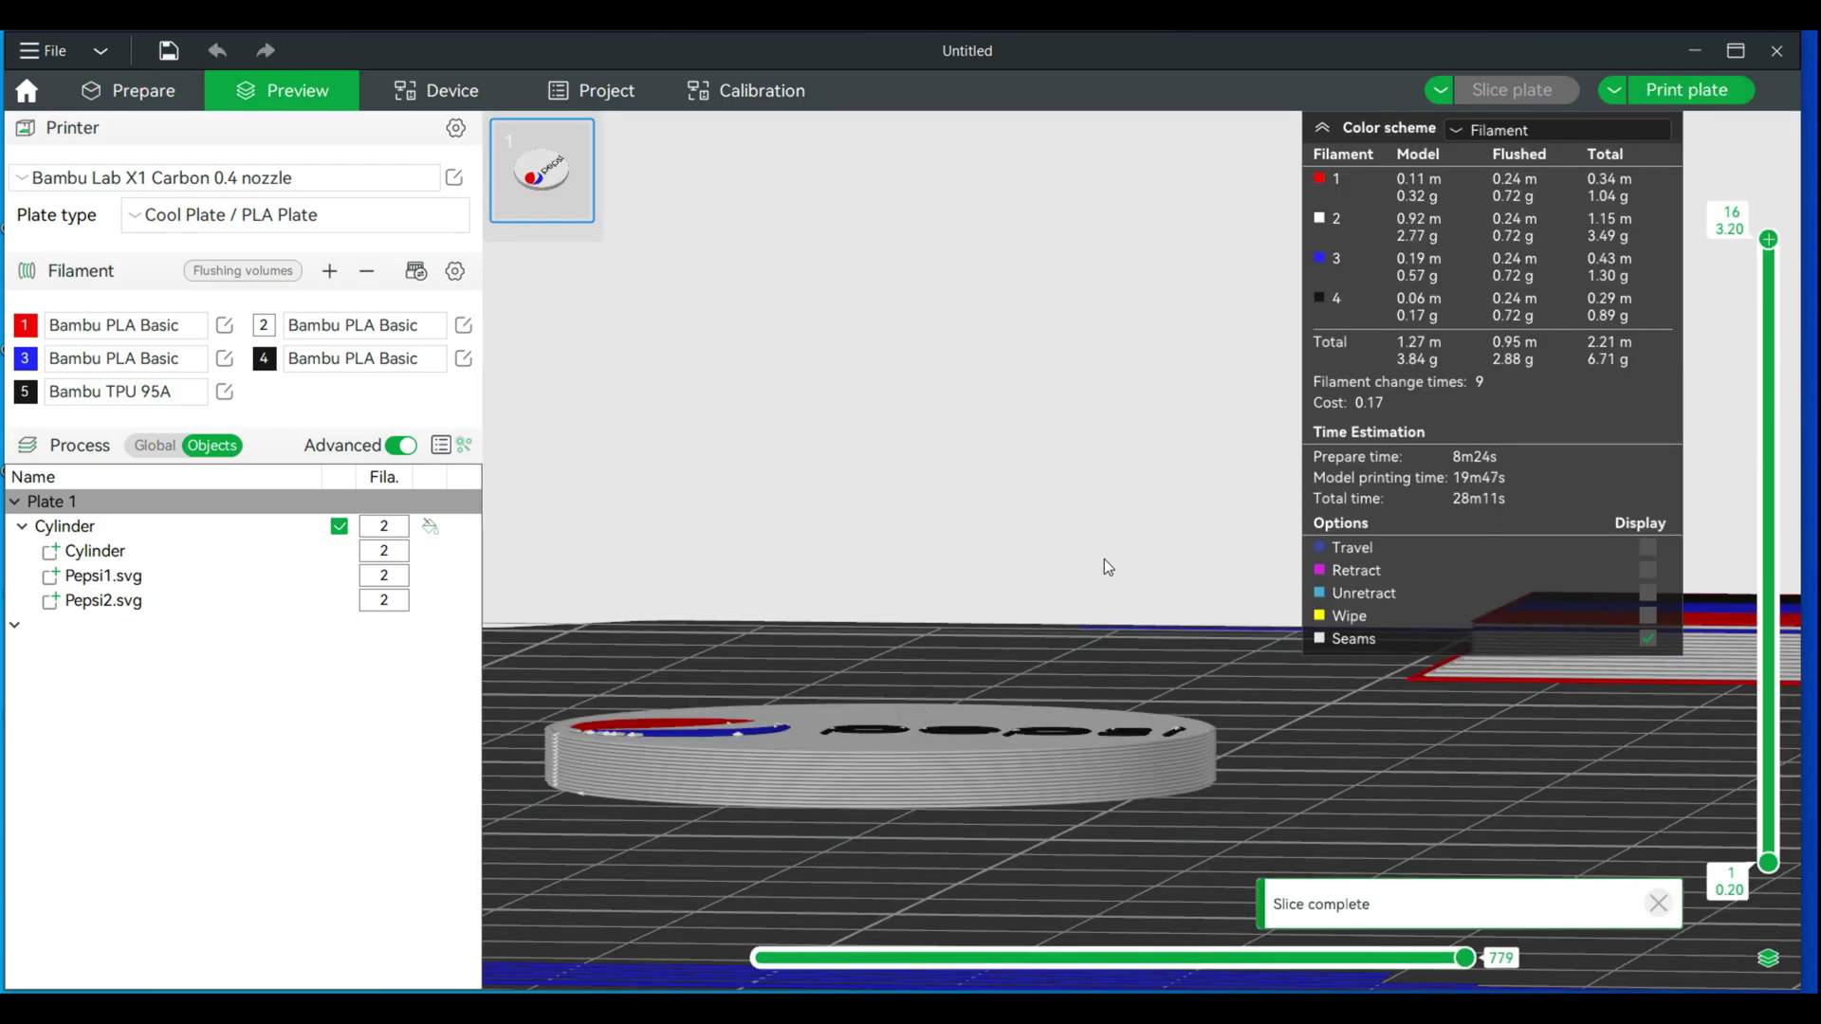
{"action": "scroll", "coordinate": [935, 641], "scroll_direction": "up", "scroll_amount": 3}
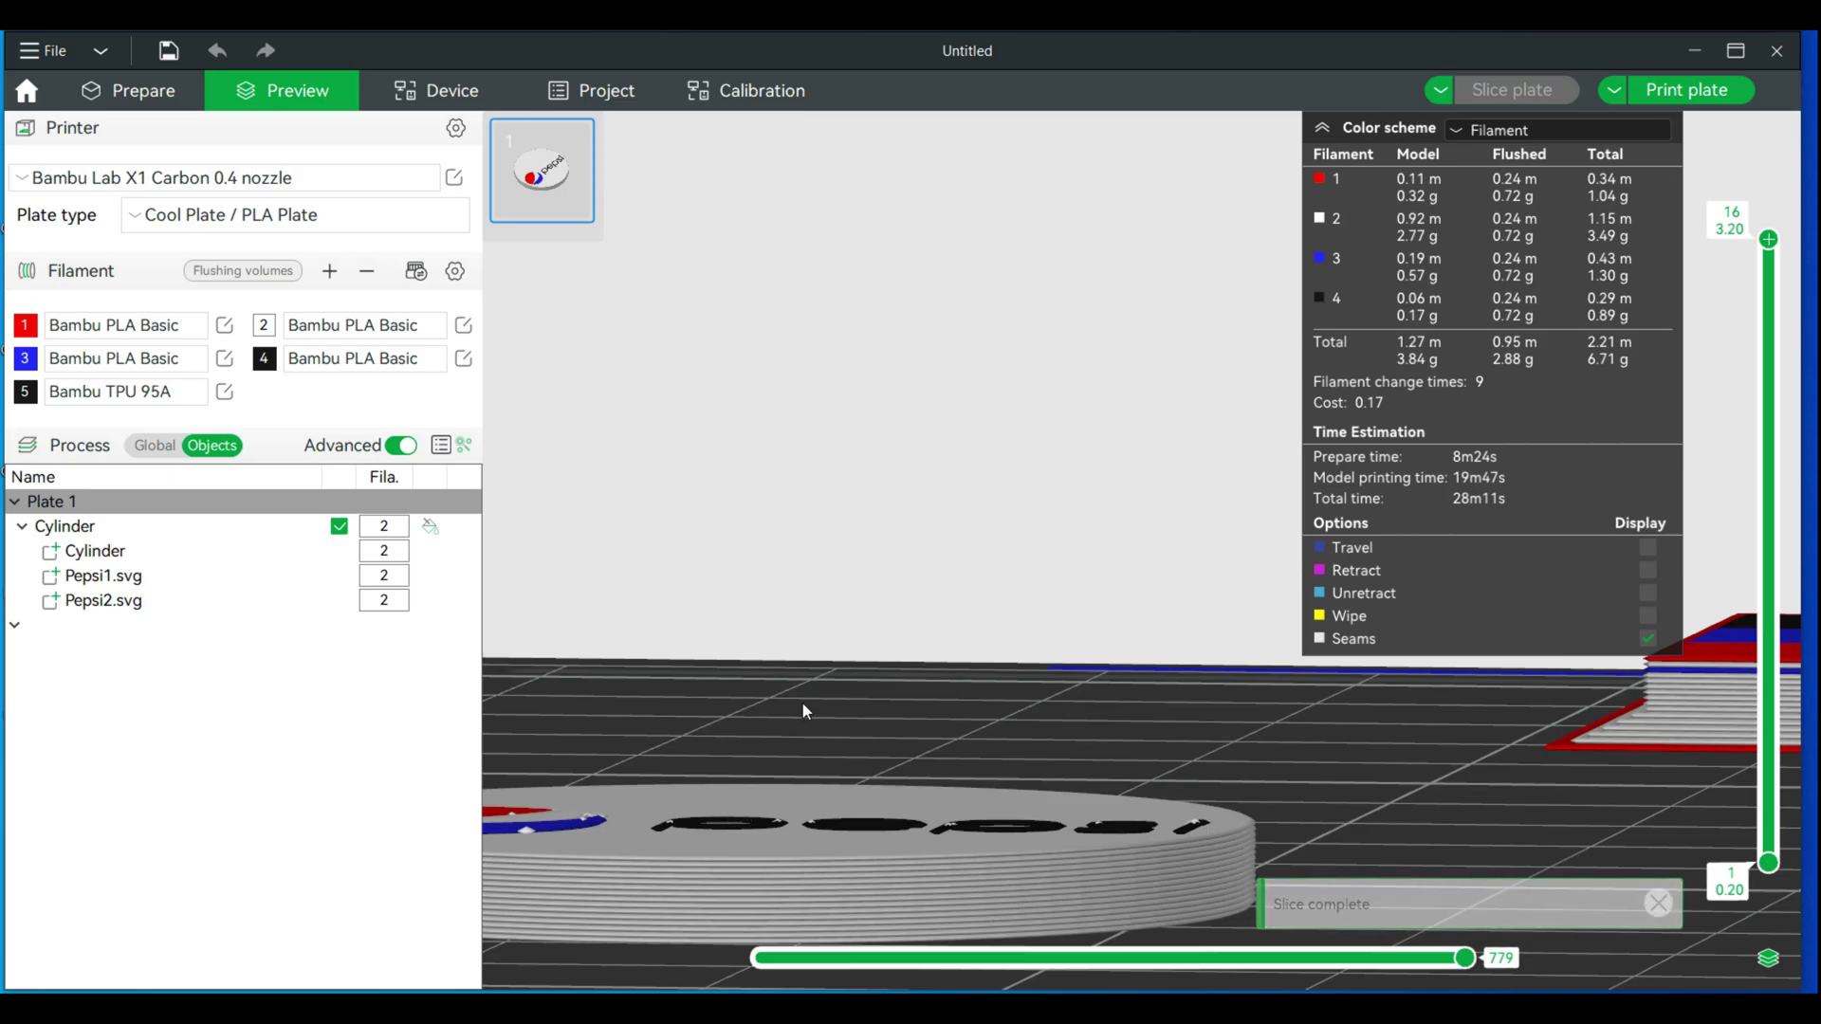
{"action": "left_click_drag", "start_coordinate": [800, 701], "coordinate": [806, 699]}
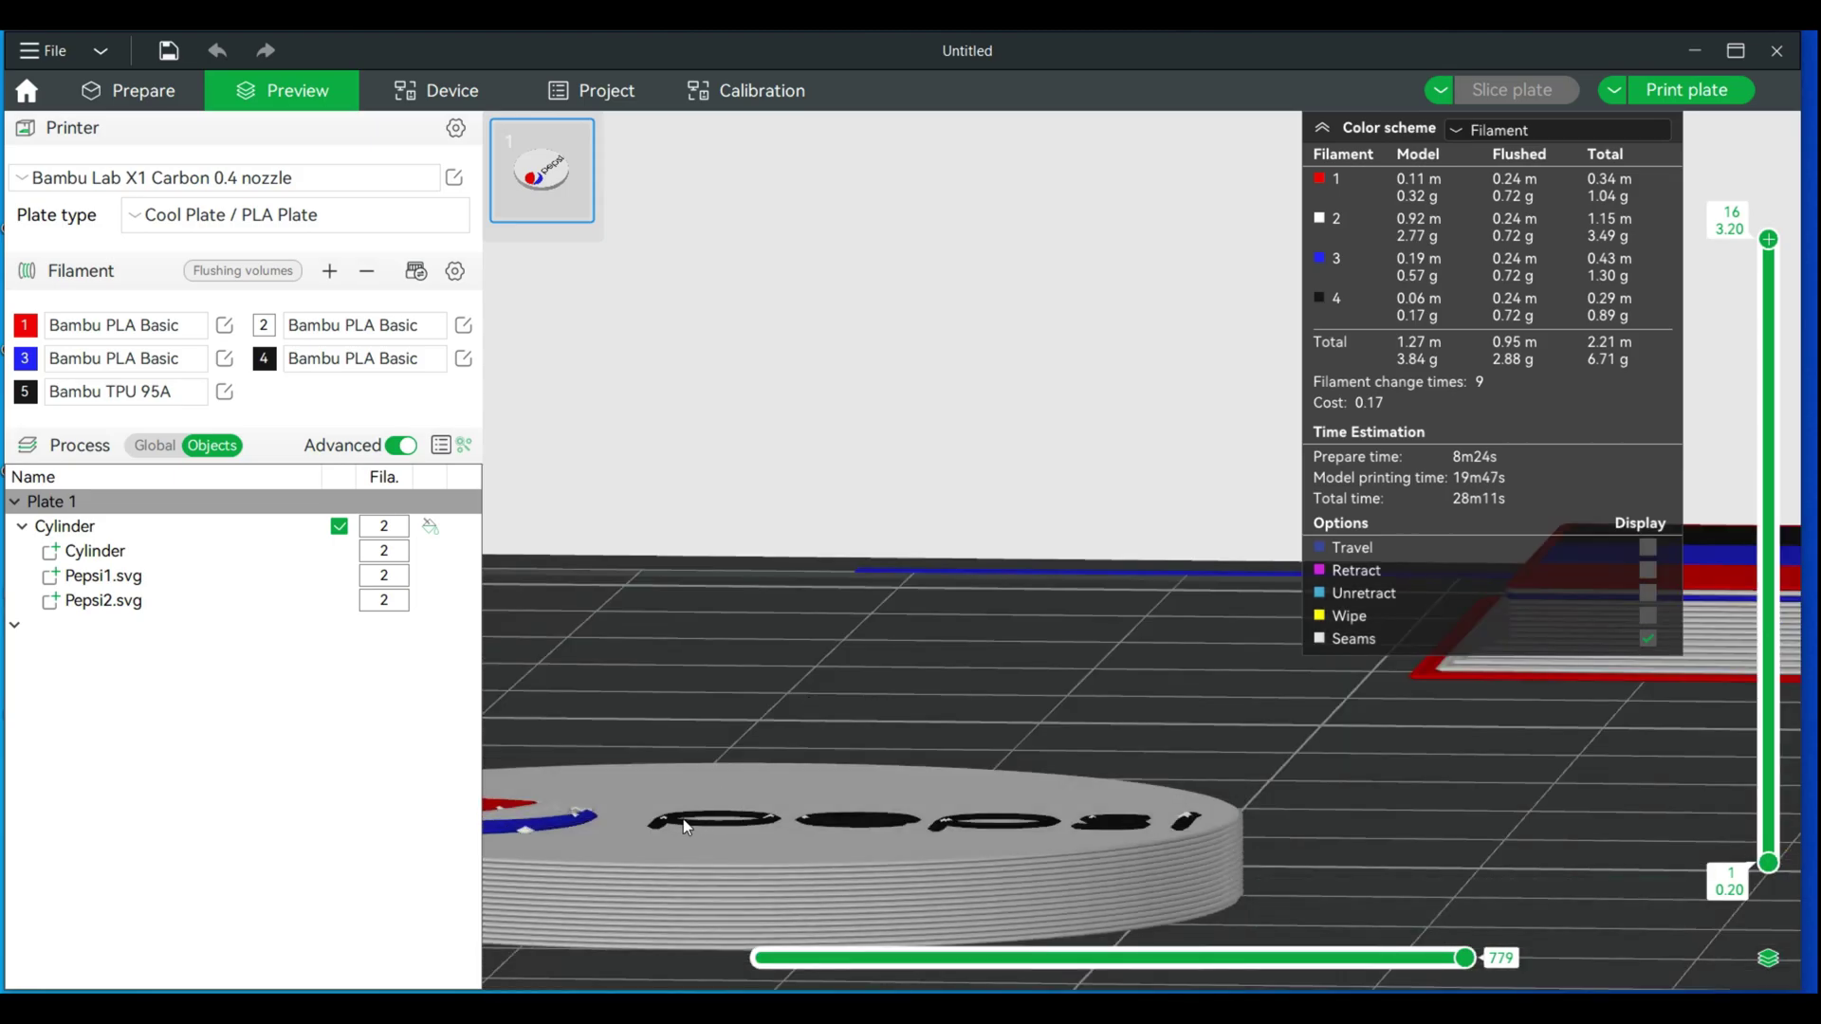
{"action": "left_click_drag", "start_coordinate": [898, 650], "coordinate": [901, 634]}
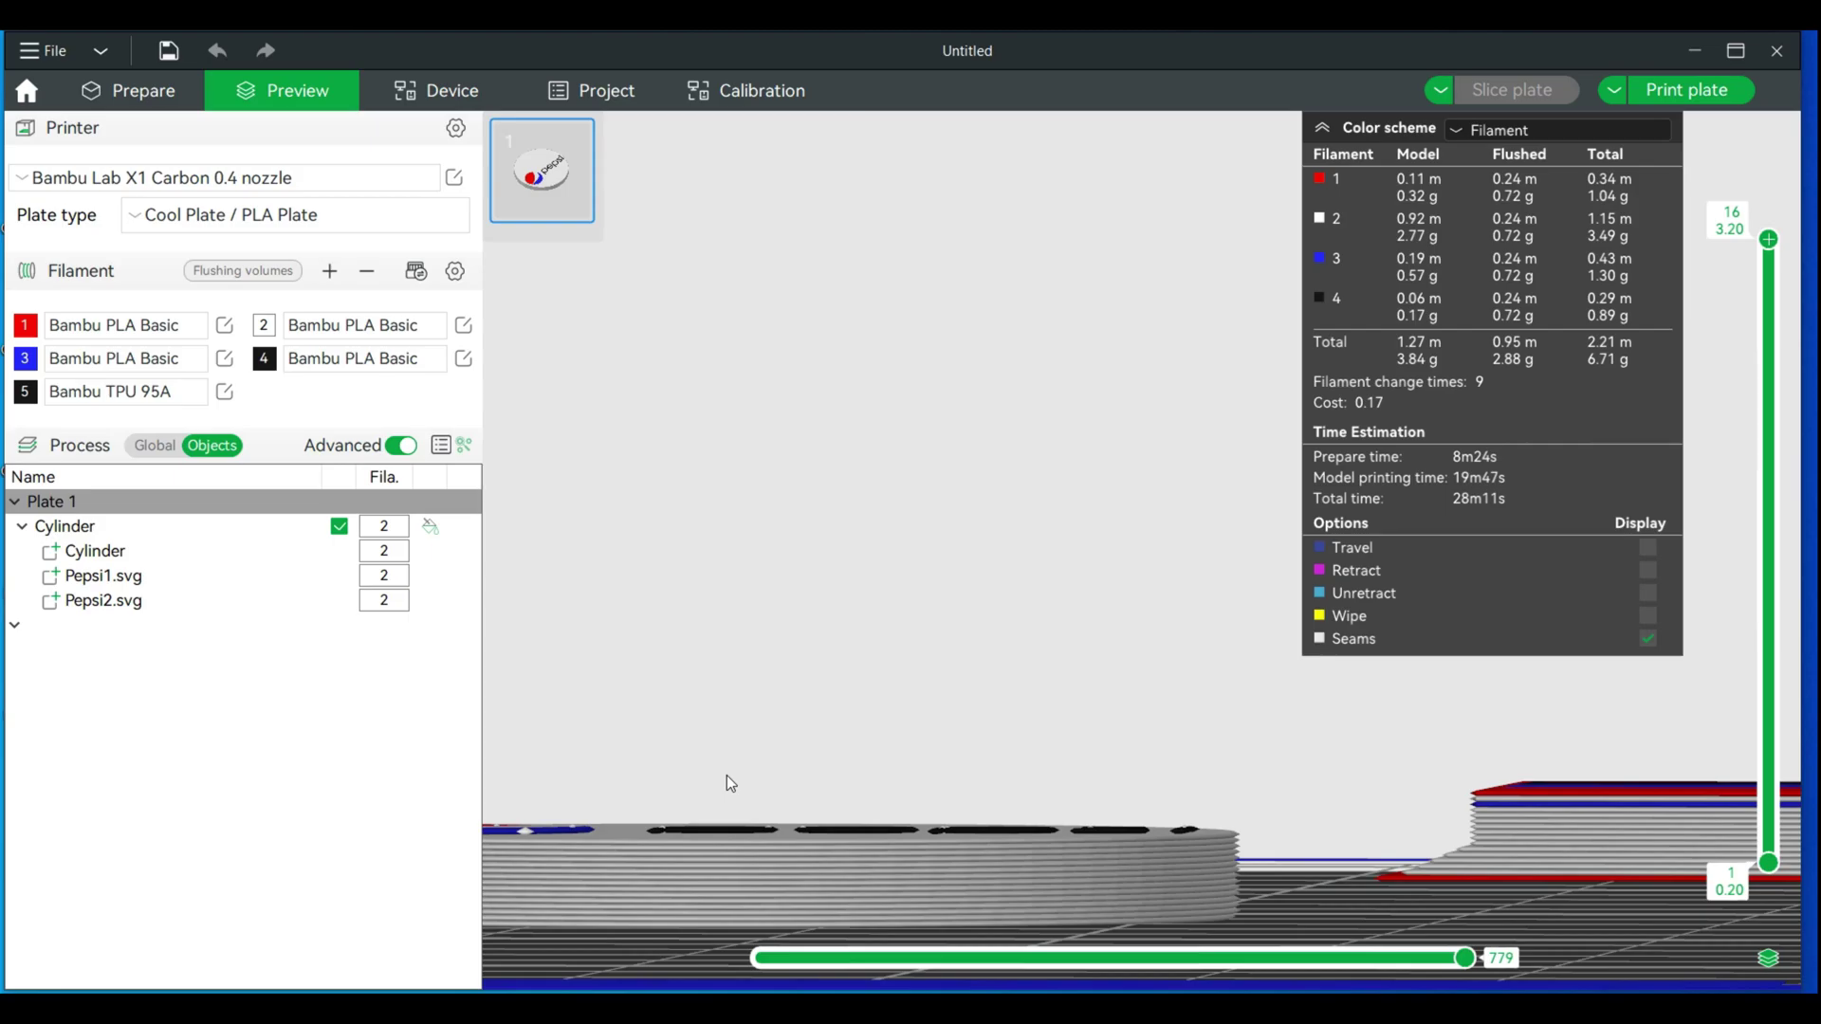
{"action": "left_click_drag", "start_coordinate": [753, 748], "coordinate": [755, 778]}
{"action": "scroll", "coordinate": [753, 776], "scroll_direction": "down", "scroll_amount": 2}
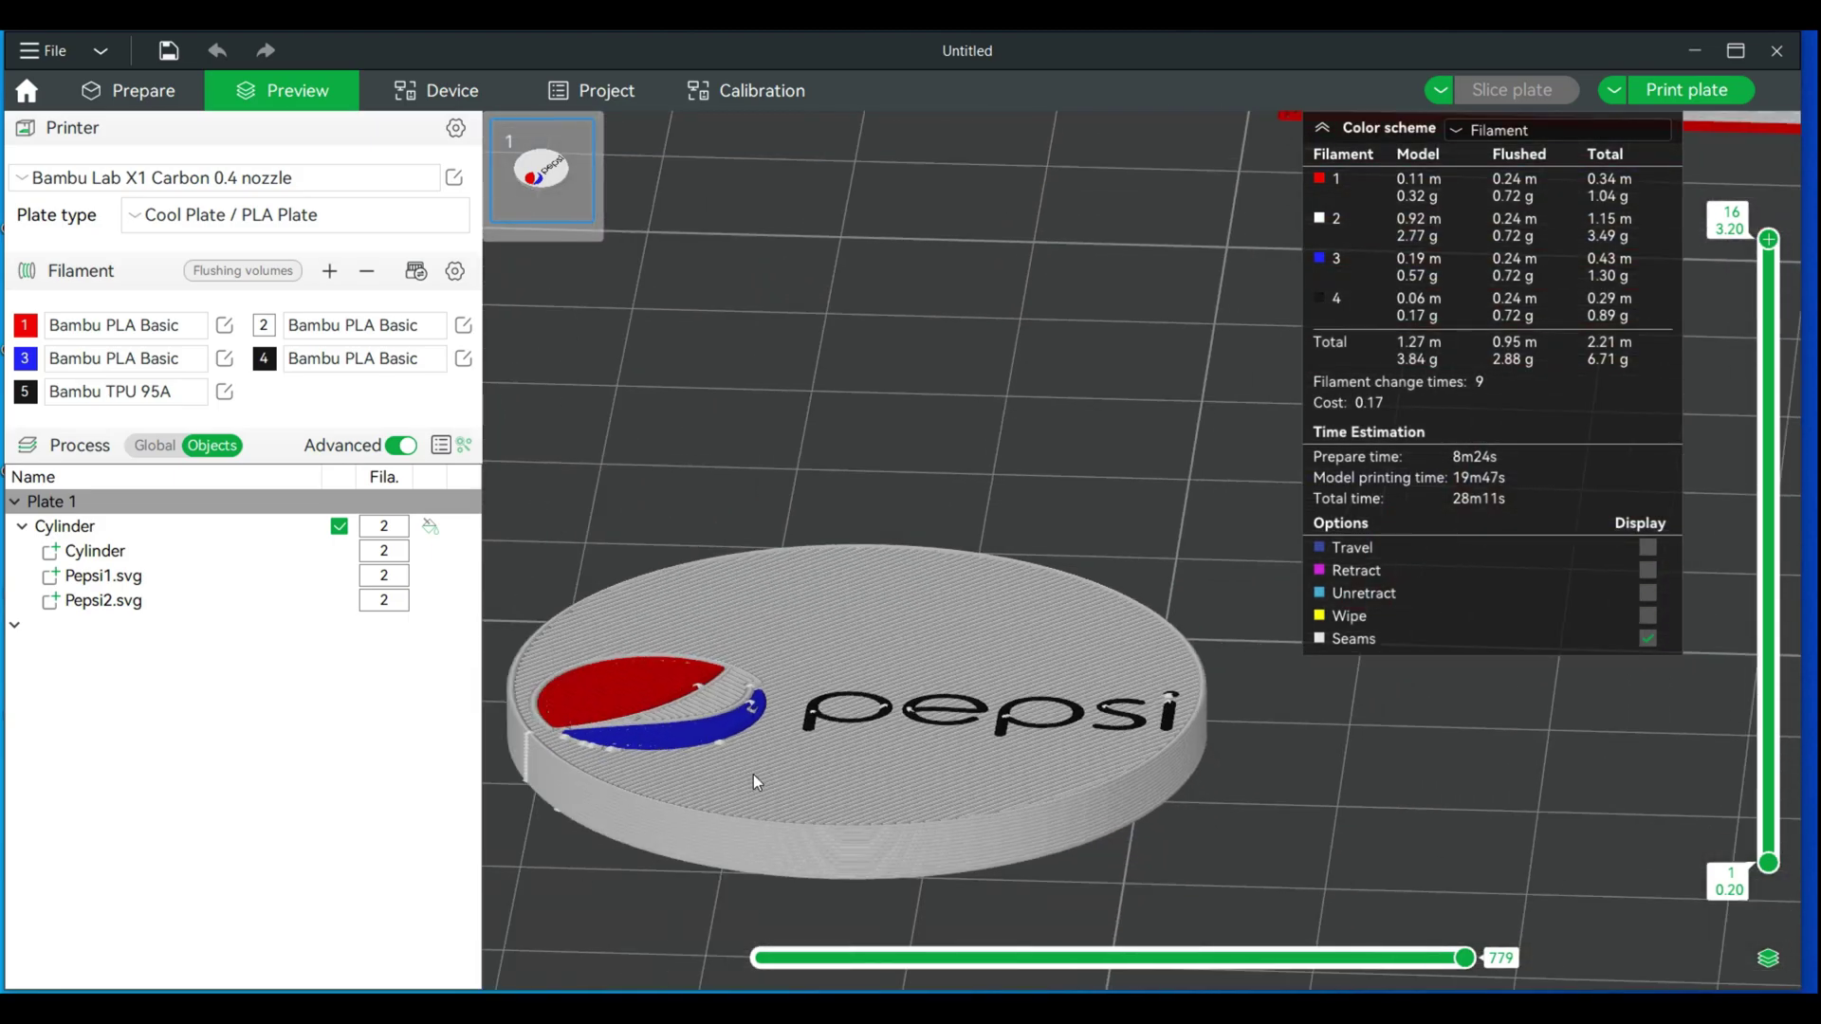
{"action": "left_click_drag", "start_coordinate": [747, 480], "coordinate": [755, 544]}
{"action": "scroll", "coordinate": [755, 544], "scroll_direction": "down", "scroll_amount": 3}
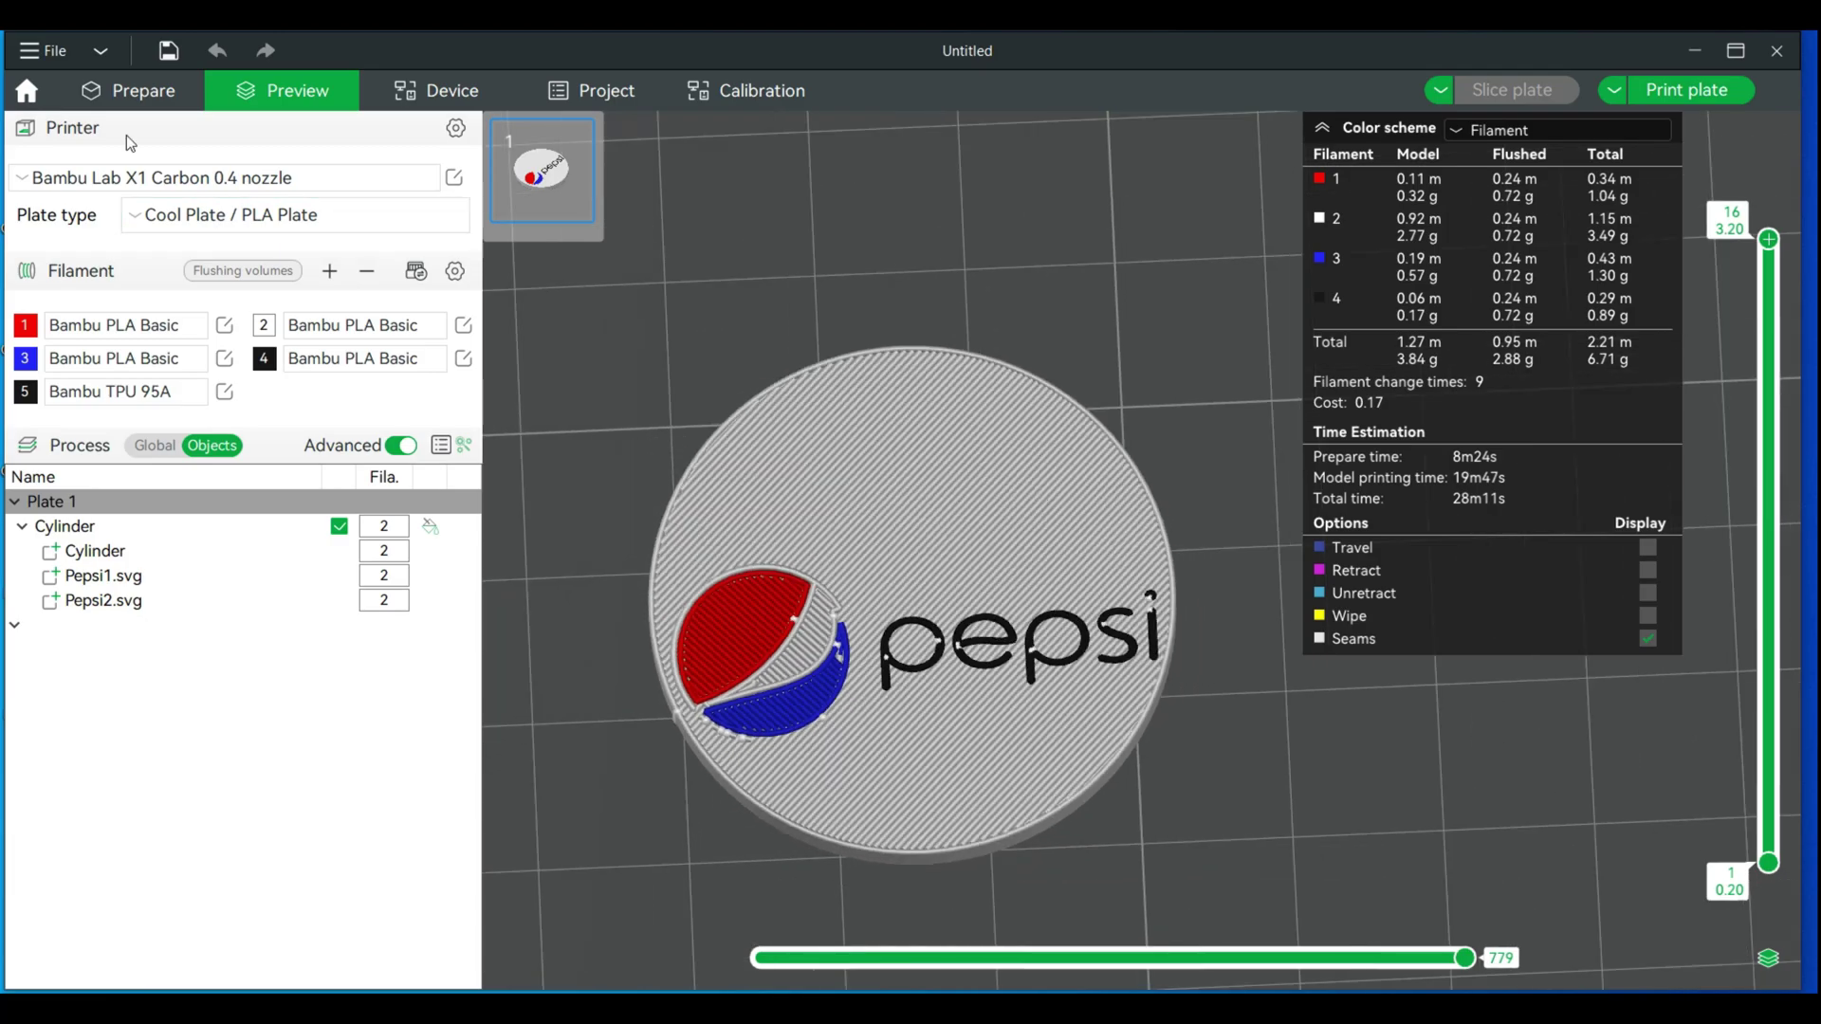
{"action": "left_click", "coordinate": [106, 90]}
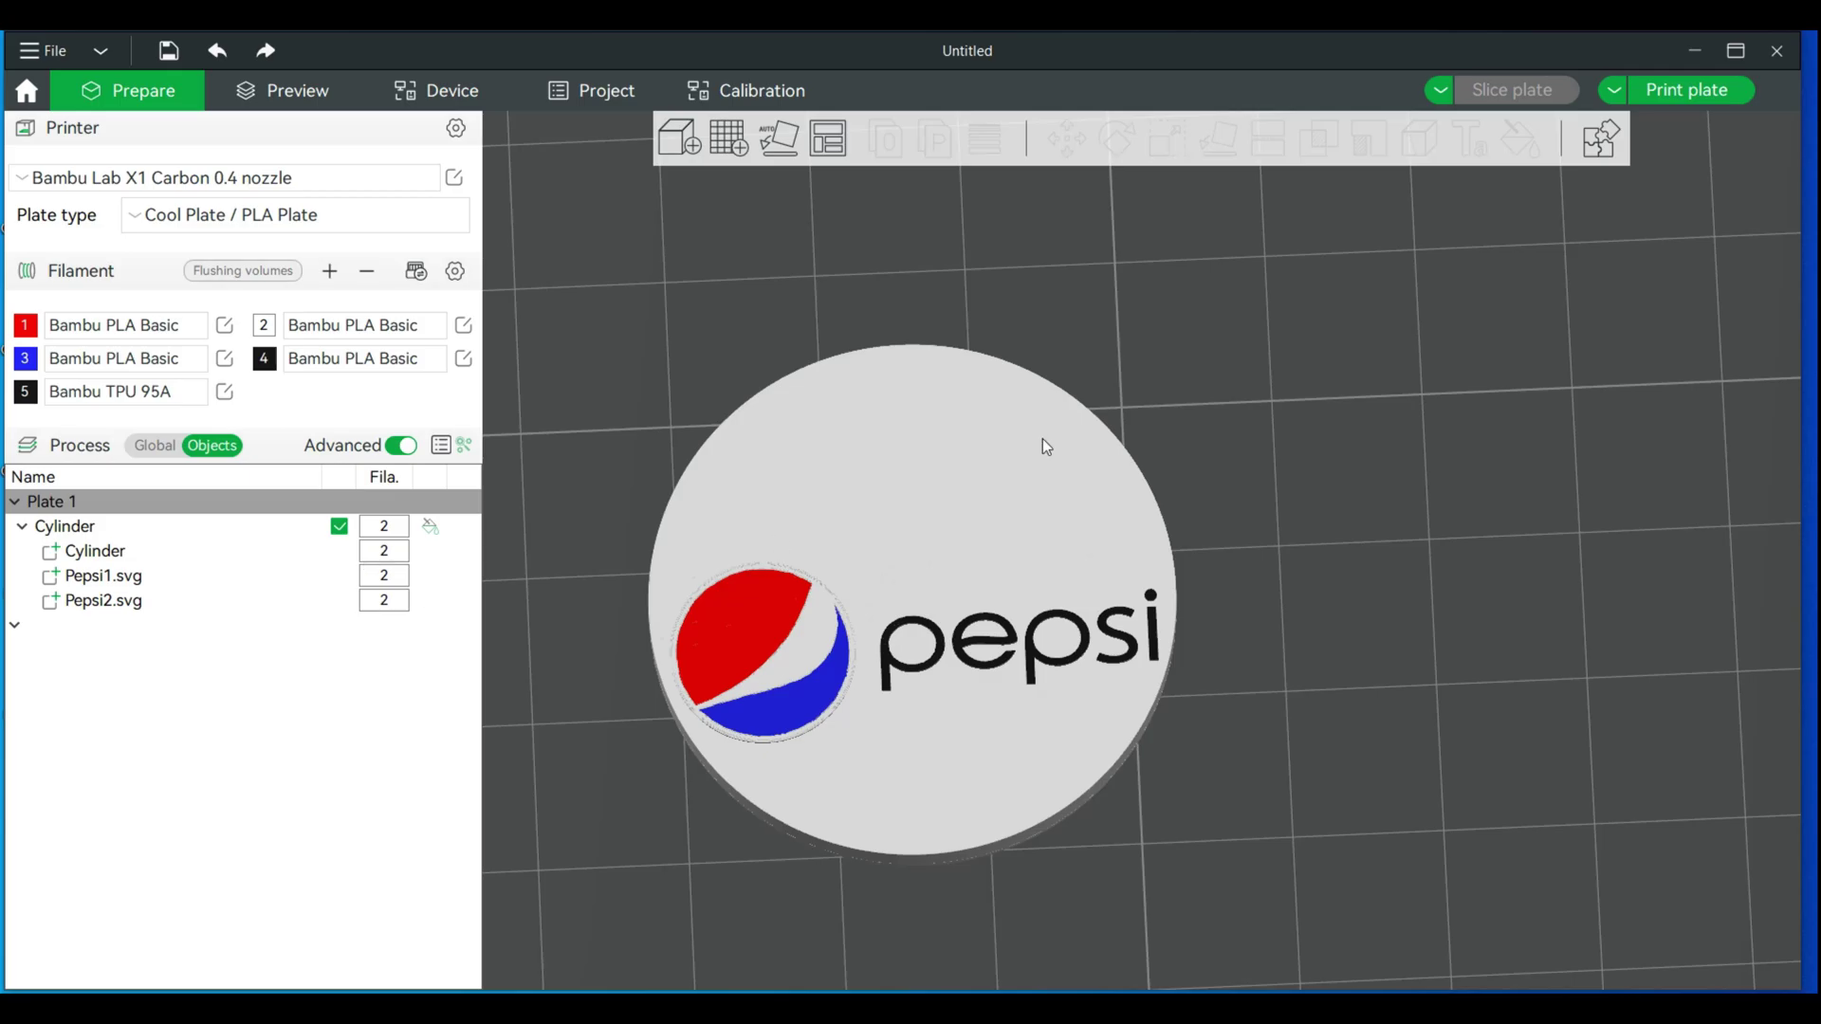
Select Pepsi1.svg and drag the pepsi wordmark slightly up the coin face
{"action": "scroll", "coordinate": [765, 327], "scroll_direction": "down", "scroll_amount": 4}
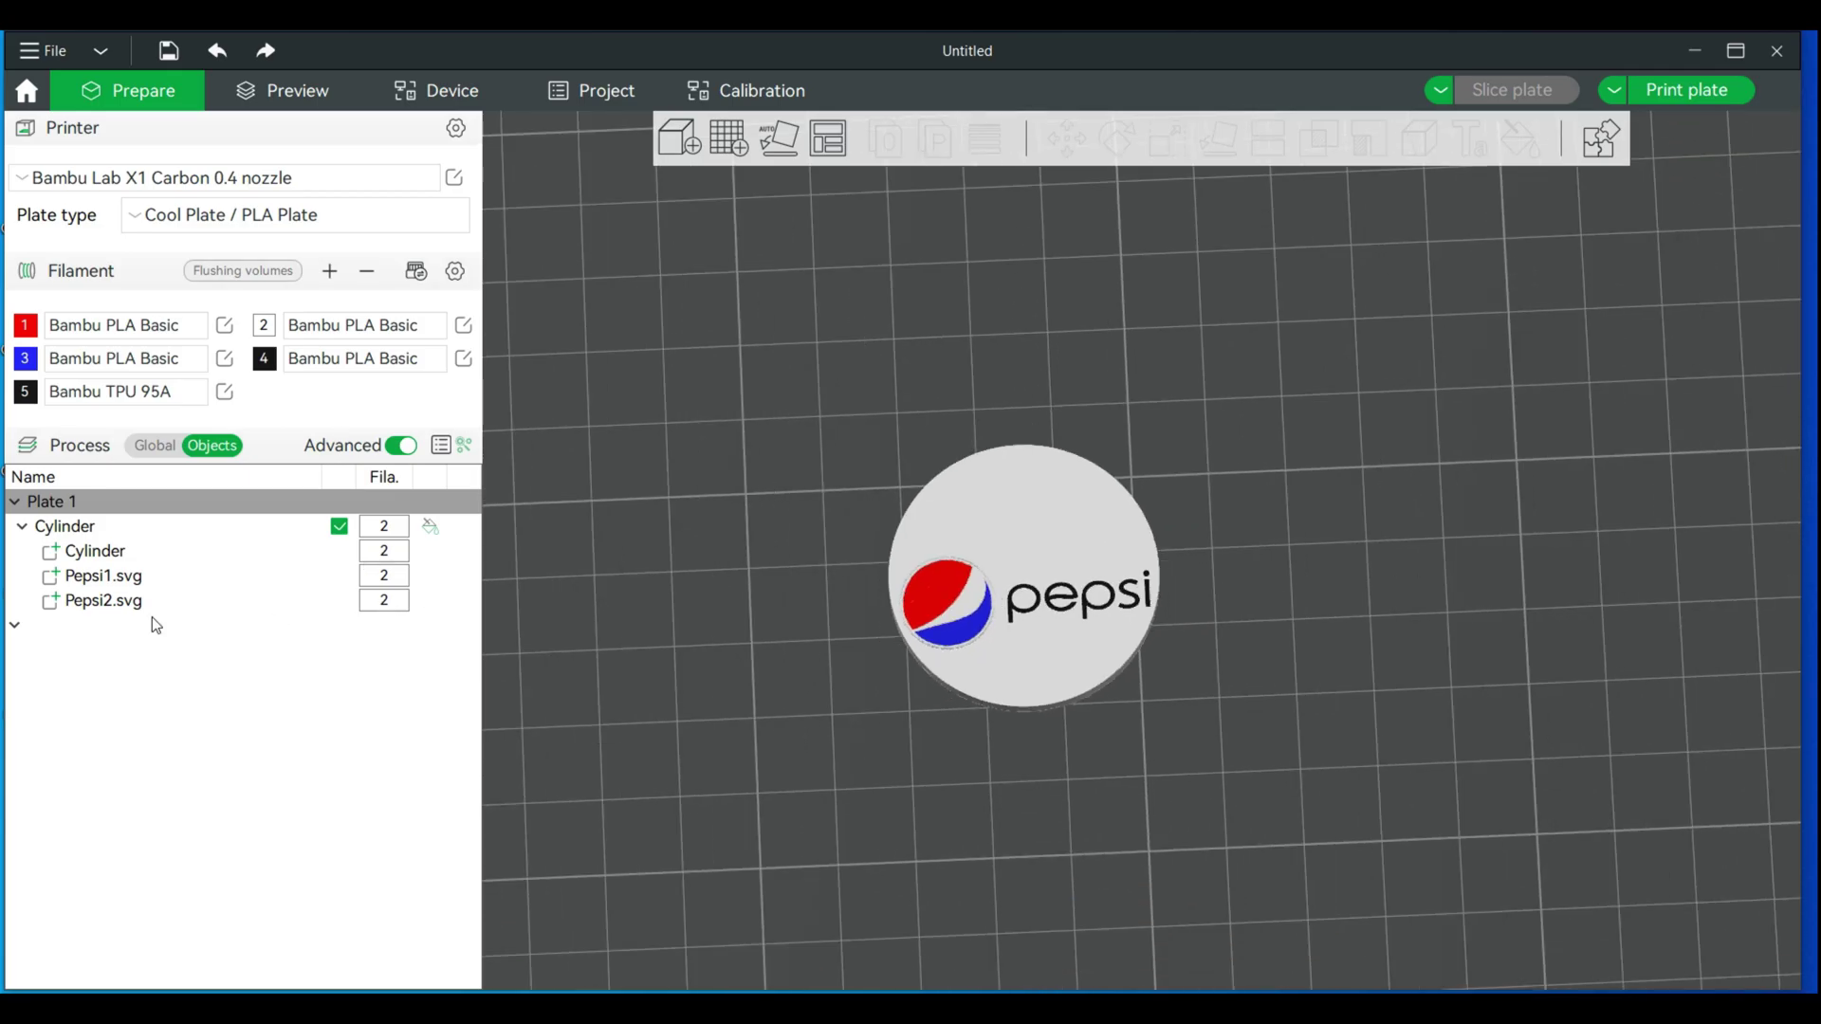
{"action": "left_click", "coordinate": [123, 607]}
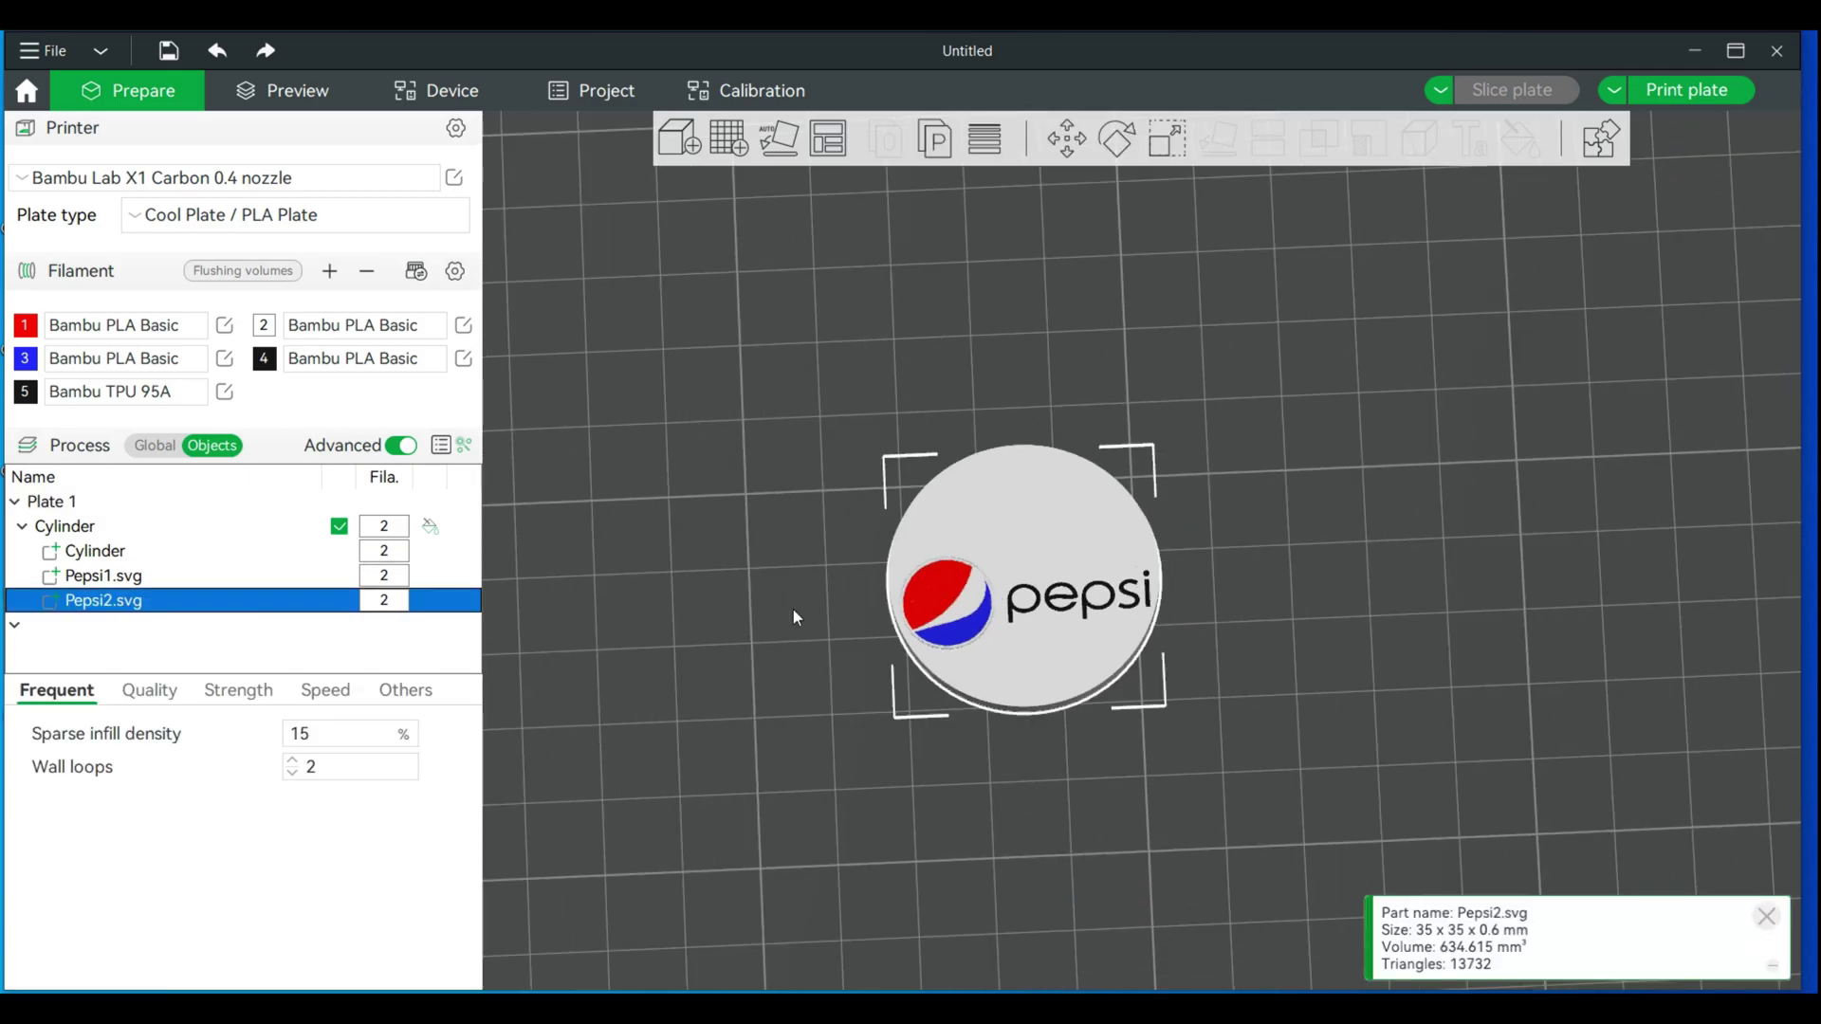
{"action": "left_click", "coordinate": [94, 577]}
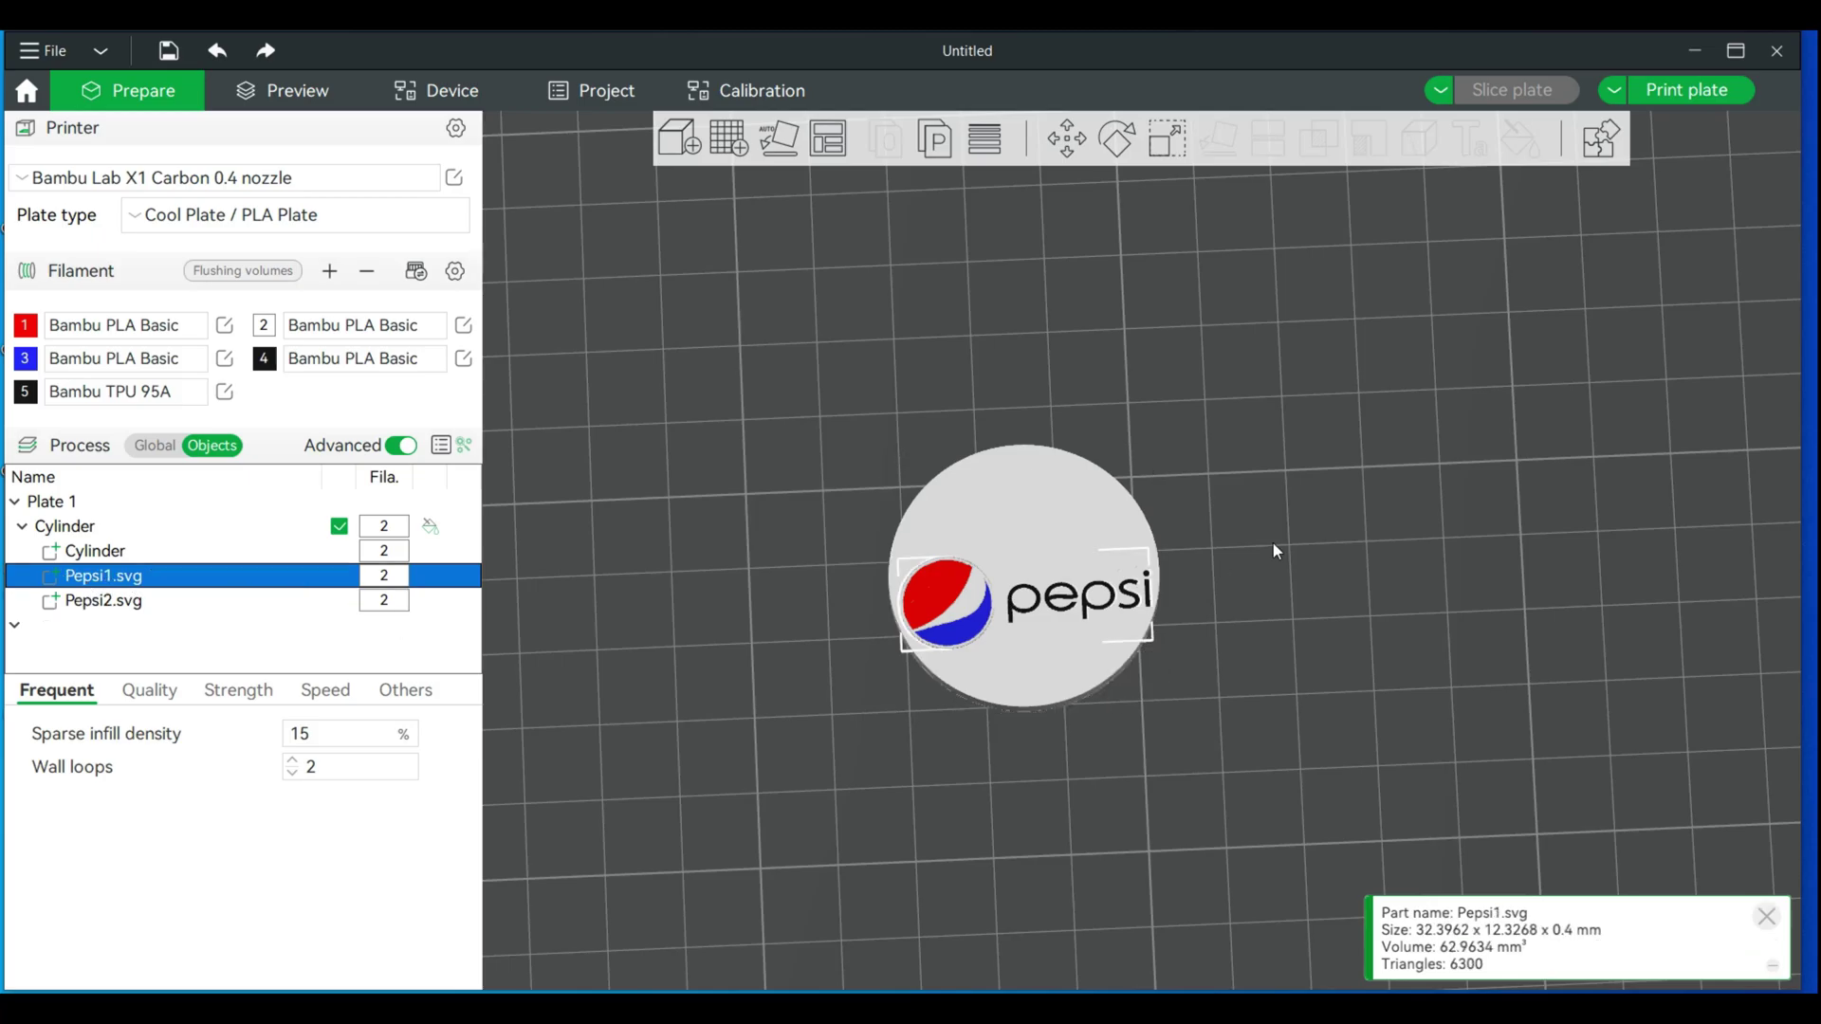
{"action": "left_click_drag", "start_coordinate": [977, 611], "coordinate": [978, 593]}
{"action": "left_click", "coordinate": [1461, 264]}
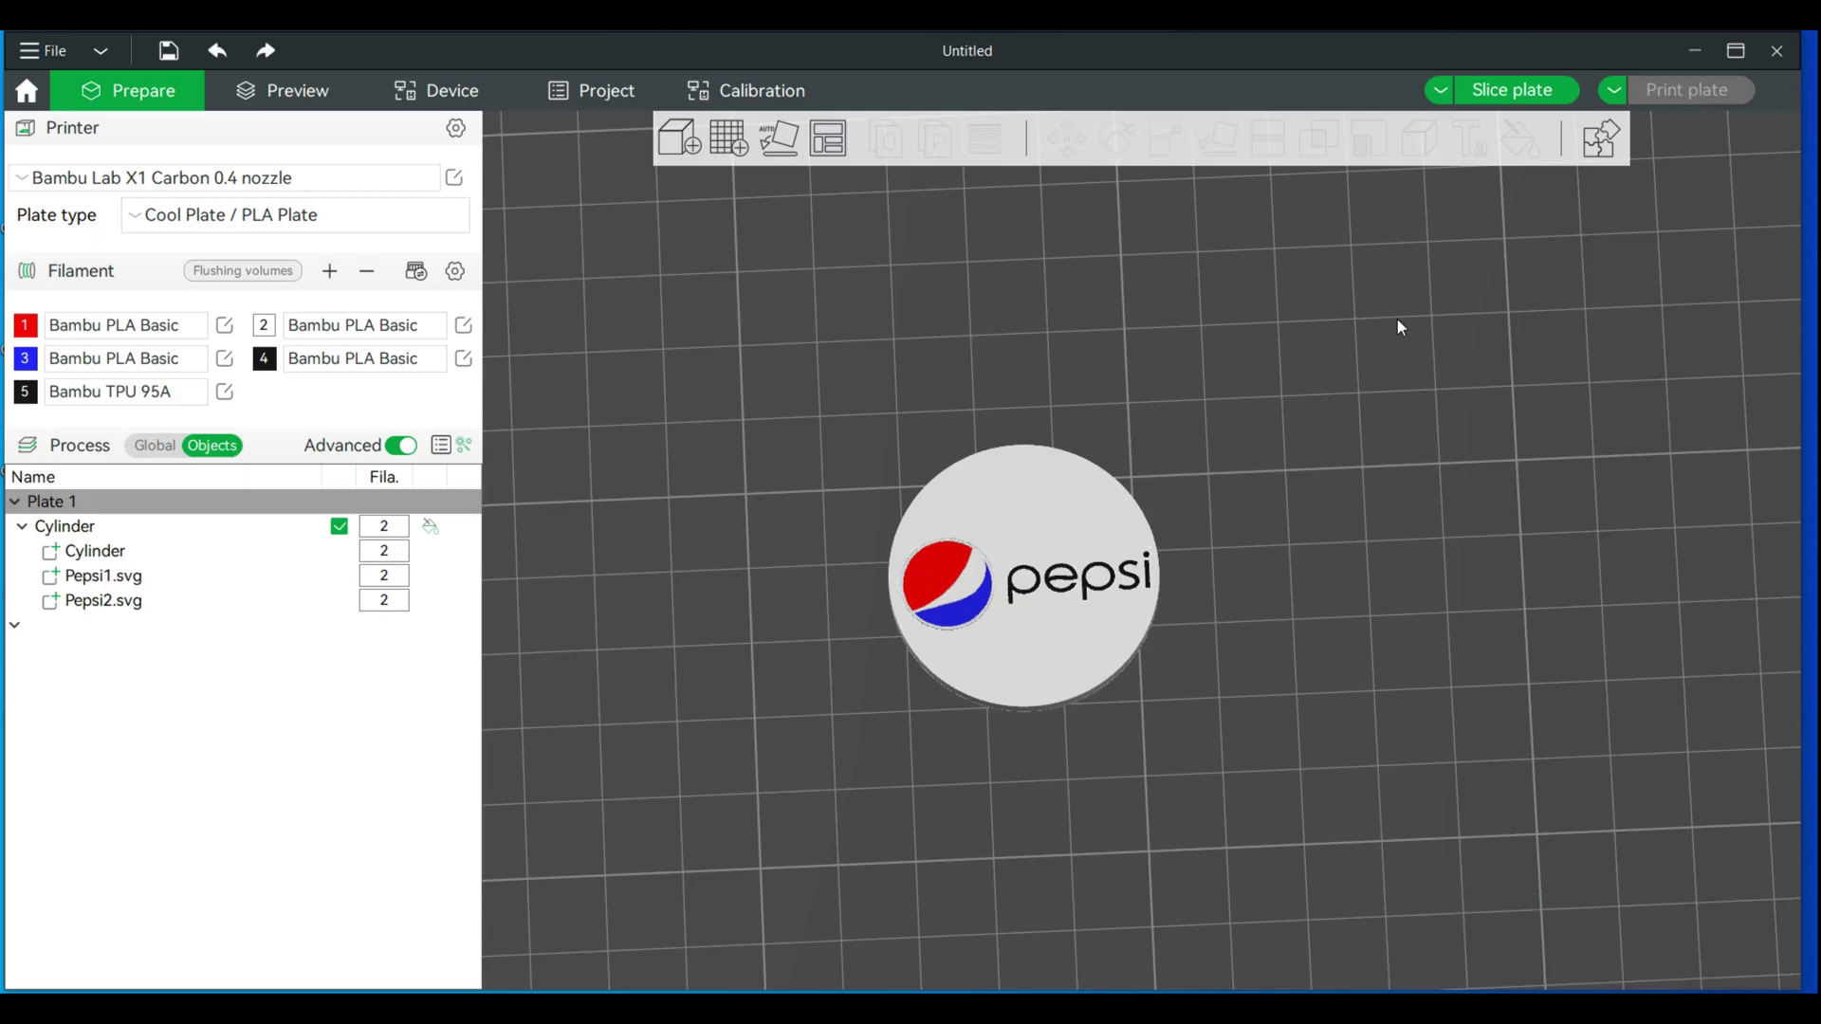
{"action": "scroll", "coordinate": [1389, 346], "scroll_direction": "up", "scroll_amount": 3}
{"action": "left_click_drag", "start_coordinate": [1382, 377], "coordinate": [1348, 313]}
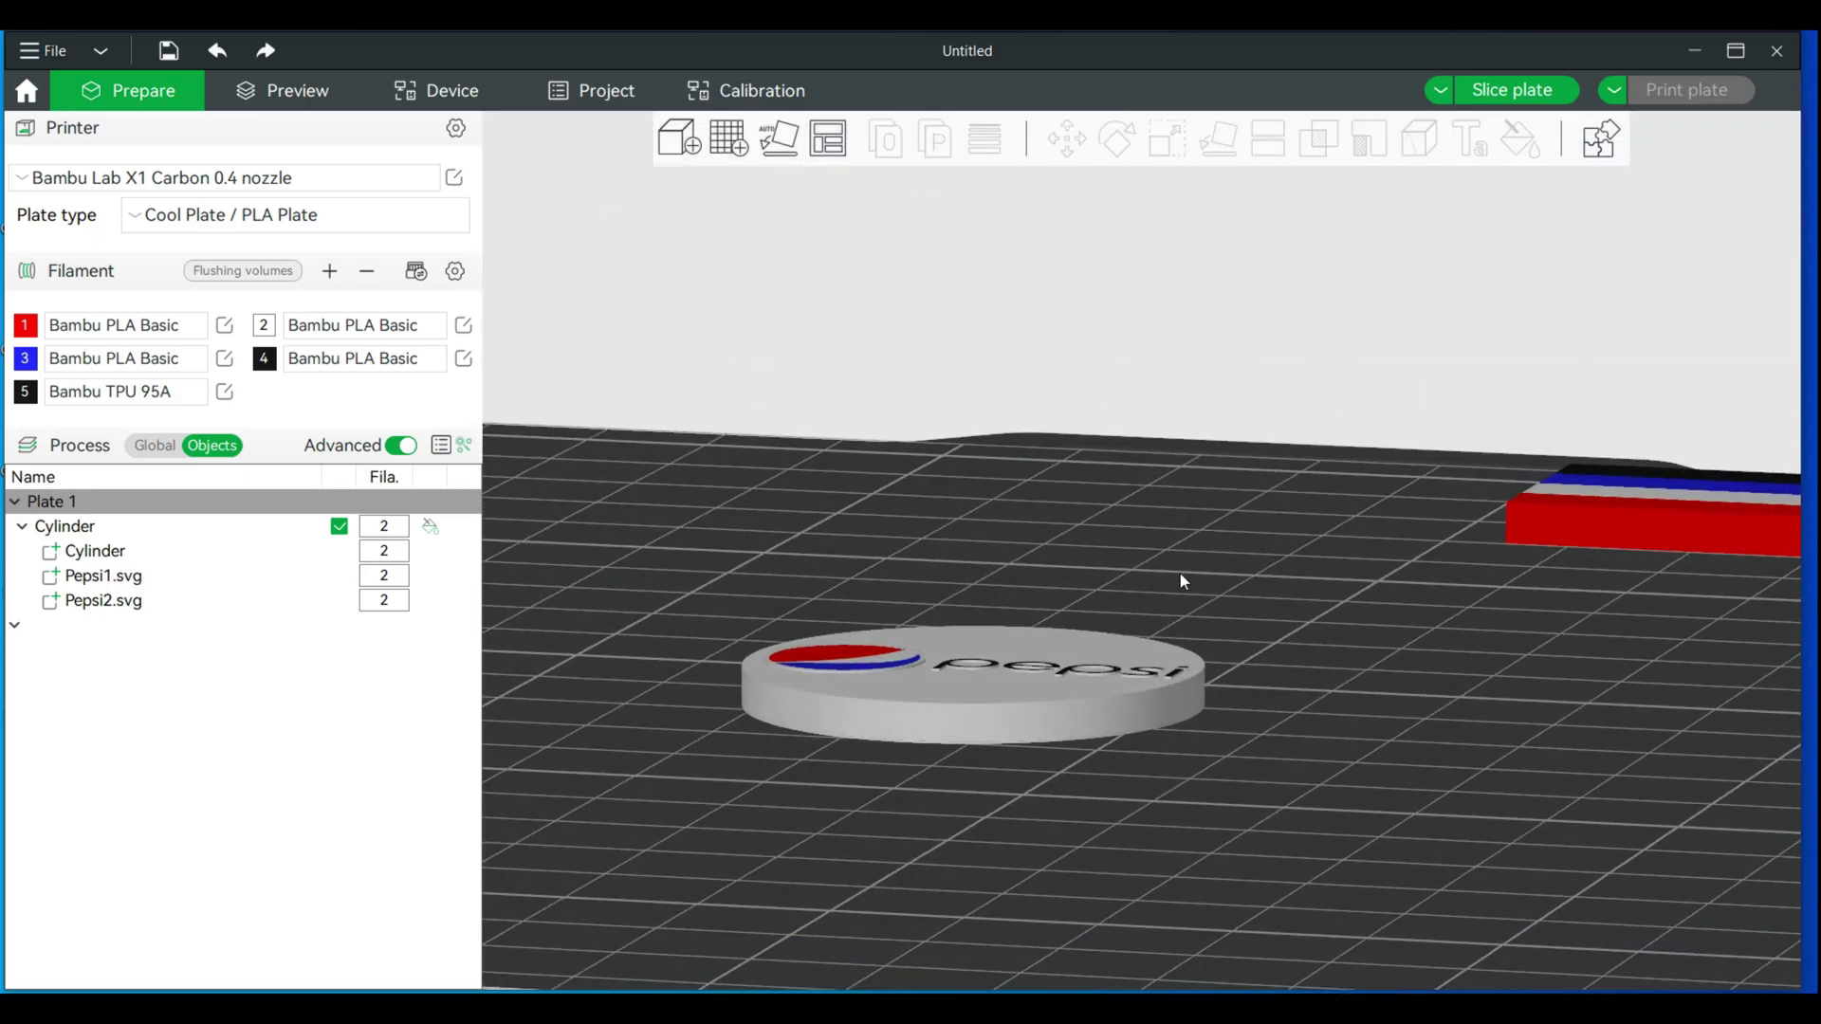
Lower the Pepsi1.svg part with the Move tool from Z 12.75 to 12.02 mm
{"action": "left_click", "coordinate": [118, 576]}
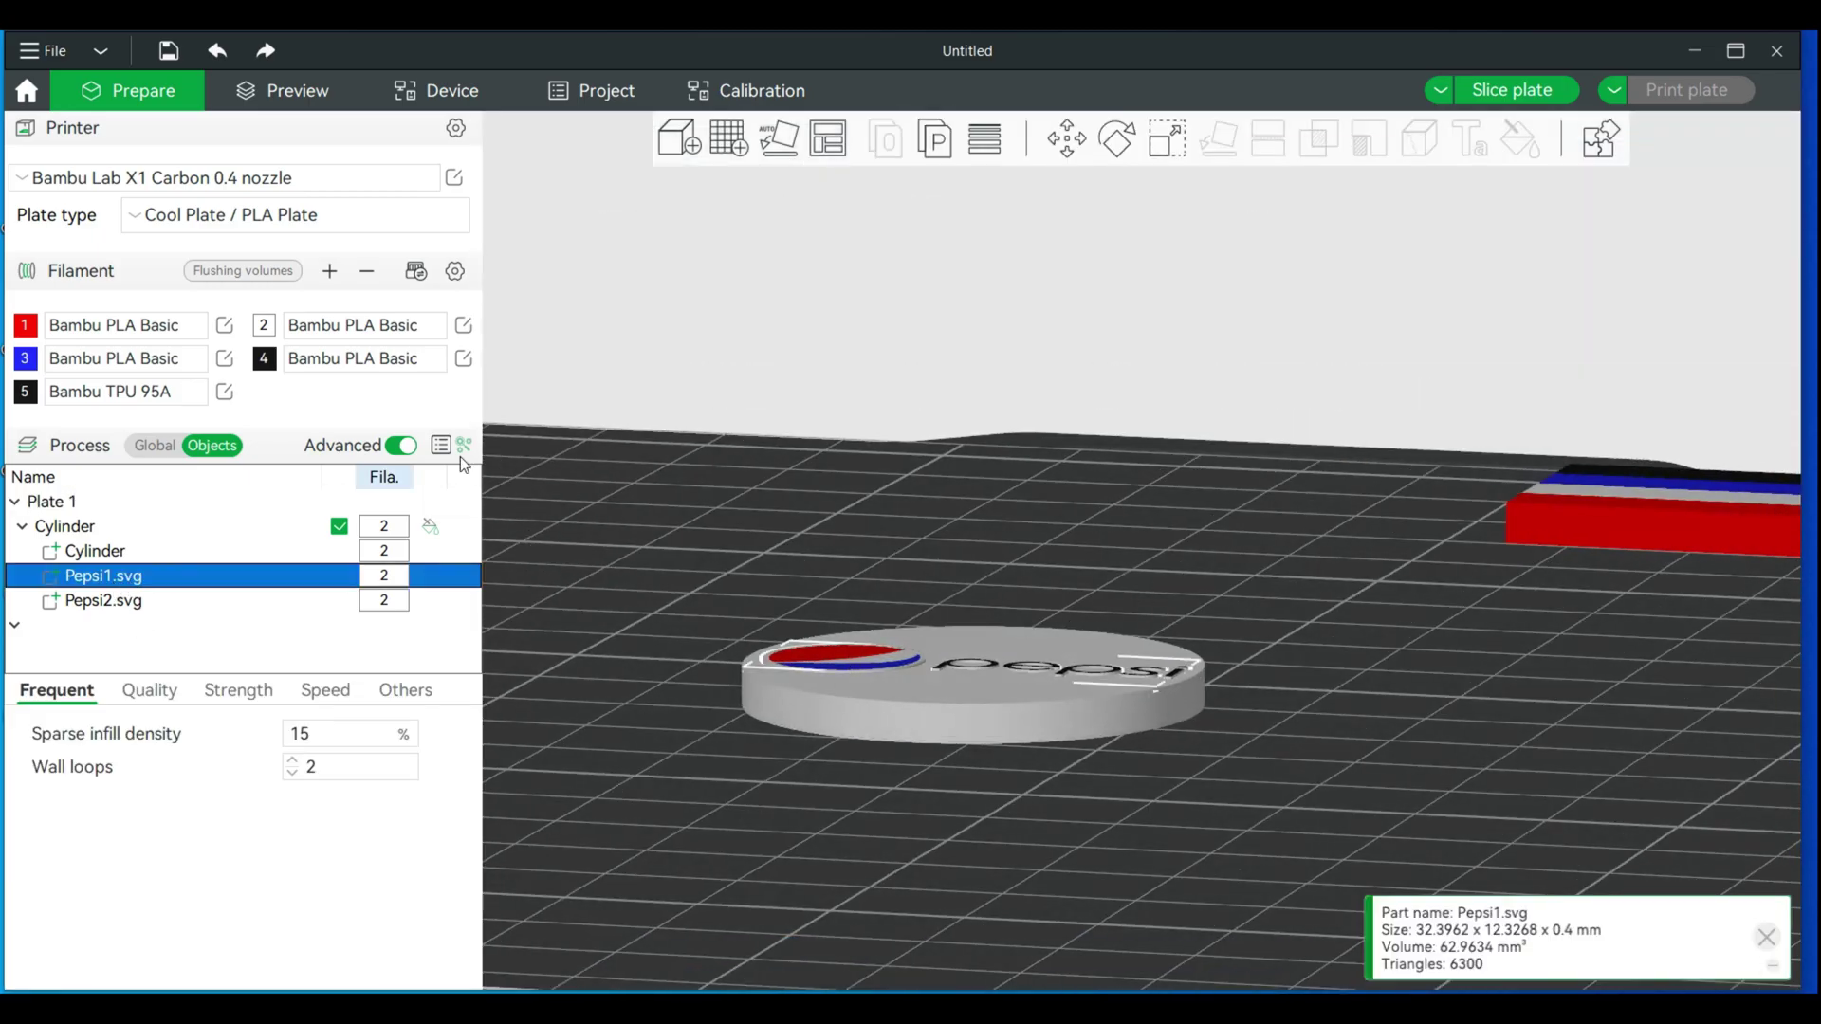
{"action": "left_click", "coordinate": [1069, 142]}
{"action": "left_click_drag", "start_coordinate": [1015, 474], "coordinate": [1038, 459]}
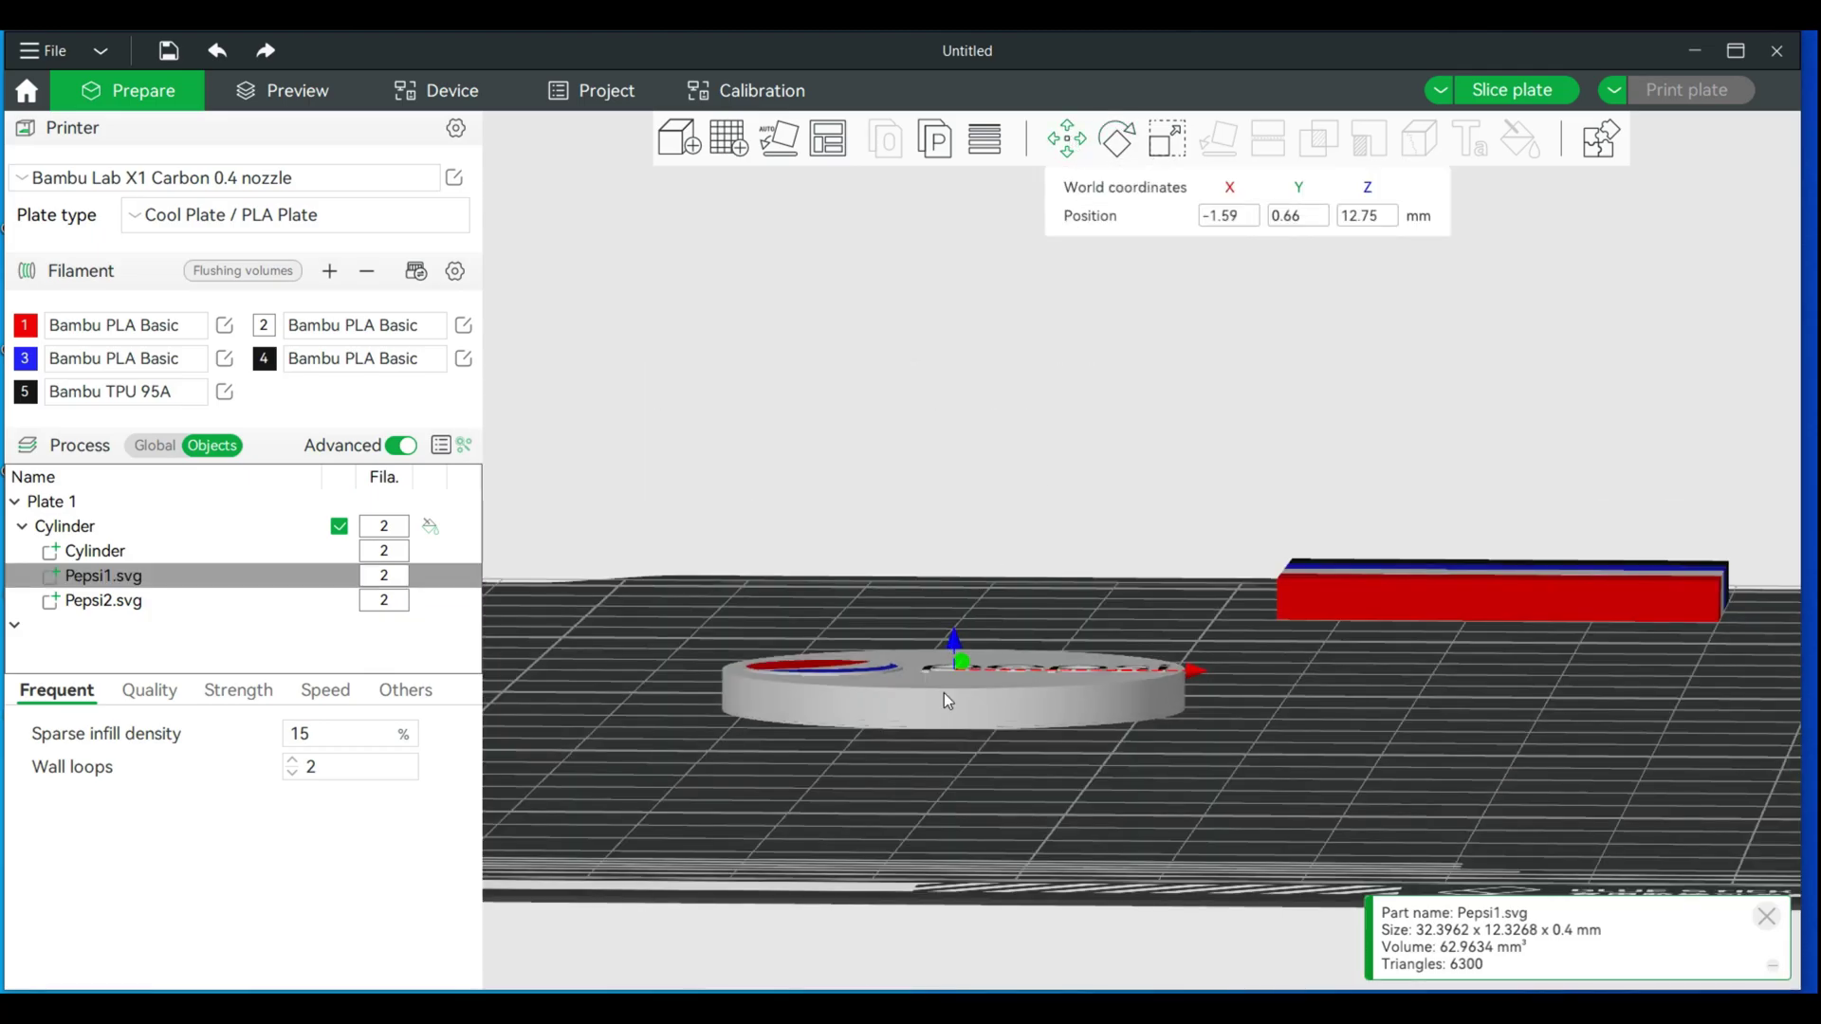
{"action": "left_click_drag", "start_coordinate": [956, 647], "coordinate": [948, 579]}
{"action": "scroll", "coordinate": [944, 545], "scroll_direction": "up", "scroll_amount": 3}
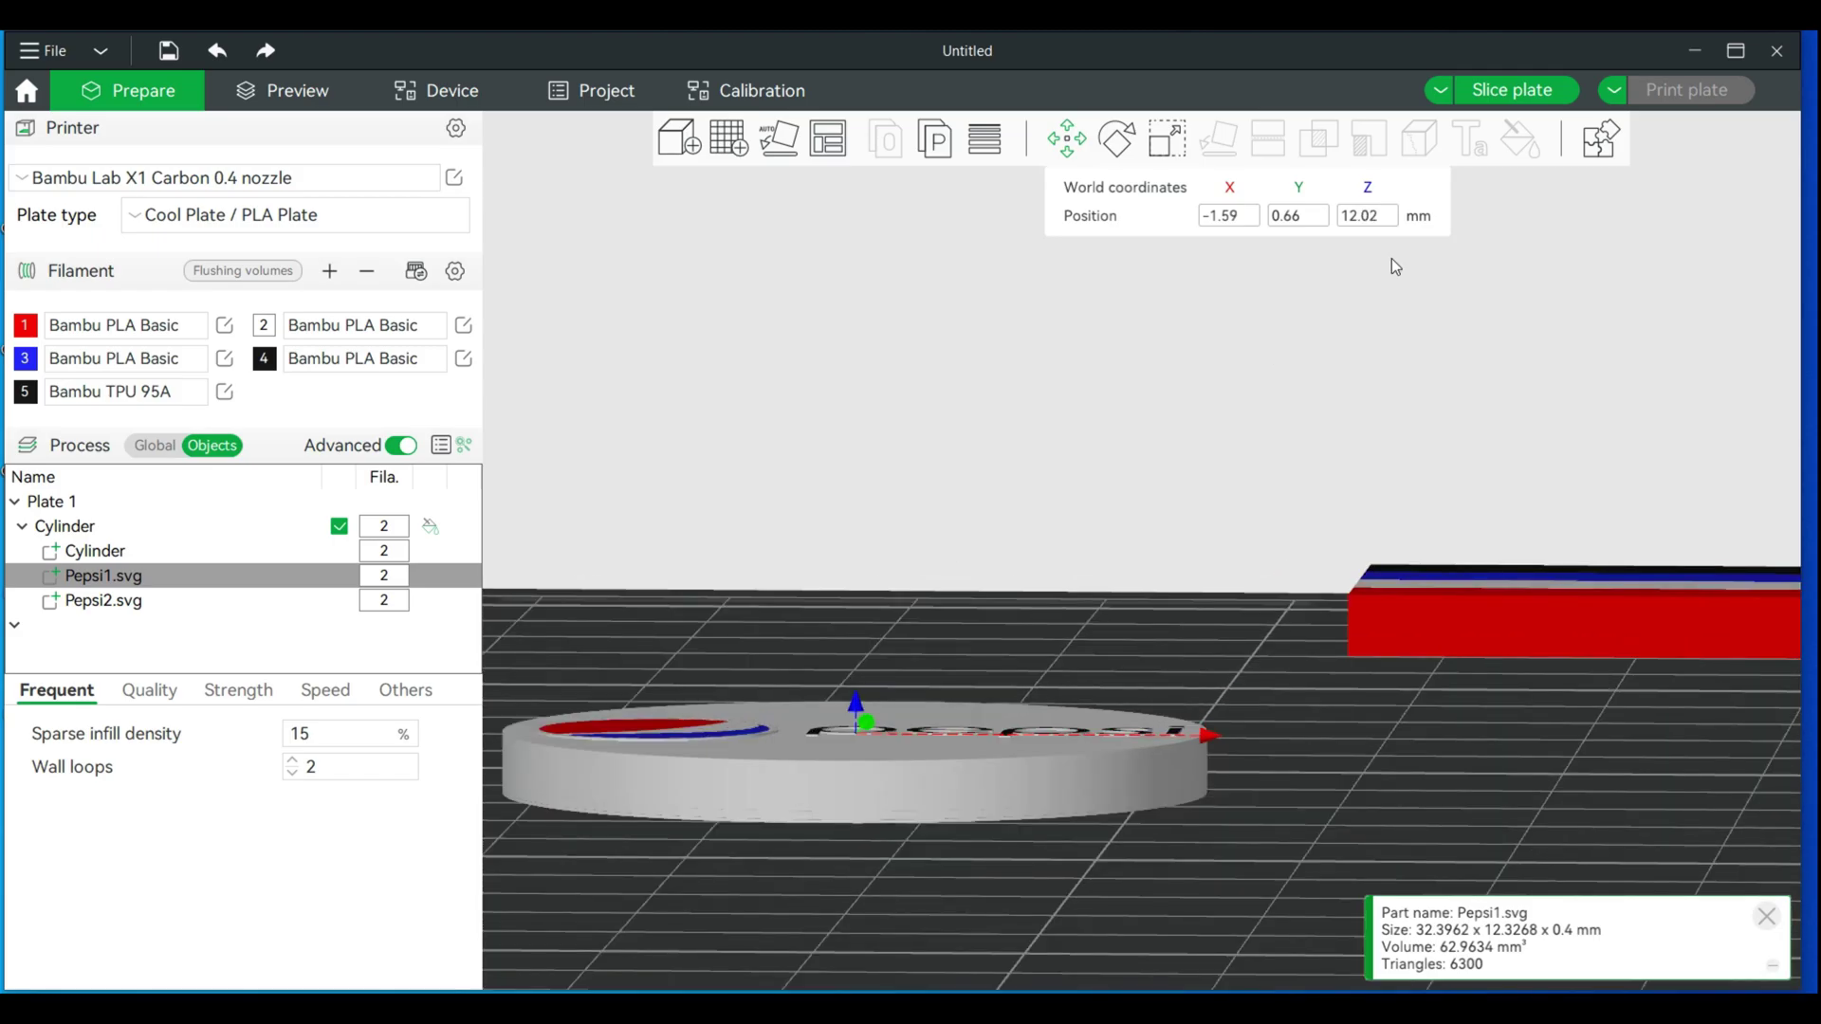
Re-slice the plate and zoom the preview to check the adjusted Pepsi logo
{"action": "left_click", "coordinate": [1512, 89]}
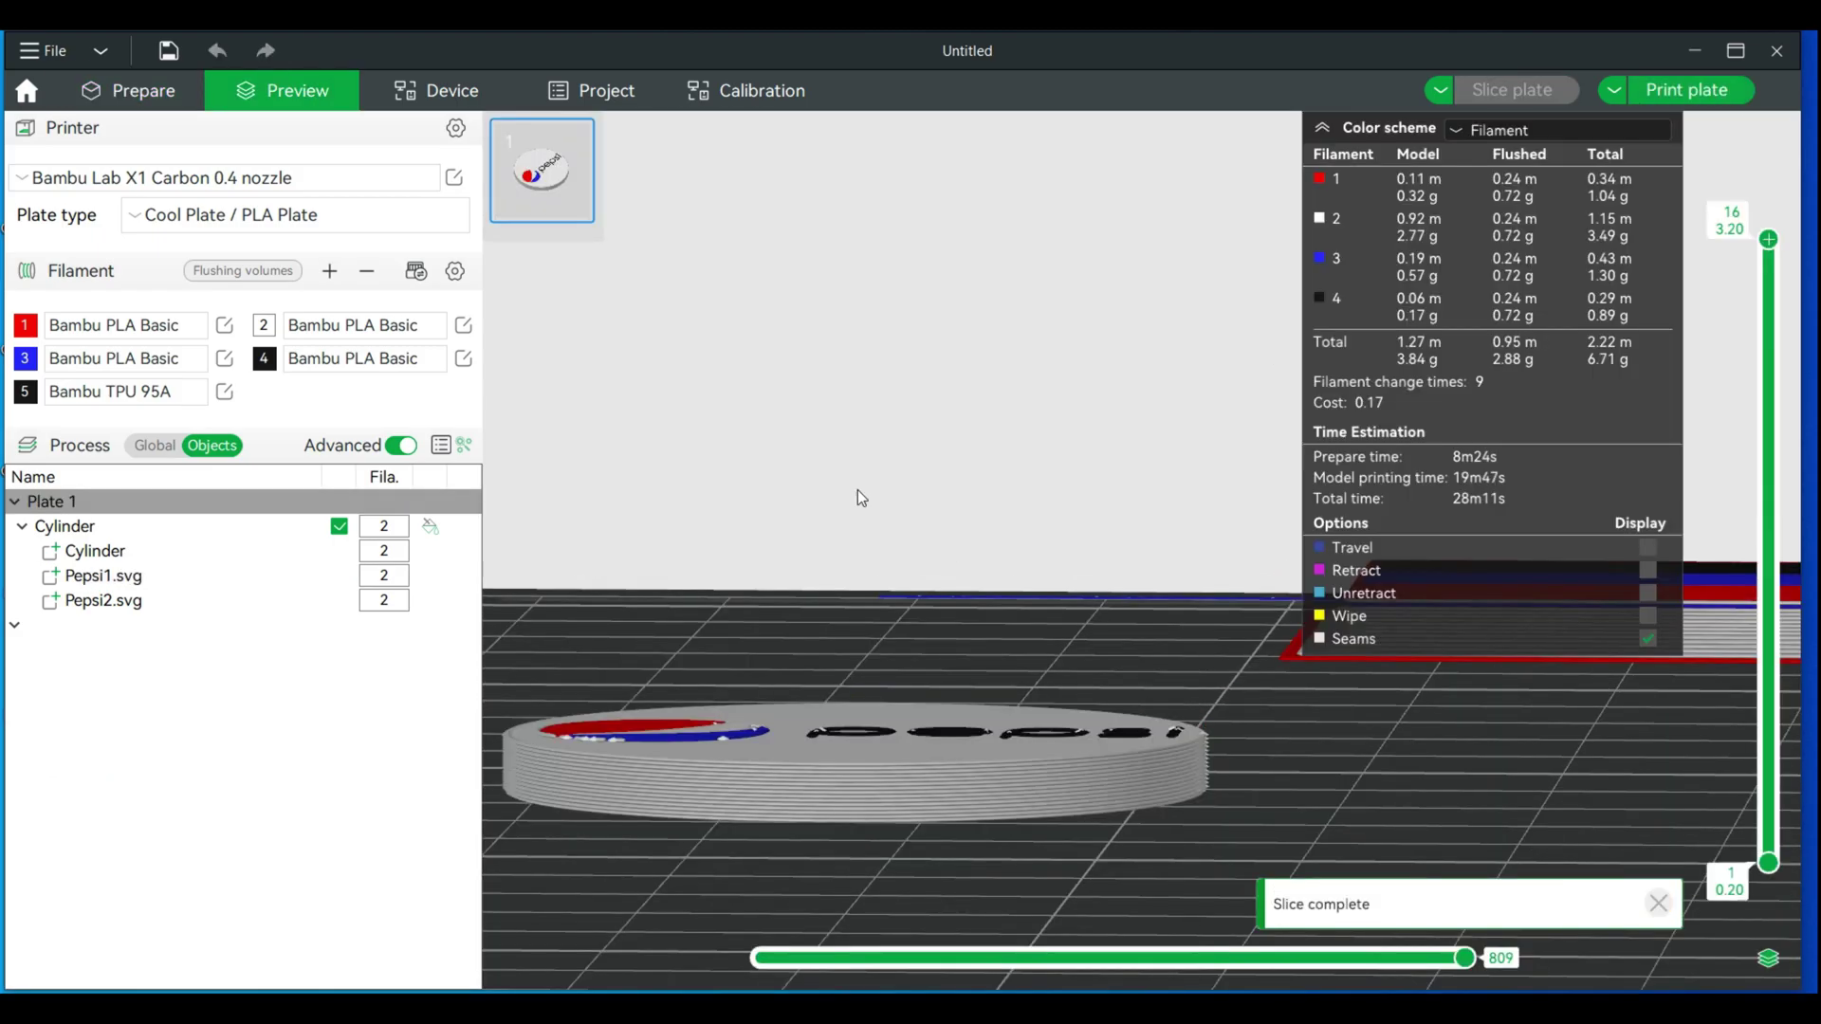
{"action": "left_click_drag", "start_coordinate": [752, 547], "coordinate": [766, 584]}
{"action": "scroll", "coordinate": [765, 605], "scroll_direction": "up", "scroll_amount": 5}
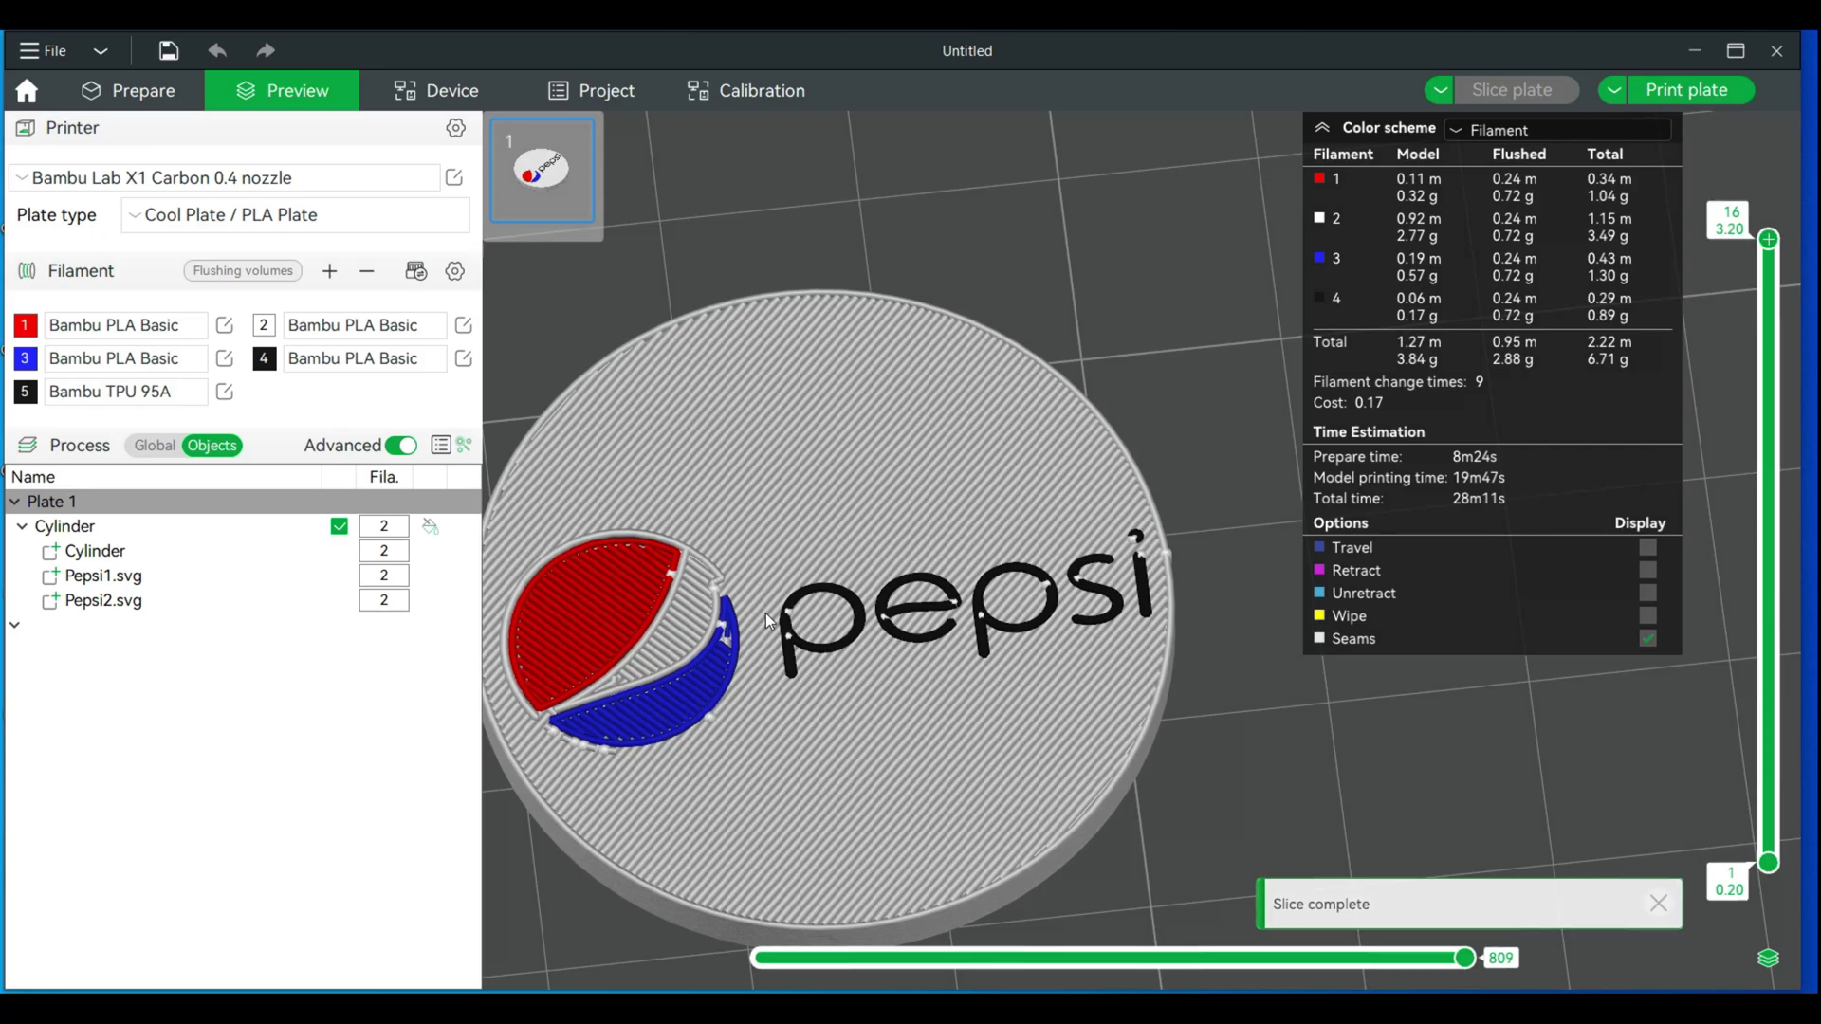
{"action": "scroll", "coordinate": [764, 617], "scroll_direction": "down", "scroll_amount": 4}
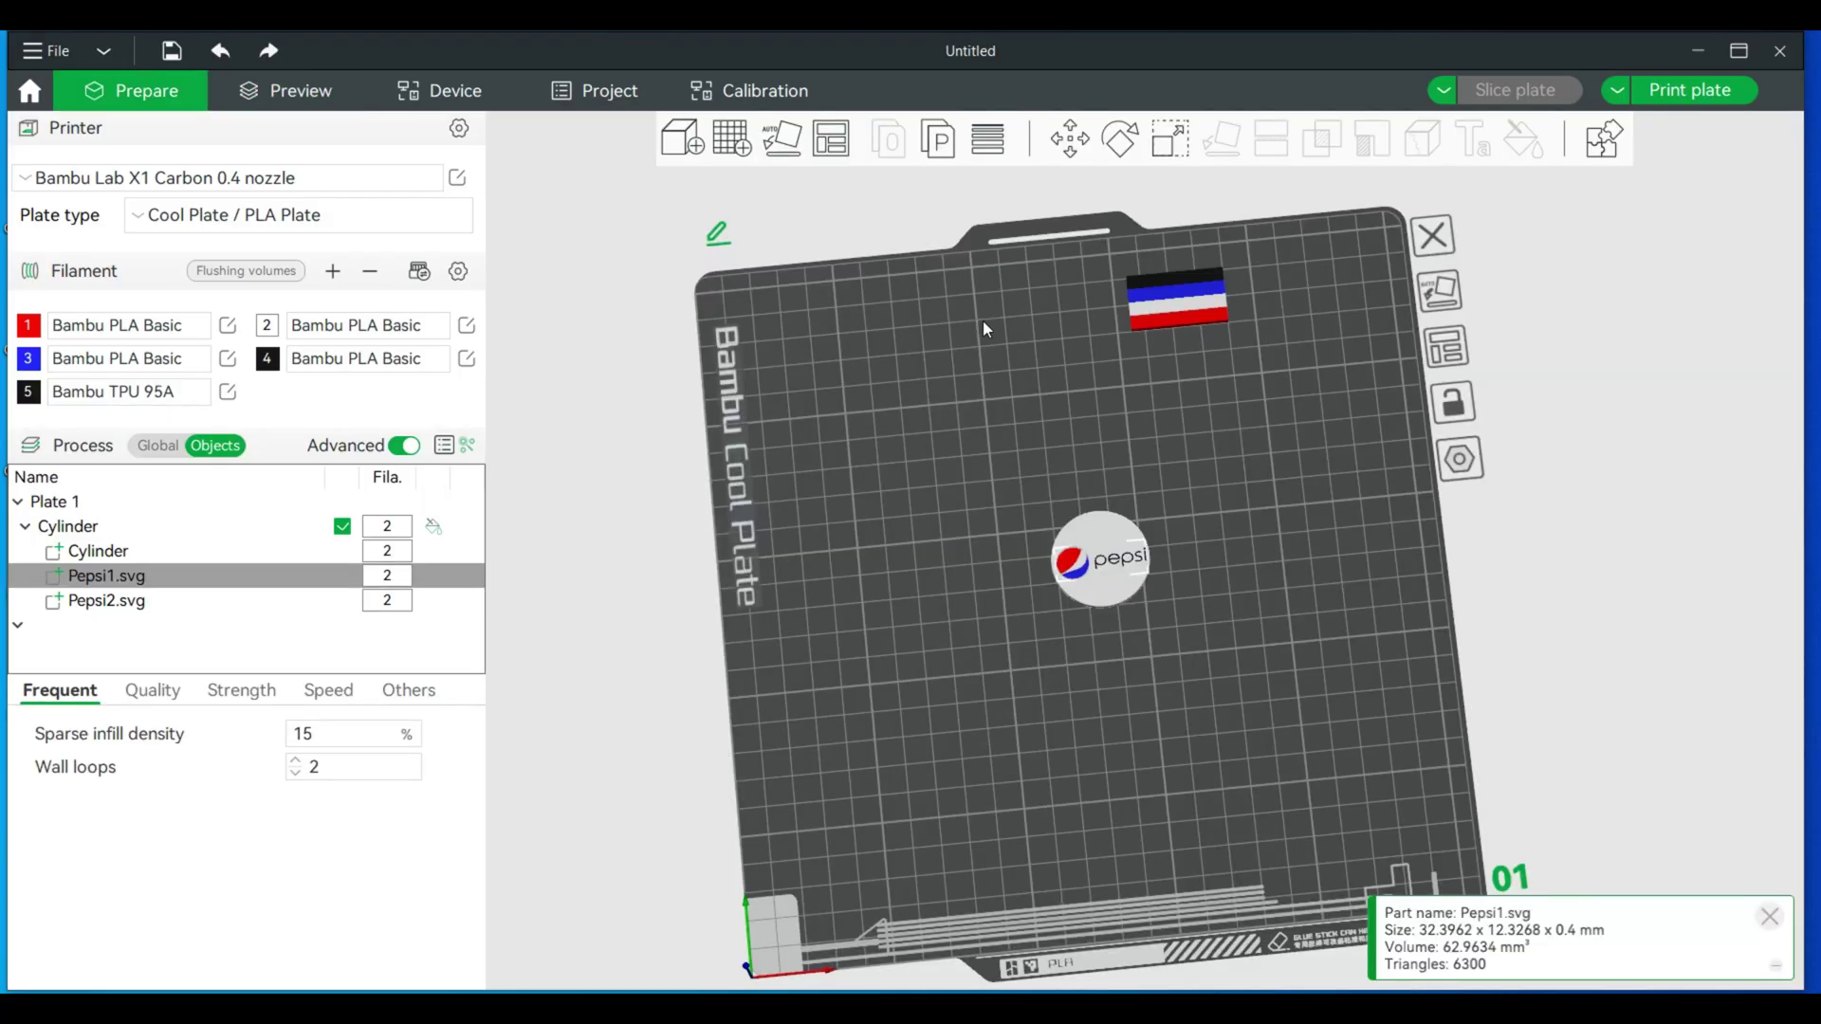
Add an empty second plate and clone the Pepsi coin onto it
{"action": "left_click_drag", "start_coordinate": [914, 417], "coordinate": [1011, 408]}
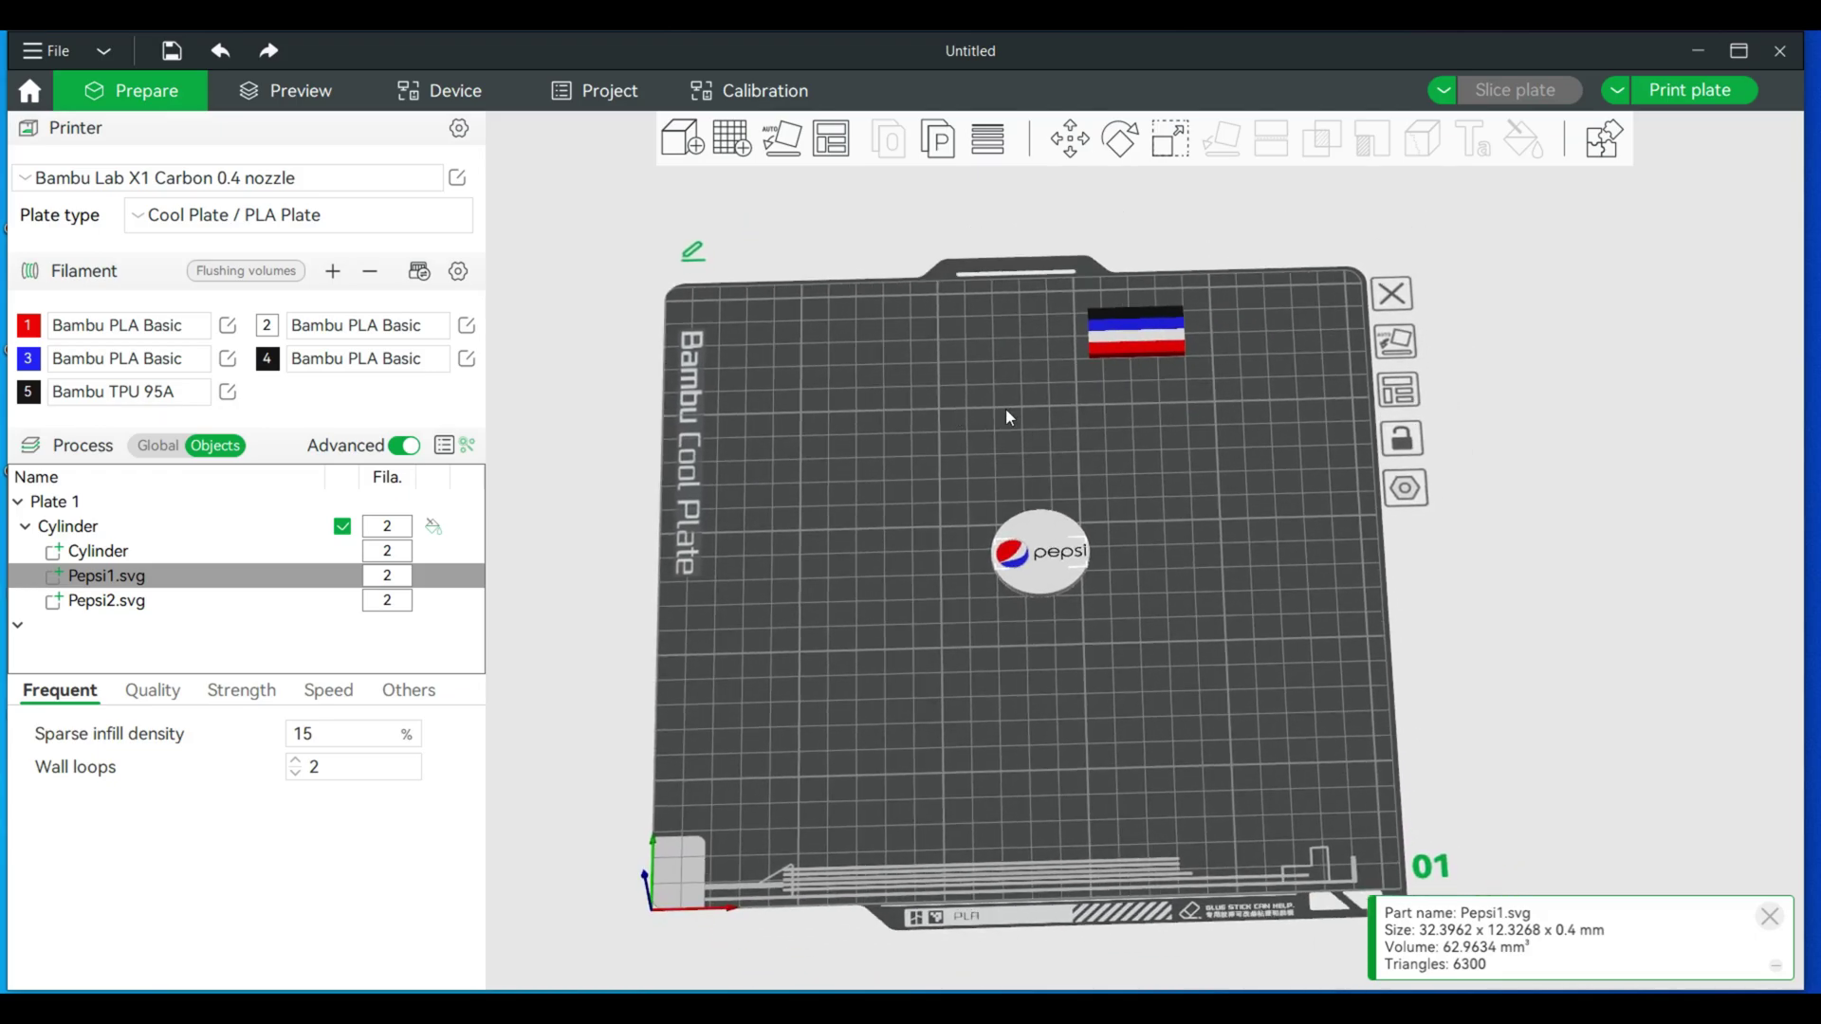
{"action": "scroll", "coordinate": [1007, 415], "scroll_direction": "up", "scroll_amount": 2}
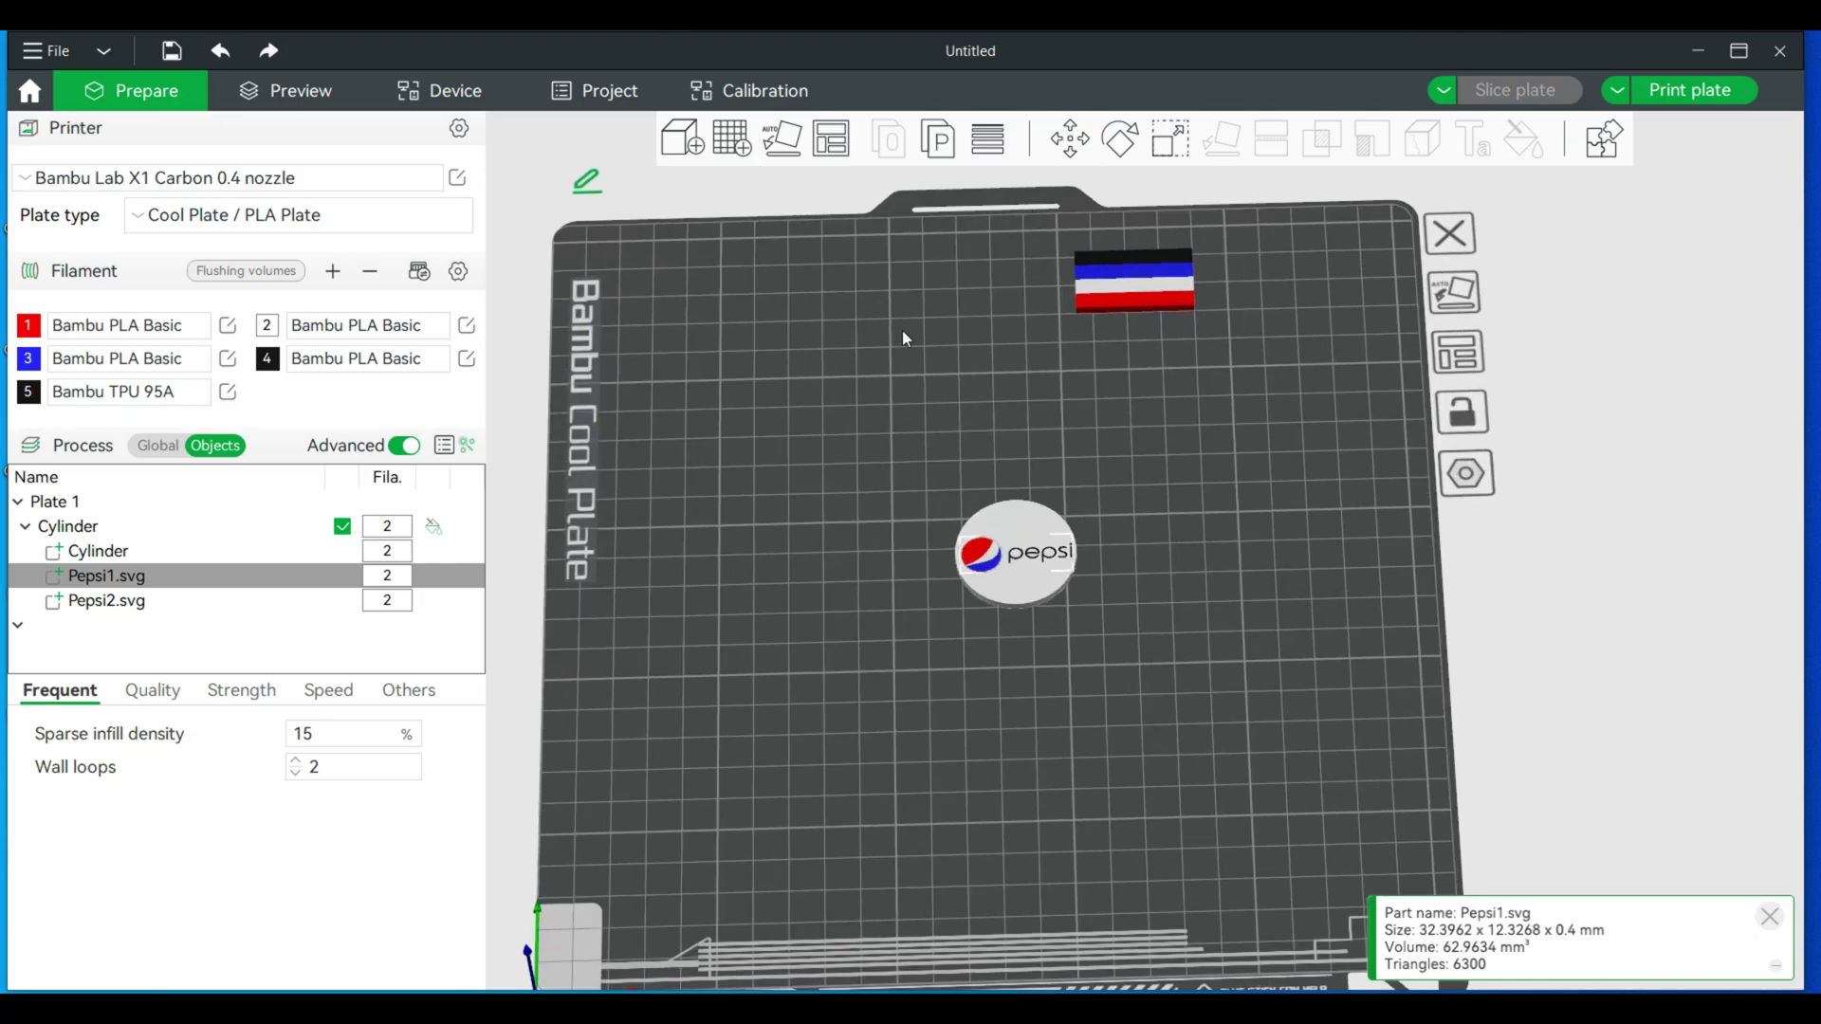
{"action": "left_click_drag", "start_coordinate": [906, 358], "coordinate": [969, 392]}
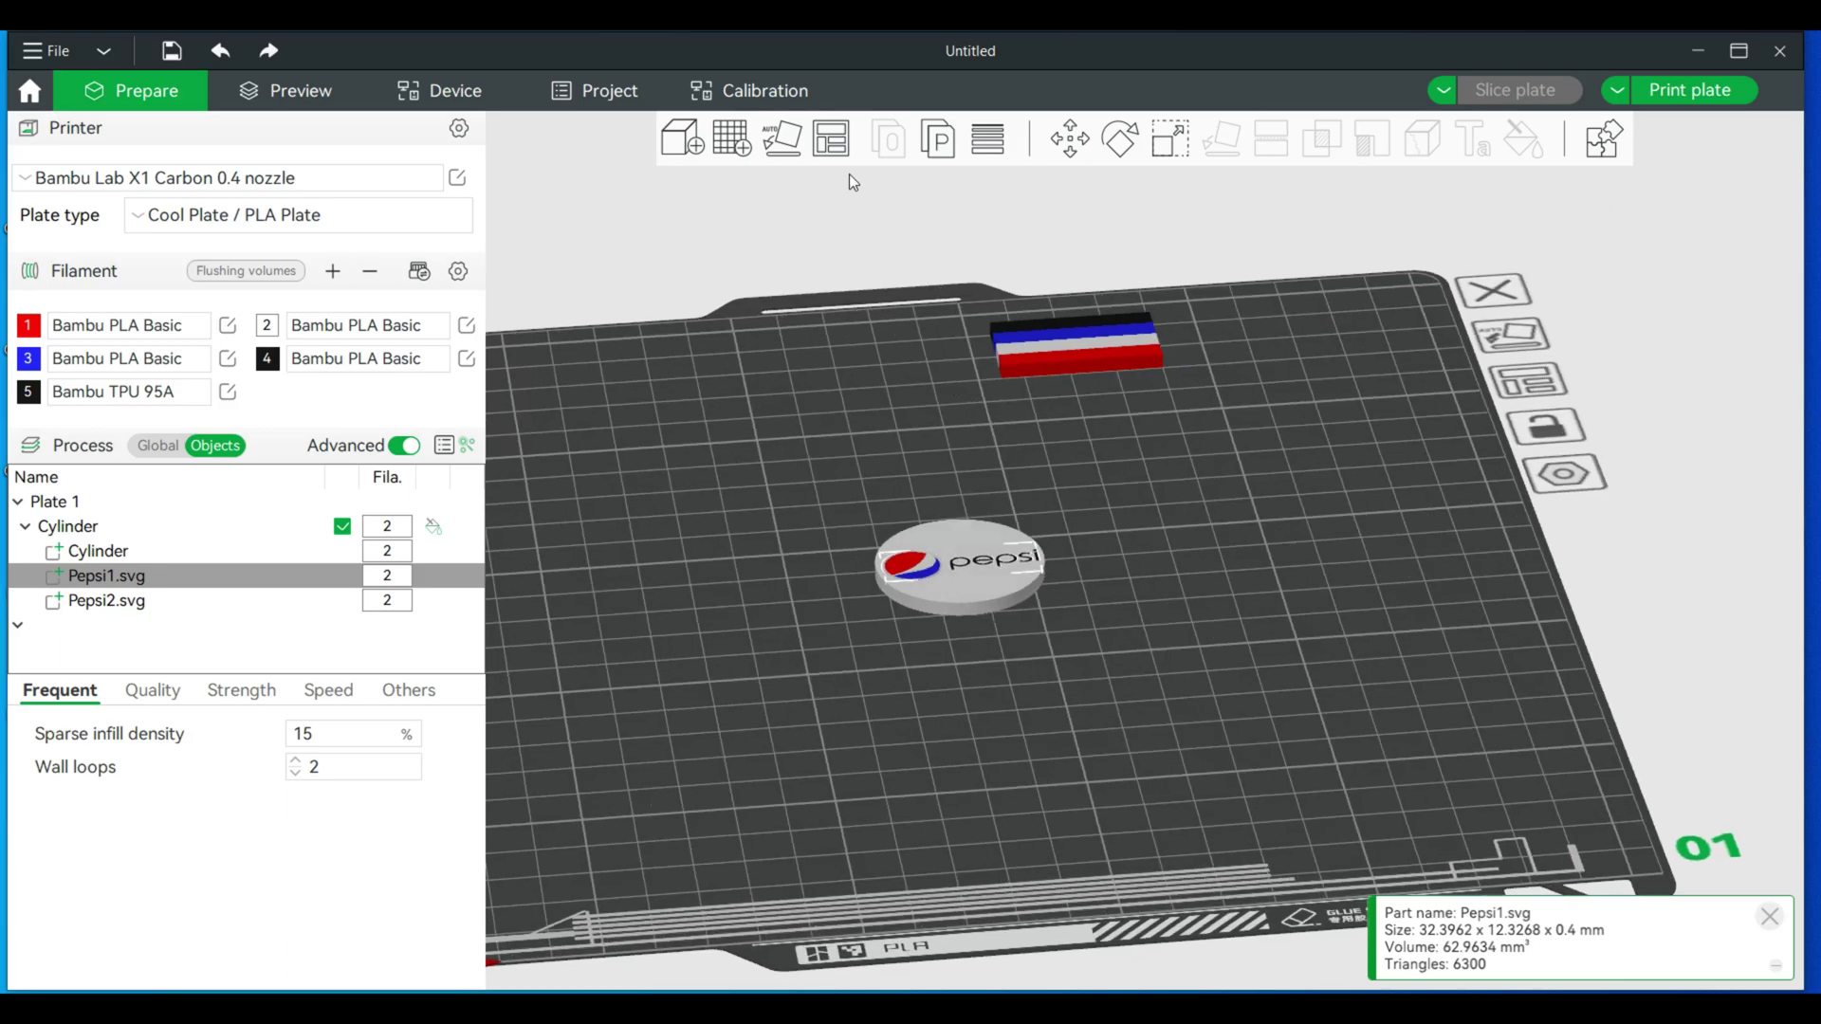
{"action": "left_click", "coordinate": [745, 145]}
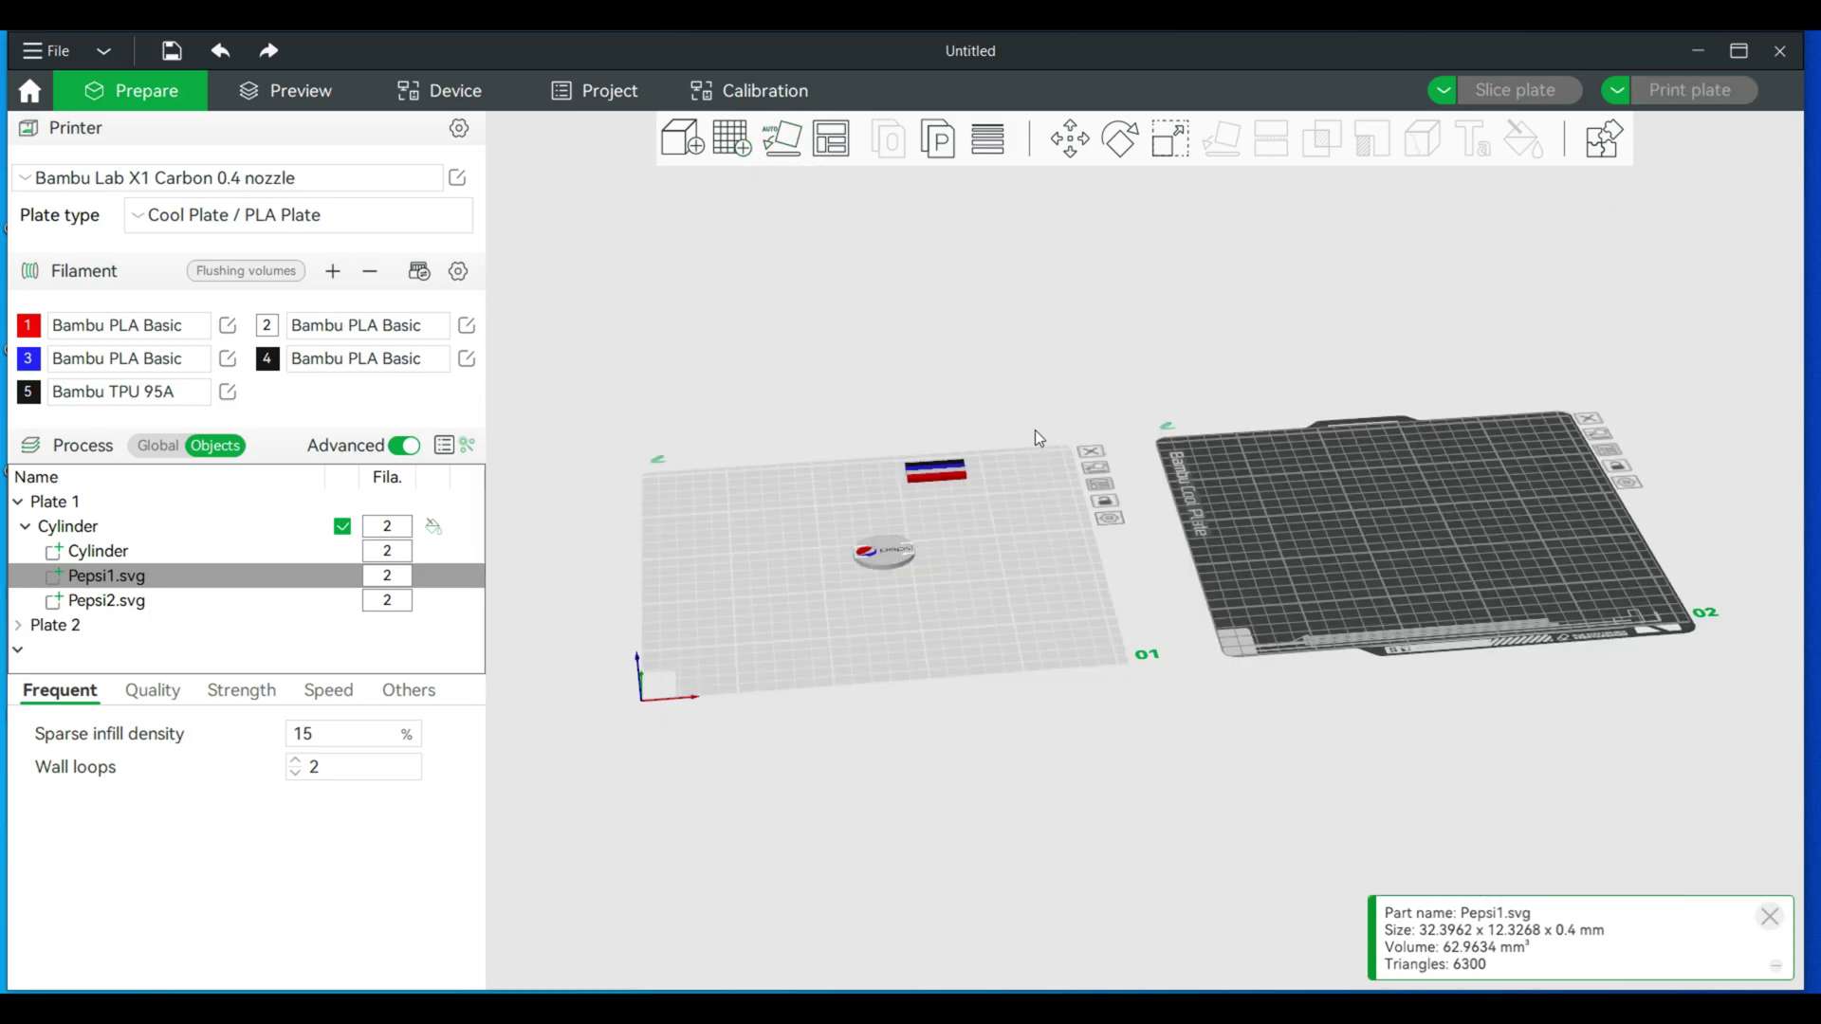
{"action": "right_click", "coordinate": [879, 560]}
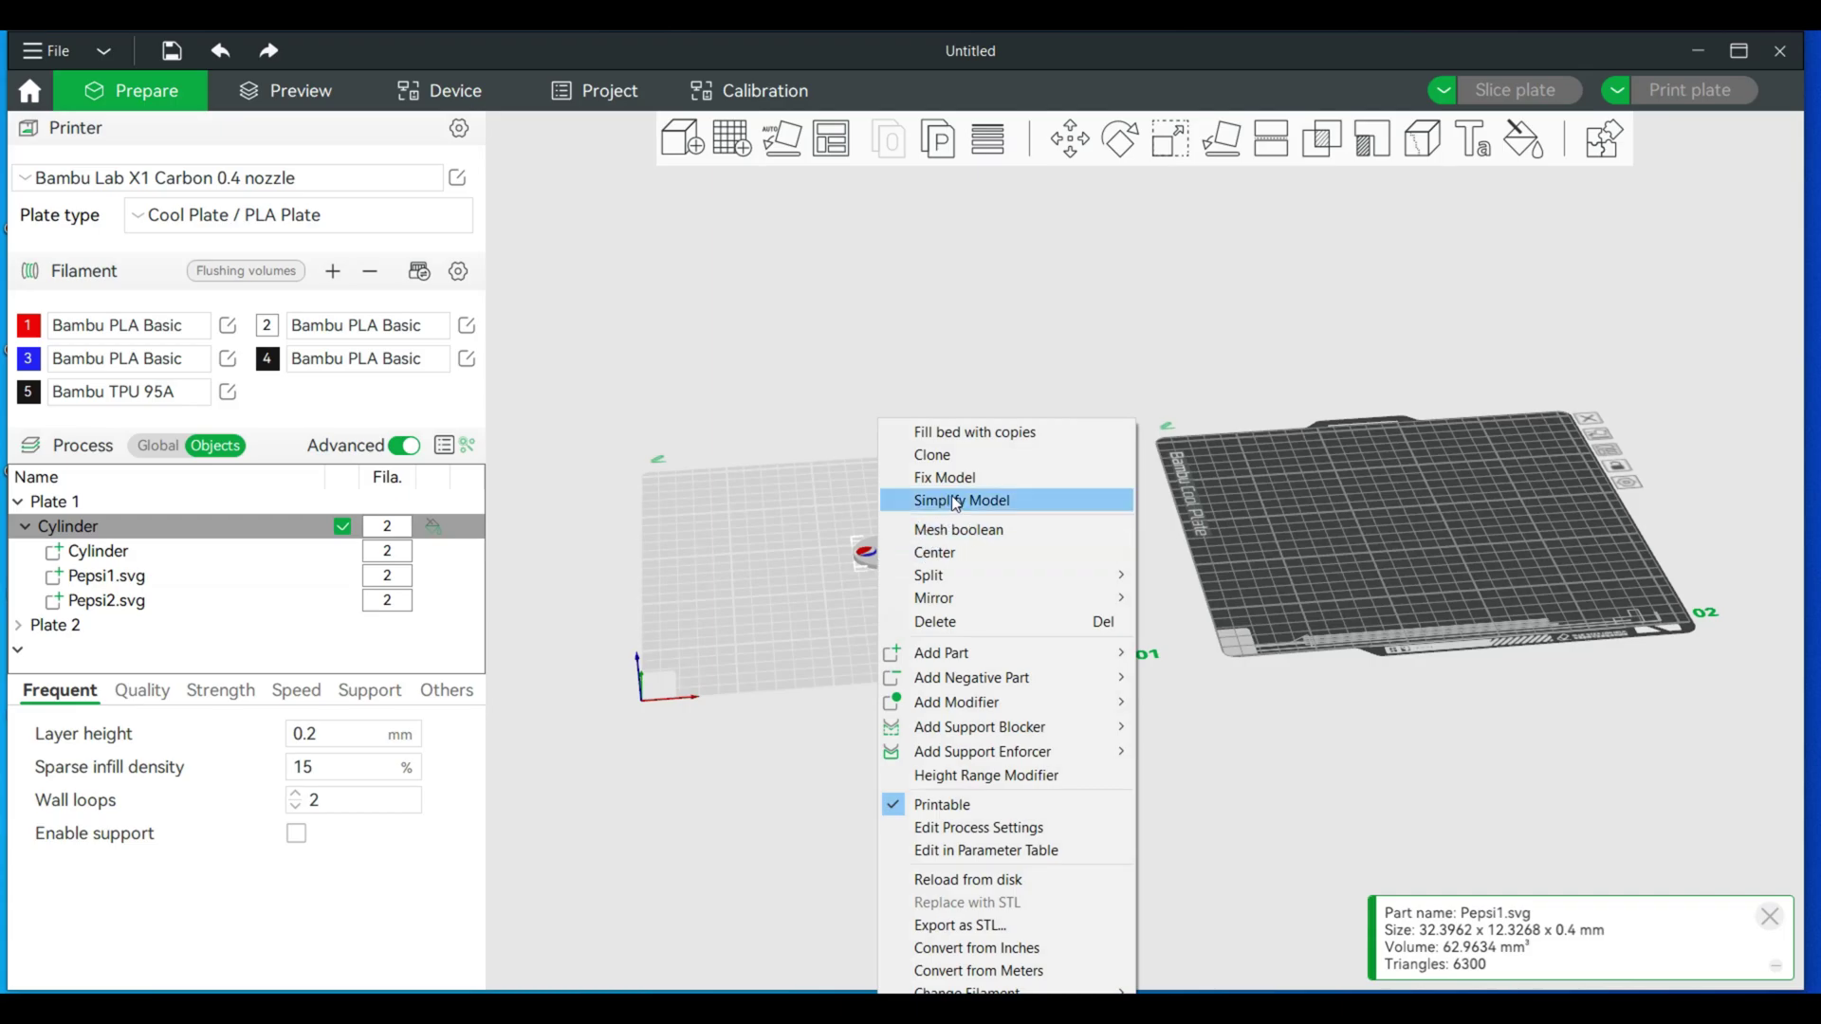
{"action": "left_click", "coordinate": [966, 463]}
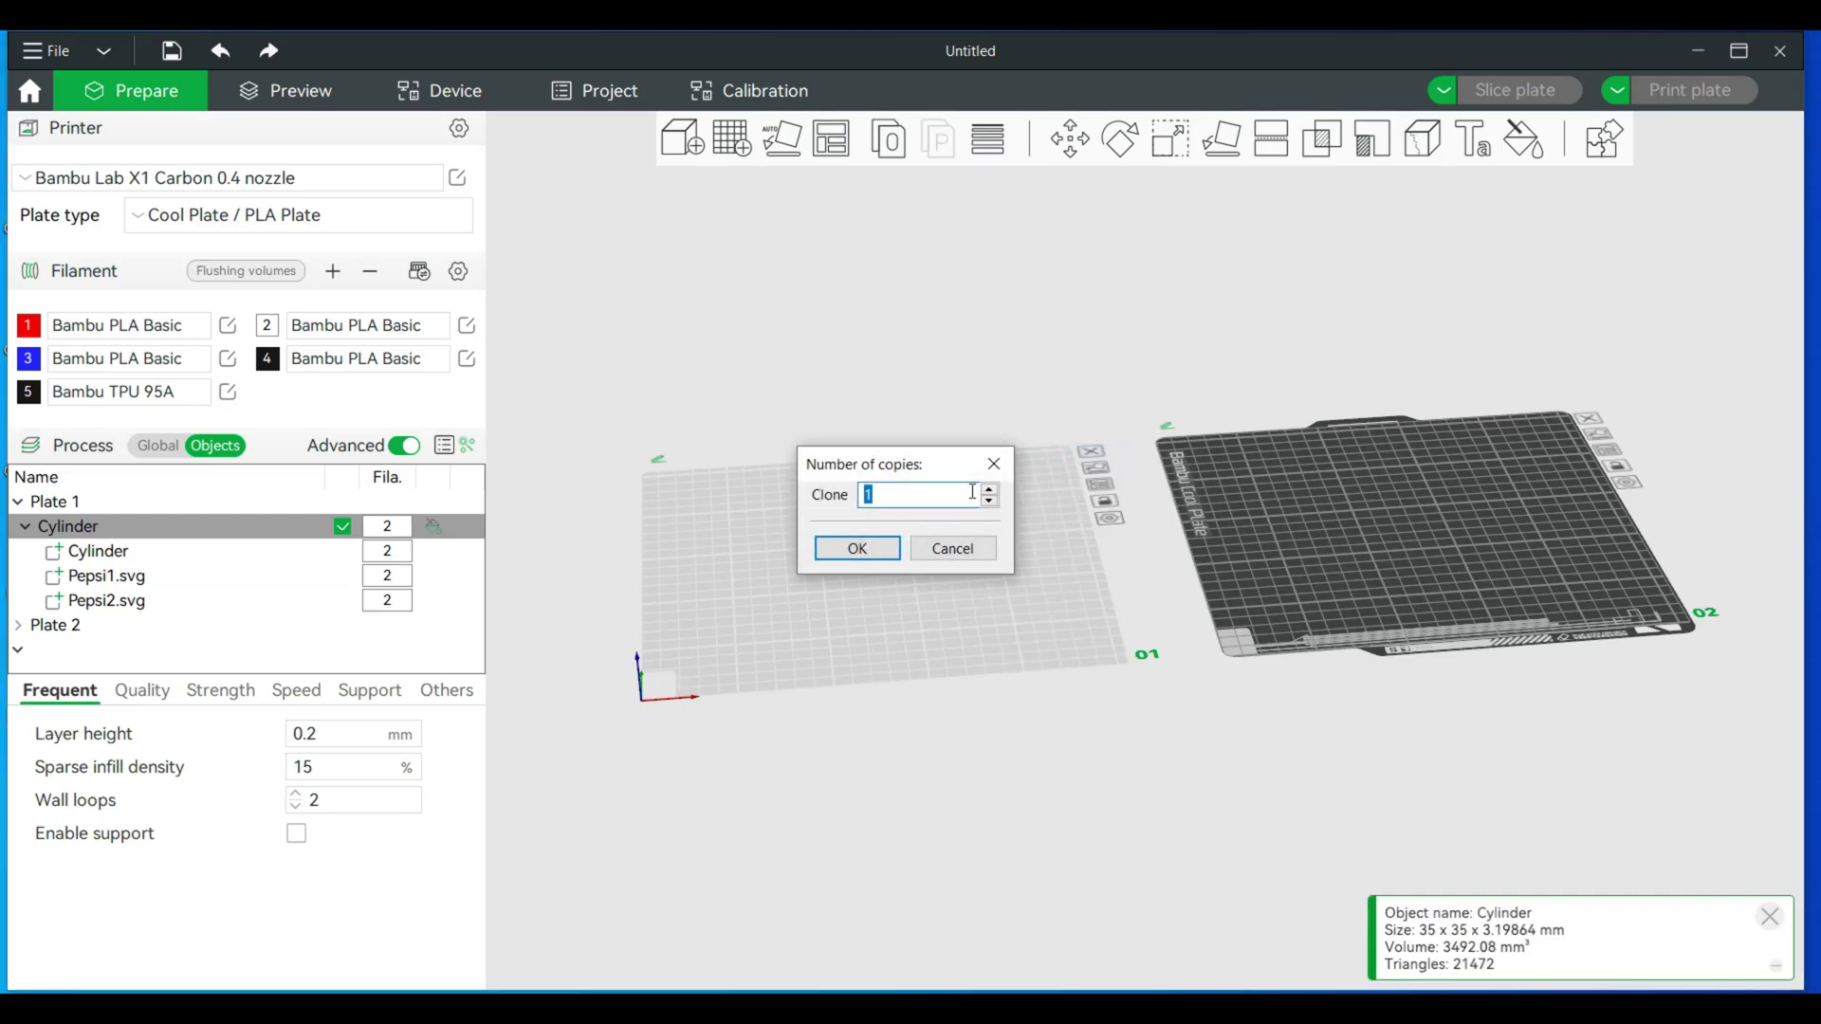
{"action": "left_click", "coordinate": [878, 550]}
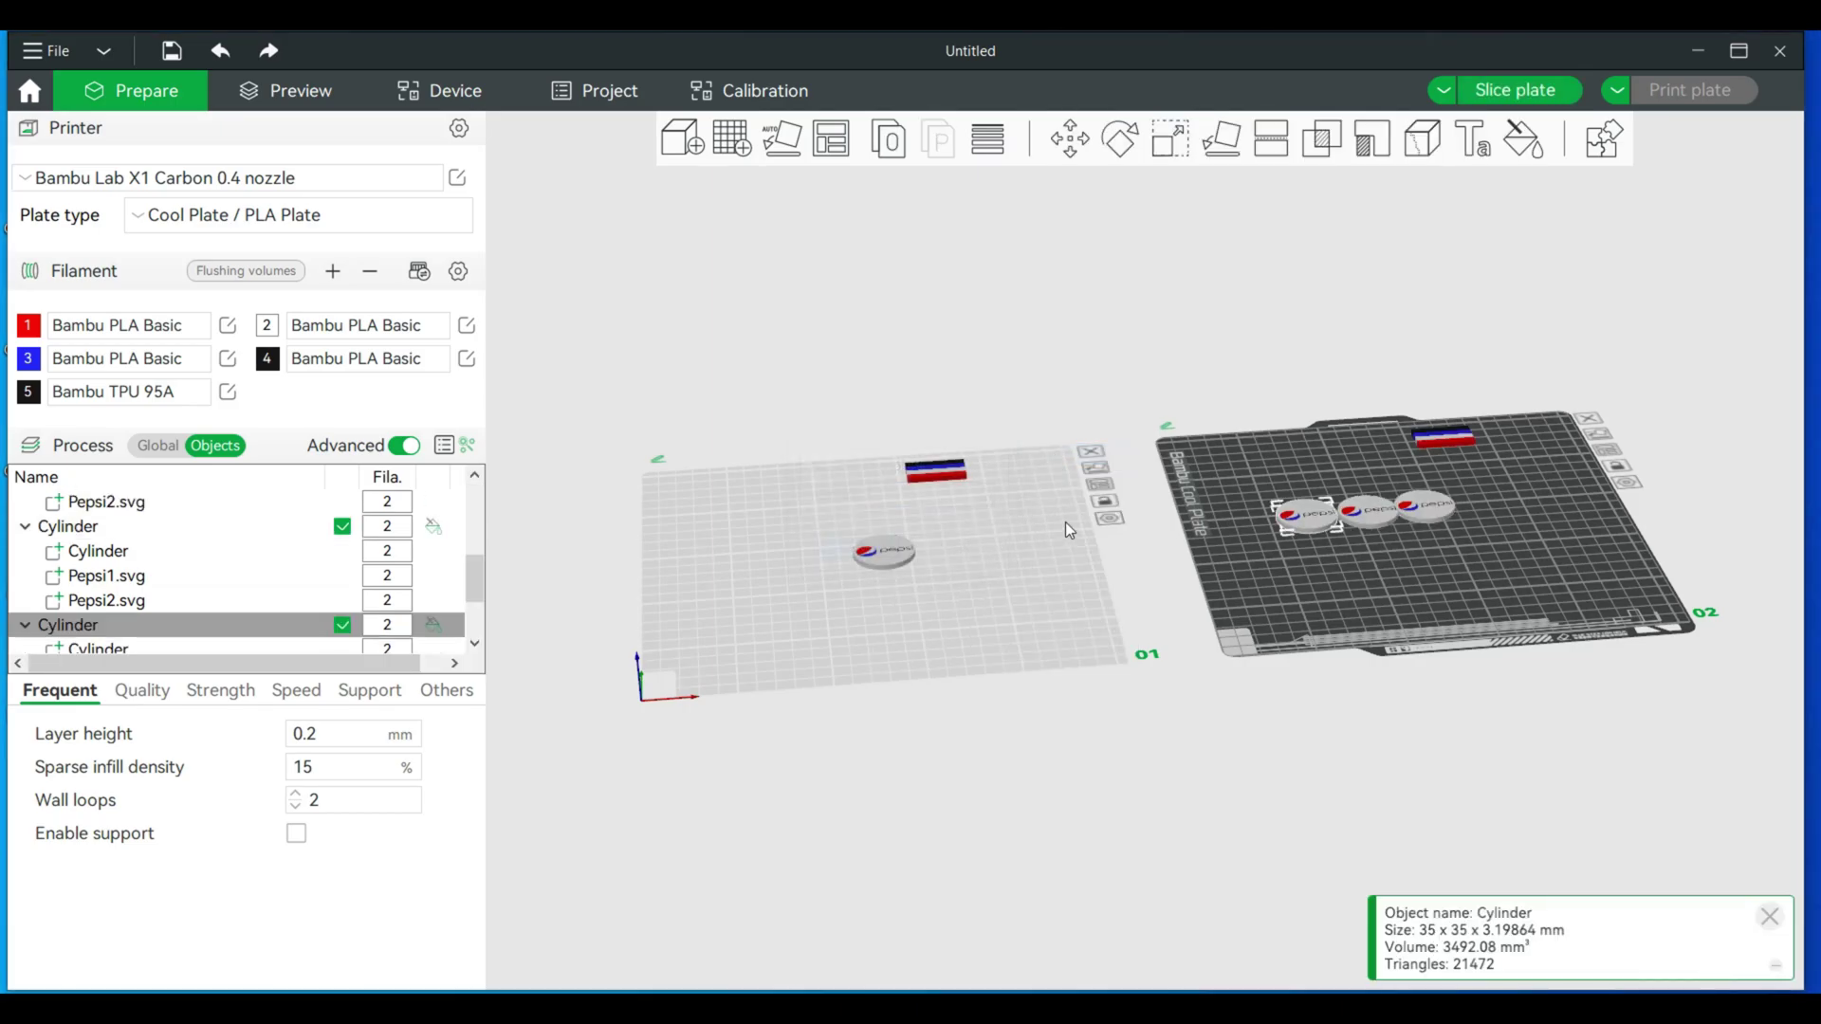
On Plate 2, drag the left Pepsi coin up-left, away from the other copies
{"action": "left_click", "coordinate": [1402, 354]}
{"action": "scroll", "coordinate": [1413, 349], "scroll_direction": "up", "scroll_amount": 3}
{"action": "scroll", "coordinate": [1425, 344], "scroll_direction": "up", "scroll_amount": 8}
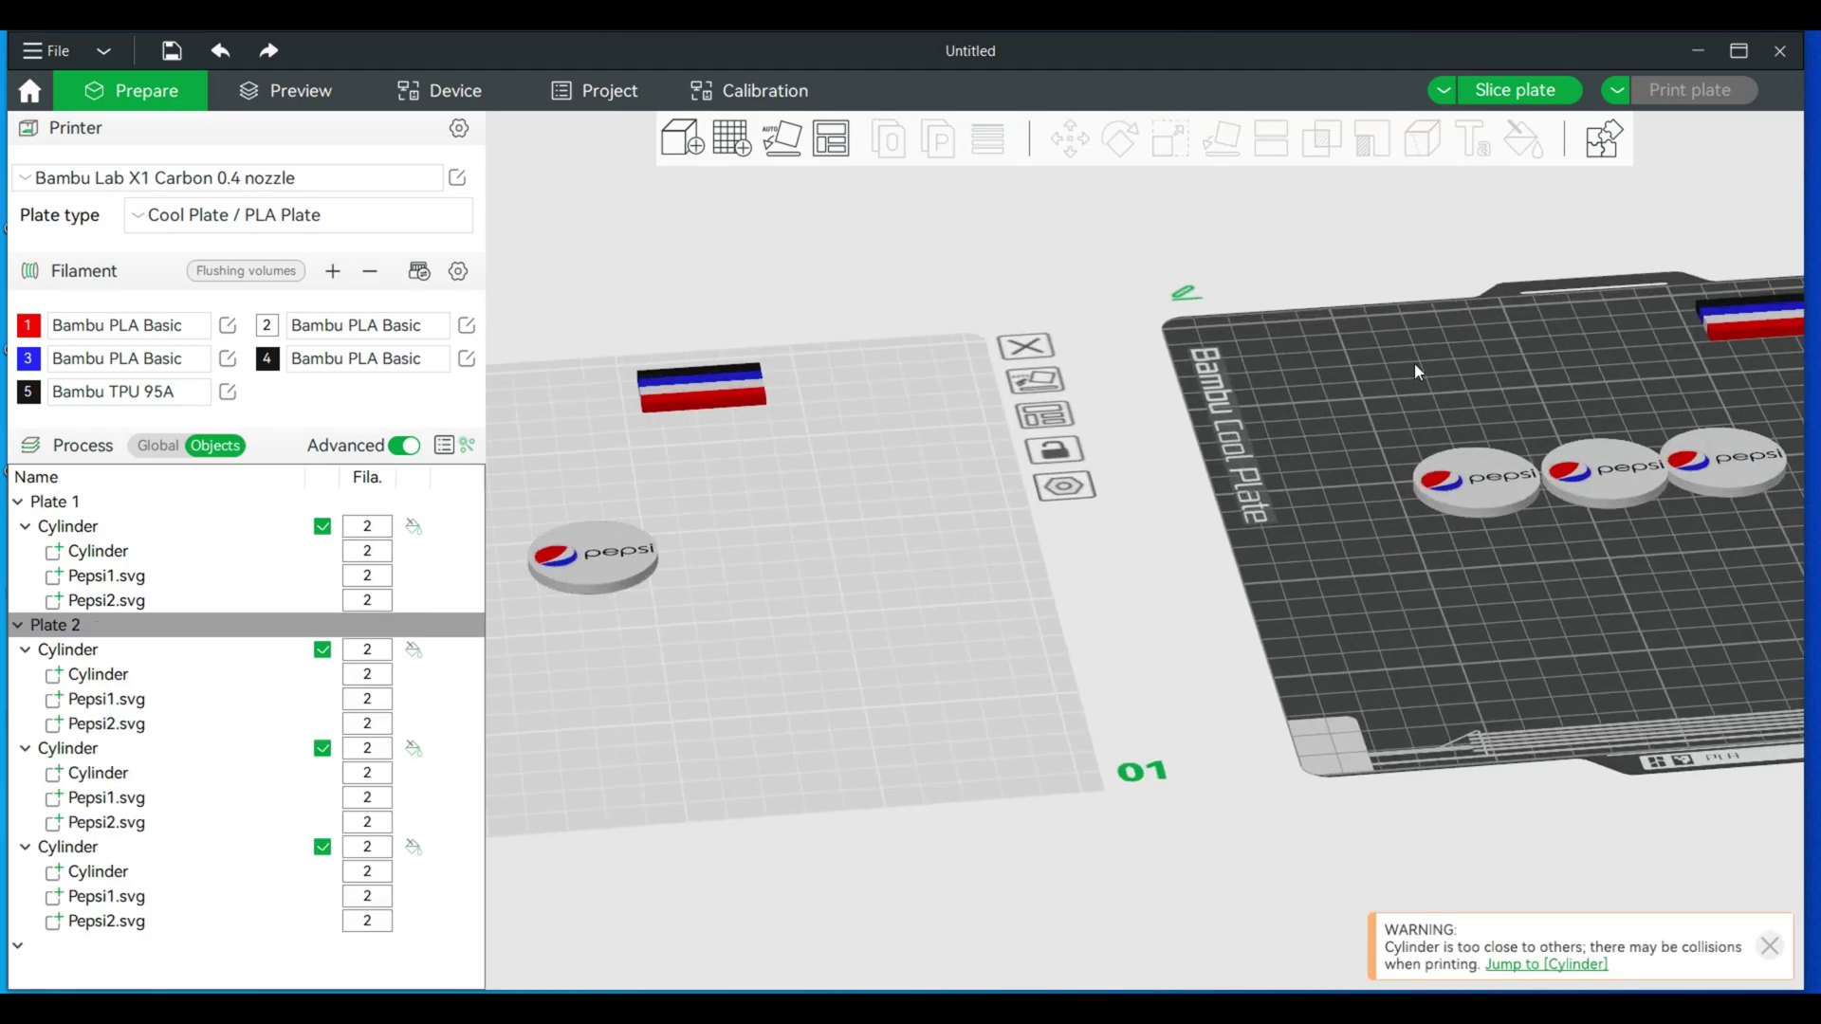
{"action": "left_click_drag", "start_coordinate": [1180, 576], "coordinate": [1054, 652]}
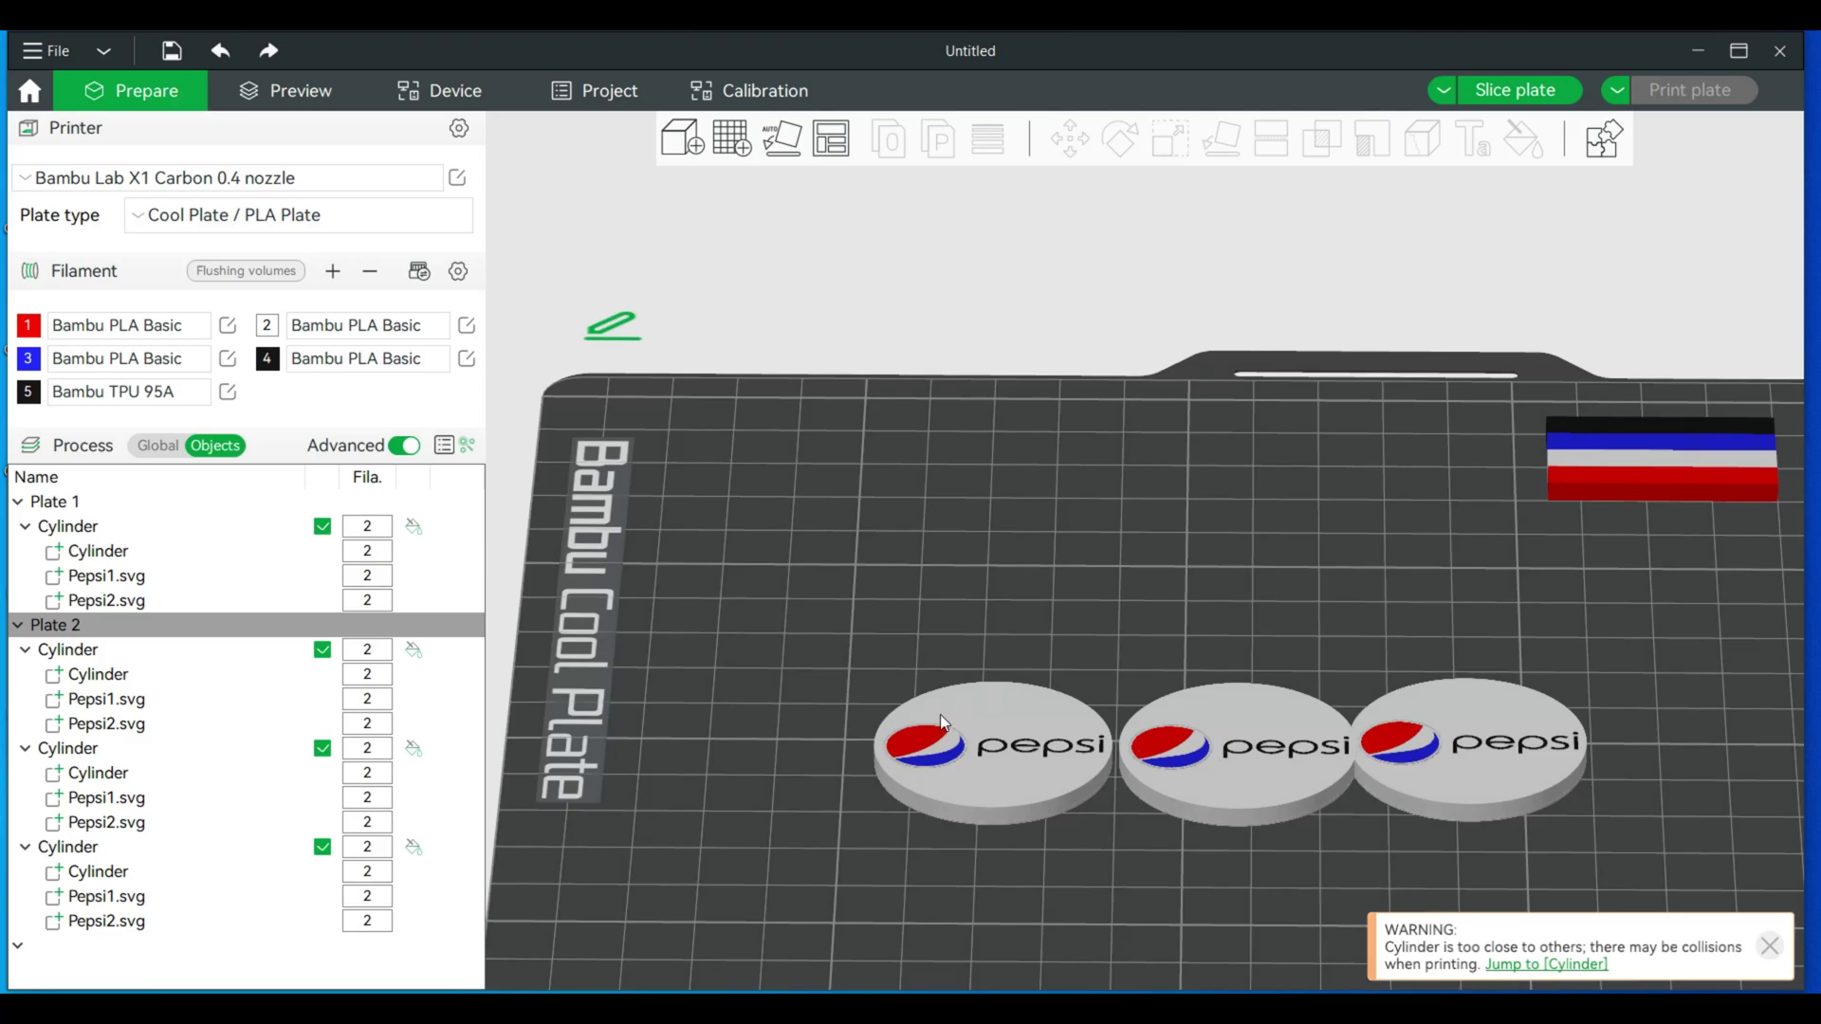
{"action": "scroll", "coordinate": [991, 640], "scroll_direction": "up", "scroll_amount": 3}
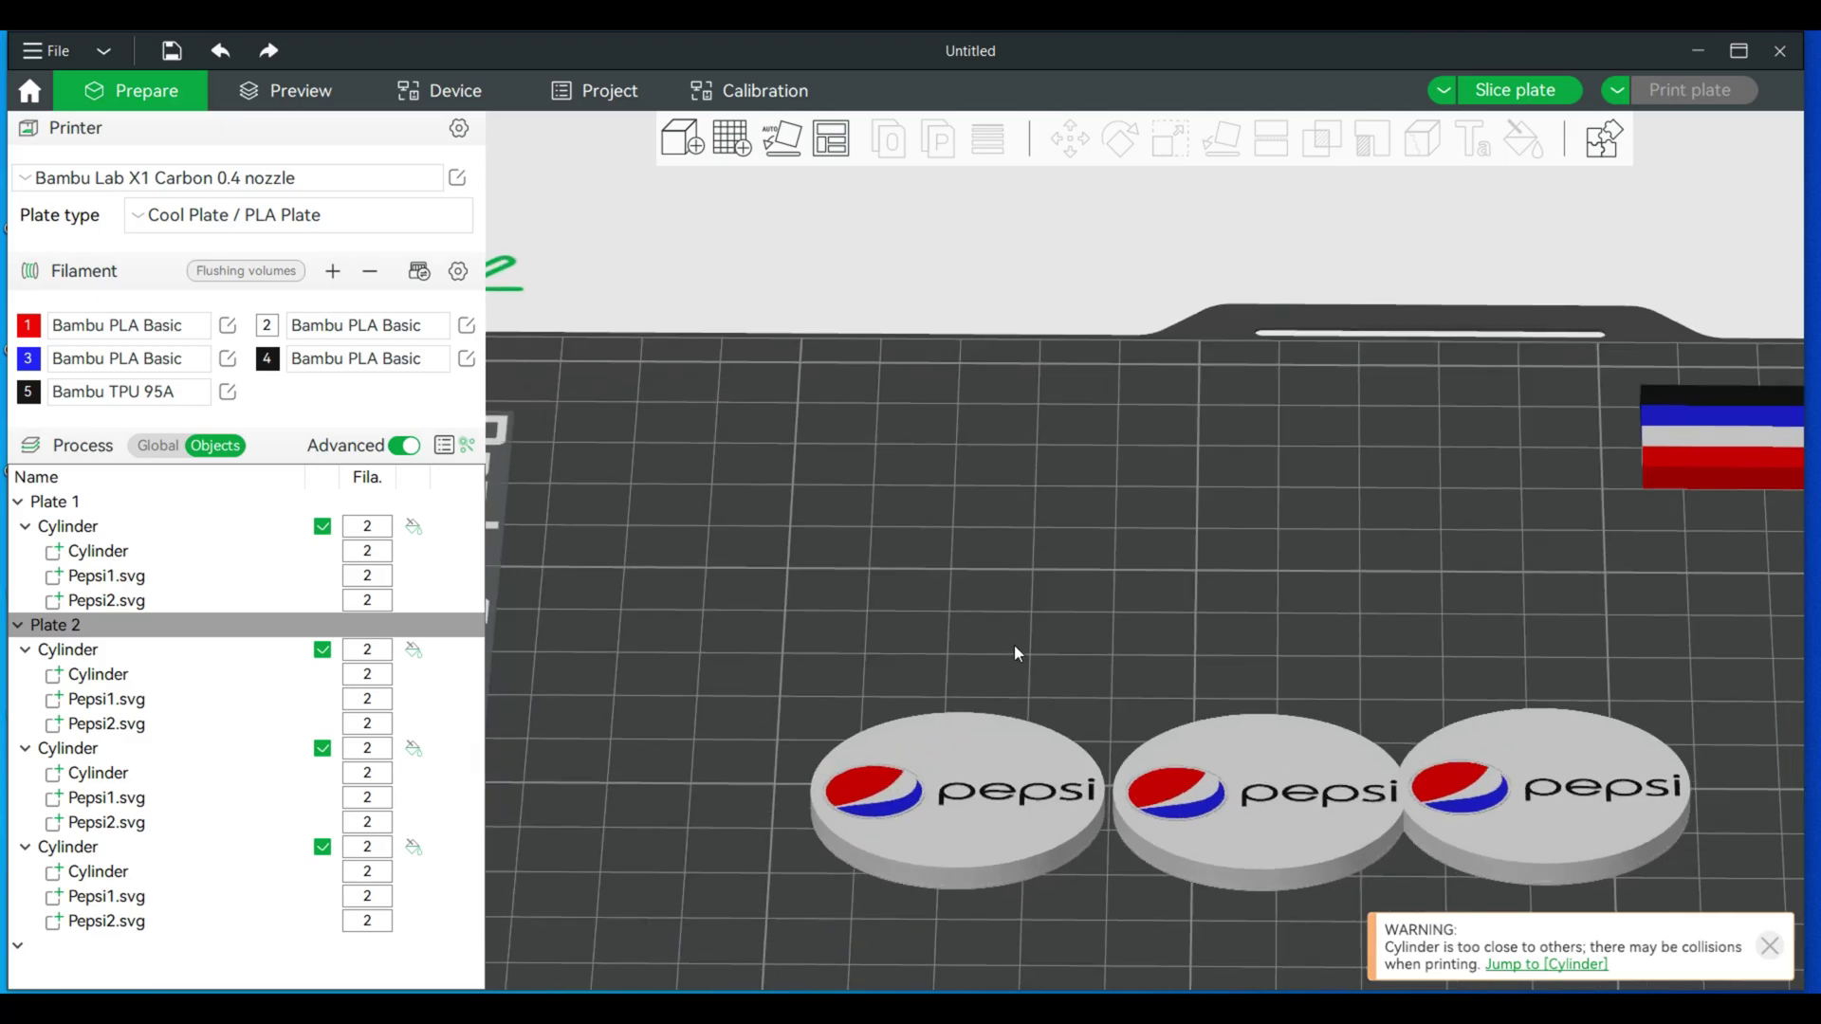
{"action": "left_click", "coordinate": [969, 760]}
{"action": "left_click_drag", "start_coordinate": [996, 732], "coordinate": [931, 653]}
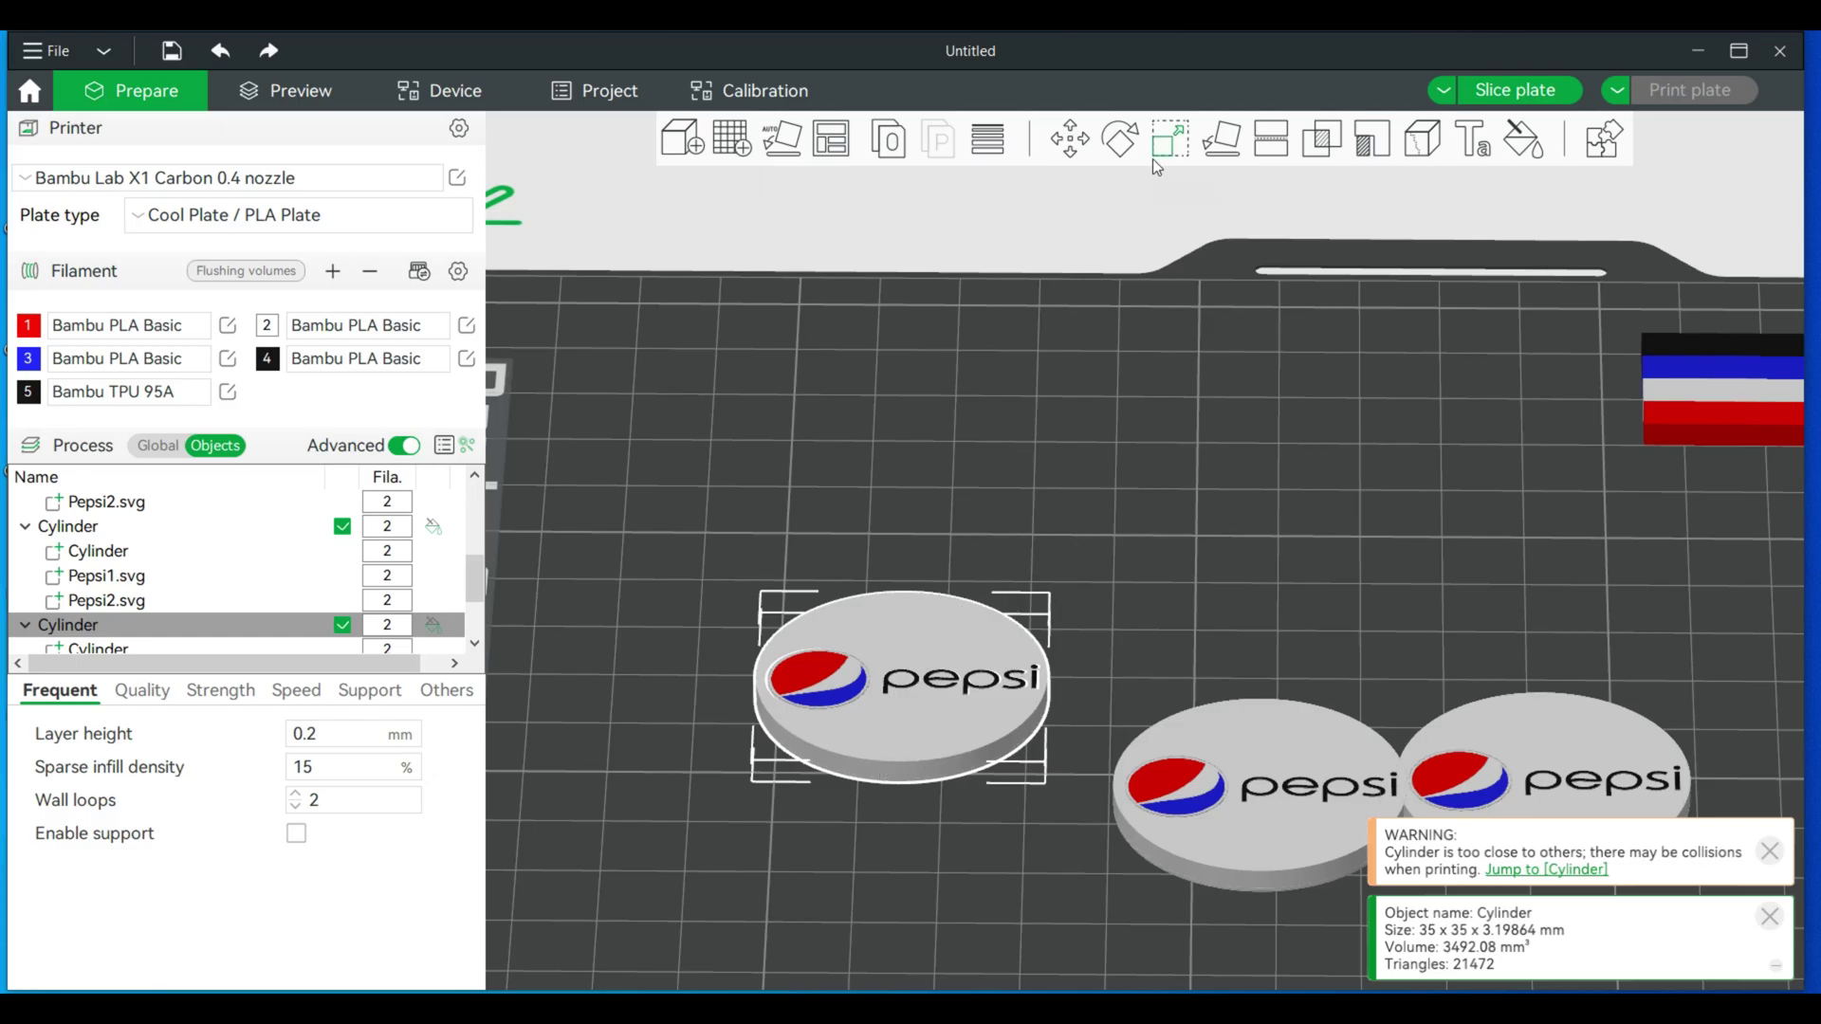
Scale one Plate 2 coin to 25 × 25 × 3 mm in the Scale panel
{"action": "left_click", "coordinate": [1180, 139]}
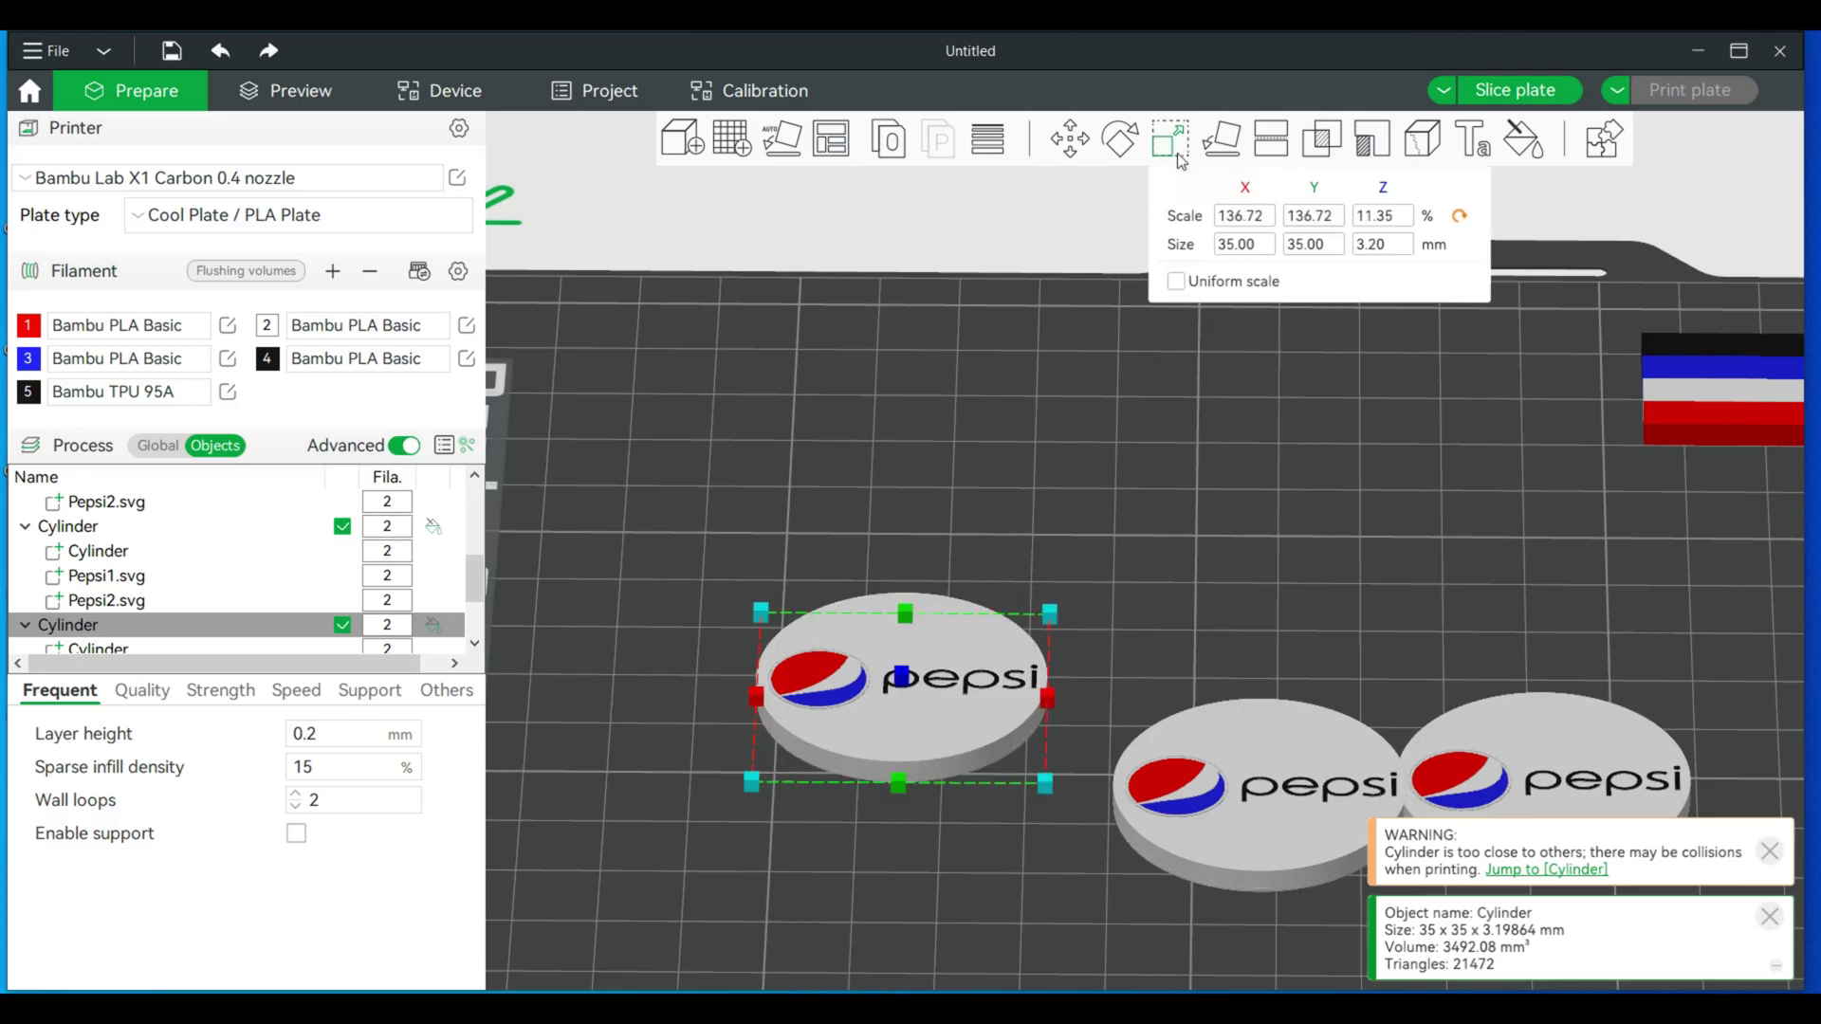
{"action": "left_click", "coordinate": [1252, 247]}
{"action": "type", "text": "25"}
{"action": "key", "text": "Tab"}
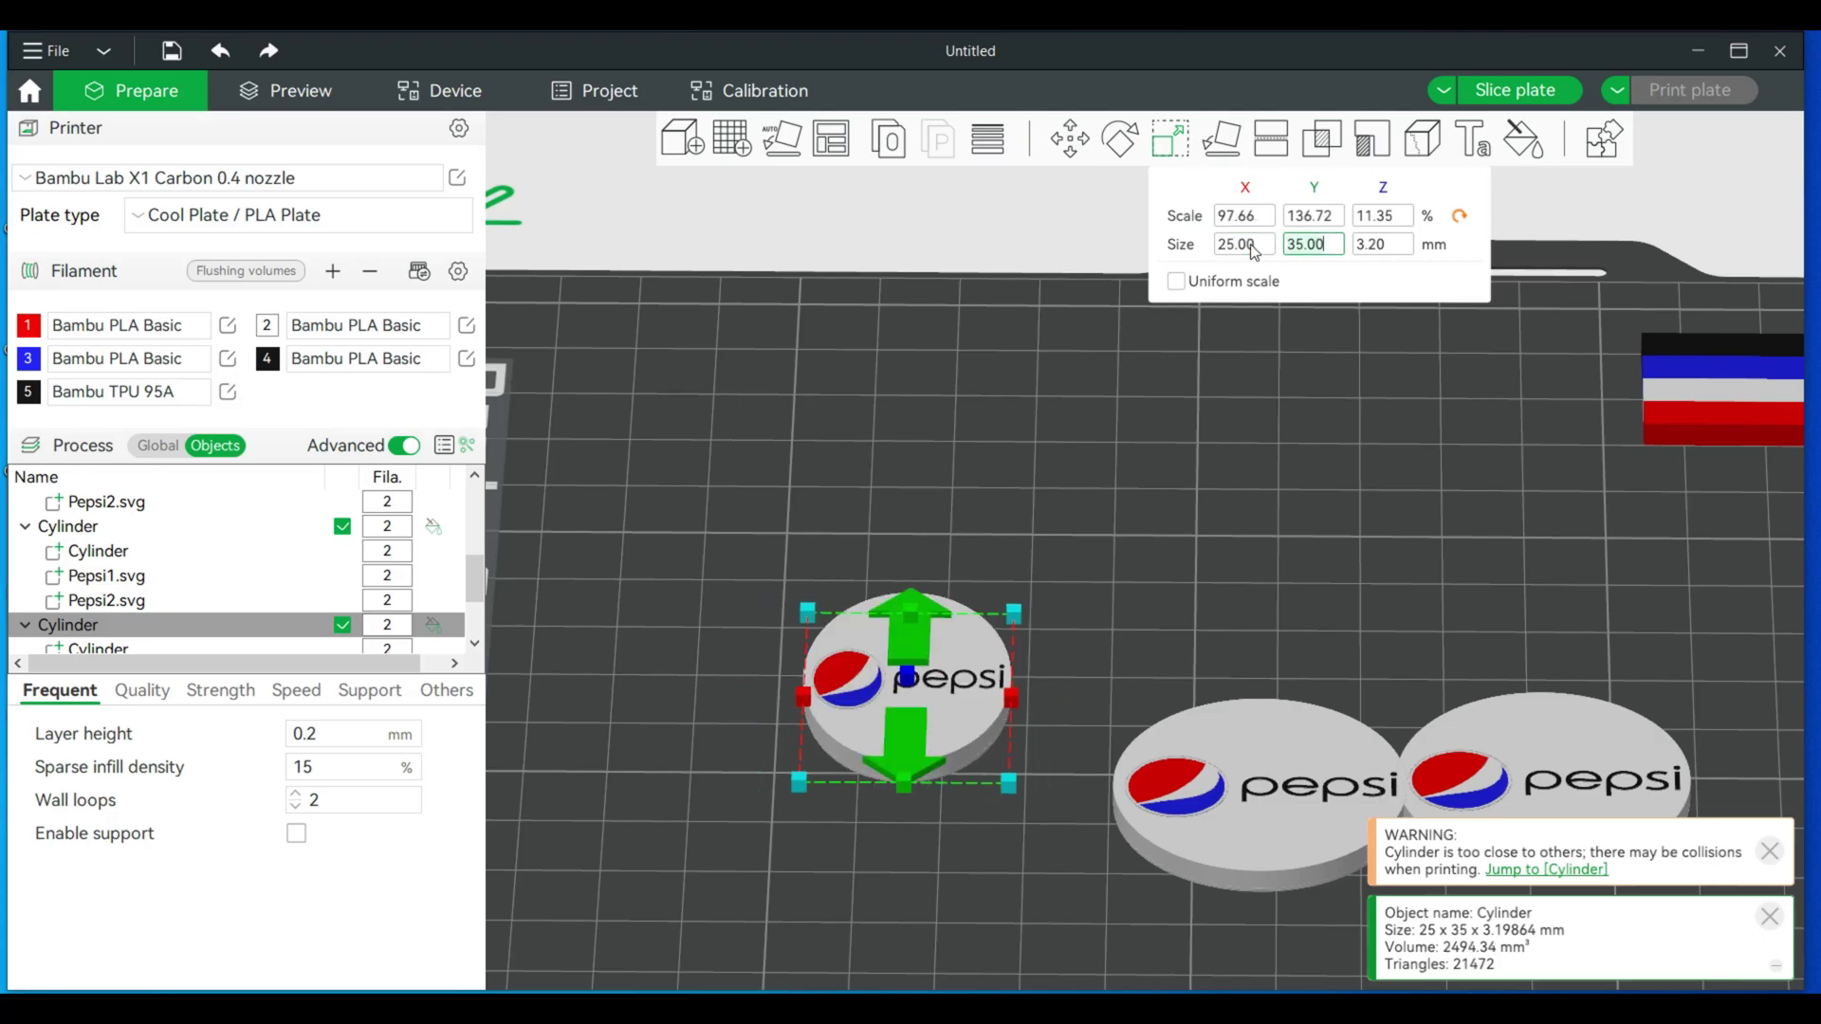
{"action": "type", "text": "250"}
{"action": "left_click", "coordinate": [1381, 247]}
{"action": "type", "text": "3"}
{"action": "key", "text": "Return"}
Drag the middle and right 35 mm coins off the top of Plate 2
{"action": "scroll", "coordinate": [1251, 385], "scroll_direction": "up", "scroll_amount": 3}
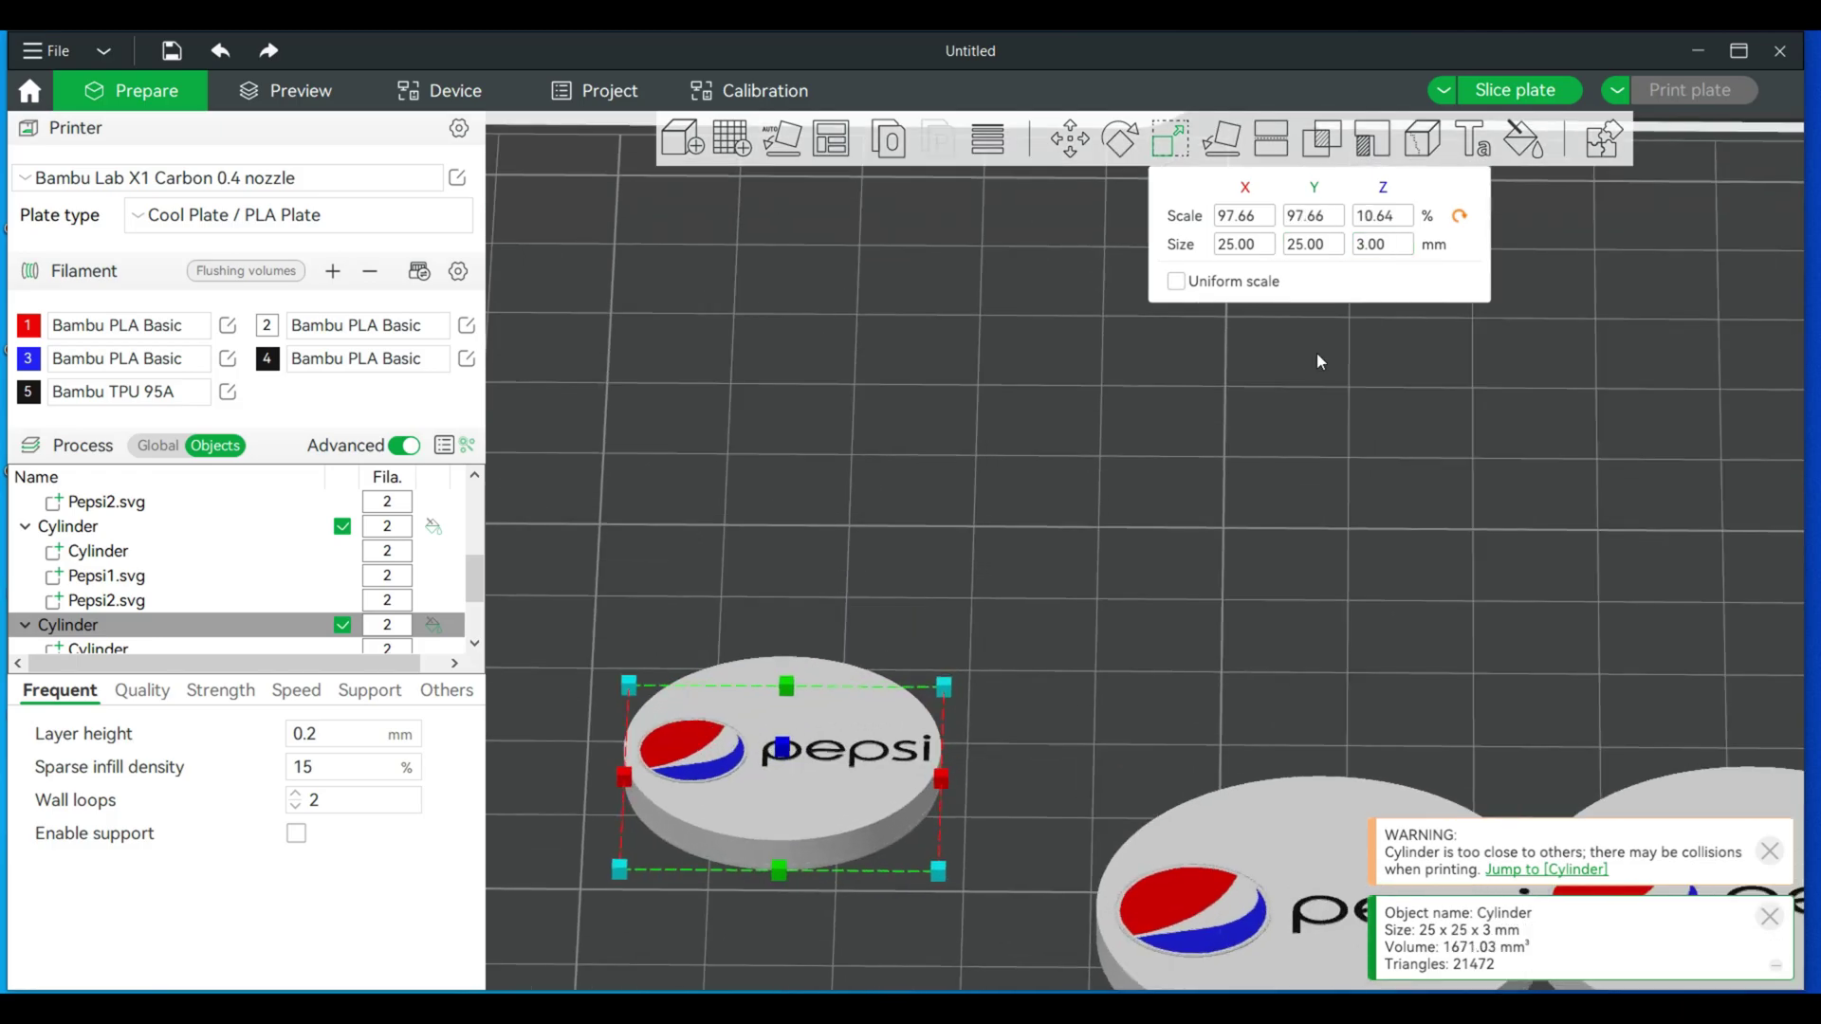
{"action": "scroll", "coordinate": [1330, 498], "scroll_direction": "down", "scroll_amount": 5}
{"action": "left_click_drag", "start_coordinate": [1229, 663], "coordinate": [1060, 273]}
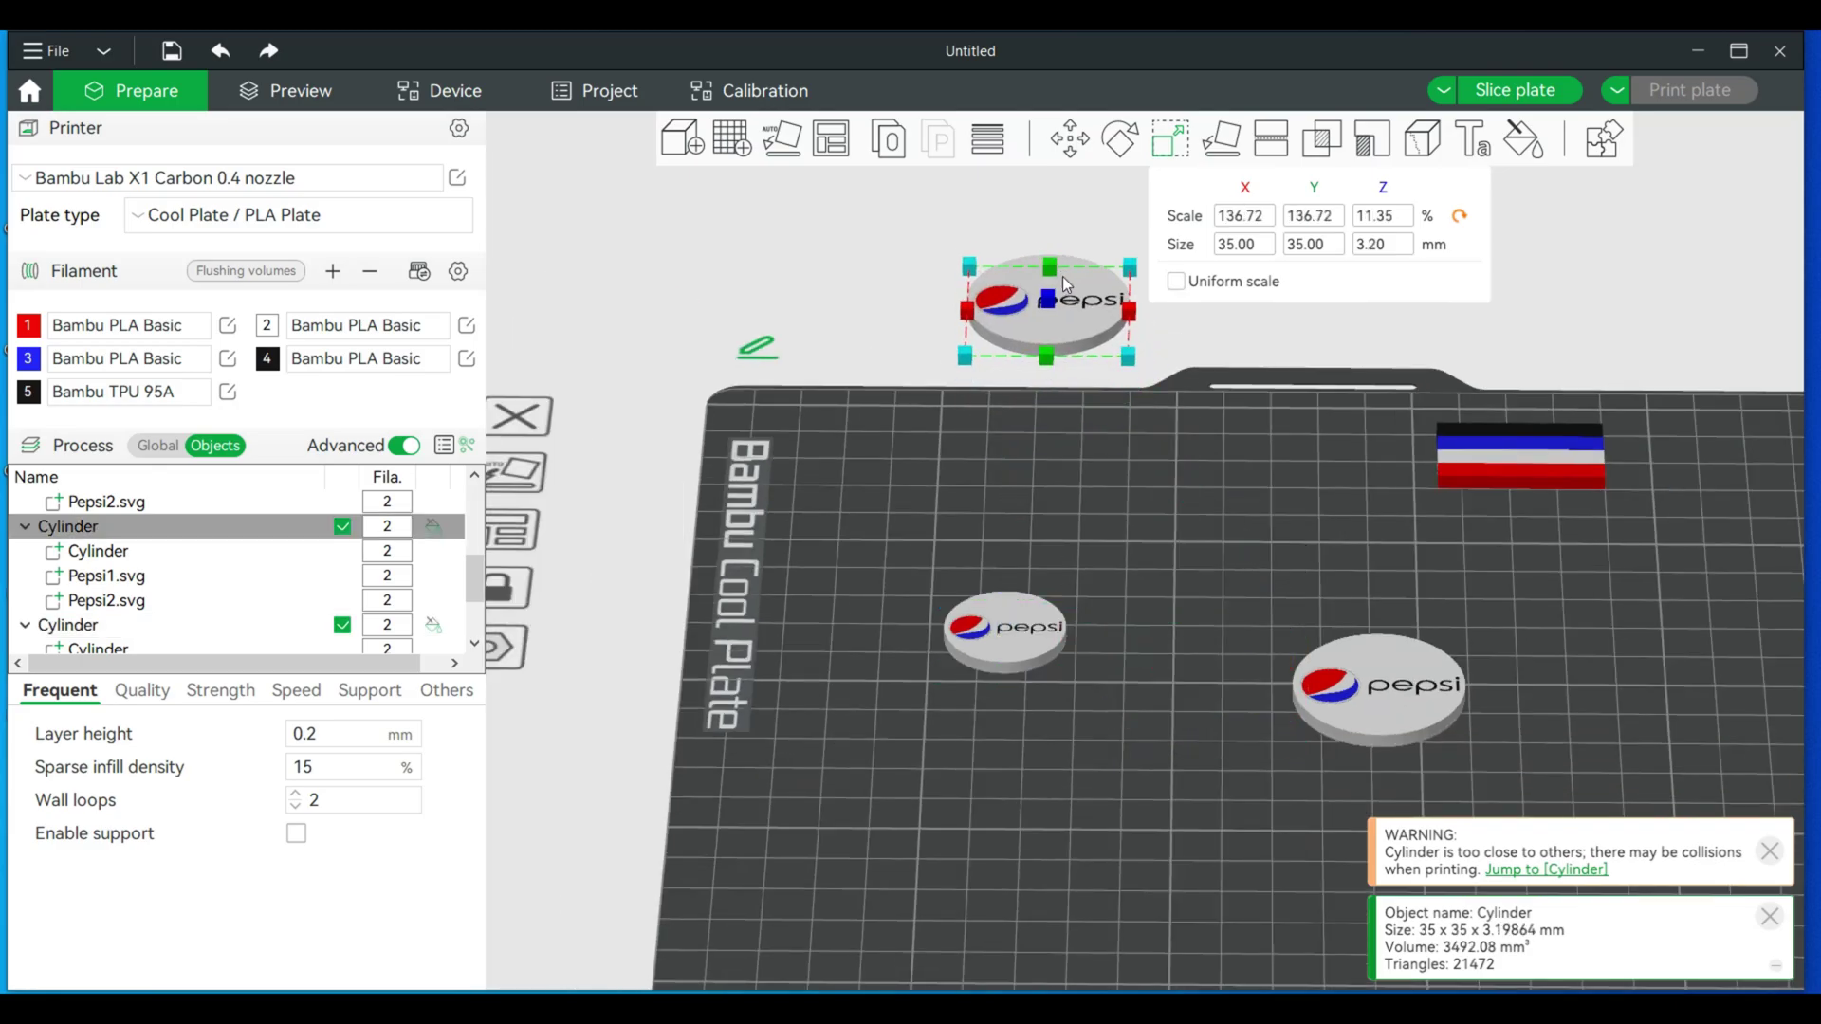
{"action": "left_click_drag", "start_coordinate": [1400, 676], "coordinate": [1619, 230]}
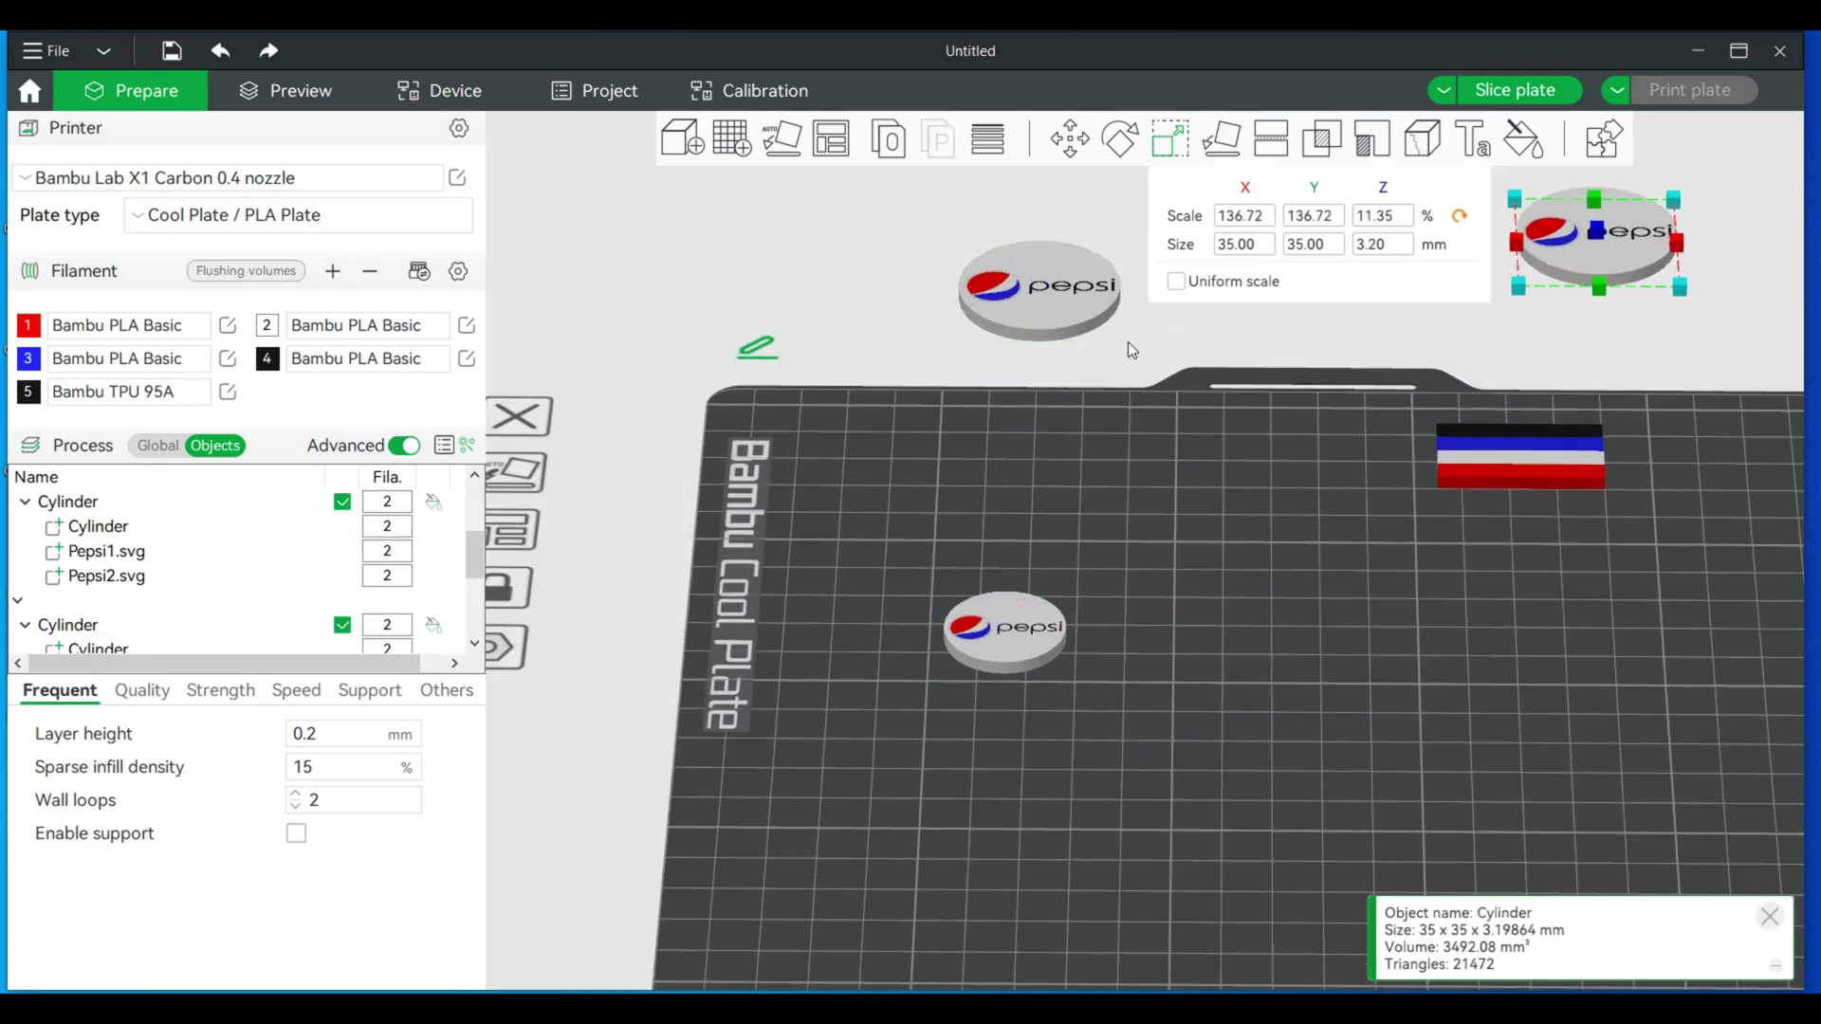
{"action": "left_click", "coordinate": [1044, 248]}
{"action": "scroll", "coordinate": [1126, 560], "scroll_direction": "up", "scroll_amount": 2}
{"action": "scroll", "coordinate": [1123, 594], "scroll_direction": "up", "scroll_amount": 3}
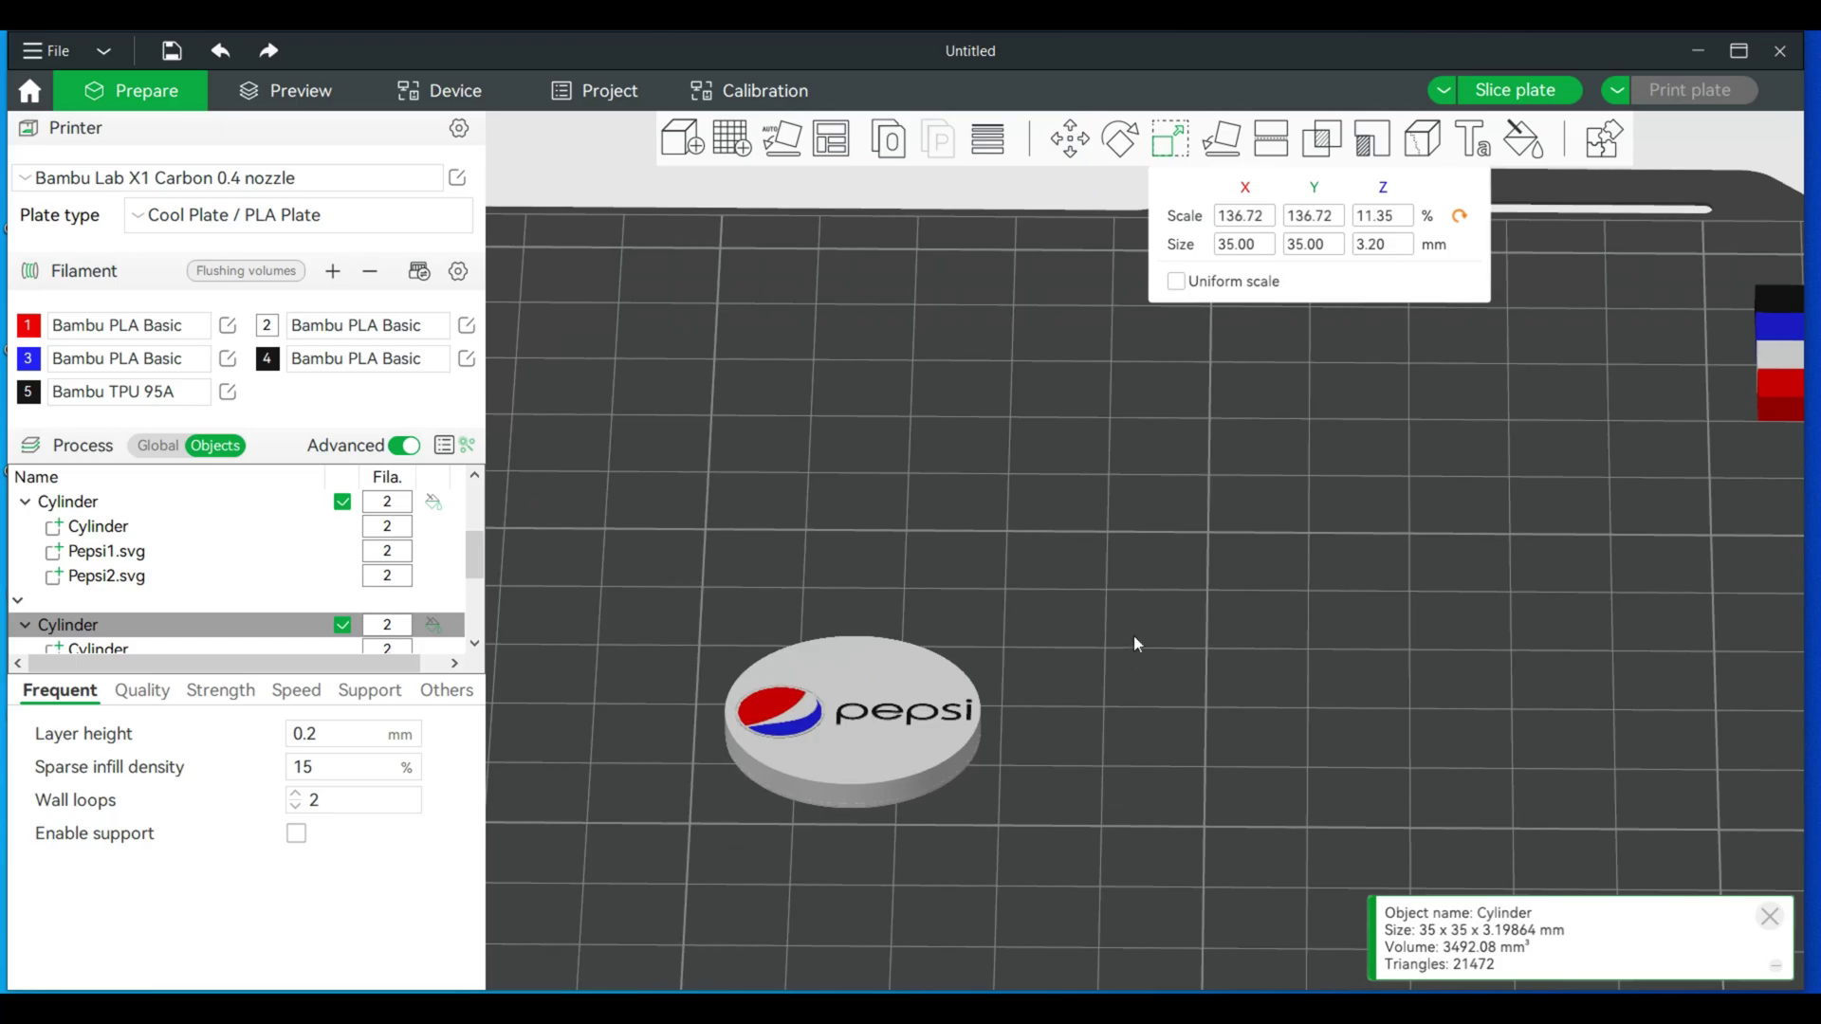
Slice Plate 2 and zoom in on the 25 mm coin's fragmented pepsi lettering
{"action": "left_click", "coordinate": [1515, 91]}
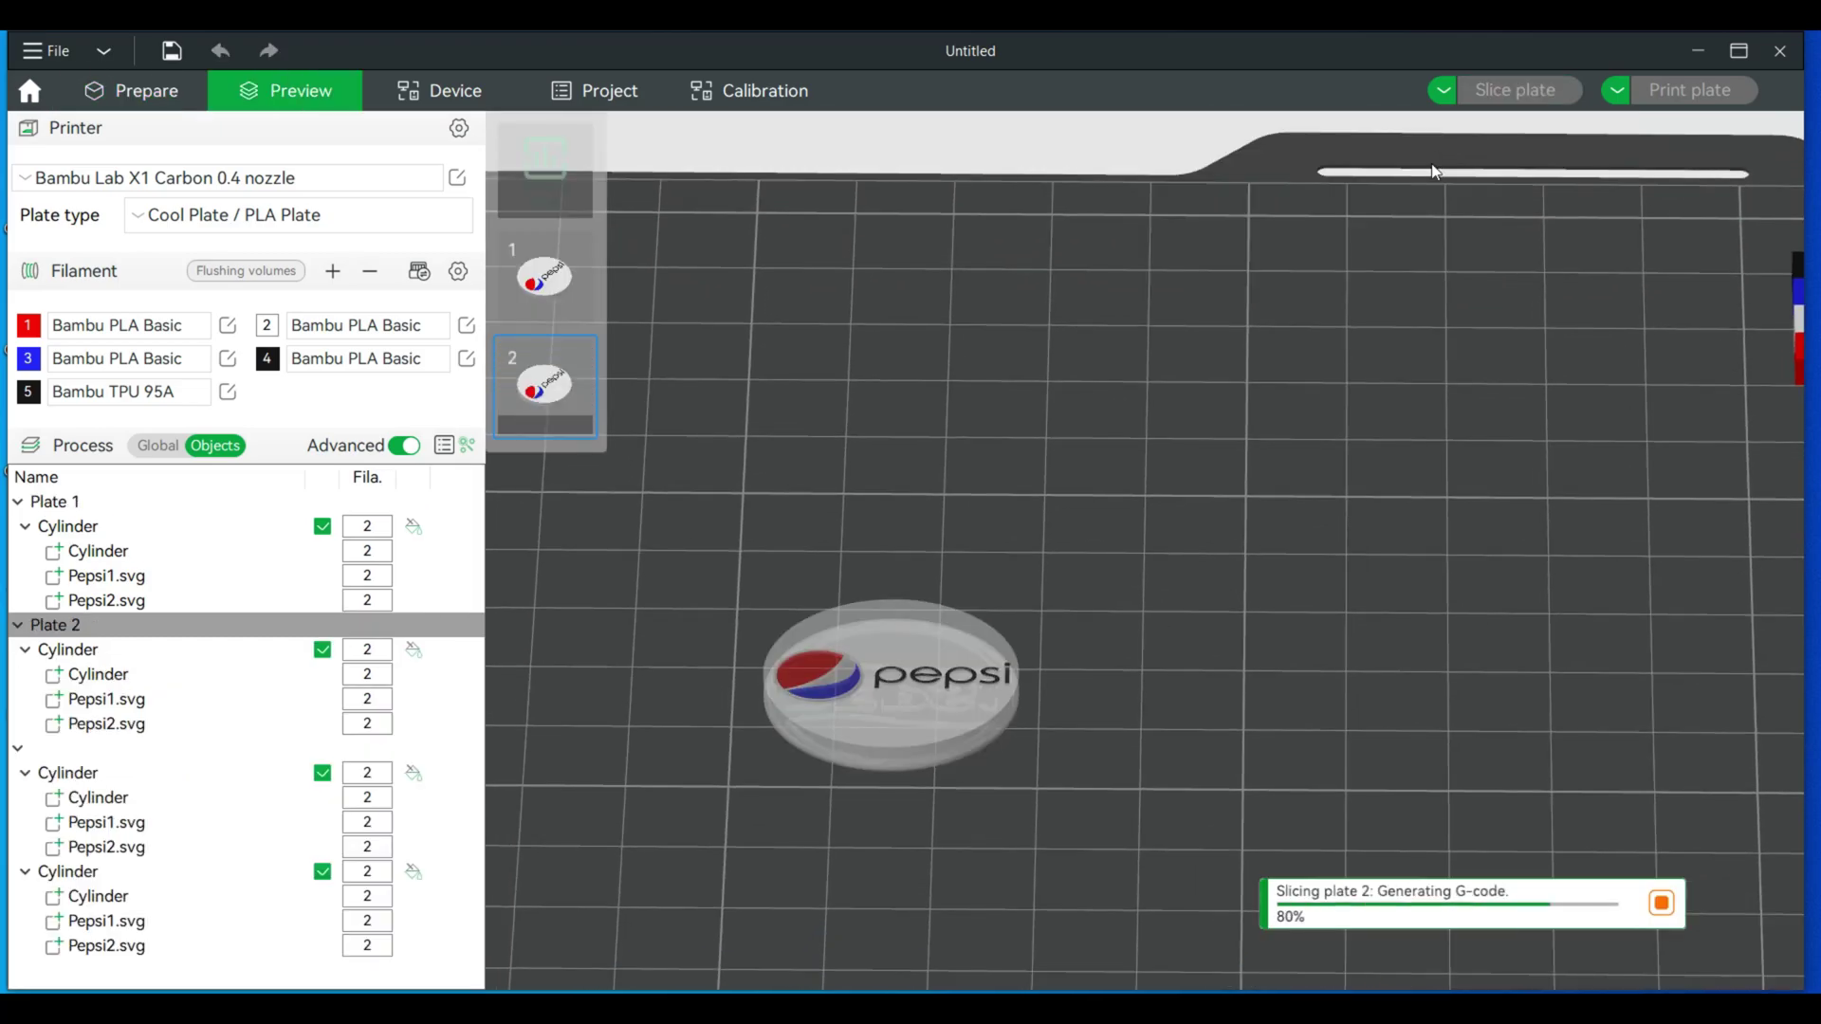
{"action": "left_click_drag", "start_coordinate": [1080, 595], "coordinate": [1106, 628]}
{"action": "scroll", "coordinate": [1101, 639], "scroll_direction": "up", "scroll_amount": 5}
{"action": "scroll", "coordinate": [1179, 624], "scroll_direction": "up", "scroll_amount": 4}
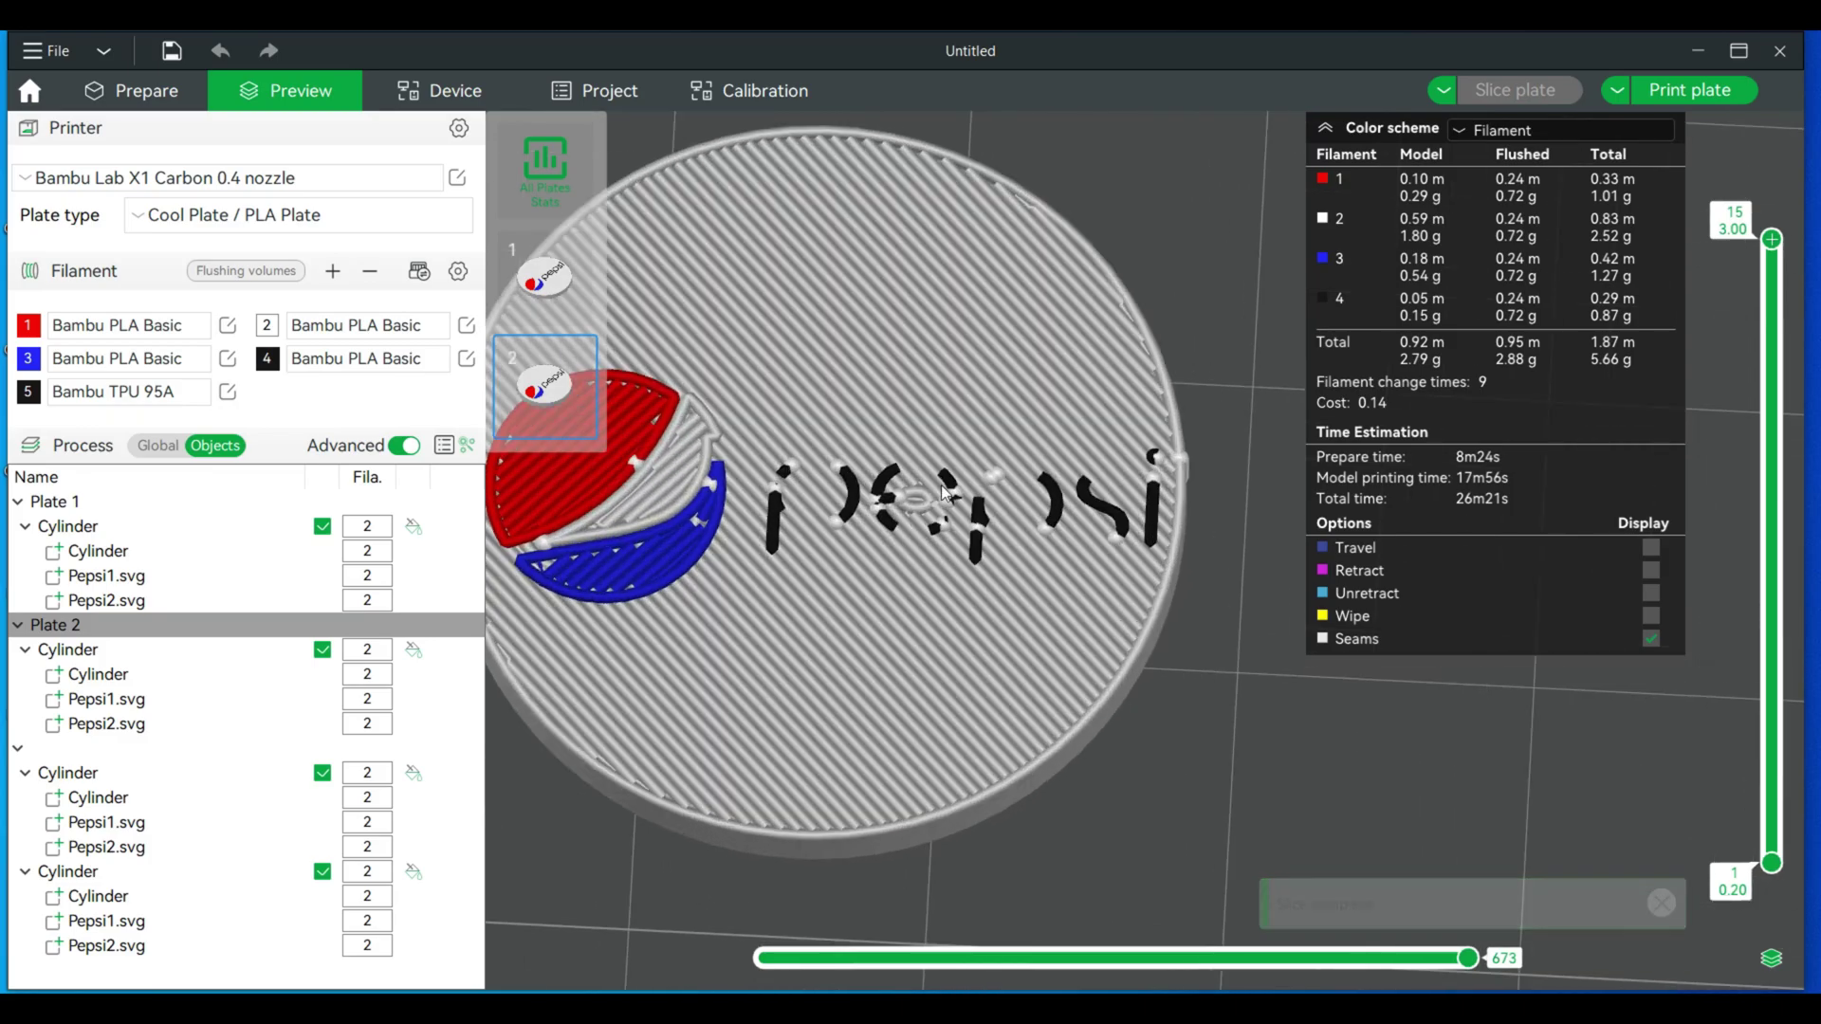
{"action": "scroll", "coordinate": [863, 497], "scroll_direction": "down", "scroll_amount": 3}
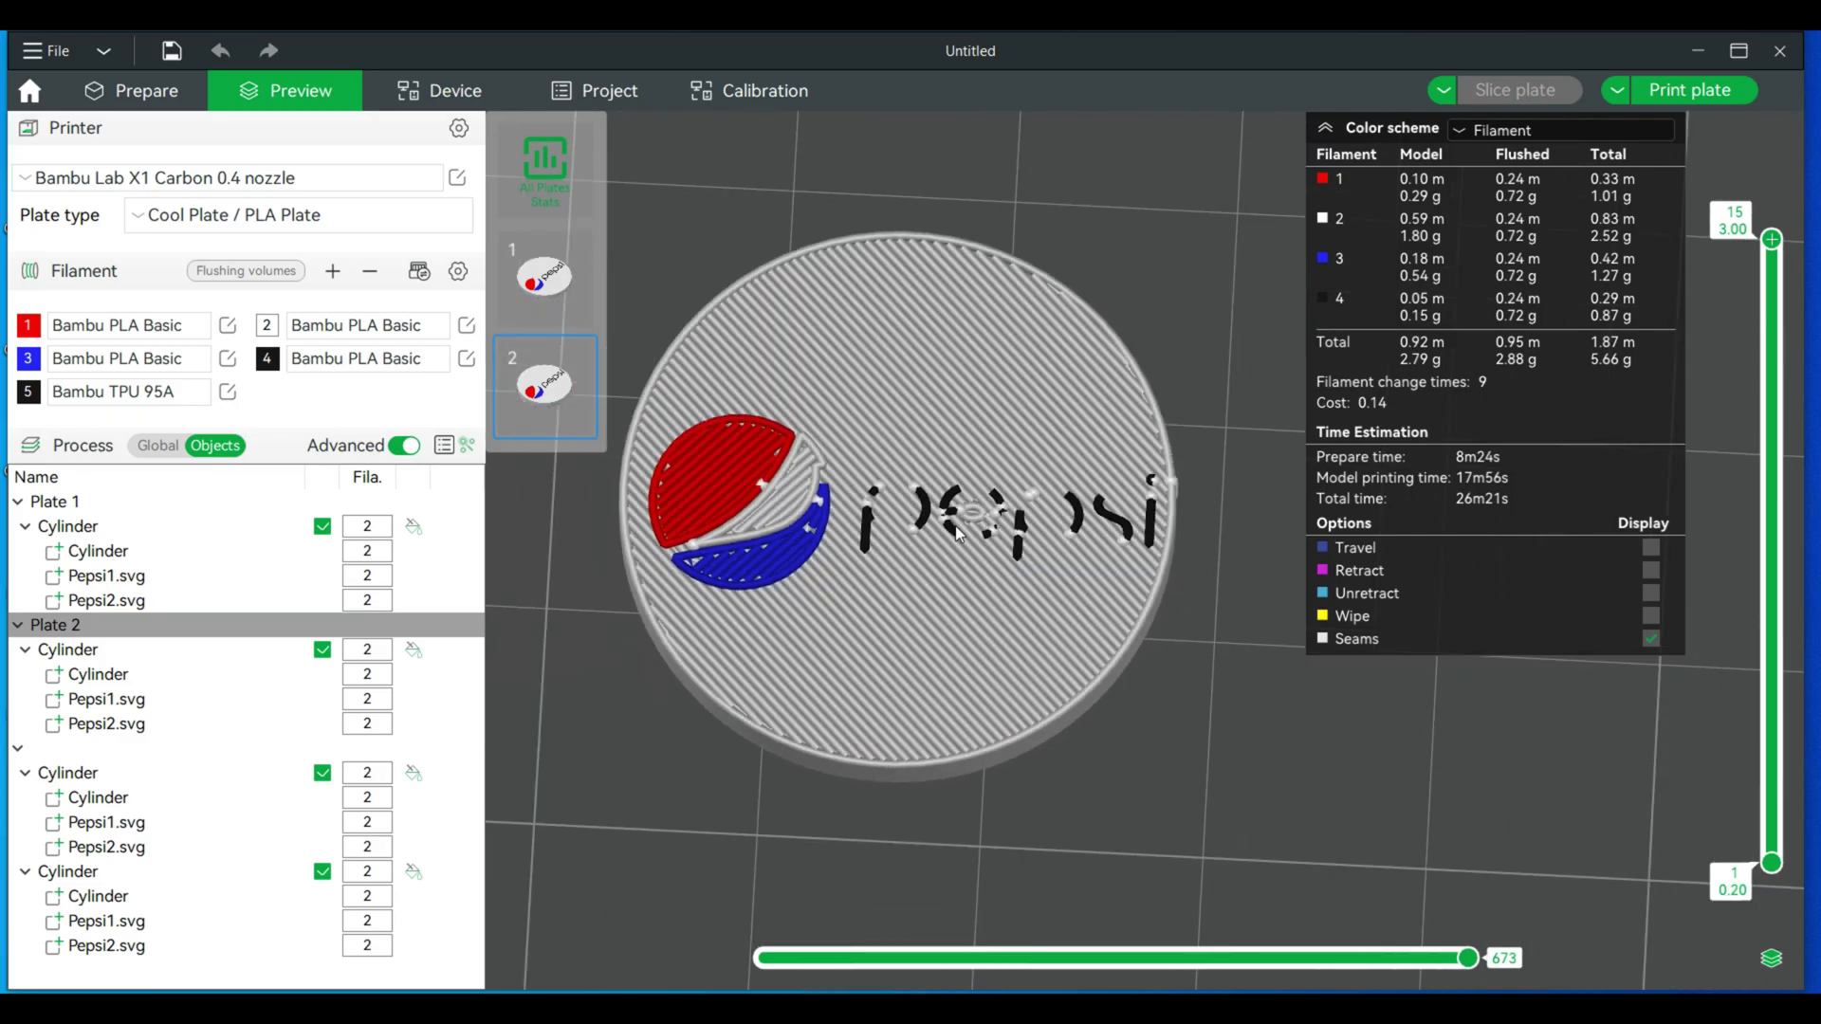
{"action": "scroll", "coordinate": [1000, 513], "scroll_direction": "down", "scroll_amount": 2}
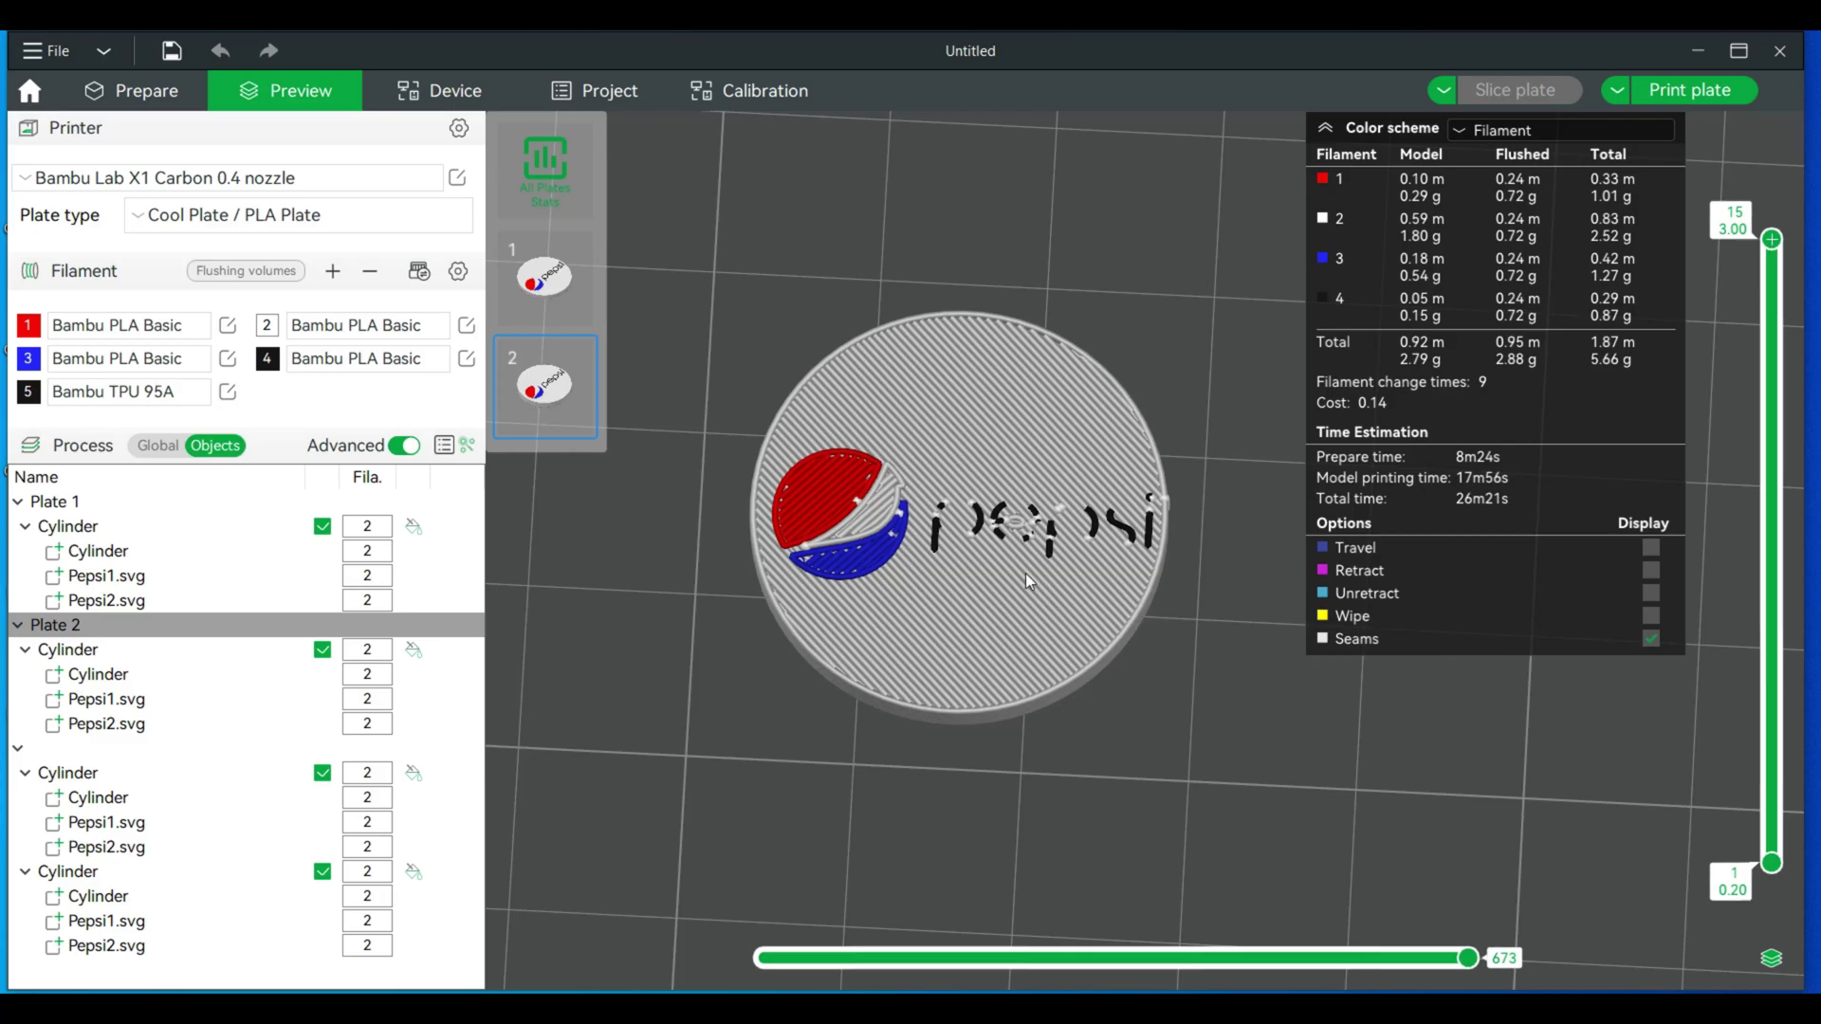
{"action": "scroll", "coordinate": [975, 548], "scroll_direction": "up", "scroll_amount": 3}
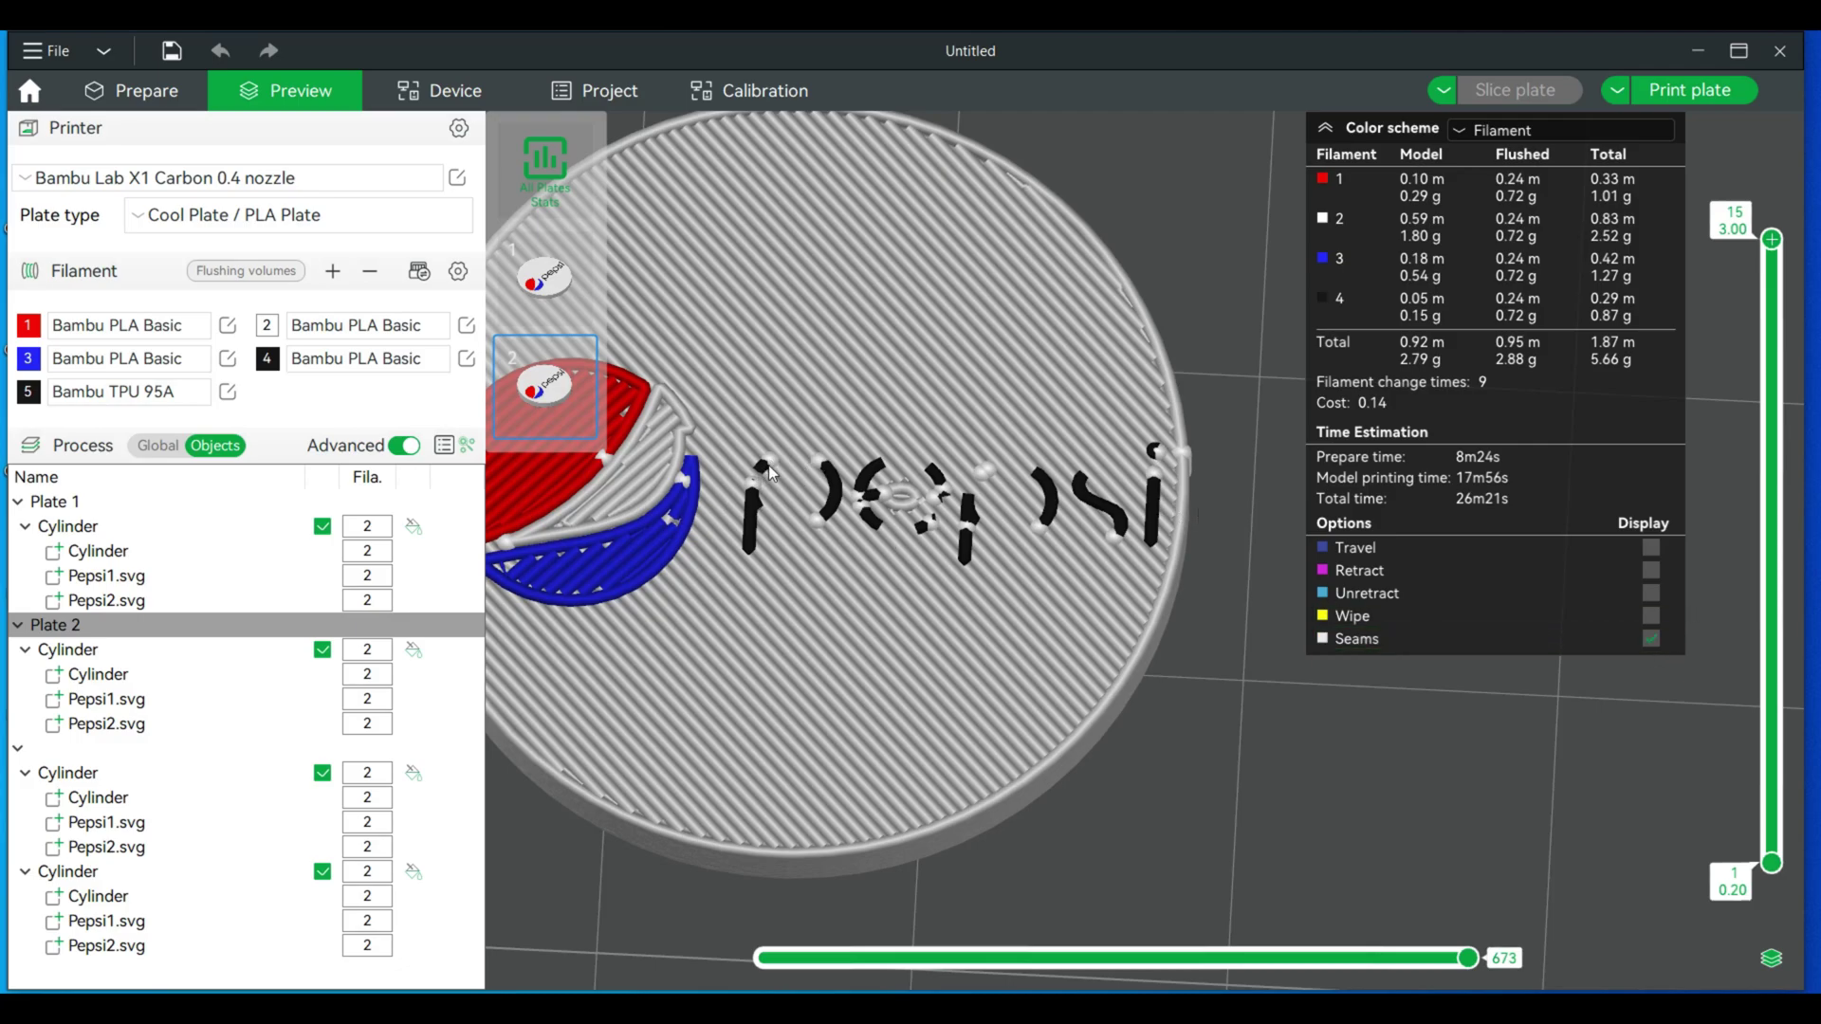
{"action": "scroll", "coordinate": [655, 512], "scroll_direction": "down", "scroll_amount": 2}
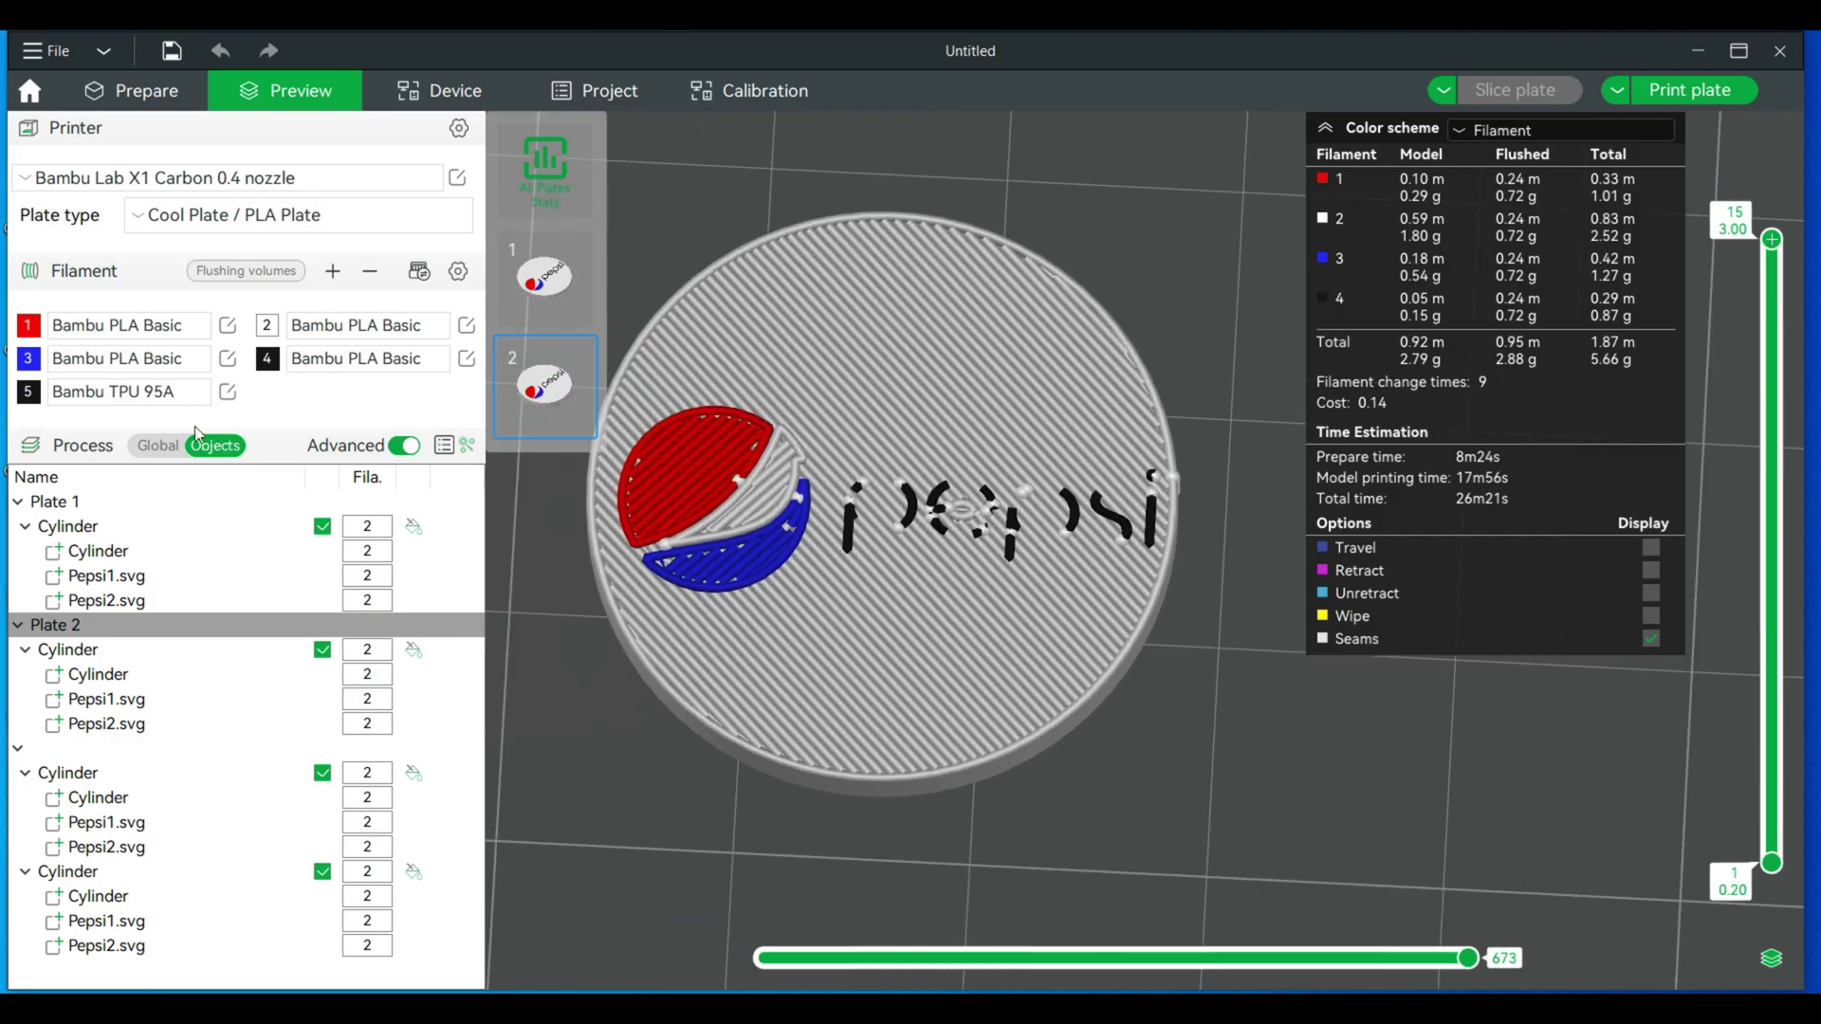
Set the global wall generator to Arachne and re-slice Plate 2
{"action": "left_click", "coordinate": [161, 443]}
{"action": "scroll", "coordinate": [319, 616], "scroll_direction": "down", "scroll_amount": 5}
{"action": "scroll", "coordinate": [327, 618], "scroll_direction": "down", "scroll_amount": 4}
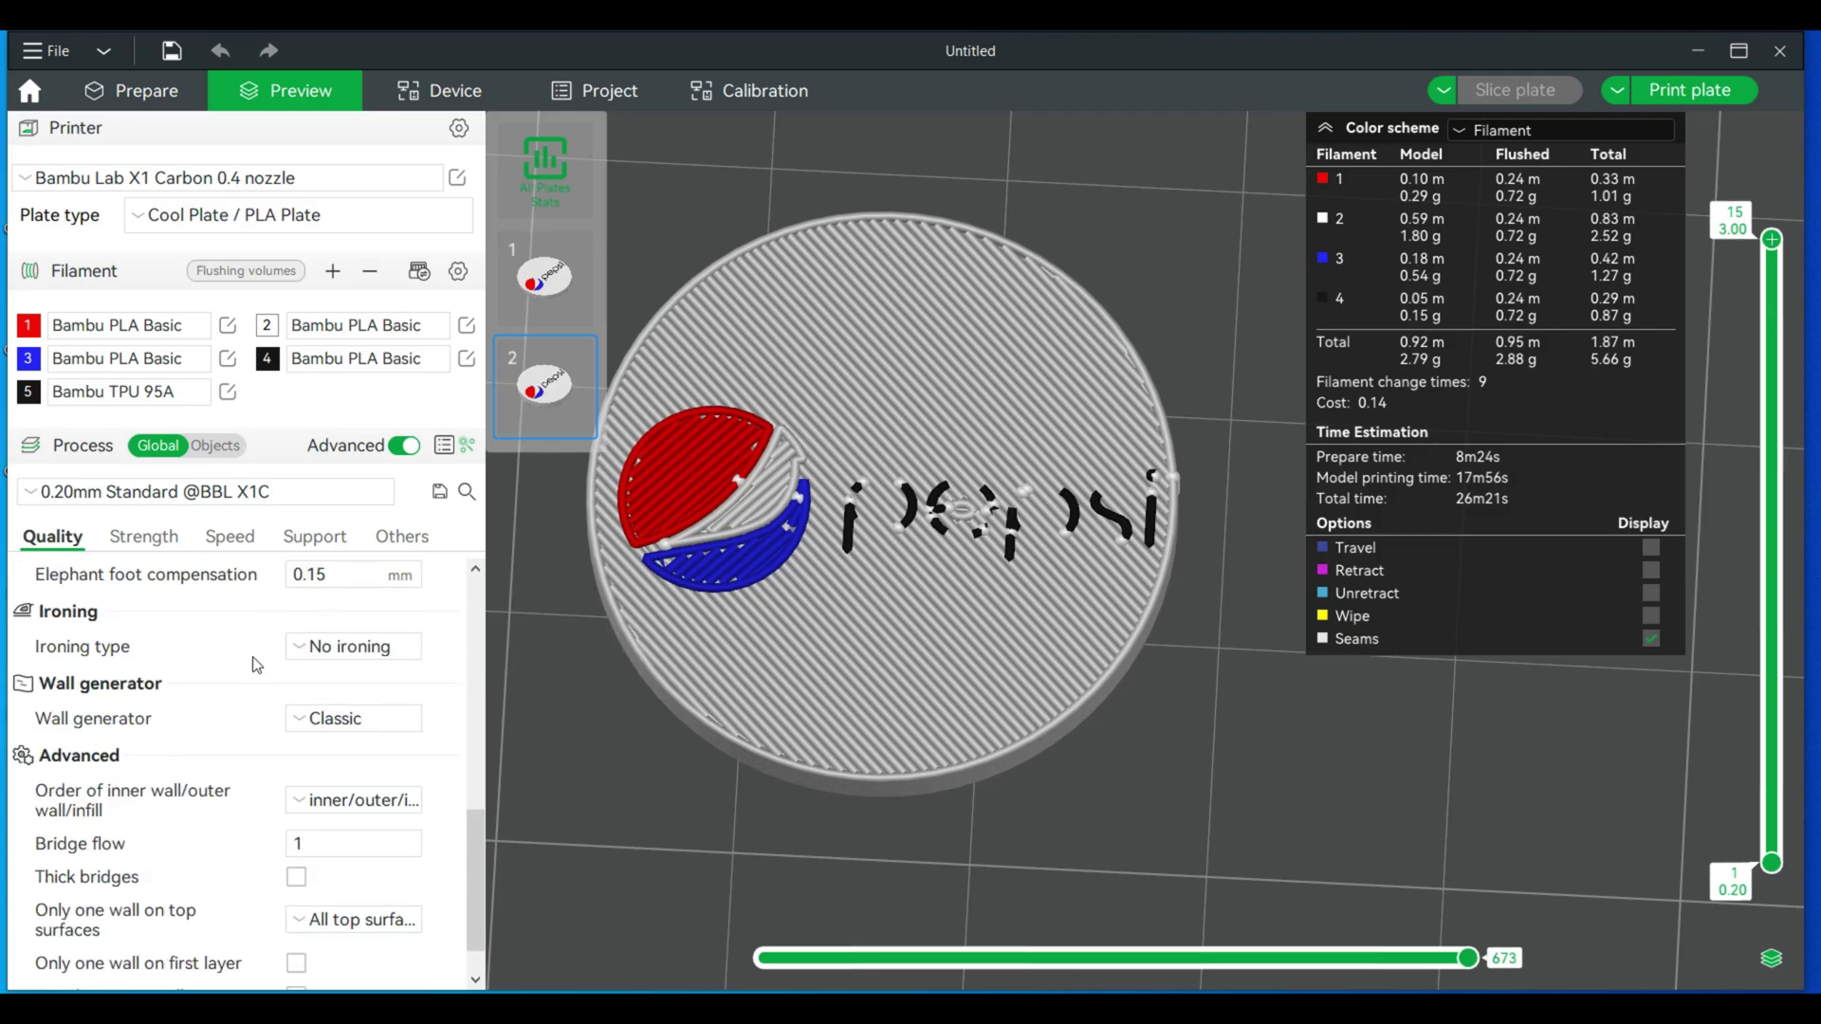
{"action": "left_click", "coordinate": [325, 721]}
{"action": "left_click", "coordinate": [336, 780]}
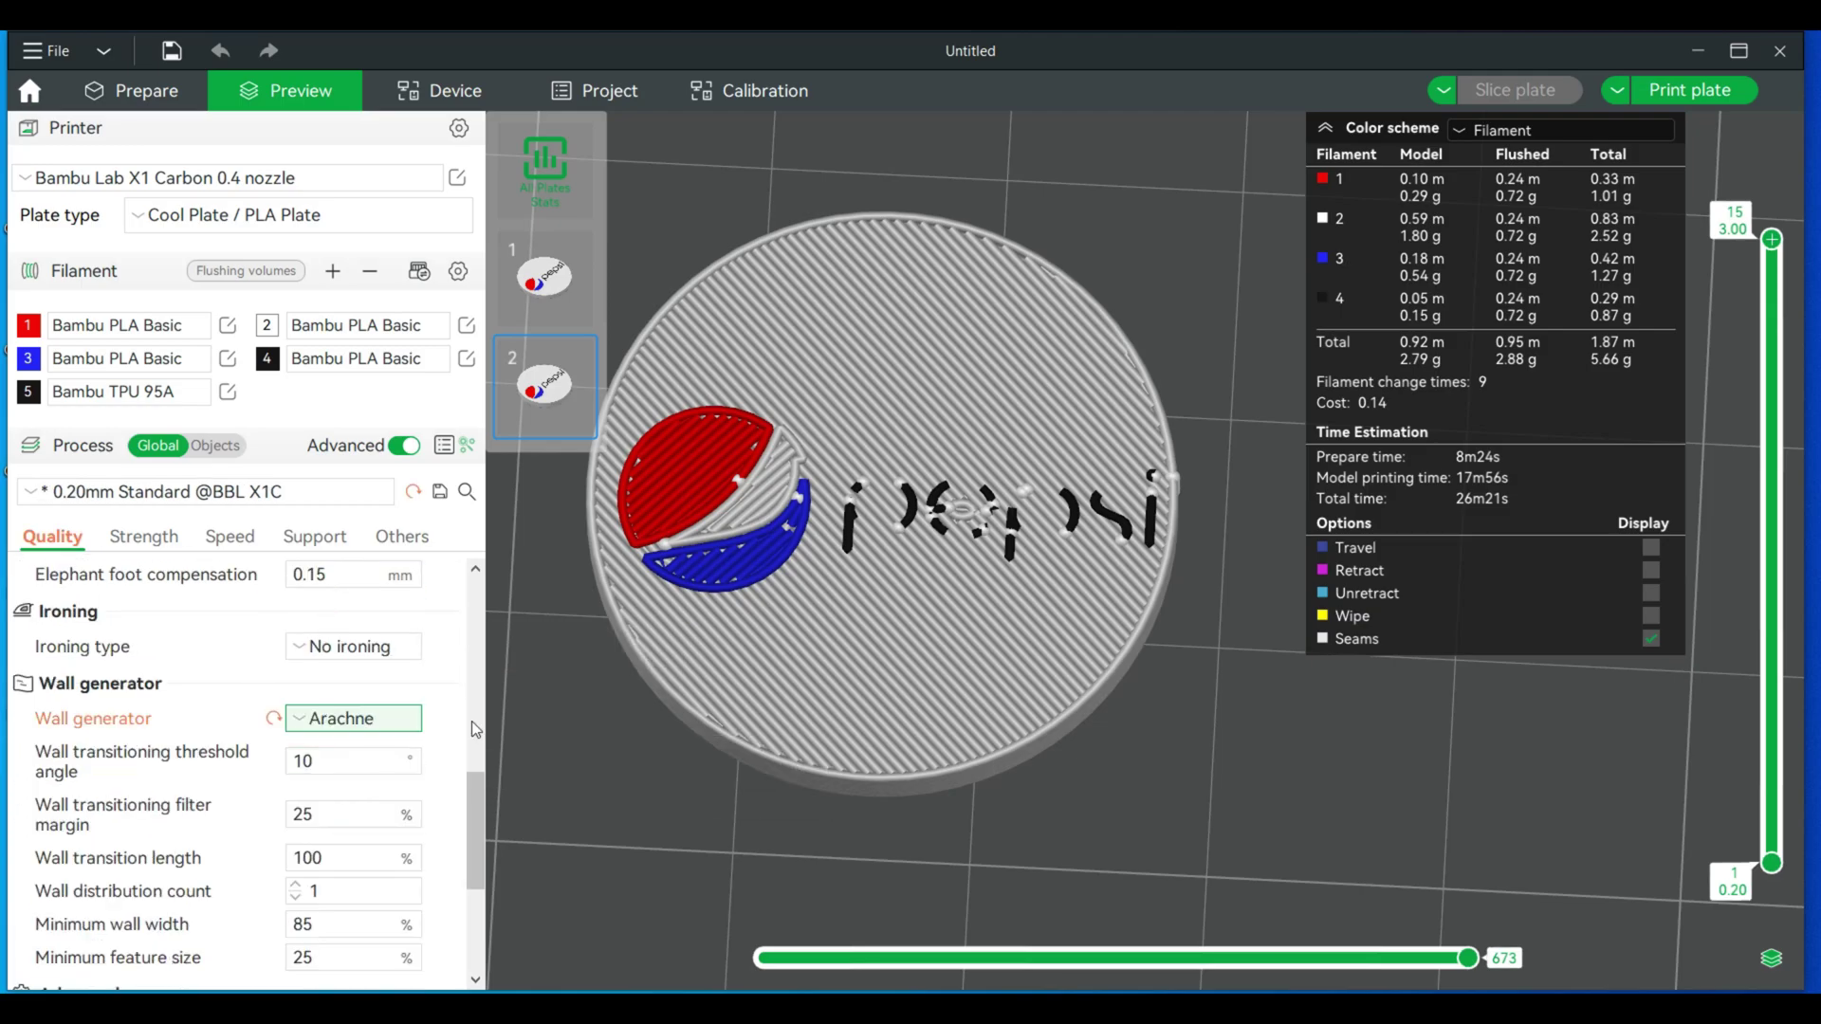
{"action": "scroll", "coordinate": [1362, 434], "scroll_direction": "down", "scroll_amount": 3}
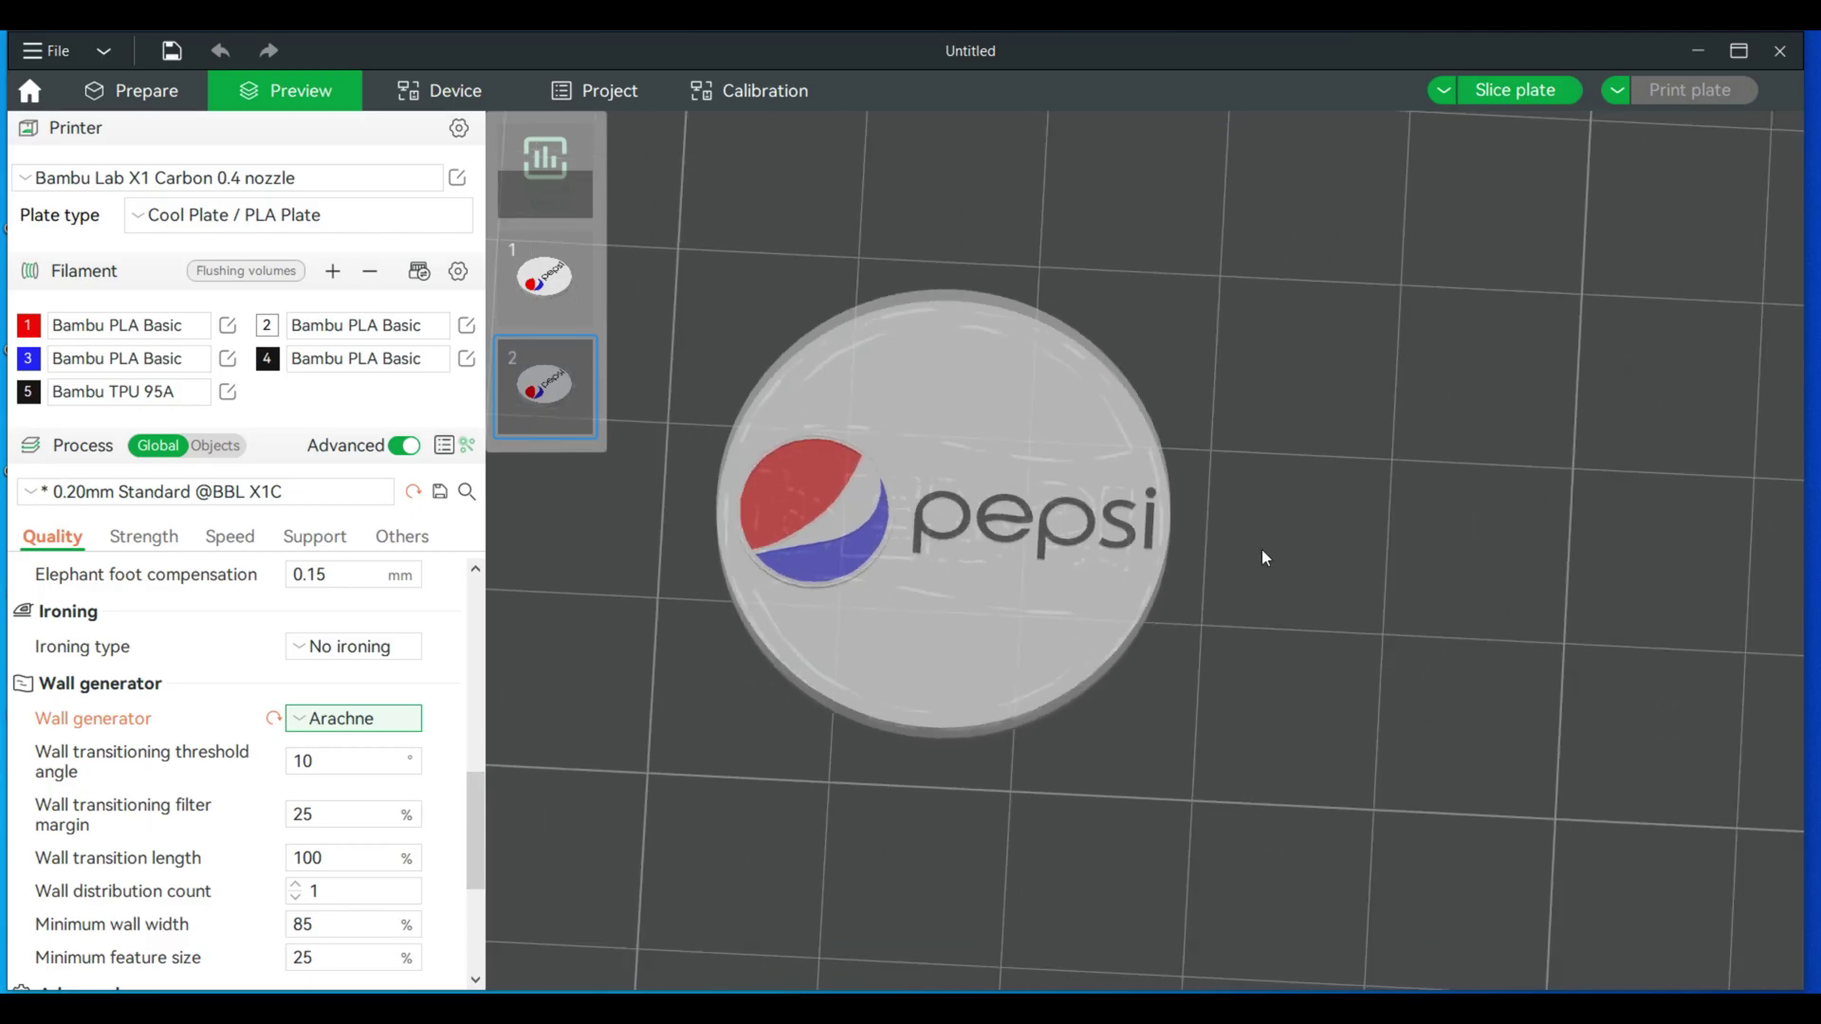
{"action": "left_click", "coordinate": [1487, 93]}
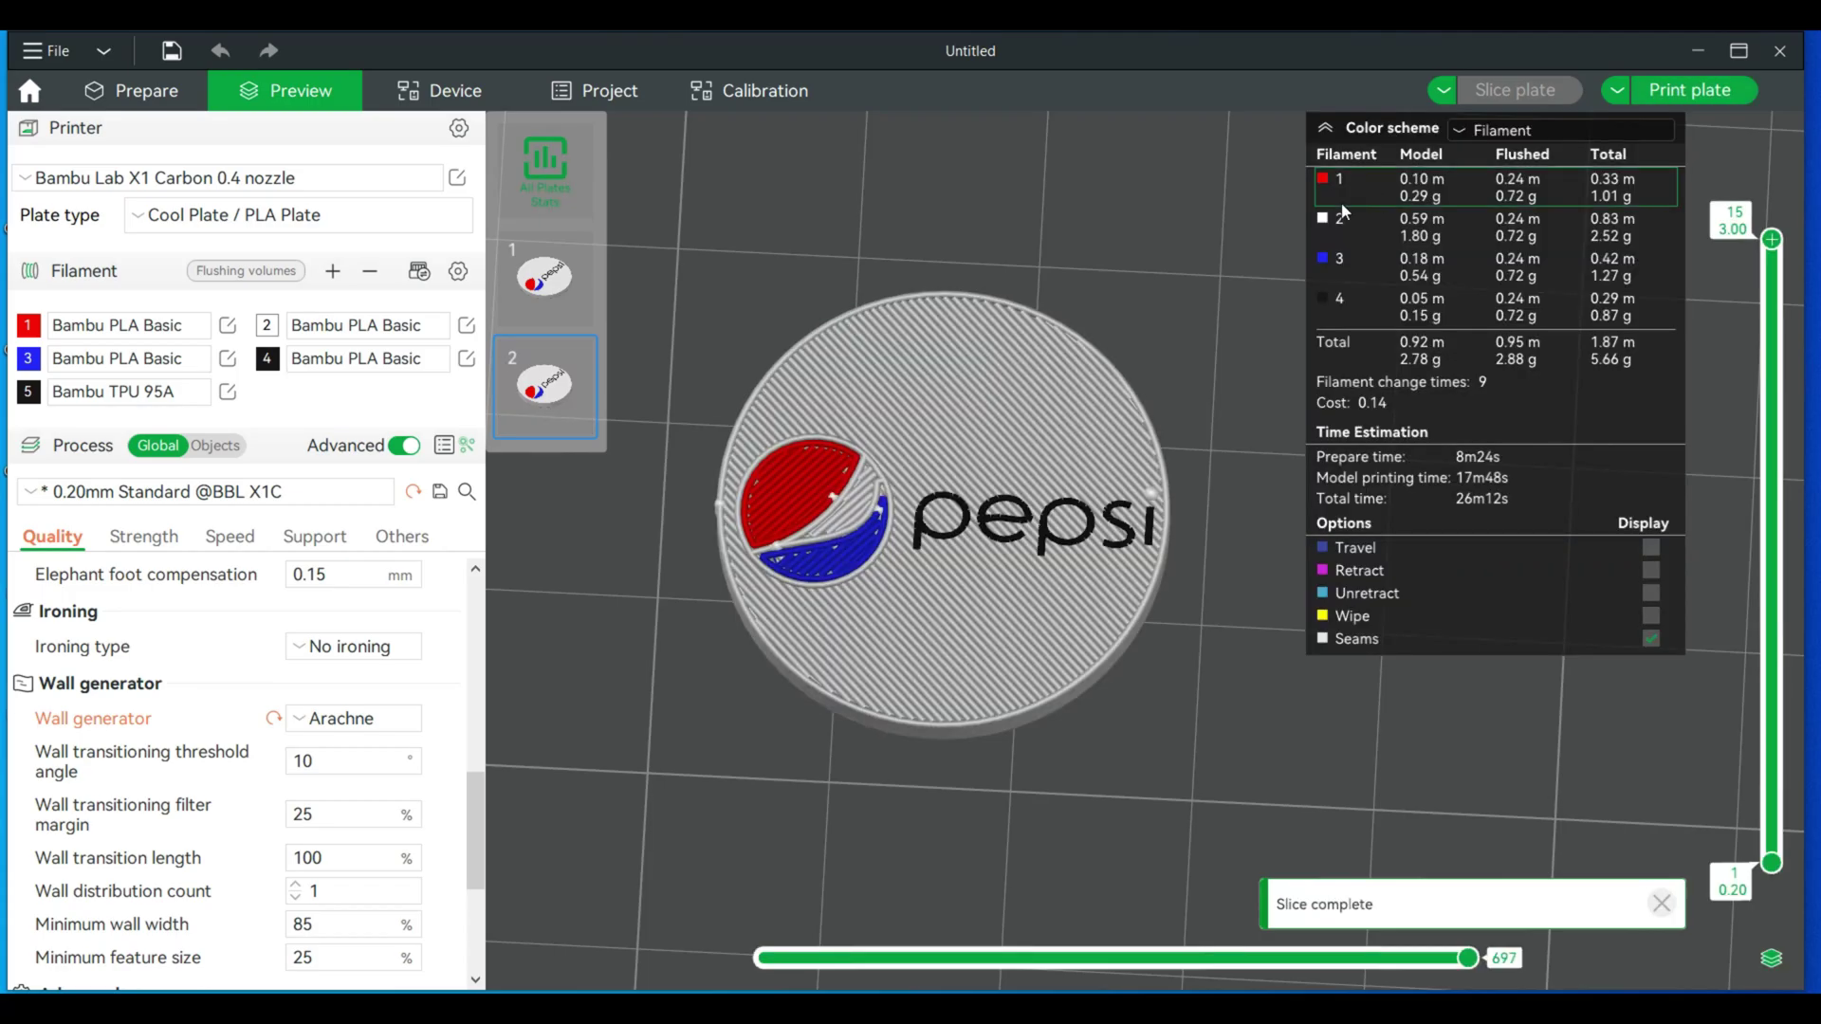
{"action": "scroll", "coordinate": [1088, 517], "scroll_direction": "up", "scroll_amount": 2}
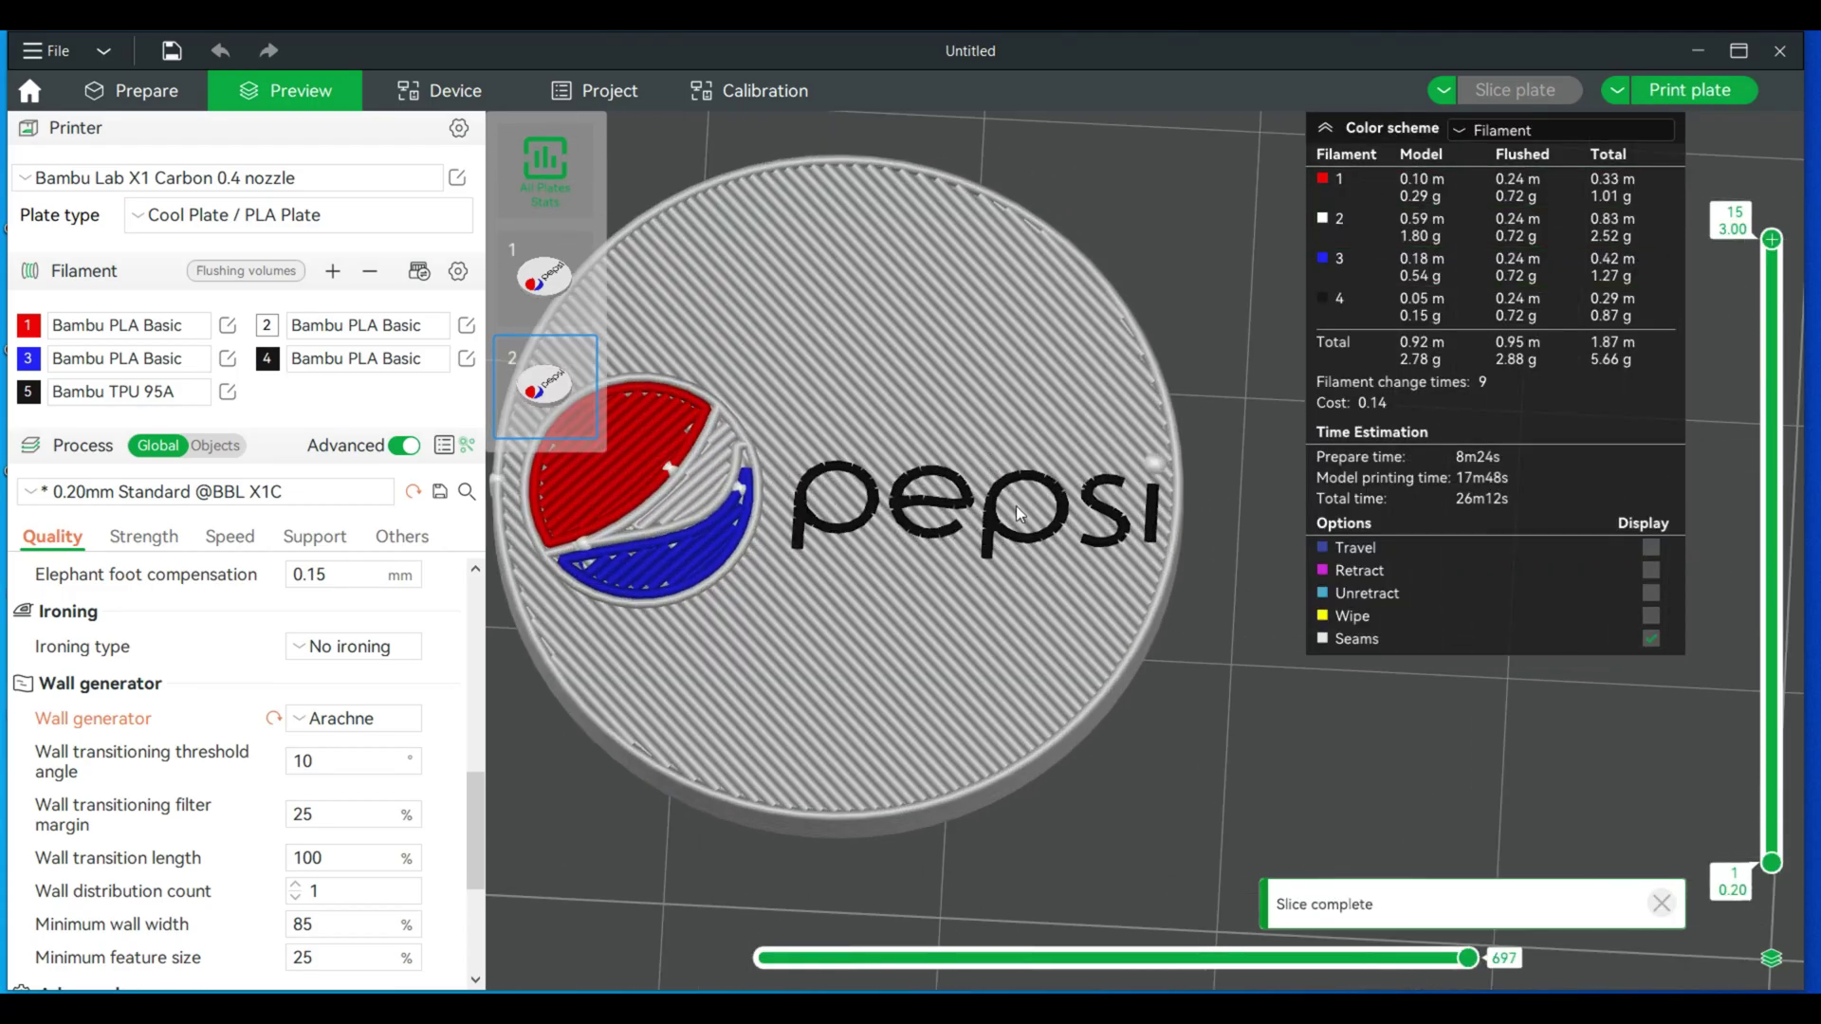
{"action": "scroll", "coordinate": [935, 555], "scroll_direction": "down", "scroll_amount": 1}
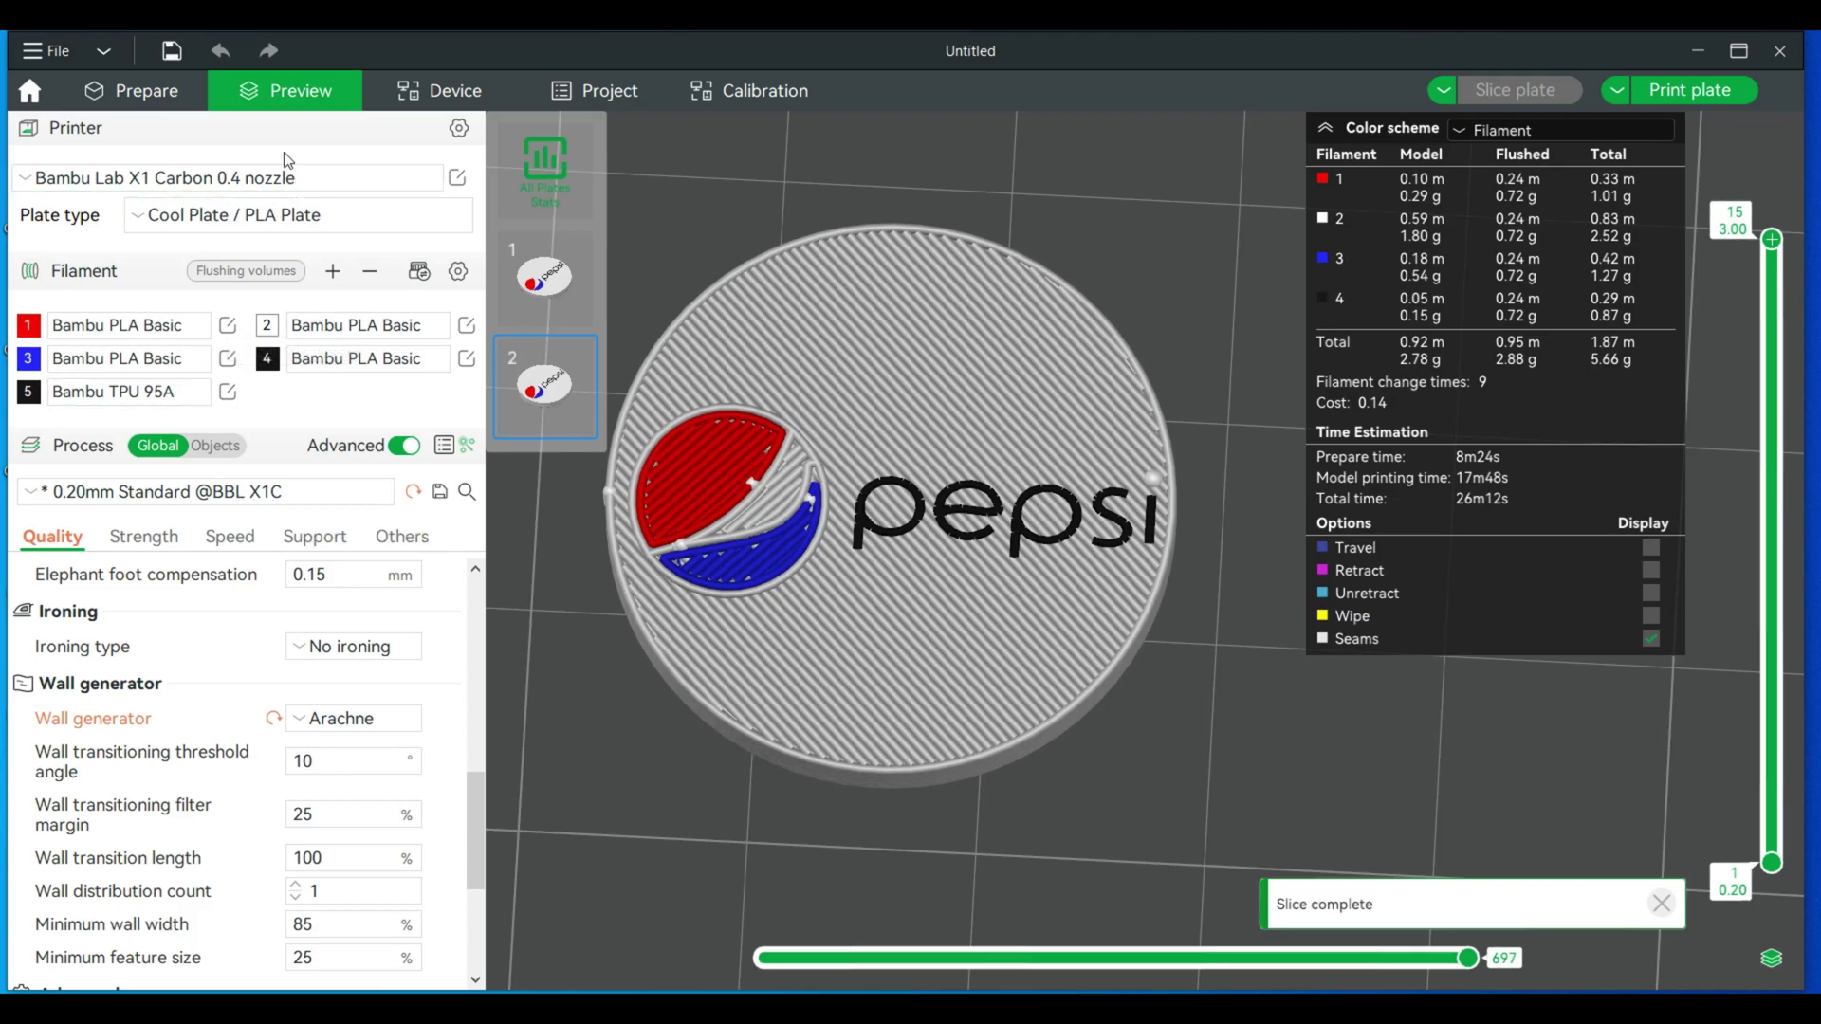
Review the ironing type options, keep No ironing, and return to the Prepare view
{"action": "scroll", "coordinate": [1157, 455], "scroll_direction": "down", "scroll_amount": 2}
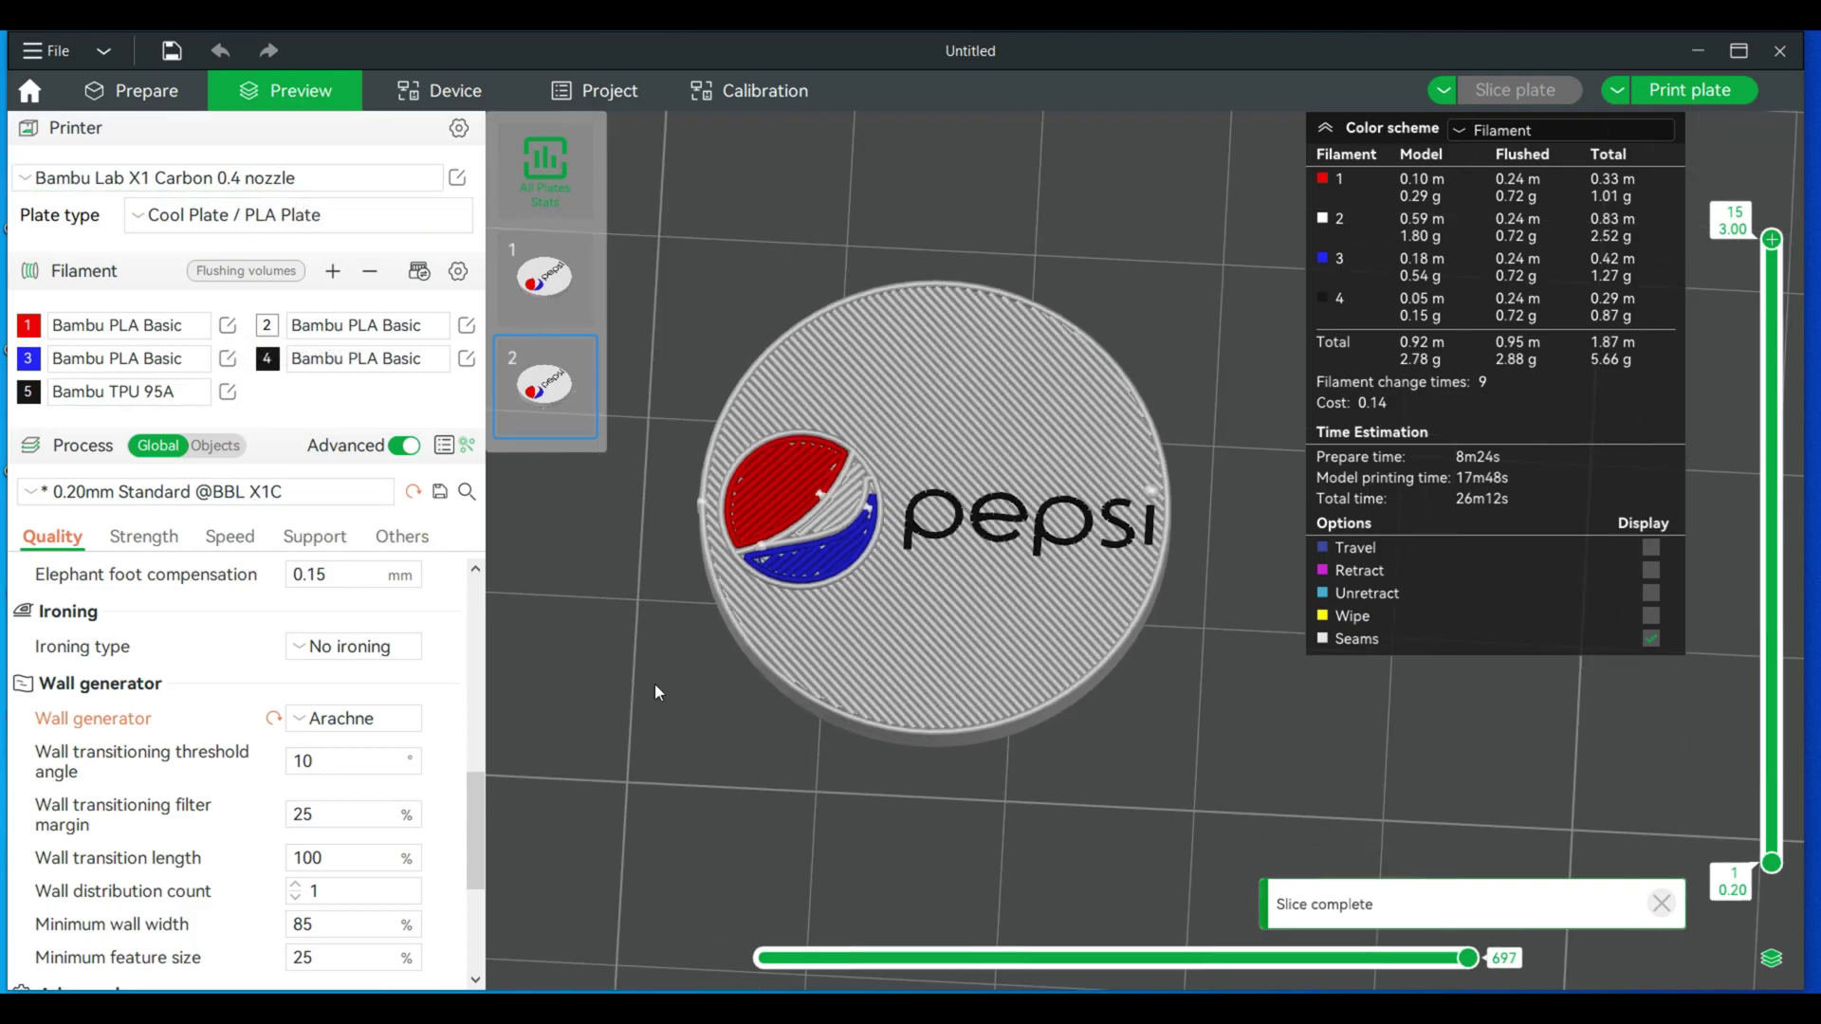
{"action": "left_click", "coordinate": [365, 653]}
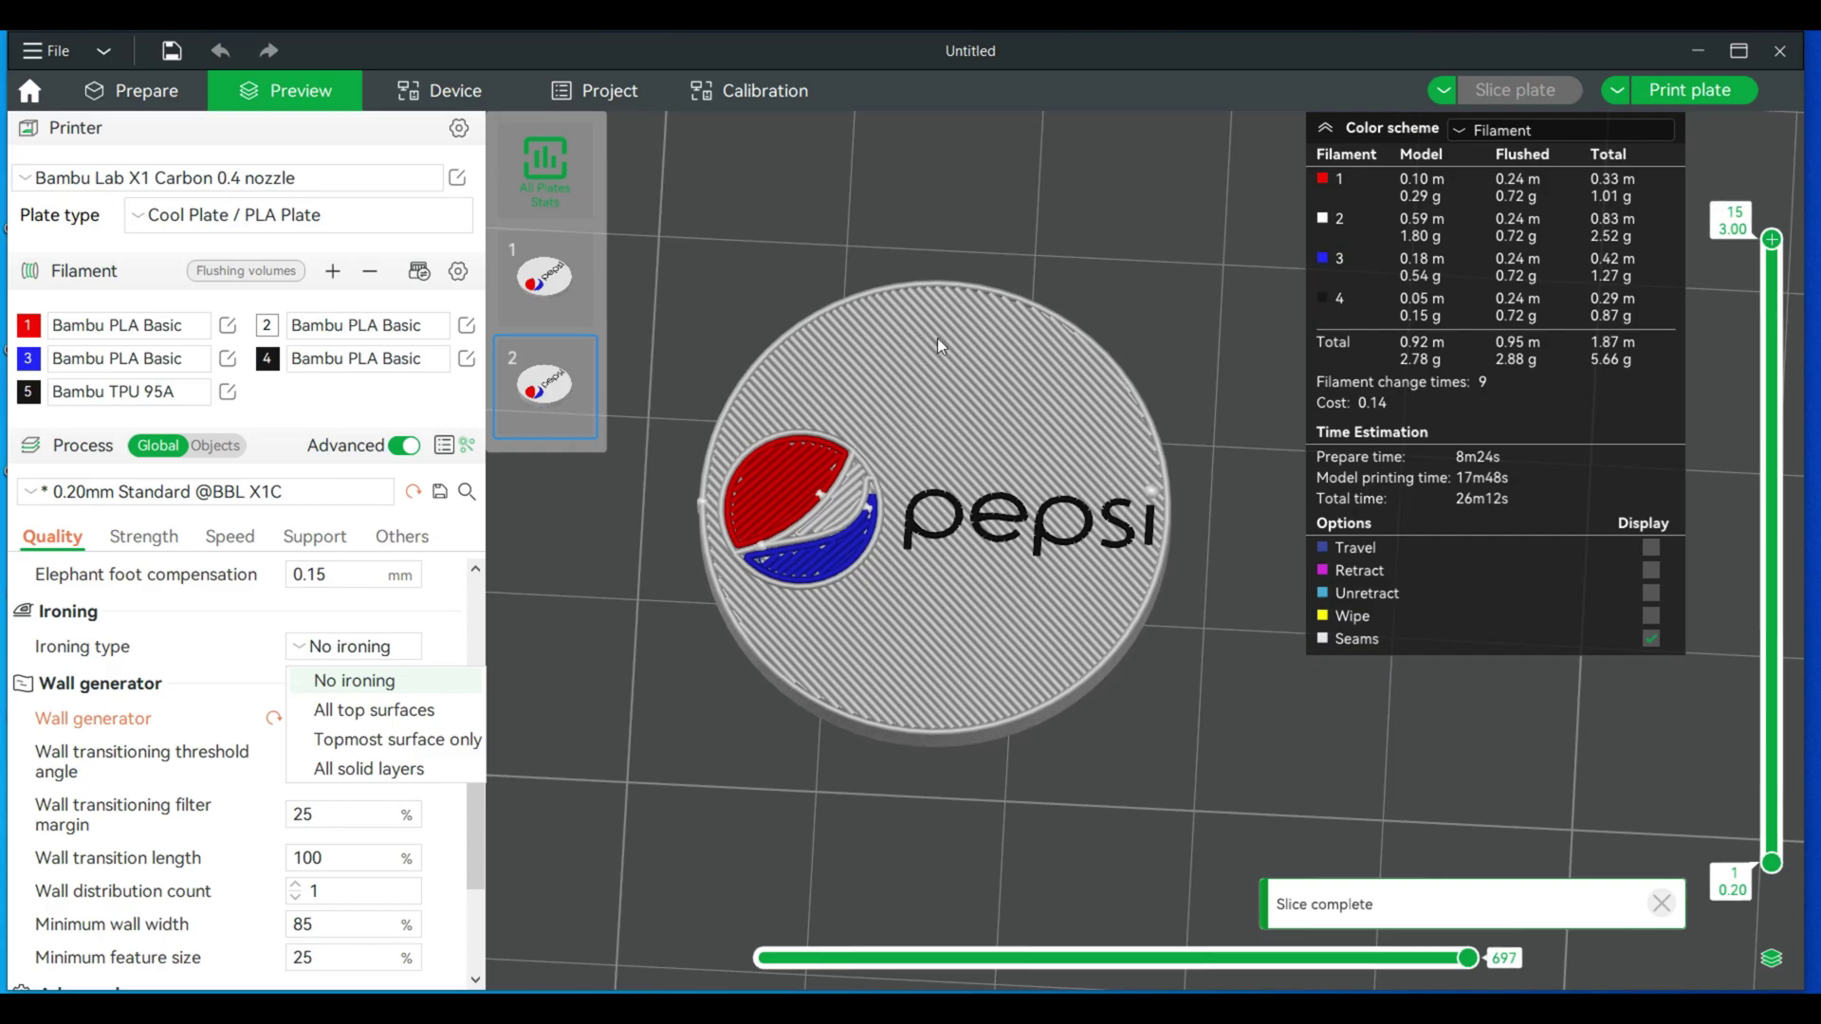
{"action": "left_click_drag", "start_coordinate": [936, 338], "coordinate": [960, 349]}
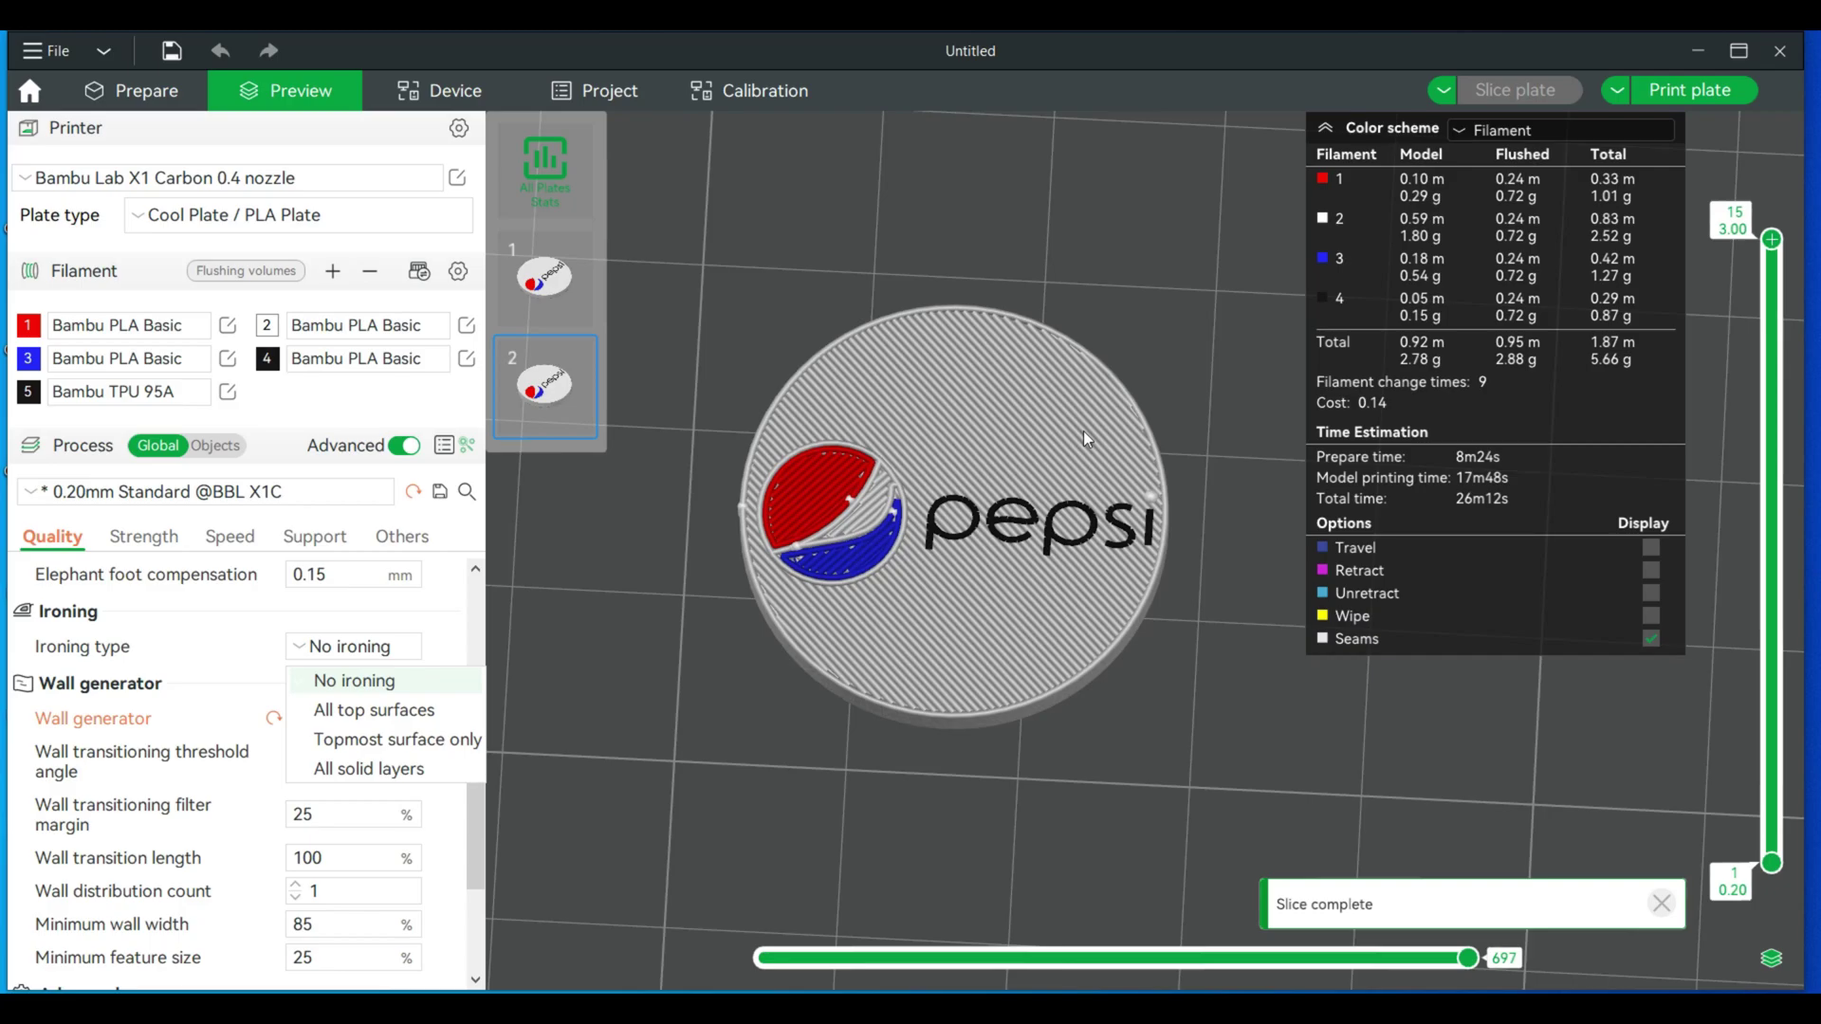
{"action": "scroll", "coordinate": [1083, 431], "scroll_direction": "down", "scroll_amount": 3}
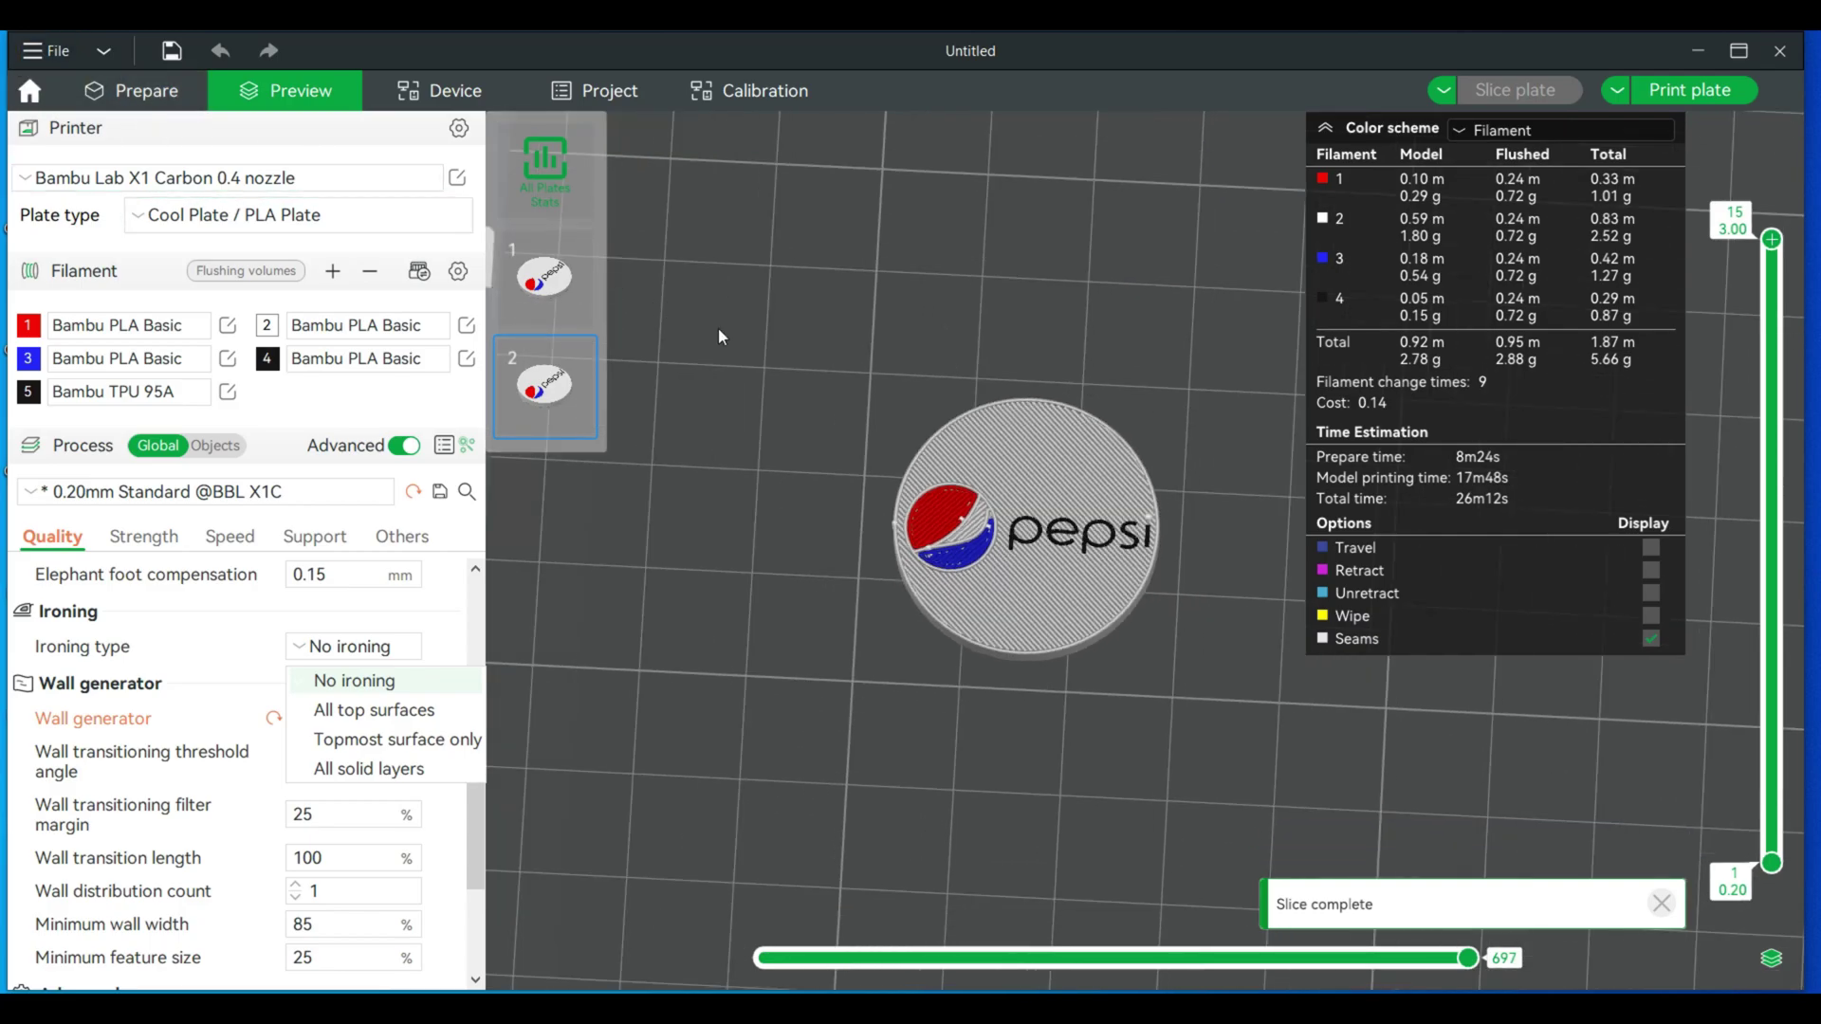
{"action": "left_click", "coordinate": [140, 106]}
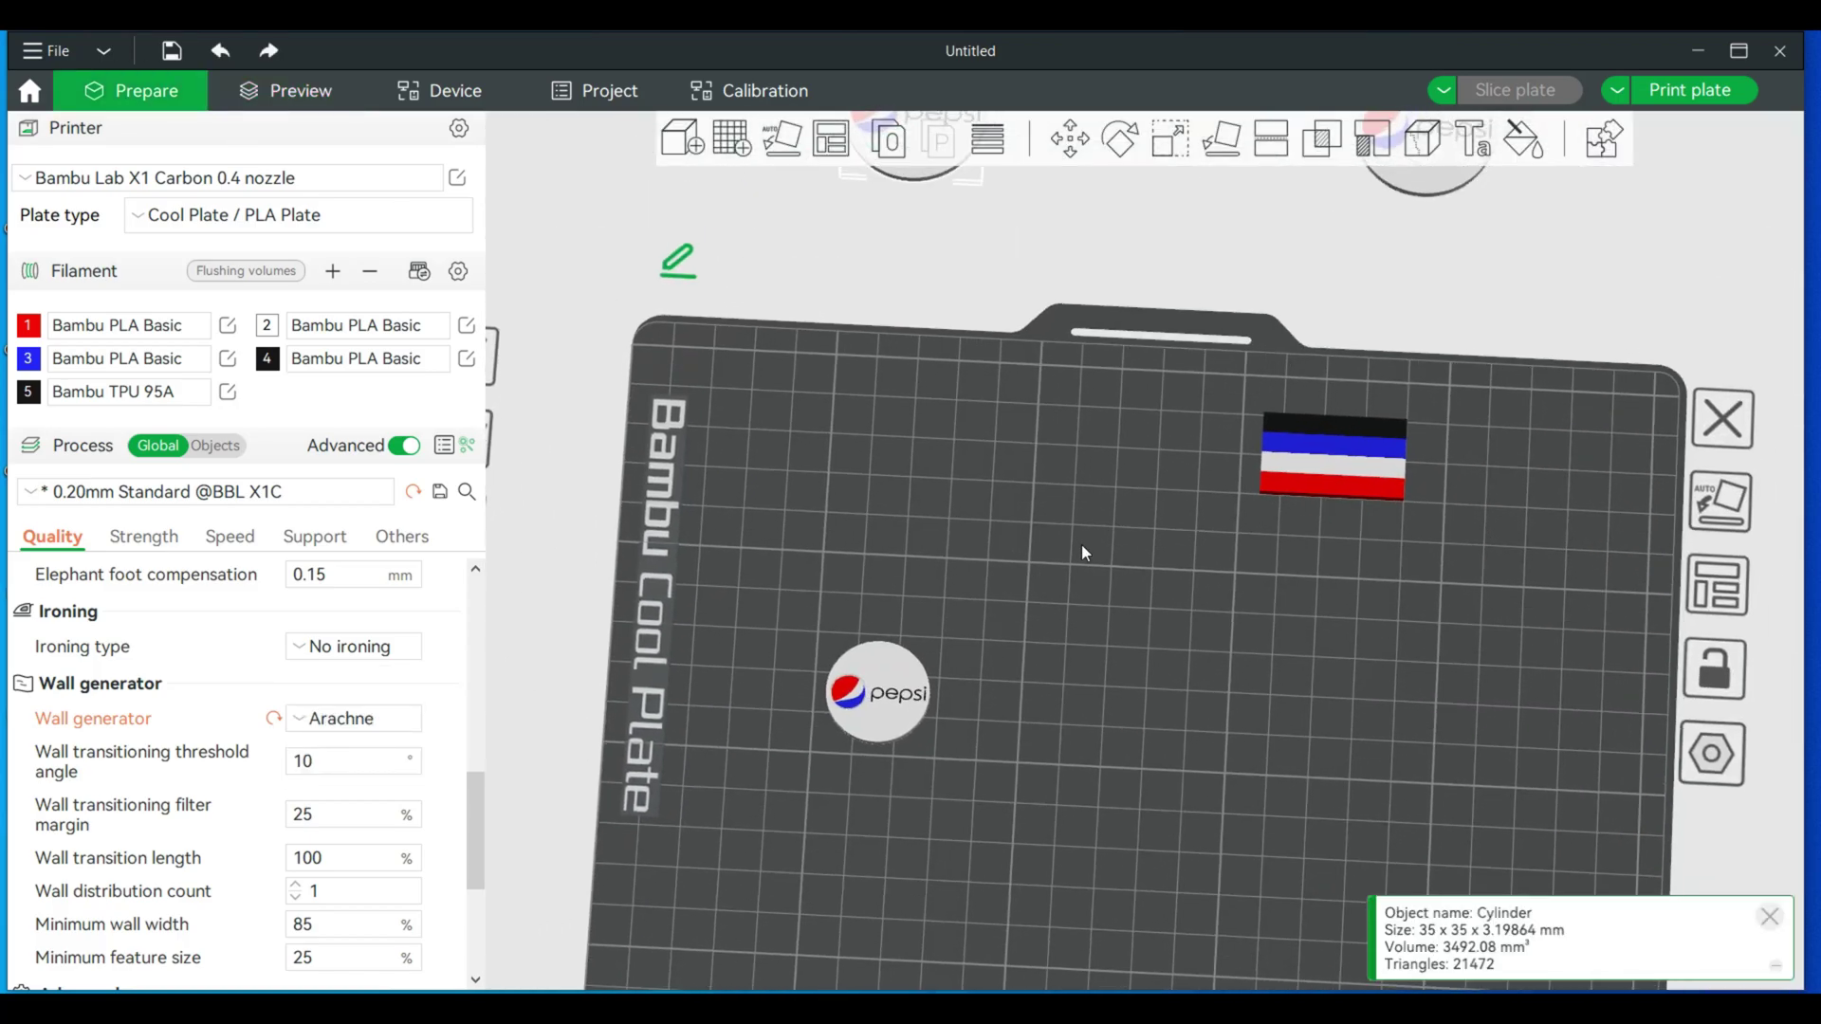
Replace the 25 mm coin on Plate 2 with a 35 mm coin
{"action": "left_click_drag", "start_coordinate": [918, 685], "coordinate": [1280, 185]}
{"action": "left_click_drag", "start_coordinate": [992, 218], "coordinate": [1019, 732]}
{"action": "scroll", "coordinate": [1048, 740], "scroll_direction": "up", "scroll_amount": 6}
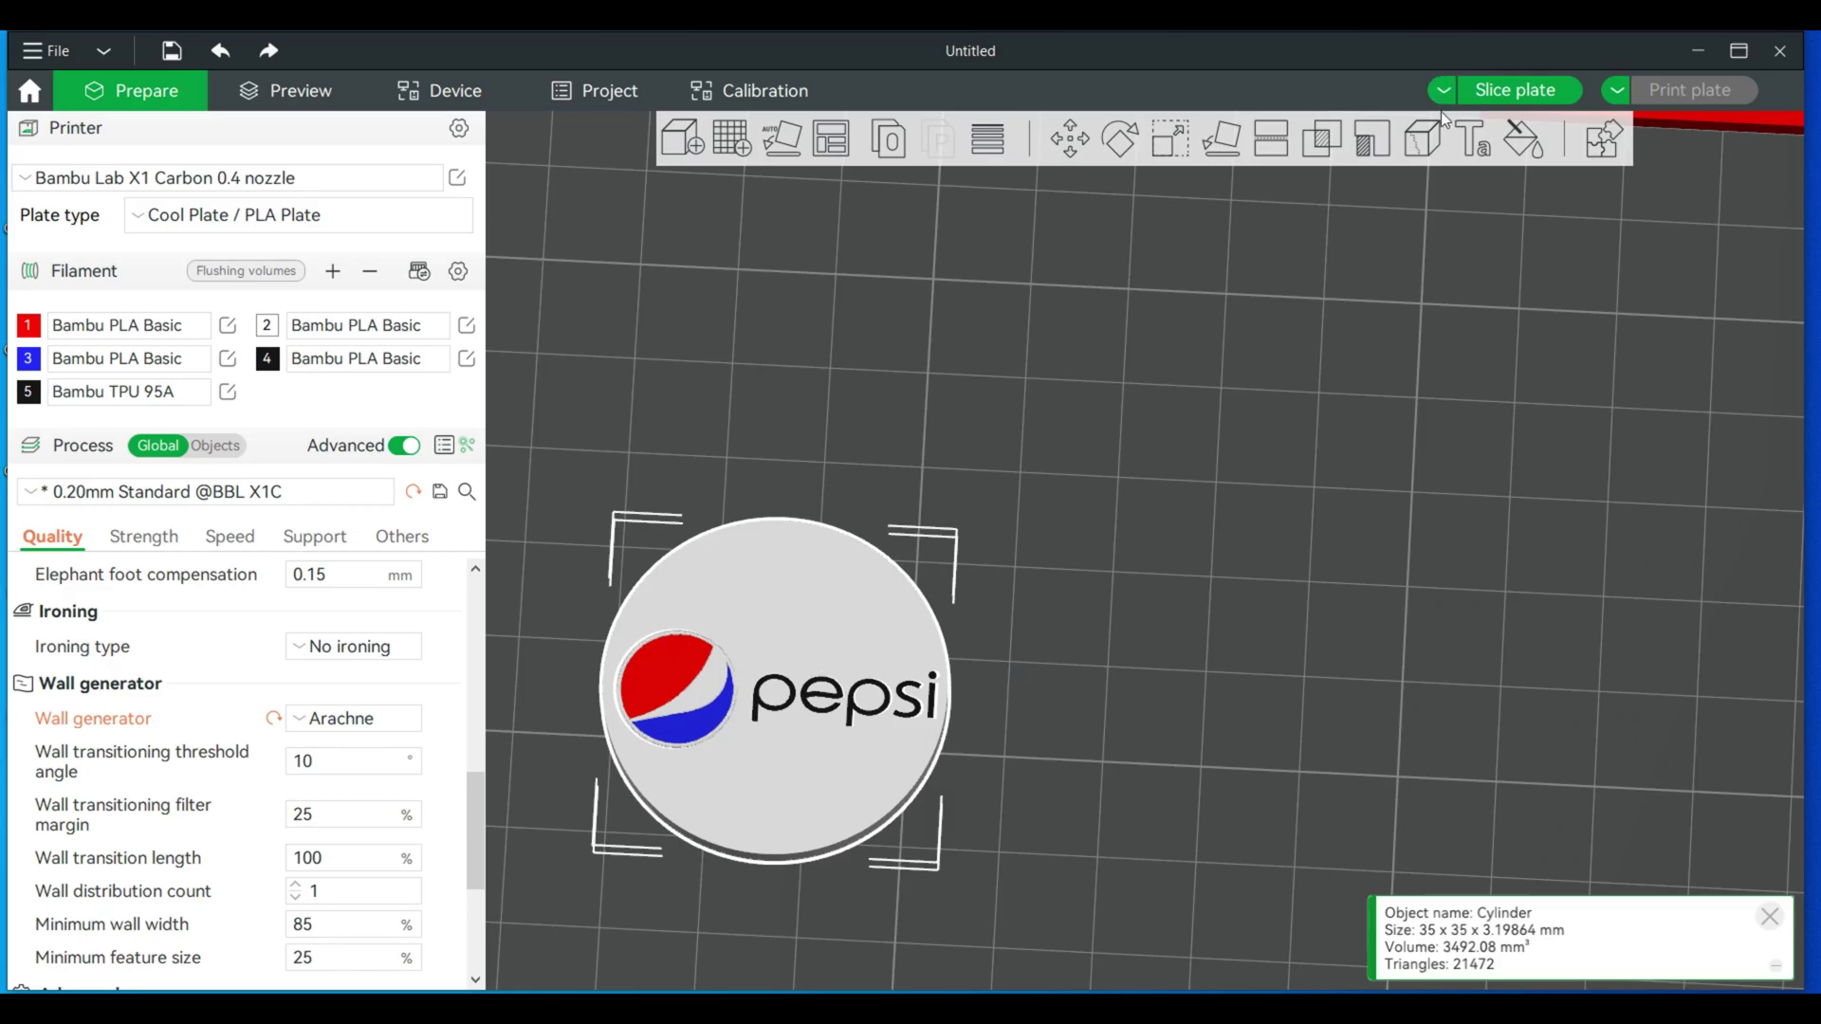
Lay the 35 mm coin PEPSI-side up with Lay on Face and slice Plate 2
{"action": "left_click", "coordinate": [1220, 140]}
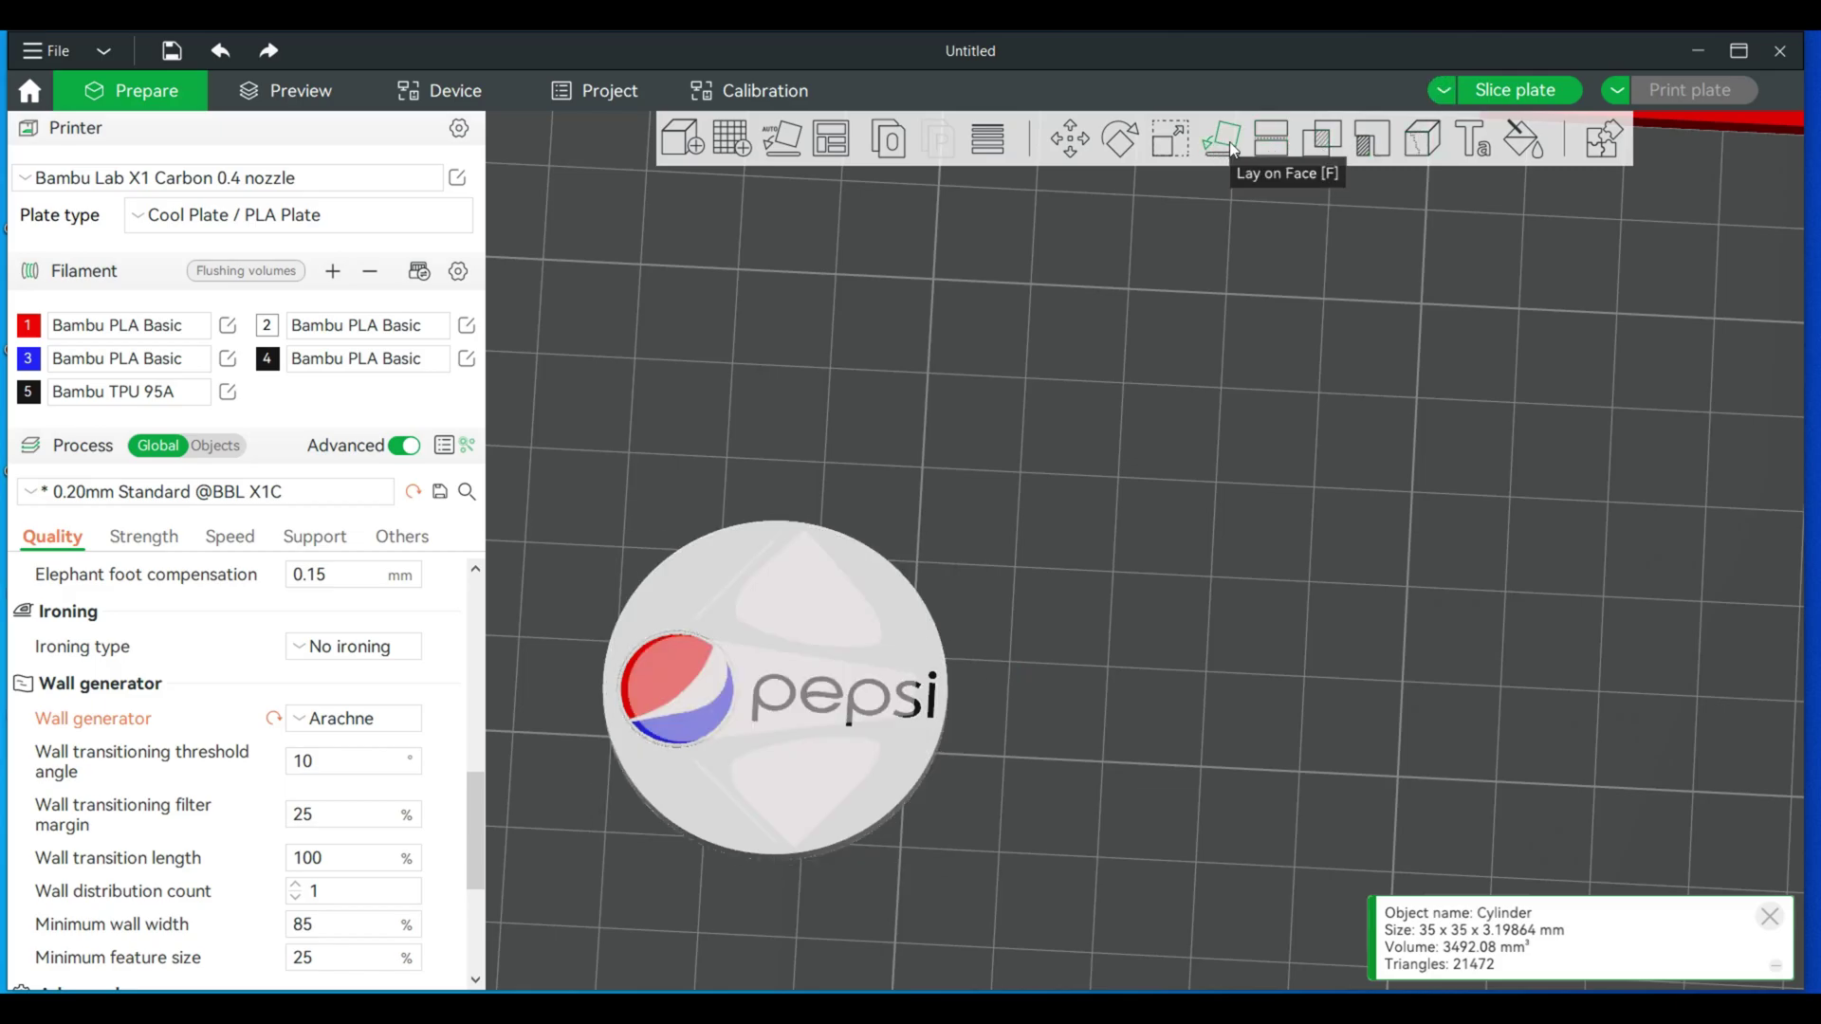
{"action": "left_click", "coordinate": [843, 624]}
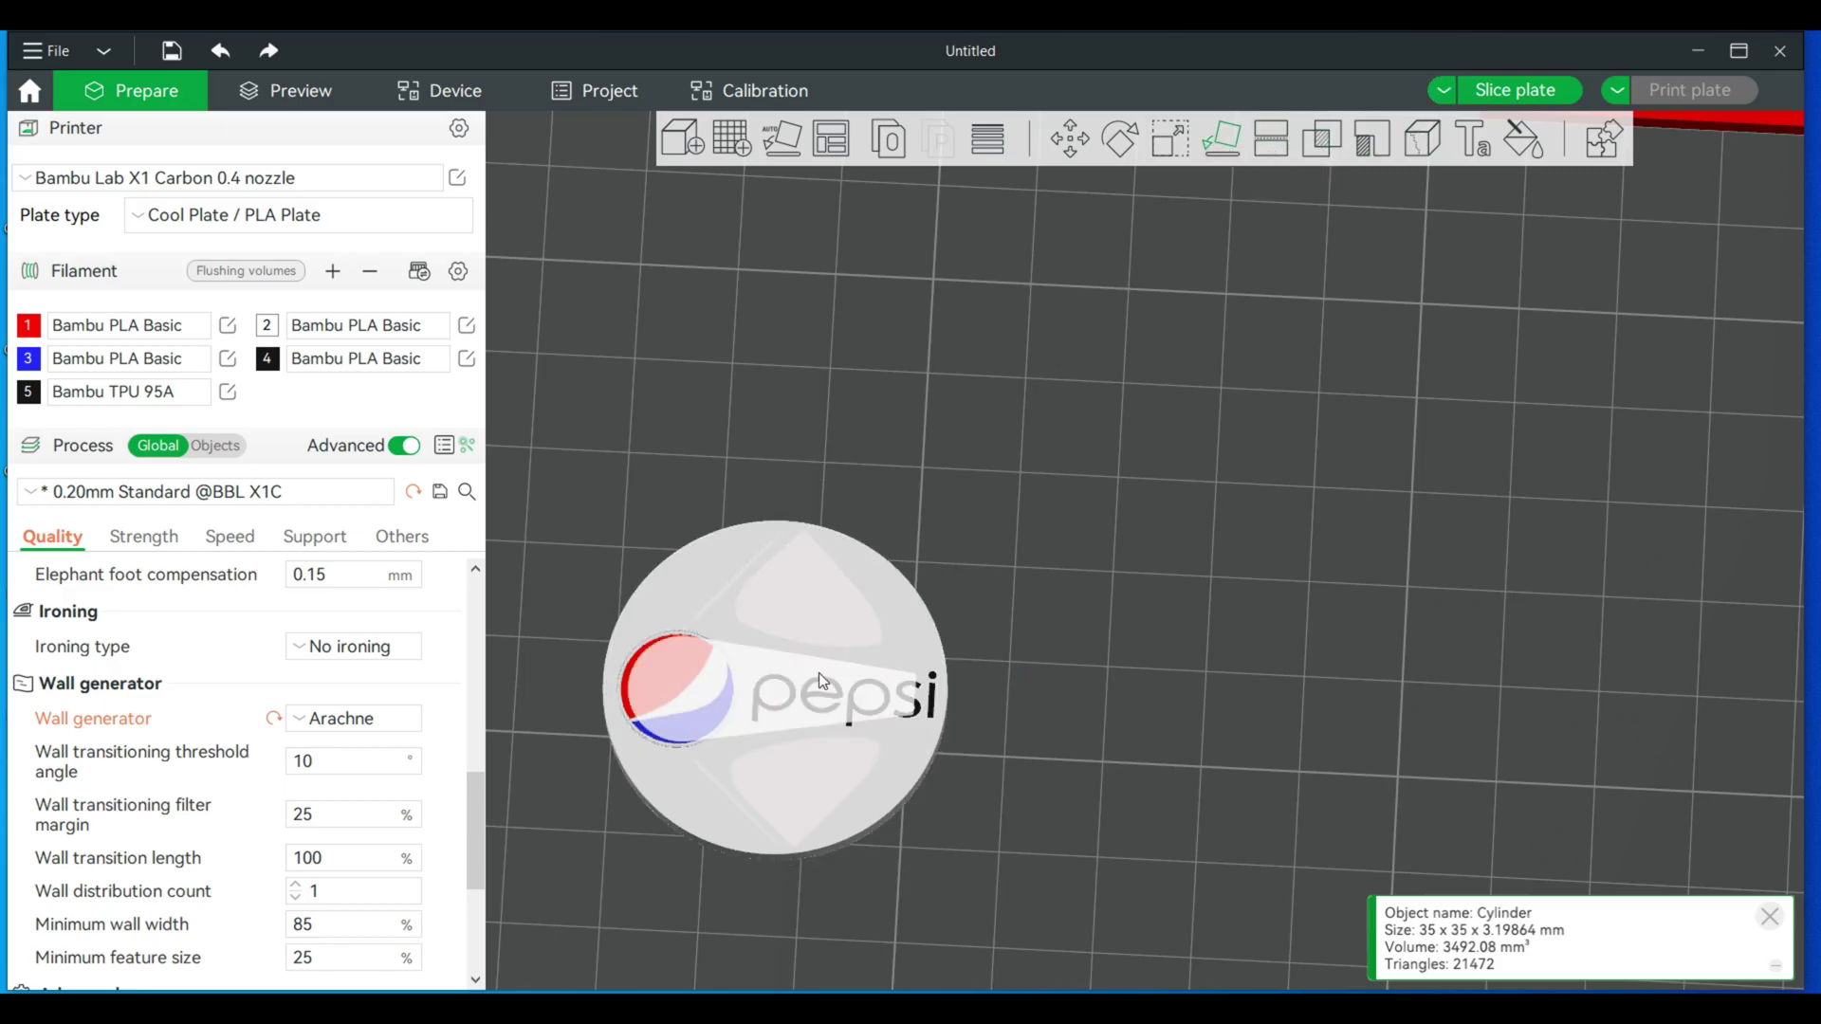
{"action": "left_click", "coordinate": [1081, 599]}
{"action": "left_click_drag", "start_coordinate": [1081, 599], "coordinate": [1098, 577]}
{"action": "left_click", "coordinate": [1557, 92]}
Inspect the sliced PEPSI coin's layers and top face, then select it in Prepare
{"action": "left_click_drag", "start_coordinate": [1083, 646], "coordinate": [1270, 707]}
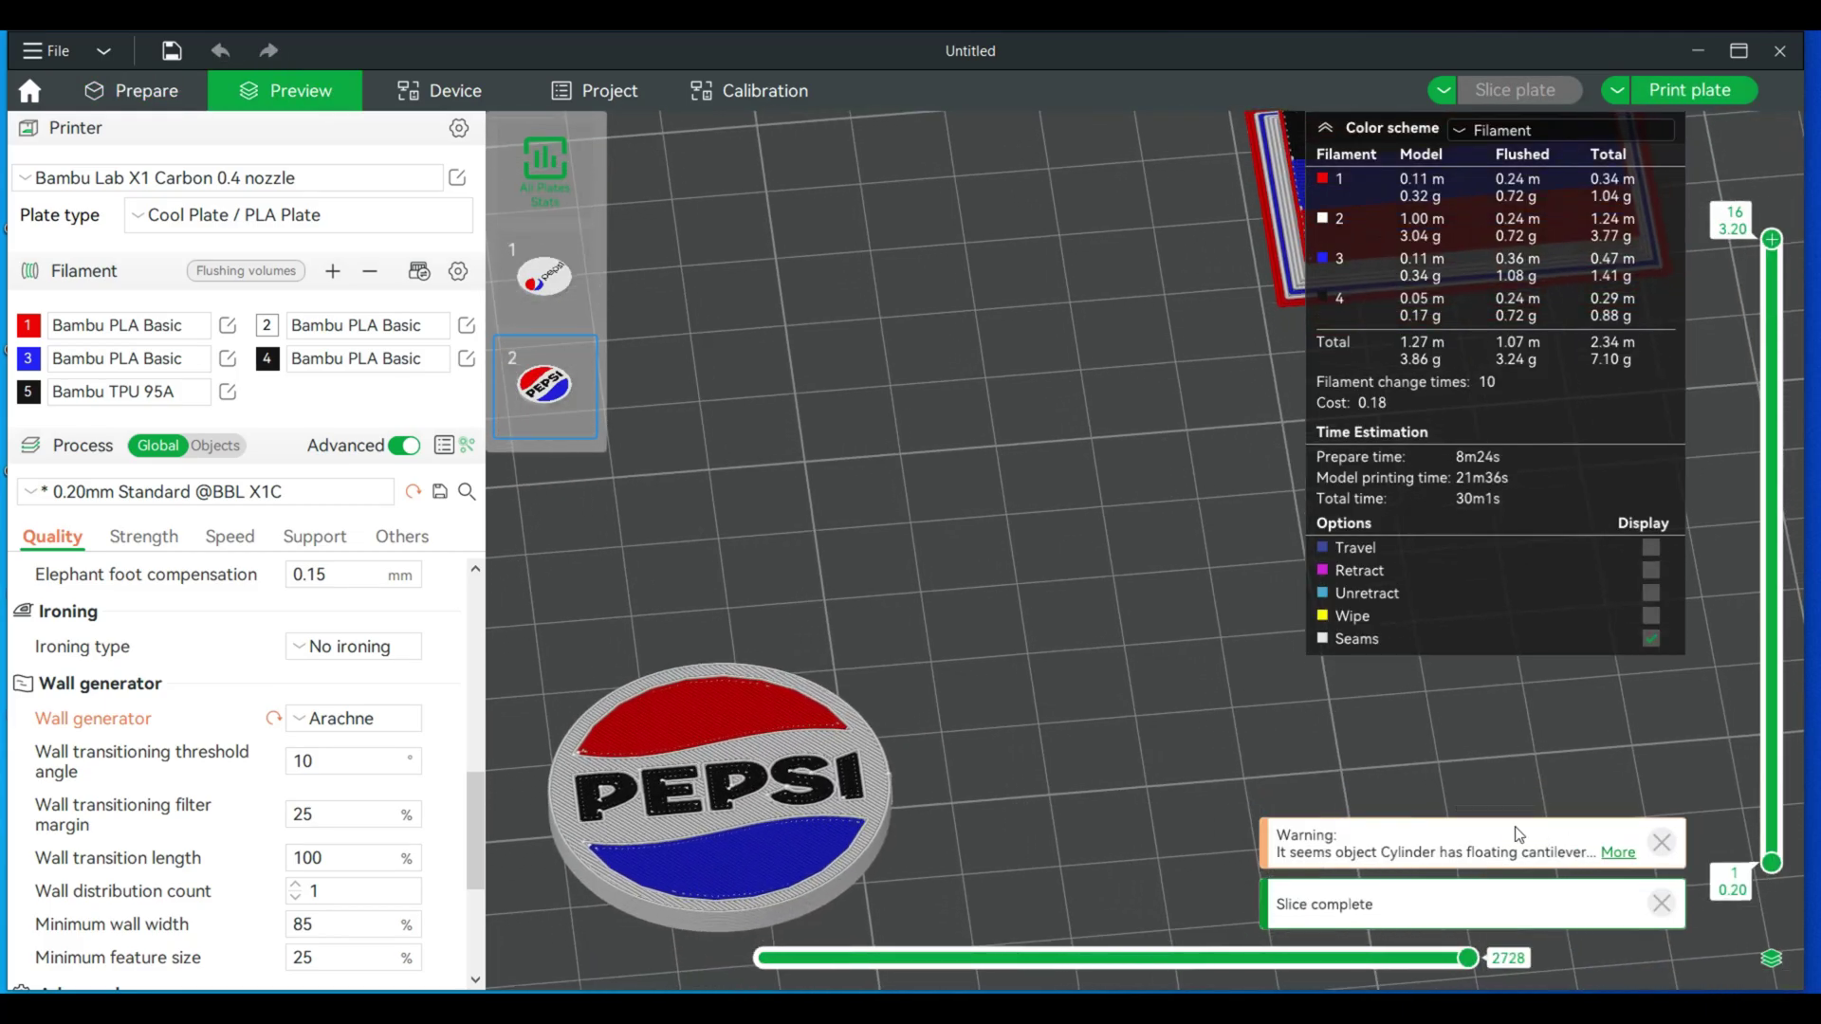
{"action": "left_click_drag", "start_coordinate": [1093, 715], "coordinate": [863, 770]}
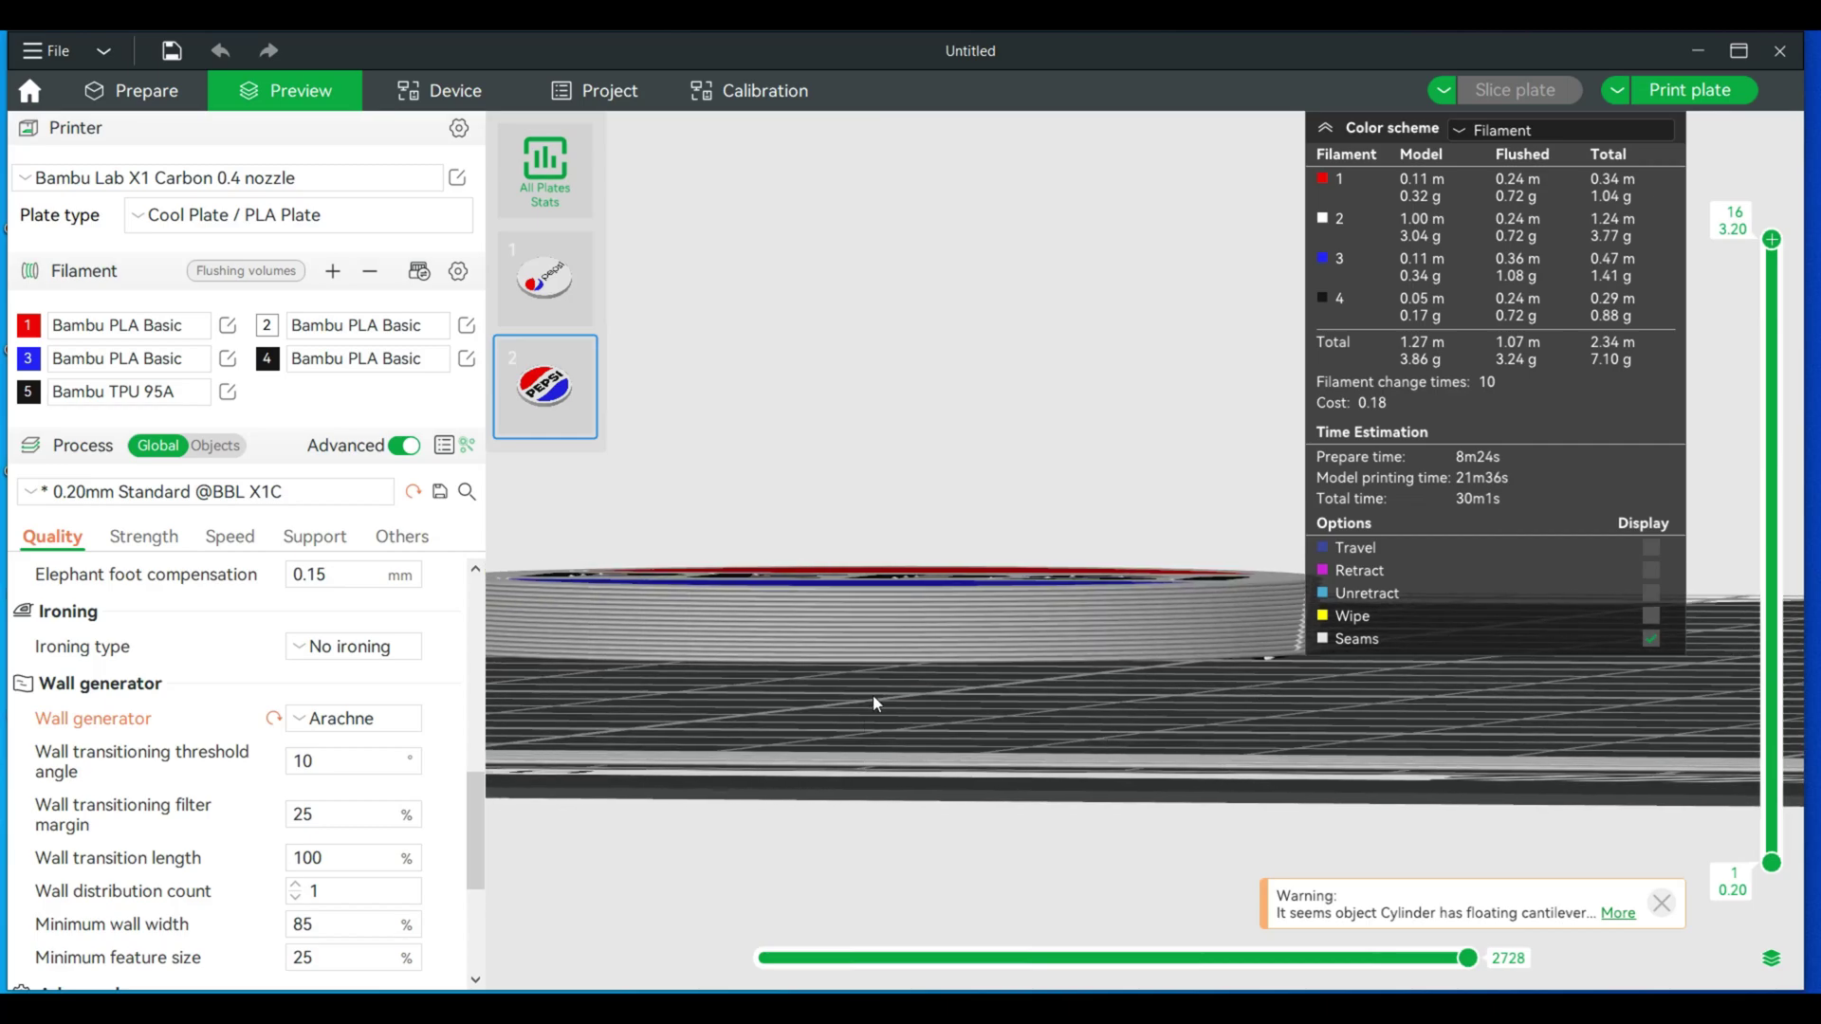
{"action": "scroll", "coordinate": [890, 497], "scroll_direction": "down", "scroll_amount": 3}
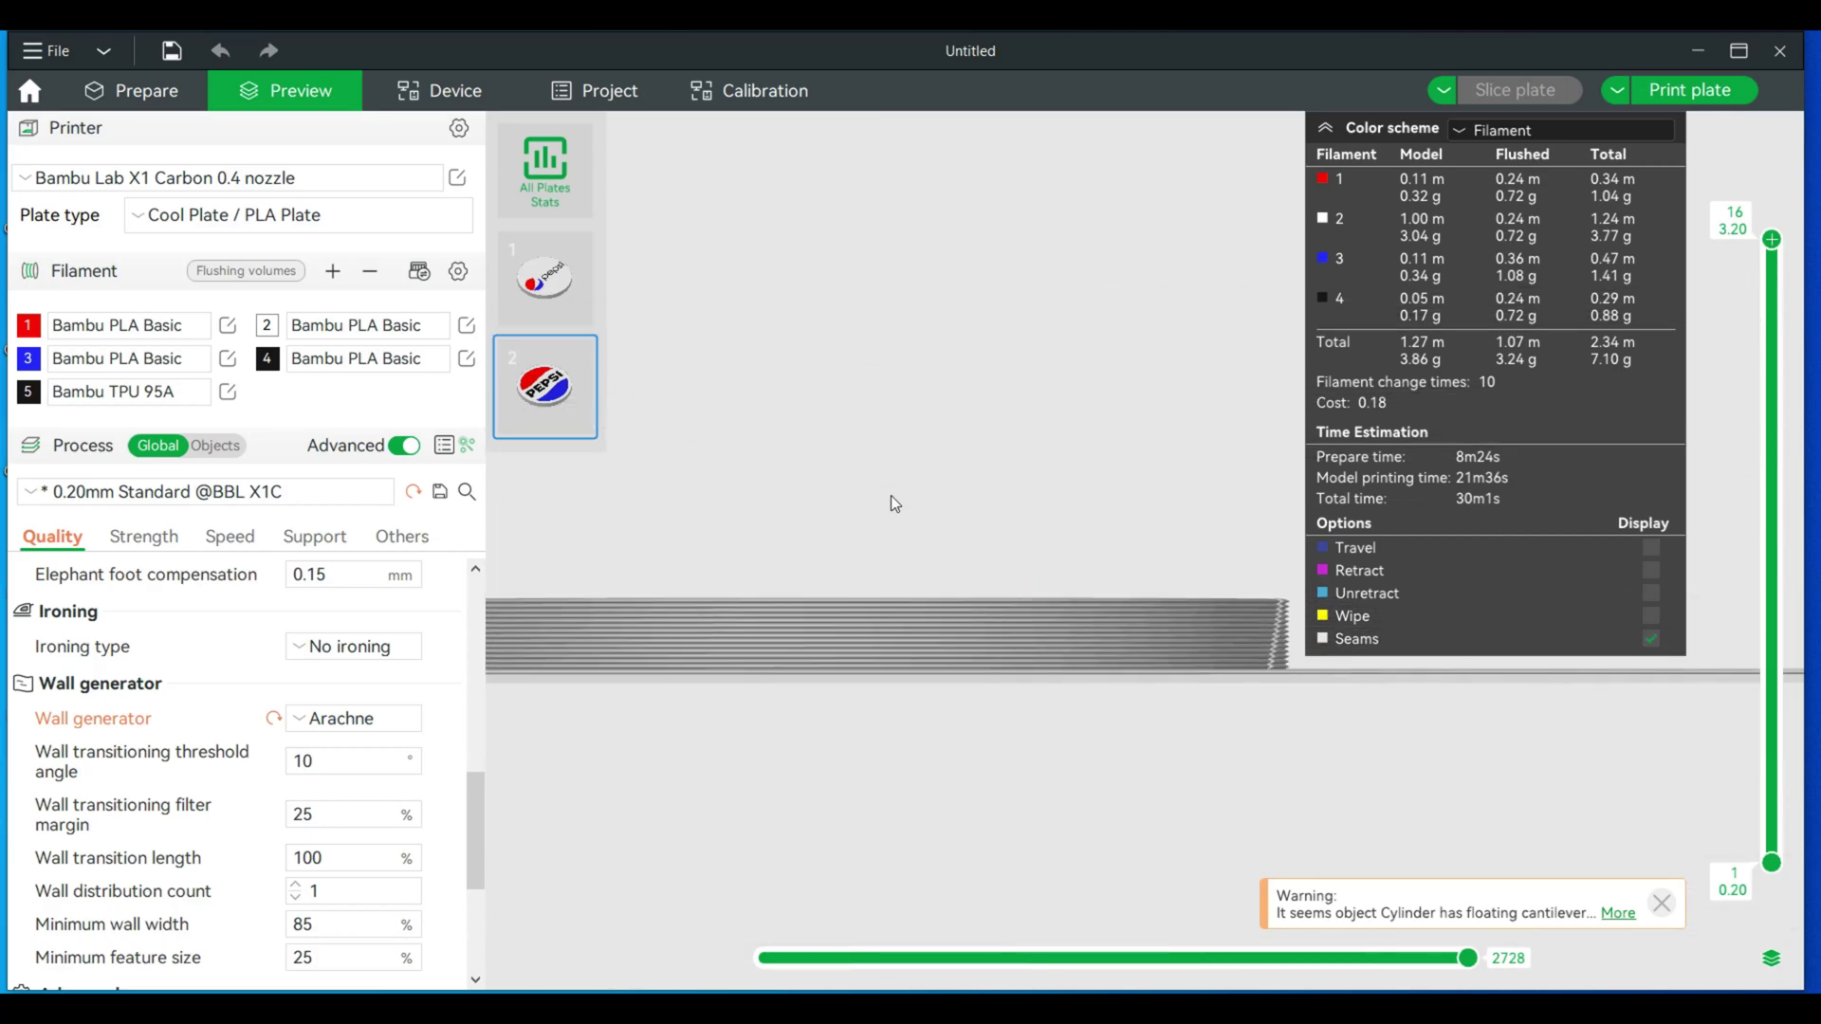
{"action": "left_click_drag", "start_coordinate": [890, 703], "coordinate": [884, 940]}
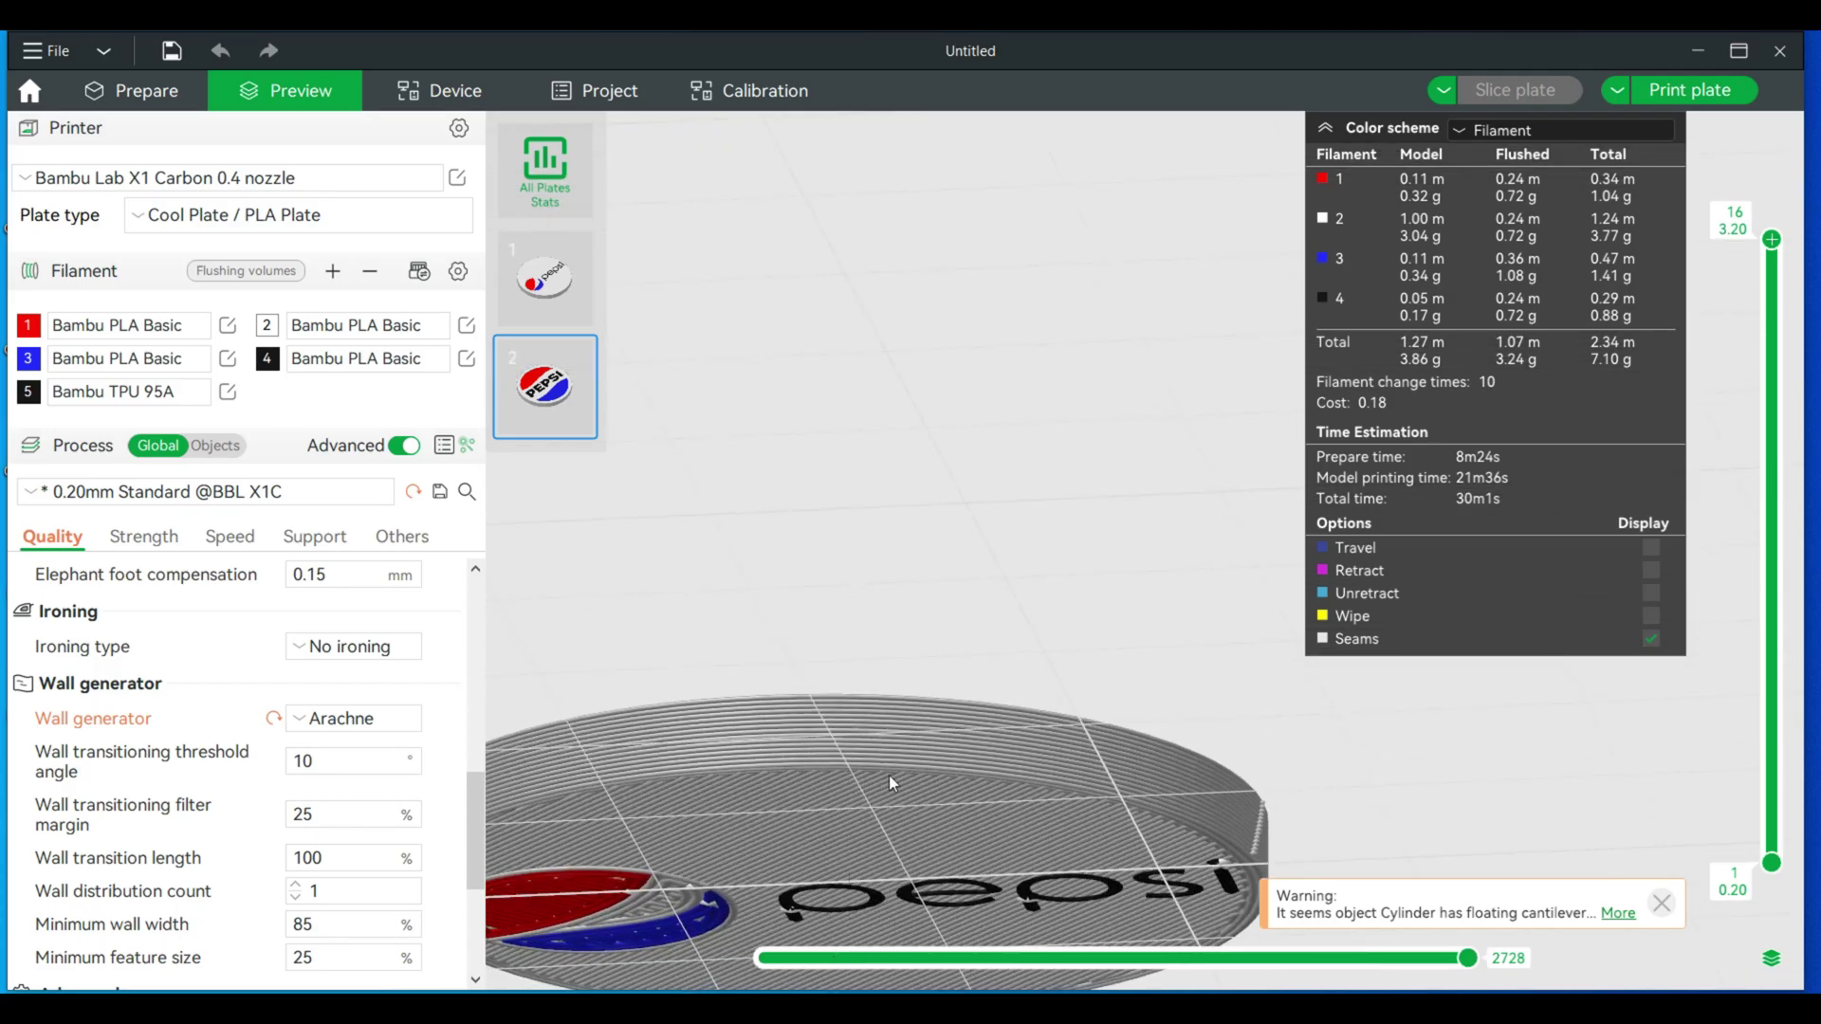
{"action": "scroll", "coordinate": [1003, 440], "scroll_direction": "down", "scroll_amount": 5}
{"action": "left_click_drag", "start_coordinate": [1009, 482], "coordinate": [931, 793]}
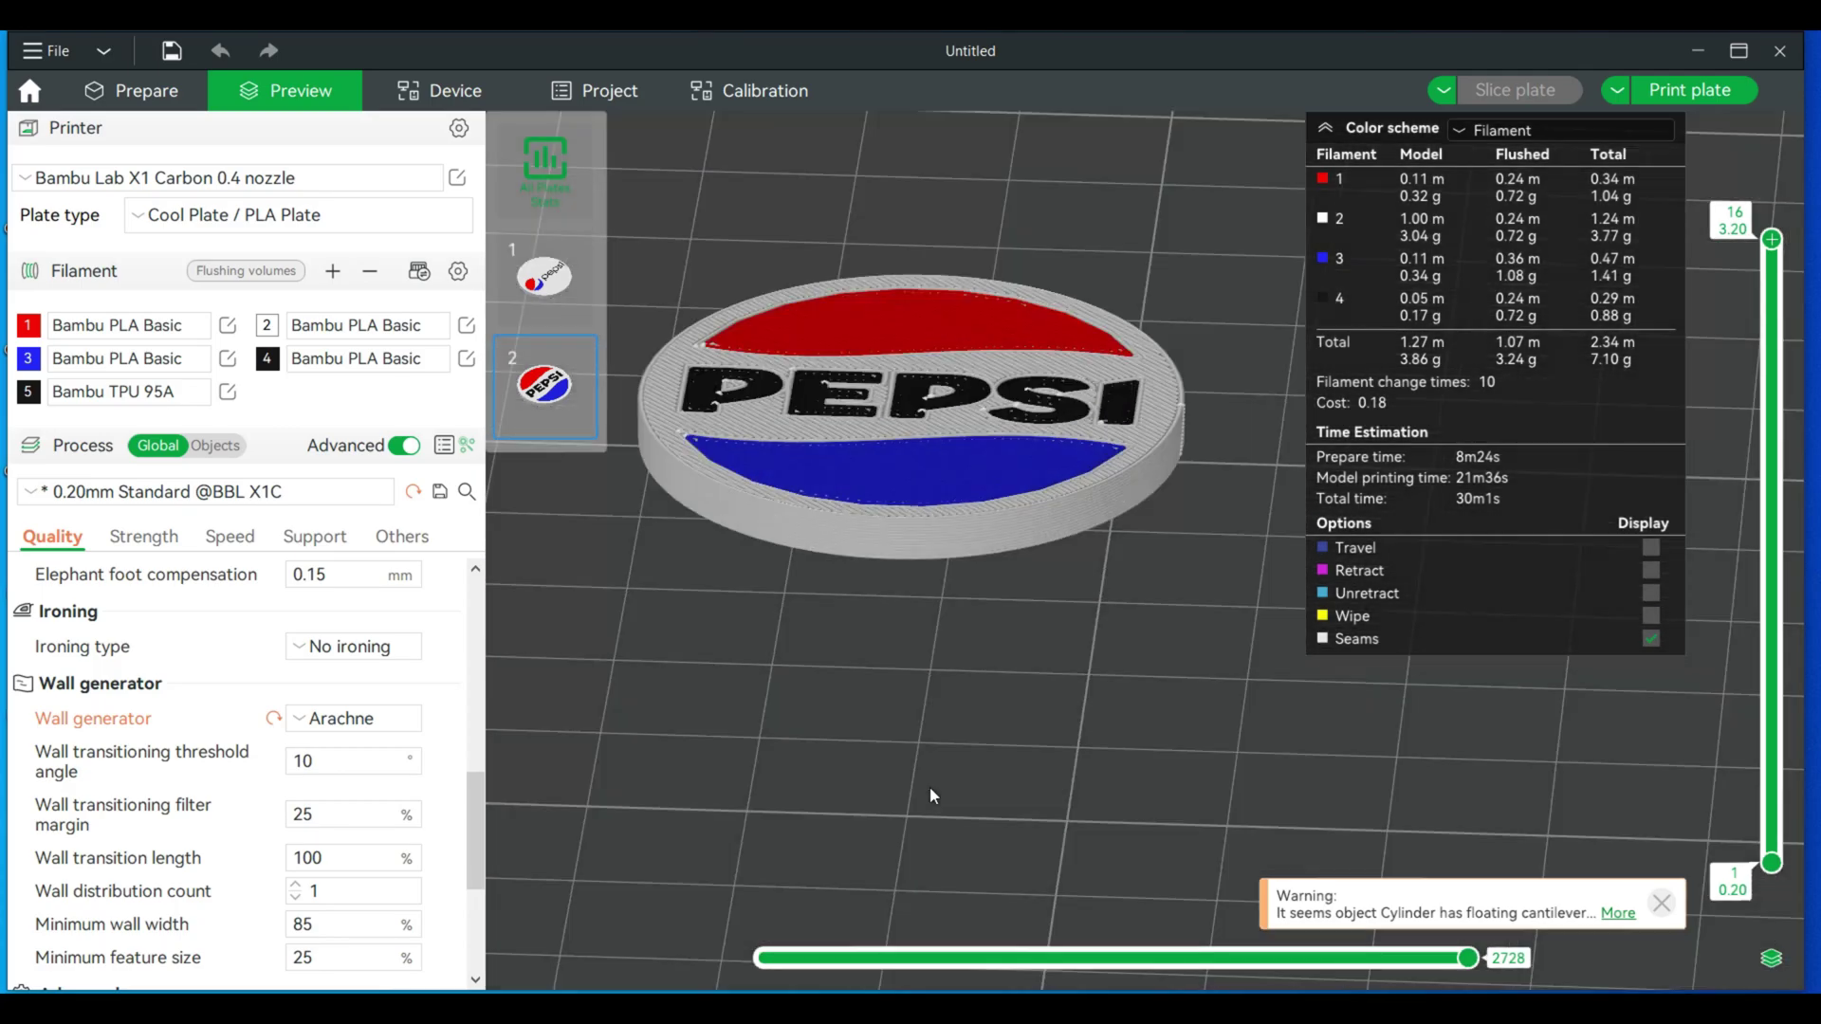
{"action": "scroll", "coordinate": [931, 735], "scroll_direction": "up", "scroll_amount": 5}
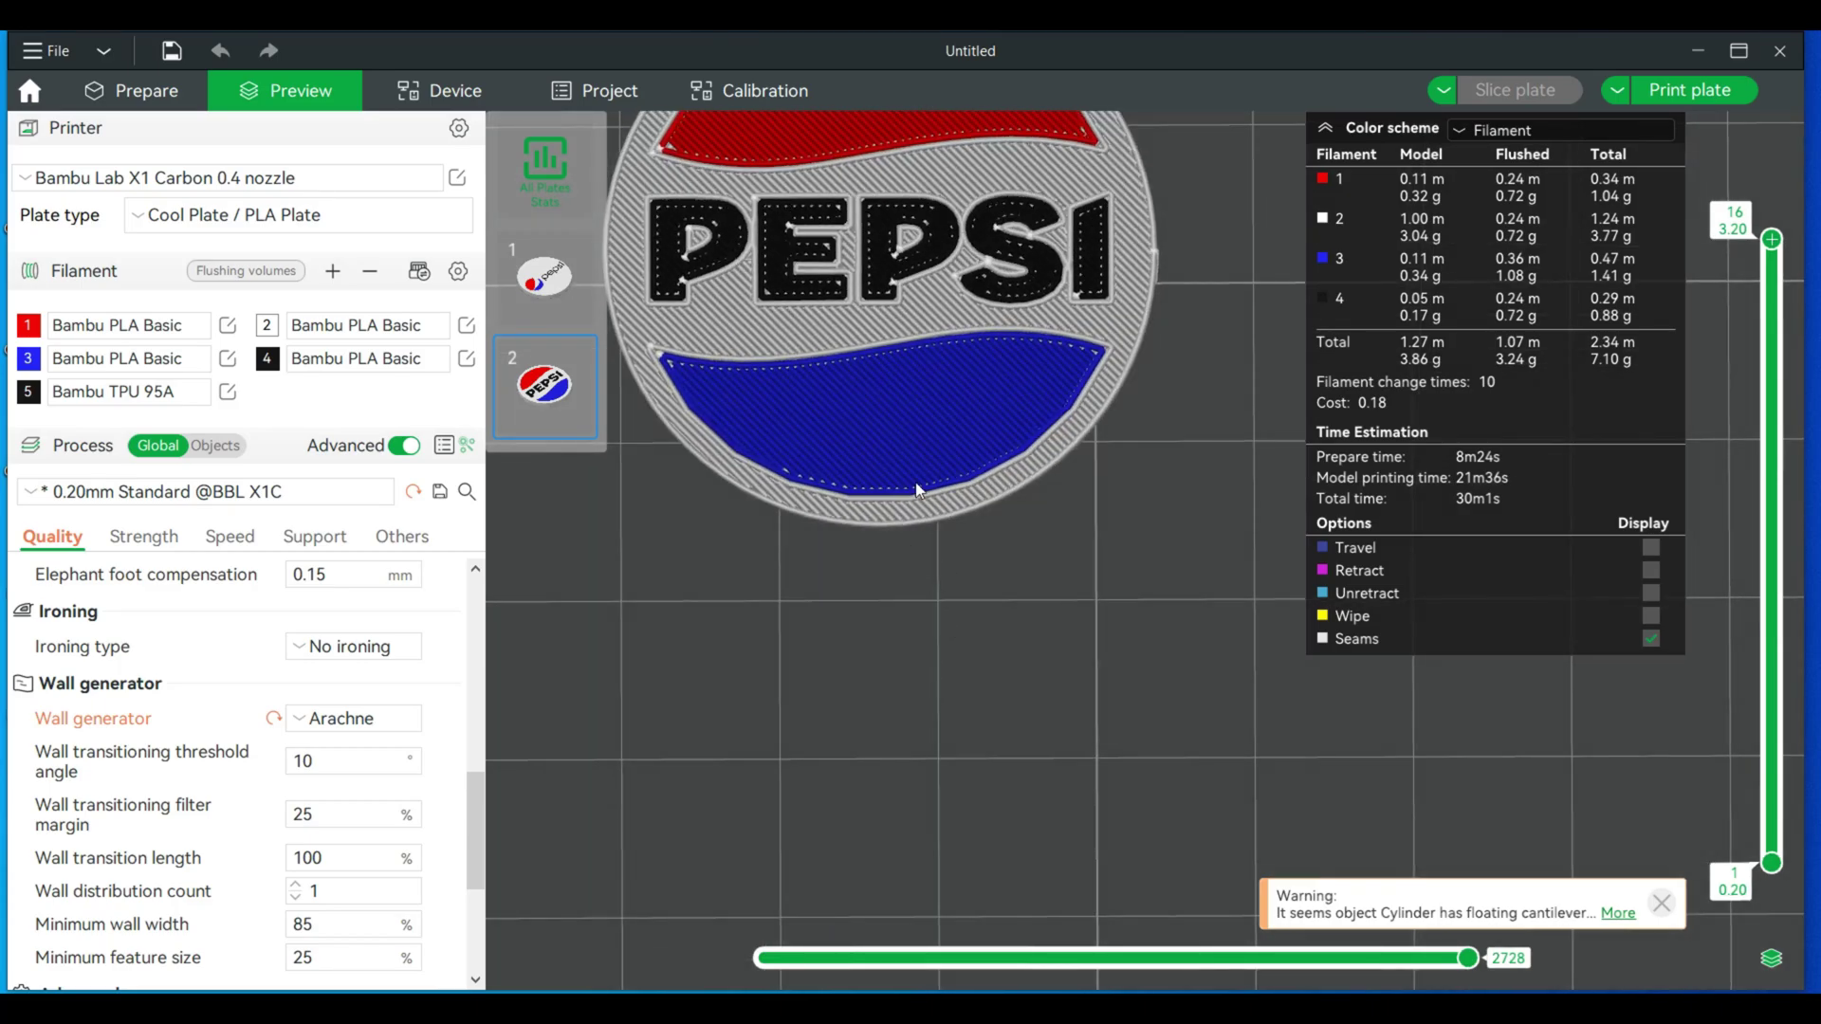
{"action": "scroll", "coordinate": [884, 390], "scroll_direction": "down", "scroll_amount": 2}
{"action": "left_click_drag", "start_coordinate": [1009, 588], "coordinate": [812, 213]}
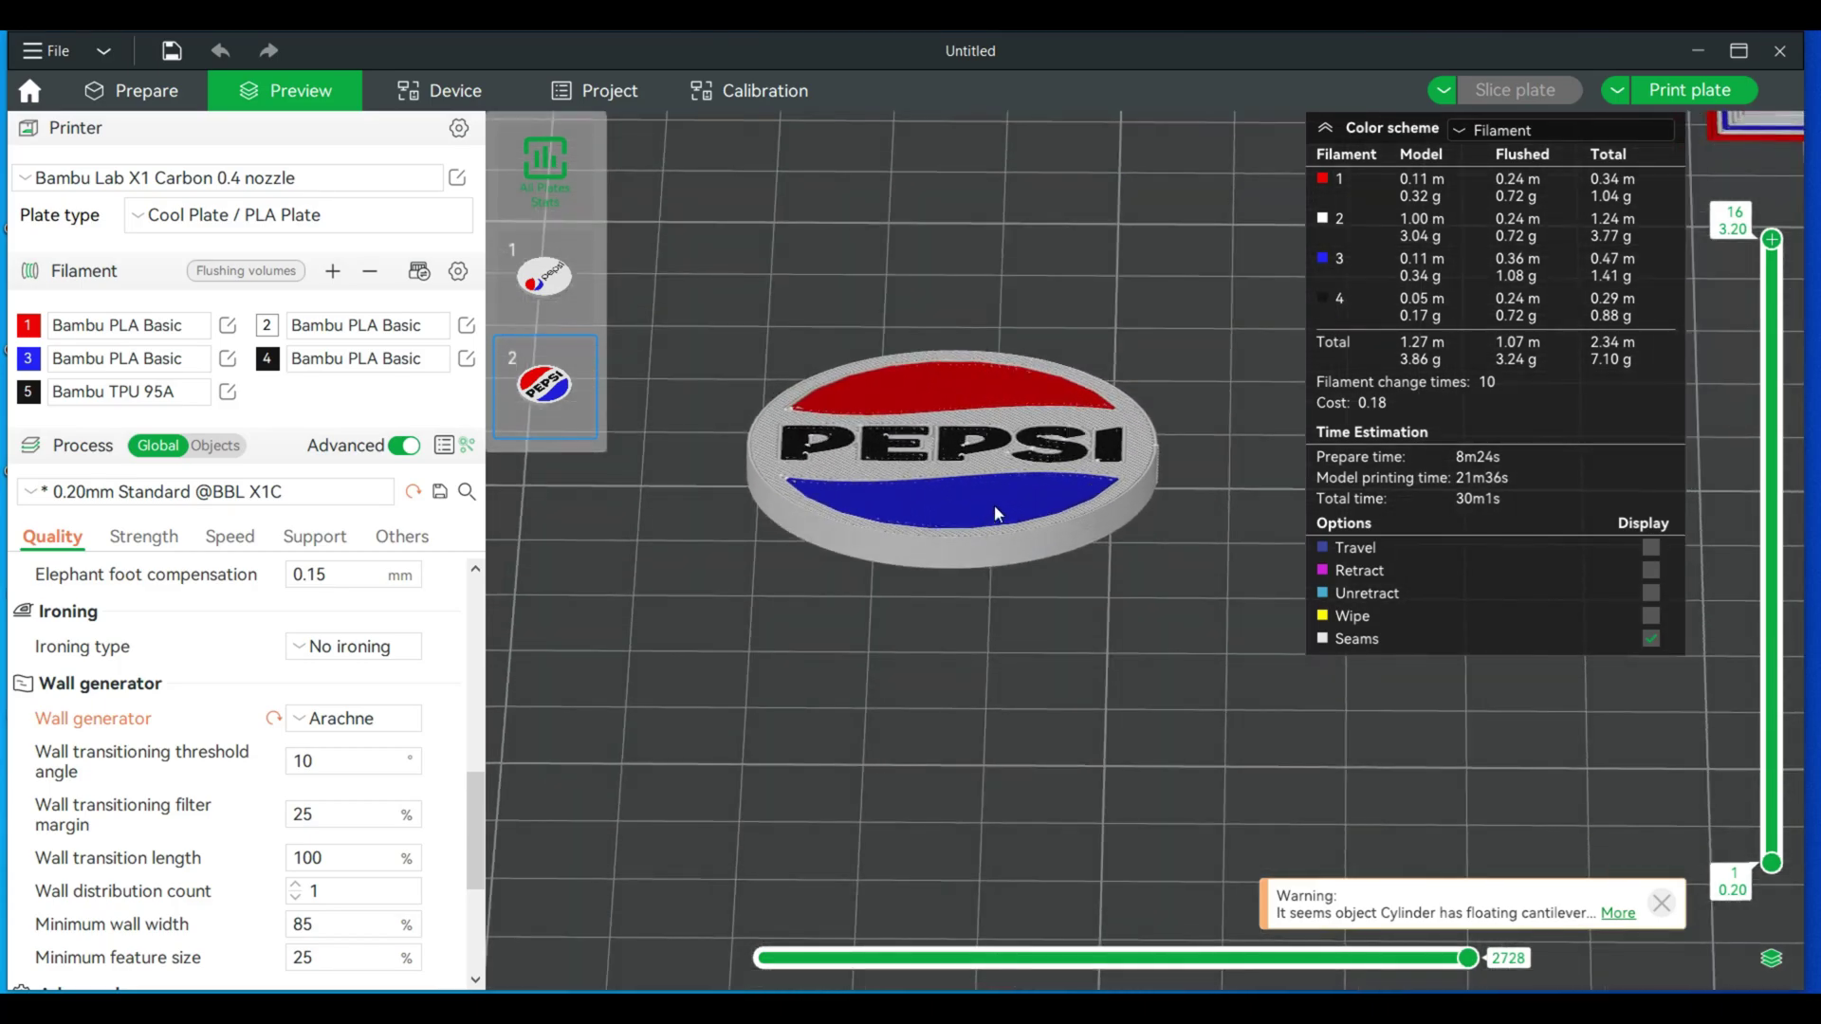
{"action": "left_click", "coordinate": [135, 90]}
{"action": "left_click", "coordinate": [1015, 375]}
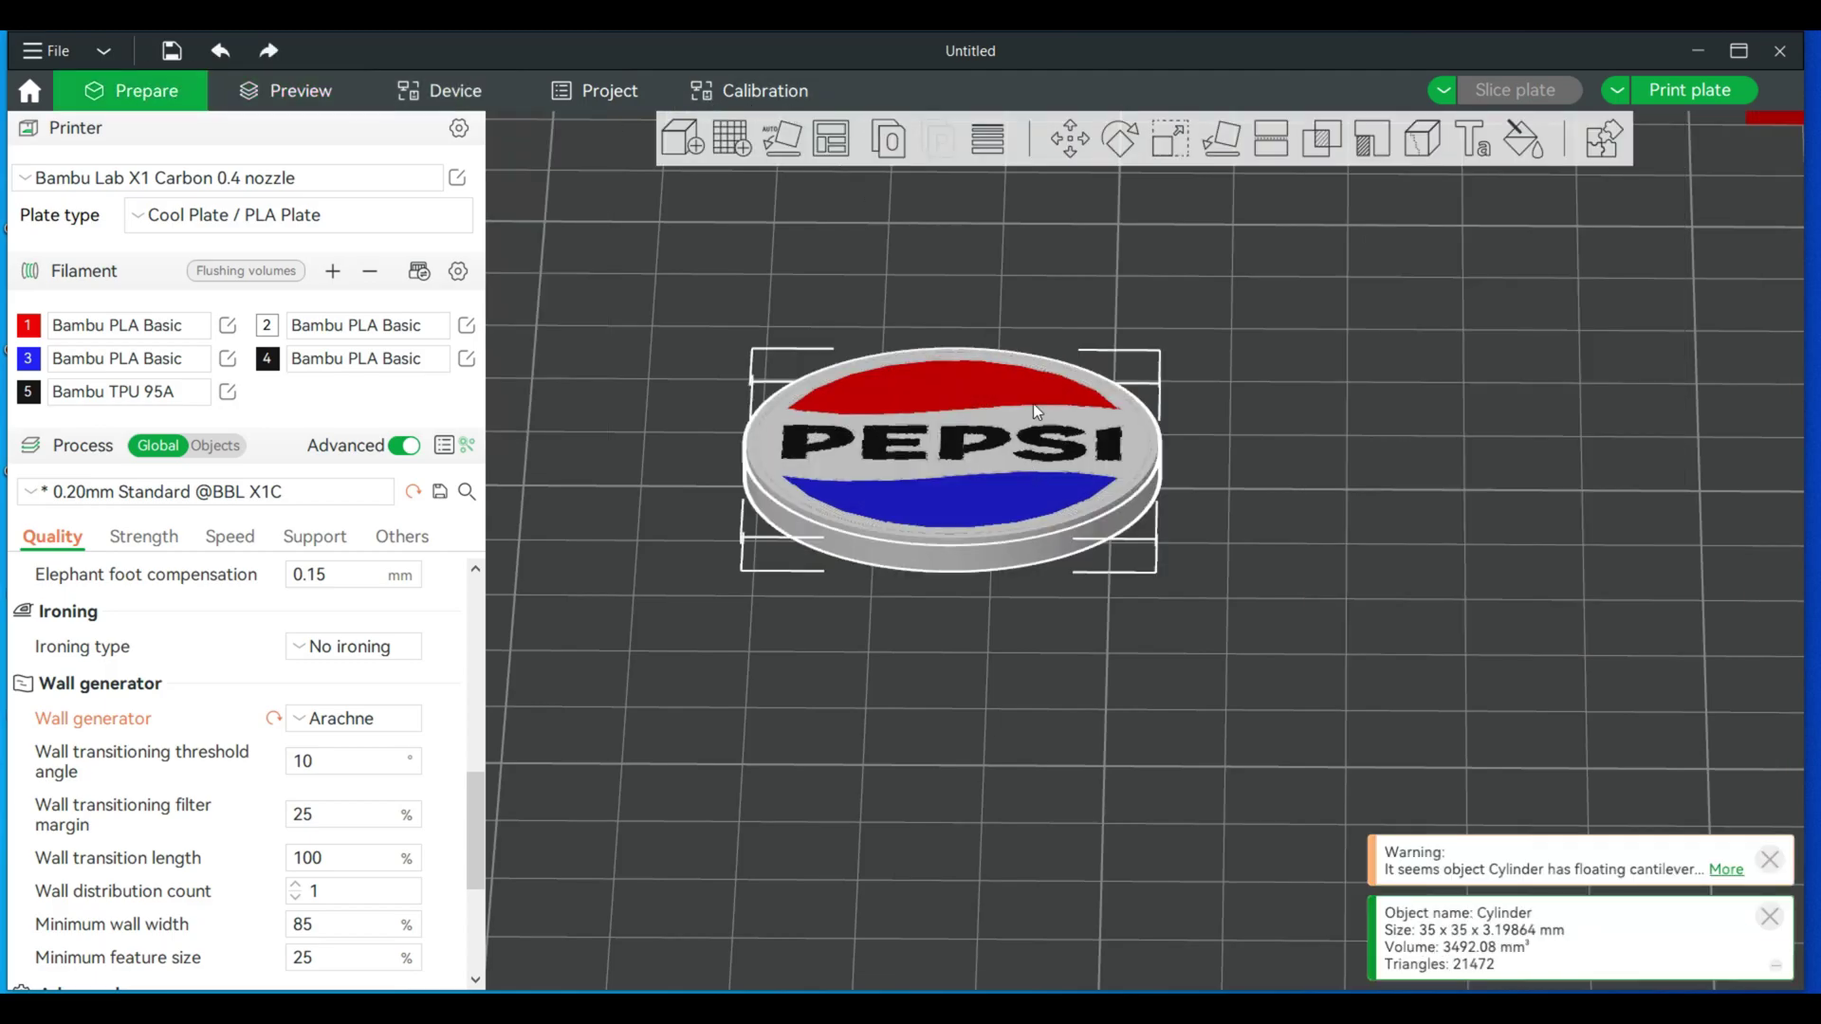
Flip the coin pepsi-logo face up and select it in the per-object list
{"action": "left_click", "coordinate": [1170, 138]}
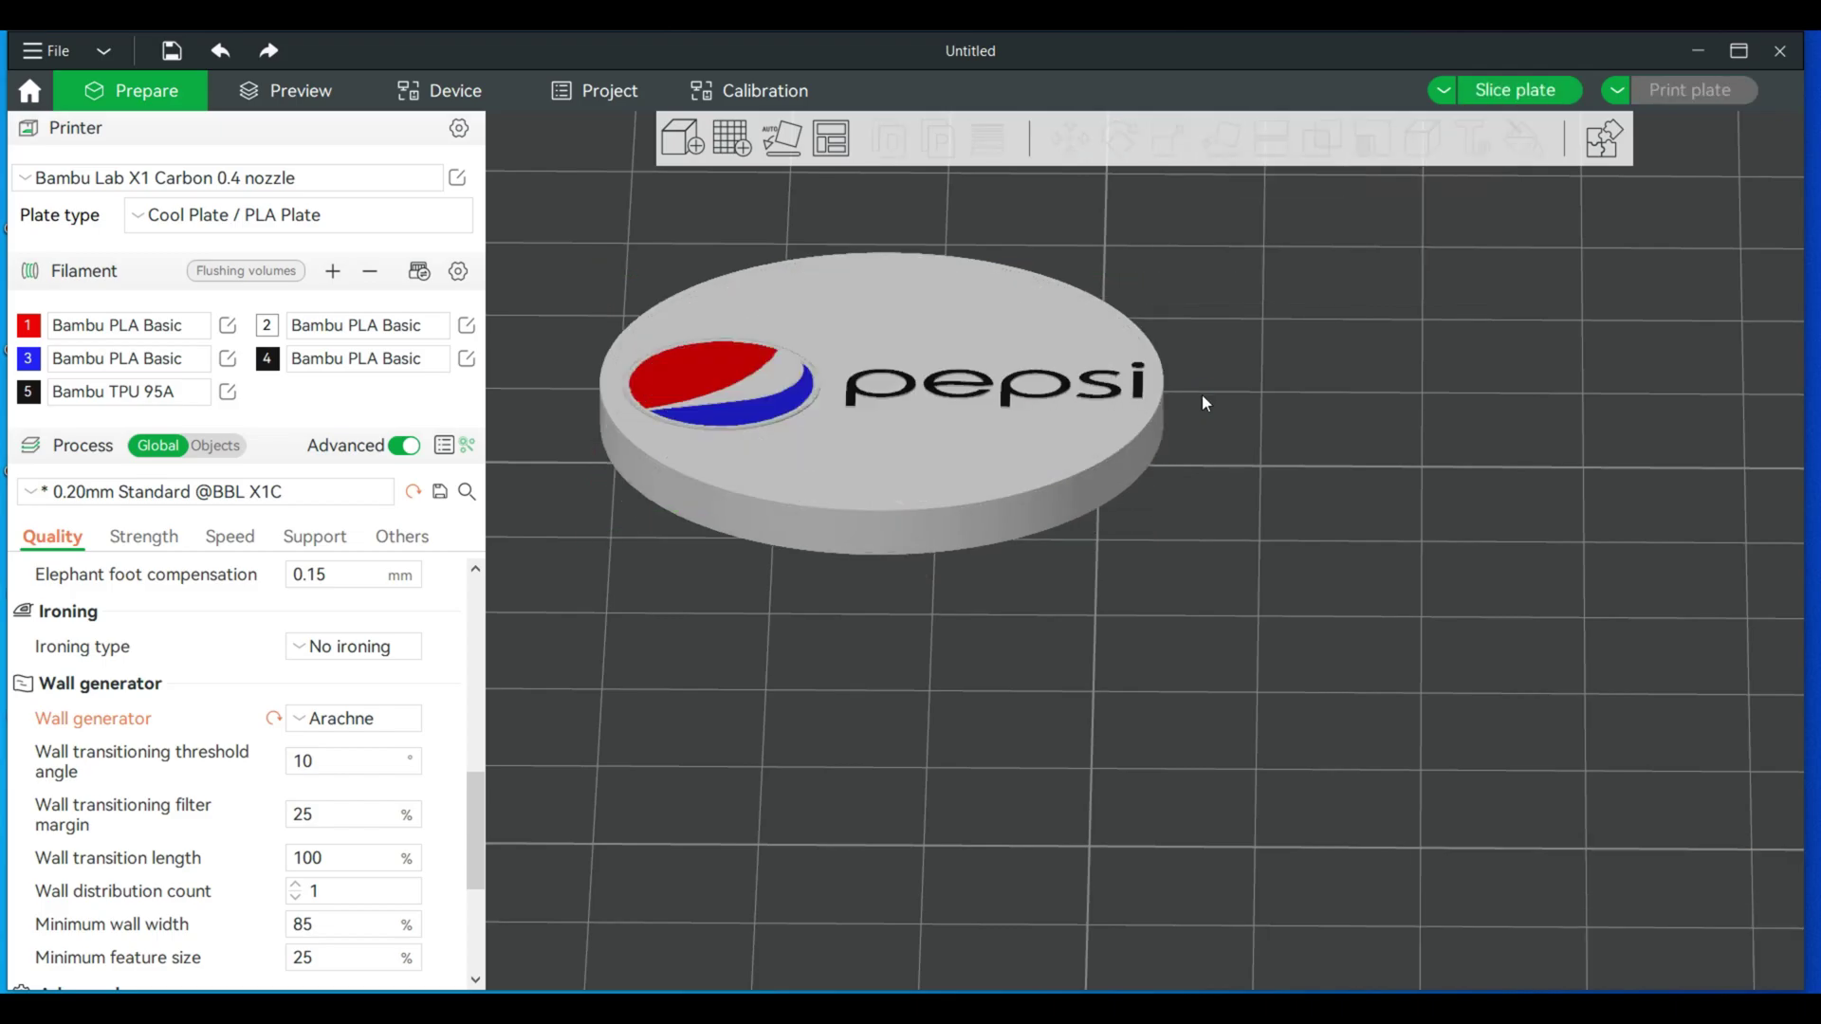
{"action": "middle_click_drag", "start_coordinate": [1203, 394], "coordinate": [1231, 704]}
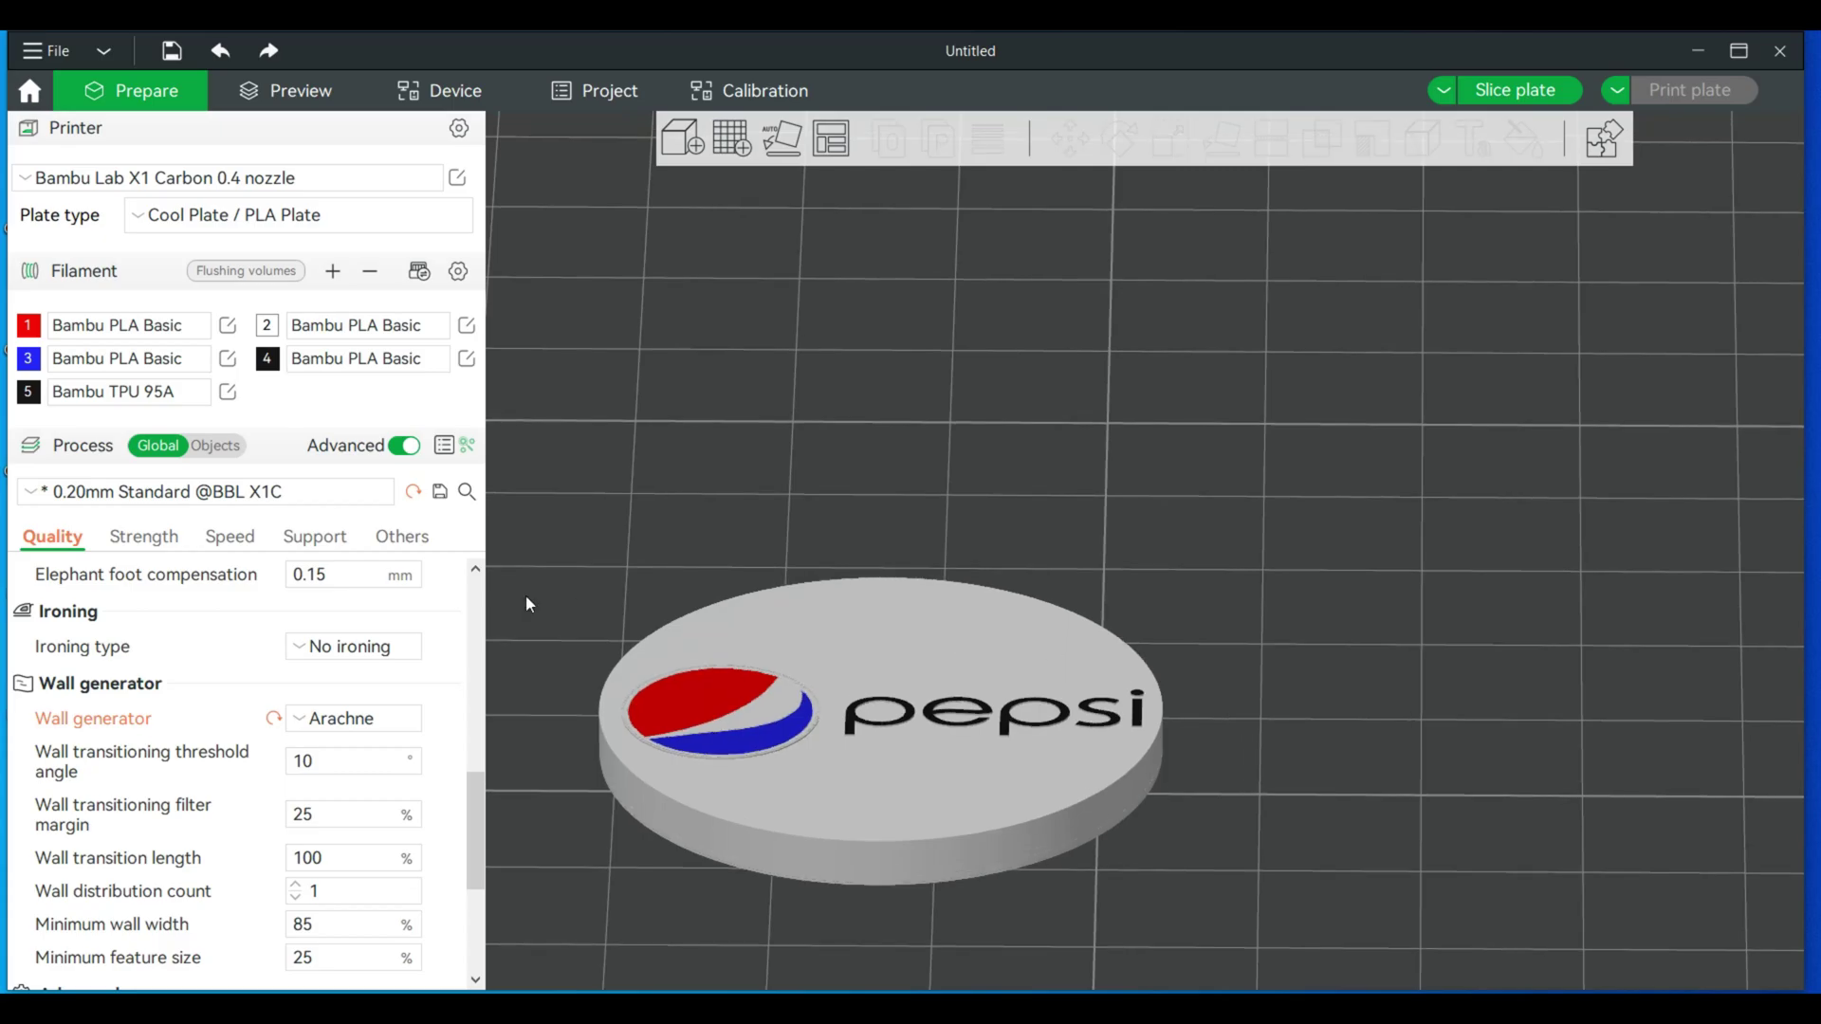
{"action": "left_click", "coordinate": [235, 454]}
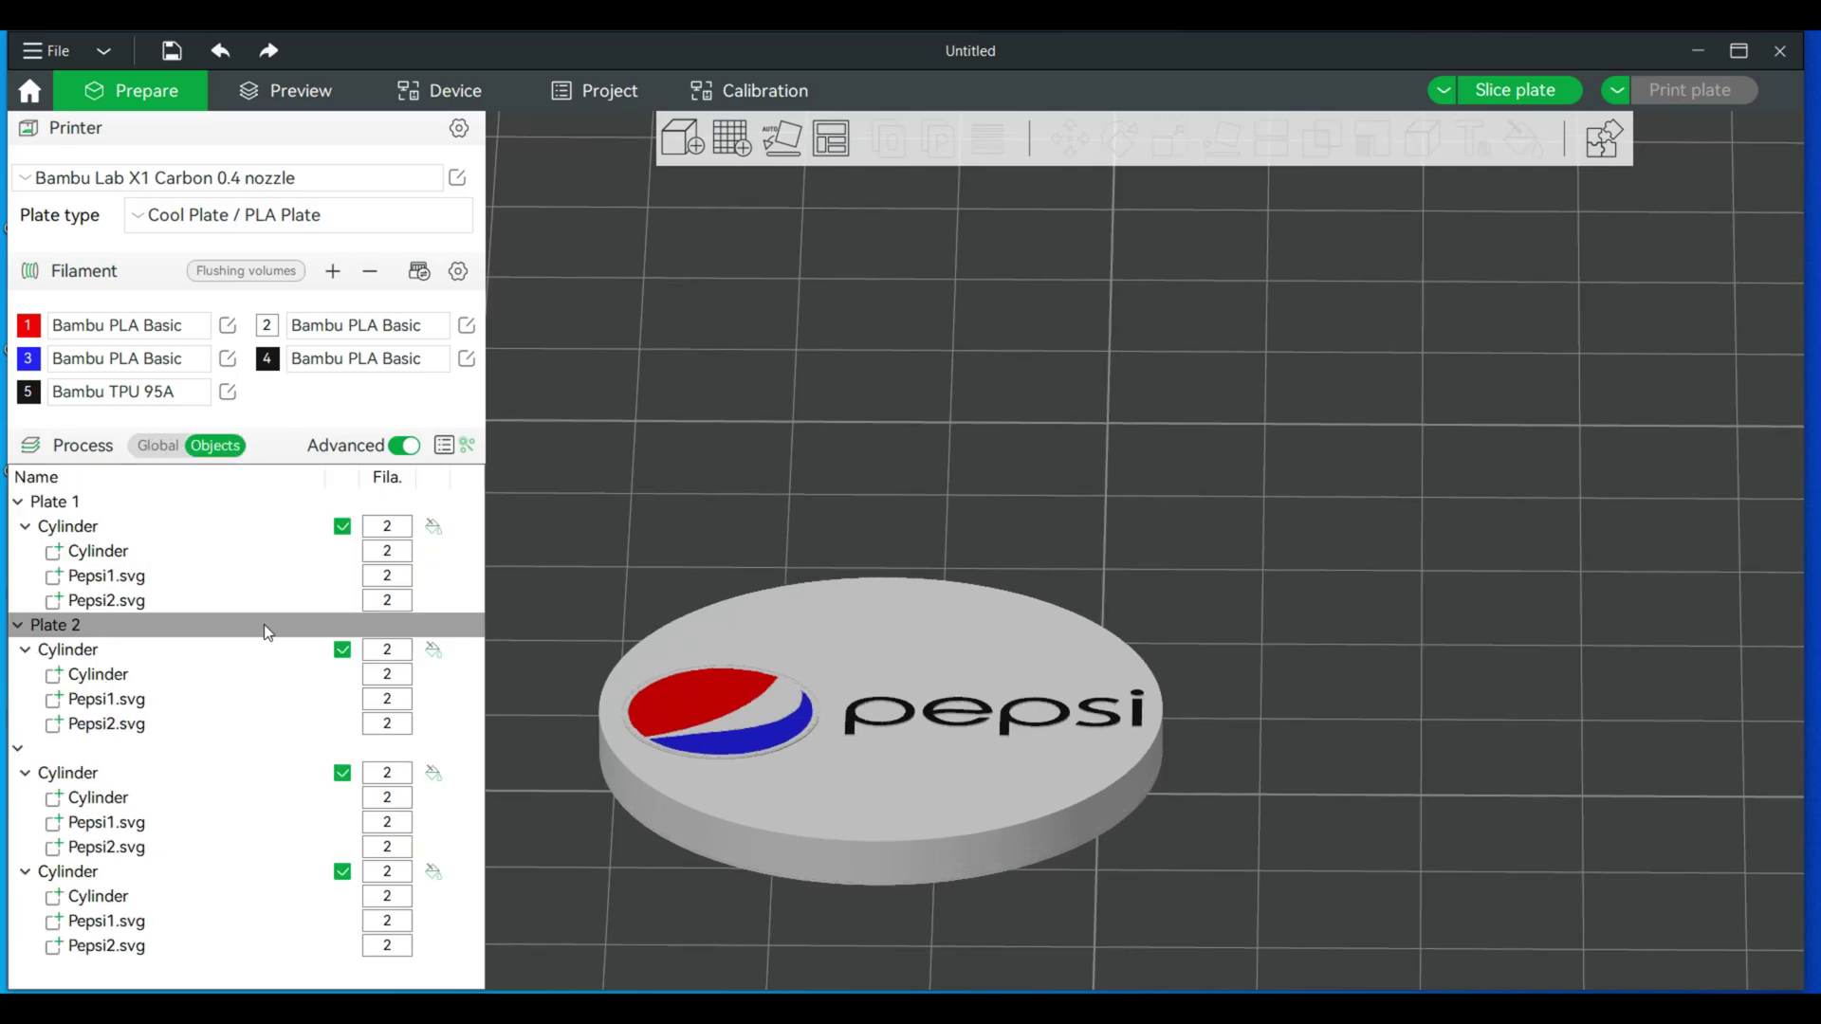
{"action": "left_click", "coordinate": [661, 677]}
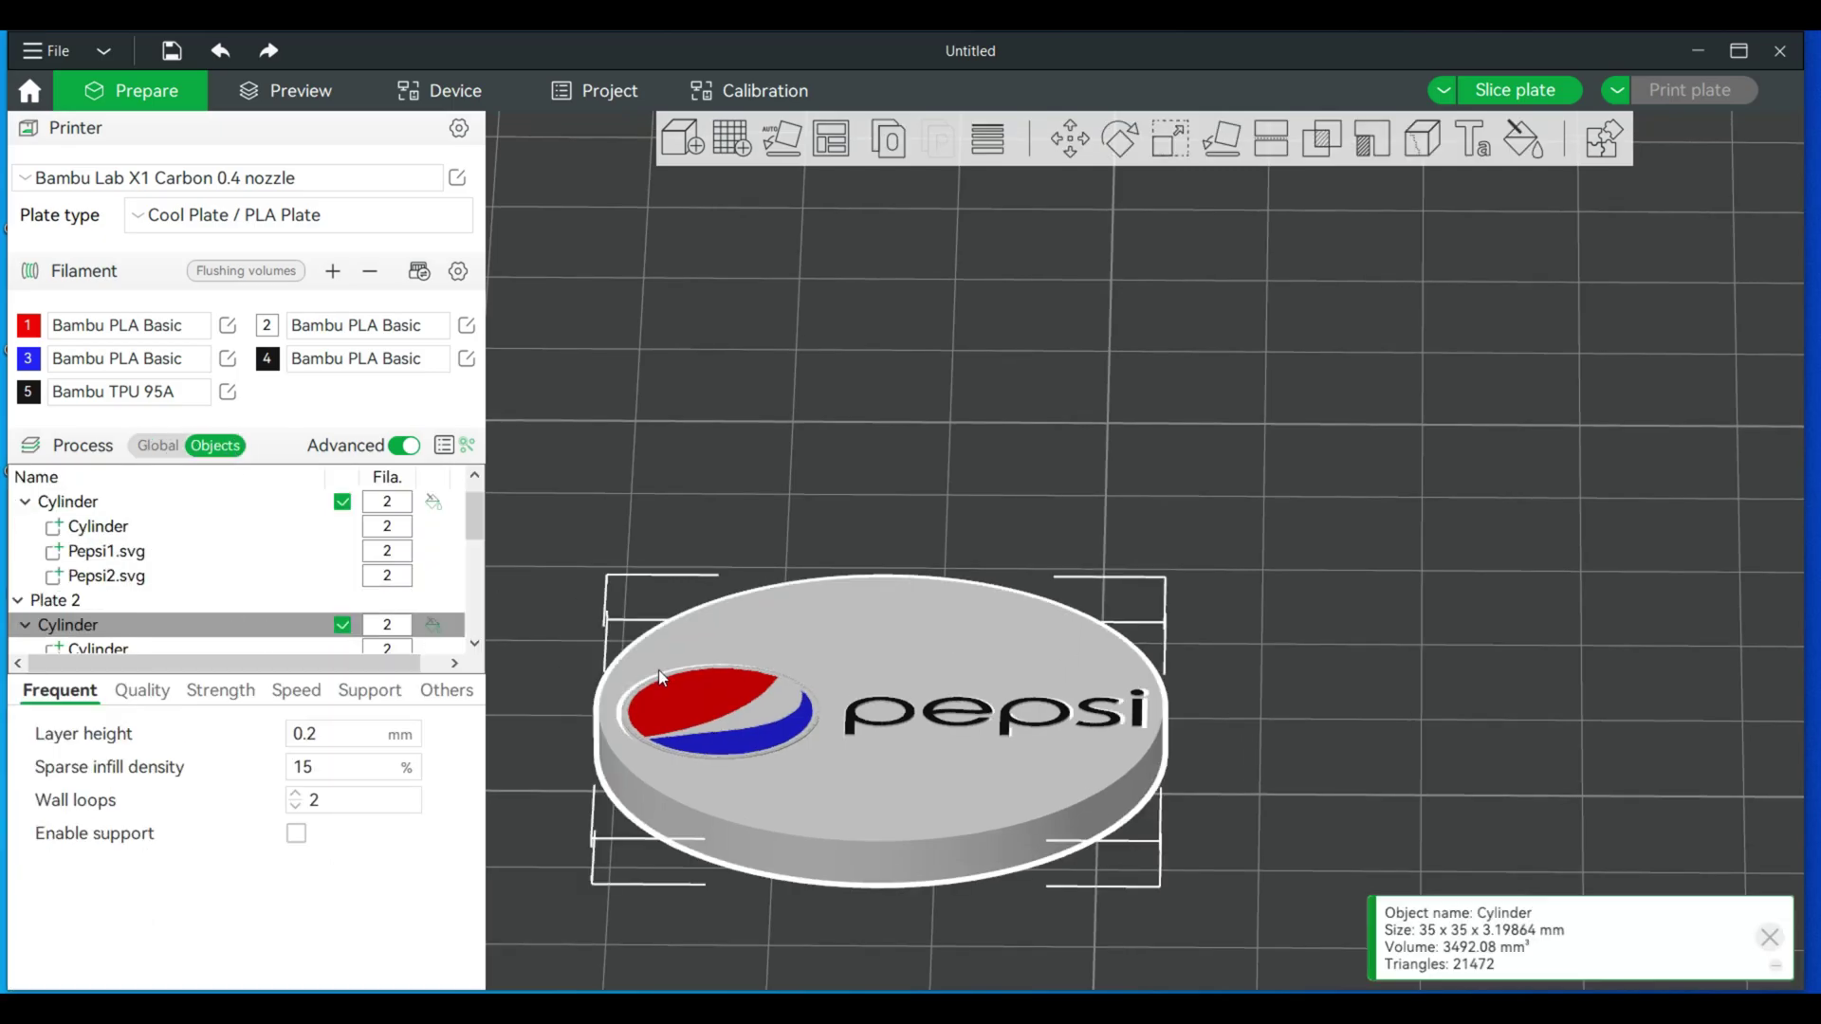
Nudge the Pepsi1.svg lettering's height to Z 11.35 mm with the Move gizmo
{"action": "scroll", "coordinate": [187, 639], "scroll_direction": "down", "scroll_amount": 2}
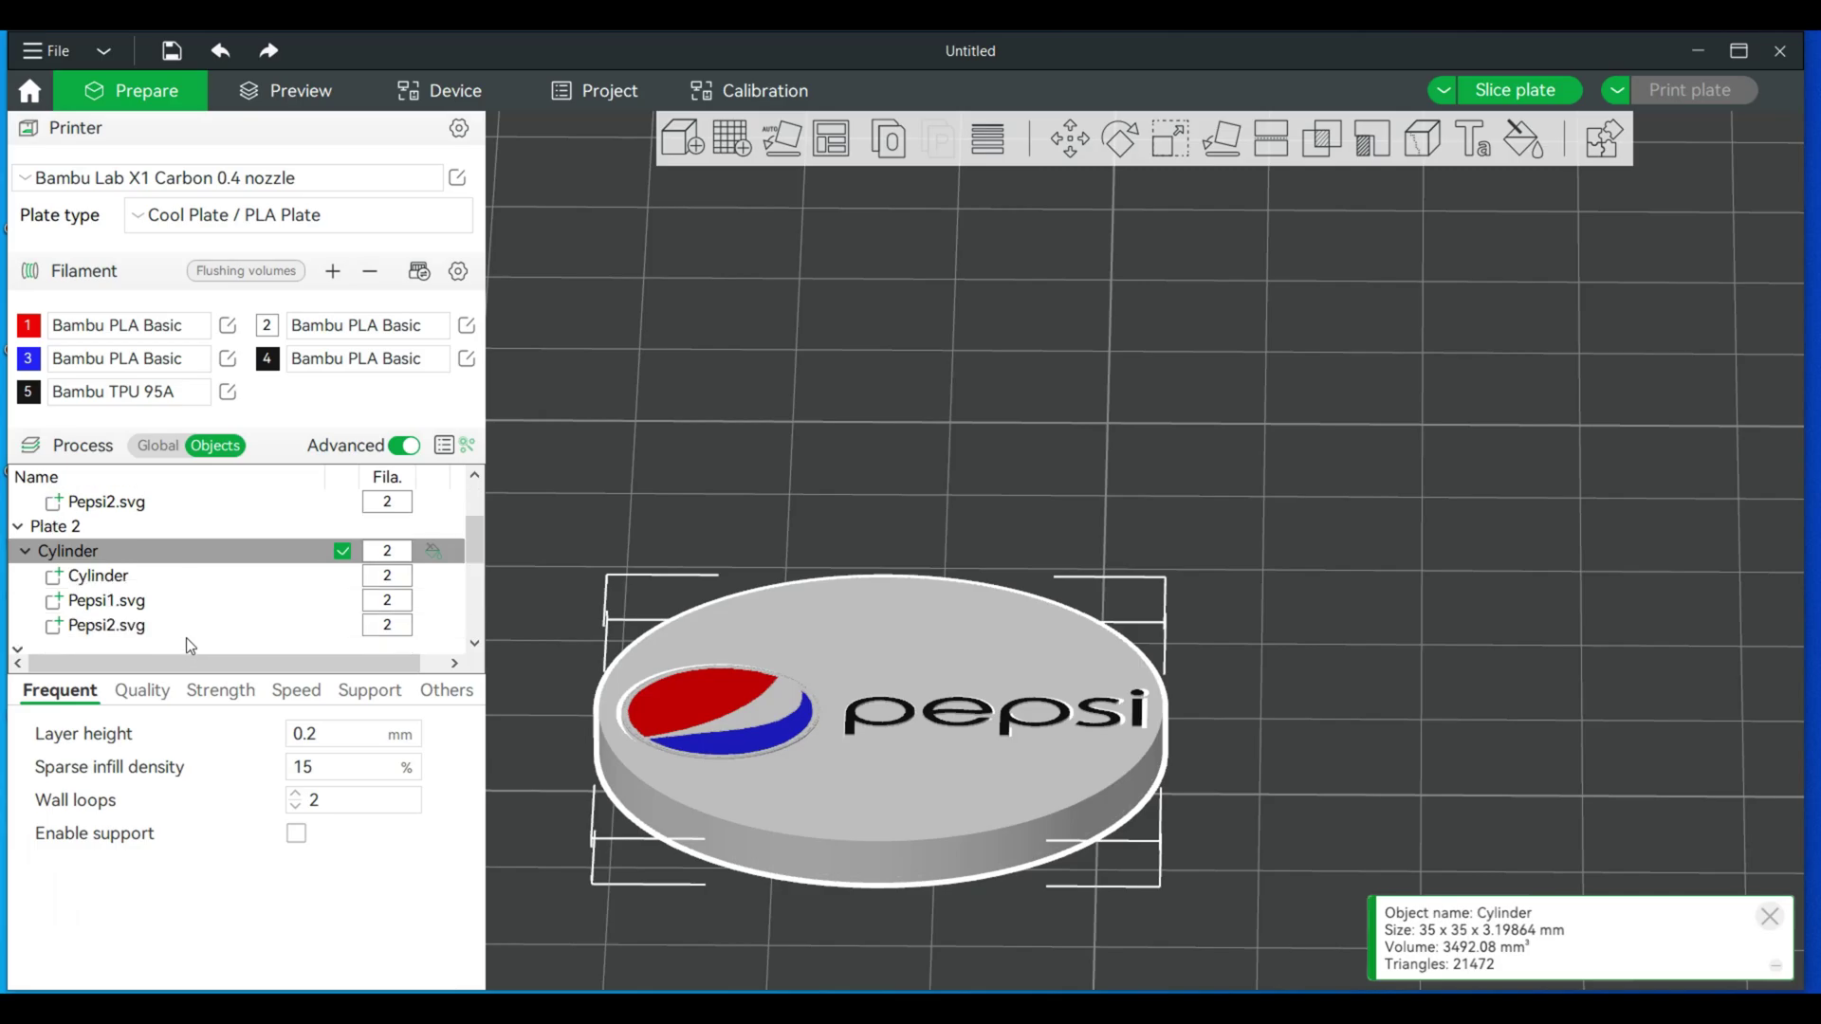
{"action": "left_click", "coordinate": [118, 608]}
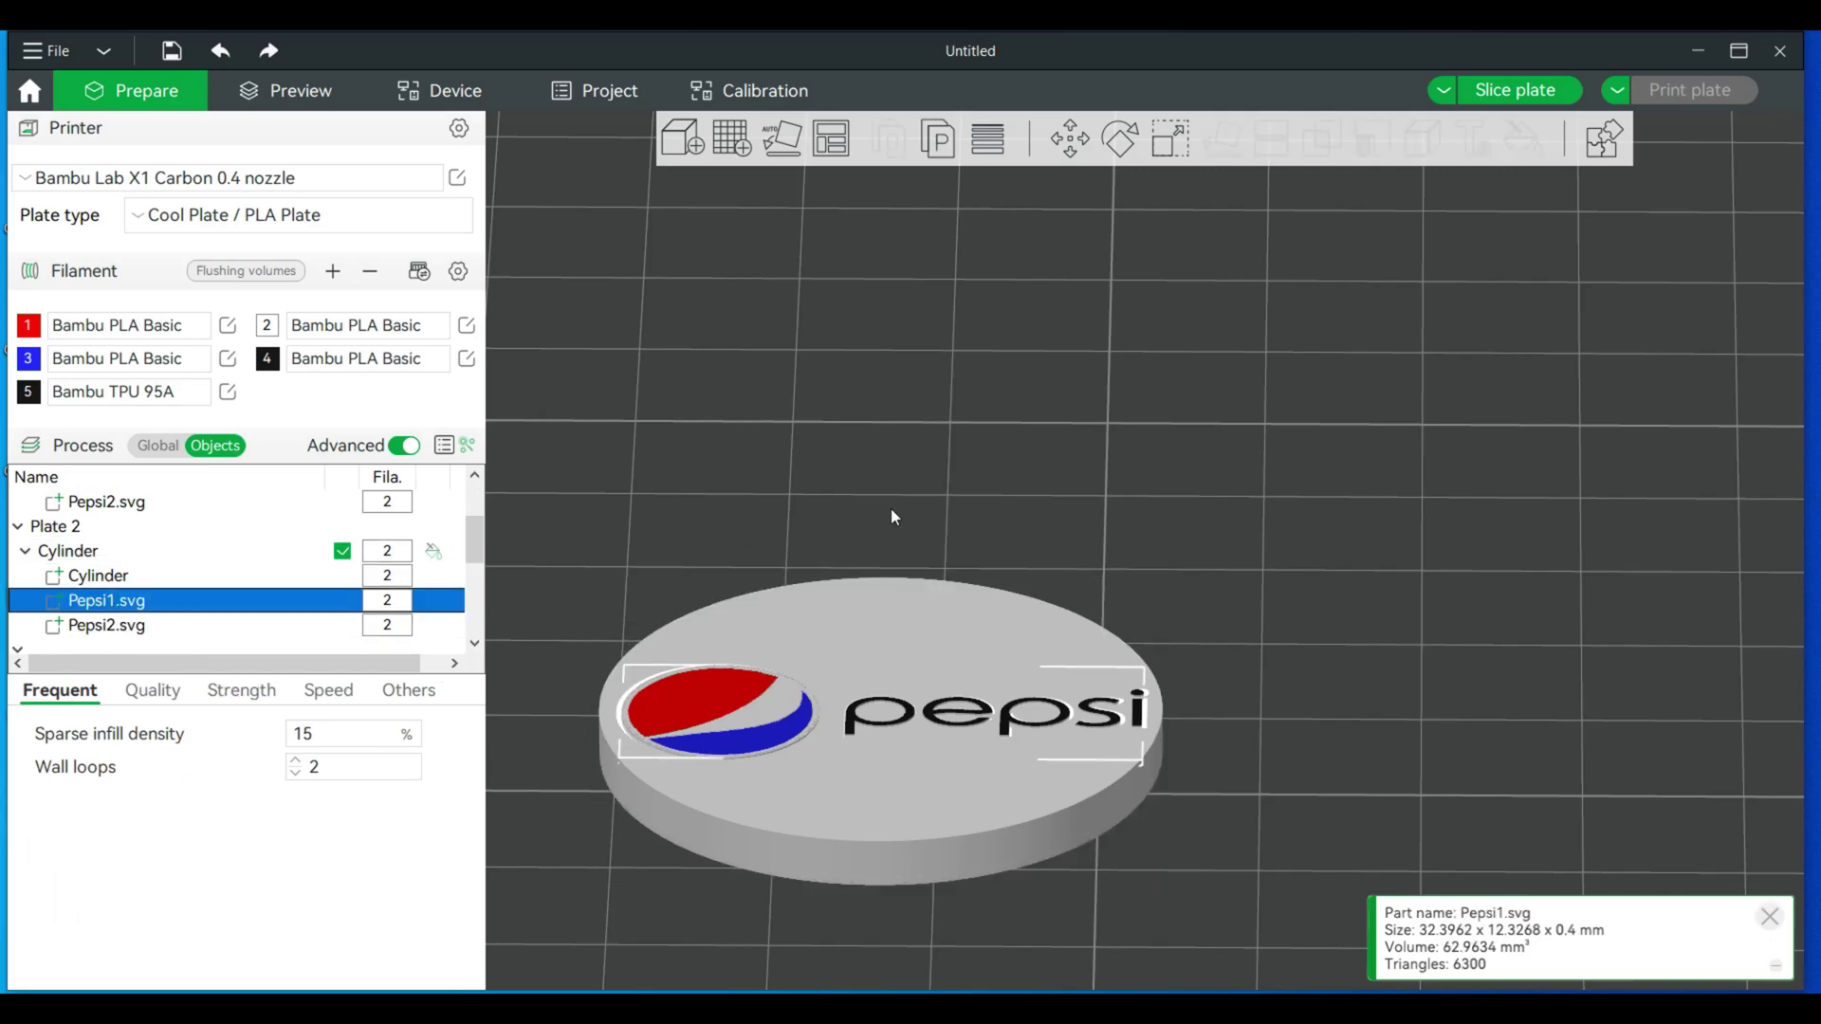
{"action": "scroll", "coordinate": [970, 499], "scroll_direction": "up", "scroll_amount": 5}
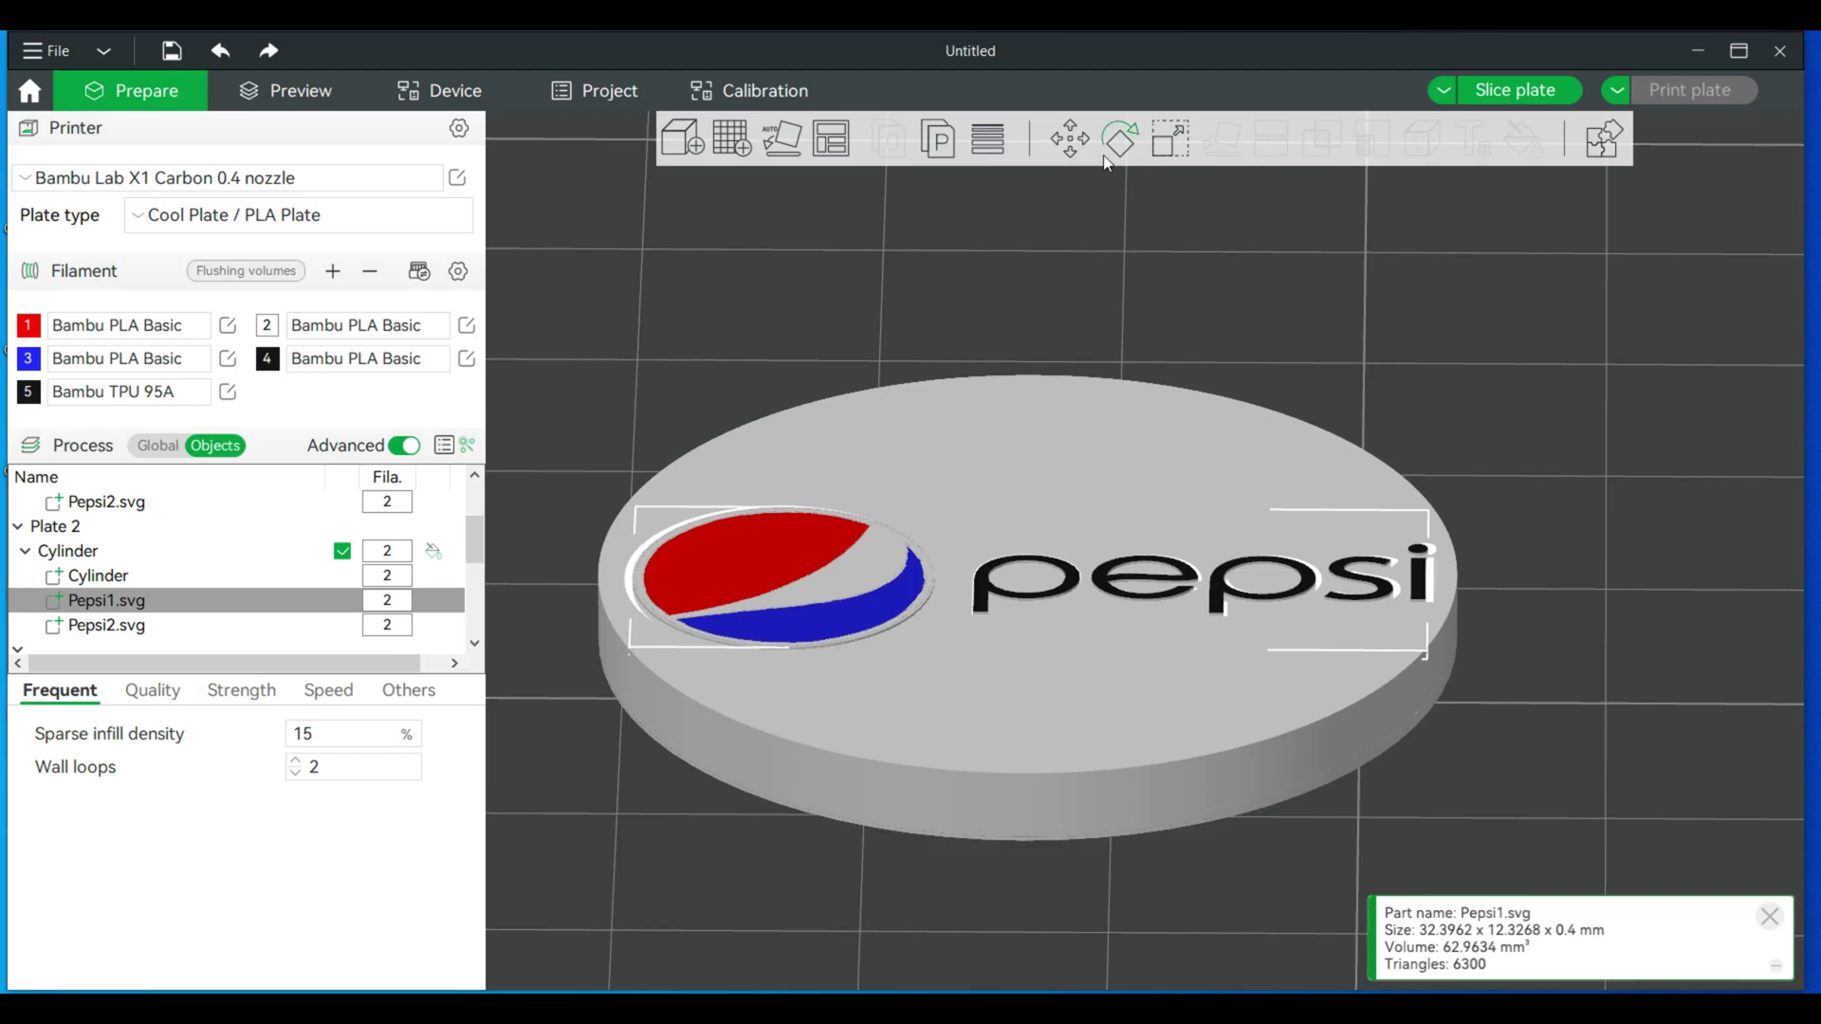
{"action": "left_click", "coordinate": [1071, 143]}
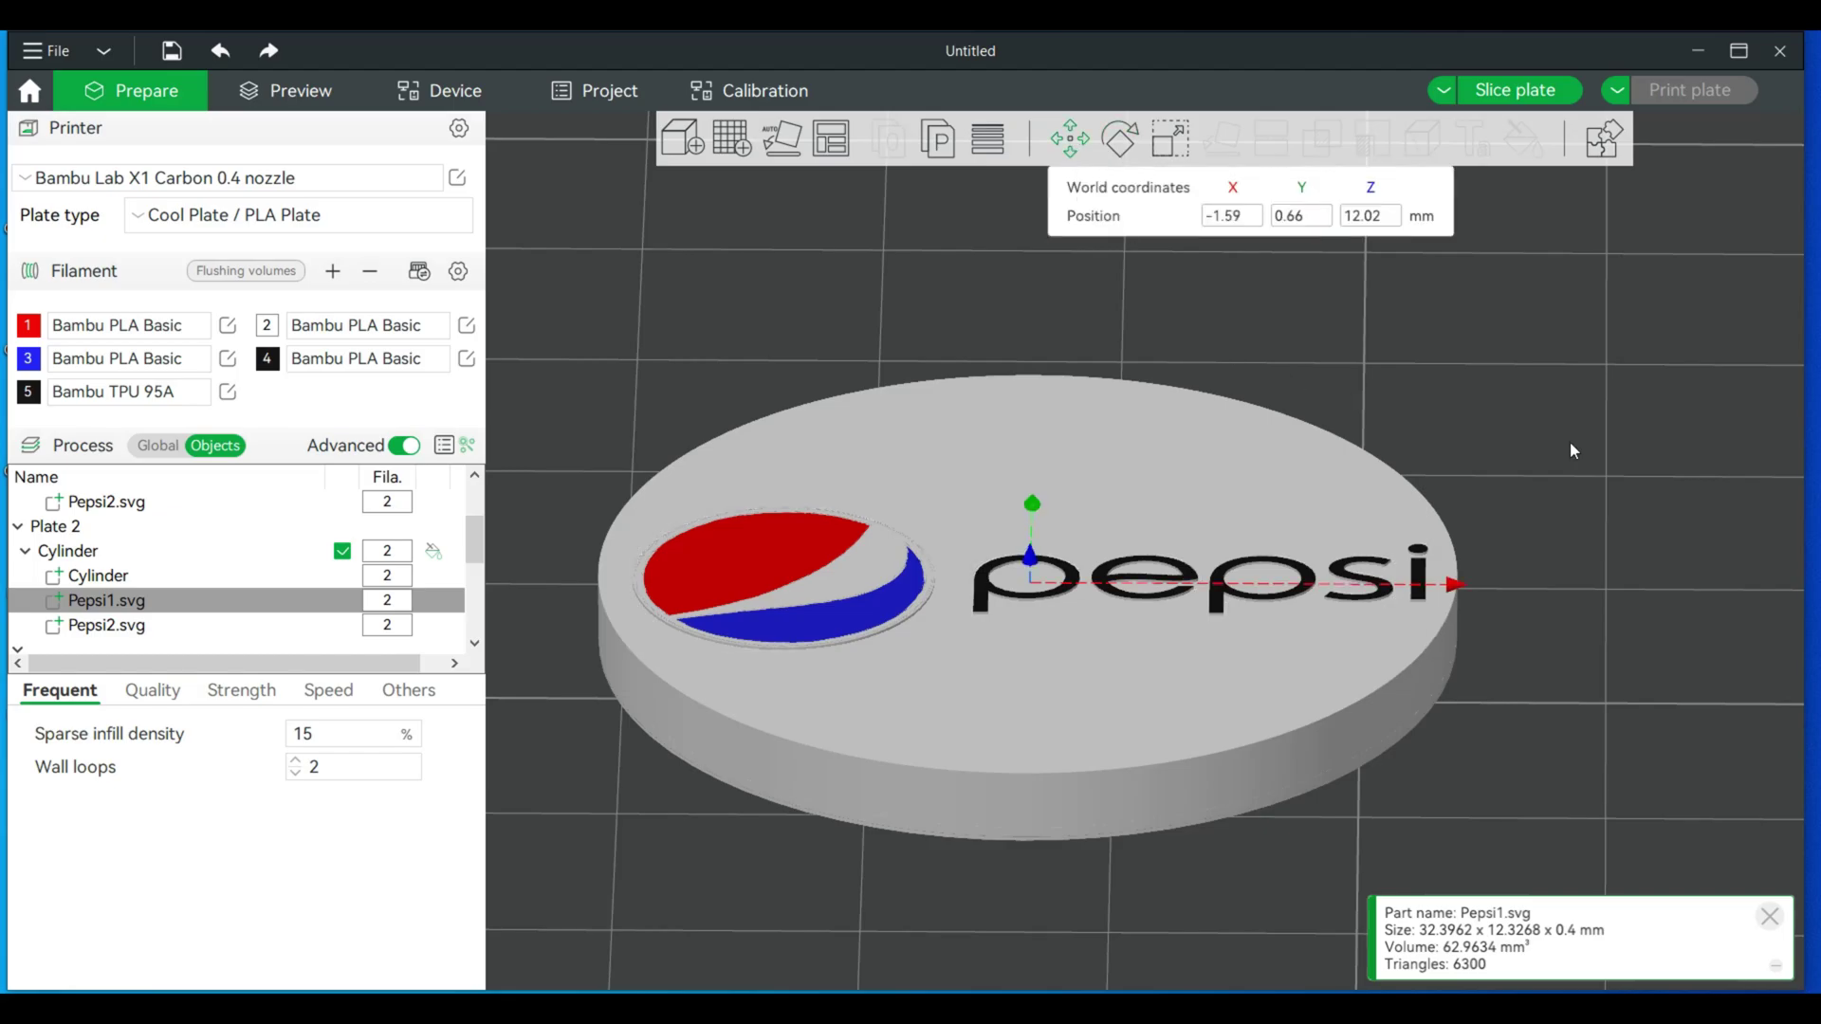
{"action": "mouse_move", "coordinate": [1567, 441]}
{"action": "left_mouse_down"}
{"action": "mouse_move", "coordinate": [1564, 419]}
{"action": "mouse_move", "coordinate": [1511, 408]}
{"action": "mouse_move", "coordinate": [1566, 423]}
{"action": "left_mouse_up"}
{"action": "scroll", "coordinate": [1584, 418], "scroll_direction": "up", "scroll_amount": 2}
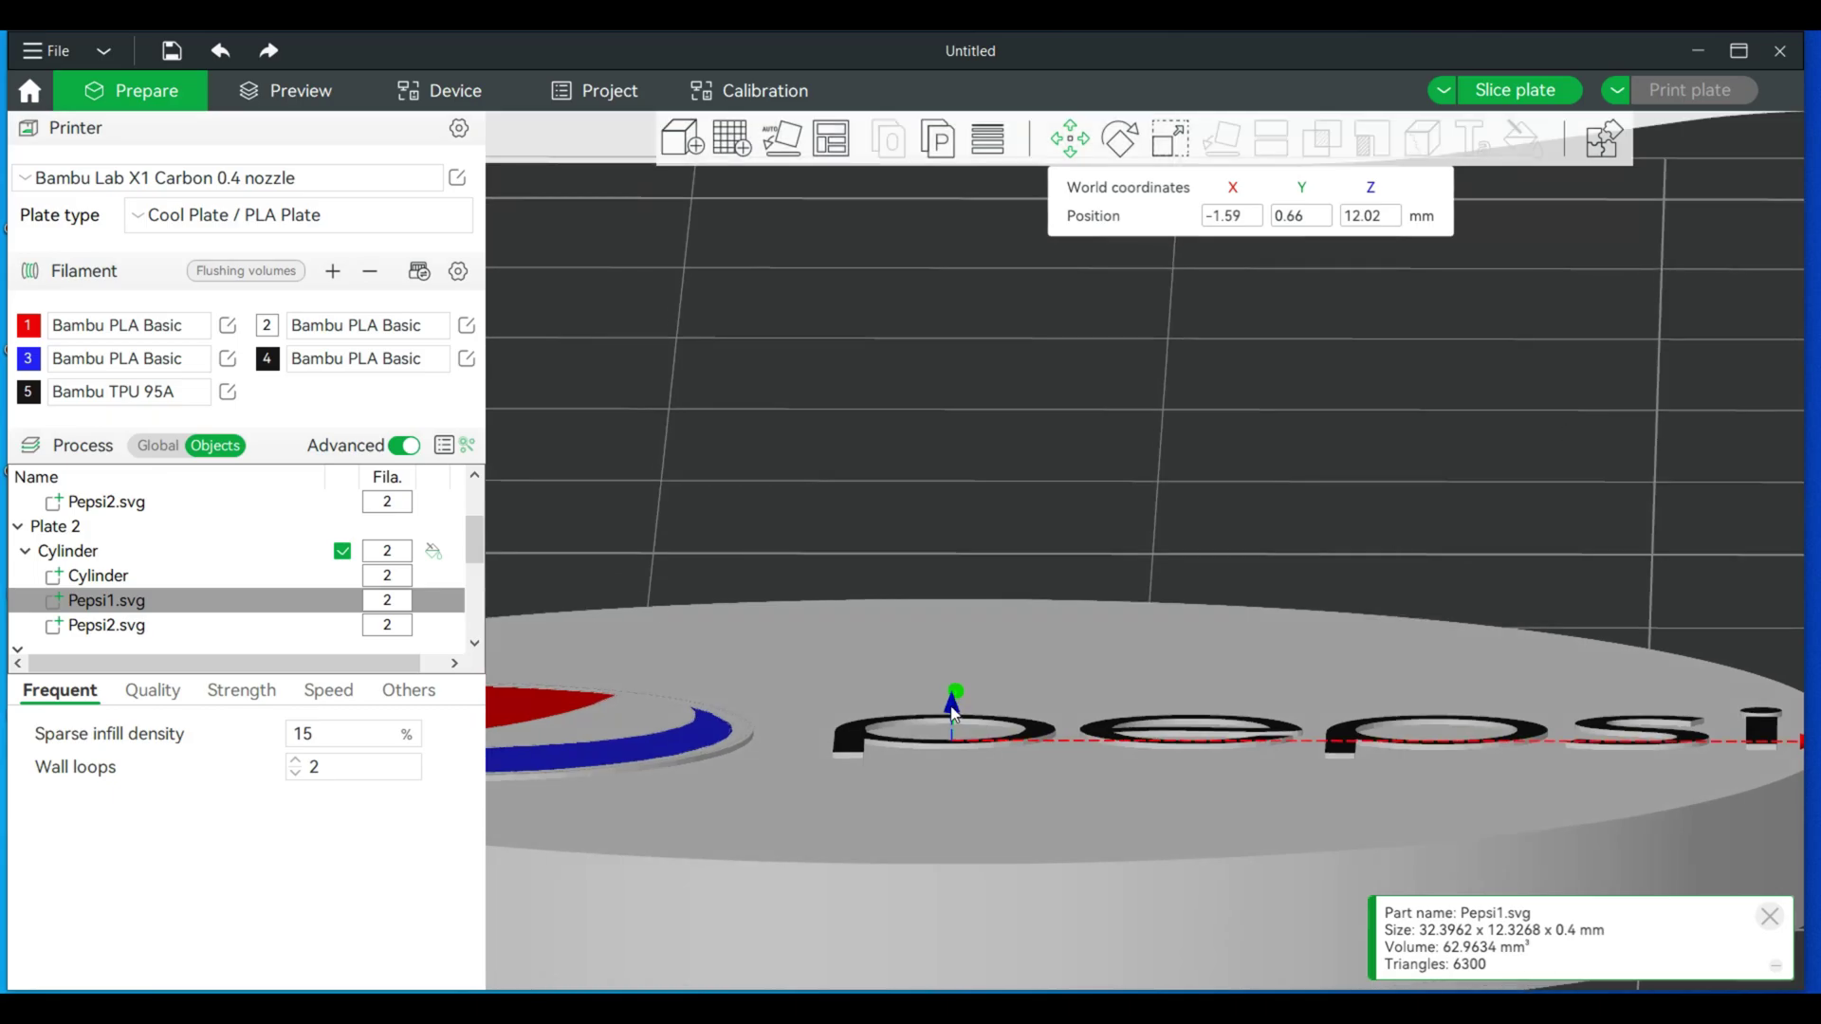
{"action": "left_click_drag", "start_coordinate": [953, 719], "coordinate": [953, 724]}
{"action": "left_click", "coordinate": [952, 496]}
Slice plate 2 and view the coin from above
{"action": "left_click", "coordinate": [1512, 92]}
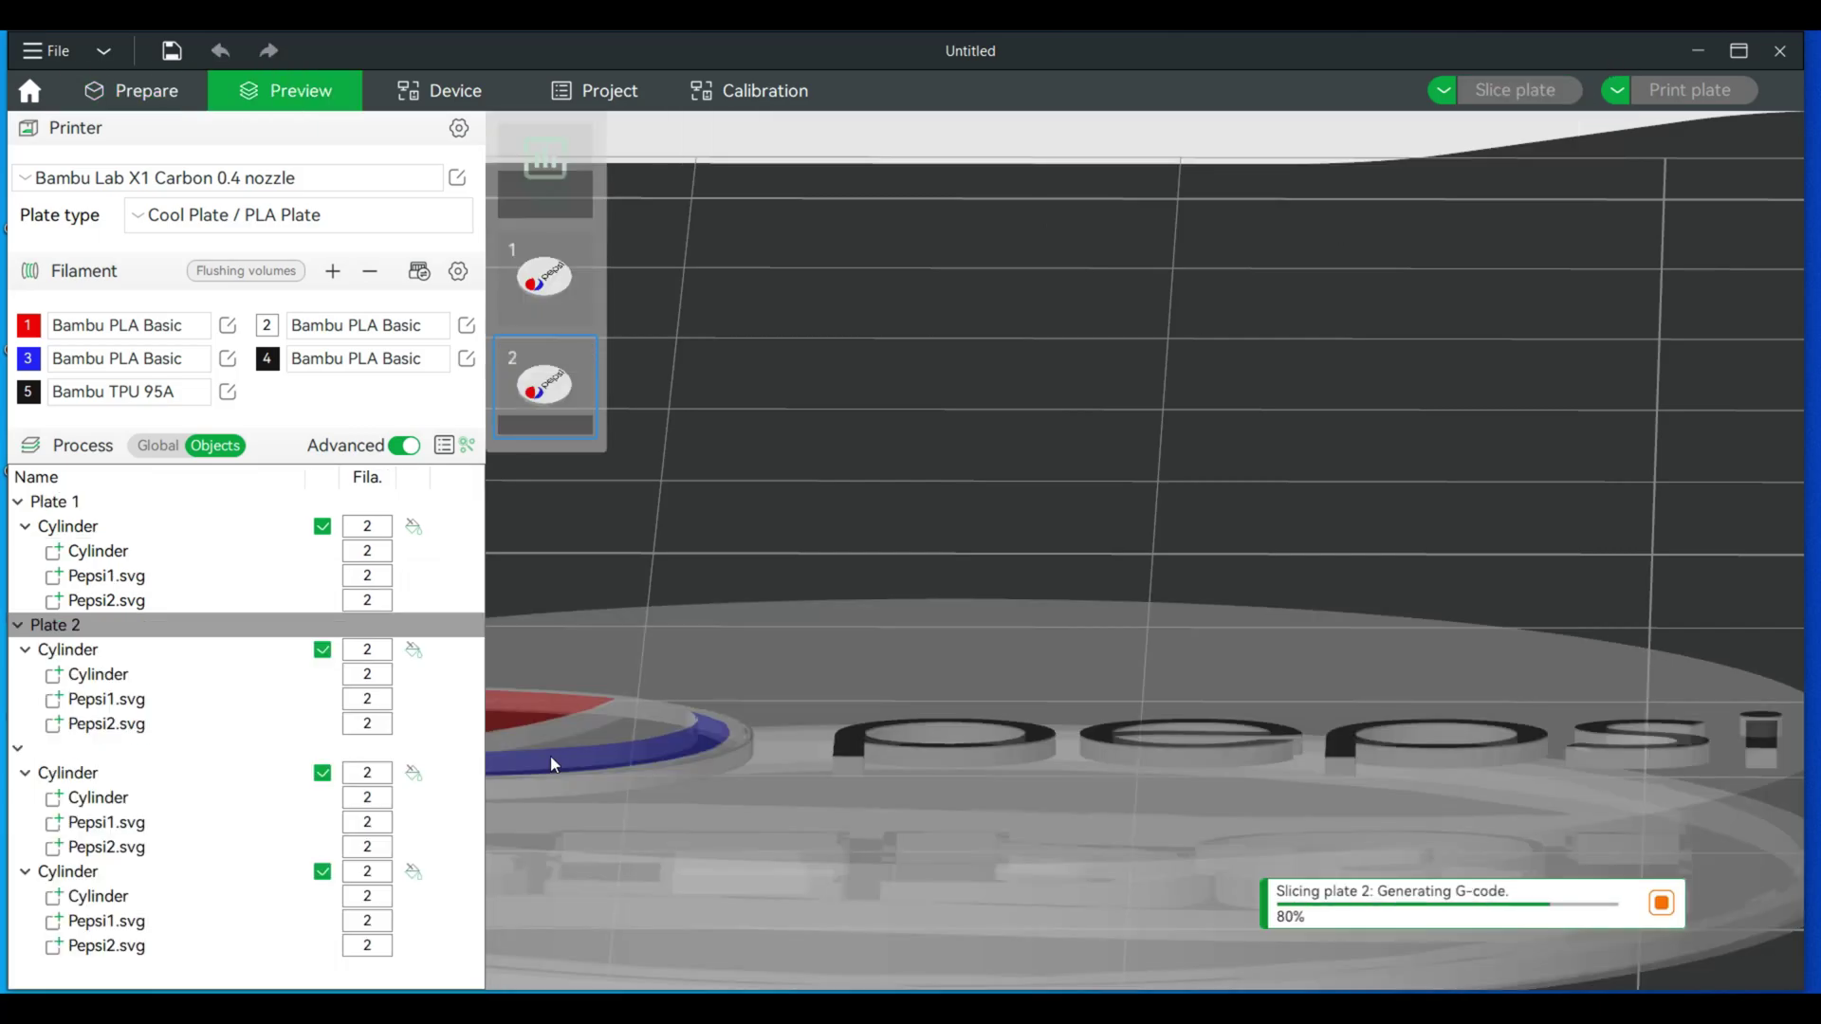
{"action": "scroll", "coordinate": [838, 423], "scroll_direction": "down", "scroll_amount": 3}
{"action": "scroll", "coordinate": [838, 428], "scroll_direction": "up", "scroll_amount": 3}
{"action": "scroll", "coordinate": [838, 413], "scroll_direction": "down", "scroll_amount": 5}
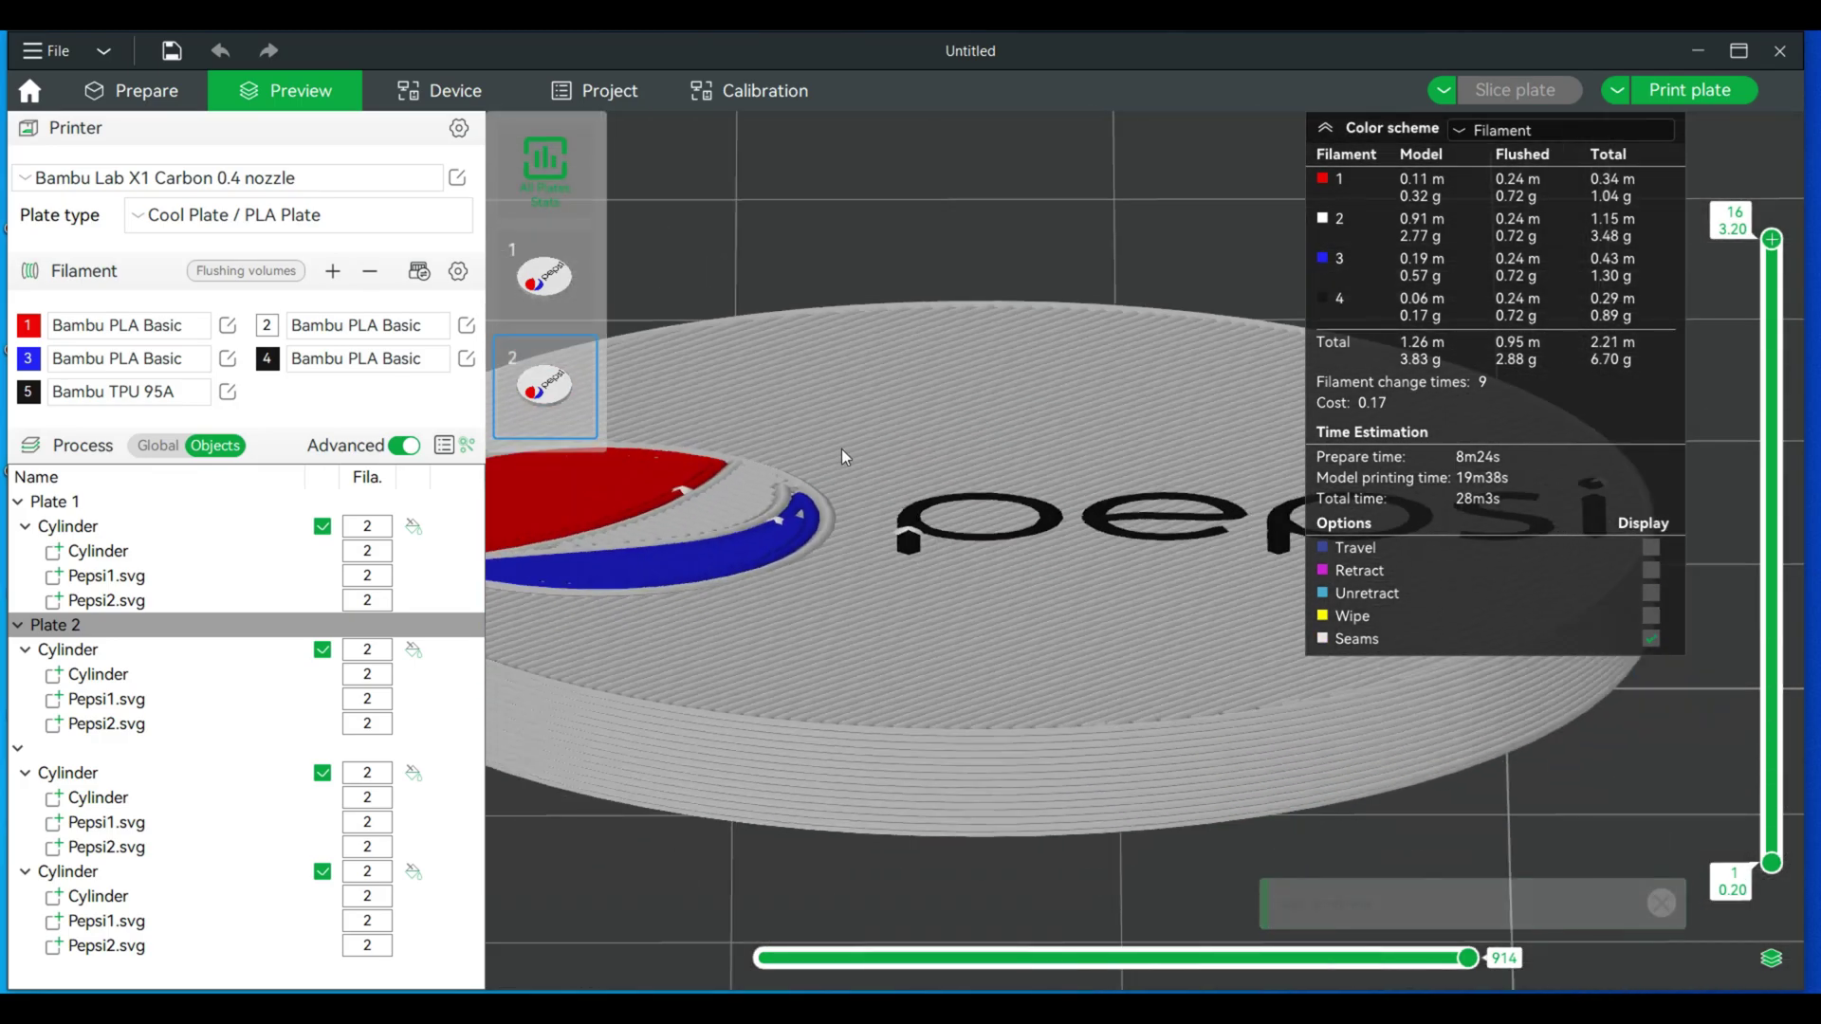
{"action": "left_click_drag", "start_coordinate": [878, 373], "coordinate": [838, 760]}
Lay the coin PEPSI face up again and re-slice plate 2 (16 layers, 30m34s)
{"action": "left_click", "coordinate": [158, 90]}
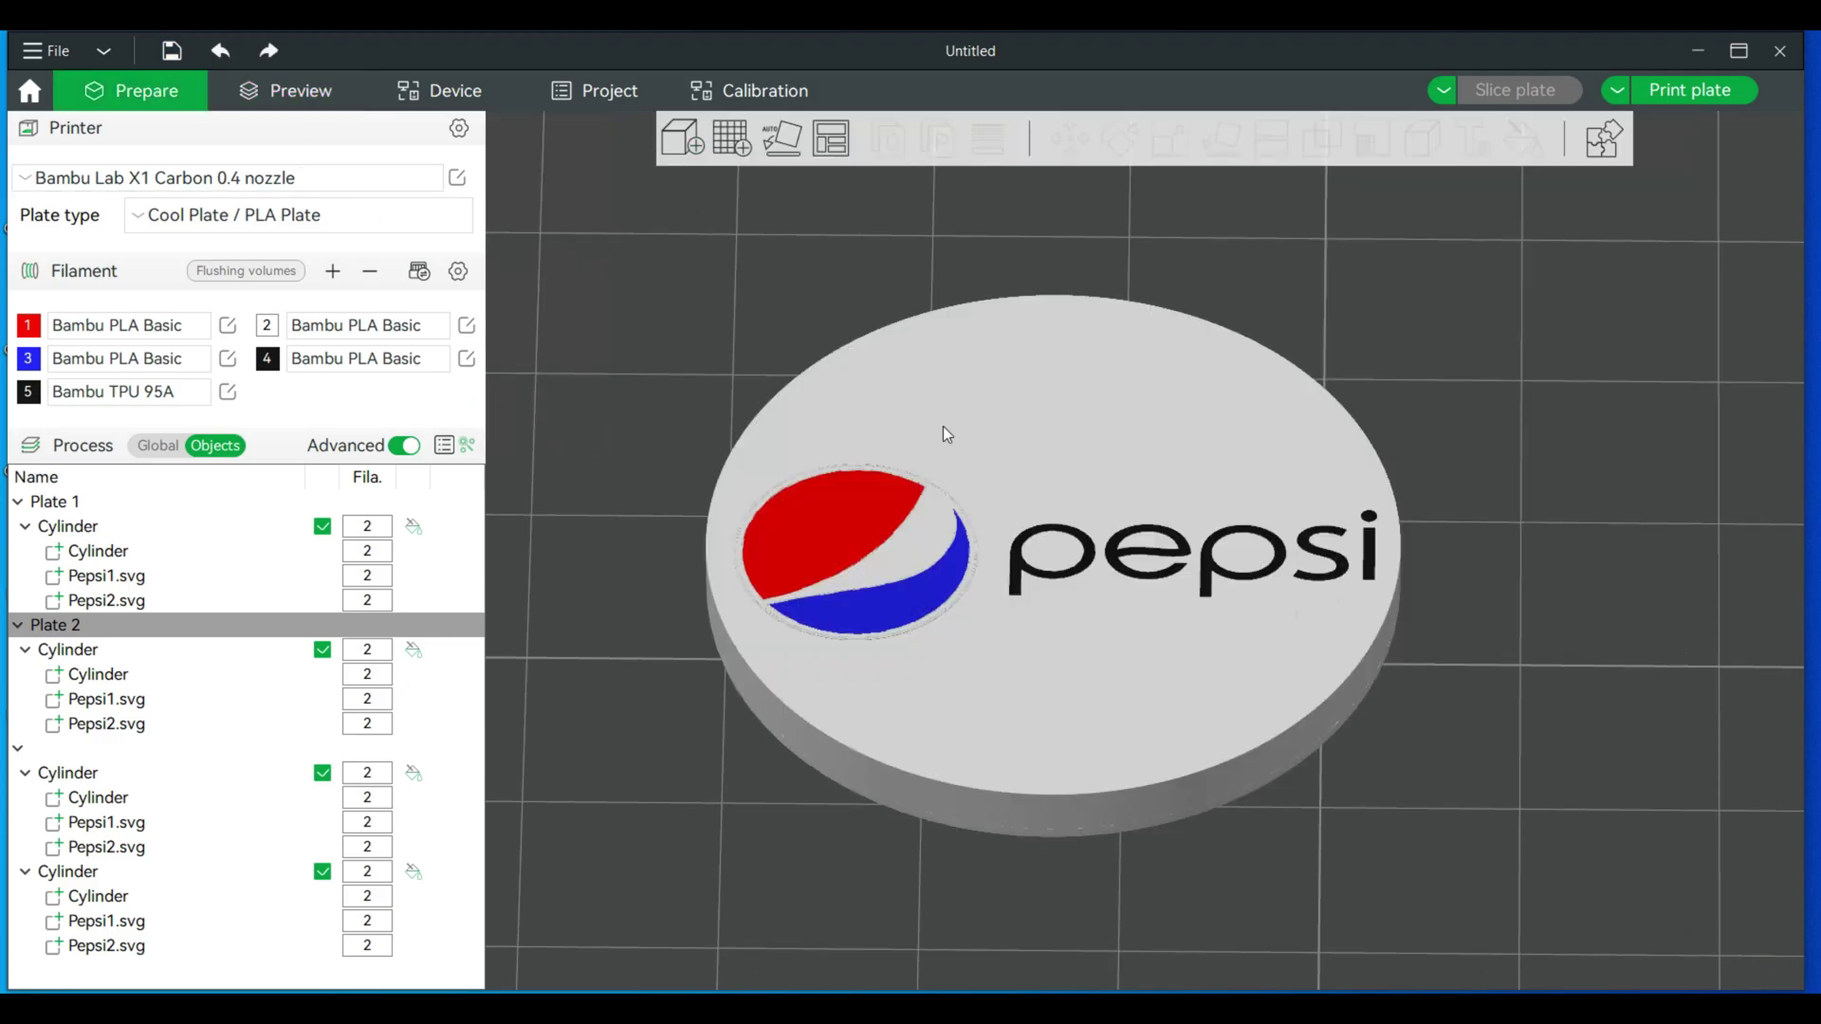
{"action": "left_click", "coordinate": [991, 507]}
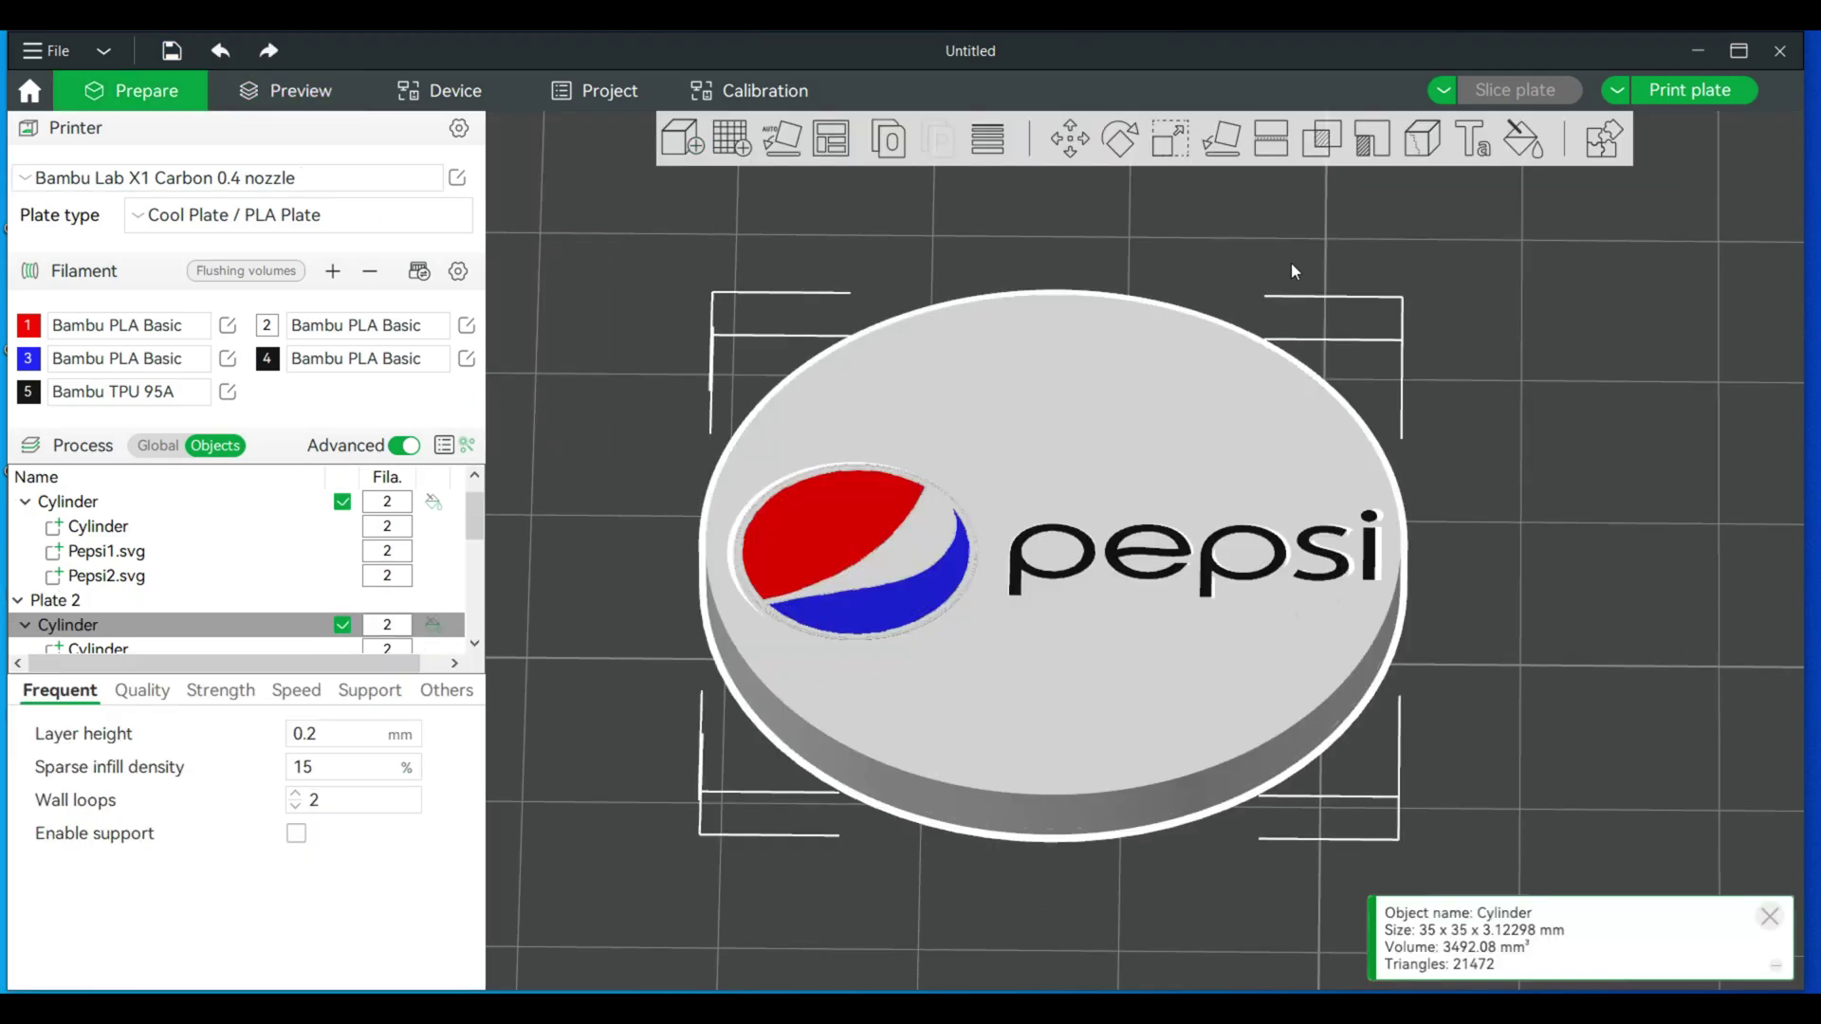
{"action": "left_click", "coordinate": [1233, 147]}
{"action": "left_click", "coordinate": [1153, 519]}
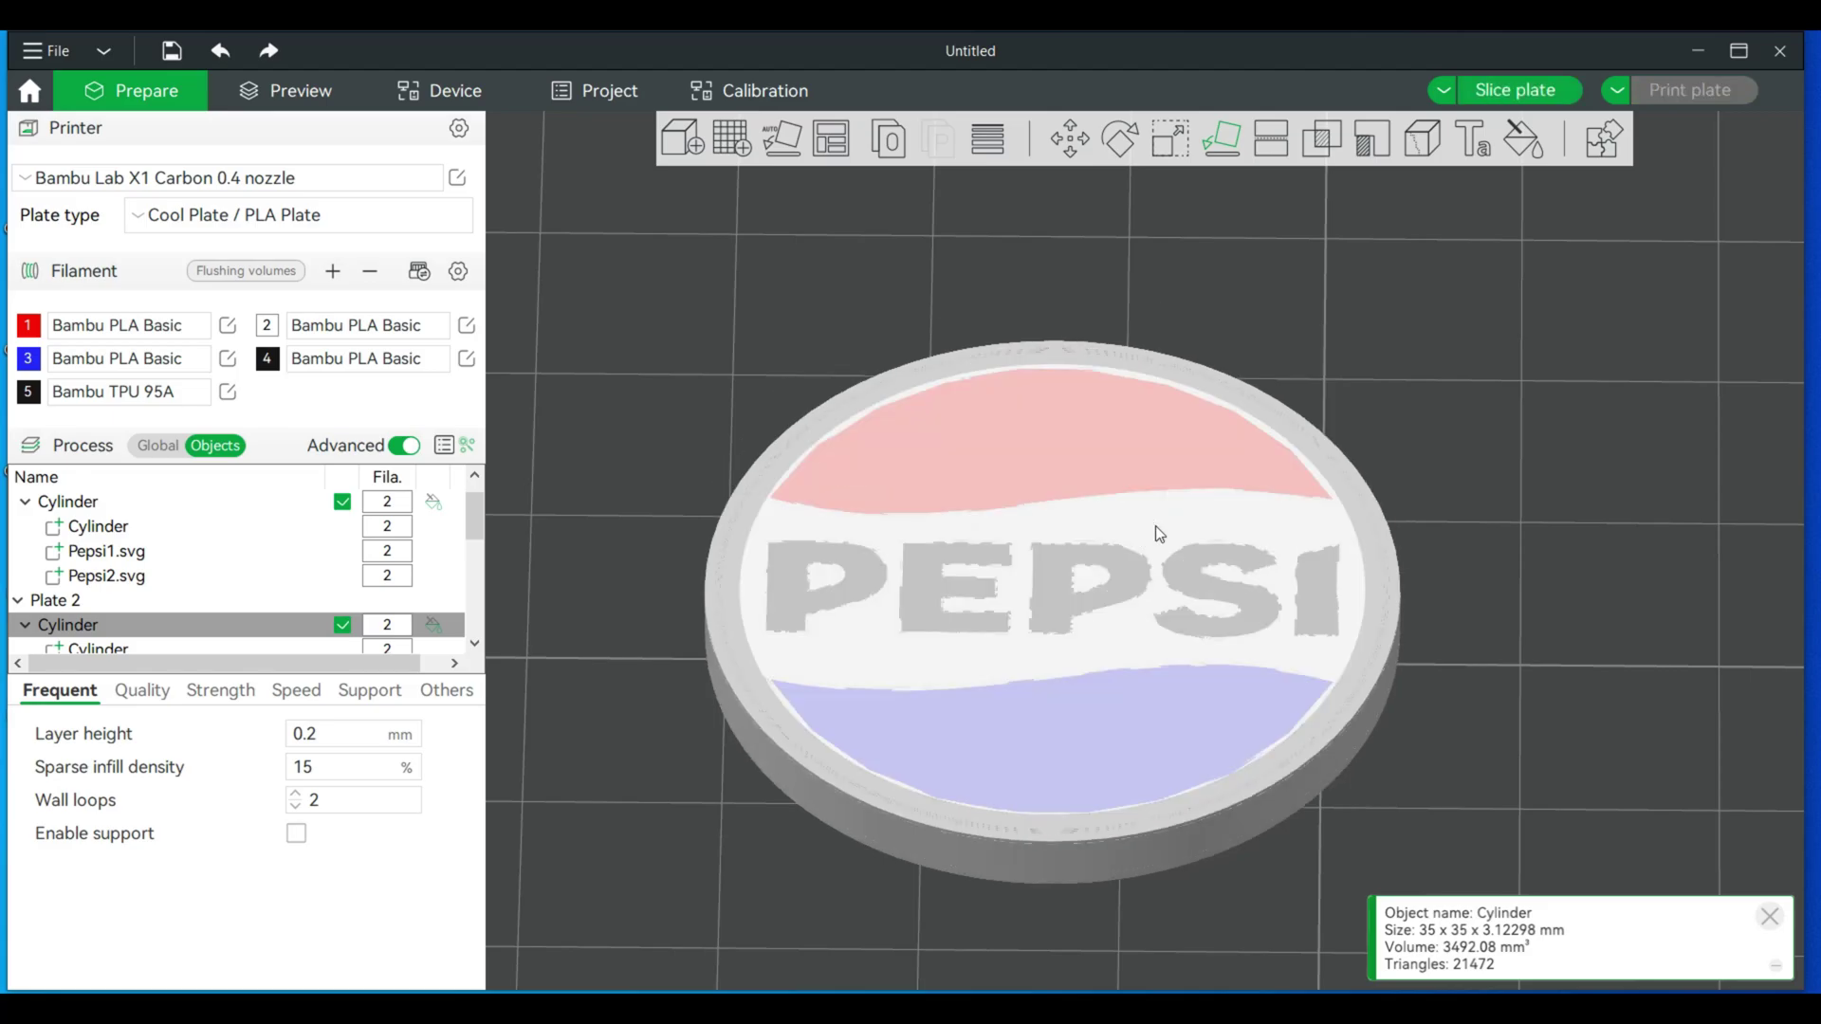
{"action": "left_click", "coordinate": [1485, 417]}
{"action": "left_click", "coordinate": [1533, 89]}
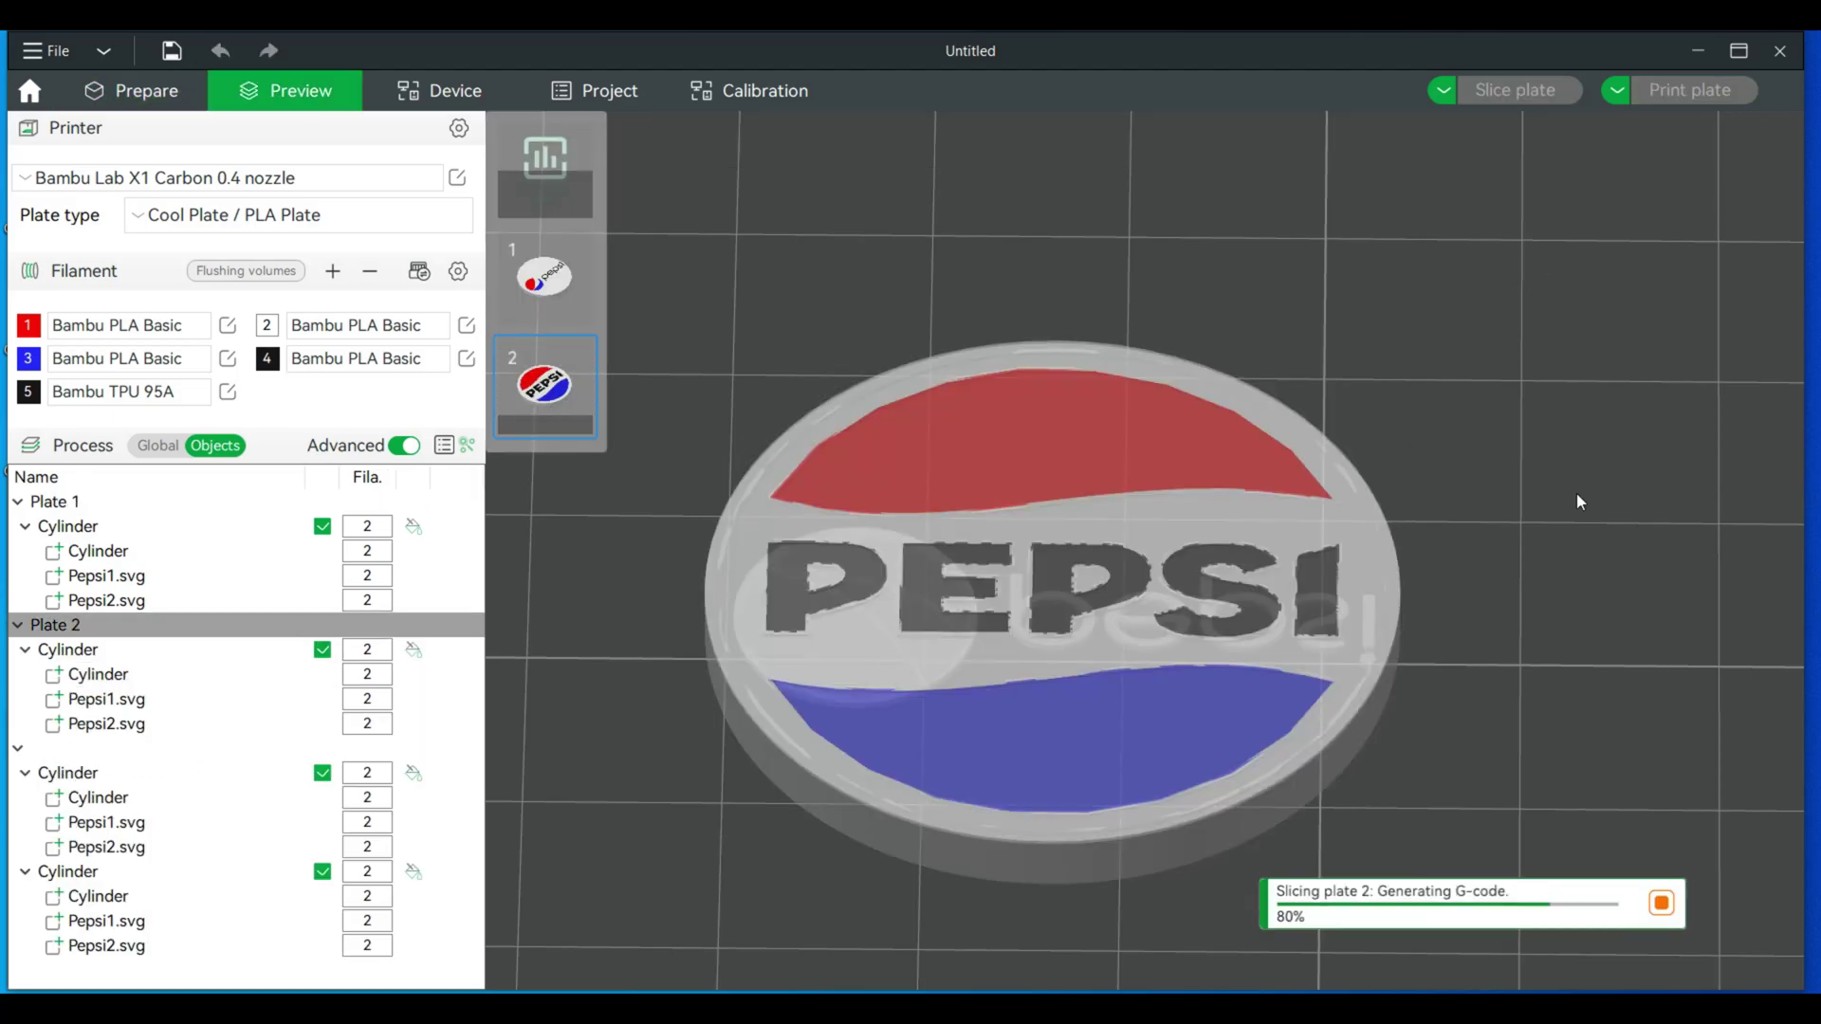
{"action": "left_click_drag", "start_coordinate": [1560, 766], "coordinate": [1422, 758]}
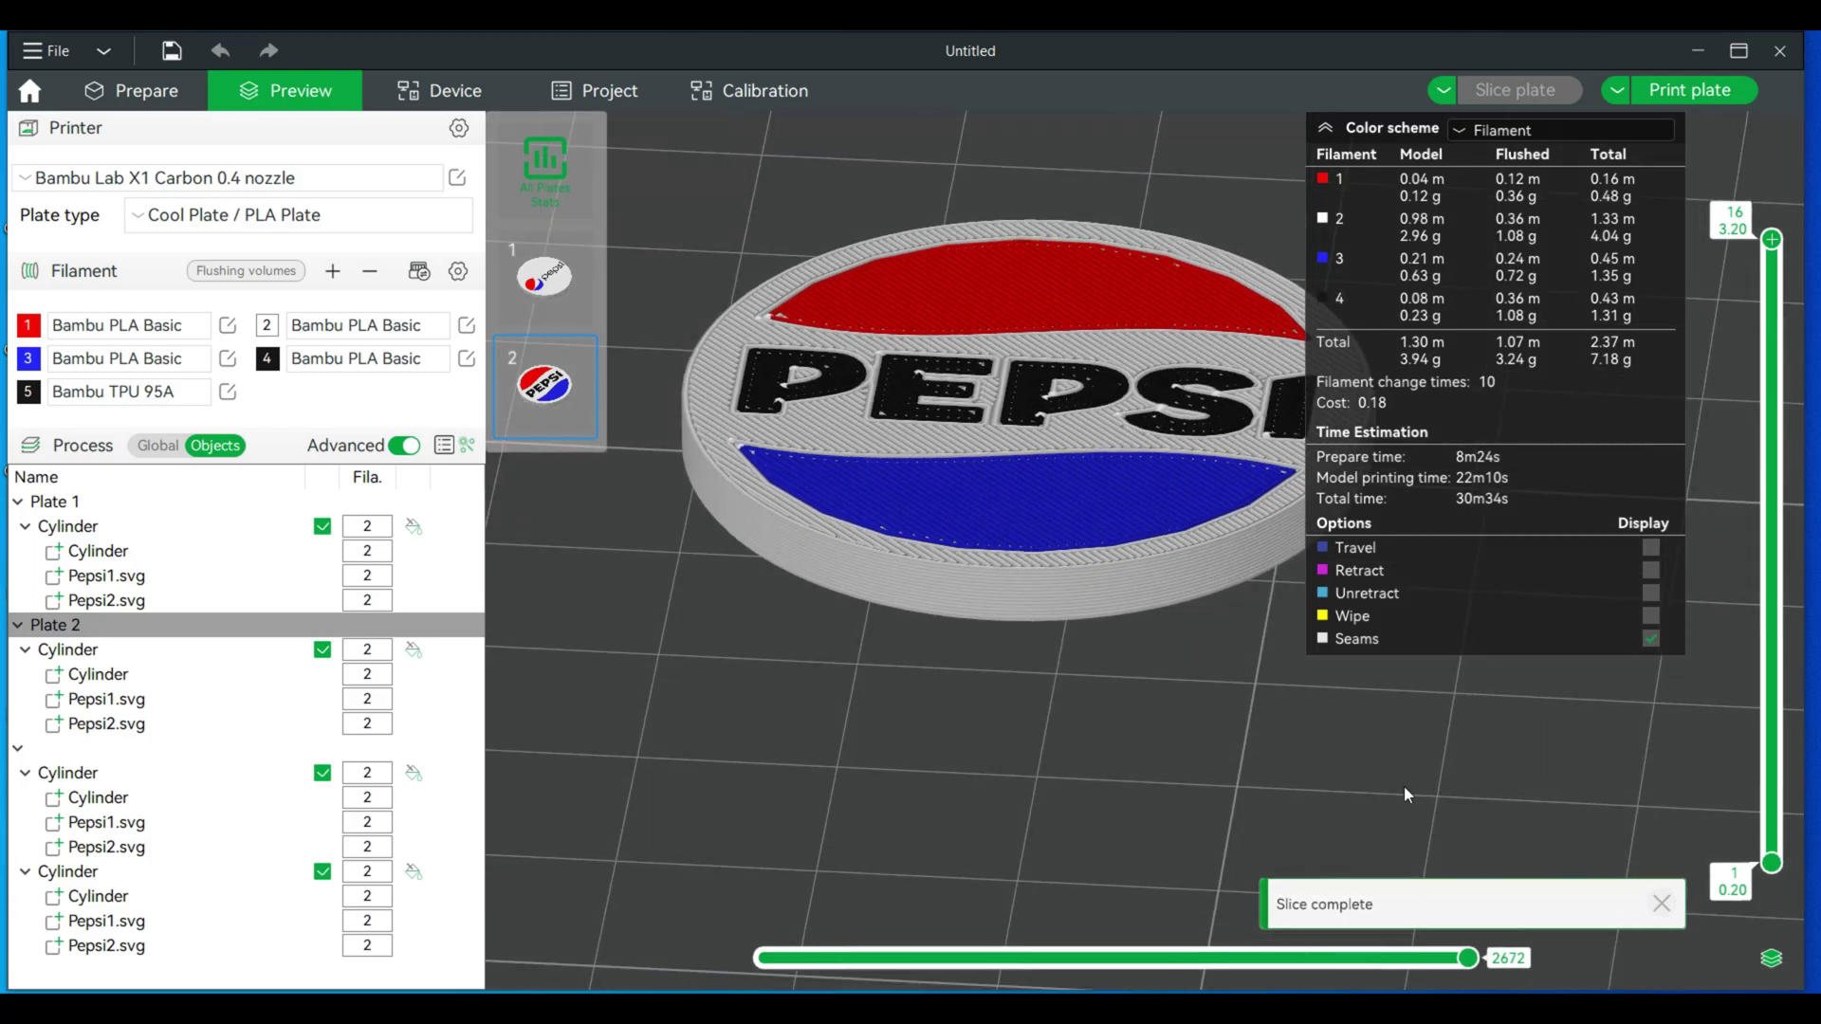
{"action": "scroll", "coordinate": [1425, 761], "scroll_direction": "down", "scroll_amount": 5}
{"action": "scroll", "coordinate": [955, 805], "scroll_direction": "down", "scroll_amount": 3}
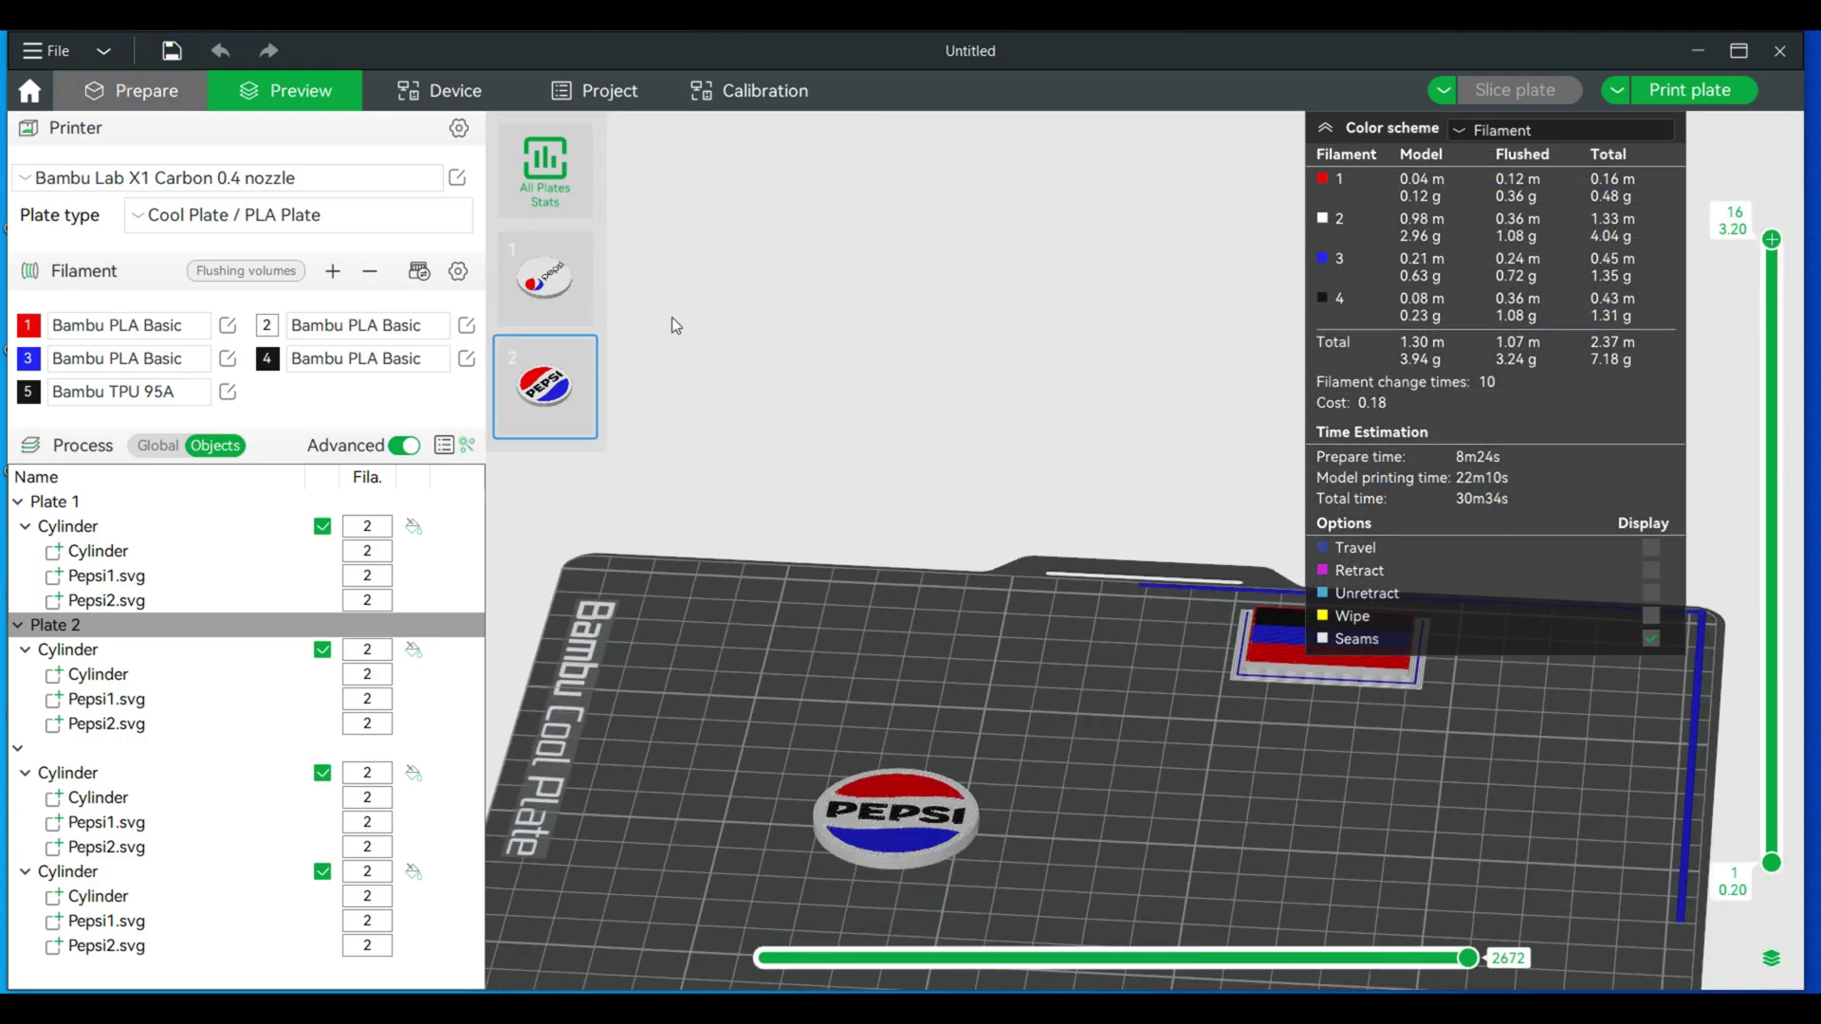
Move the floating pepsi-logo coin onto Plate 2, then select its Pepsi1.svg and Pepsi2.svg parts
{"action": "left_click", "coordinate": [83, 90]}
{"action": "left_click_drag", "start_coordinate": [1431, 475], "coordinate": [1159, 852]}
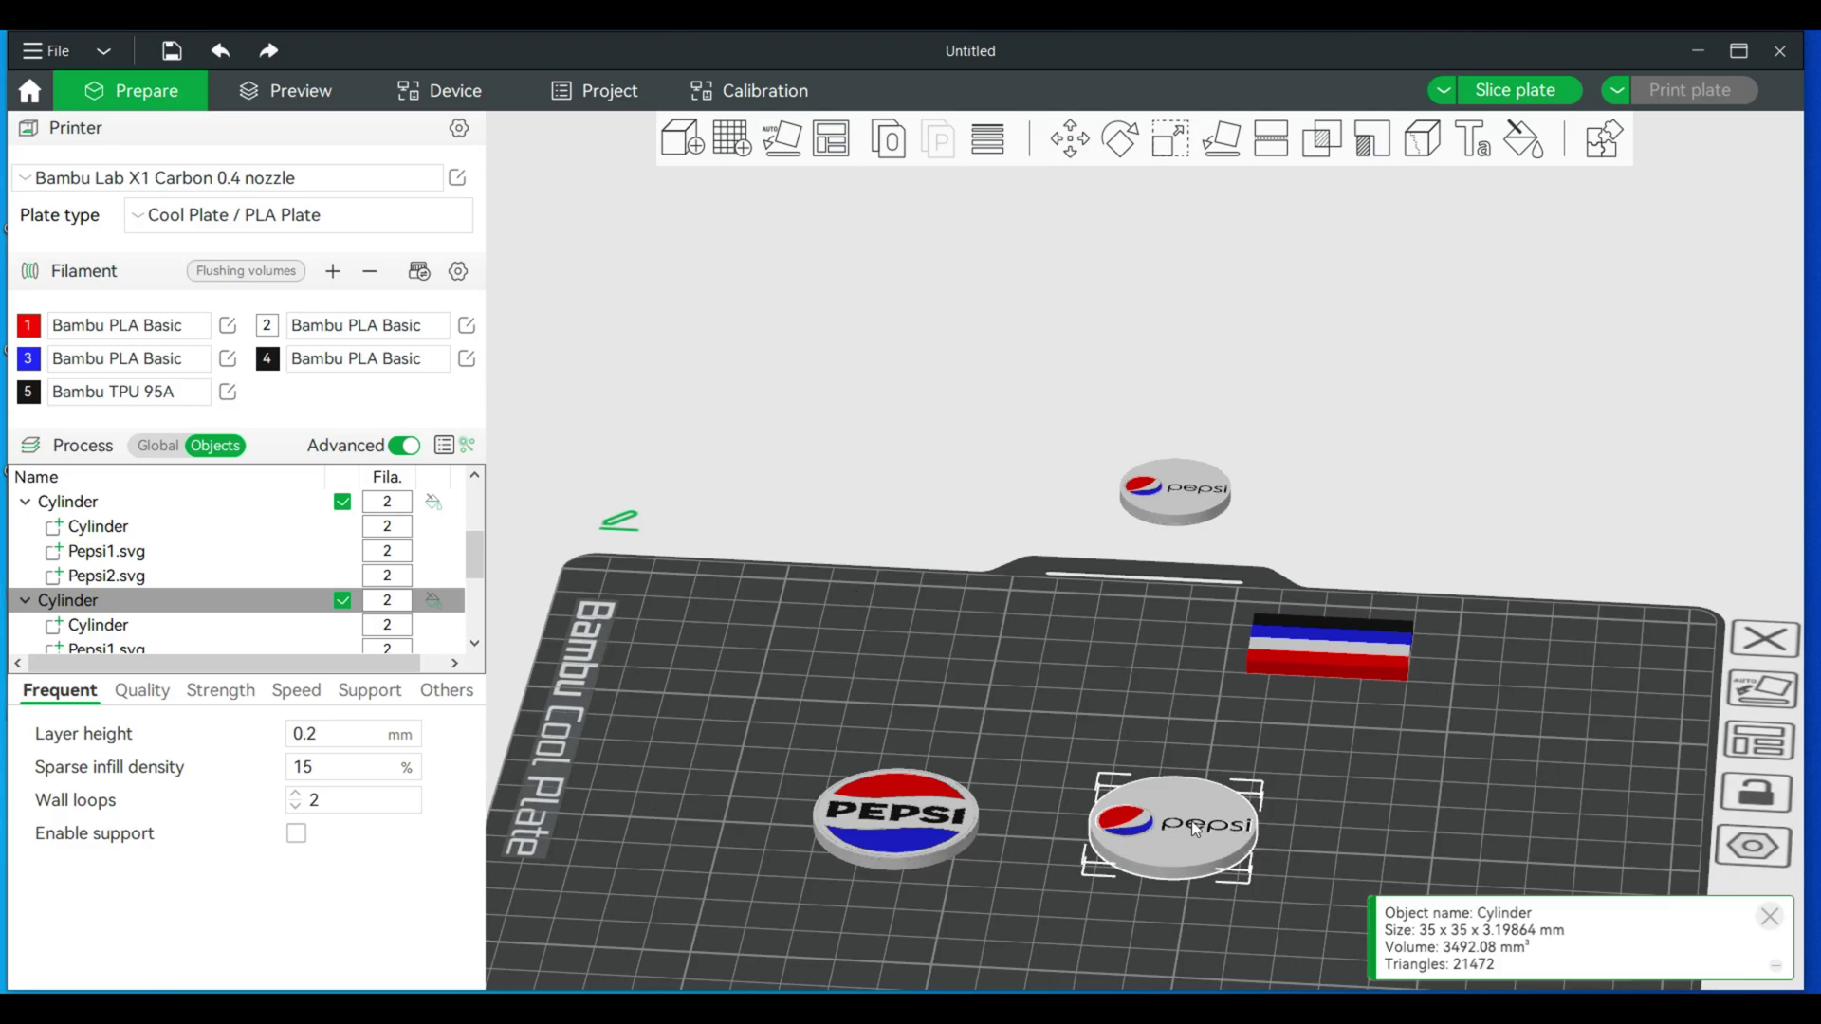
{"action": "scroll", "coordinate": [163, 630], "scroll_direction": "down", "scroll_amount": 2}
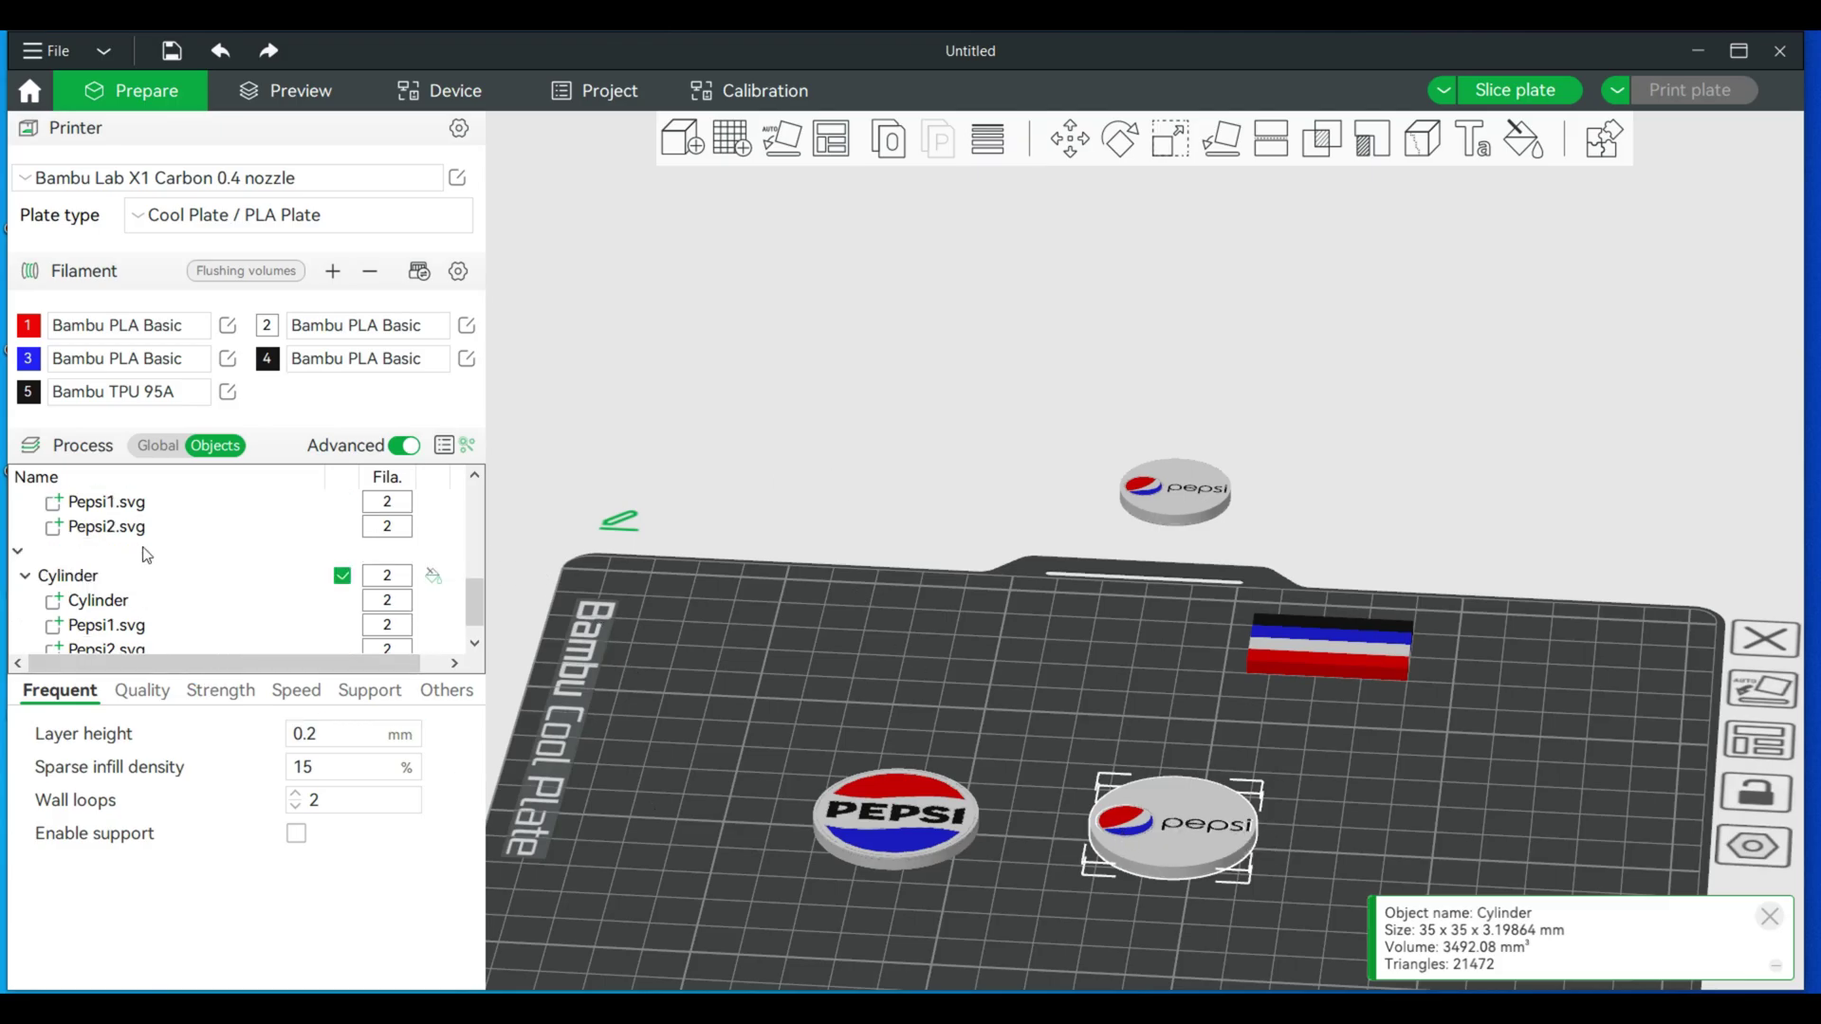
{"action": "left_click", "coordinate": [136, 534]}
{"action": "left_click", "coordinate": [114, 504]}
{"action": "left_click", "coordinate": [131, 526]}
{"action": "left_click", "coordinate": [120, 506]}
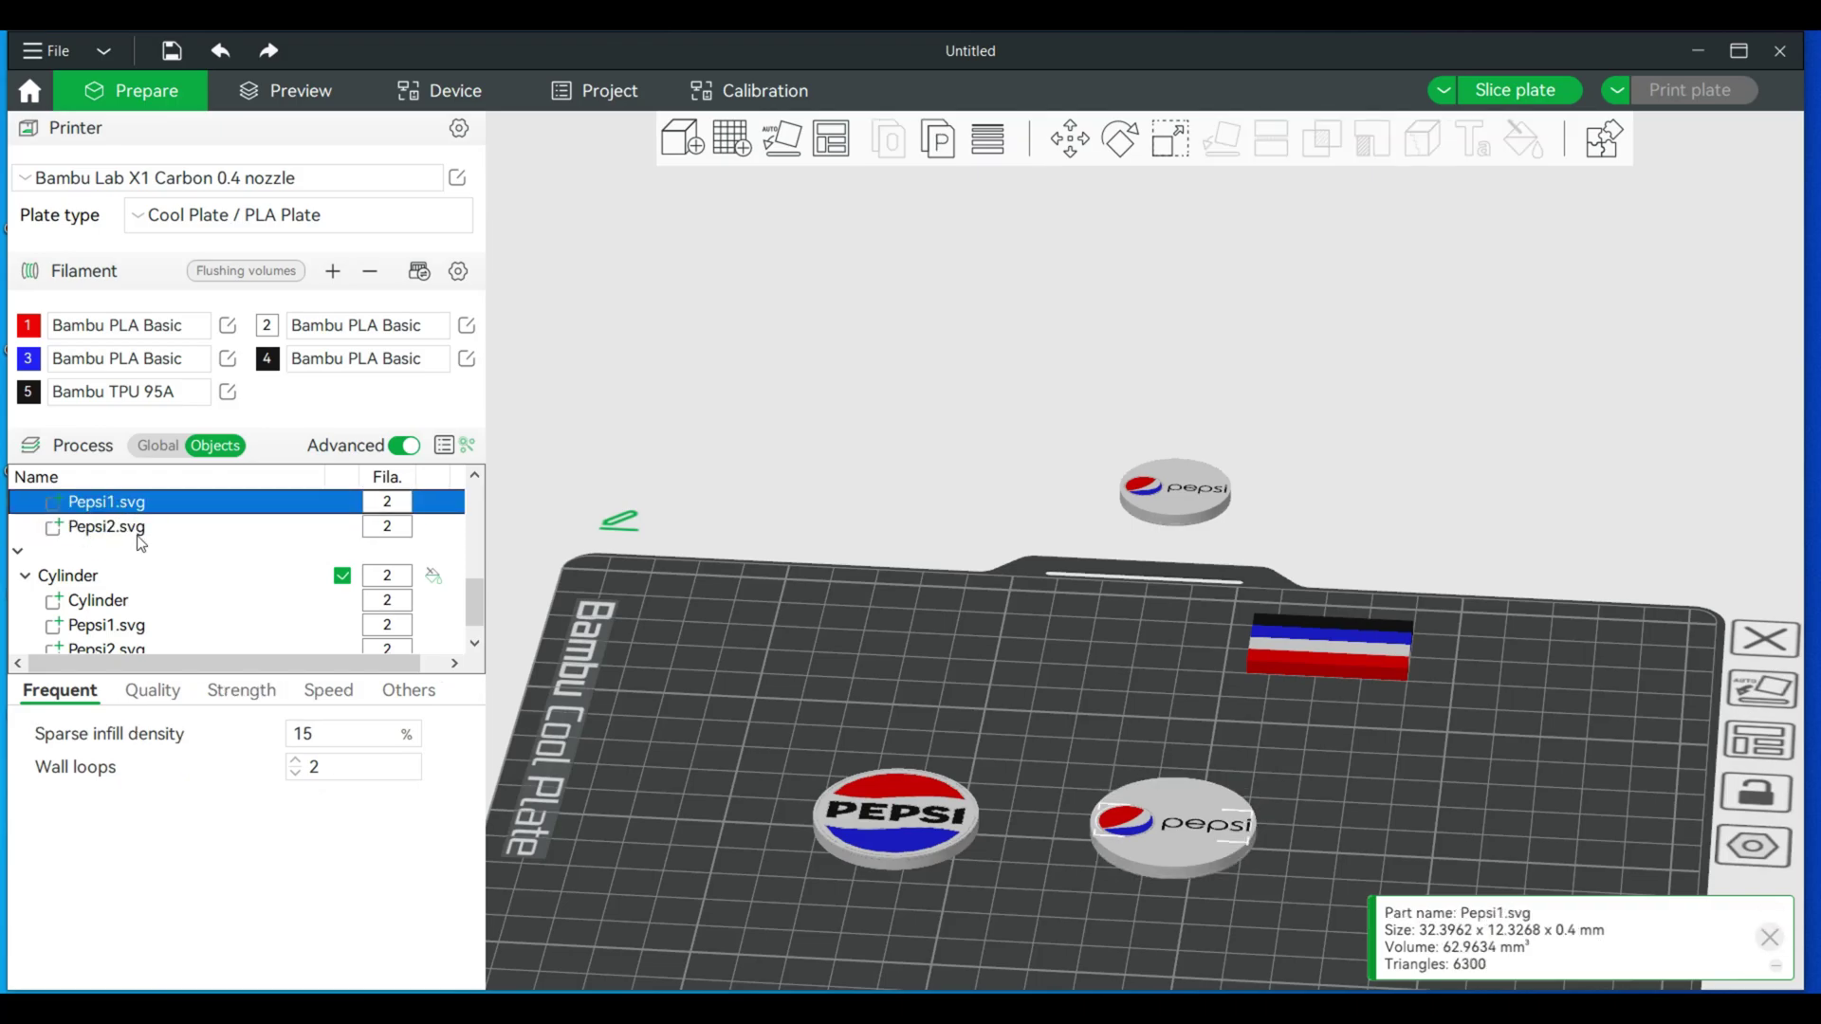